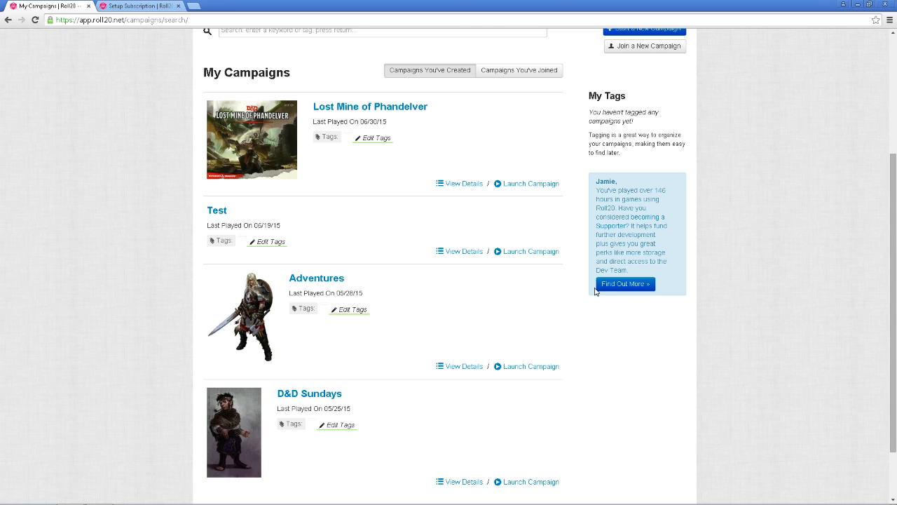
Look through the list of created campaigns on the My Campaigns page
scroll(603, 284, "up", 1)
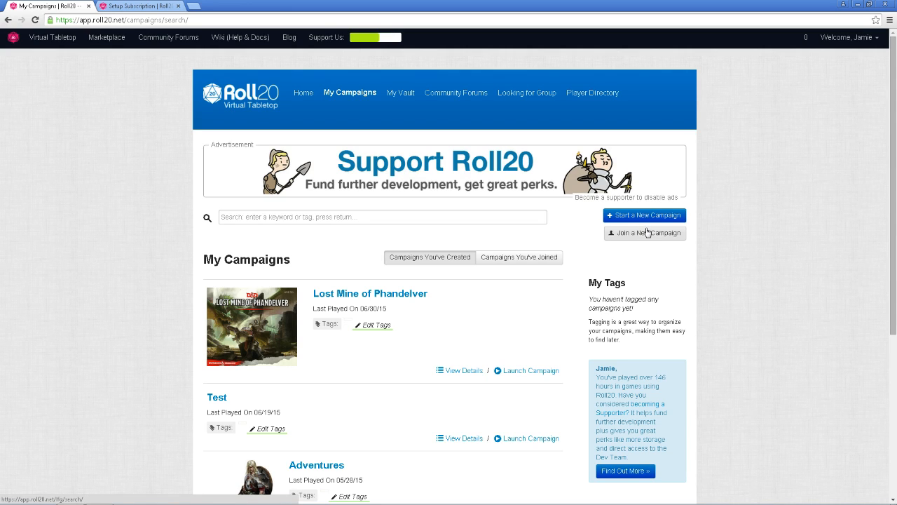
scroll(646, 232, "down", 2)
scroll(645, 234, "up", 2)
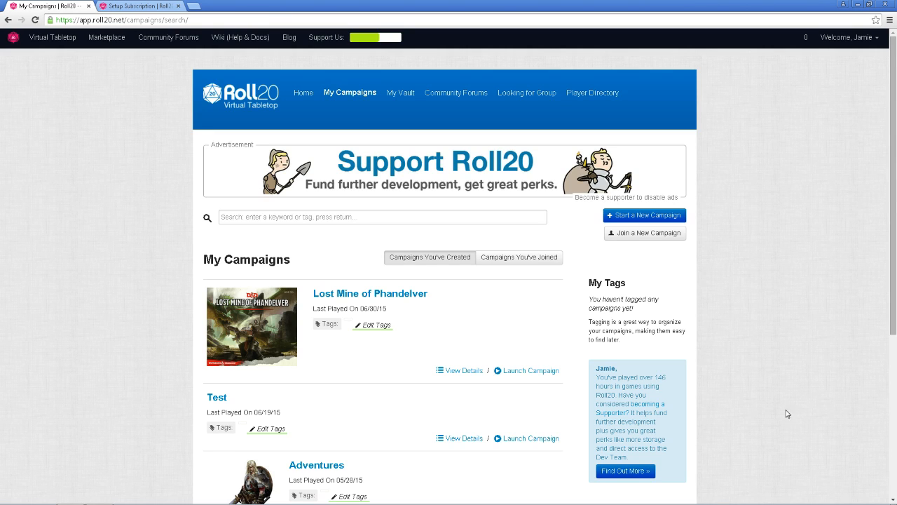
scroll(411, 362, "down", 3)
scroll(331, 427, "up", 2)
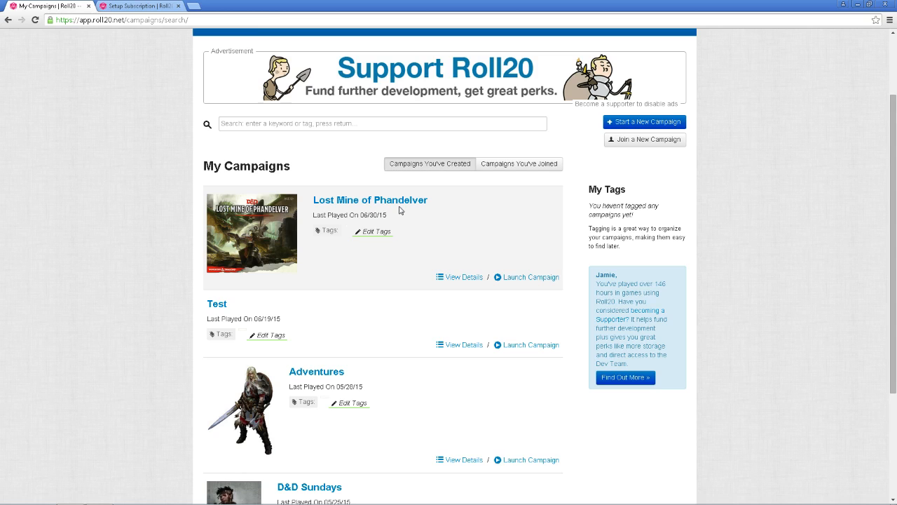
scroll(429, 321, "down", 3)
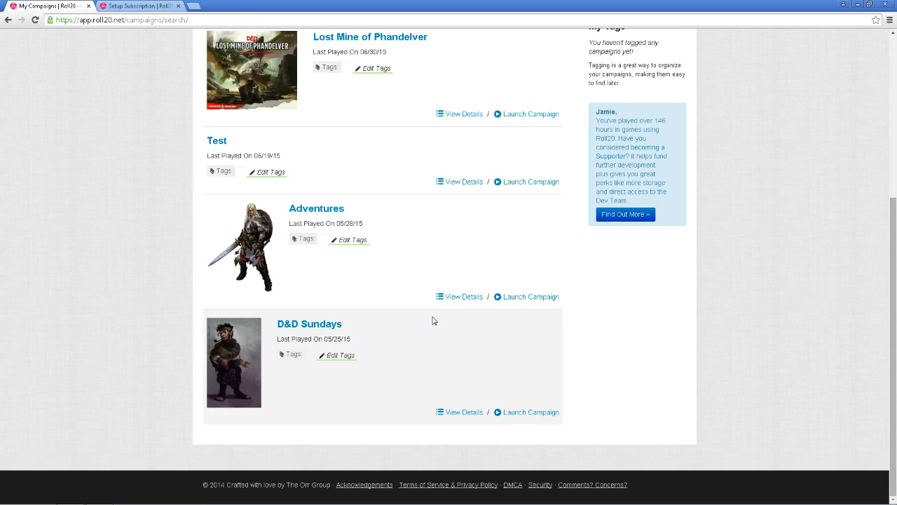
scroll(480, 415, "up", 5)
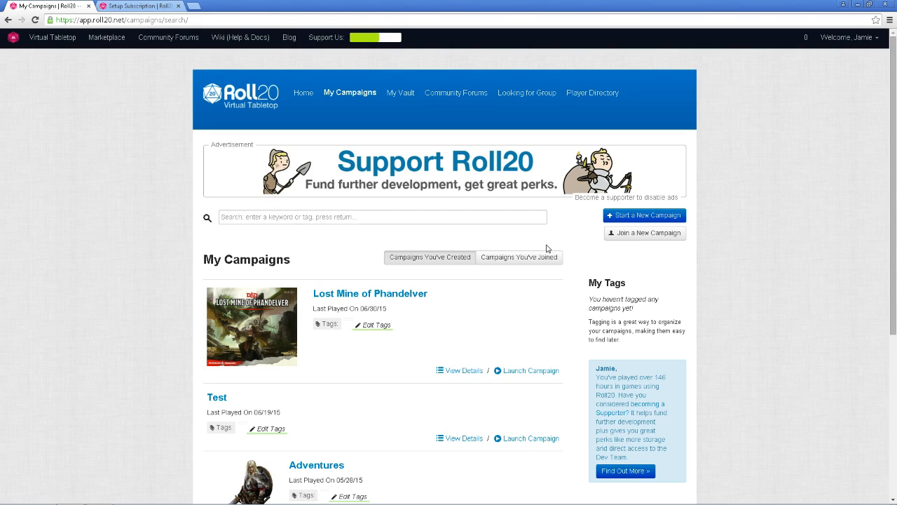
Open the new campaign form from the Home page and look over its optional modules
left_click(311, 104)
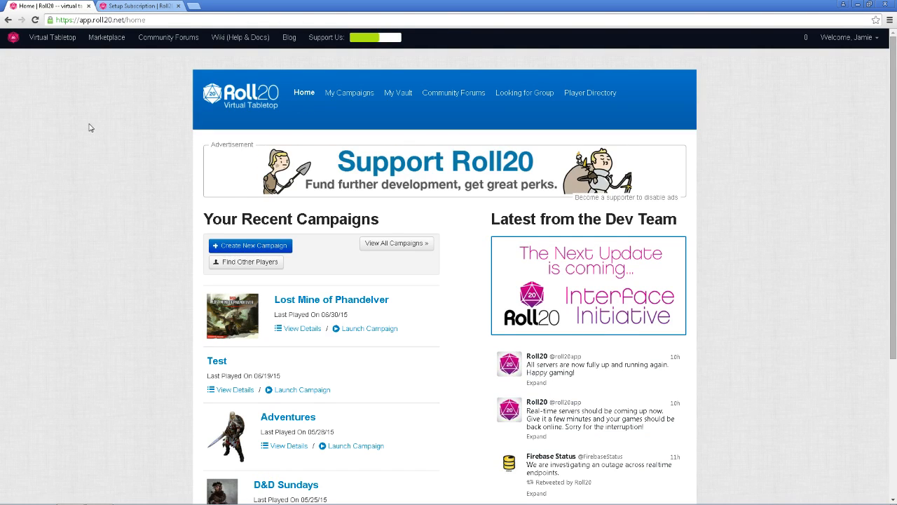
left_click(246, 247)
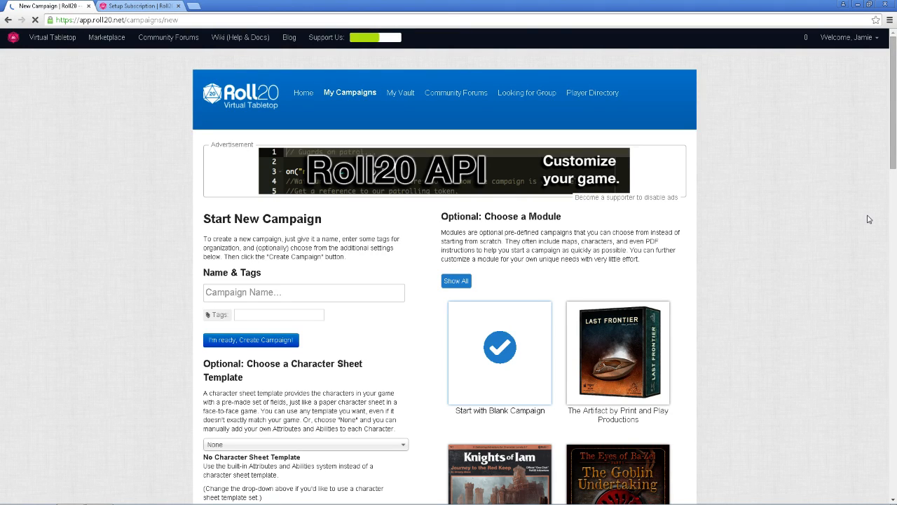
scroll(523, 109, "down", 1)
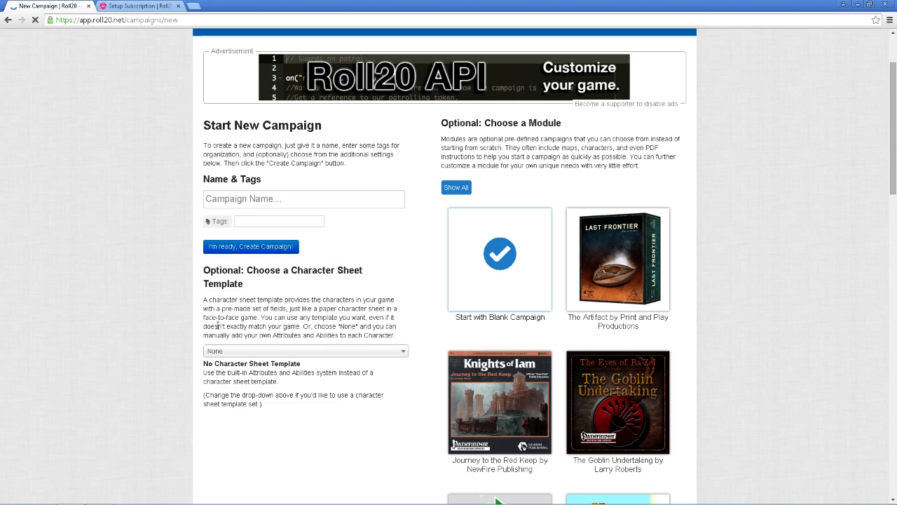
scroll(626, 240, "down", 3)
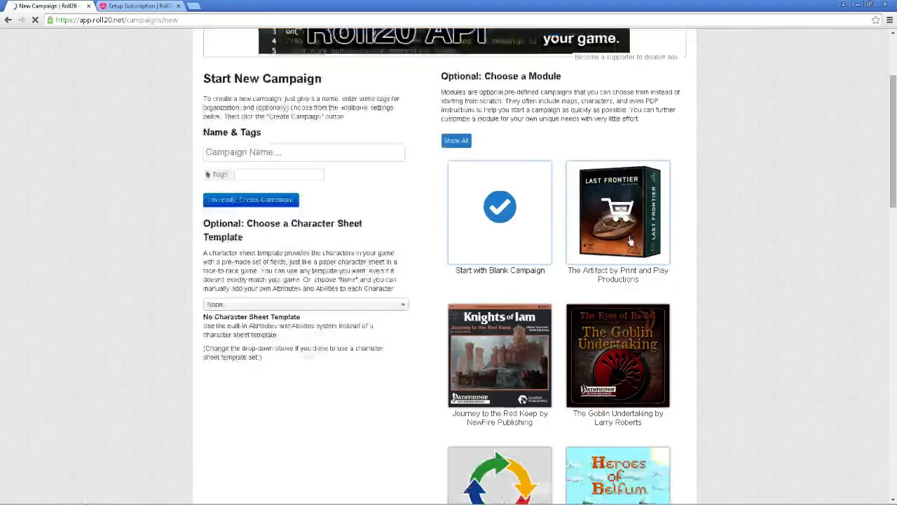
scroll(624, 252, "down", 3)
scroll(517, 395, "down", 7)
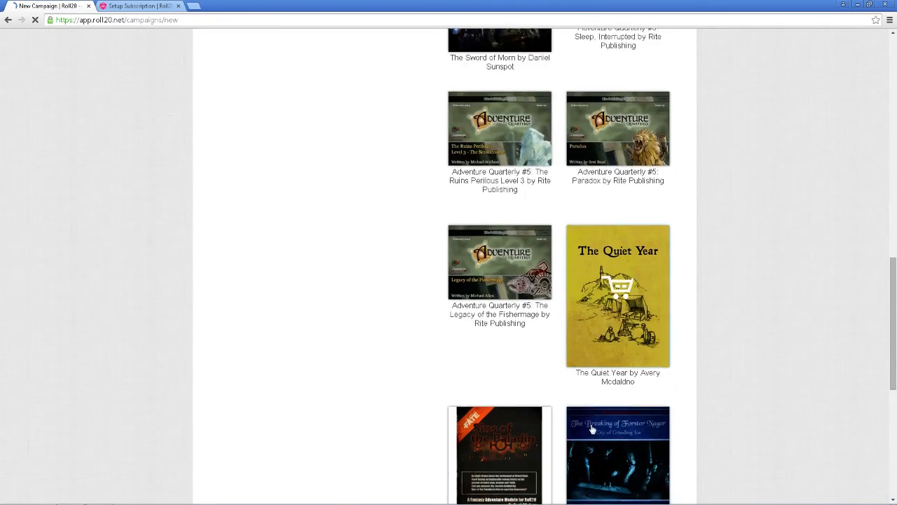
scroll(547, 400, "up", 4)
scroll(549, 400, "up", 10)
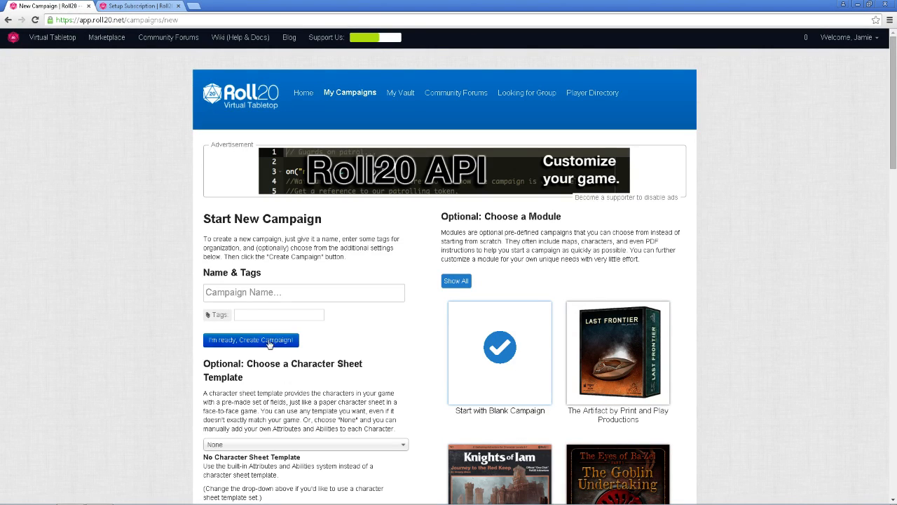
Enter "Lost in the Woods" as the name of the new campaign
left_click(266, 291)
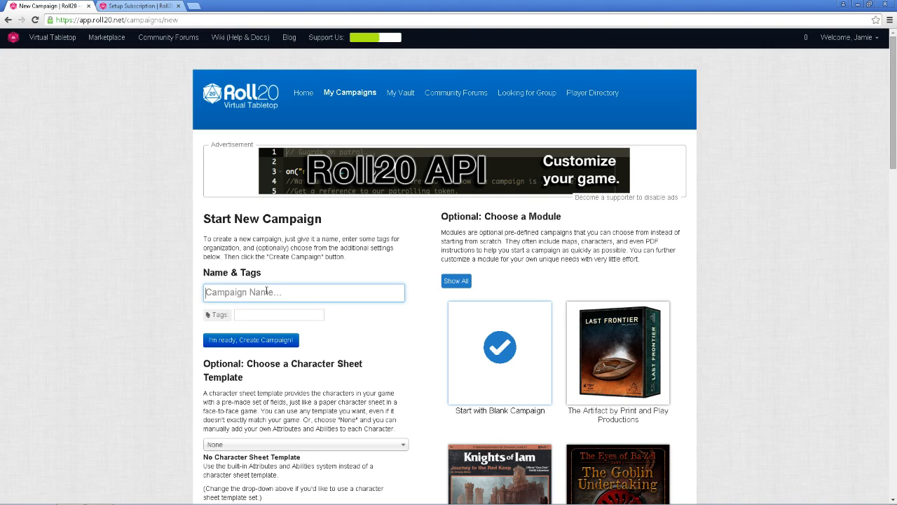
type("lOST")
key("BackSpace")
key("BackSpace")
key("BackSpace")
key("BackSpace")
type("Lost in the Woods")
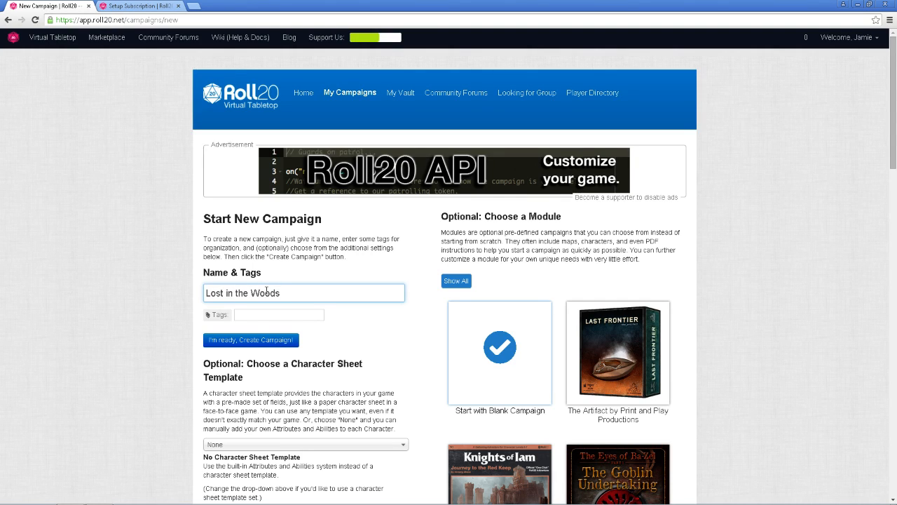
Append "(D&D 5E)" to the end of the campaign name
type(" (")
type("5th Edti")
key("BackSpace")
key("BackSpace")
key("BackSpace")
key("BackSpace")
key("BackSpace")
key("BackSpace")
key("BackSpace")
type("D&D")
key("BackSpace")
key("BackSpace")
key("BackSpace")
key("BackSpace")
type("D&D 5th edition")
key("BackSpace")
key("BackSpace")
key("BackSpace")
key("BackSpace")
key("BackSpace")
key("BackSpace")
key("BackSpace")
key("BackSpace")
key("BackSpace")
key("BackSpace")
type("E)")
Add the tags D&D5E and EST to the new campaign
left_click(265, 314)
type("D&D")
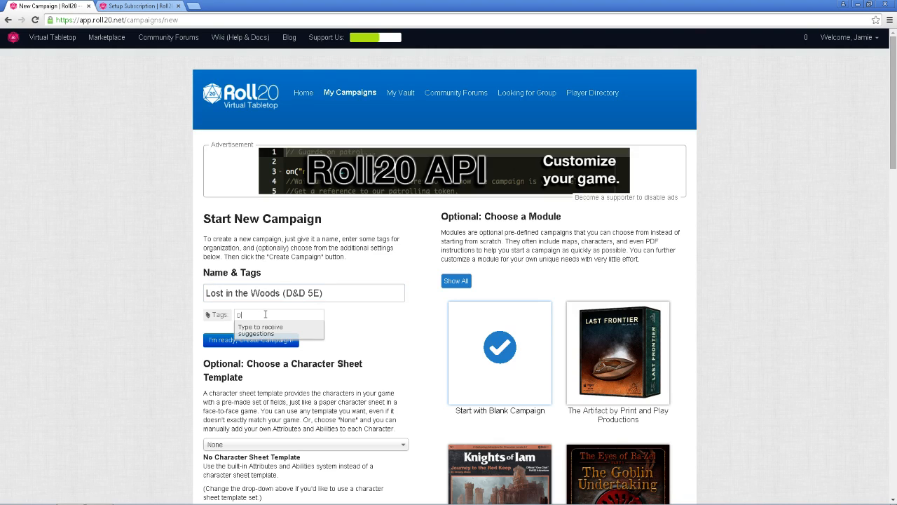
type("5E")
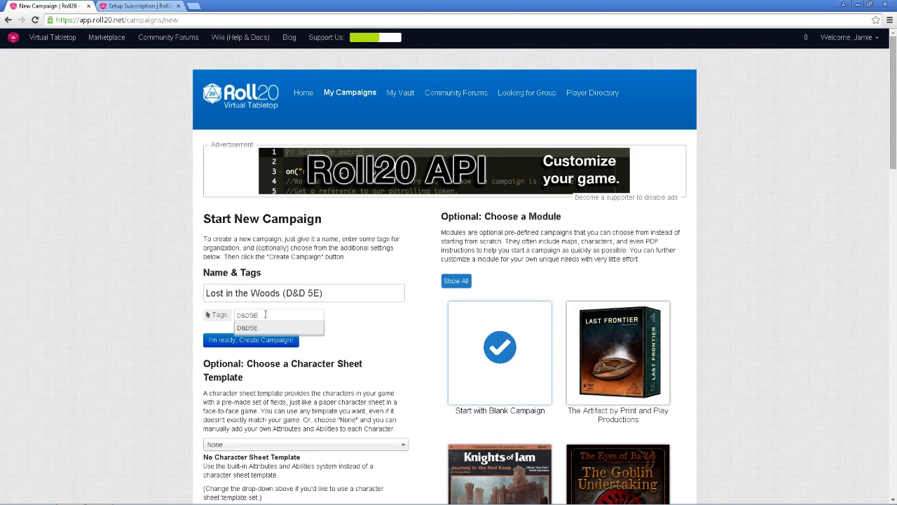
key("Return")
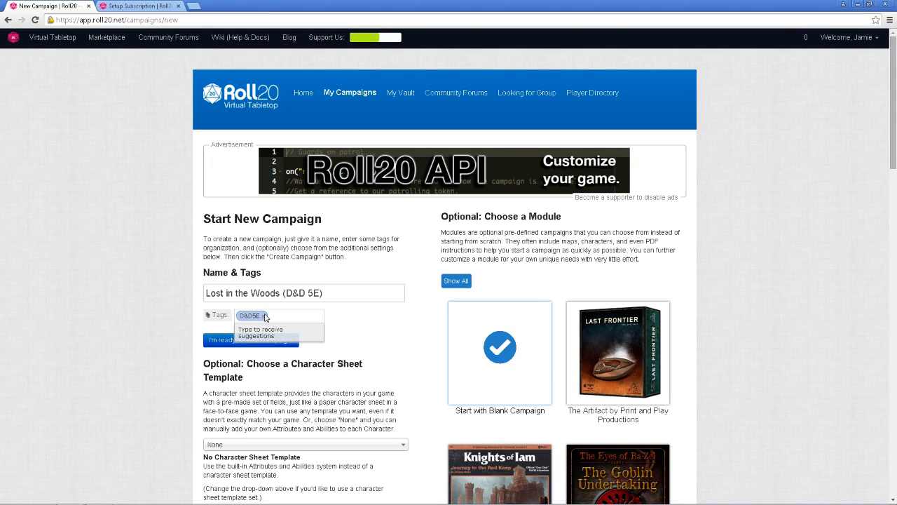
type("5E EST")
key("Return")
scroll(424, 223, "down", 2)
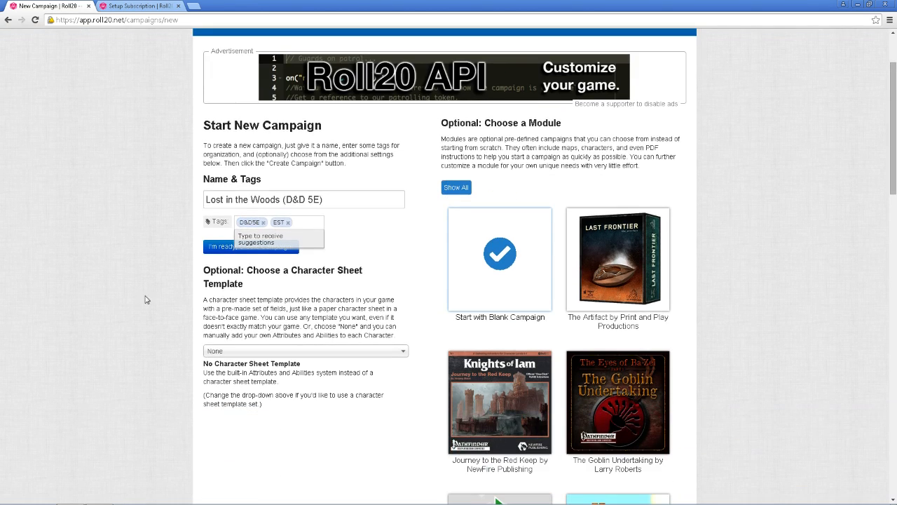
left_click(94, 297)
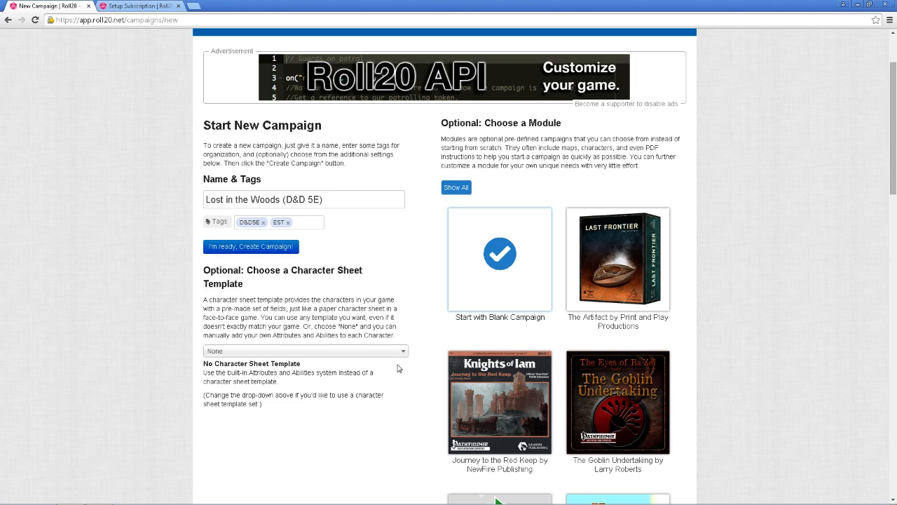
Choose "Dungeons and Dragons: 5th Edition (Shaped)" as the campaign's character sheet template
scroll(399, 344, "down", 2)
left_click(373, 257)
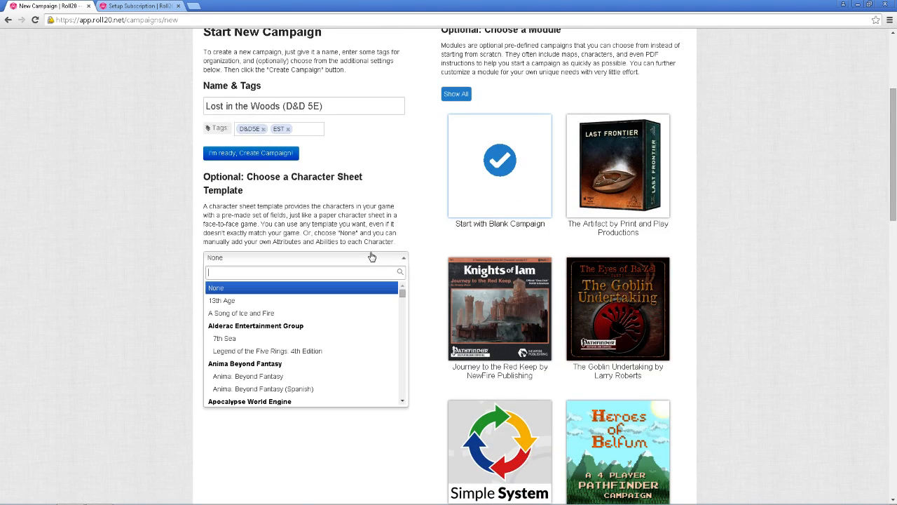
scroll(375, 319, "down", 5)
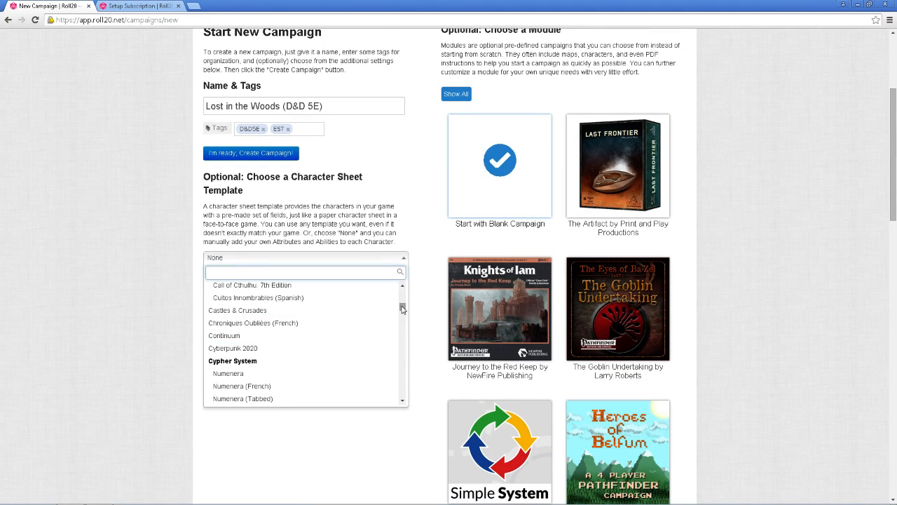
left_click_drag(402, 309, 402, 318)
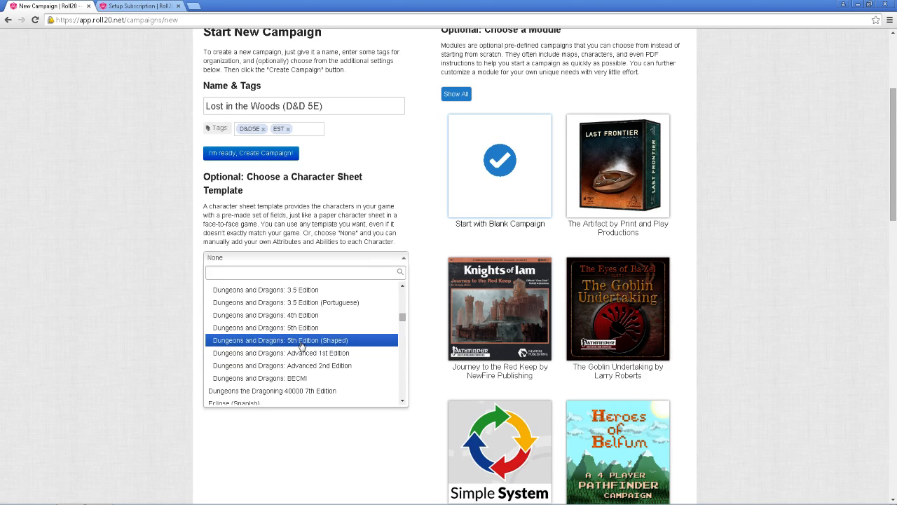
left_click(347, 341)
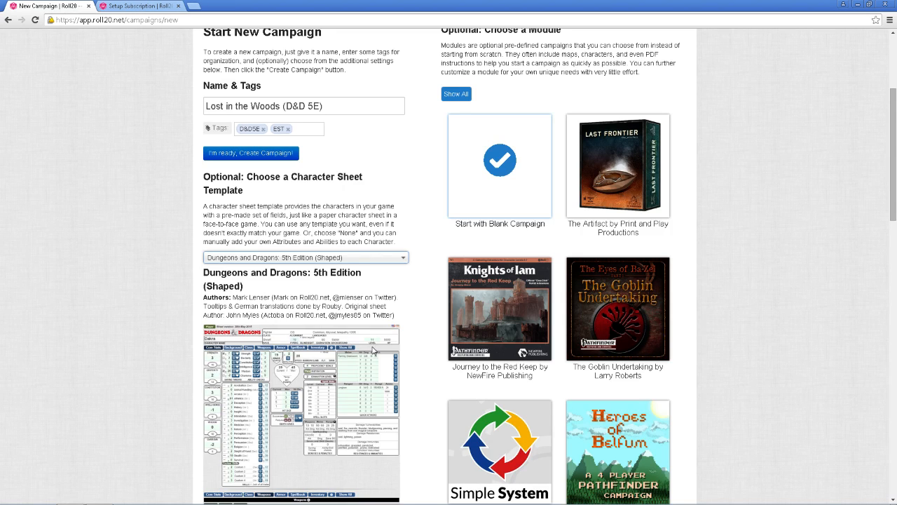
Look over the character sheet preview and create the campaign
scroll(347, 341, "down", 3)
scroll(344, 266, "down", 3)
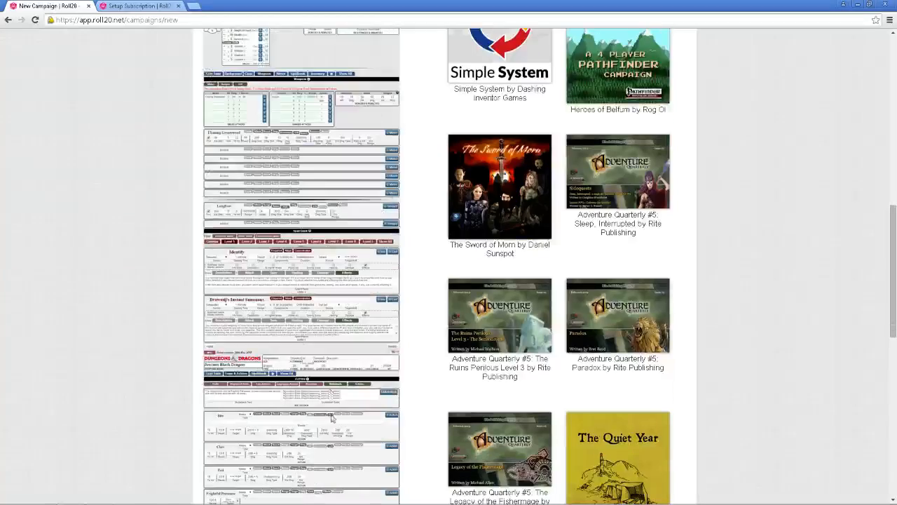
scroll(324, 308, "down", 3)
scroll(316, 318, "up", 3)
scroll(315, 319, "up", 8)
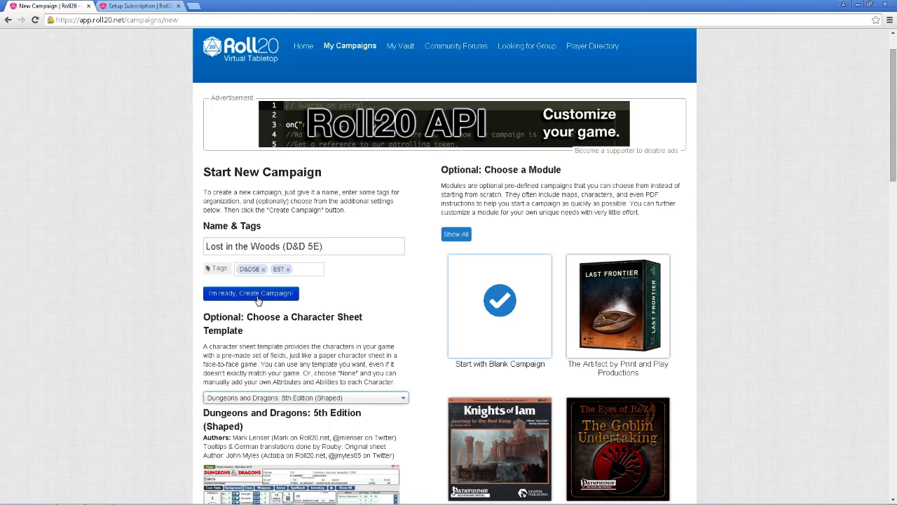
left_click(258, 294)
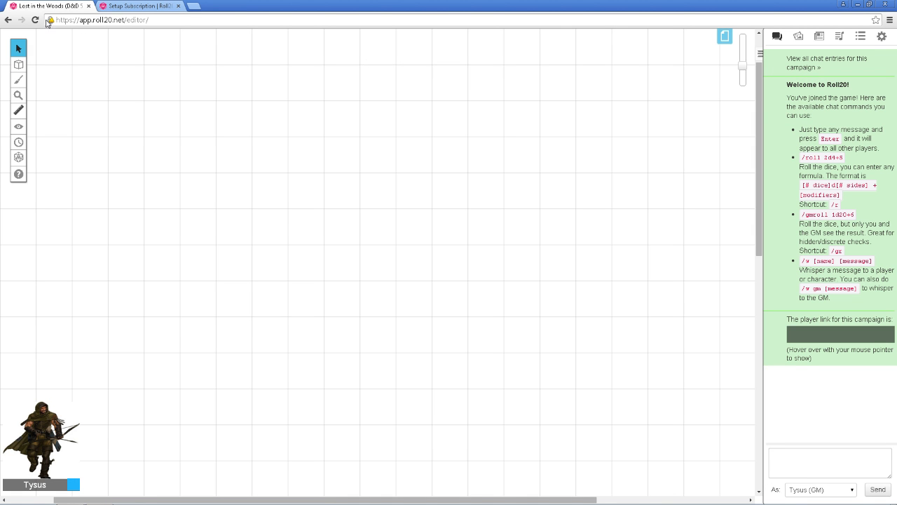
Leave the tabletop editor, go back to the Roll20 Home page and reload it
left_click(8, 20)
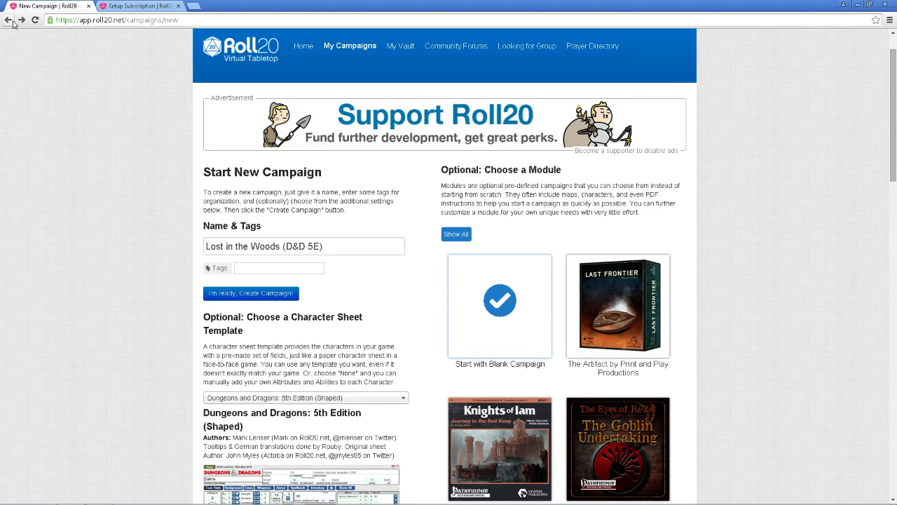
scroll(397, 267, "down", 5)
scroll(397, 268, "up", 6)
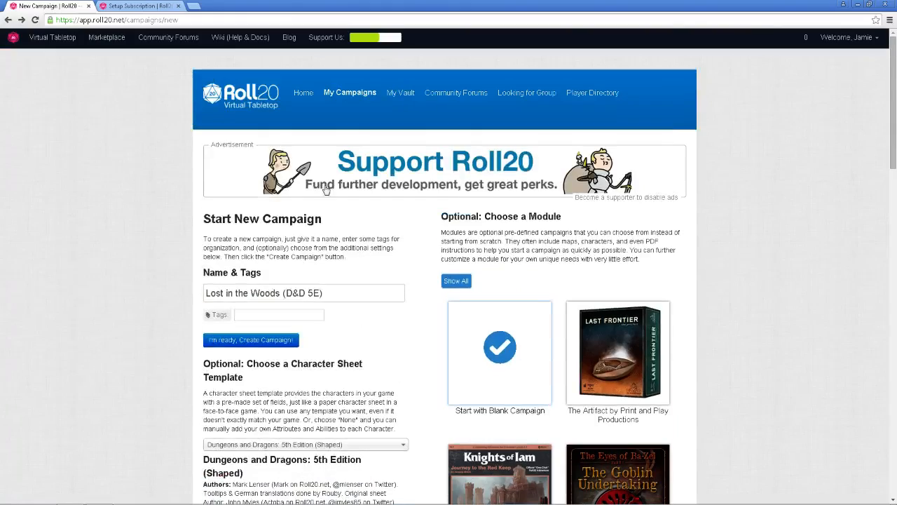
left_click(6, 19)
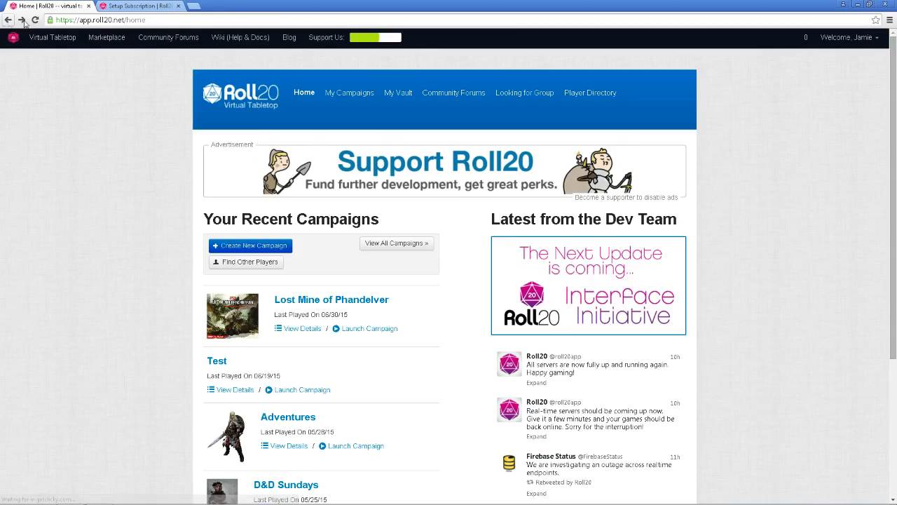
scroll(432, 255, "down", 3)
scroll(426, 266, "up", 3)
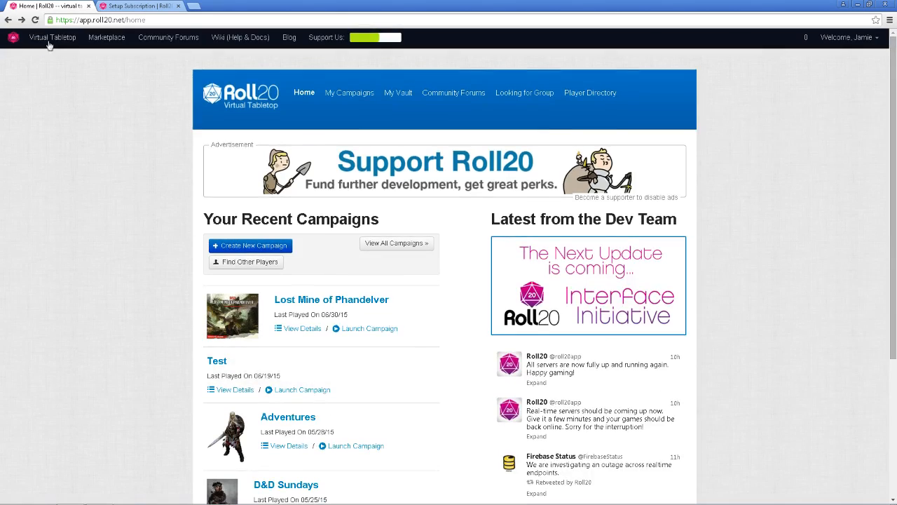
left_click(35, 20)
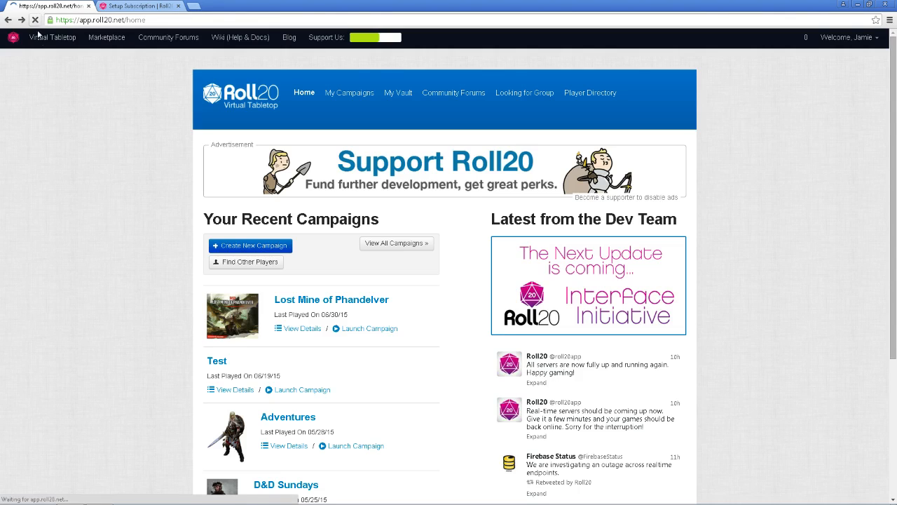
Open the details page of the "Lost in the Woods (D&D 5E)" campaign from the recent campaigns
scroll(315, 175, "down", 1)
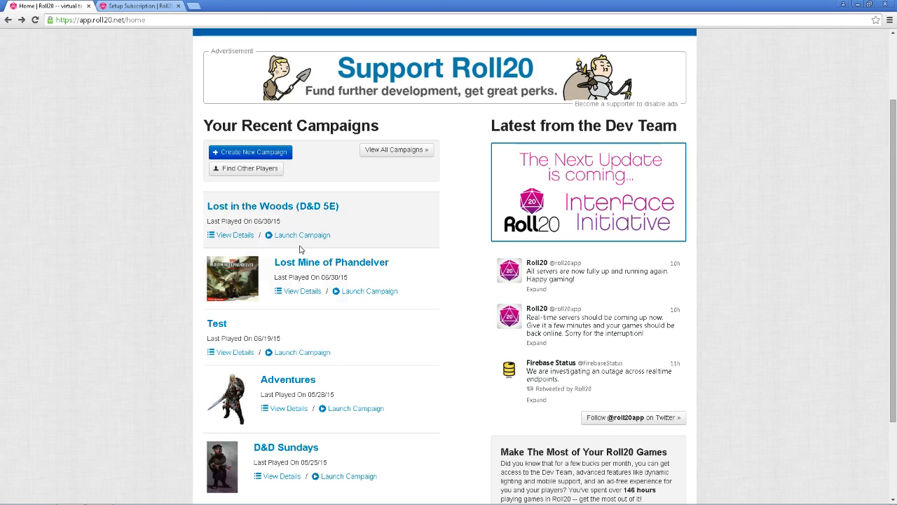
scroll(329, 253, "up", 2)
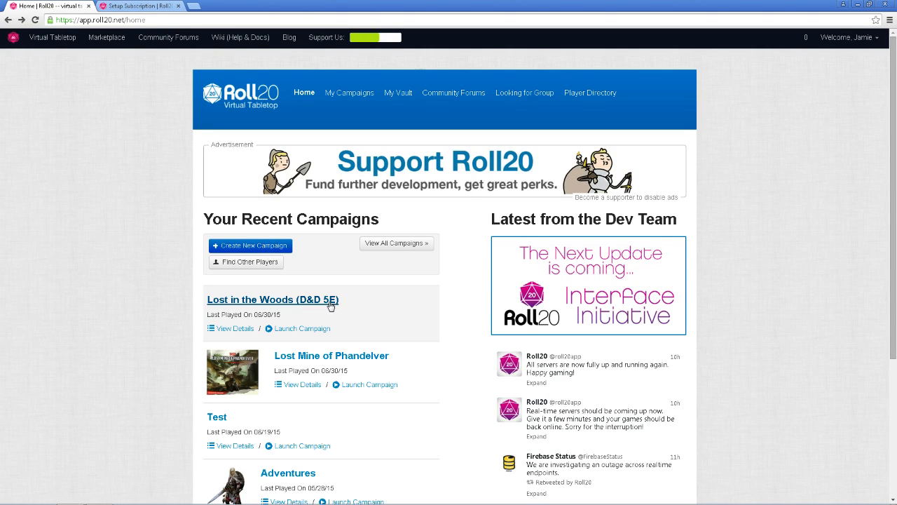
scroll(280, 315, "down", 1)
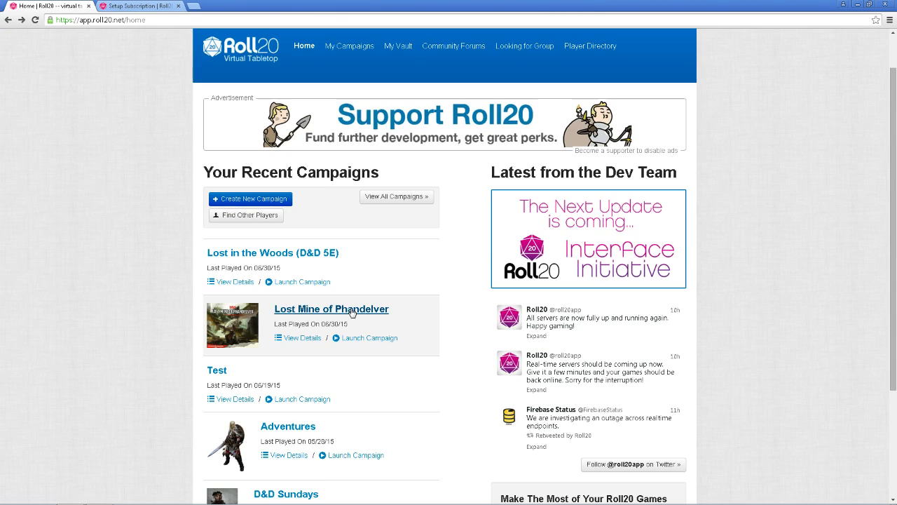
left_click(256, 256)
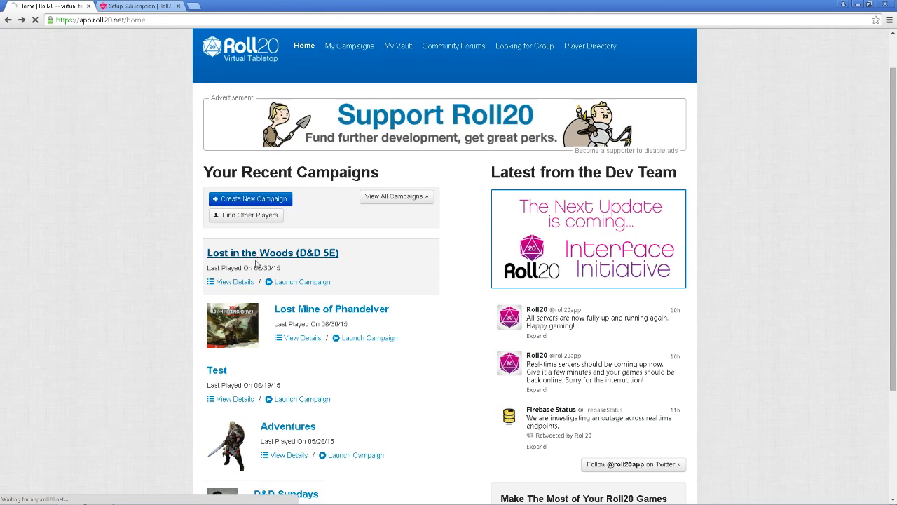
scroll(251, 295, "down", 3)
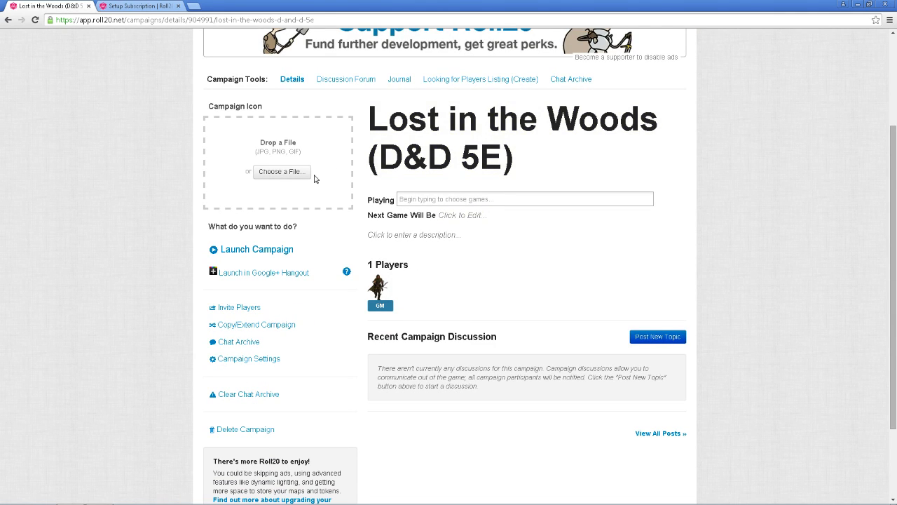
left_click(287, 180)
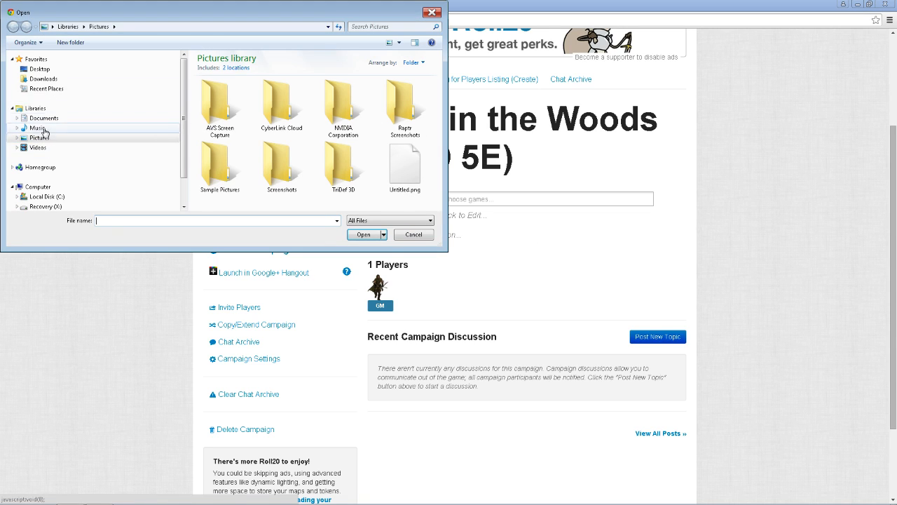
left_click(42, 139)
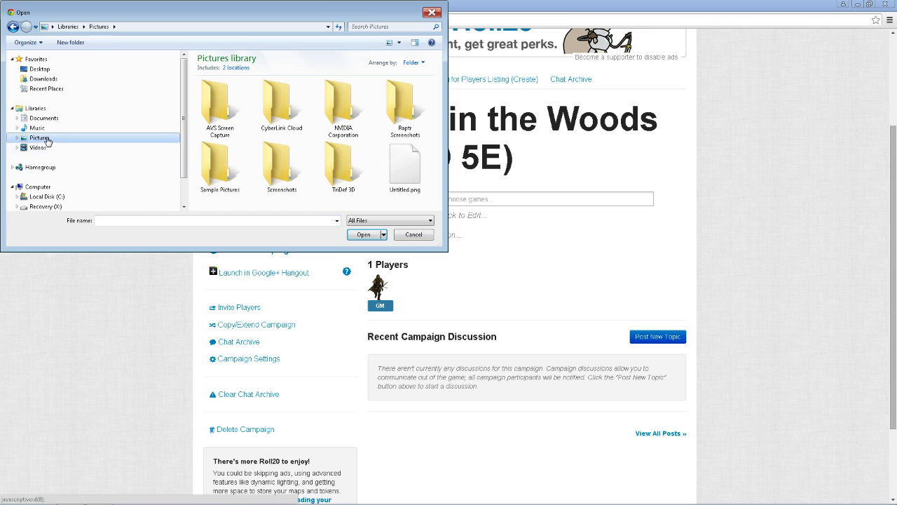
scroll(177, 160, "down", 1)
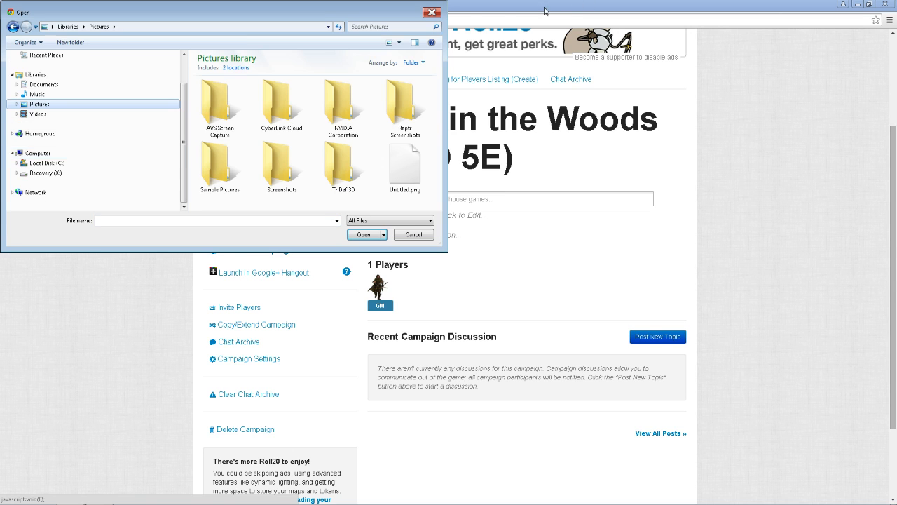
left_click(432, 13)
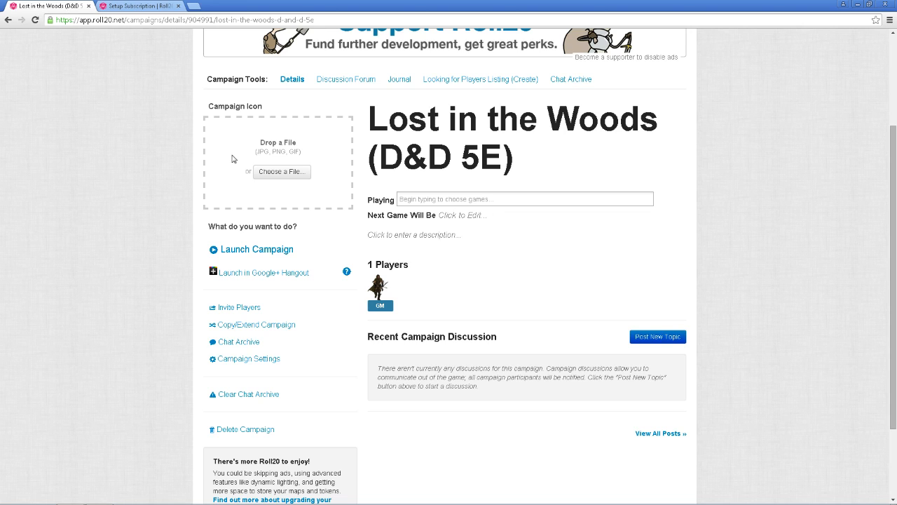
Set the game the campaign is playing to D&D 5E
left_click(499, 198)
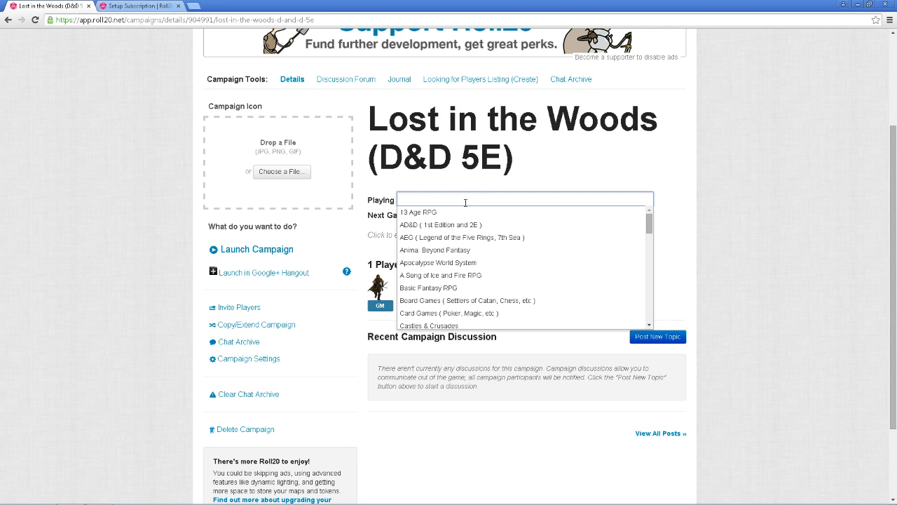
type("DE")
key("BackSpace")
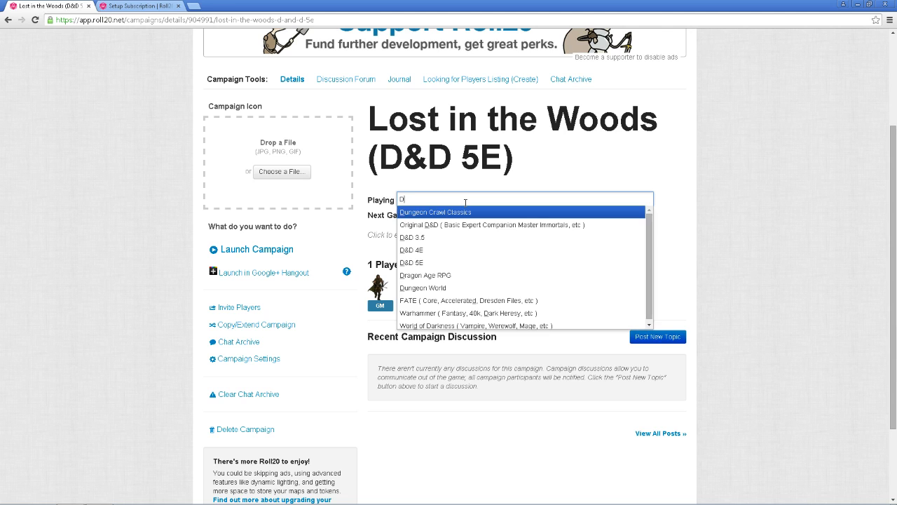
left_click(462, 262)
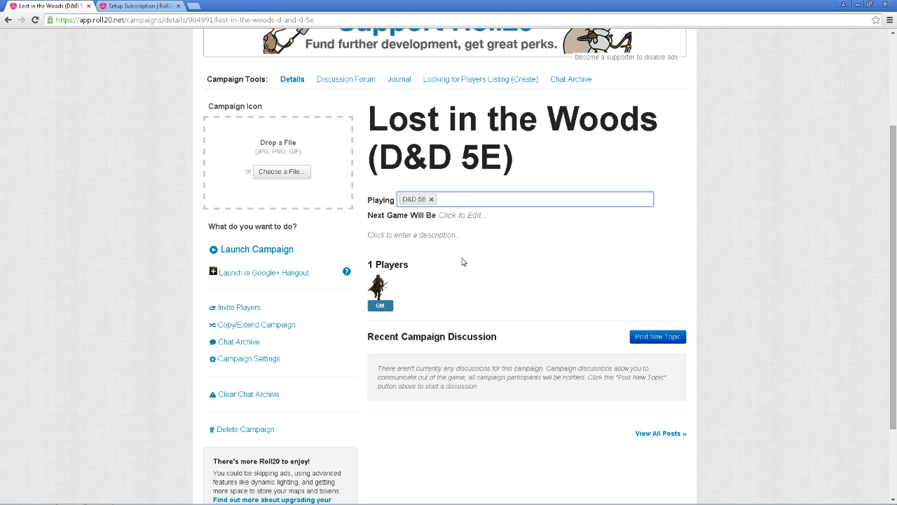
Schedule the campaign's next game for July 1, 2015 at 3:00 PM and save the date
left_click(455, 215)
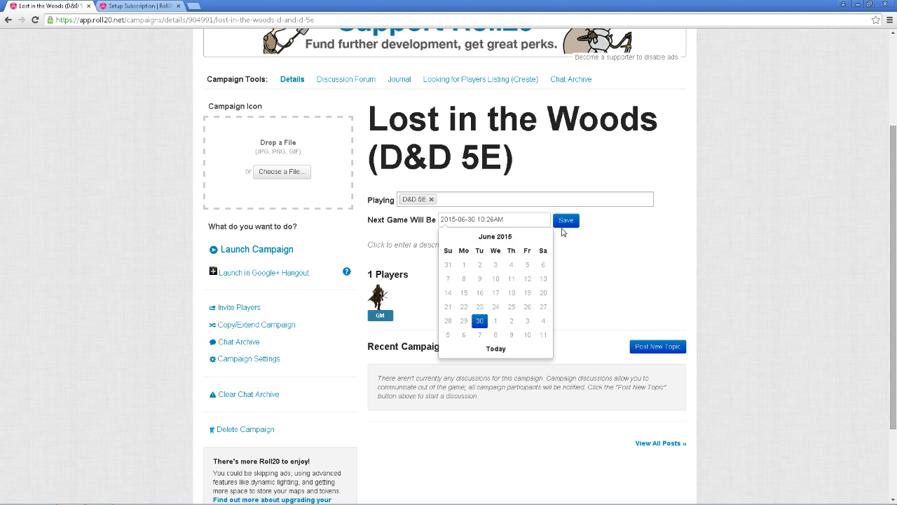
left_click(496, 322)
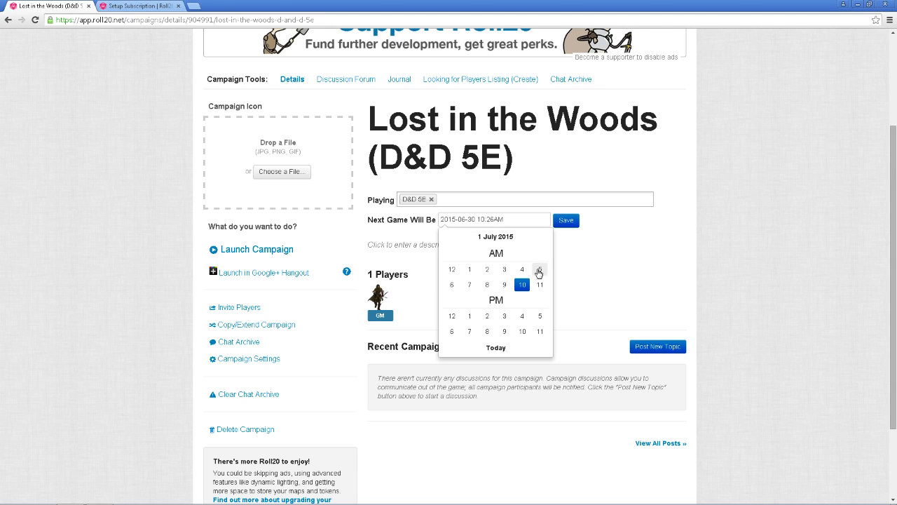
left_click(504, 319)
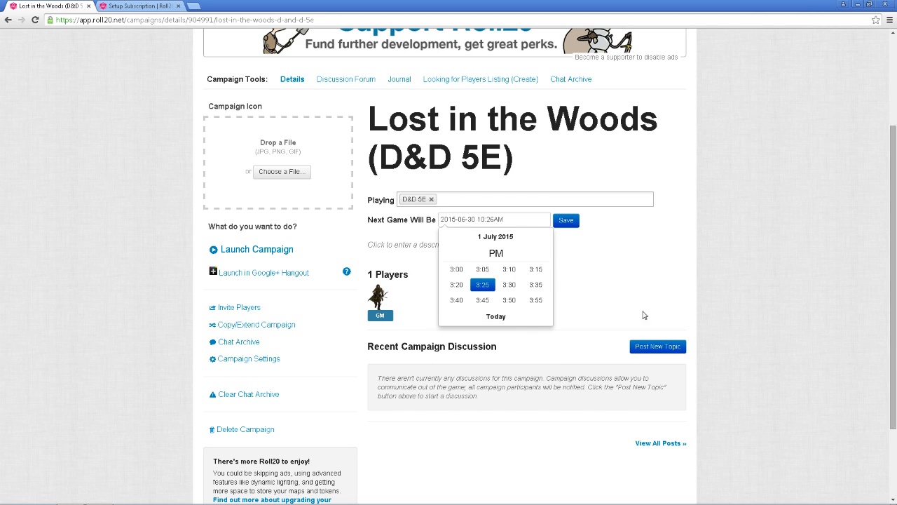
left_click(458, 272)
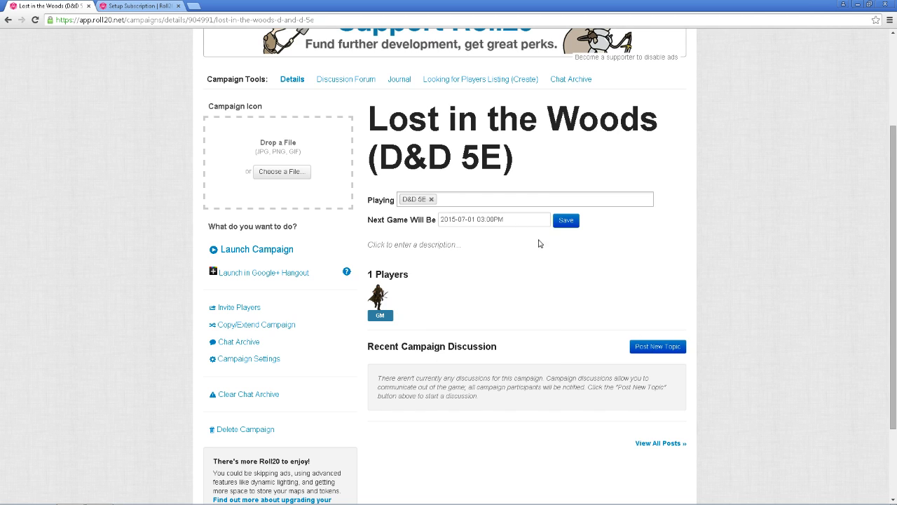
left_click(505, 219)
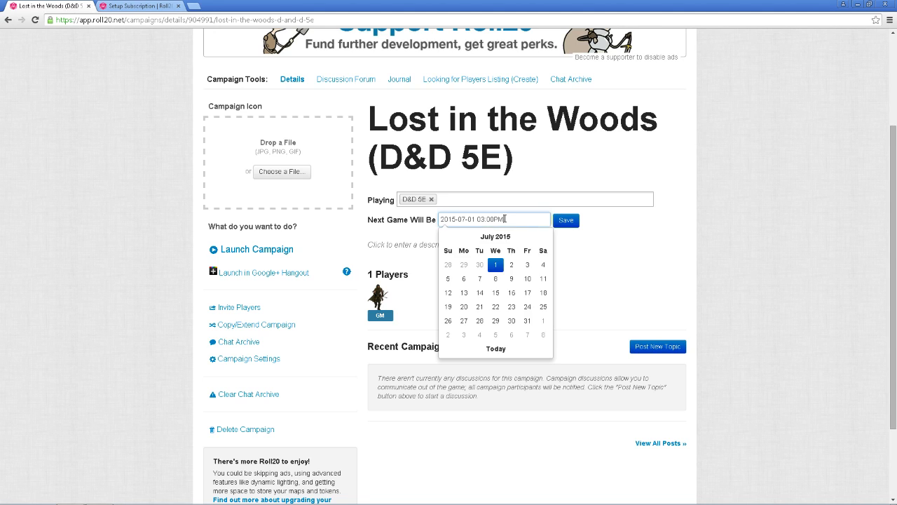
left_click(627, 260)
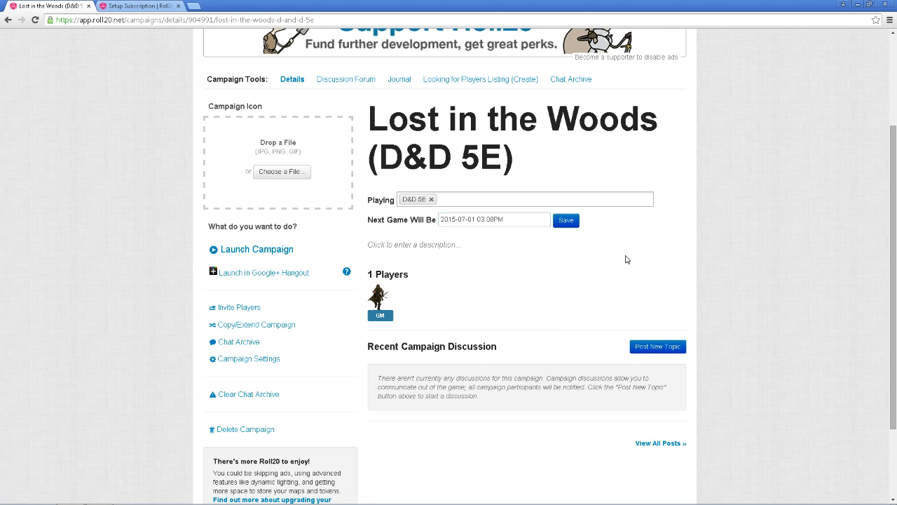
left_click(481, 248)
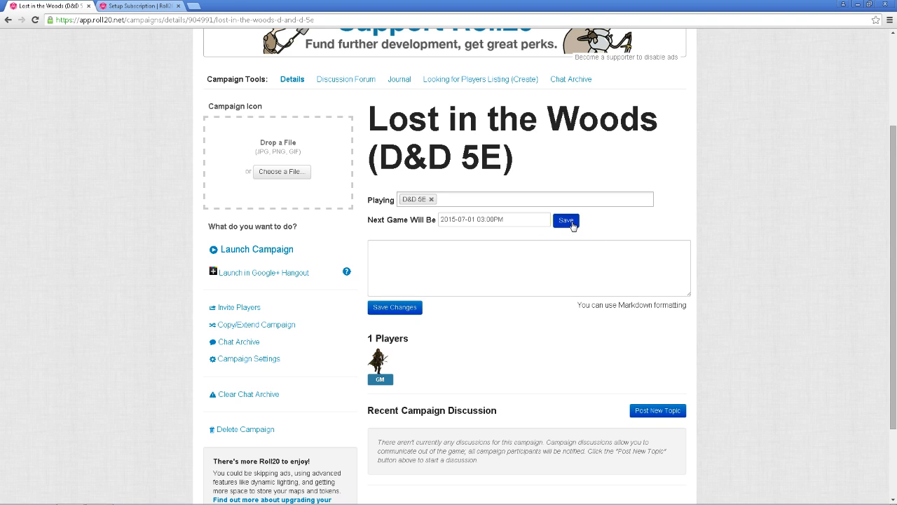
left_click(569, 222)
Open the campaign description for editing
scroll(778, 196, "down", 4)
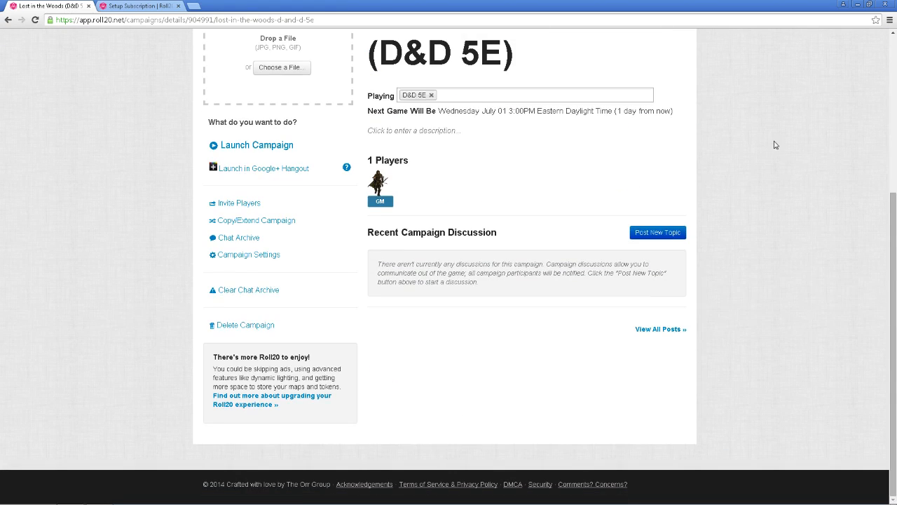
scroll(641, 200, "up", 2)
left_click(335, 221)
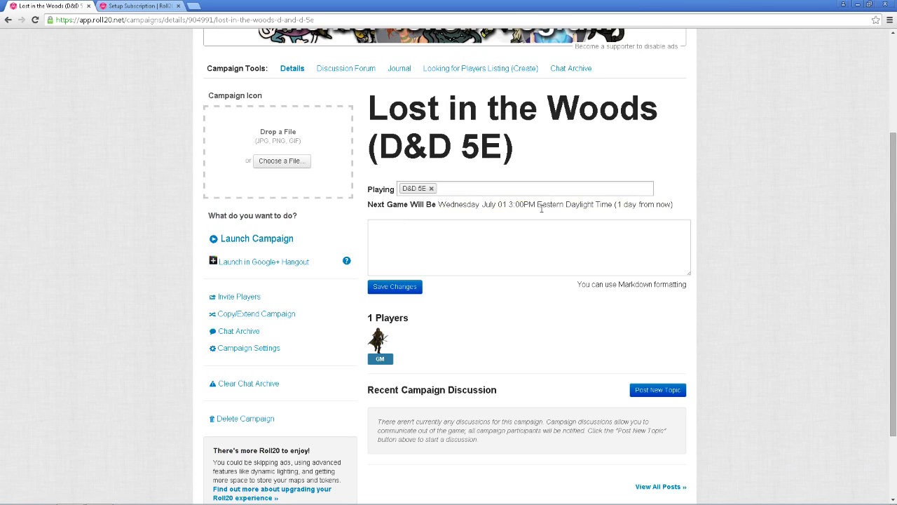
left_click(459, 242)
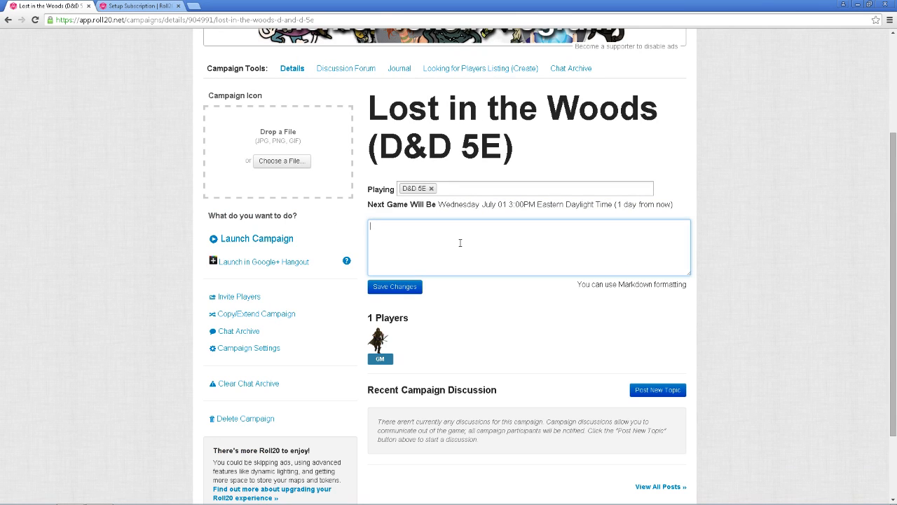
type("You are with ab")
key("BackSpace")
type("b")
key("BackSpace")
type("unch")
key("BackSpace")
key("BackSpace")
key("BackSpace")
key("BackSpace")
type("handful of")
type(" strangers deep ")
type("in the woods")
type(" along the")
key("BackSpace")
key("BackSpace")
key("BackSpace")
key("BackSpace")
key("BackSpace")
key("BackSpace")
key("BackSpace")
key("BackSpace")
type("near the T")
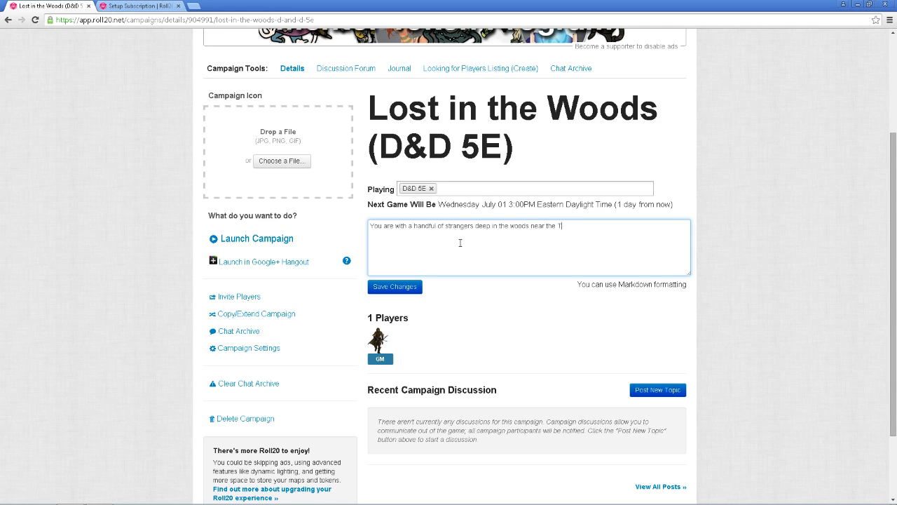
type("riboar Trail.")
type("  You")
key("Menu")
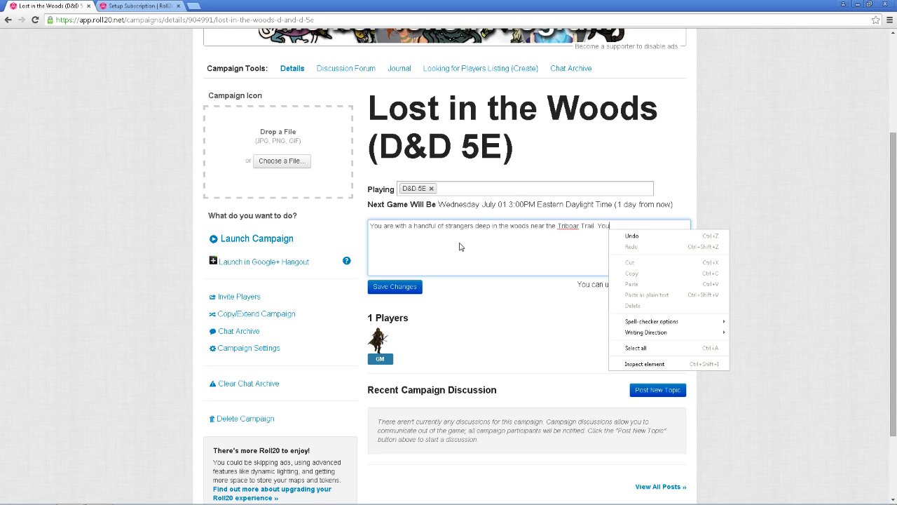
left_click(477, 248)
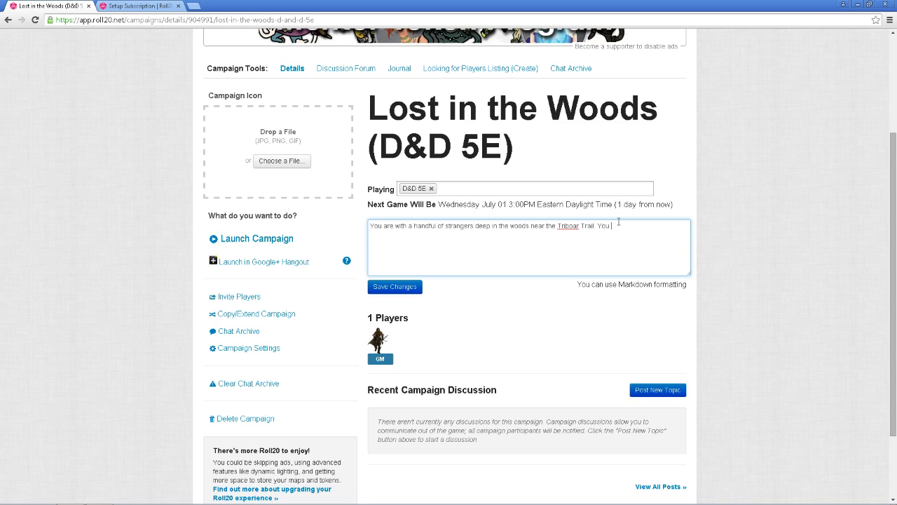
type("have no idea why you are there, only to realize you have woken up")
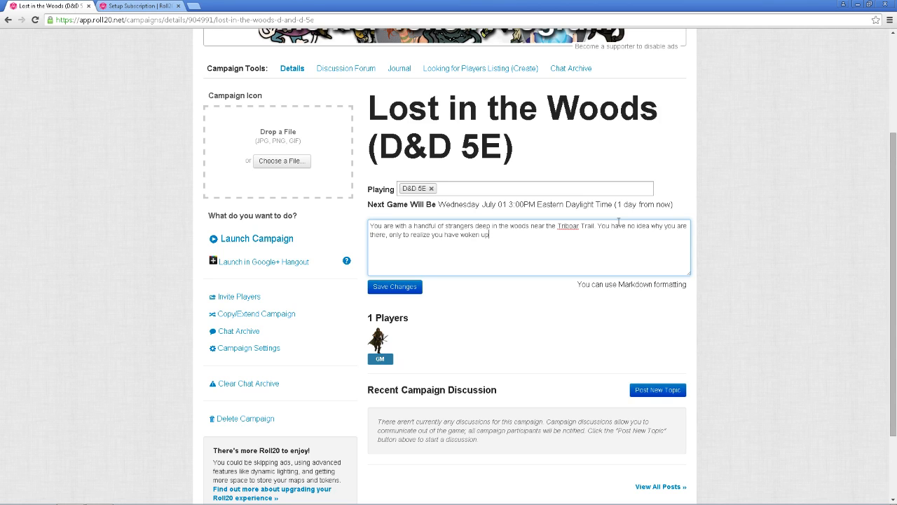
type(" in a wagon that is moving")
key("BackSpace")
key("BackSpace")
key("BackSpace")
key("BackSpace")
key("BackSpace")
key("BackSpace")
key("BackSpace")
key("BackSpace")
key("BackSpace")
key("BackSpace")
key("BackSpace")
key("BackSpace")
key("BackSpace")
key("BackSpace")
key("BackSpace")
key("BackSpace")
key("BackSpace")
key("BackSpace")
key("BackSpace")
key("BackSpace")
key("BackSpace")
key("BackSpace")
key("BackSpace")
key("BackSpace")
key("BackSpace")
key("BackSpace")
key("BackSpace")
key("BackSpace")
key("BackSpace")
key("BackSpace")
key("BackSpace")
key("BackSpace")
key("BackSpace")
key("BackSpace")
key("BackSpace")
key("BackSpace")
key("BackSpace")
key("BackSpace")
key("BackSpace")
key("BackSpace")
key("BackSpace")
key("BackSpace")
key("BackSpace")
key("BackSpace")
key("BackSpace")
key("BackSpace")
key("BackSpace")
key("BackSpace")
key("BackSpace")
key("BackSpace")
key("BackSpace")
key("BackSpace")
key("BackSpace")
key("BackSpace")
key("BackSpace")
key("BackSpace")
key("BackSpace")
key("BackSpace")
key("BackSpace")
key("BackSpace")
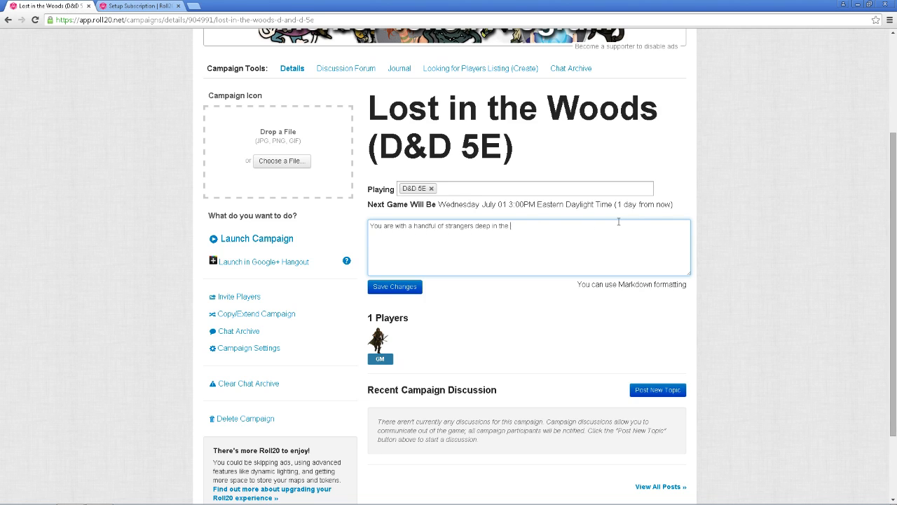
key("BackSpace")
key("BackSpace")
key("BackSpace")
key("BackSpace")
key("BackSpace")
key("BackSpace")
key("BackSpace")
key("BackSpace")
key("BackSpace")
key("BackSpace")
key("BackSpace")
key("BackSpace")
key("BackSpace")
key("BackSpace")
key("BackSpace")
key("BackSpace")
key("BackSpace")
key("BackSpace")
key("BackSpace")
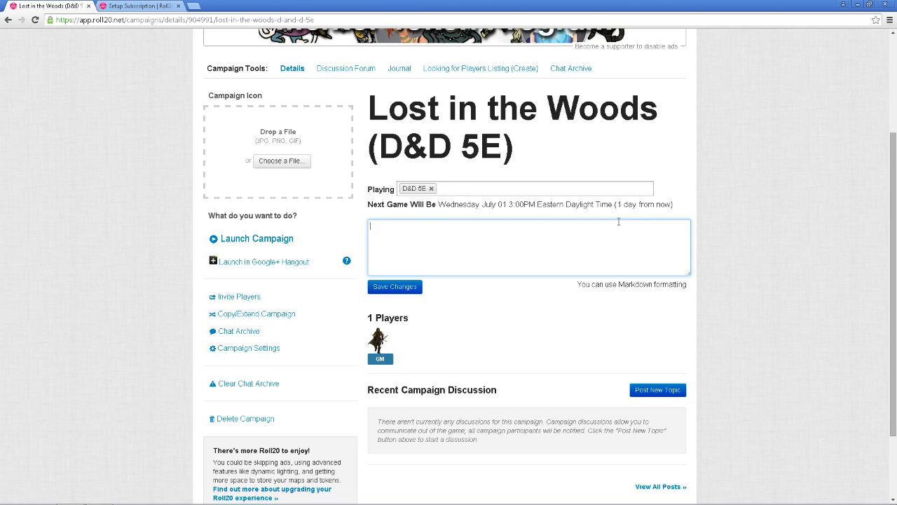
type("This is a homebre")
key("BackSpace")
type("ew")
key("BackSpace")
key("BackSpace")
key("BackSpace")
key("BackSpace")
key("BackSpace")
key("BackSpace")
key("BackSpace")
key("BackSpace")
type("campaign")
key("BackSpace")
key("BackSpace")
key("BackSpace")
key("BackSpace")
key("BackSpace")
key("BackSpace")
key("BackSpace")
key("BackSpace")
key("BackSpace")
key("BackSpace")
key("BackSpace")
key("BackSpace")
key("BackSpace")
key("BackSpace")
key("BackSpace")
key("BackSpace")
key("BackSpace")
key("BackSpace")
Begin the description with "A new game looking for players. This is east coast standard time based. Meeting for a character creation session July 1st 3pm."
type("A new game looking for players.")
type("This is east coast standar")
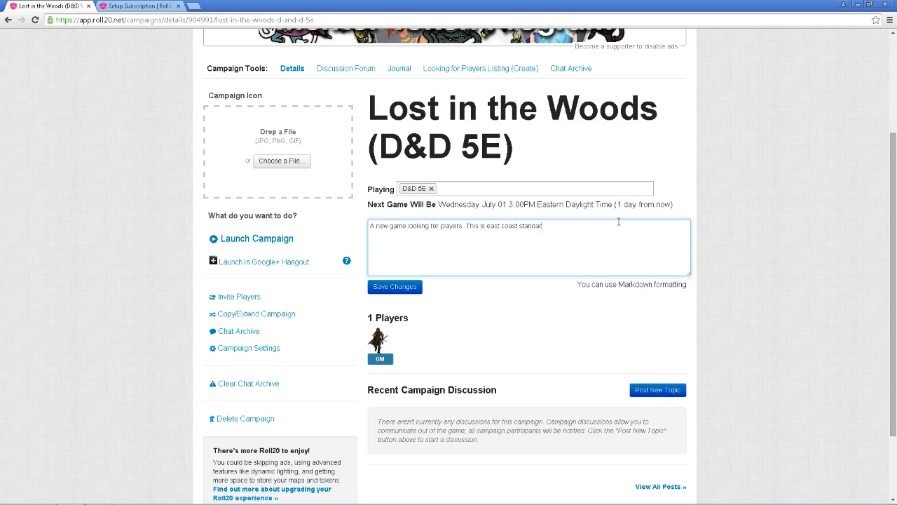
type("d time based. Meeting for a character creation session July 1st 3pm")
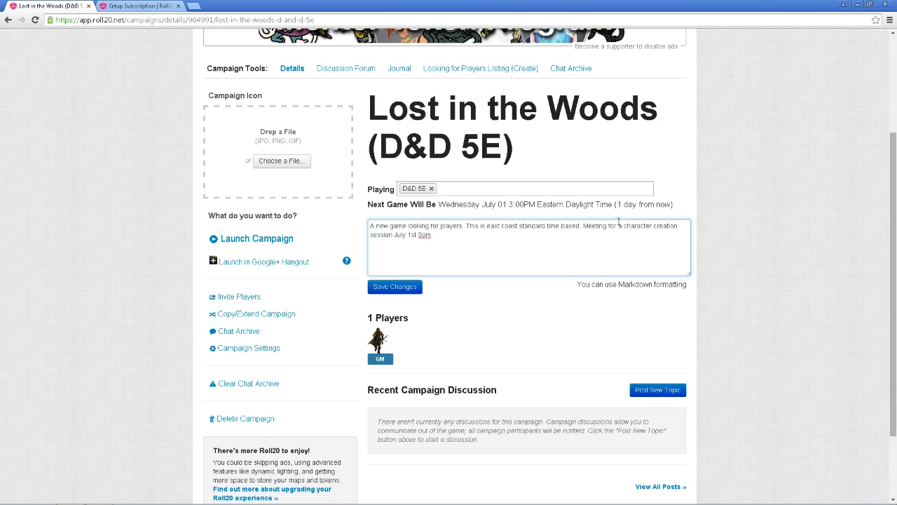
Add the sentence "Looking for new players prefered who are interested in learning D&D5E." to the campaign description
type("Looking for new players frefered who are int")
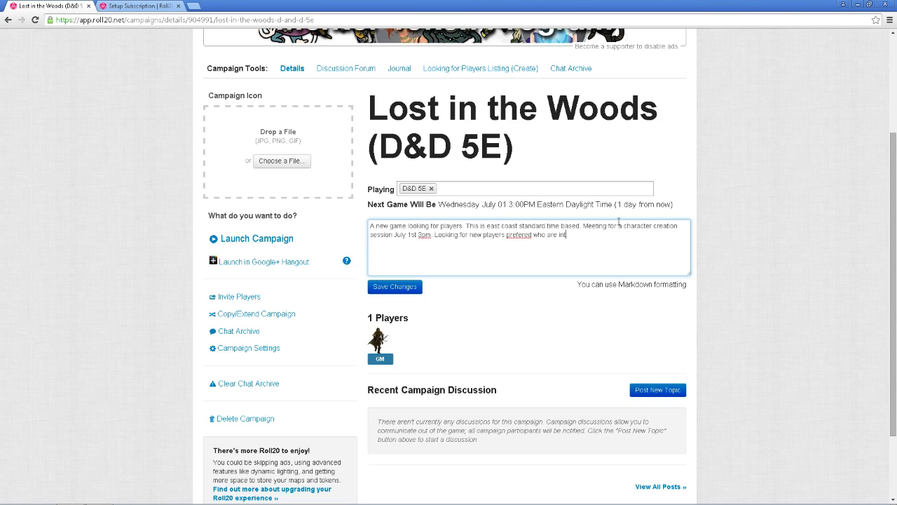
type("erested in learning D&D5E.")
key("BackSpace")
left_click(416, 286)
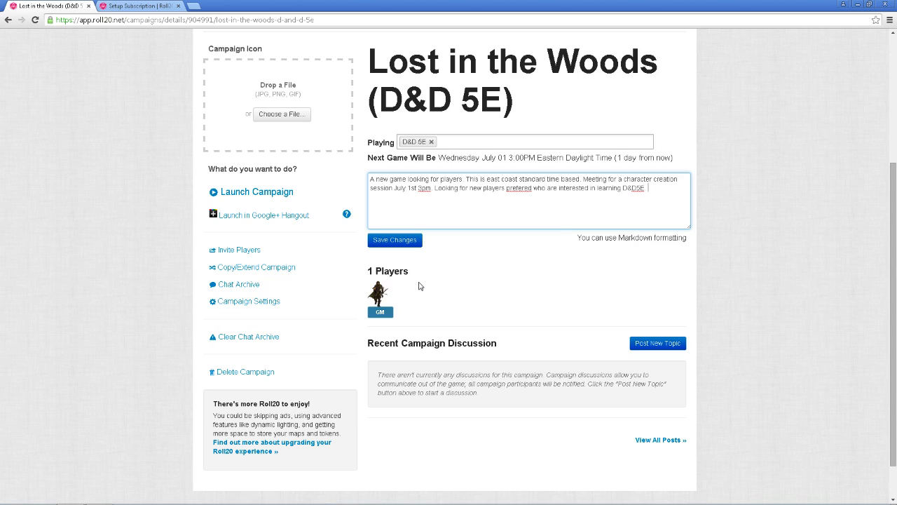
Add a second description paragraph reading "Character creation is free form based off of 4 dice roll per stat (more info in game)"
key("Return")
type("Character creation is free form based off of")
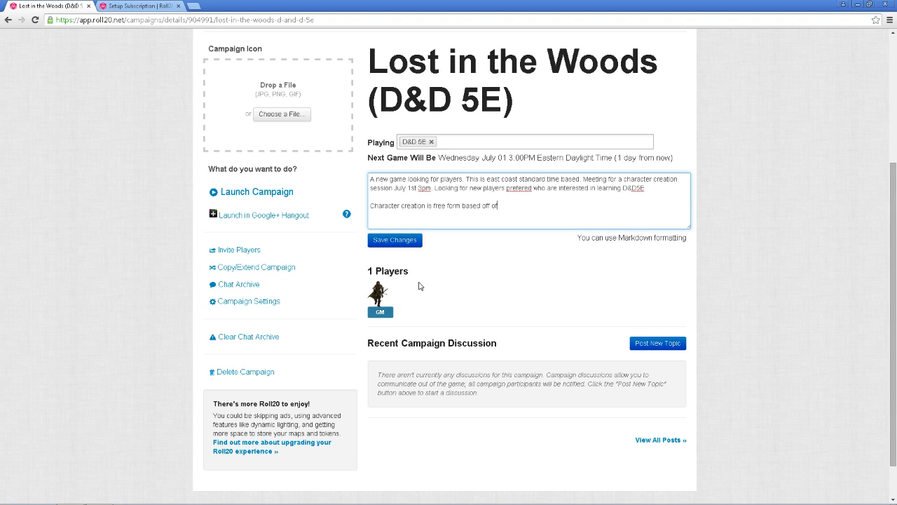
type(" 4d6")
type(" (")
key("BackSpace")
key("BackSpace")
key("BackSpace")
type("dice roll")
key("BackSpace")
type(",")
type("p")
type("er stat")
type(" (")
type("more ")
type("info in game")
type(")")
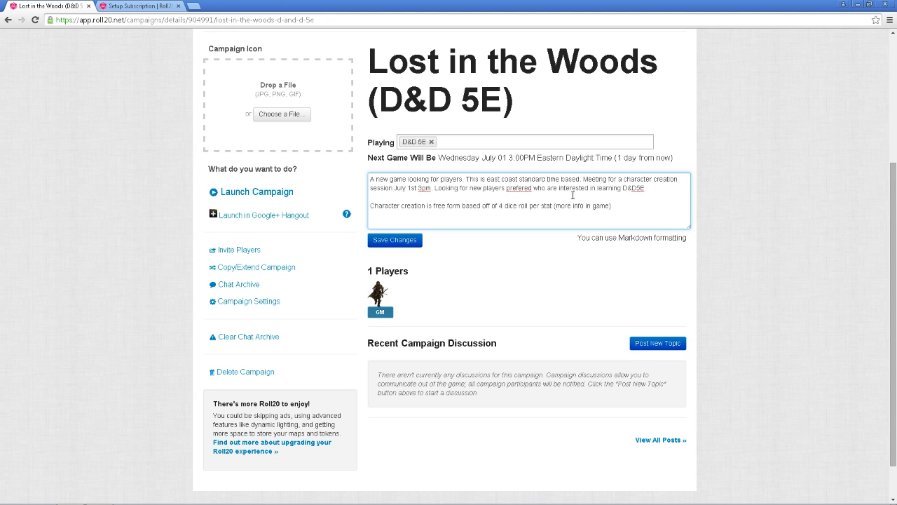
Save the changes to the campaign description
scroll(586, 197, "down", 1)
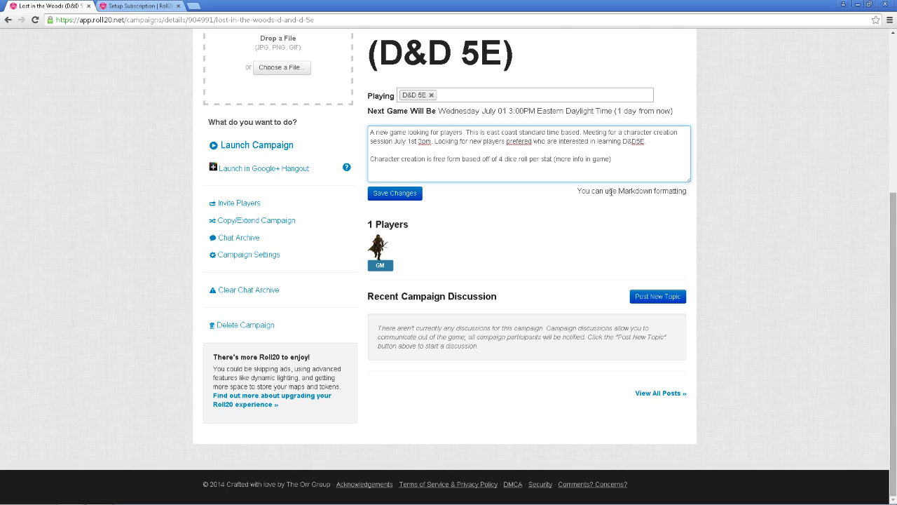
left_click(393, 193)
scroll(535, 221, "up", 1)
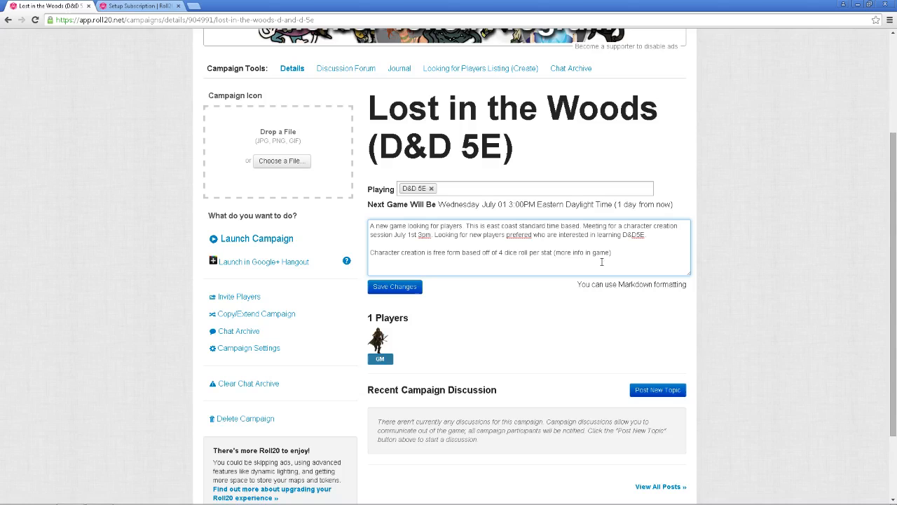
left_click(415, 287)
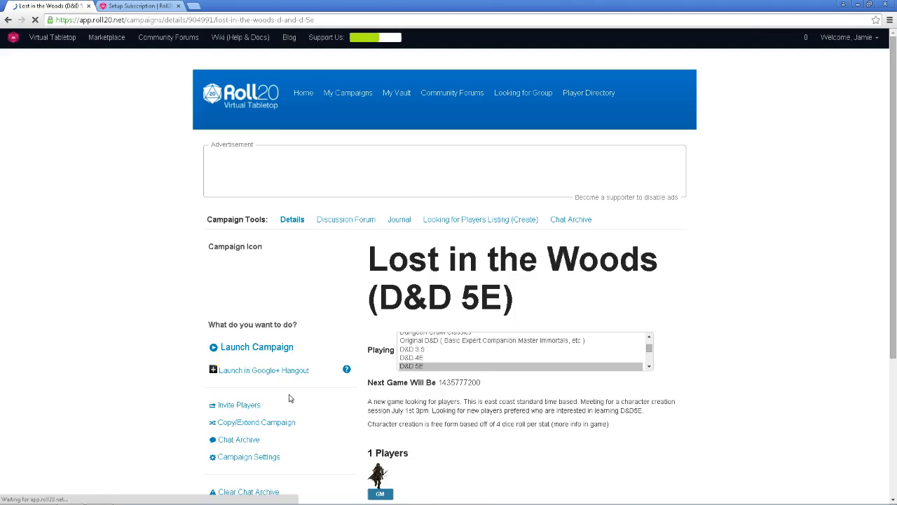
Create a Looking for Group listing for the "Lost in the Woods (D&D 5E)" campaign
scroll(504, 333, "down", 5)
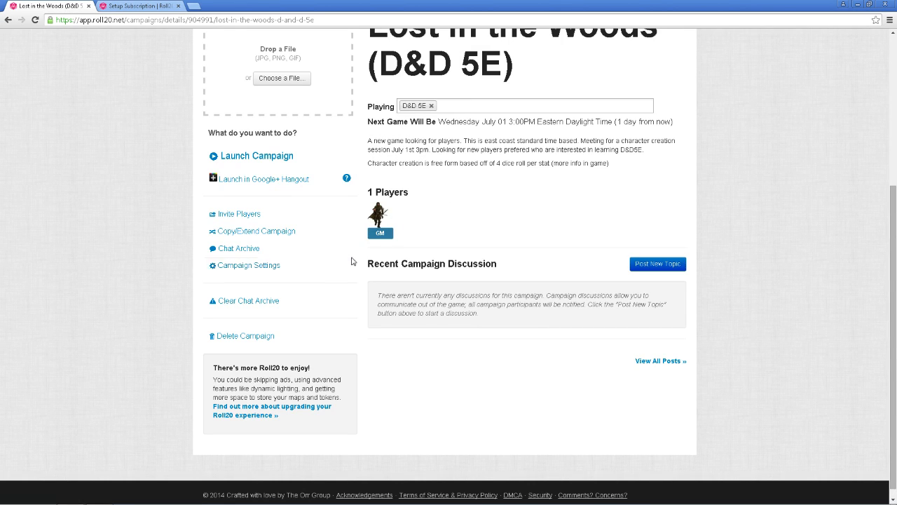
scroll(589, 324, "up", 3)
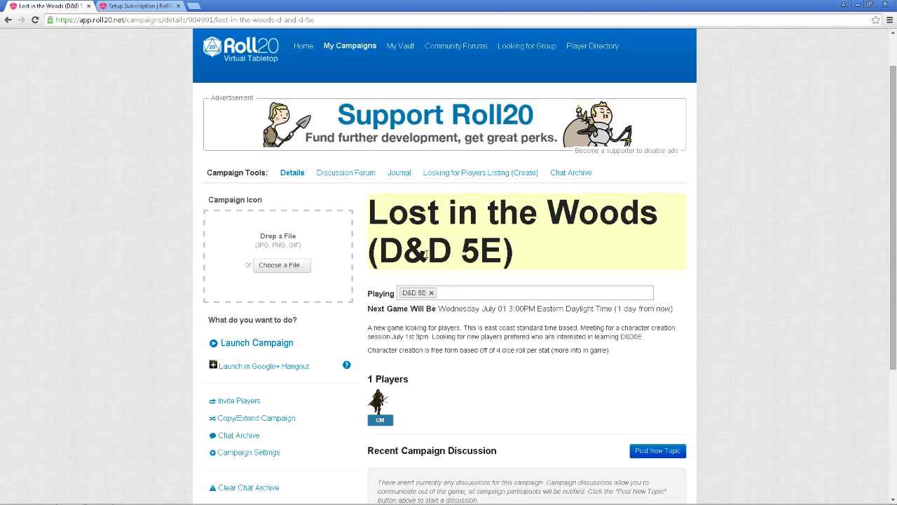
left_click(481, 174)
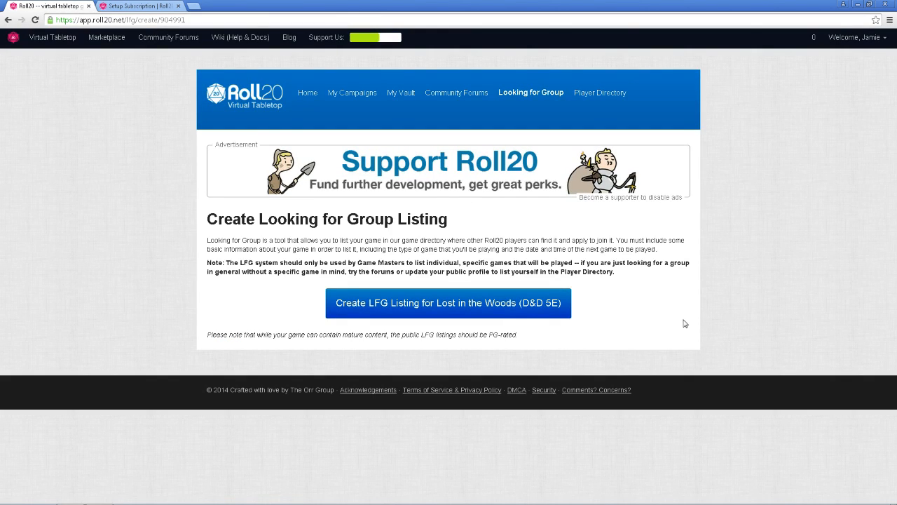
left_click(423, 307)
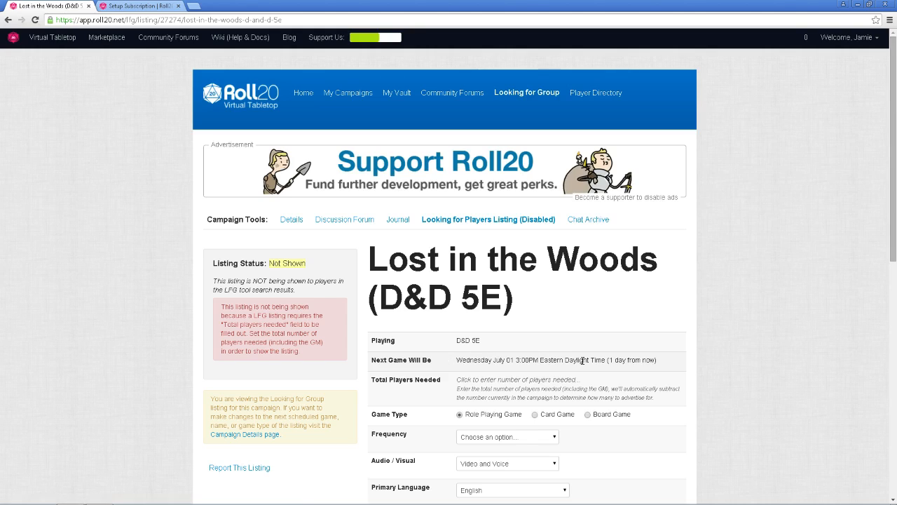
Set the listing's game frequency to Weekly
scroll(582, 359, "down", 2)
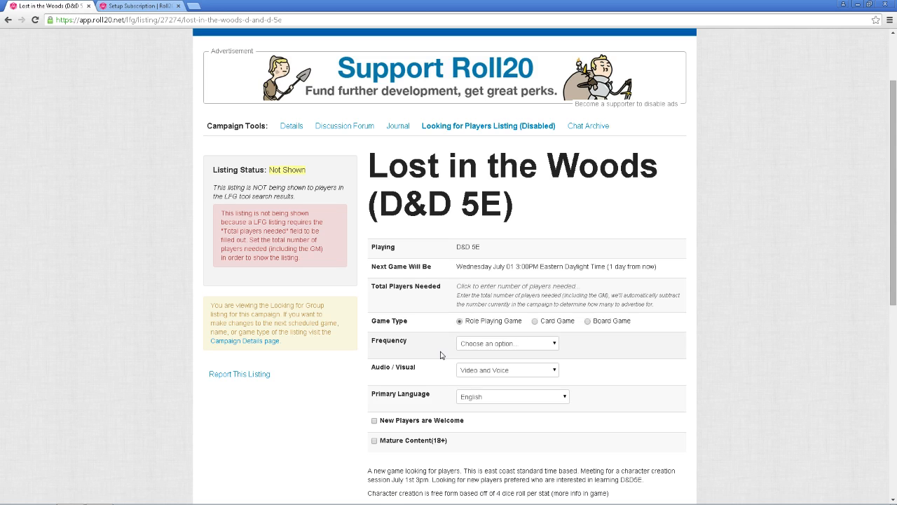
left_click(505, 342)
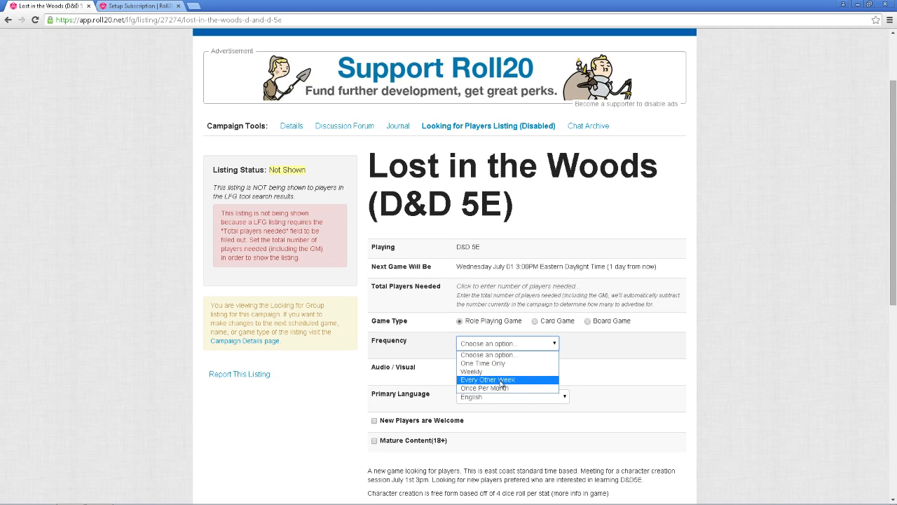
left_click(493, 371)
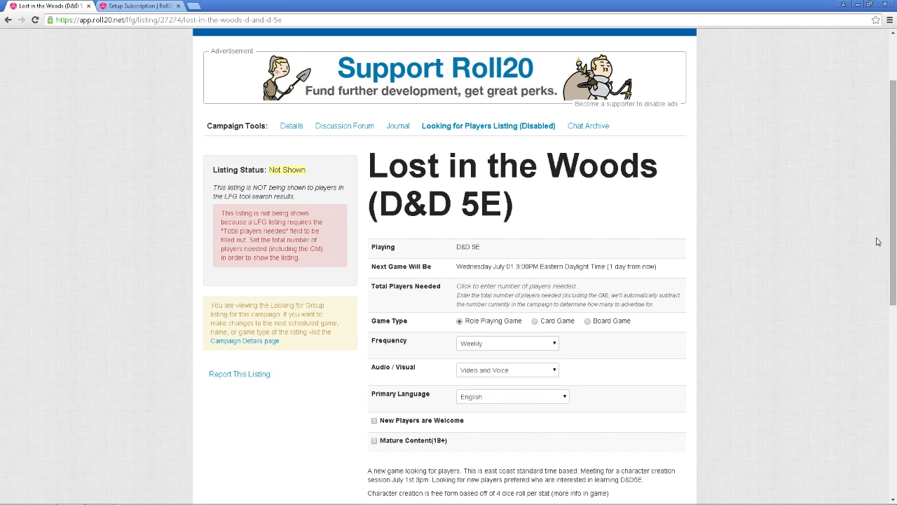
Mark the listing as welcoming new players and as containing mature content (18+)
left_click_drag(891, 225, 885, 254)
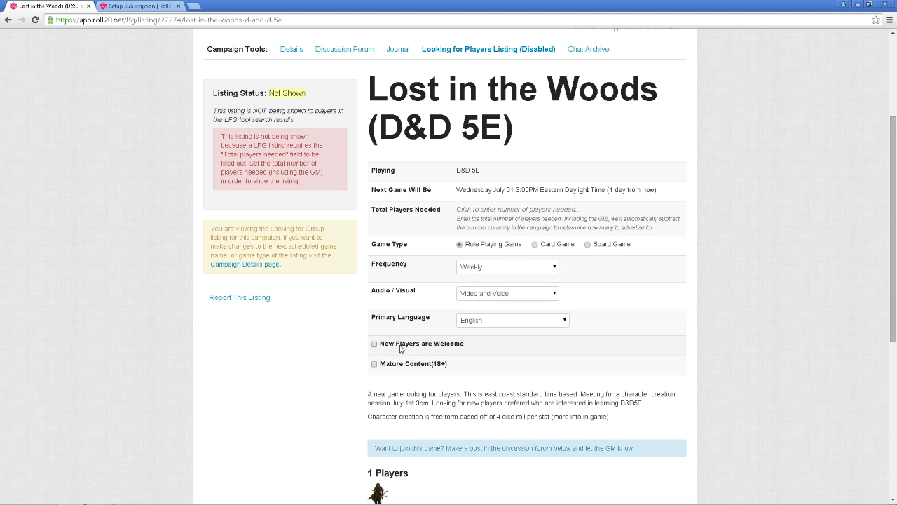
left_click(374, 344)
scroll(628, 349, "down", 1)
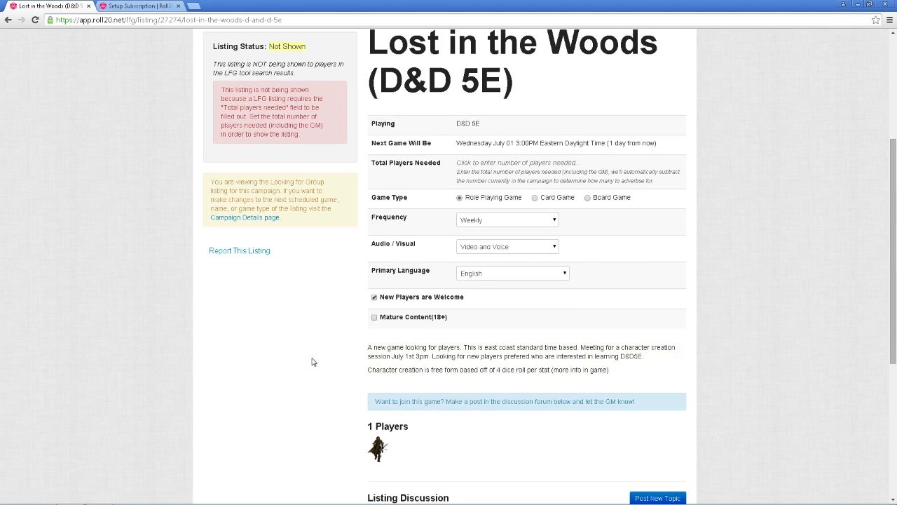
left_click(374, 317)
Title a new listing discussion topic "Character Ideas, times that you are interested in." and try to post it without content
scroll(885, 276, "down", 1)
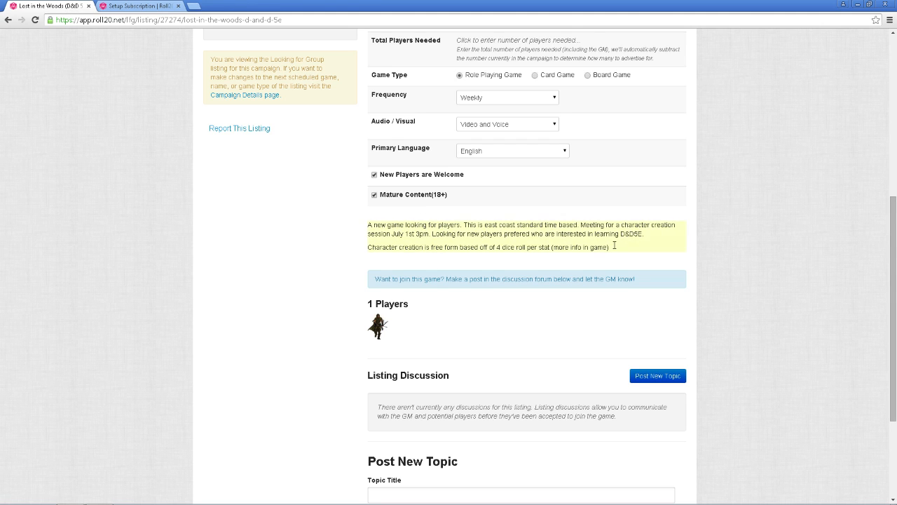
scroll(571, 335, "down", 1)
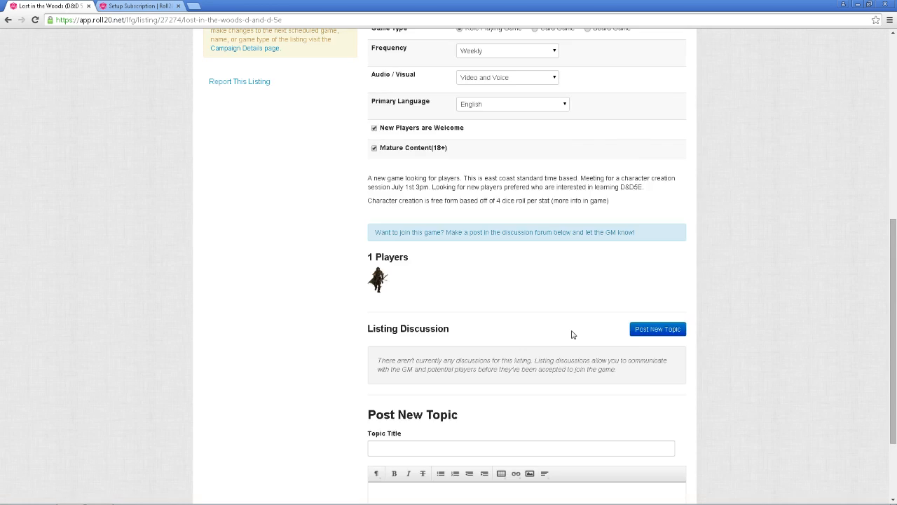
scroll(571, 334, "down", 2)
scroll(505, 343, "up", 1)
scroll(447, 351, "down", 2)
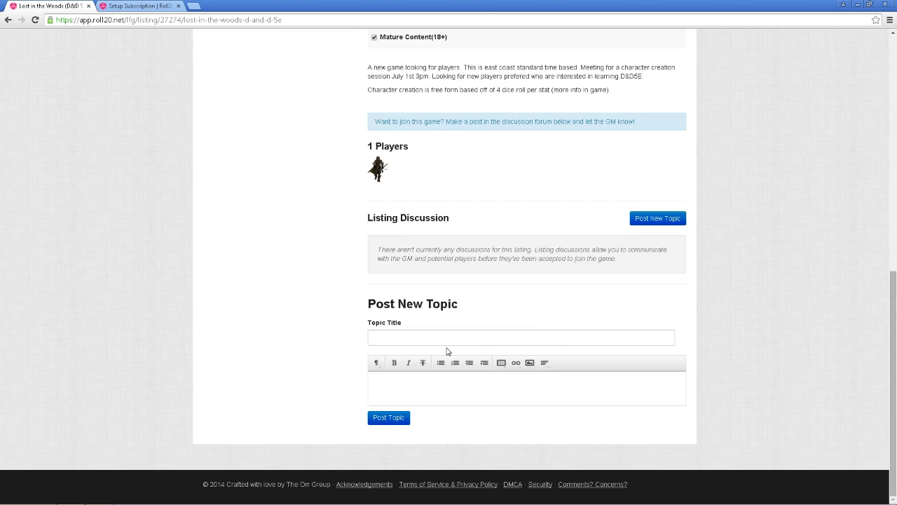
left_click(401, 342)
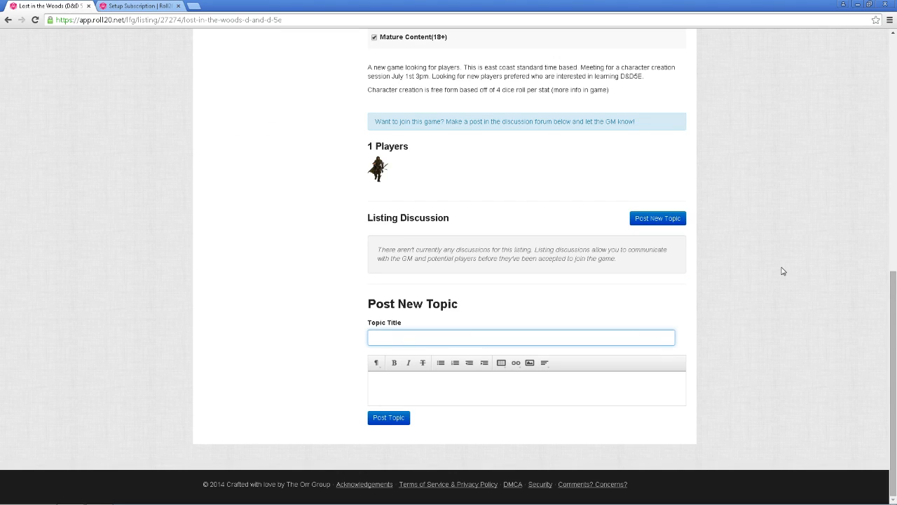
type("Character Ideas, times tha")
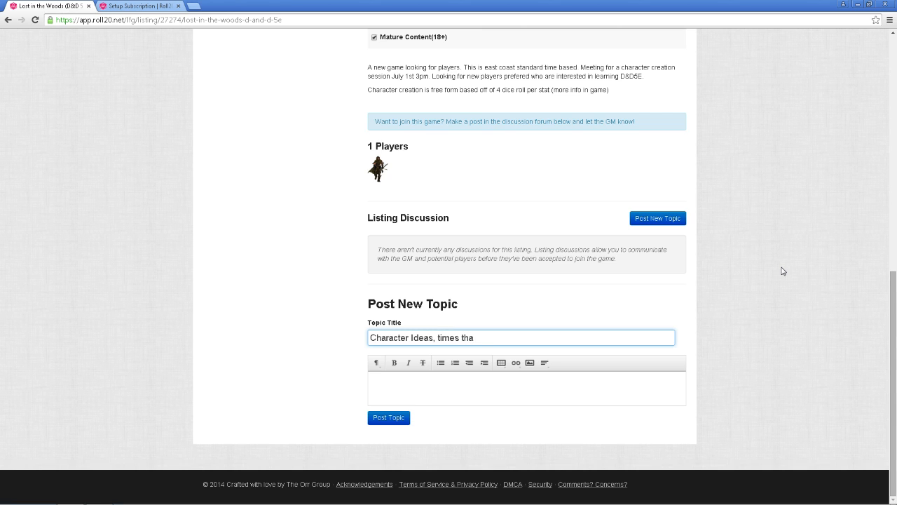
type("t you are interested in.")
key("Return")
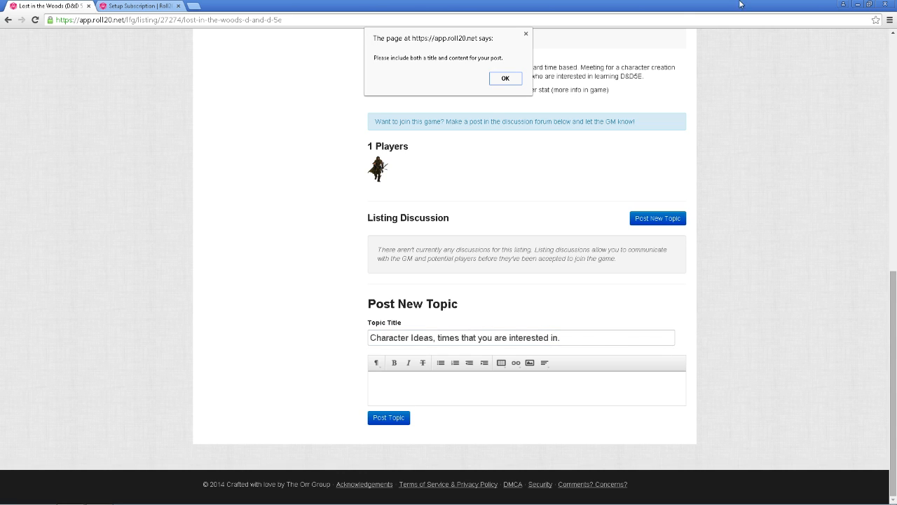
left_click(526, 33)
Reword the end of the topic title after "Character Ideas," to "prefered times", and remove that ending again
left_click_drag(584, 339, 440, 346)
type("p")
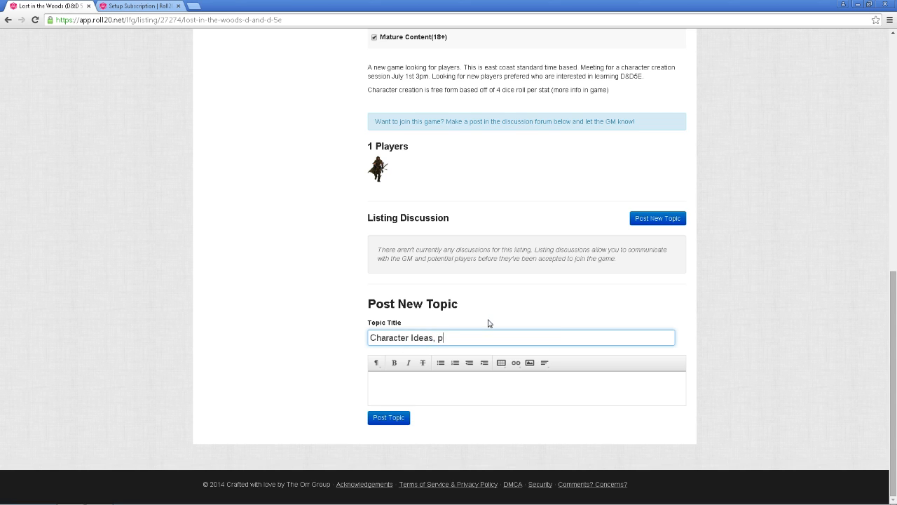
type("refered times")
scroll(454, 288, "up", 1)
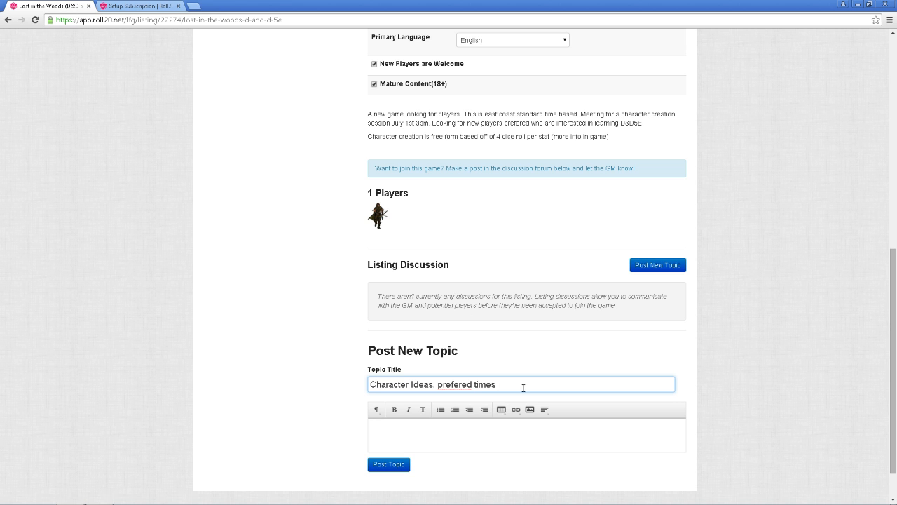
left_click_drag(528, 387, 434, 392)
key("BackSpace")
Set the listing's total players needed to 5 and save it
scroll(709, 377, "up", 1)
scroll(708, 376, "up", 1)
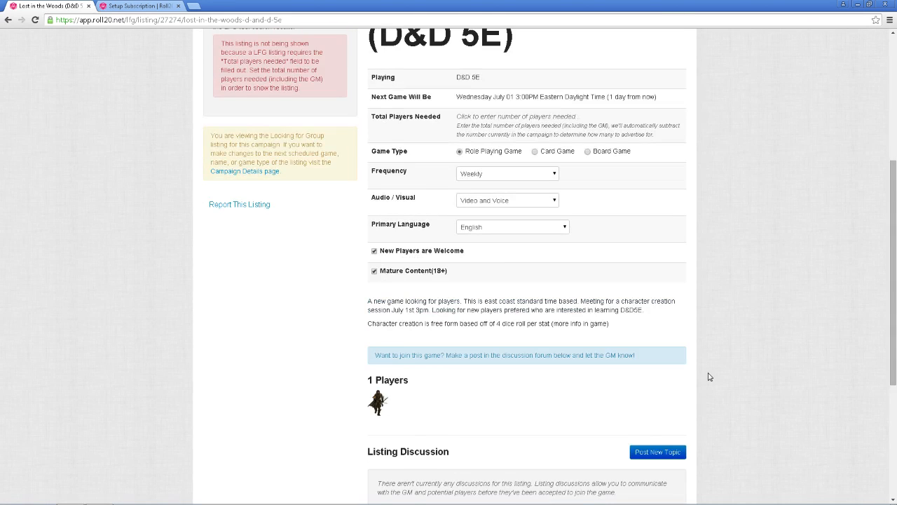
scroll(708, 376, "up", 1)
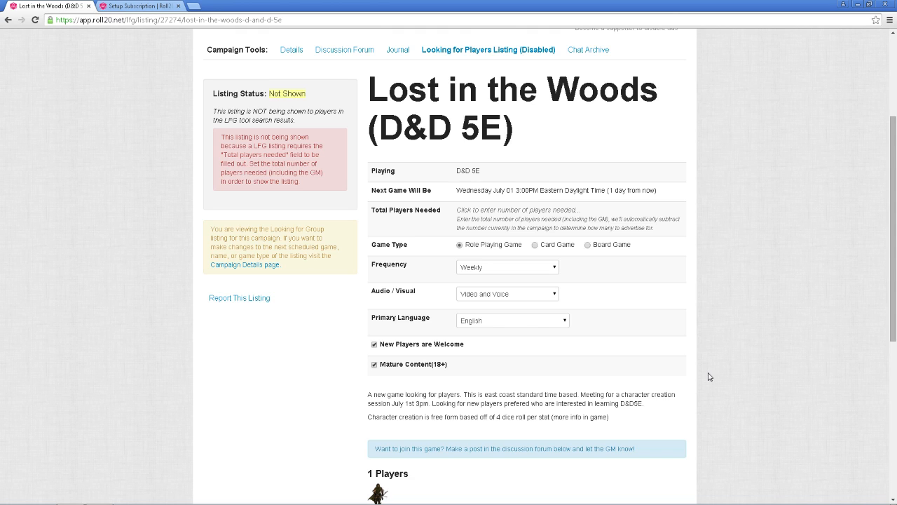
left_click(481, 209)
type("4")
key("BackSpace")
type("6")
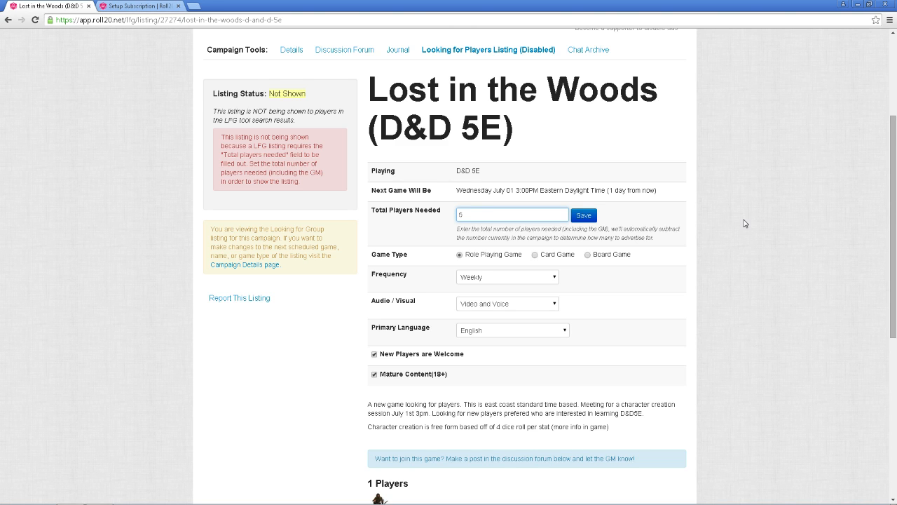
key("Return")
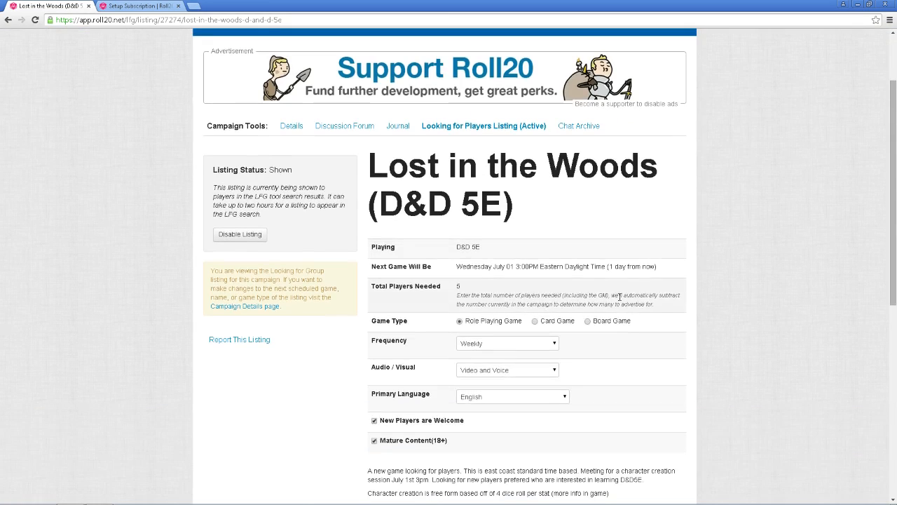
Review the listing's game details, description, open player slots and discussion section
scroll(575, 252, "down", 5)
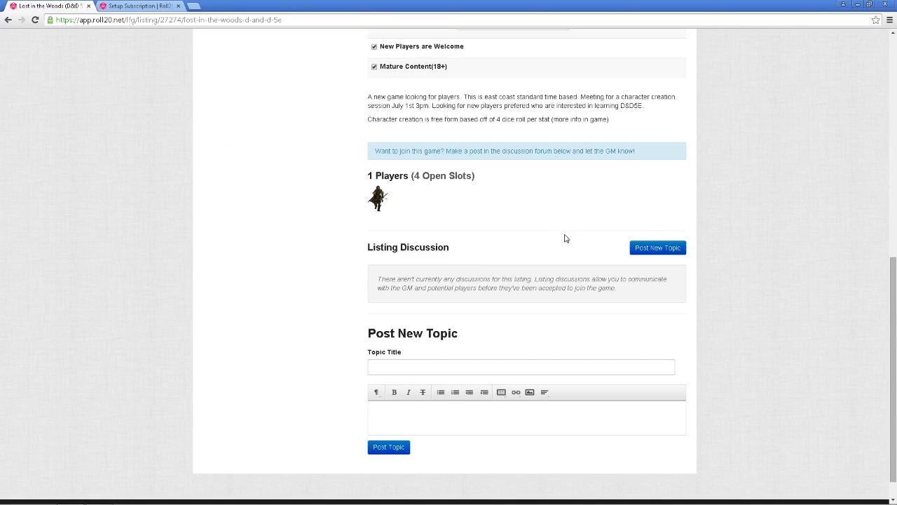
scroll(442, 344, "down", 1)
scroll(446, 343, "up", 1)
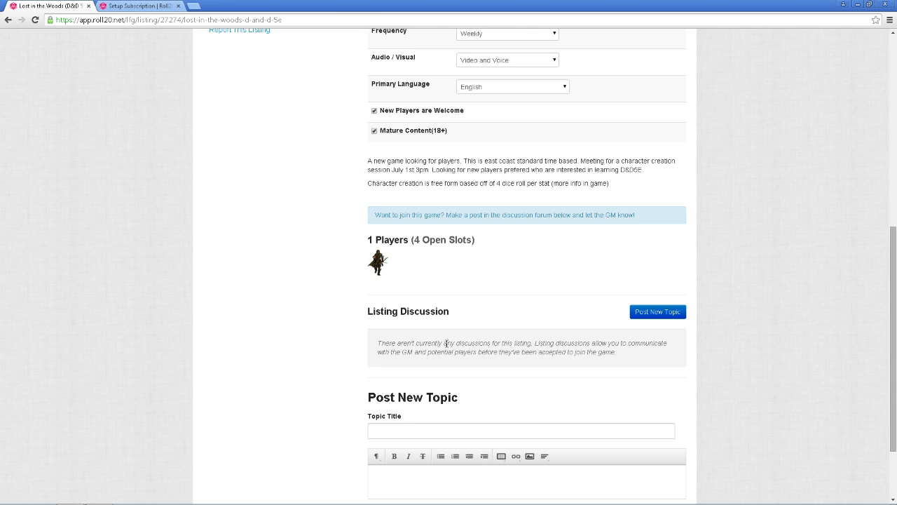
scroll(427, 405, "up", 5)
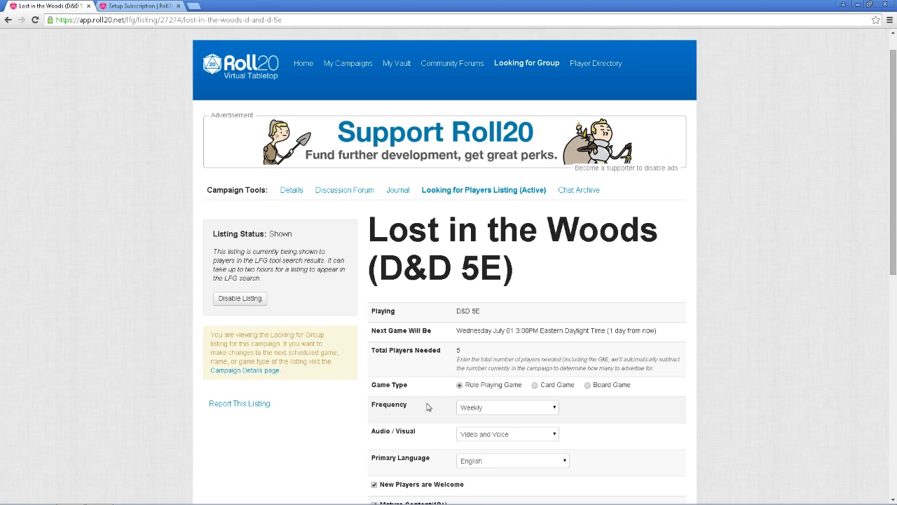
scroll(602, 327, "down", 6)
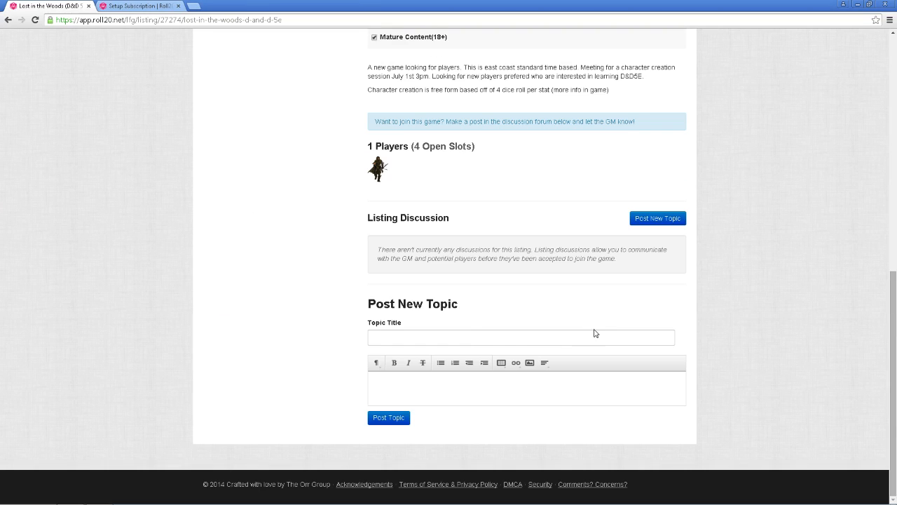
left_click(465, 337)
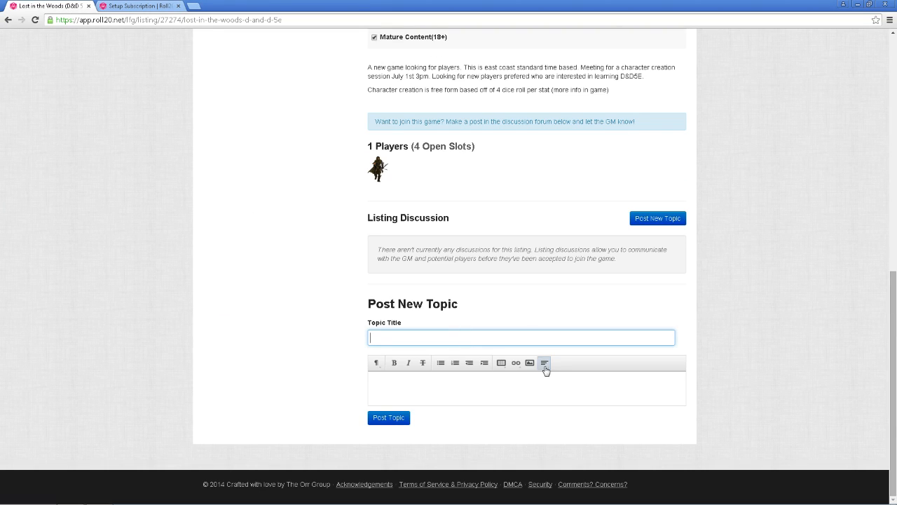
scroll(551, 436, "up", 4)
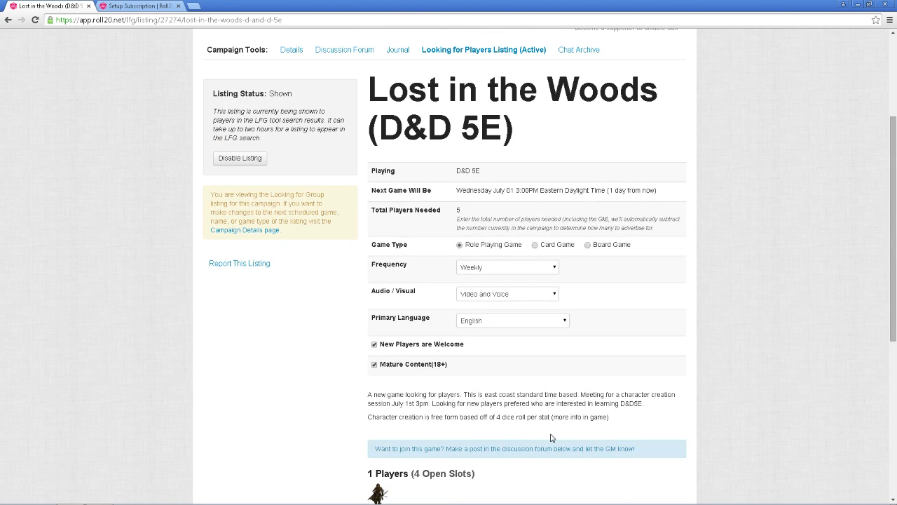
scroll(550, 437, "up", 2)
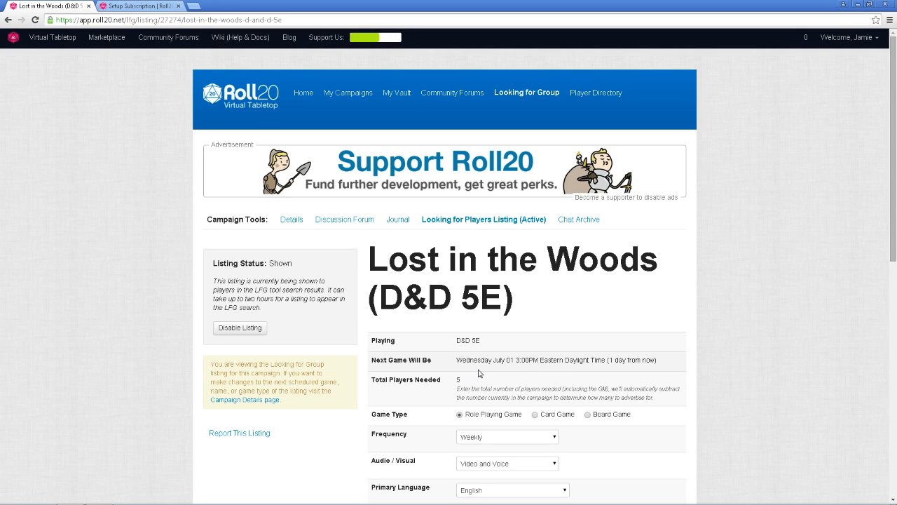
Open the details page of the Lost in the Woods (D&D 5E) campaign from the home page and look it over
left_click(302, 94)
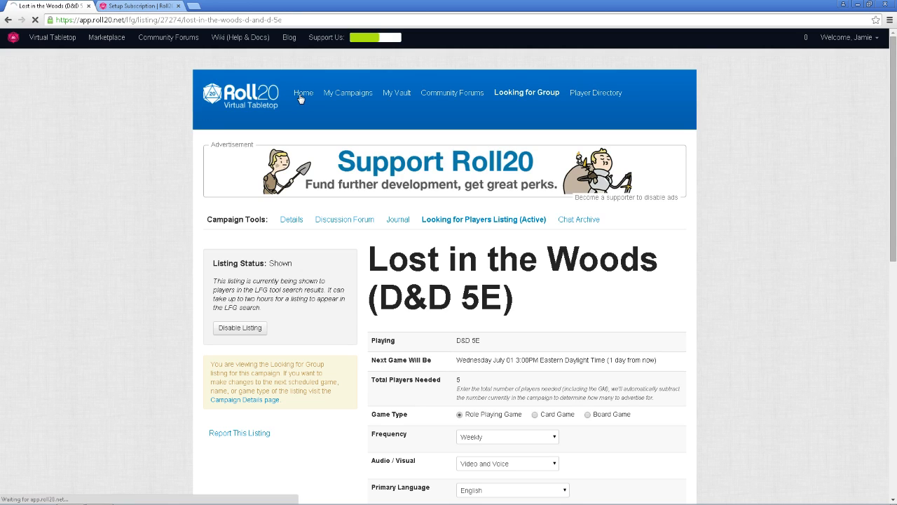
left_click(272, 305)
scroll(668, 316, "down", 3)
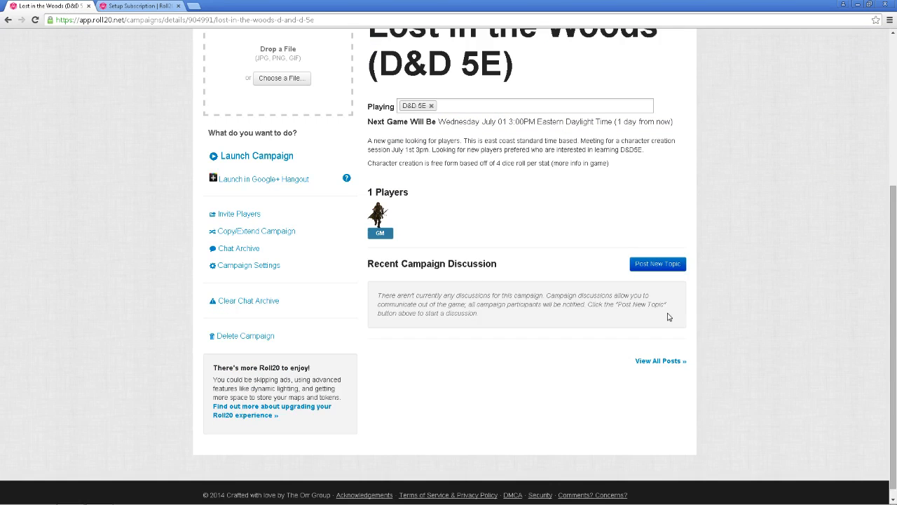
scroll(574, 317, "up", 2)
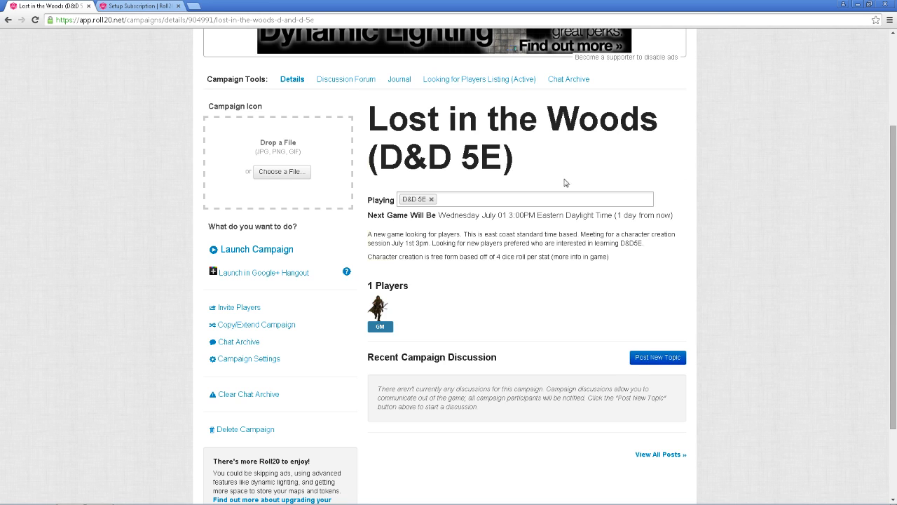
View the campaign's discussion forum and return to the details page to examine its recent discussion section
left_click(360, 84)
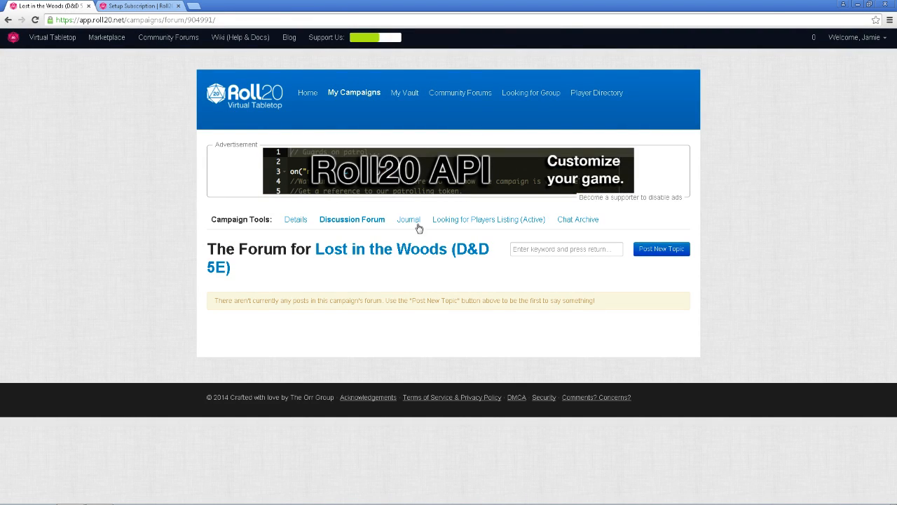
left_click(296, 222)
scroll(465, 314, "down", 4)
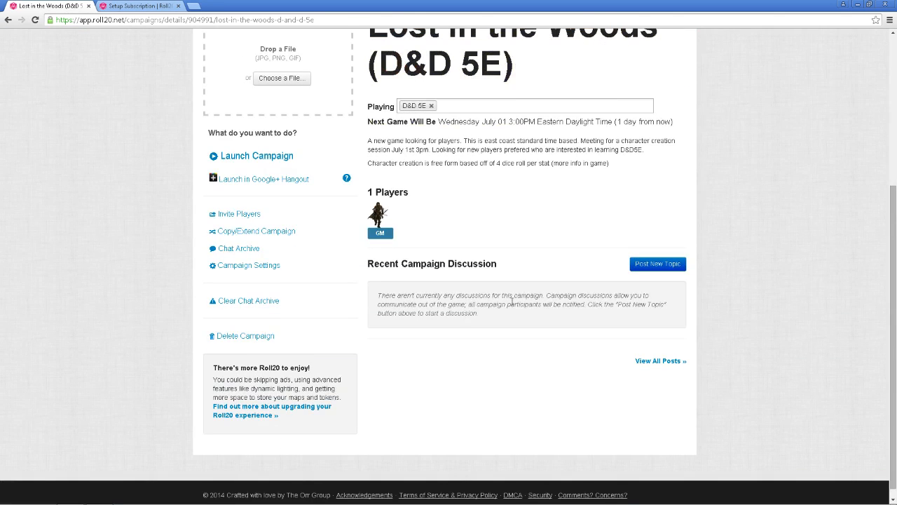
scroll(677, 322, "up", 2)
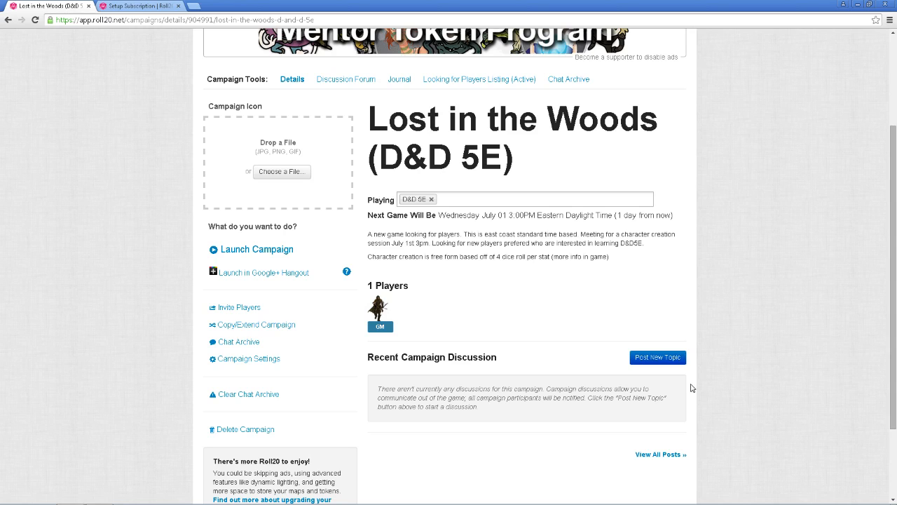
View the campaign's journal page and the Character Vault, and return to the journal
left_click(400, 81)
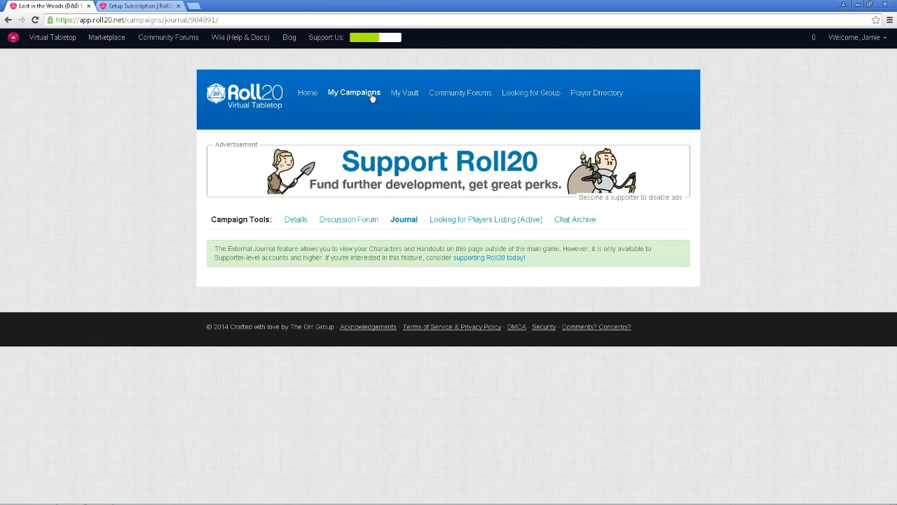
left_click(403, 97)
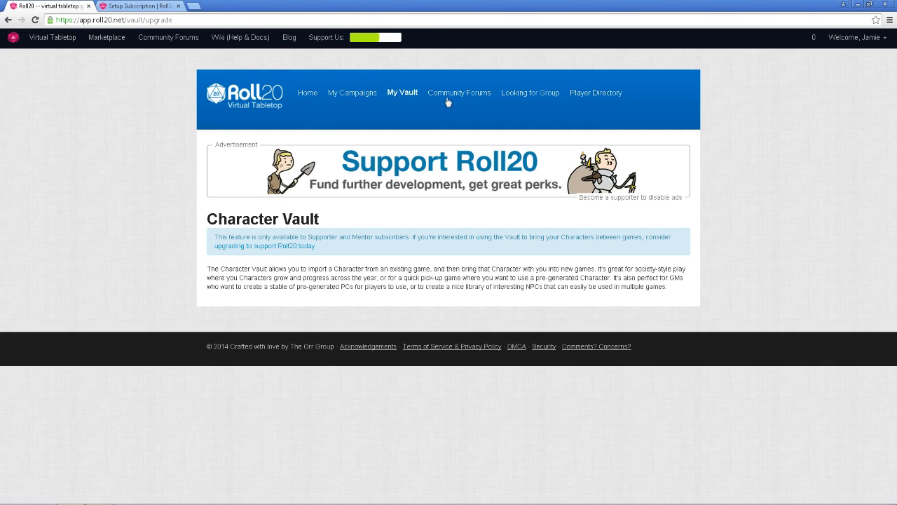
left_click(8, 19)
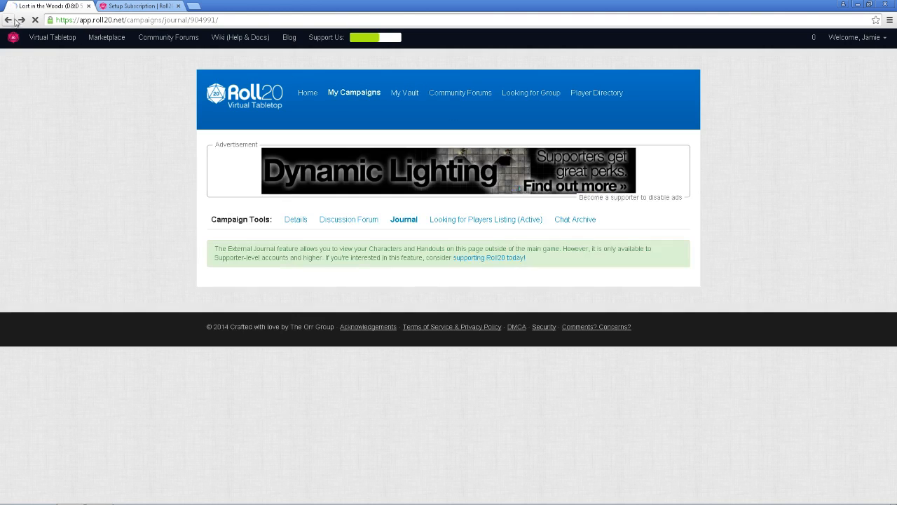
Check the campaign's Looking for Players listing again and view its chat archive
left_click(491, 223)
scroll(853, 283, "down", 2)
scroll(853, 283, "up", 2)
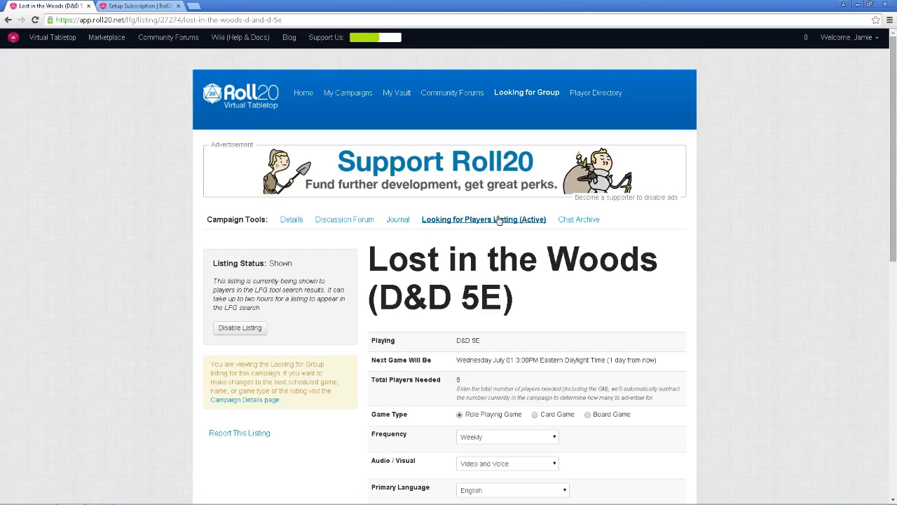
scroll(542, 221, "down", 6)
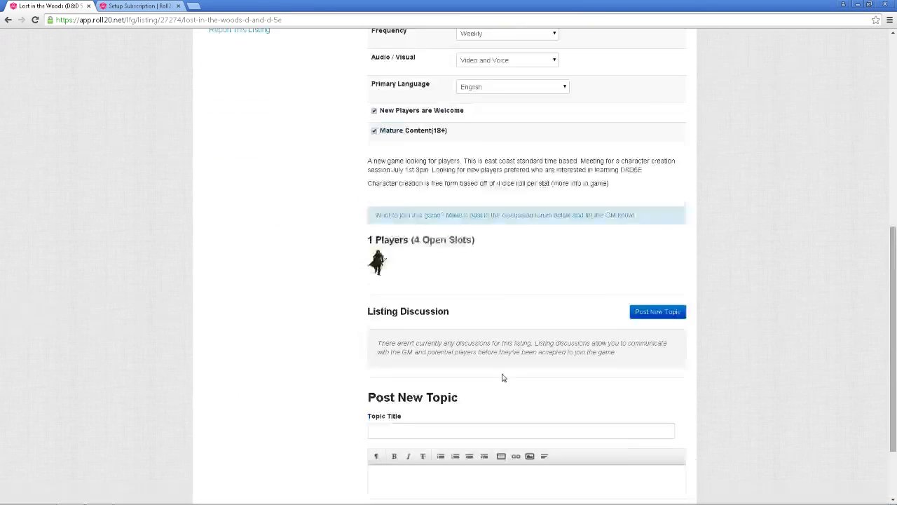
scroll(533, 337, "up", 3)
left_click(578, 50)
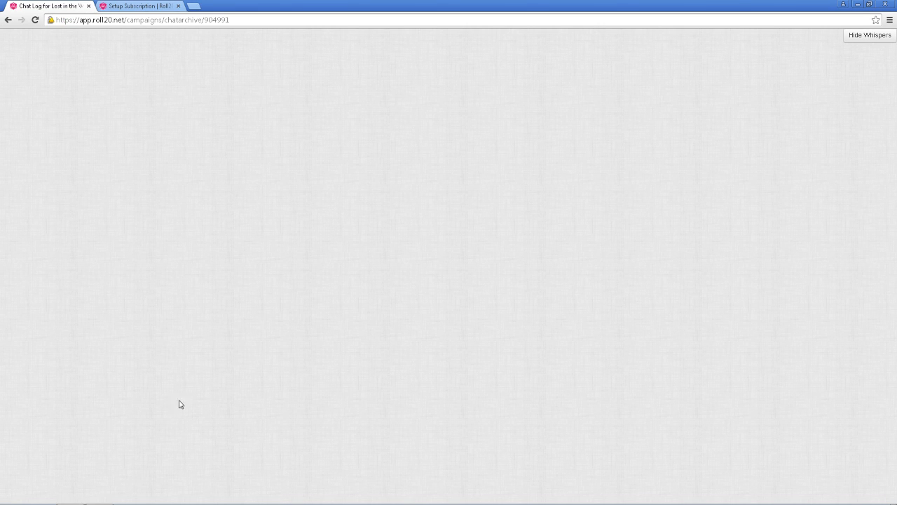
left_click(8, 19)
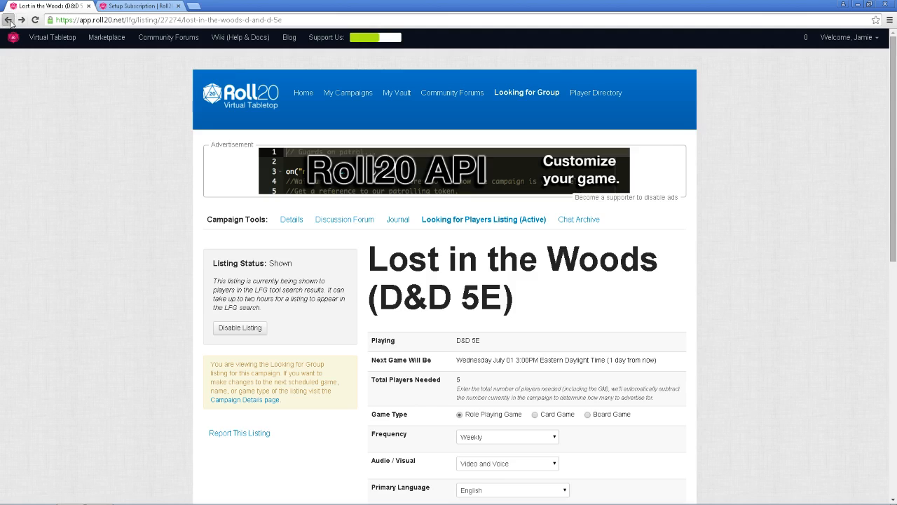
Reopen the Lost in the Woods (D&D 5E) campaign from the home page and launch it
left_click(8, 20)
left_click(242, 107)
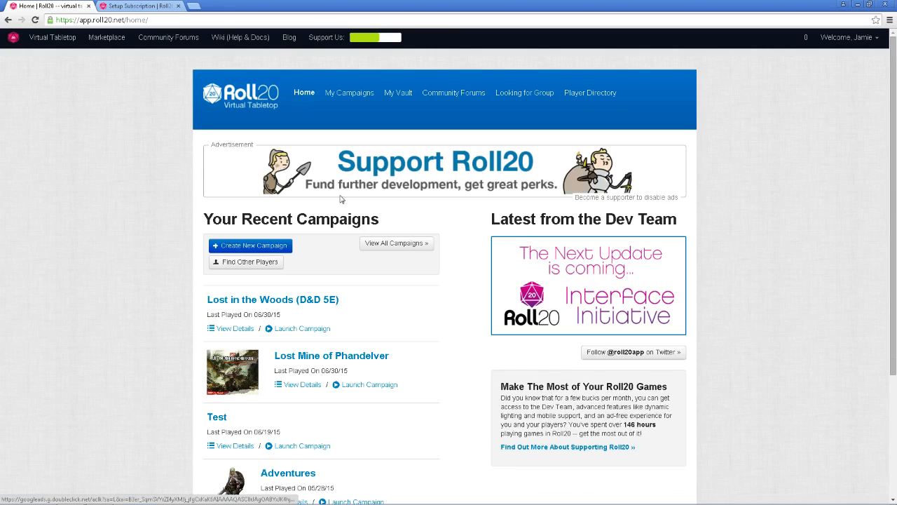
left_click(273, 299)
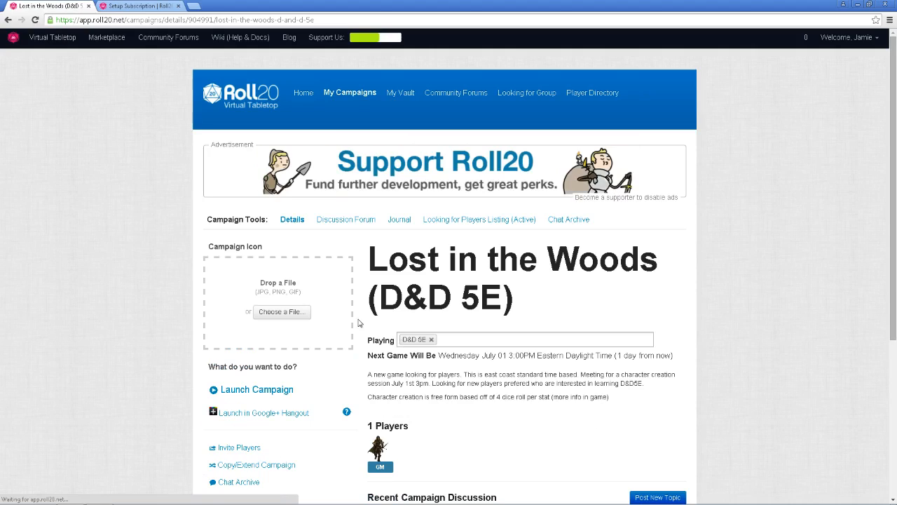
left_click(264, 390)
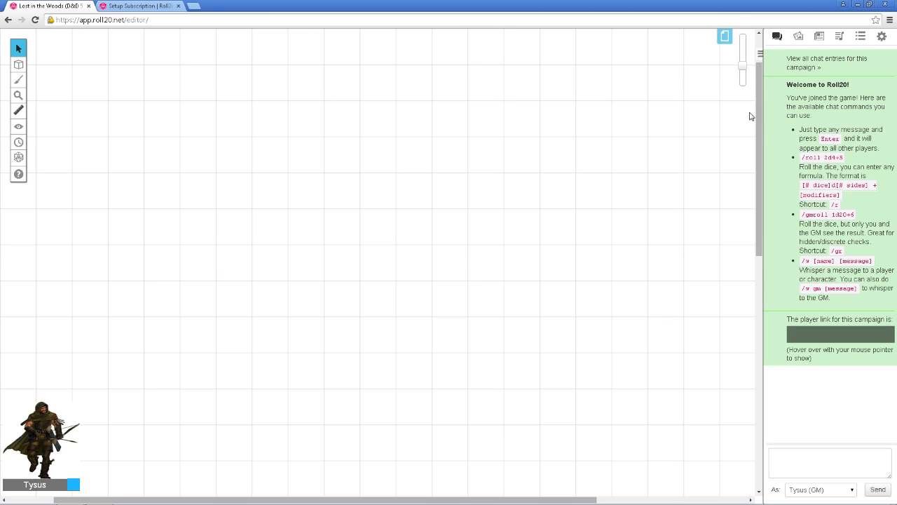
Examine the tabletop grid from its upper-left corner and the campaign's list of map pages
mouse_move(746, 66)
left_mouse_down()
mouse_move(742, 78)
mouse_move(744, 63)
left_mouse_up()
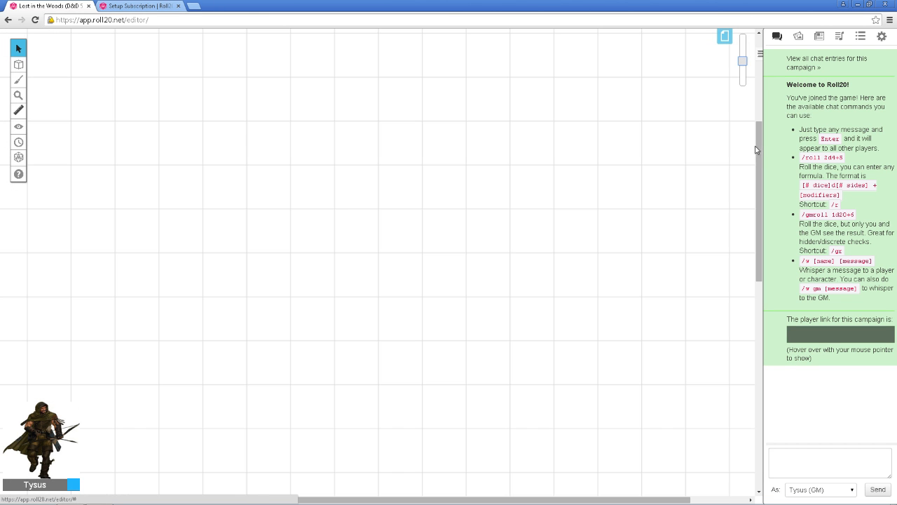
left_click_drag(760, 151, 776, 61)
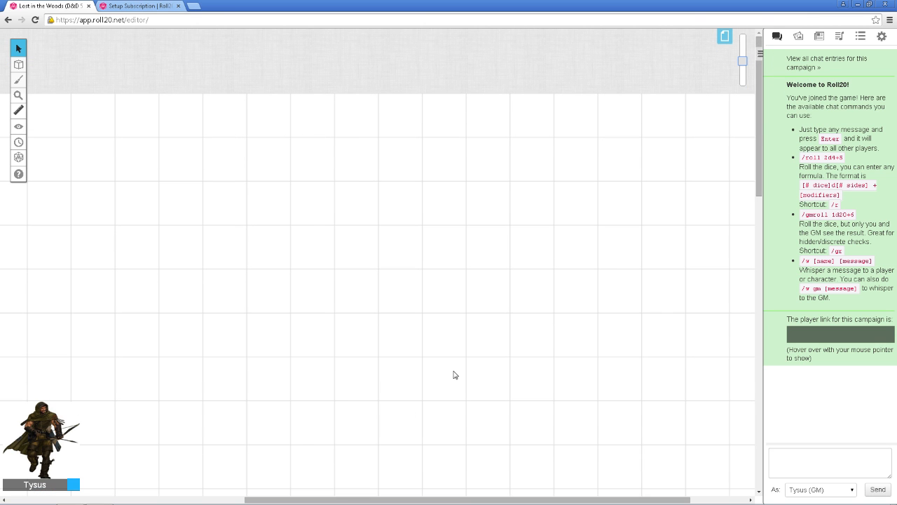
left_click_drag(459, 501, 239, 501)
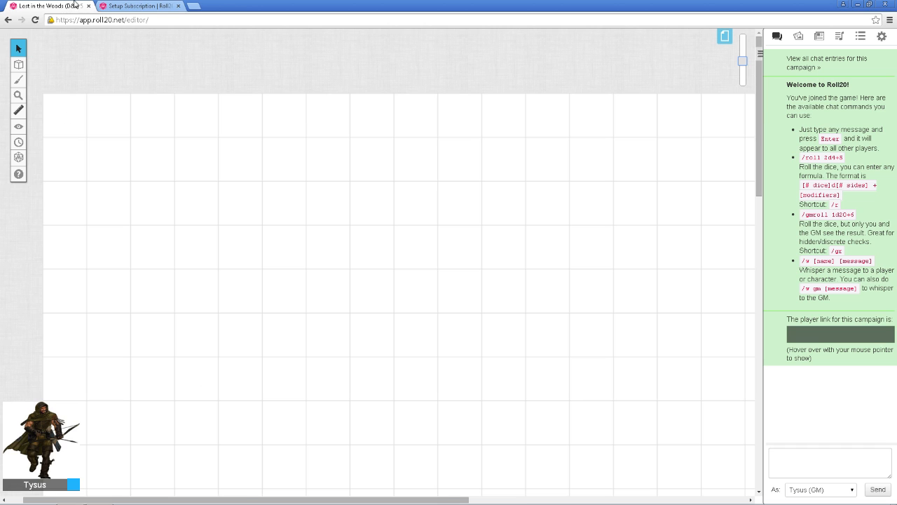
left_click(724, 36)
mouse_move(109, 63)
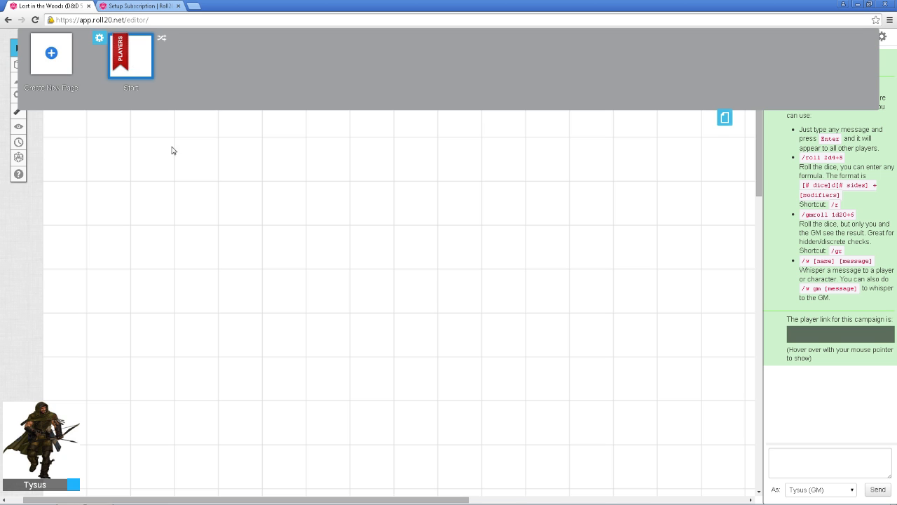
left_click(726, 118)
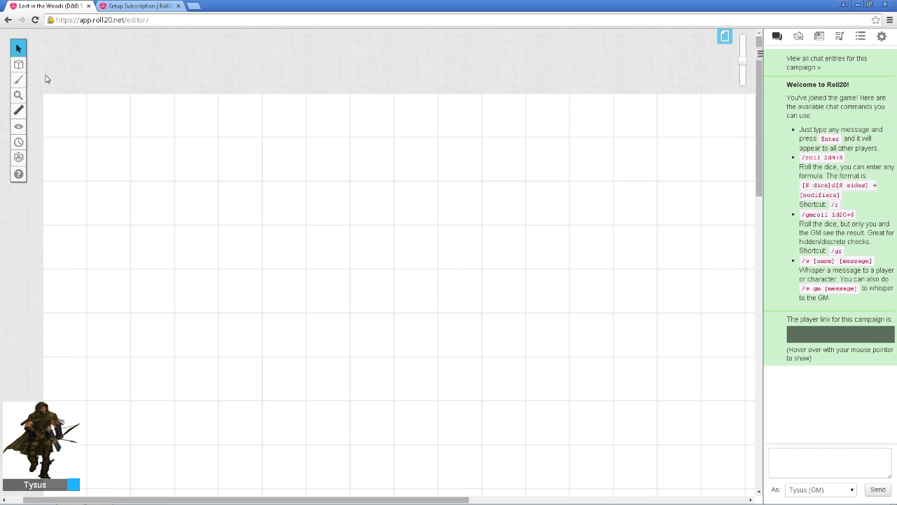
Look over the tabletop's selection, drawing and zoom tool options
mouse_move(18, 76)
mouse_move(24, 49)
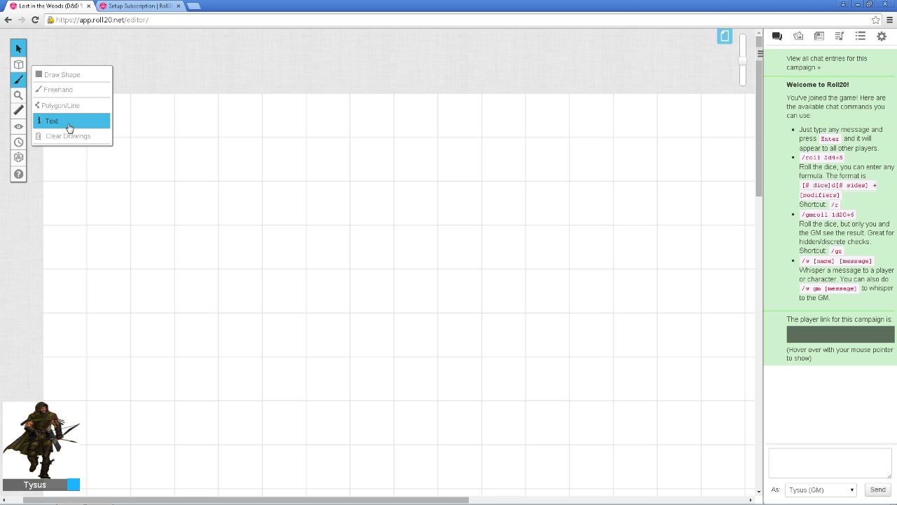
left_click(23, 99)
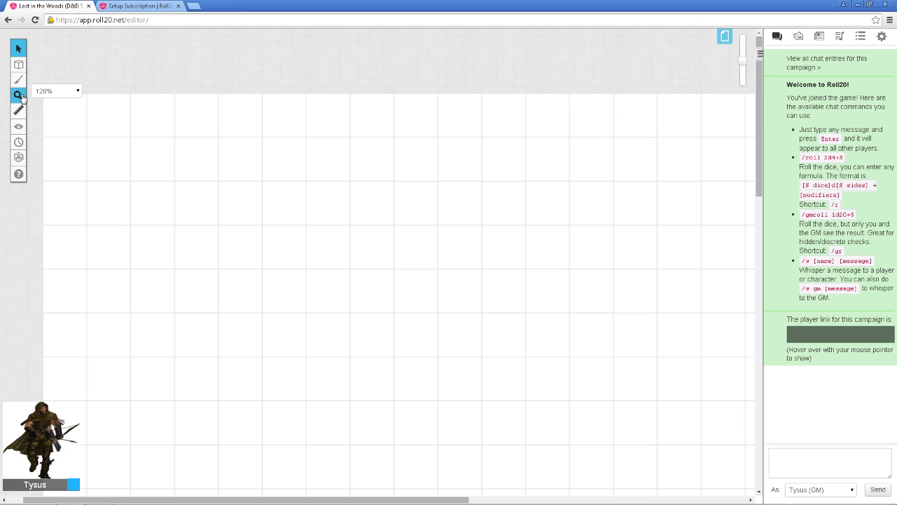
Measure diagonal distances across the tabletop grid with the ruler and view the player's colour choices
left_click(24, 111)
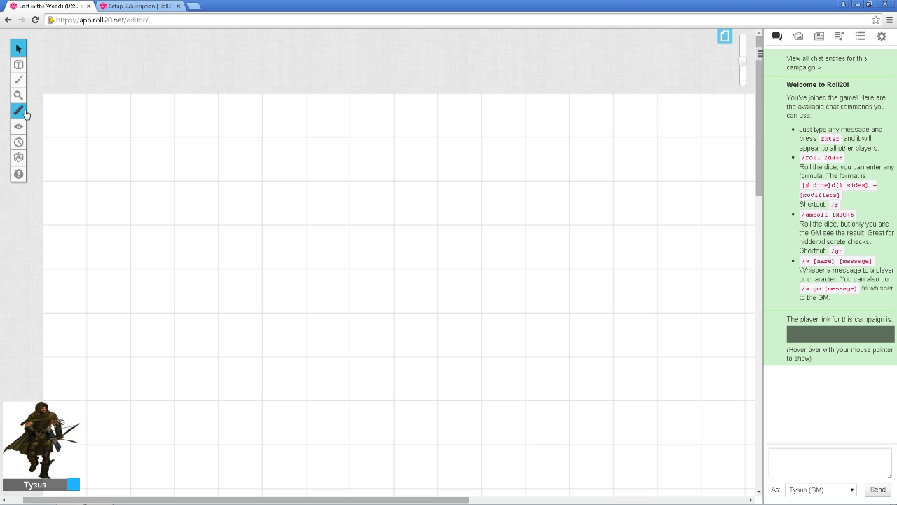
left_click(25, 113)
left_click_drag(79, 144, 602, 307)
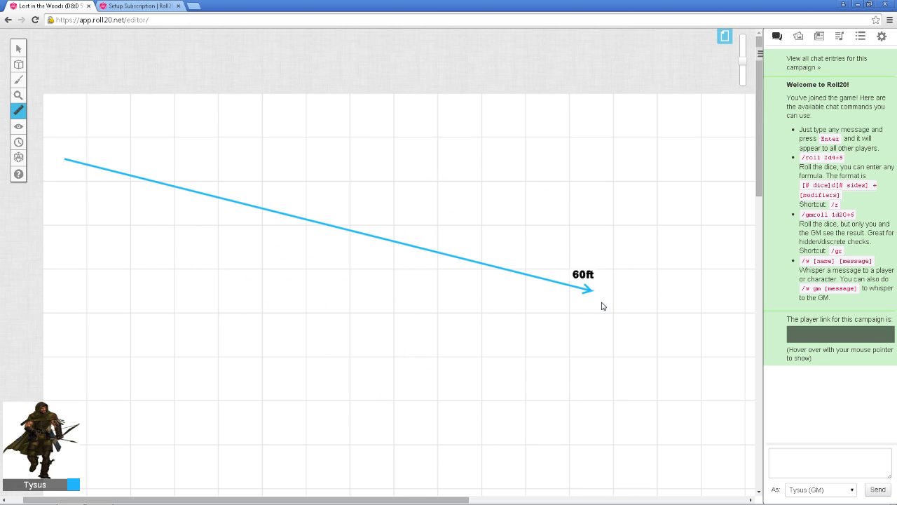
left_click_drag(601, 306, 555, 305)
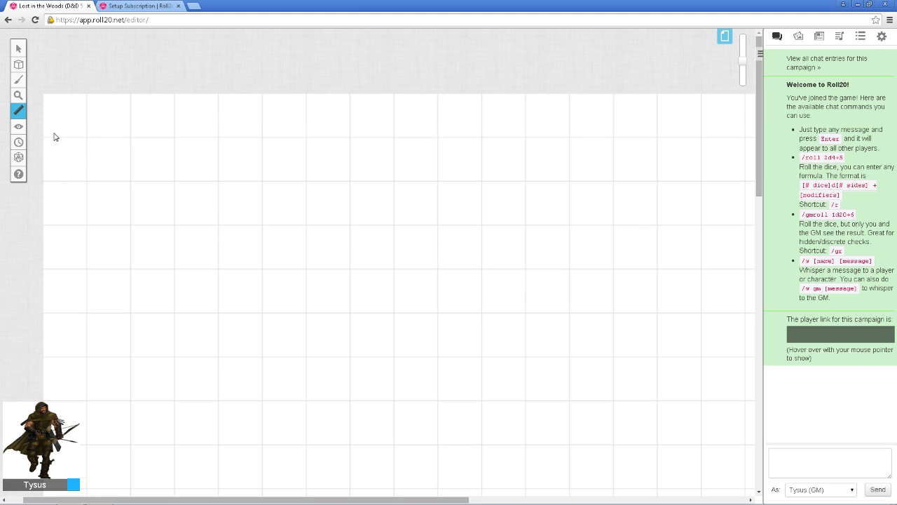
left_click_drag(65, 130, 461, 349)
left_click(77, 489)
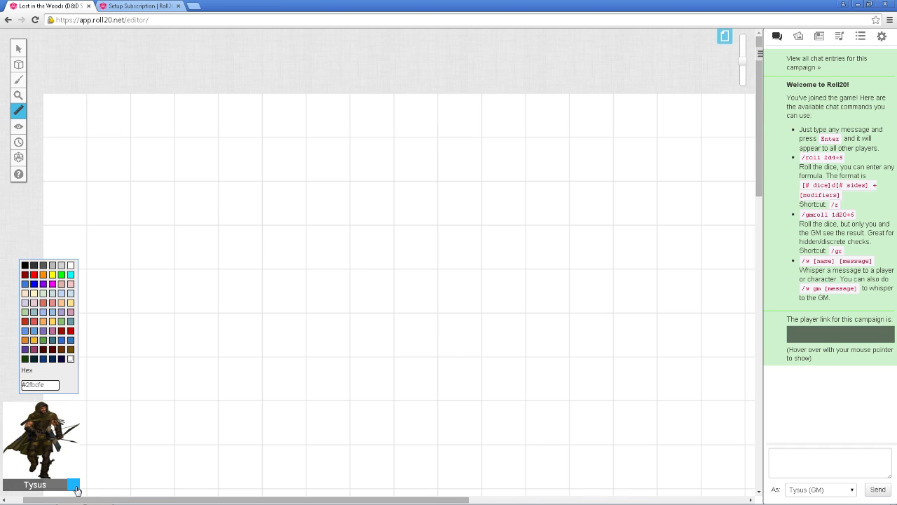
left_click(167, 345)
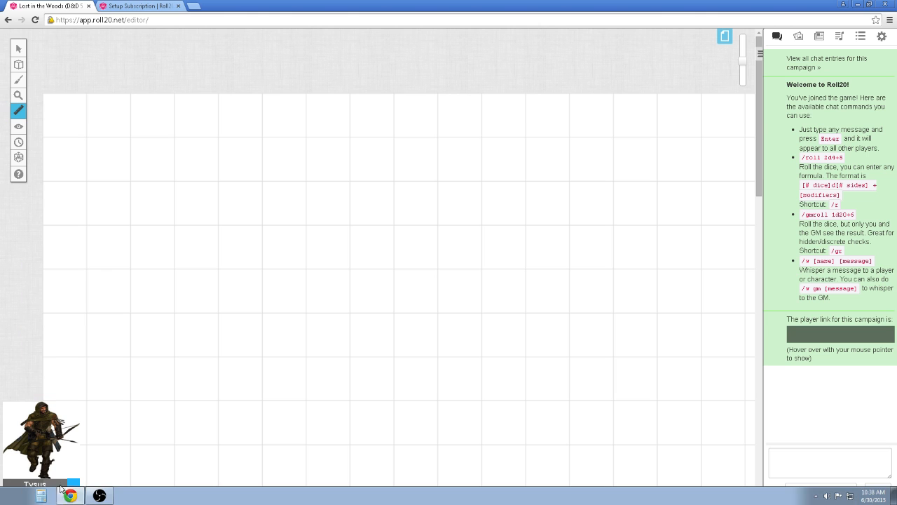
Measure a diagonal distance across the tabletop grid and check the edit options available on the empty map
left_click_drag(59, 116, 363, 224)
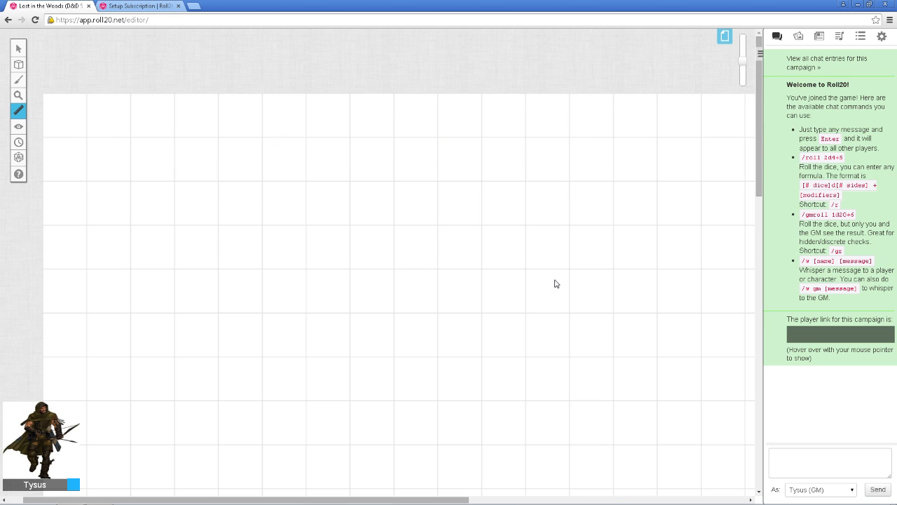
left_click(414, 338)
right_click(419, 290)
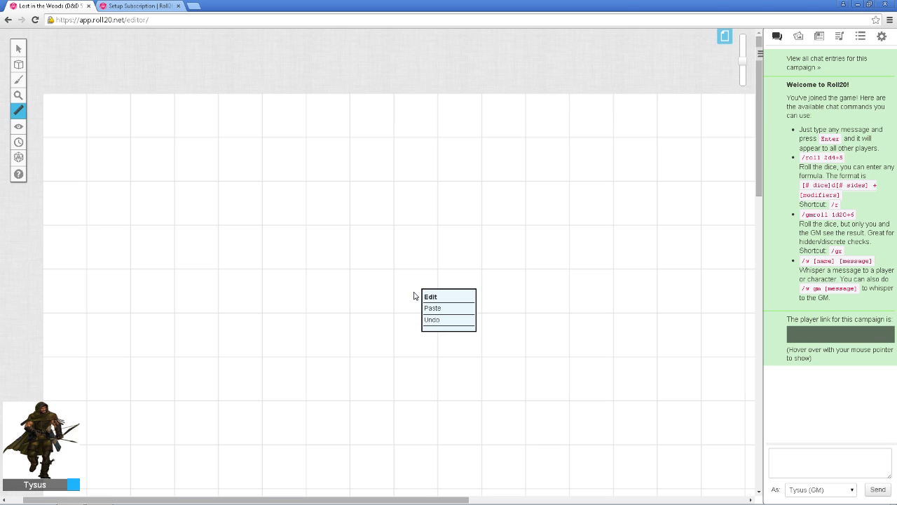
left_click(412, 292)
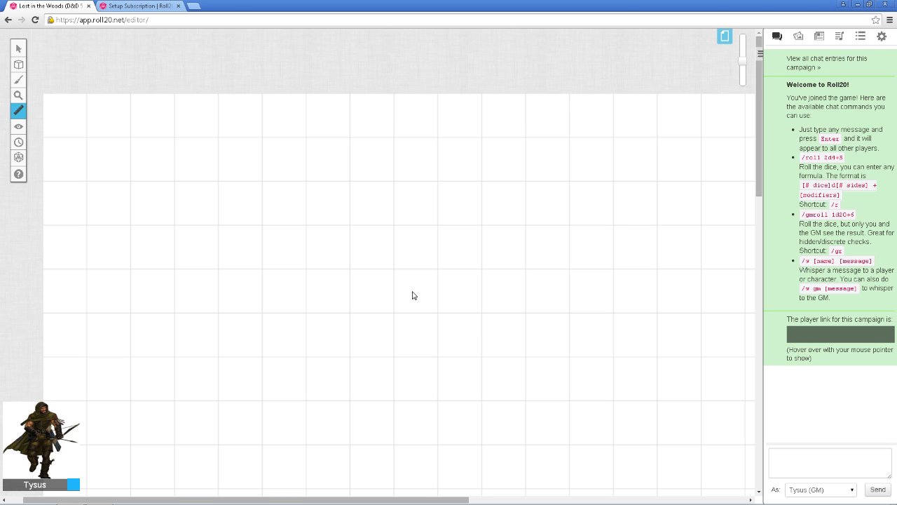
right_click(413, 292)
left_click(413, 292)
Switch to the Select tool and ping two different spots on the empty tabletop grid
left_click(19, 47)
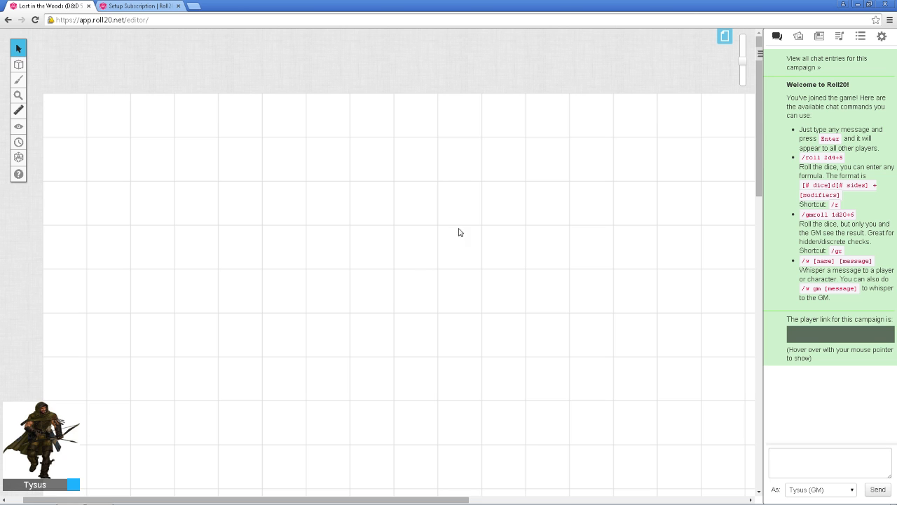
left_click(421, 342)
left_click(422, 343)
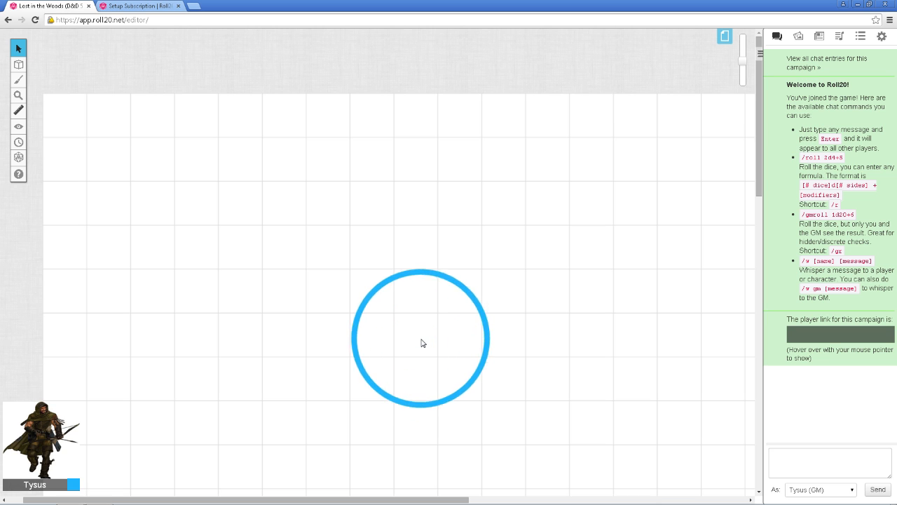
left_click(555, 200)
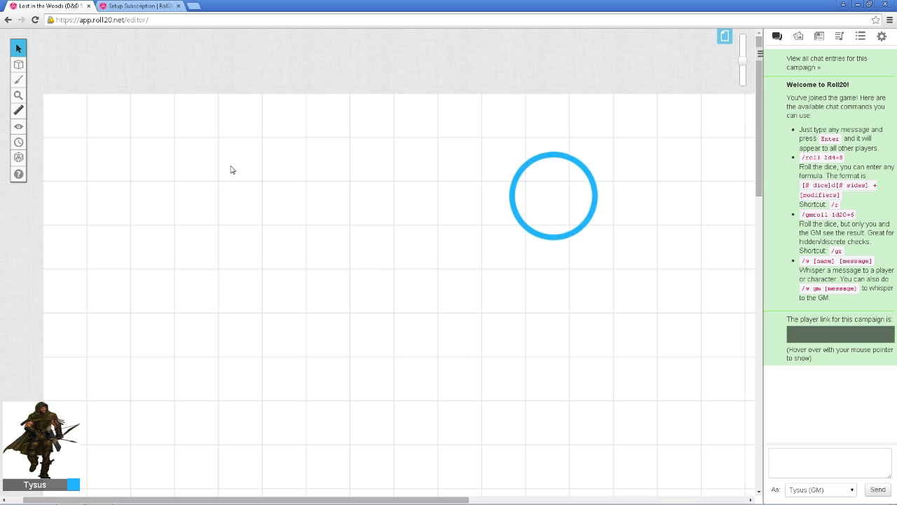
Look over the fog reveal options, the turn order list and the dice roller, closing each window after viewing it
mouse_move(19, 130)
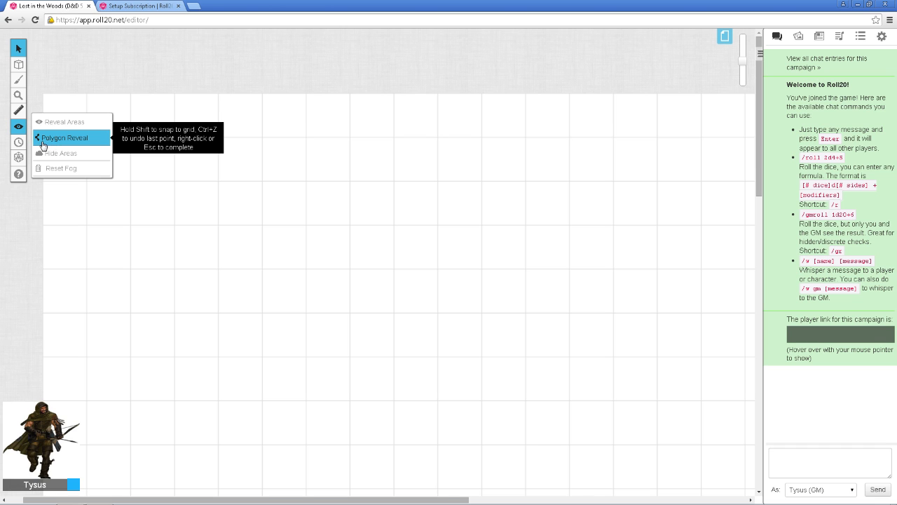
left_click(18, 144)
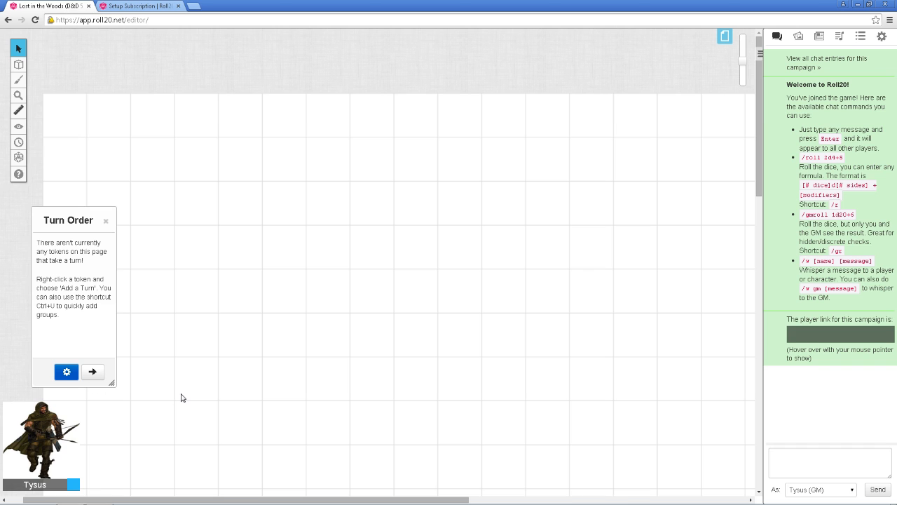
left_click(107, 222)
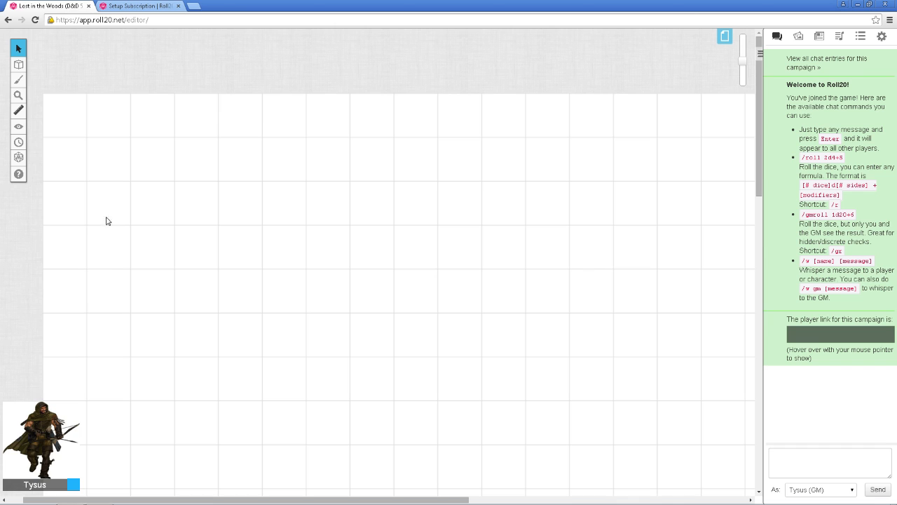
left_click(19, 158)
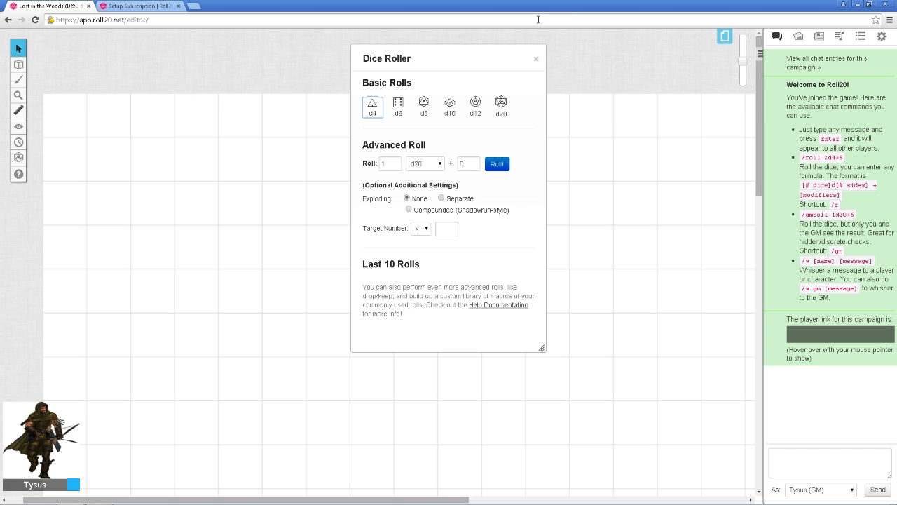
left_click(537, 61)
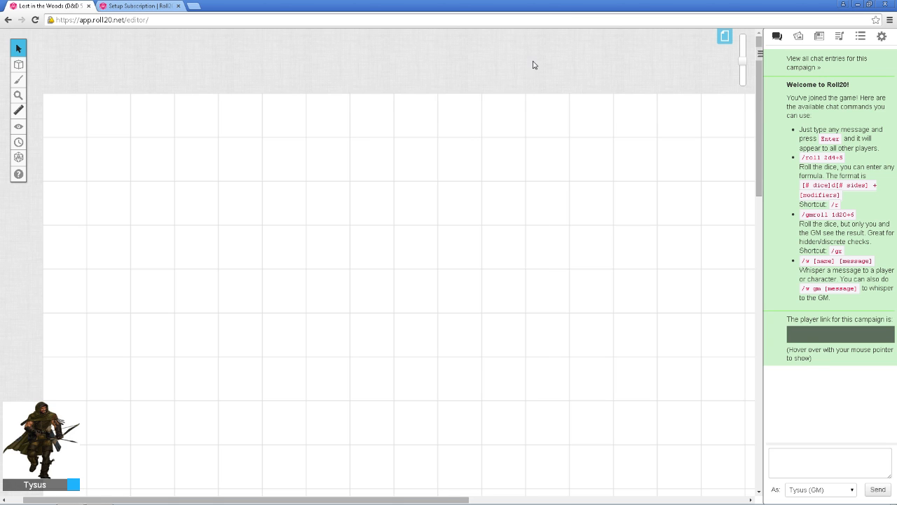
mouse_move(18, 175)
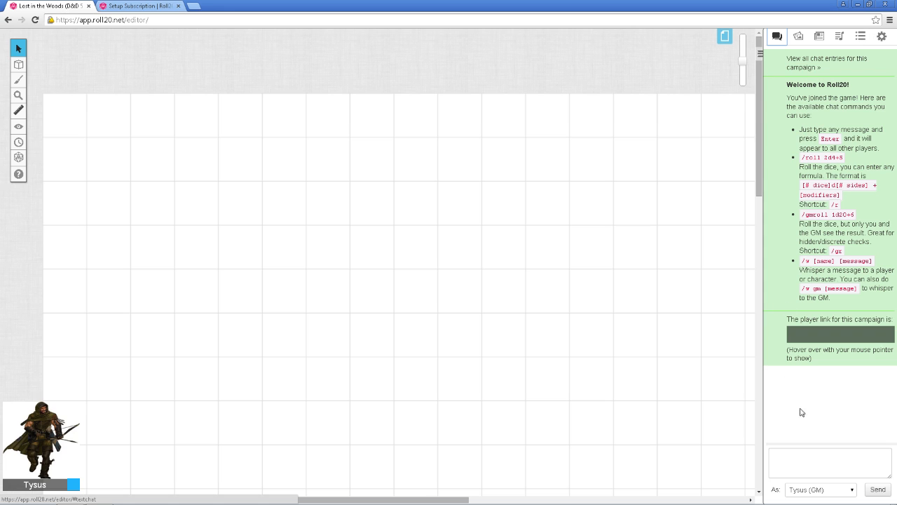
Send the message "Hello" in the campaign chat as the GM
left_click(837, 455)
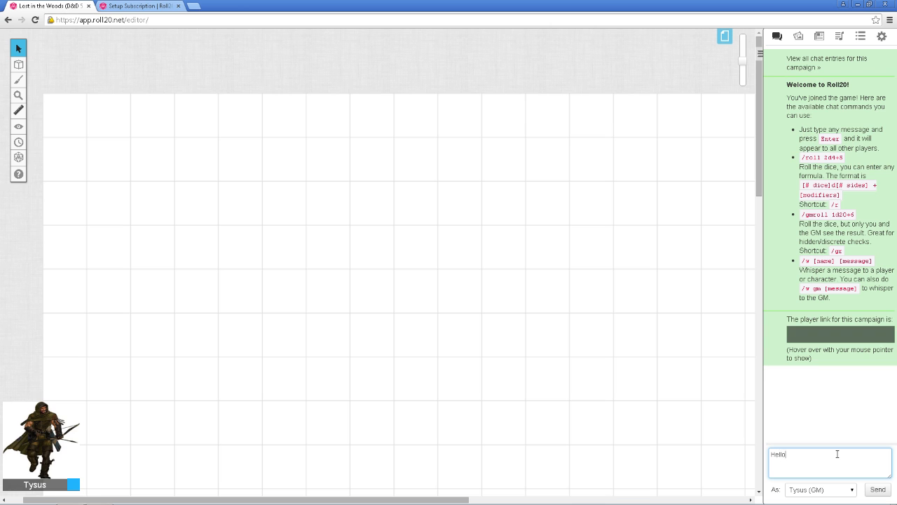
key("Return")
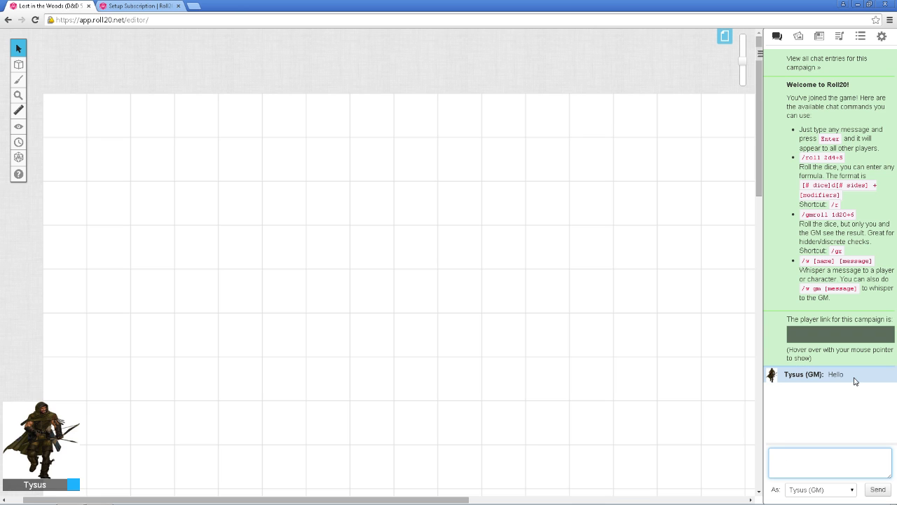
Enable 3D dice, chat timestamps and window popouts for characters in the personal game settings
left_click(883, 38)
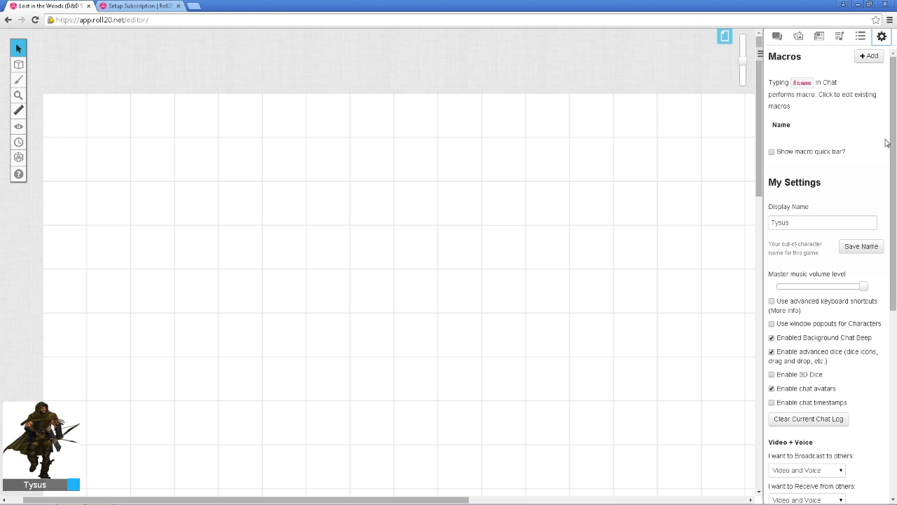
scroll(894, 143, "down", 1)
left_click_drag(895, 144, 893, 213)
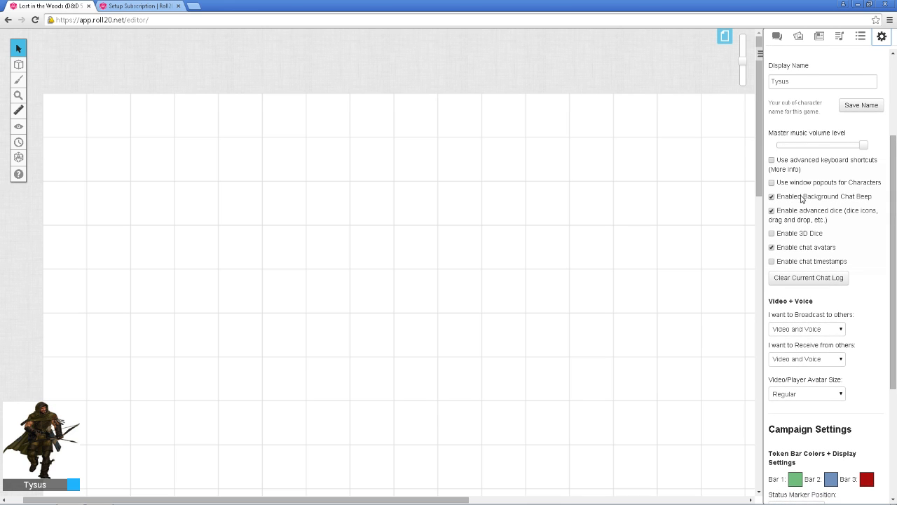
left_click(772, 233)
left_click(772, 264)
left_click(771, 183)
Set video and voice broadcasting to Nothing (Disable) and view the choices for receiving from others
left_click_drag(895, 169, 892, 237)
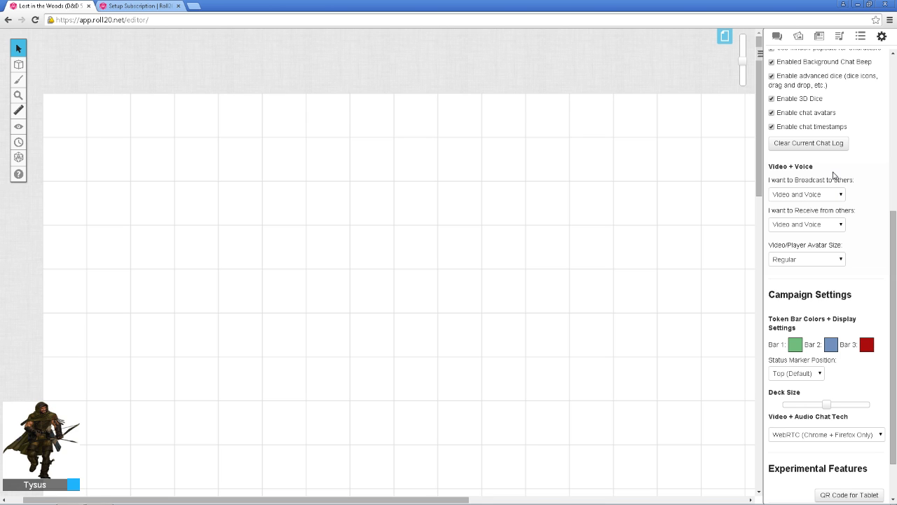
left_click(838, 194)
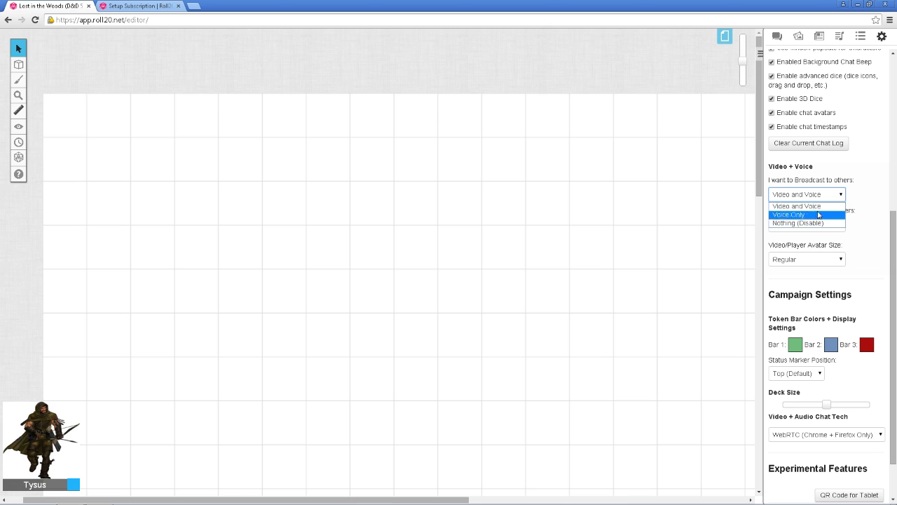
left_click(813, 223)
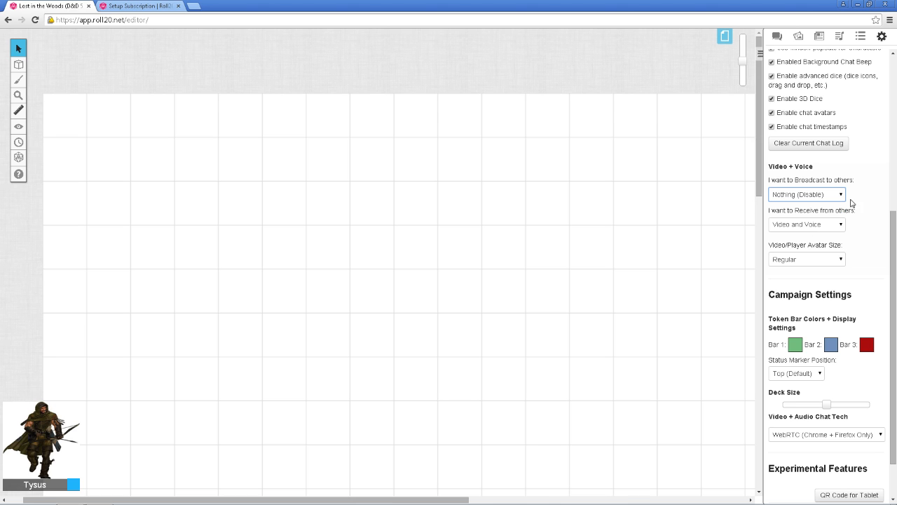
left_click(805, 198)
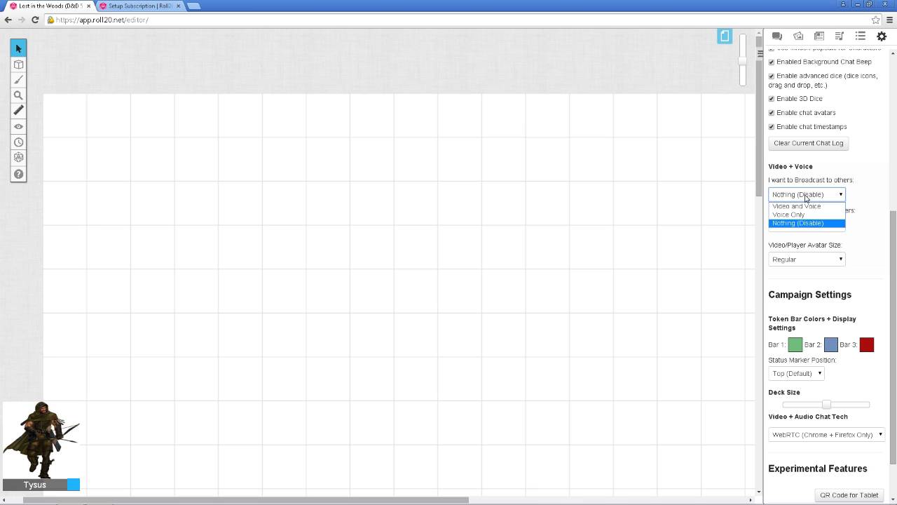
left_click(805, 198)
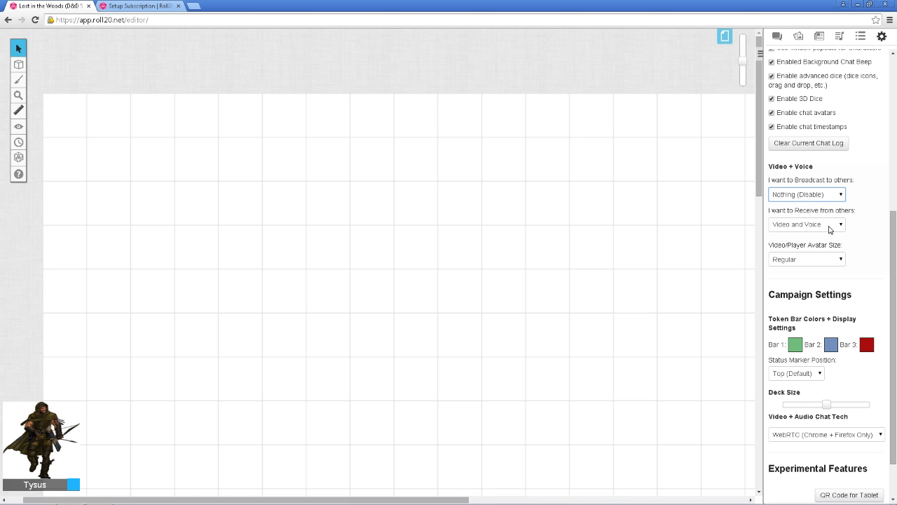
left_click(830, 227)
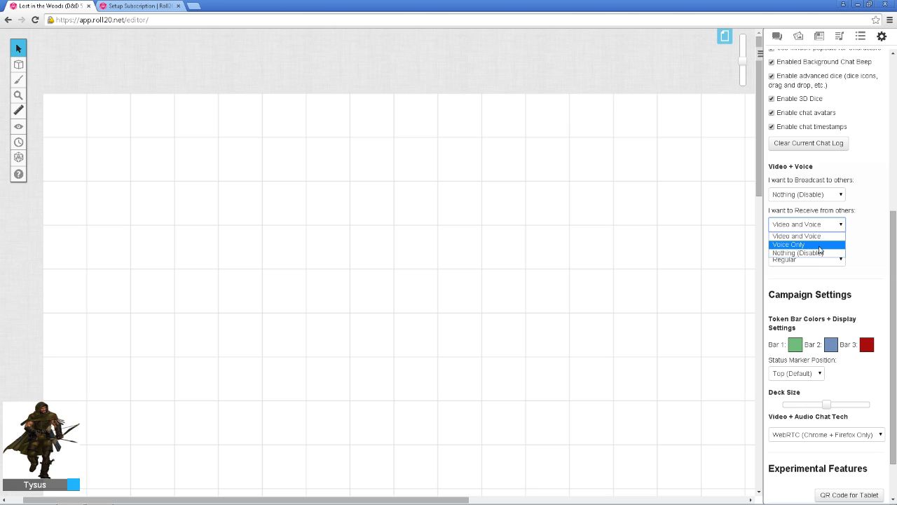
left_click(728, 265)
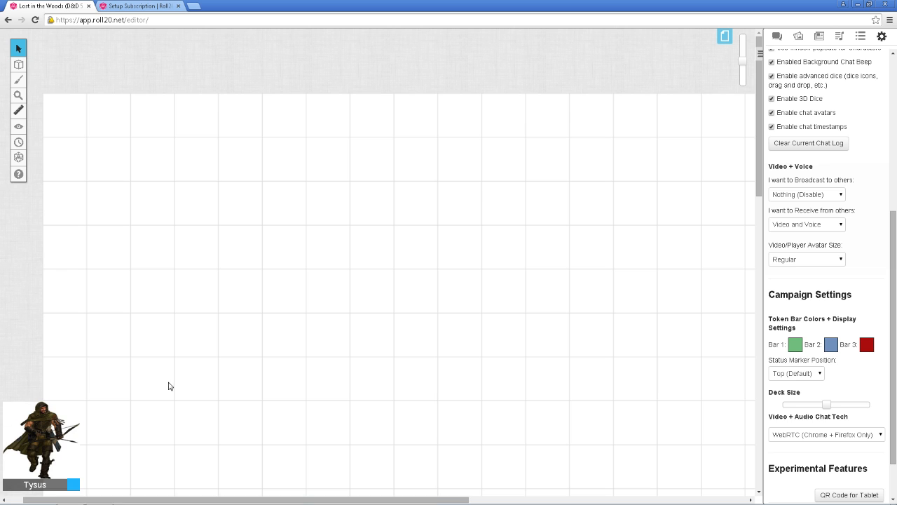
Set the video/player avatar size to Names Only
left_click(836, 263)
left_click(836, 262)
scroll(824, 385, "down", 1)
left_click(833, 214)
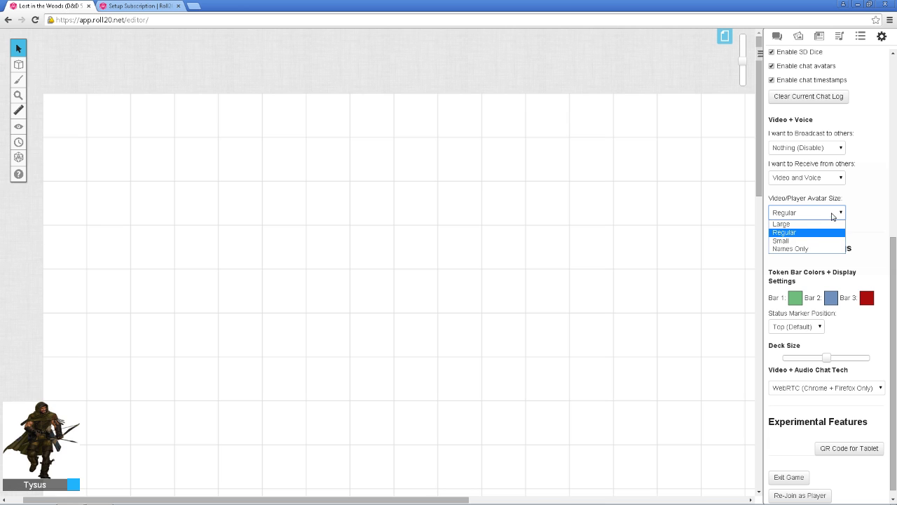
left_click(869, 212)
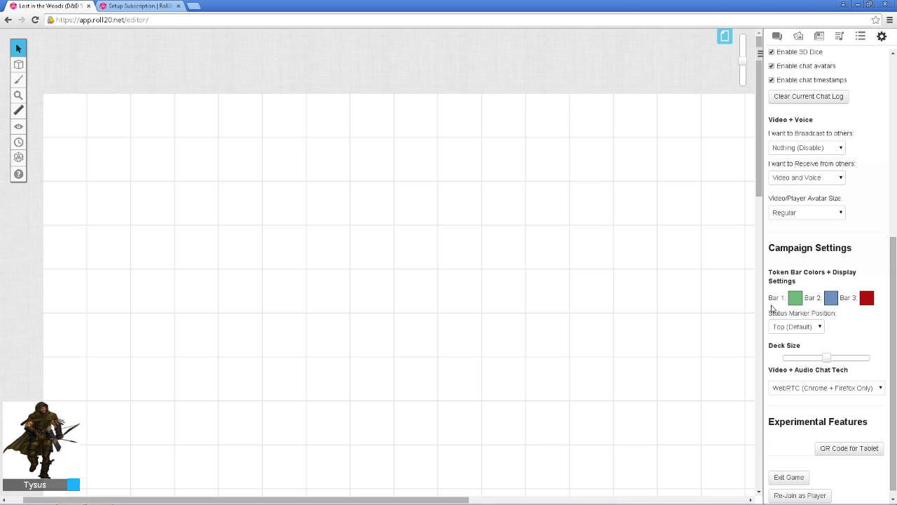
left_click(831, 215)
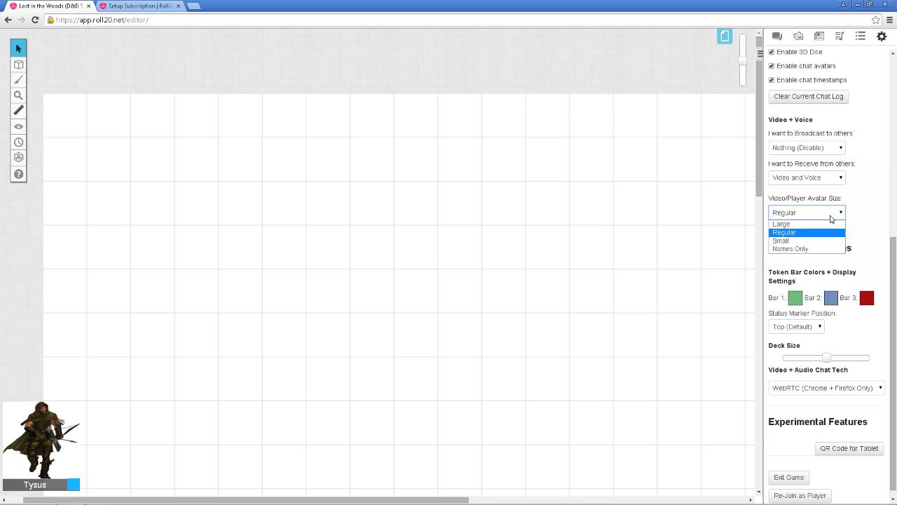
left_click(804, 249)
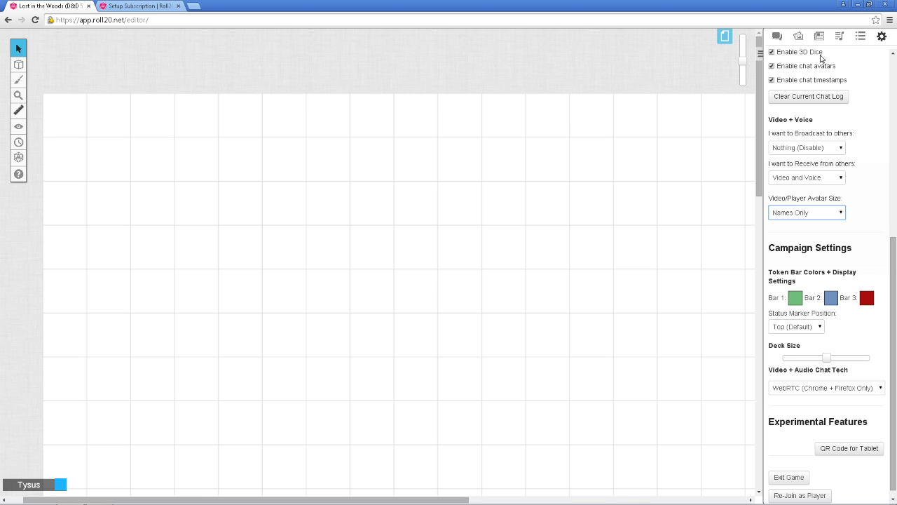
View the campaign's card decks and rollable tables
scroll(840, 379, "up", 4)
scroll(840, 378, "up", 1)
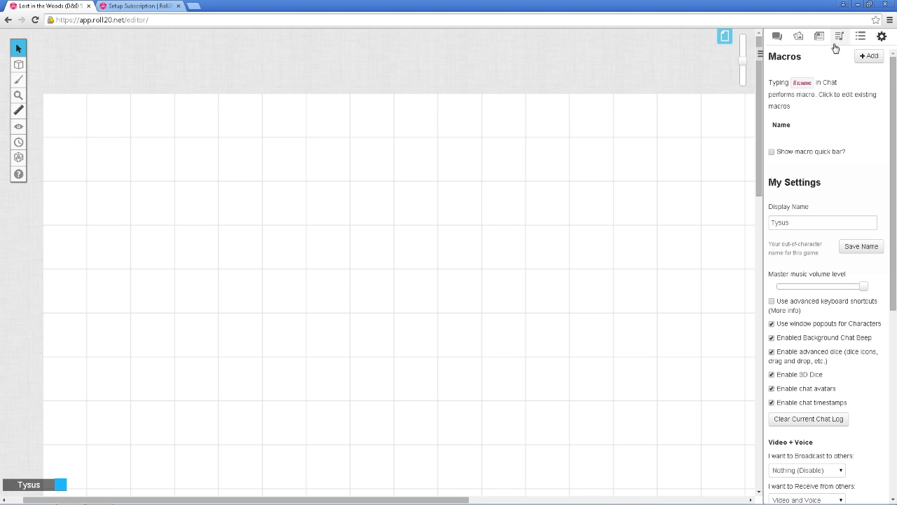
left_click(859, 37)
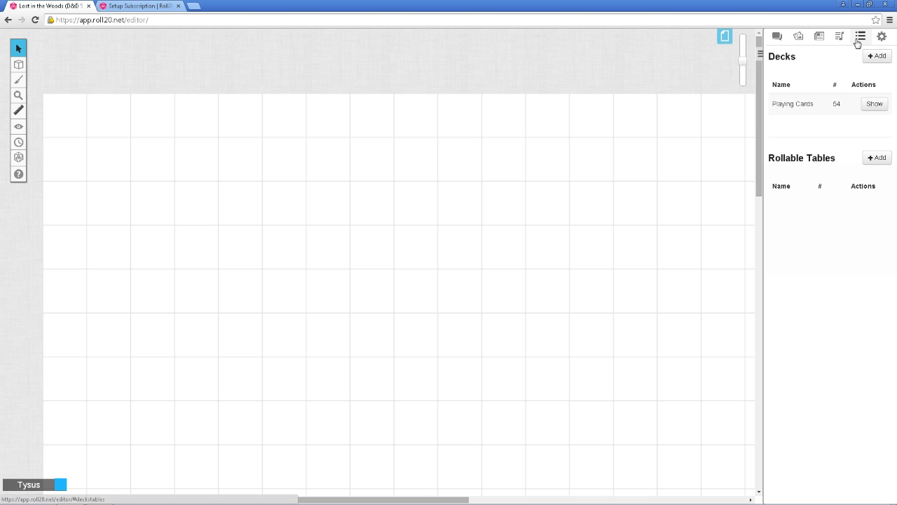
Pop the campaign chat out into its own window, move it over the tabletop and close it again
left_click(788, 37)
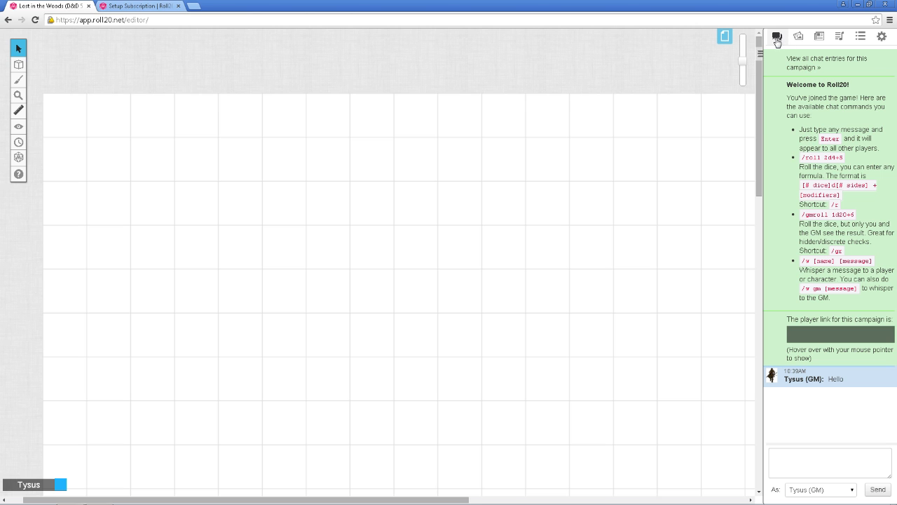
double_click(777, 40)
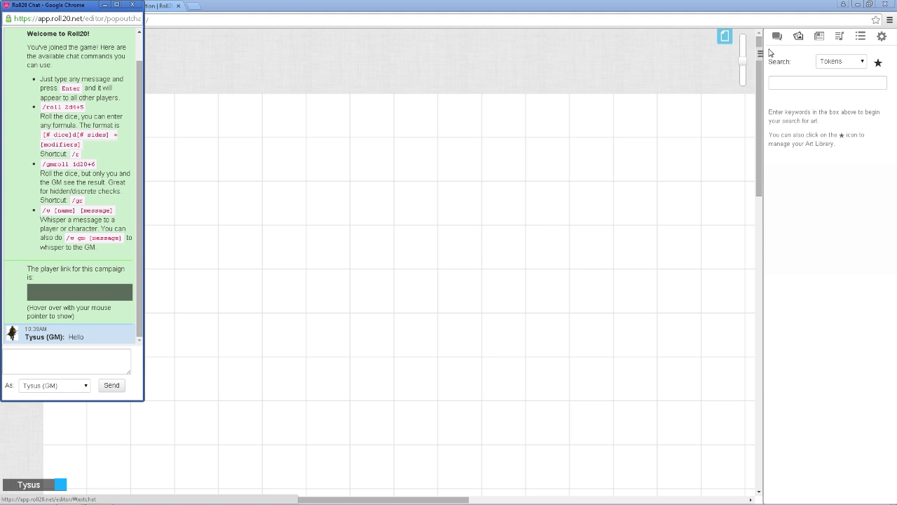
left_click_drag(69, 10, 580, 67)
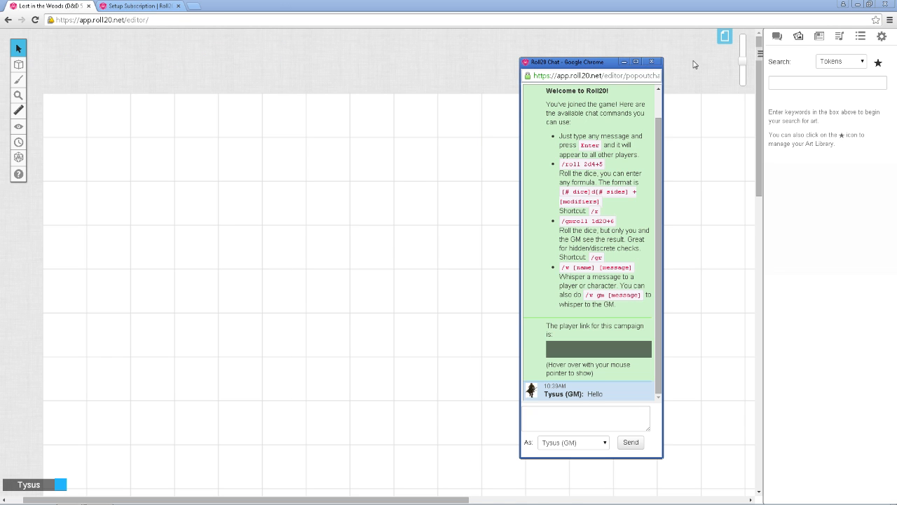
left_click(651, 62)
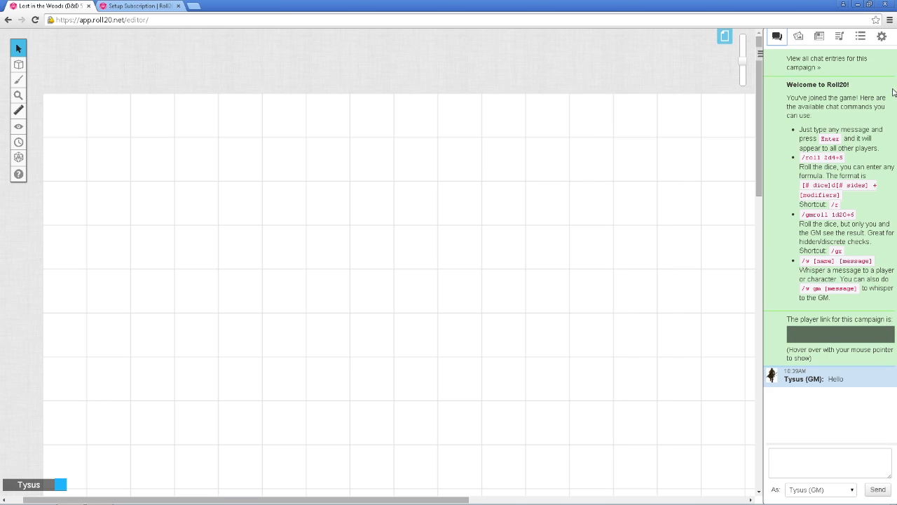
View the art library search and the campaign journal
left_click(799, 37)
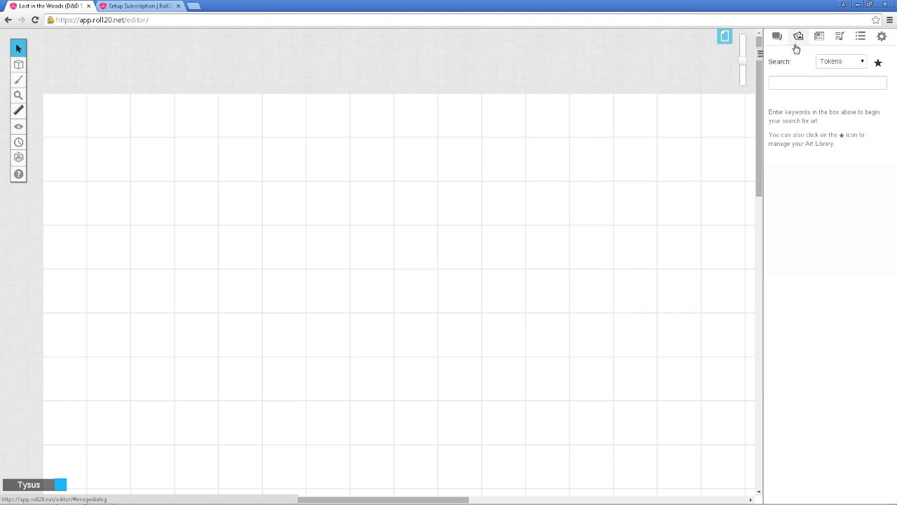
left_click(819, 38)
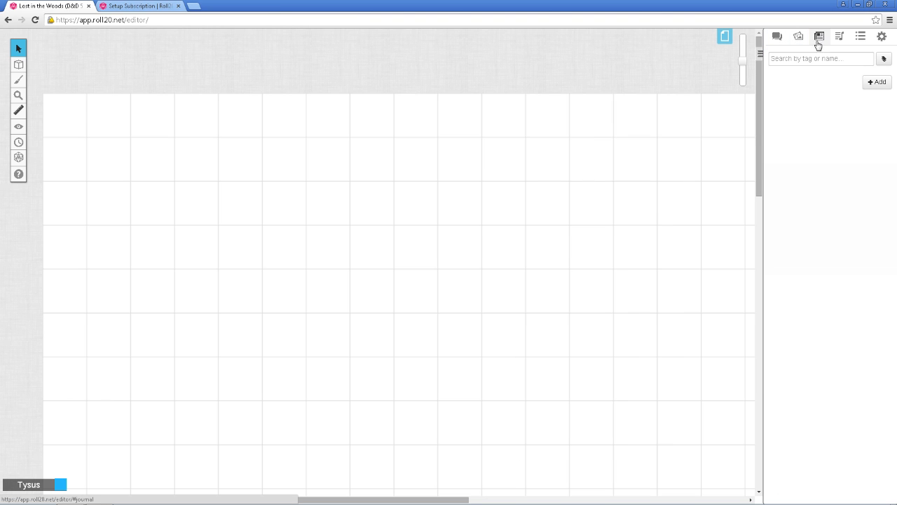
Review the art library, journal and chat sections of the sidebar, ending on the journal
left_click(800, 40)
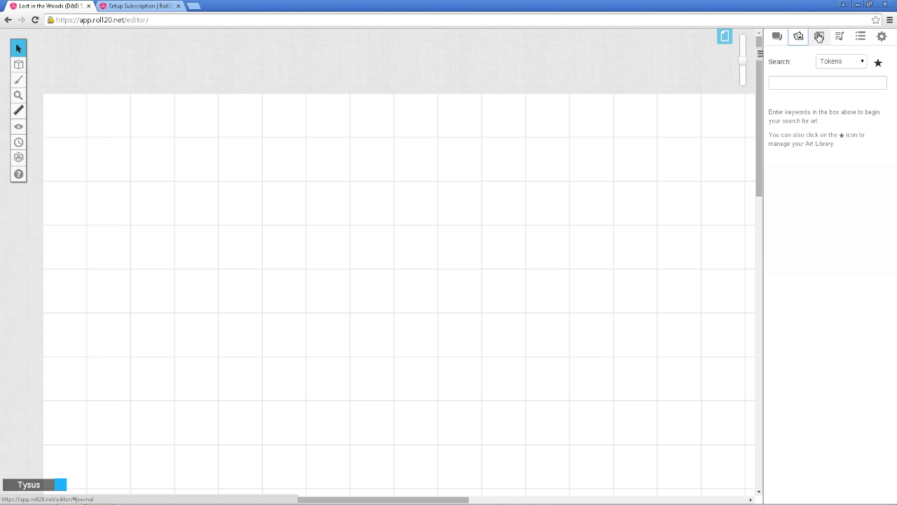
left_click(825, 38)
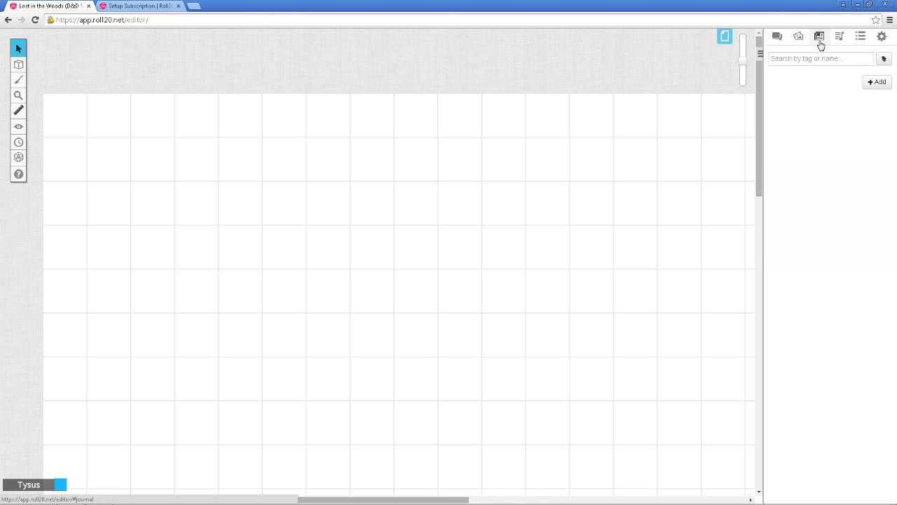
left_click(778, 38)
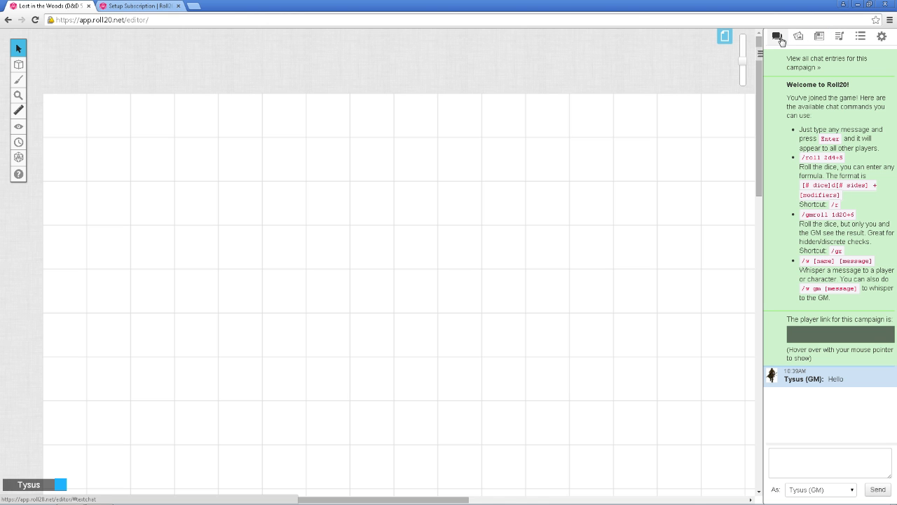
left_click(798, 37)
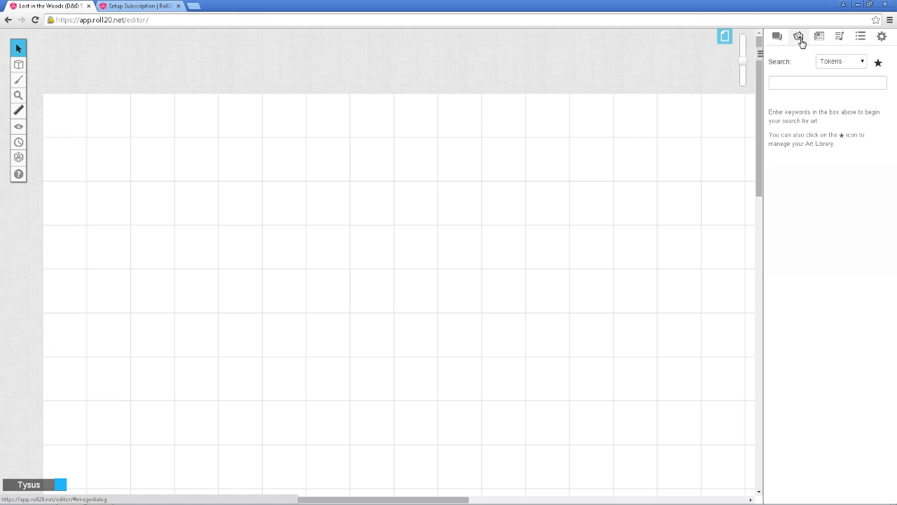
left_click(820, 40)
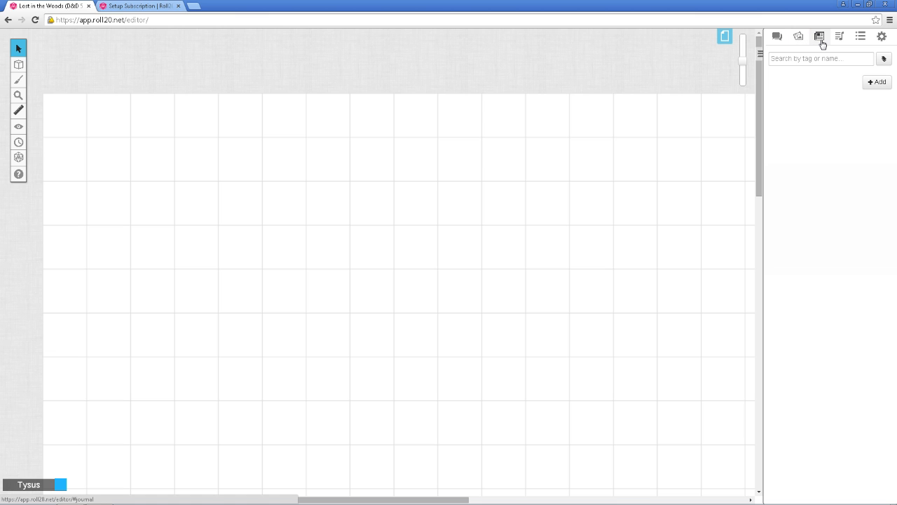
Add a new character to the journal, duplicate it three times and save it
left_click(872, 83)
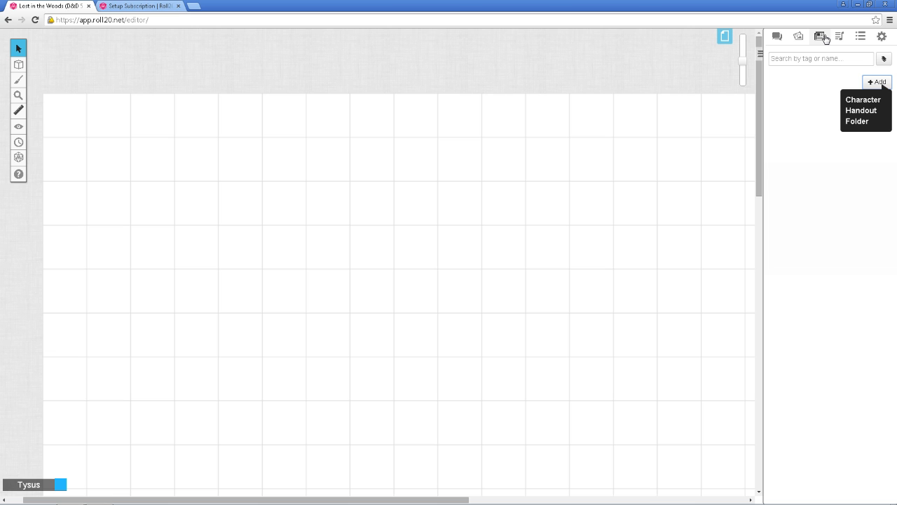
left_click(871, 103)
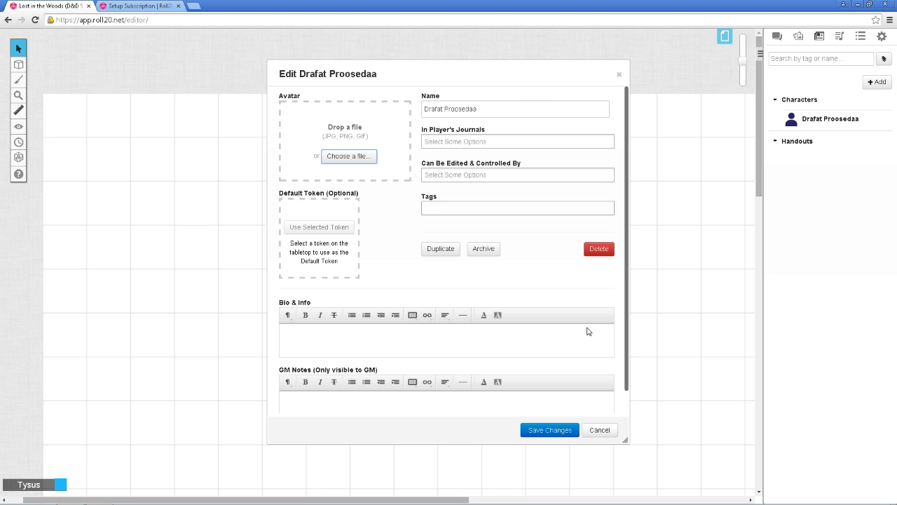
left_click(441, 250)
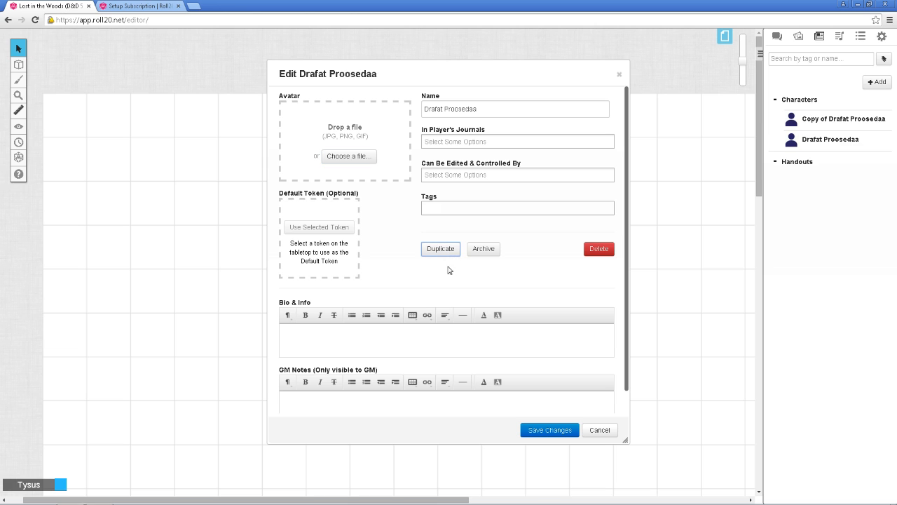
left_click(452, 250)
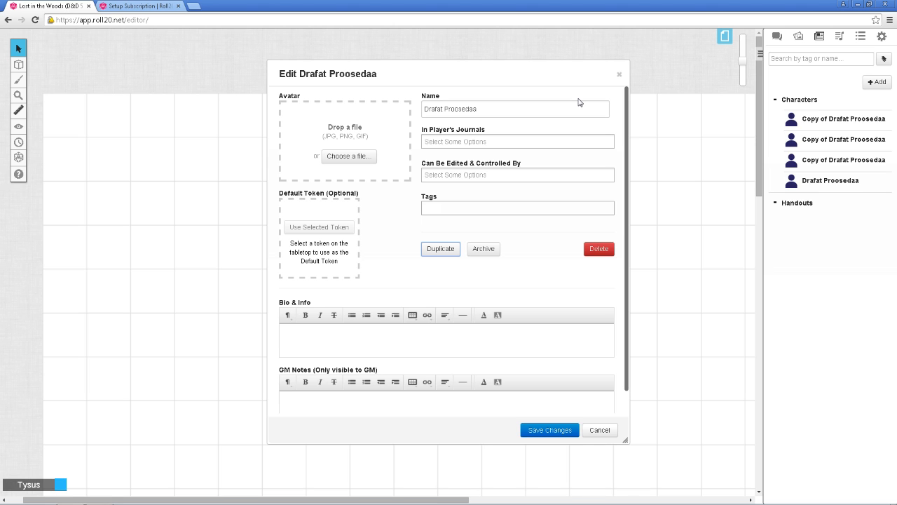
left_click(440, 248)
left_click(557, 431)
left_click(563, 430)
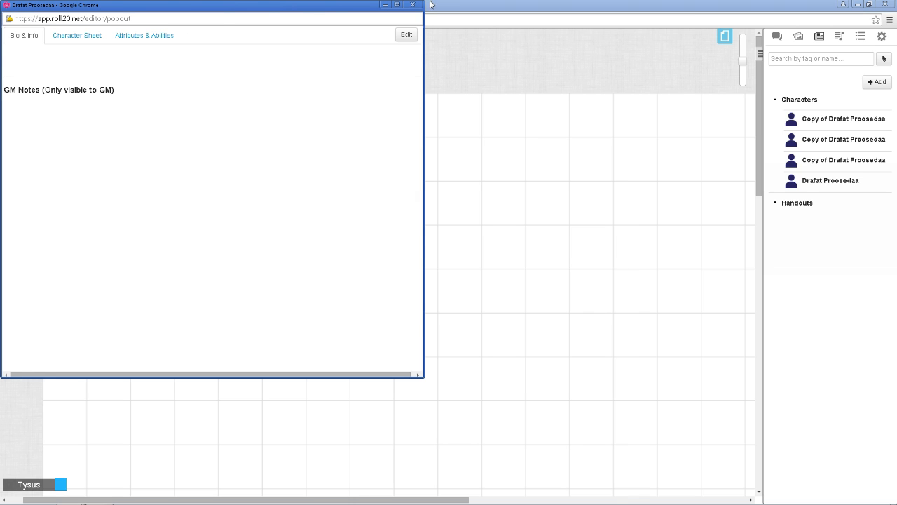
Edit the original character, renaming it Fartknocker and sharing it with the GM's own player journal
left_click_drag(334, 6, 631, 75)
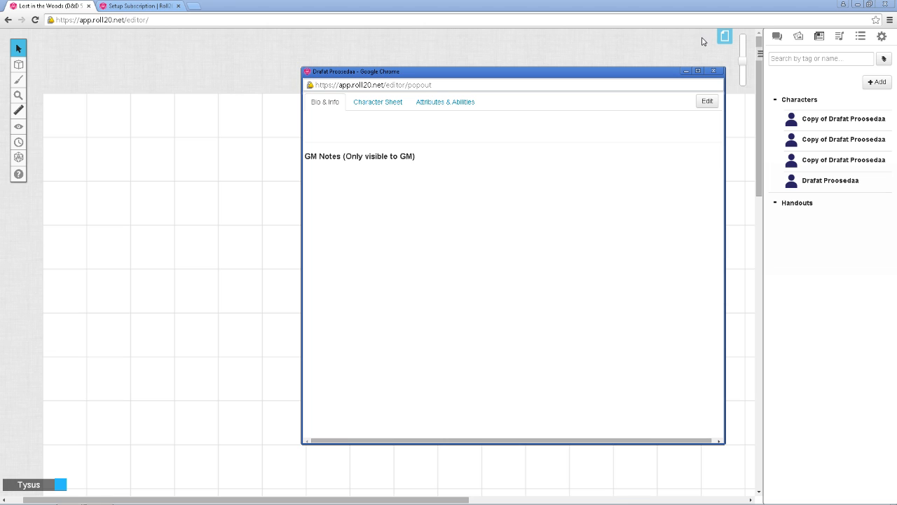
left_click_drag(633, 71, 507, 49)
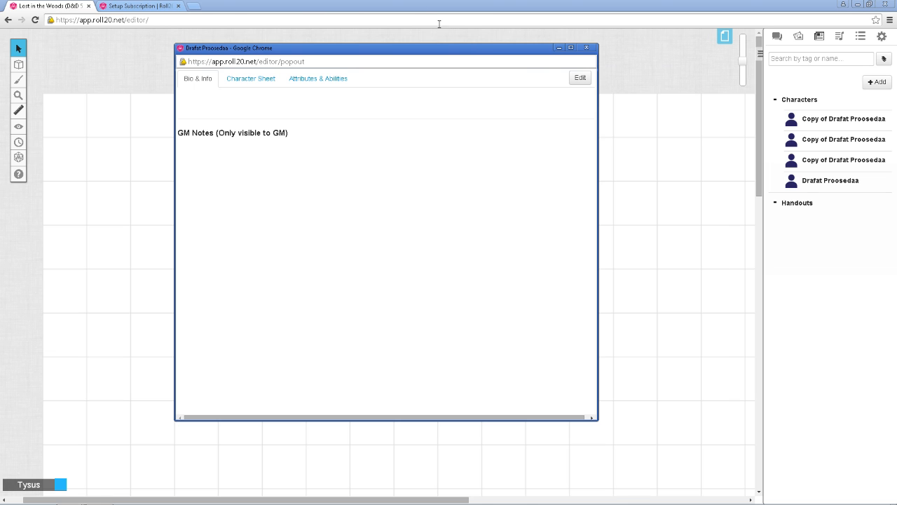
left_click(580, 79)
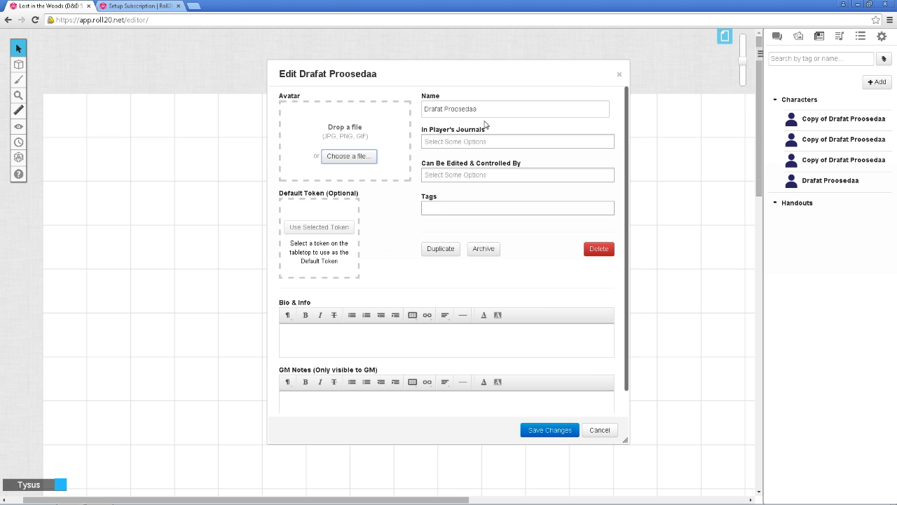
triple_click(502, 108)
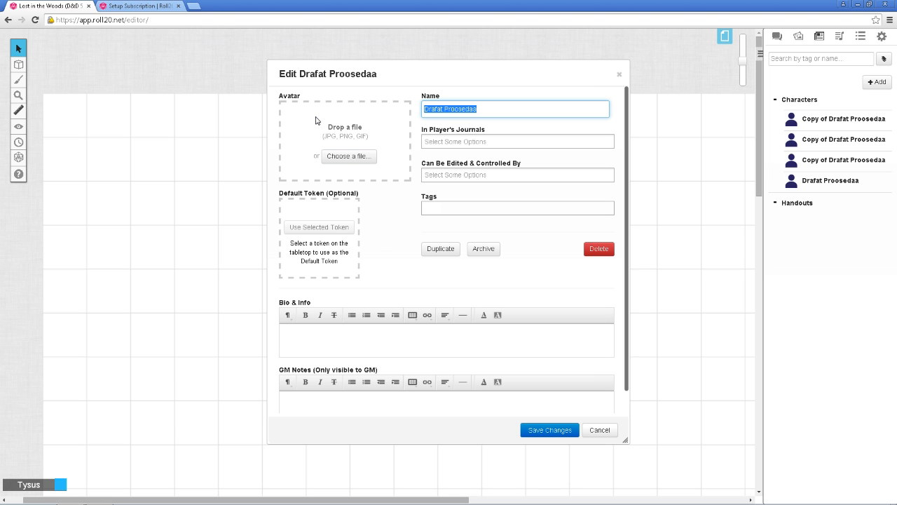
type("Fartknocker")
left_click(510, 138)
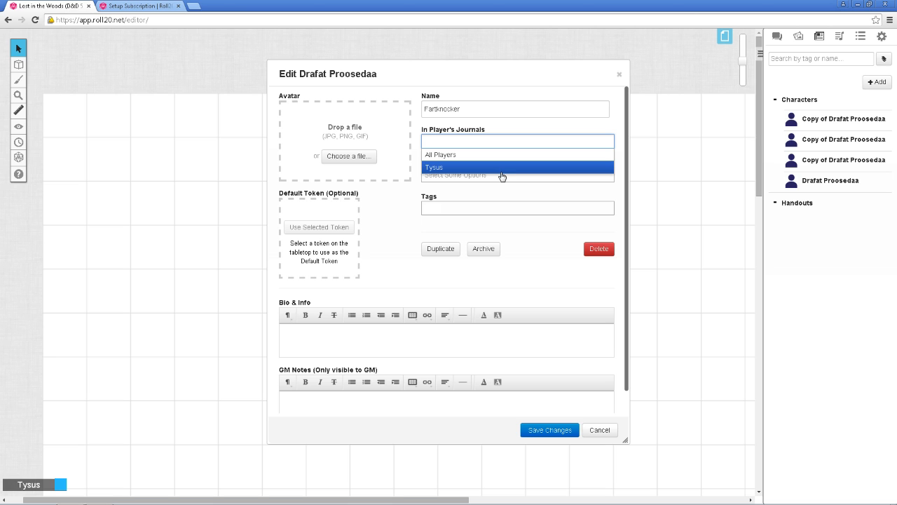
left_click(464, 170)
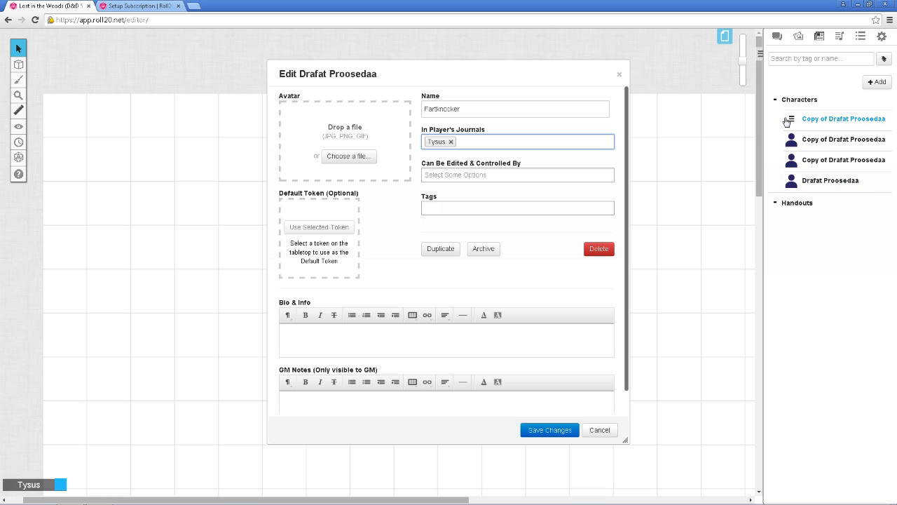
Look at the character's options for who can edit and control it and at its tags
left_click(500, 177)
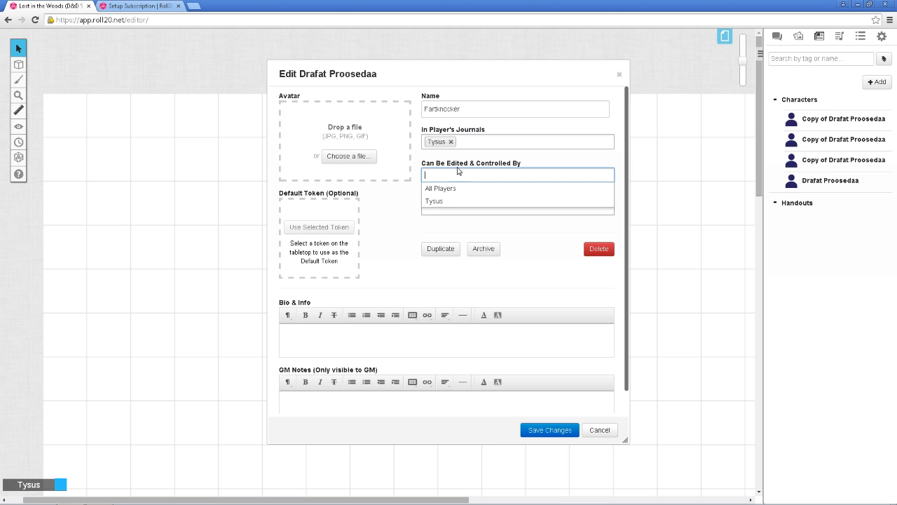
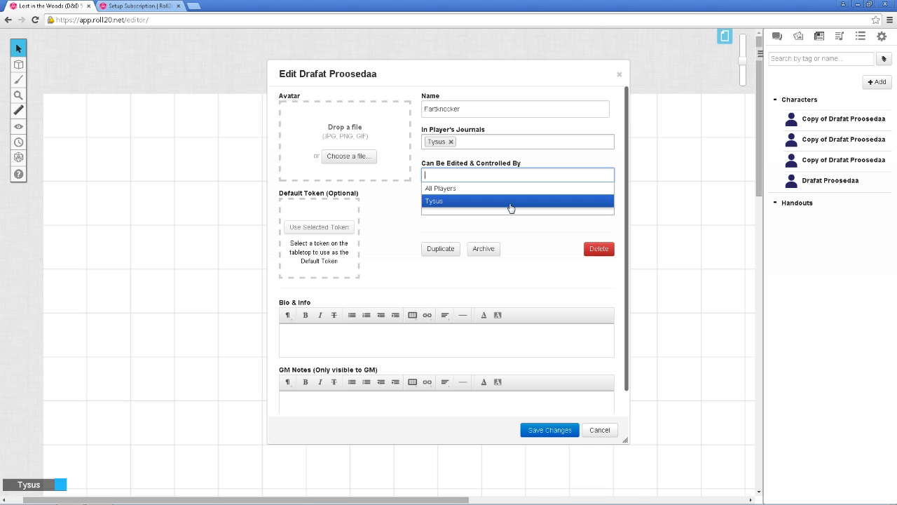
left_click(544, 256)
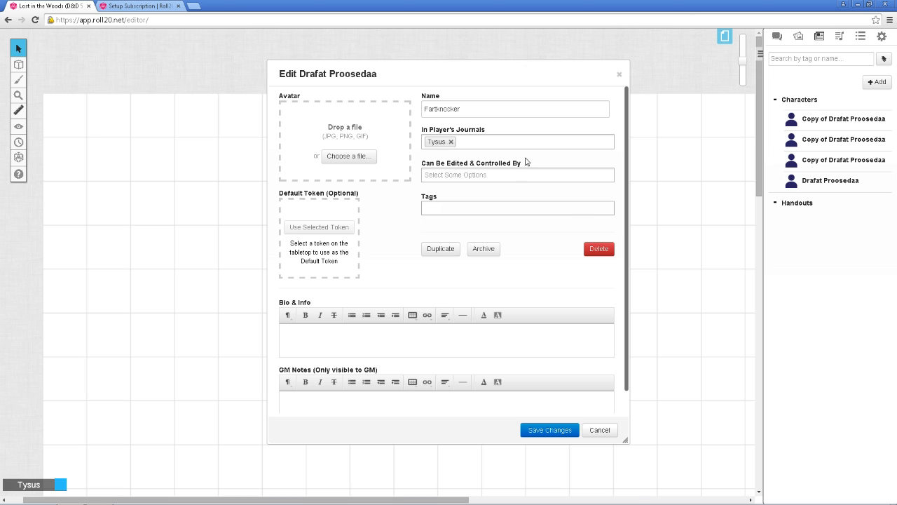
left_click(527, 207)
scroll(518, 320, "down", 1)
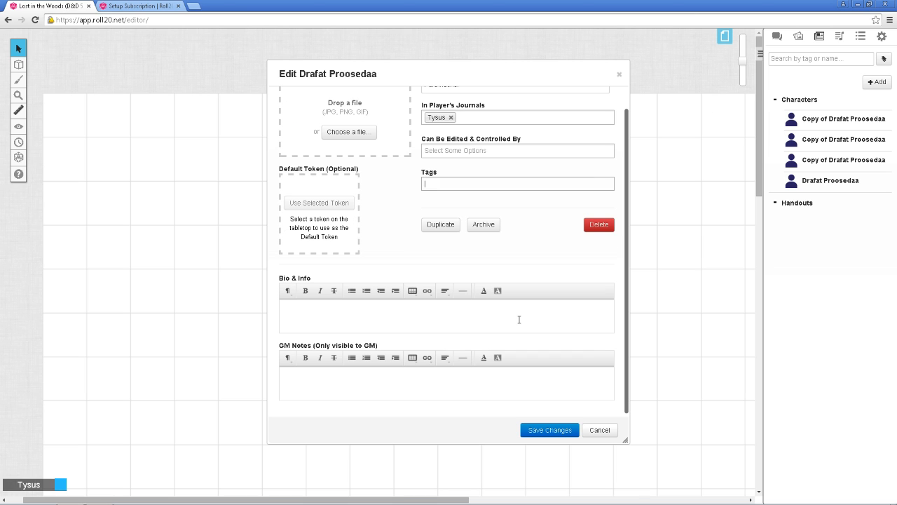
Write the character bio "Fartknocker is the king of fart", save the changes and close the character window
left_click(338, 321)
type("Fartknocker is the king o")
key("BackSpace")
type("f farts")
key("Return")
scroll(417, 251, "up", 1)
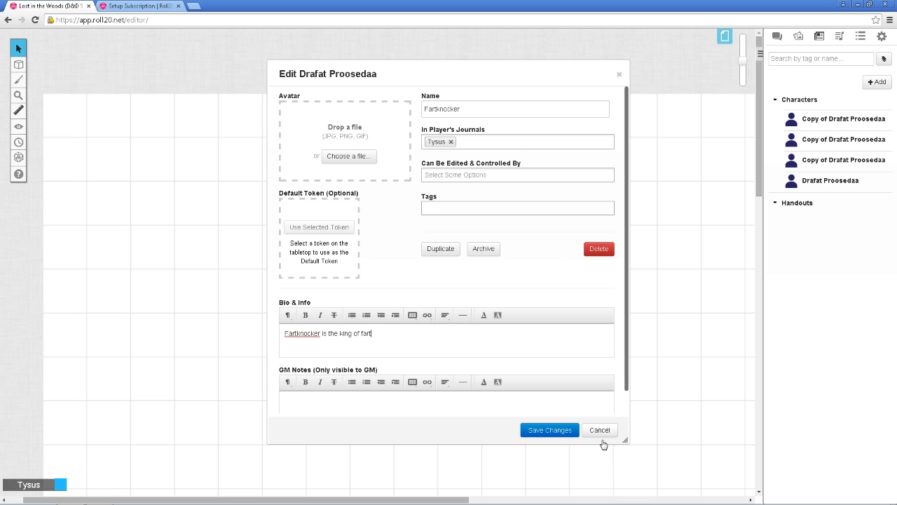
left_click(553, 432)
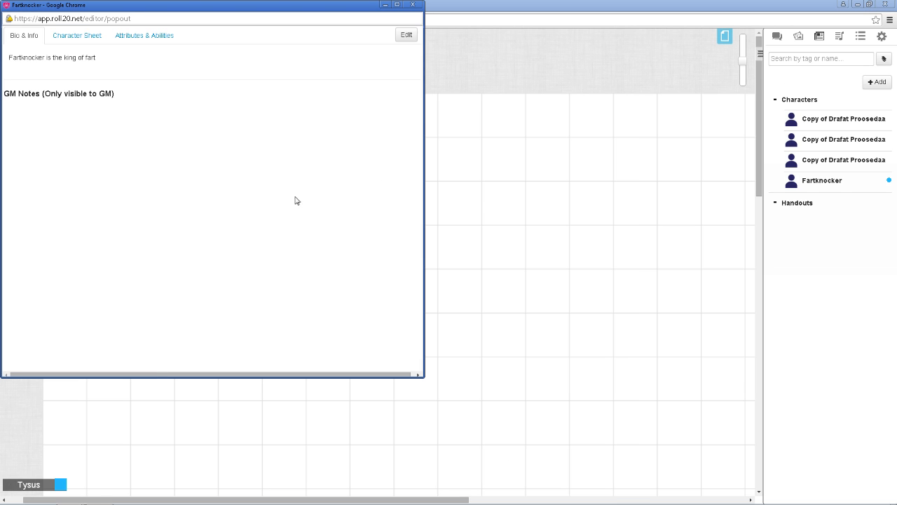
left_click(417, 8)
Place the ranger-art.jpg image from the personal art library on the tabletop as a token and select it
left_click(799, 44)
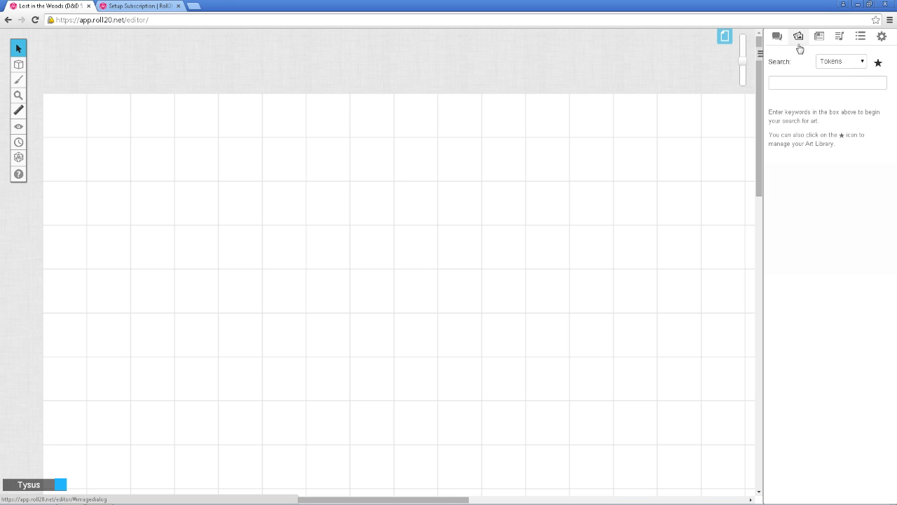
left_click(879, 66)
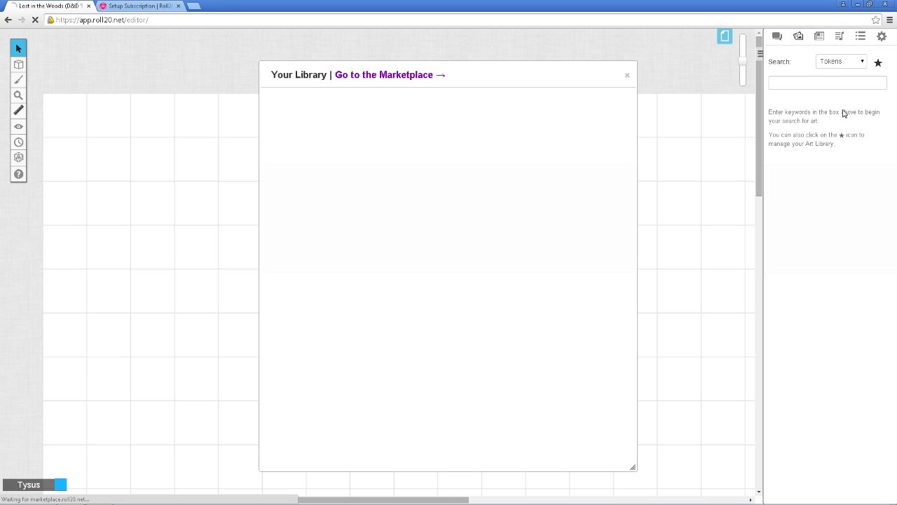
left_click_drag(620, 127, 643, 121)
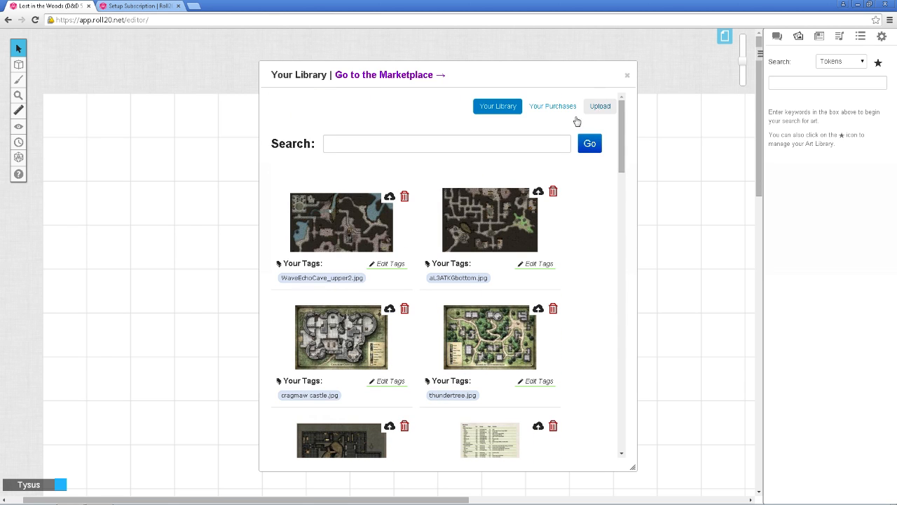
scroll(590, 400, "down", 12)
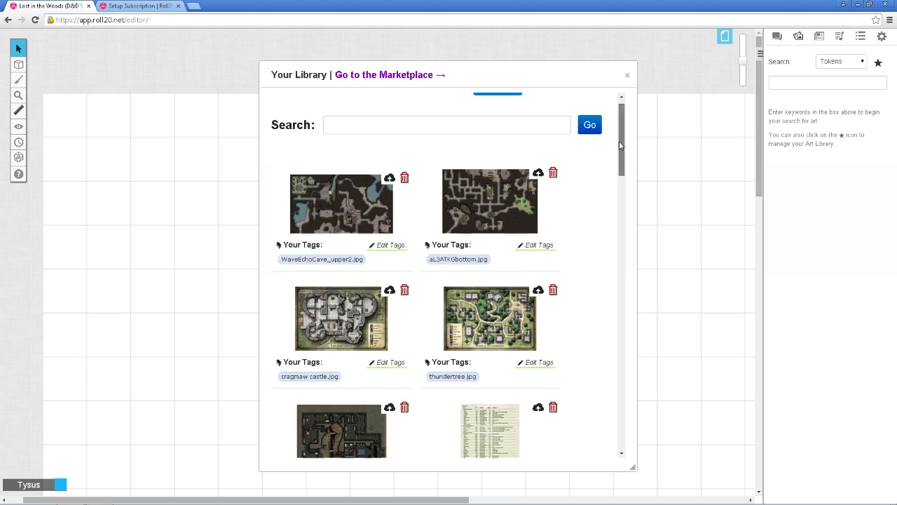
scroll(591, 414, "down", 1)
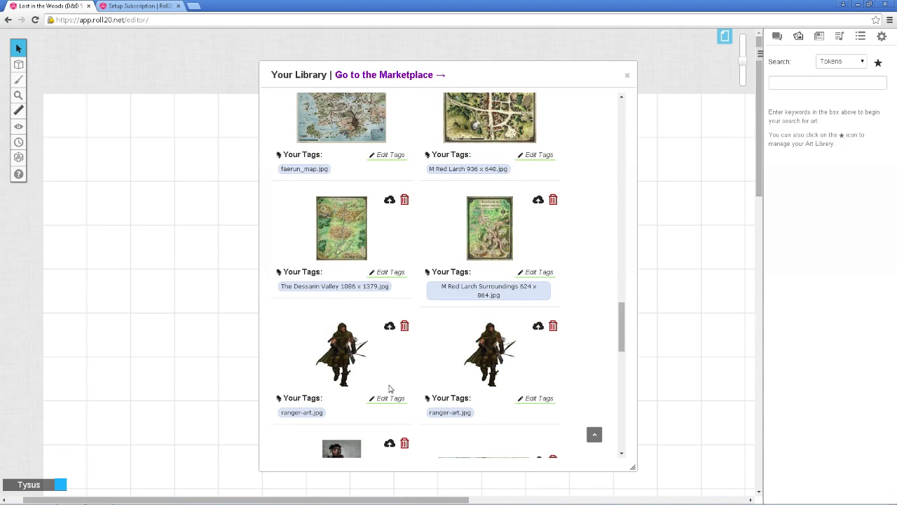
mouse_move(344, 374)
left_mouse_down()
mouse_move(349, 366)
mouse_move(262, 348)
mouse_move(246, 335)
mouse_move(328, 379)
left_mouse_up()
left_click(627, 75)
left_click_drag(293, 337, 389, 314)
left_click(410, 316)
left_click(334, 300)
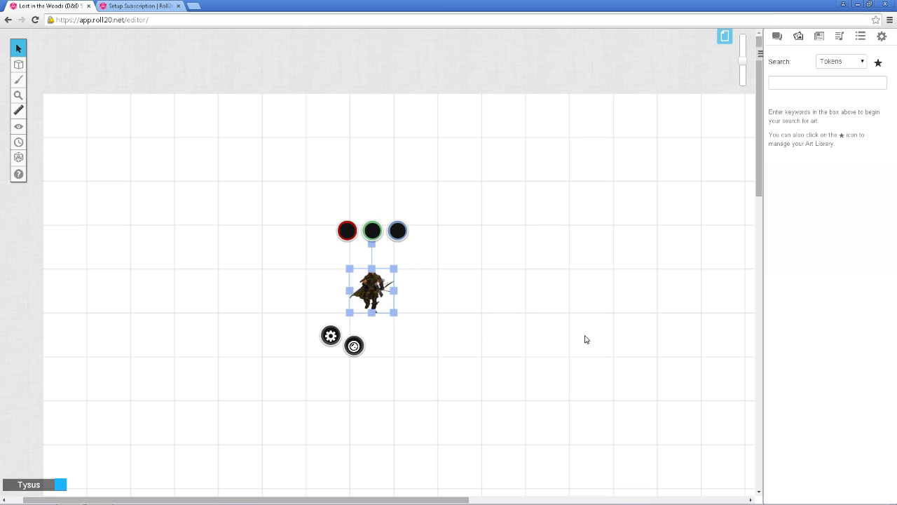
Assign the selected ranger token as Fartknocker's default token and save the character
left_click(822, 41)
left_click(792, 119)
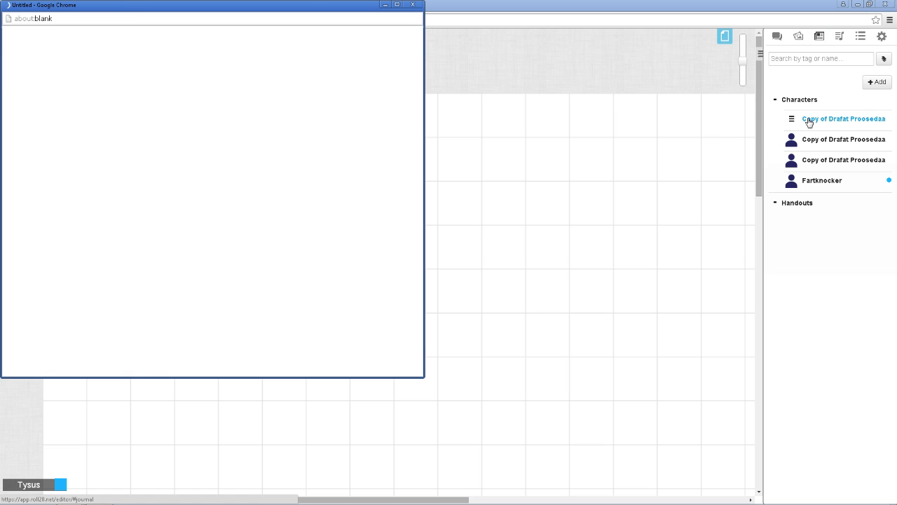
left_click(415, 7)
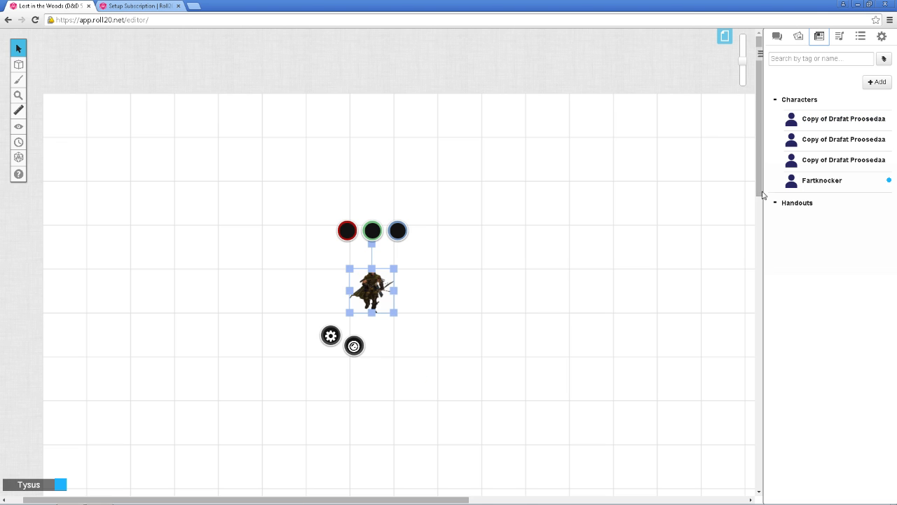
left_click(833, 185)
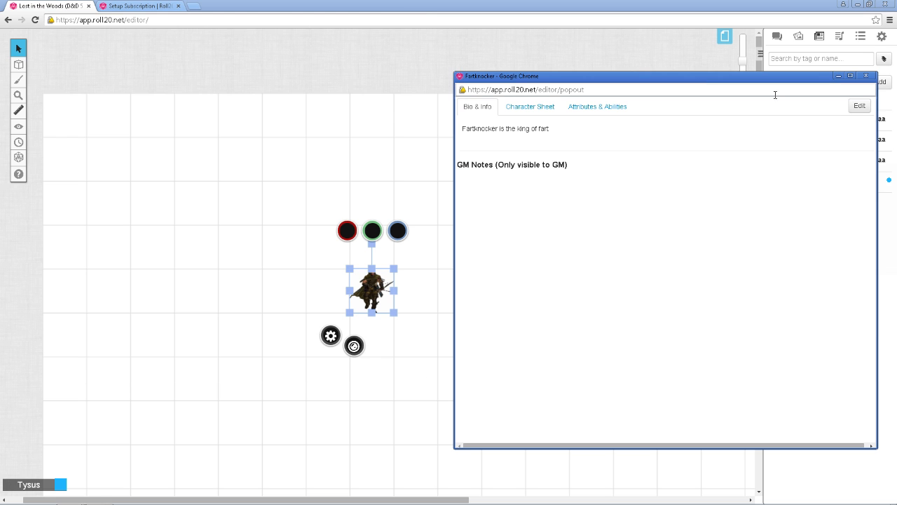
left_click(860, 105)
left_click_drag(531, 76, 779, 82)
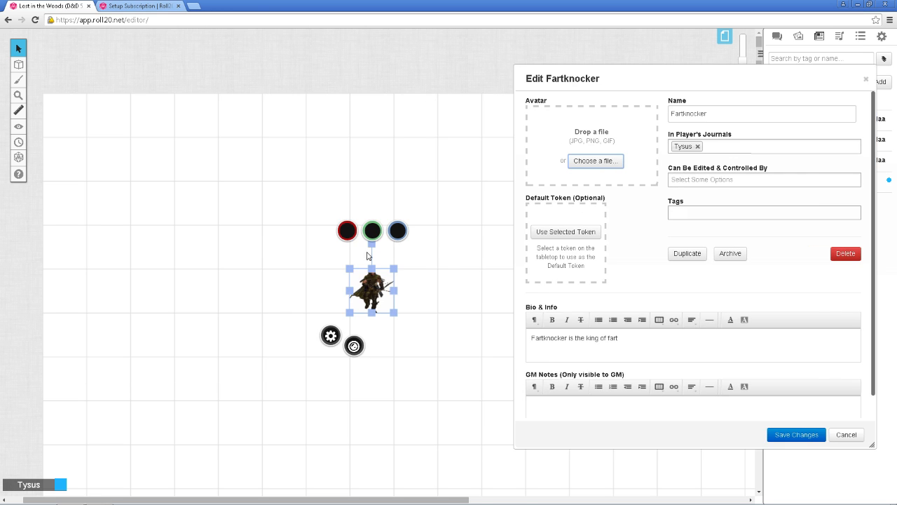
left_click(562, 234)
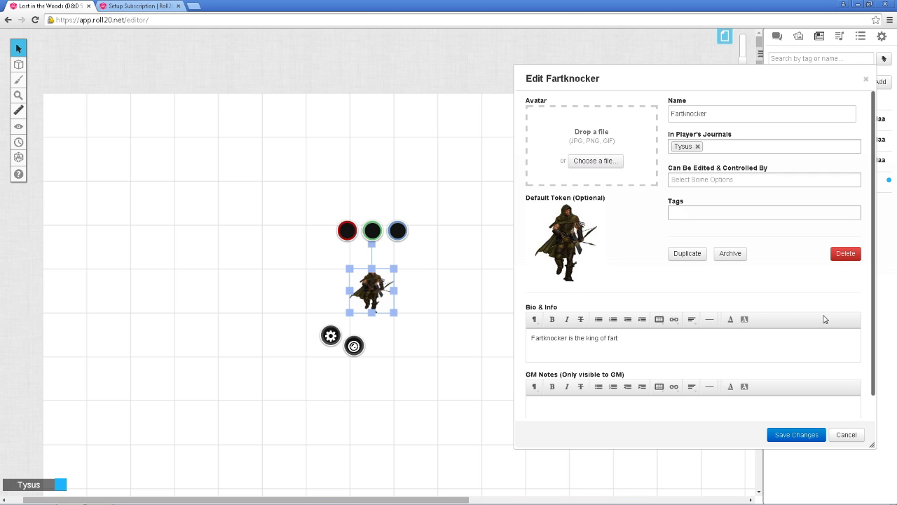
left_click(792, 439)
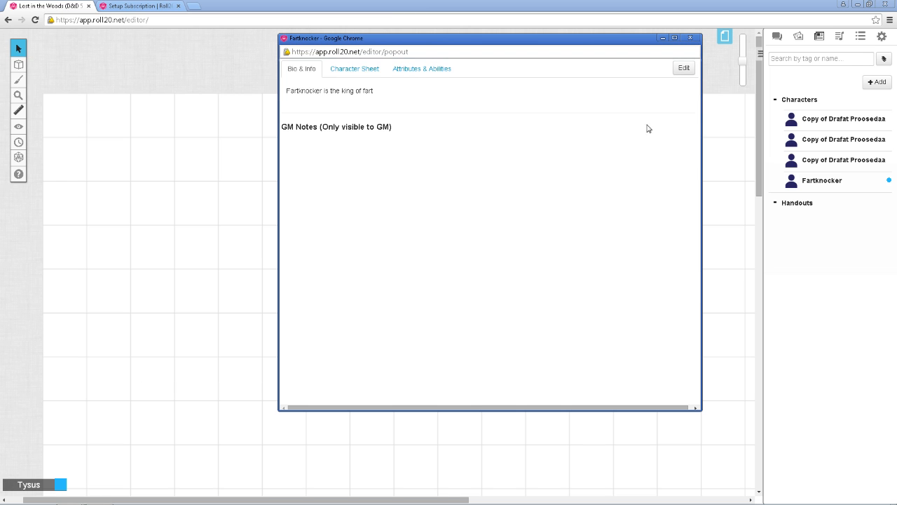
Open Fartknocker's character sheet, bring up the character's edit form and save the changes
left_click(357, 75)
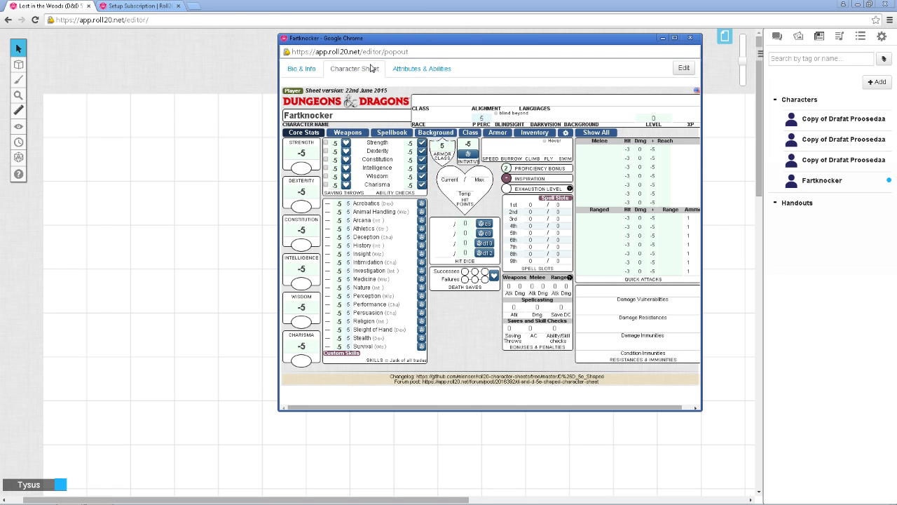
left_click(674, 38)
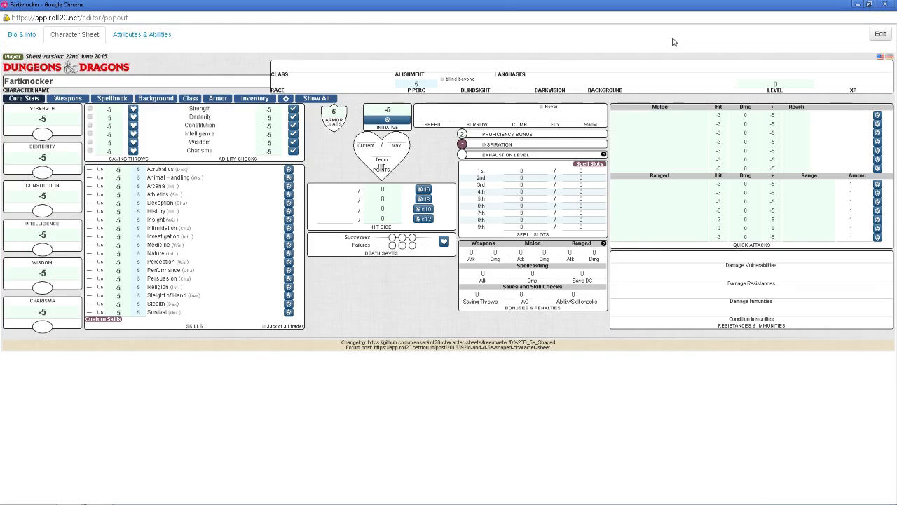
left_click(879, 34)
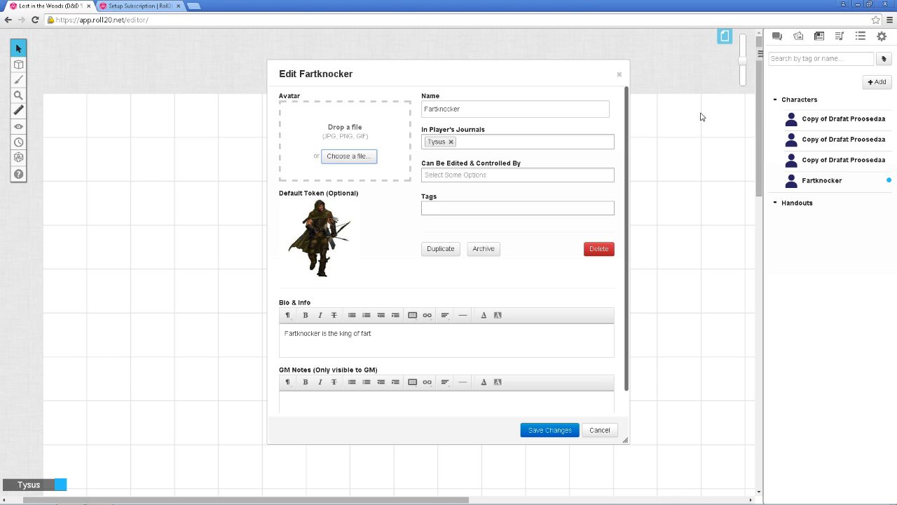
left_click(550, 430)
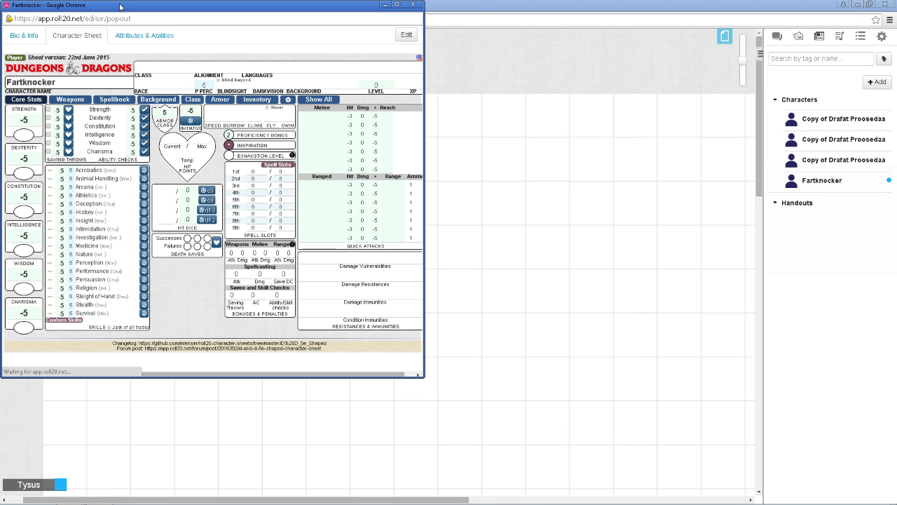
Switch Fartknocker's sheet from Player to NPC, view the creature version of the stats and switch it back to Player
left_click_drag(284, 11, 473, 33)
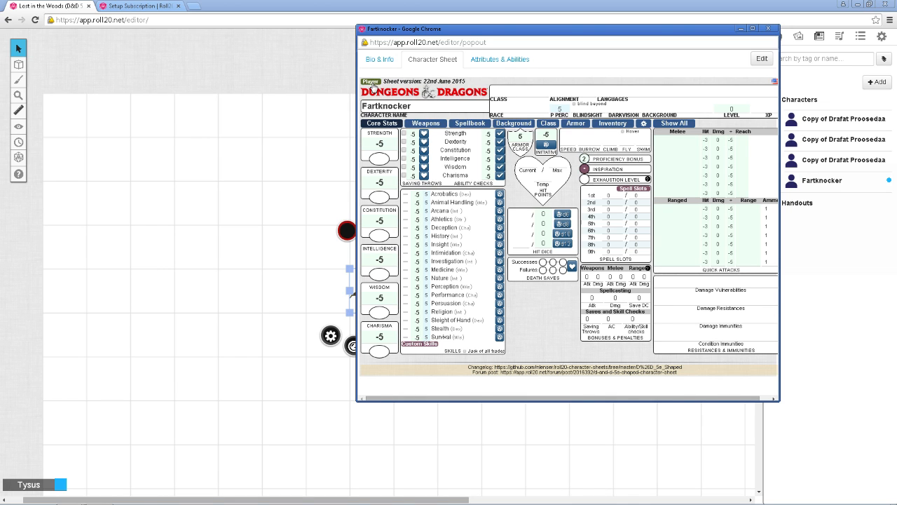
key("ctrl+plus")
key("ctrl+plus")
key("ctrl+plus")
key("ctrl+plus")
key("ctrl+plus")
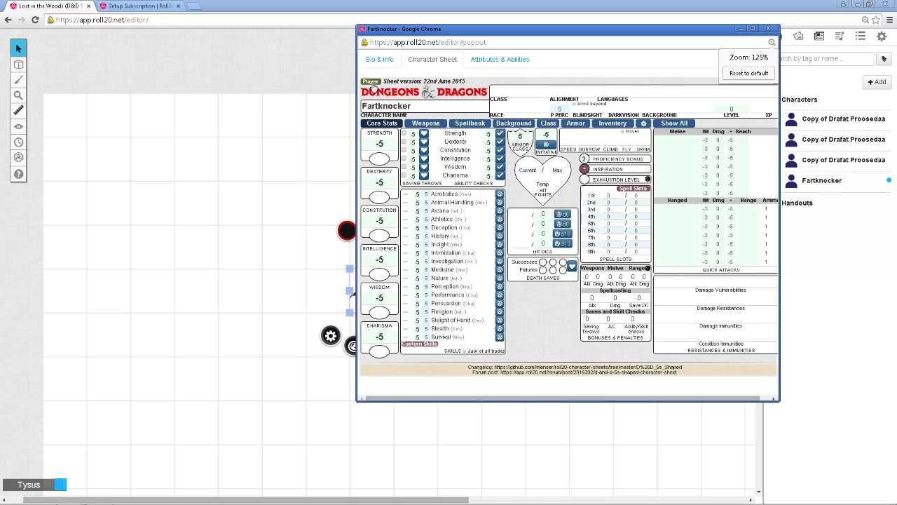
key("ctrl+plus")
key("ctrl+plus")
key("ctrl+plus")
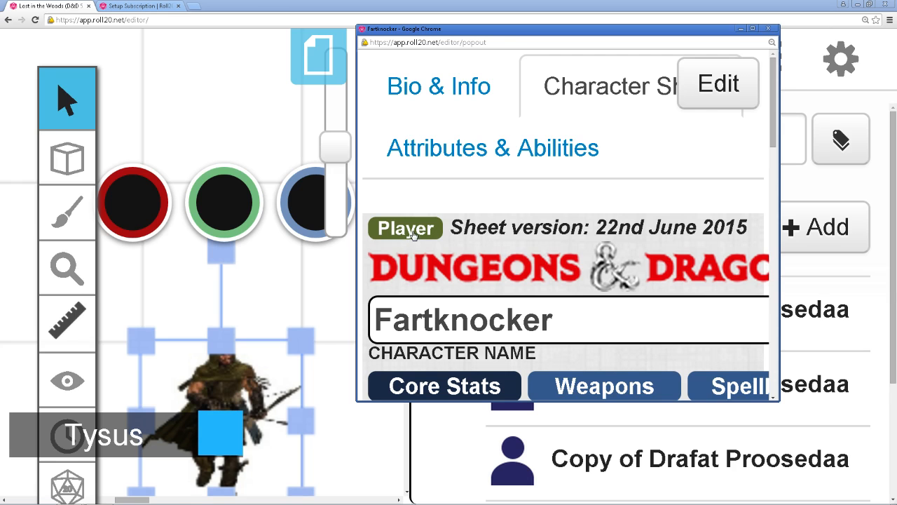
left_click(410, 234)
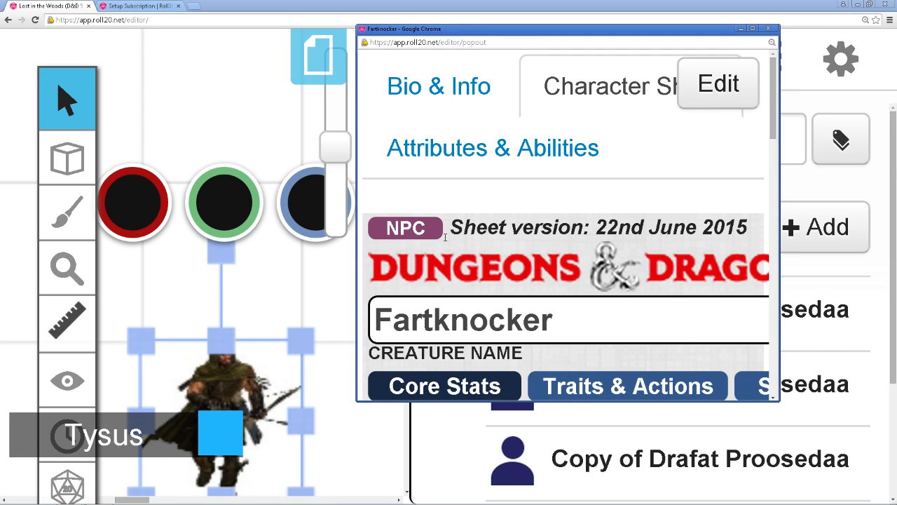
scroll(621, 218, "down", 3)
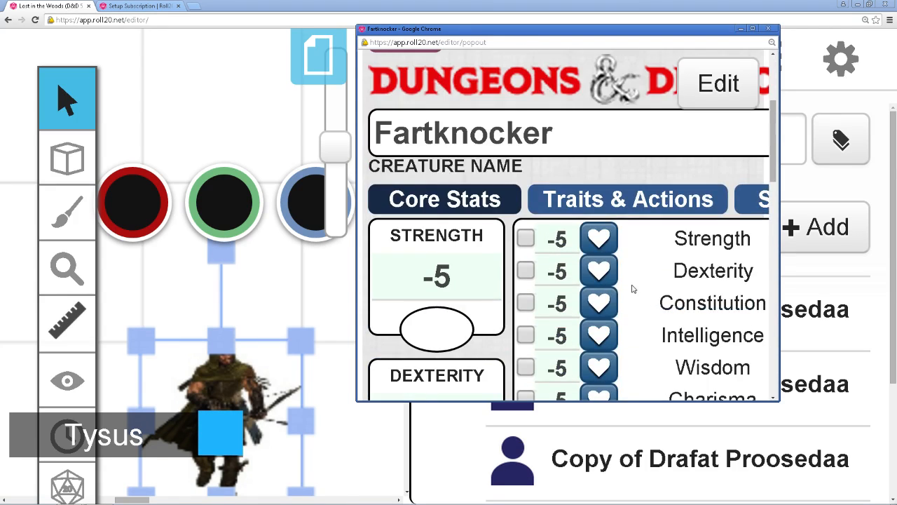
scroll(634, 290, "up", 3)
left_click(390, 234)
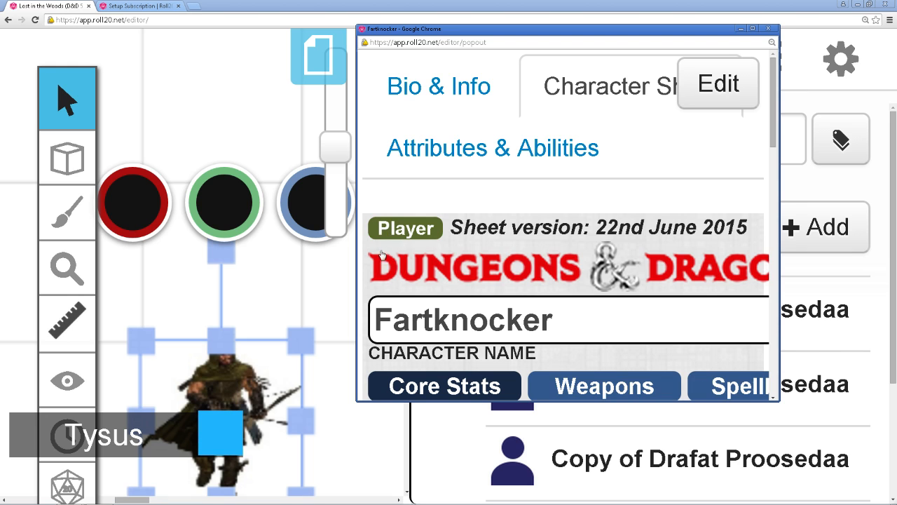
Maximize the character sheet window and set Fartknocker's Strength score to 18
left_click(752, 29)
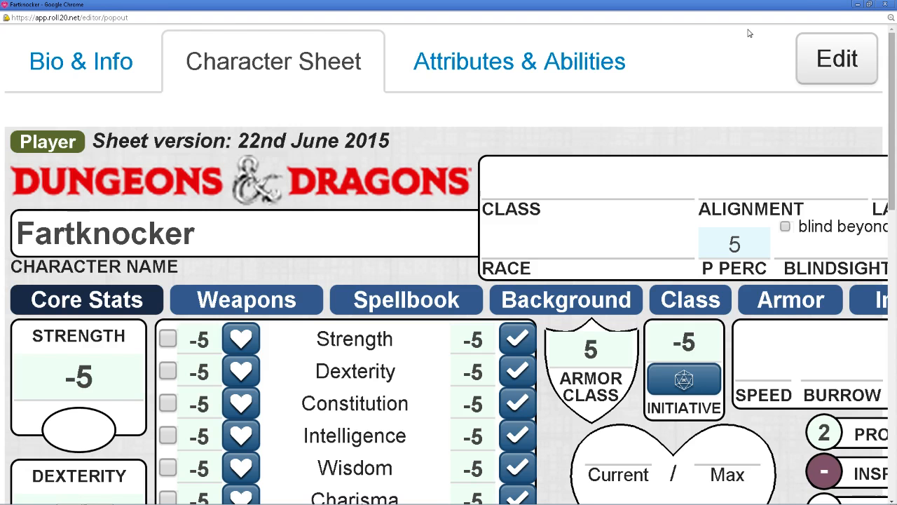
key("ctrl+minus")
key("ctrl+minus")
key("ctrl+minus")
key("ctrl+minus")
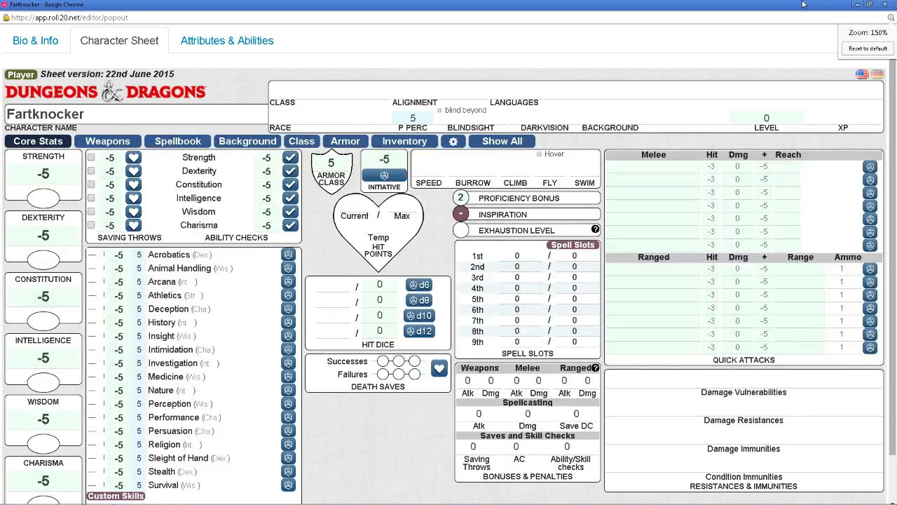
key("ctrl+minus")
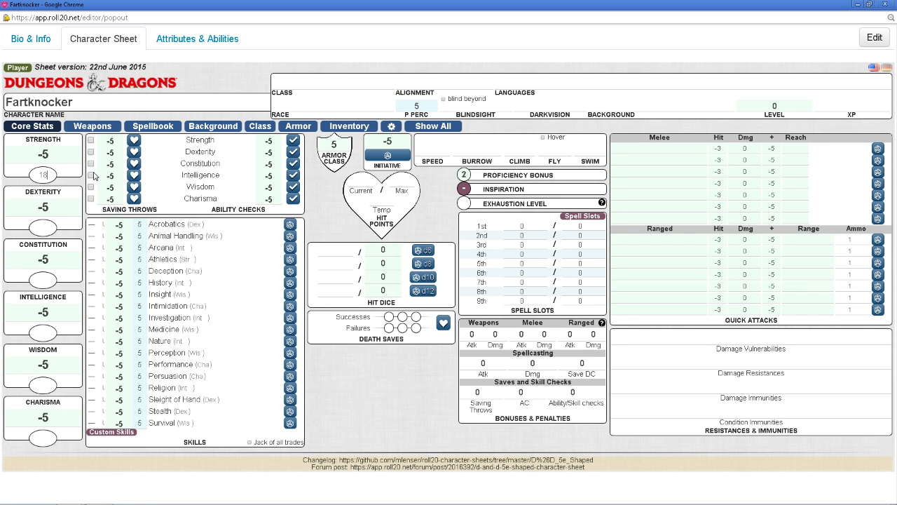
key("ctrl+plus")
key("ctrl+plus")
key("ctrl+plus")
key("ctrl+plus")
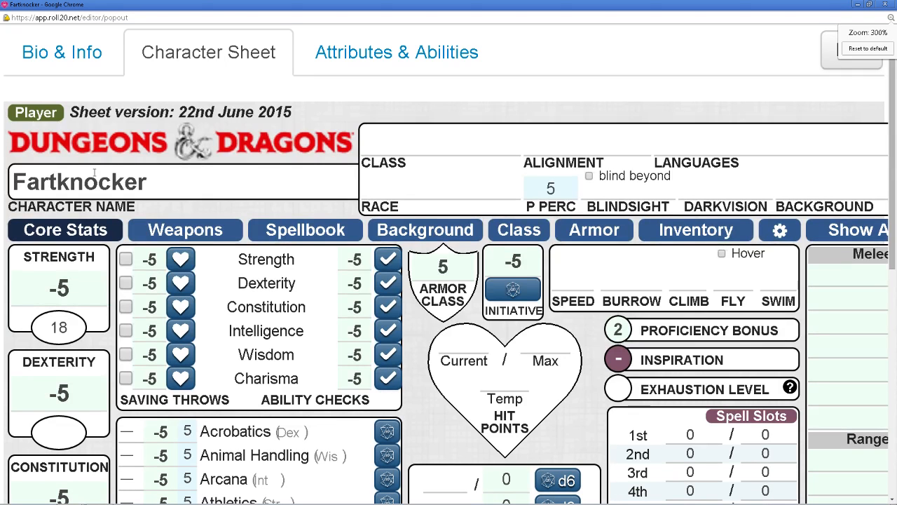
left_click(6, 242)
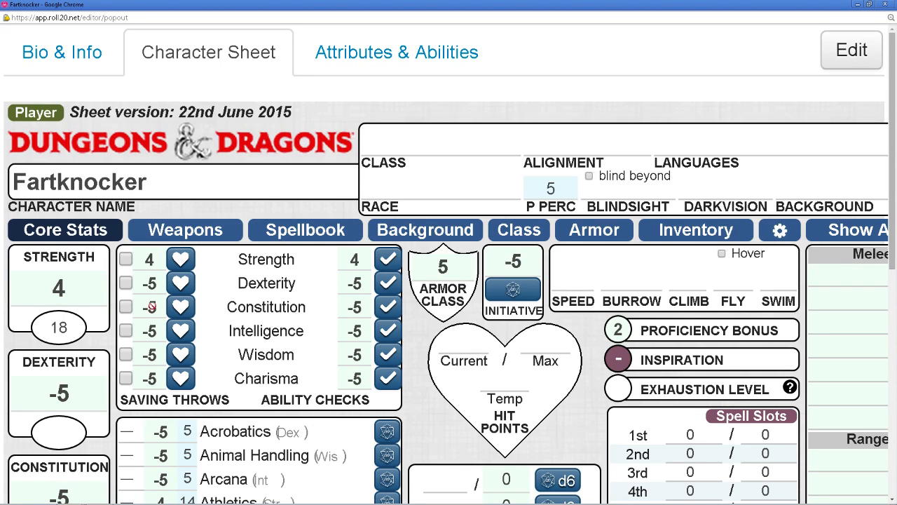
Try out the death save success and failure markers on Fartknocker's core stats
scroll(298, 308, "down", 4)
mouse_move(298, 342)
scroll(298, 342, "up", 4)
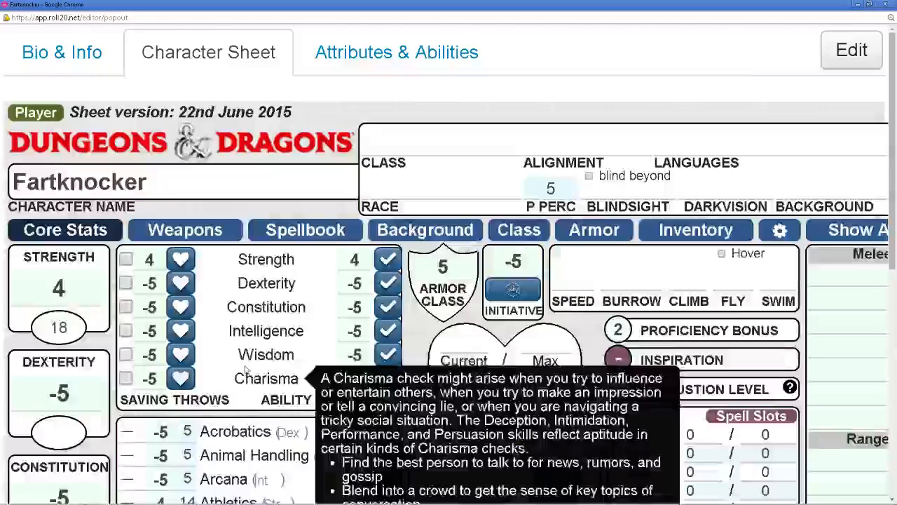
key("ctrl+minus")
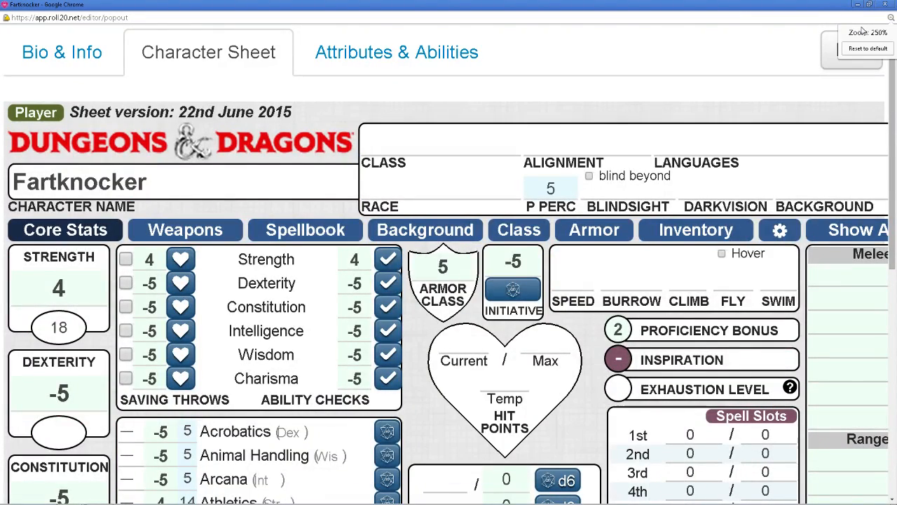
key("ctrl+minus")
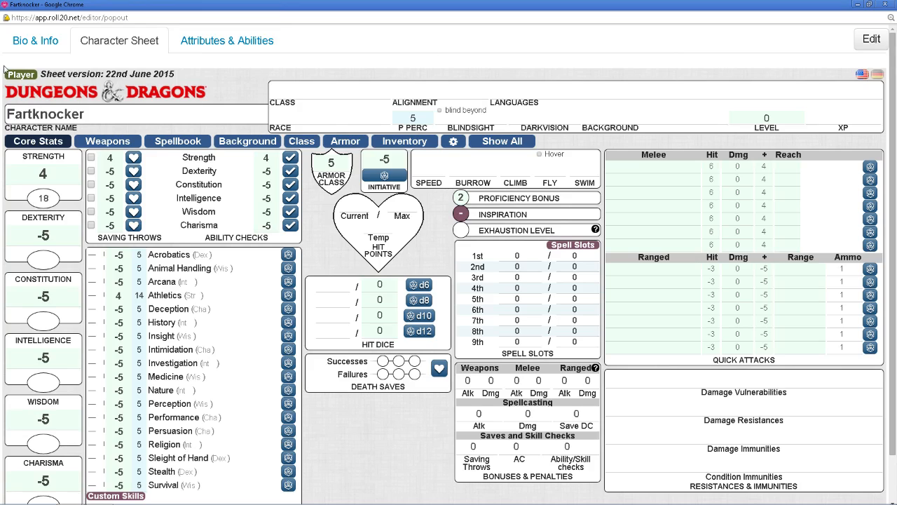
scroll(358, 226, "down", 1)
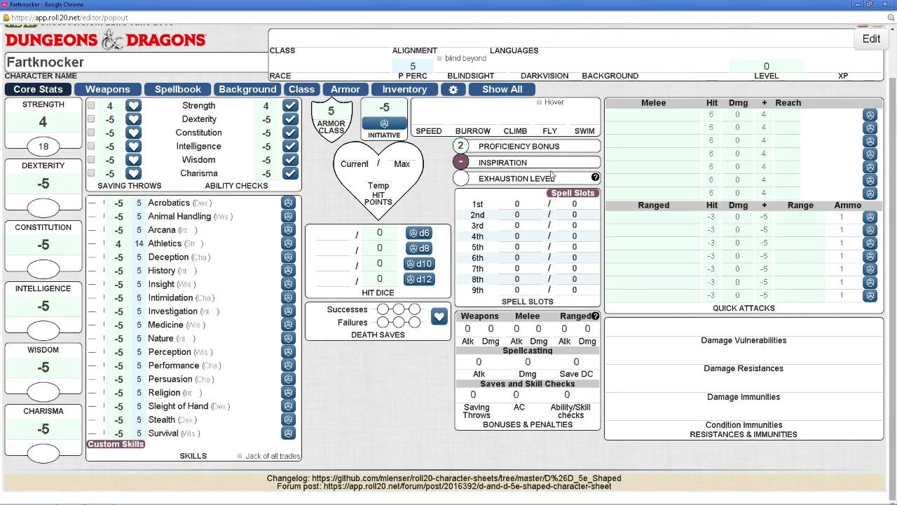
left_click(381, 309)
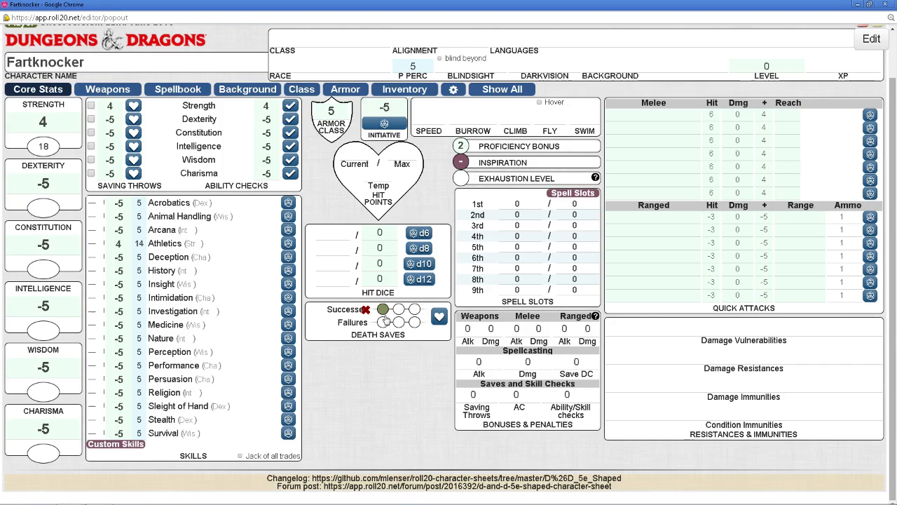
left_click(398, 309)
left_click(398, 322)
left_click(398, 309)
left_click(398, 322)
View the Weapons section of Fartknocker's sheet and close the character window
scroll(576, 231, "up", 1)
left_click(133, 142)
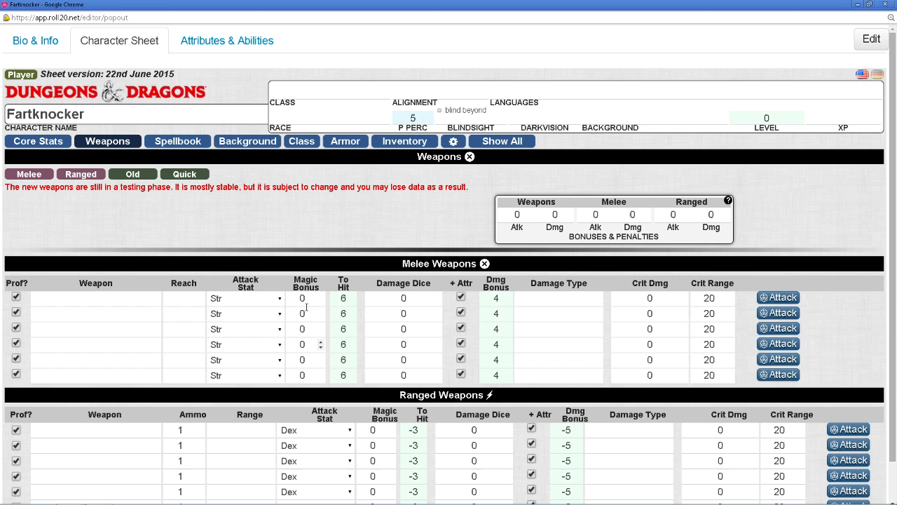
left_click(885, 4)
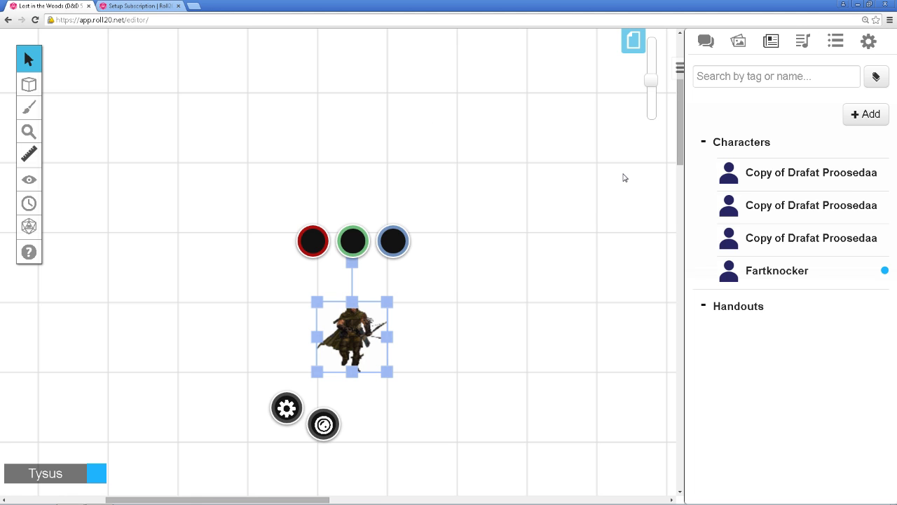
Move the ranger token about five squares left and one square down, and switch to the map and background layer
key("ctrl+minus")
scroll(639, 360, "up", 1)
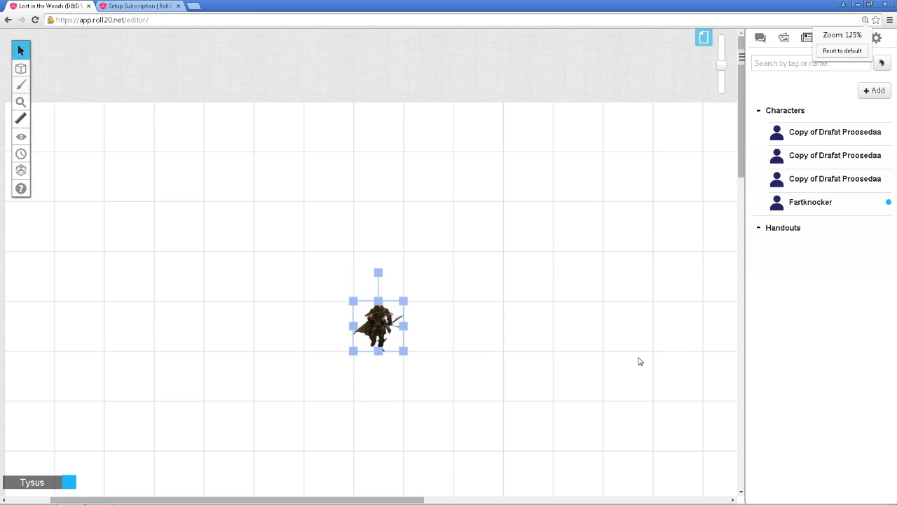
scroll(491, 316, "down", 6)
scroll(503, 372, "up", 6)
left_click(385, 335)
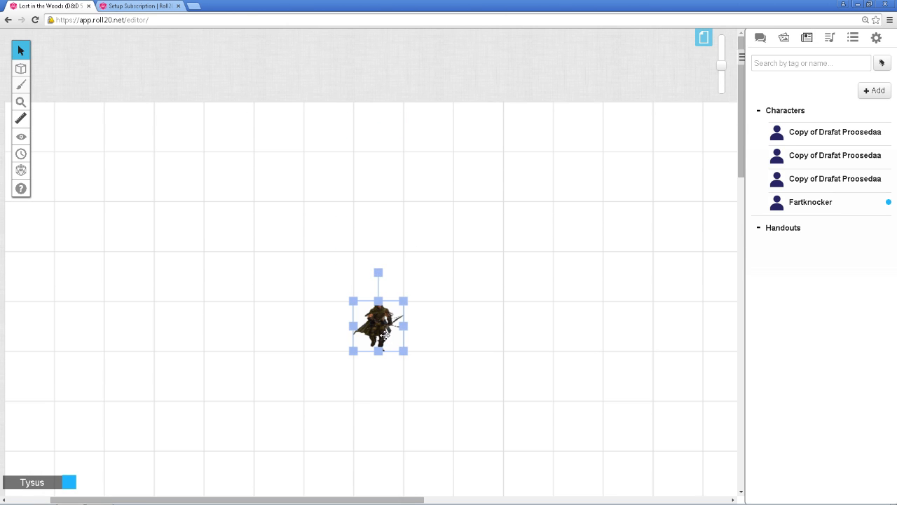
left_click_drag(385, 335, 135, 384)
mouse_move(21, 70)
left_click(67, 68)
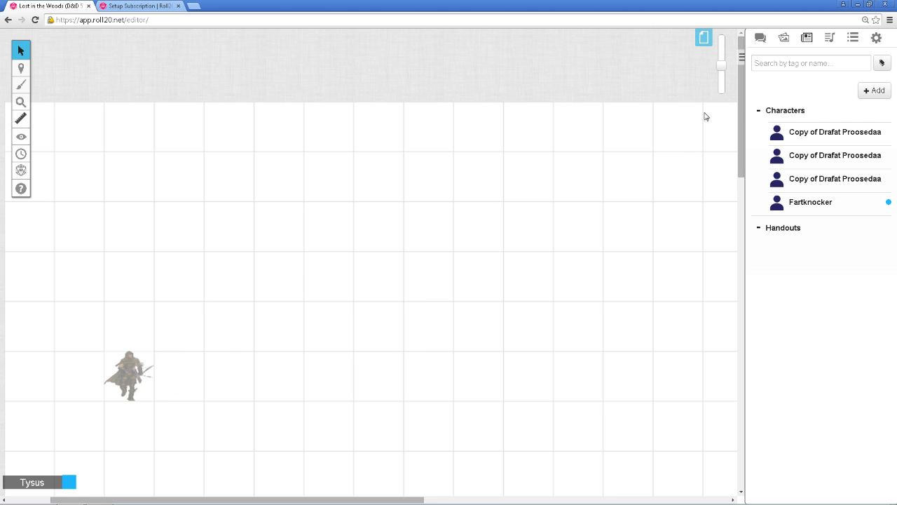
Open the personal art library, look through its map images and enter "trail" as the search term
left_click(785, 39)
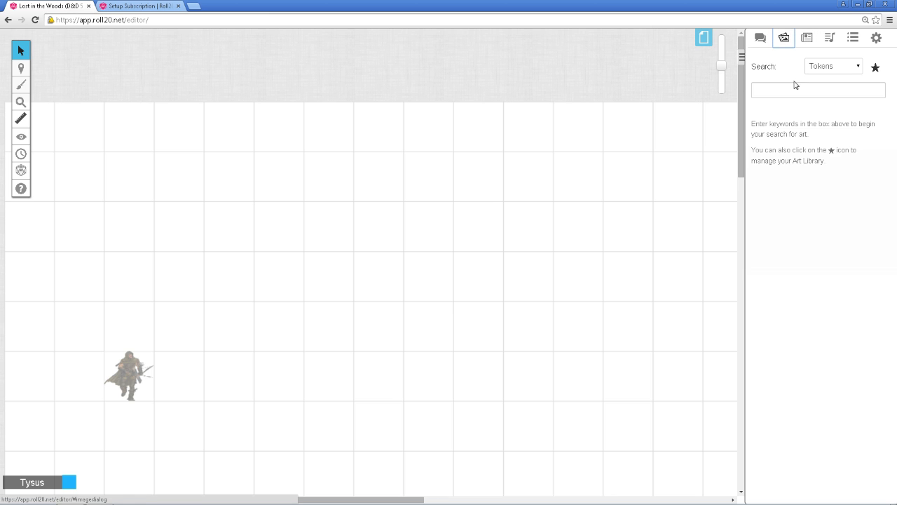
left_click(851, 68)
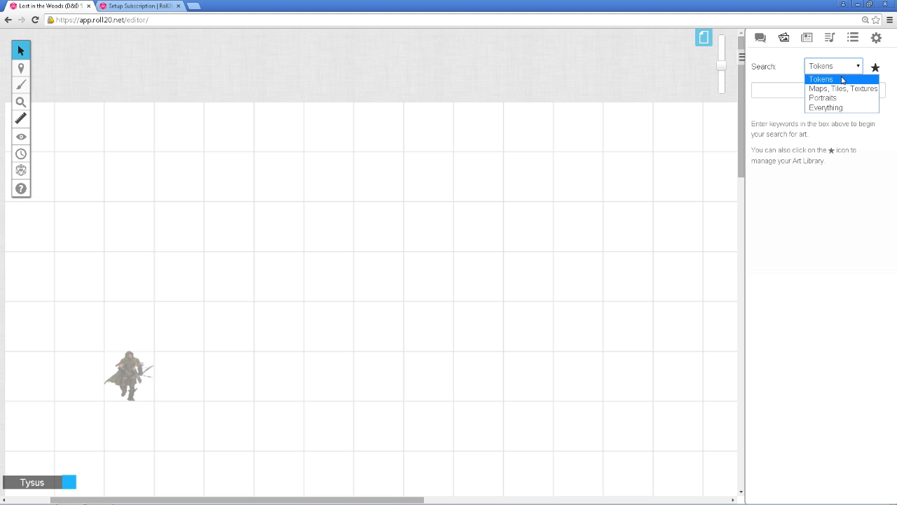
left_click(875, 68)
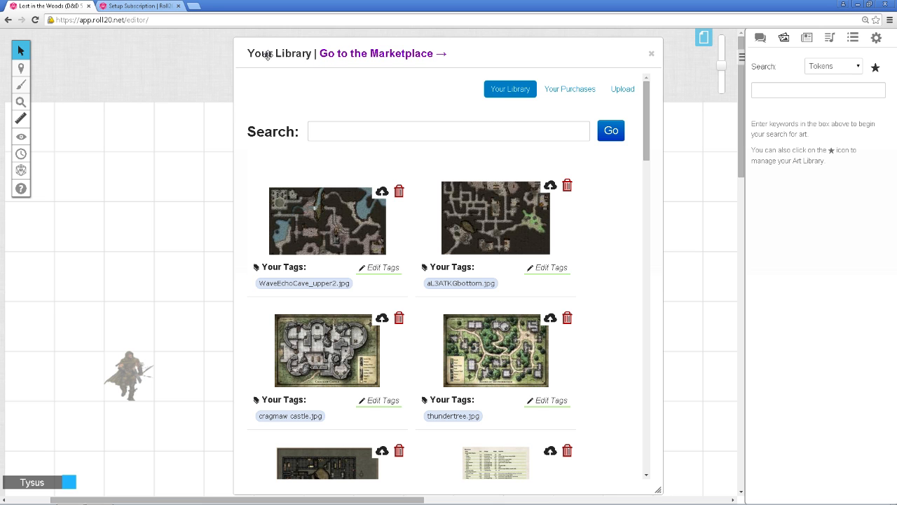
scroll(575, 203, "down", 2)
scroll(387, 180, "up", 2)
scroll(587, 230, "down", 5)
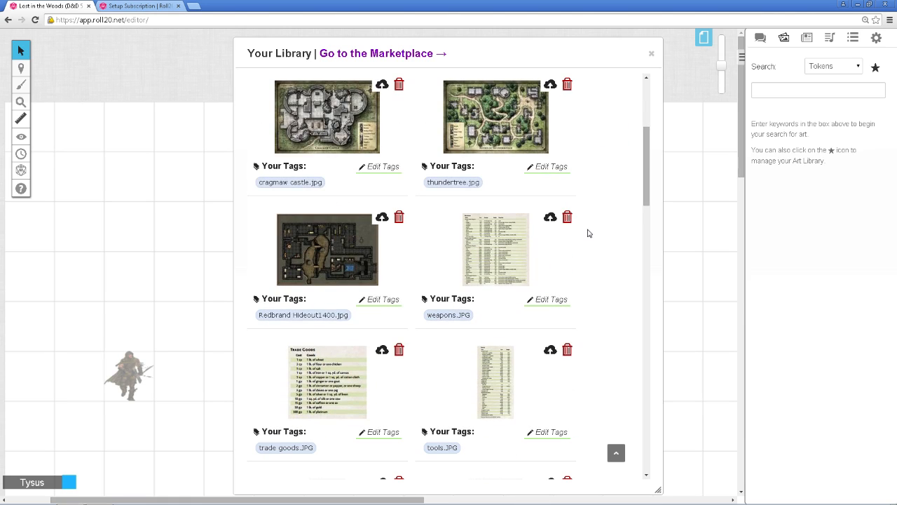
scroll(588, 233, "up", 5)
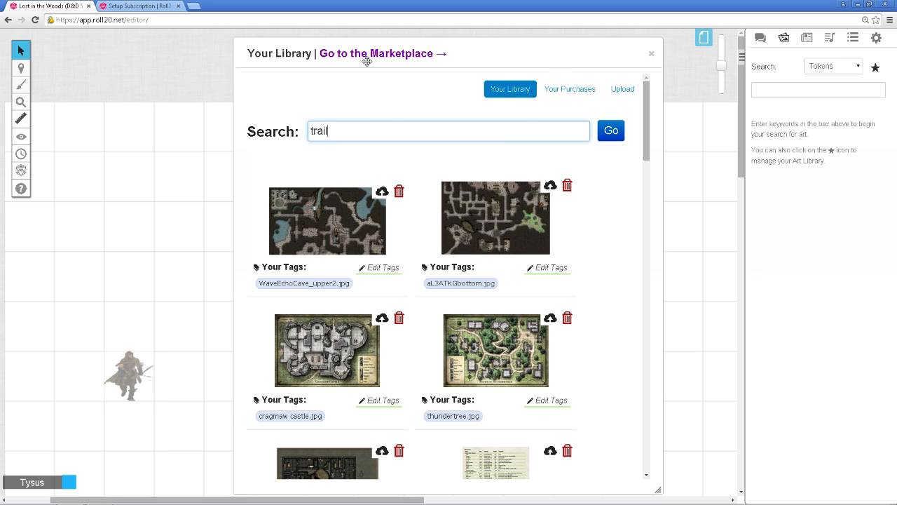
Go to the Roll20 Marketplace in a new tab and look through its featured sets, premium assets and free assets
left_click(404, 55)
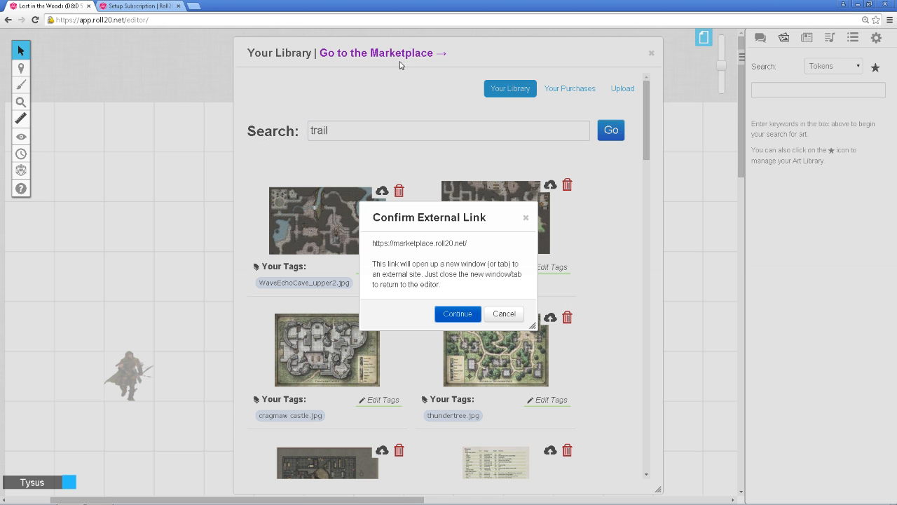
left_click(462, 314)
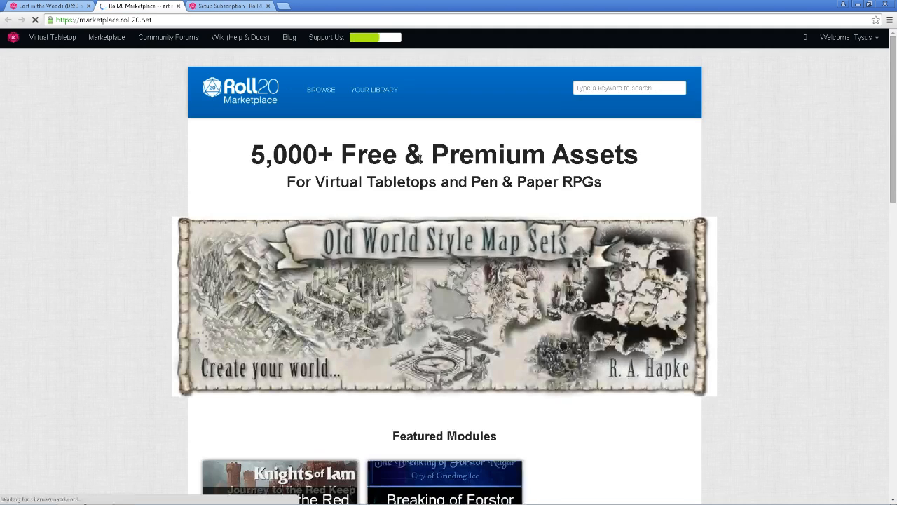
scroll(534, 279, "down", 3)
scroll(534, 279, "down", 1)
scroll(533, 279, "down", 3)
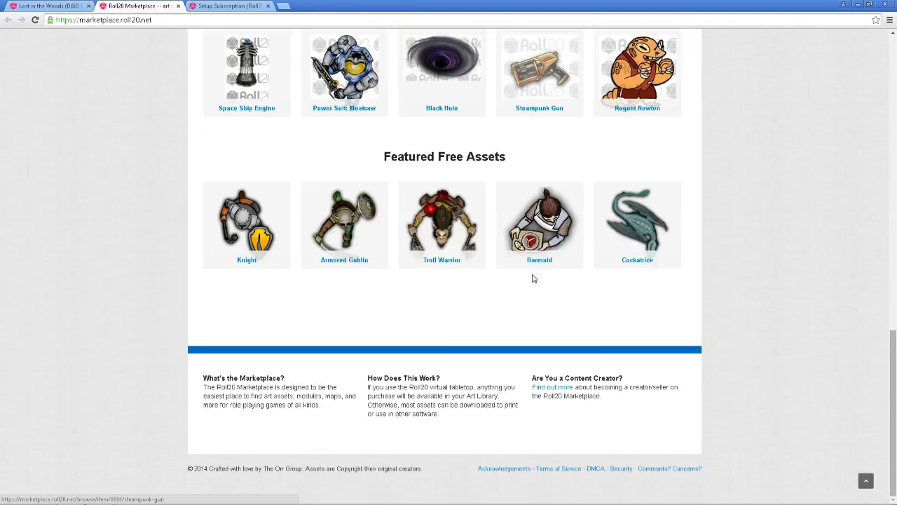
scroll(532, 278, "up", 5)
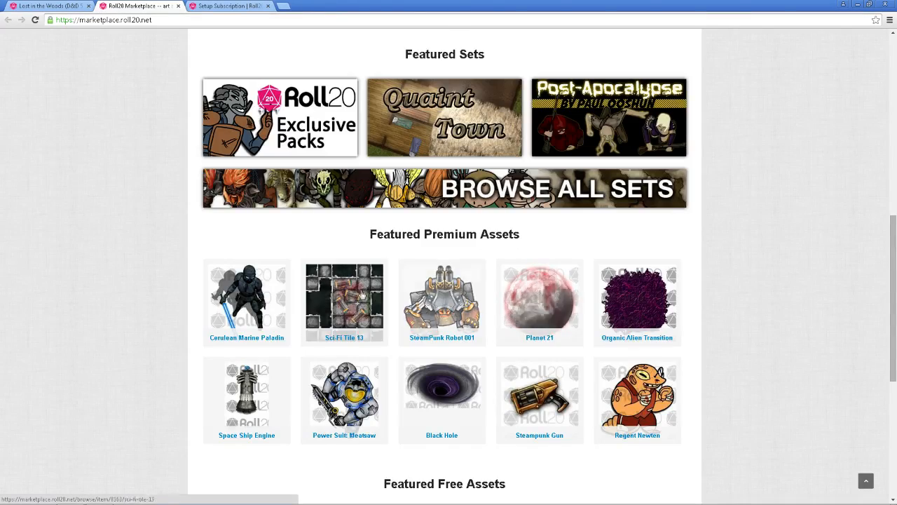
scroll(435, 282, "down", 4)
scroll(333, 282, "up", 2)
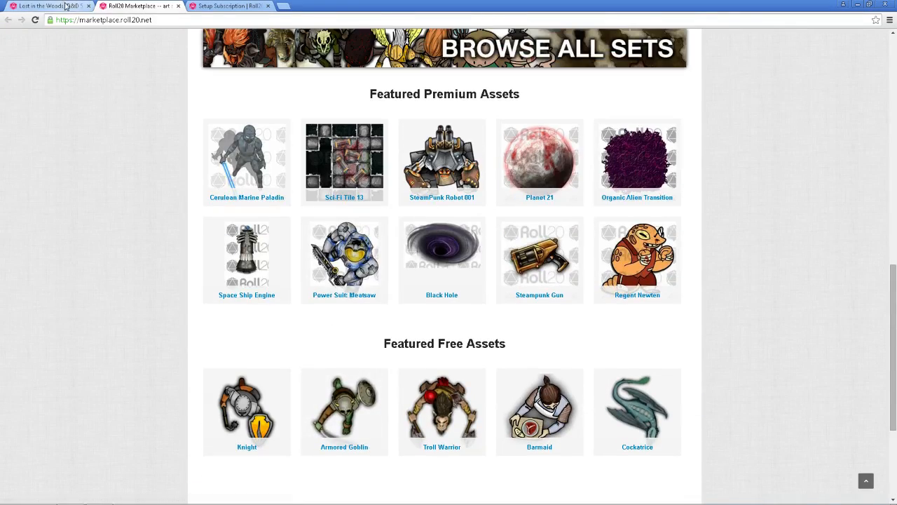
Return to the campaign tab, close the art library and set the art search to cover Everything
left_click(65, 6)
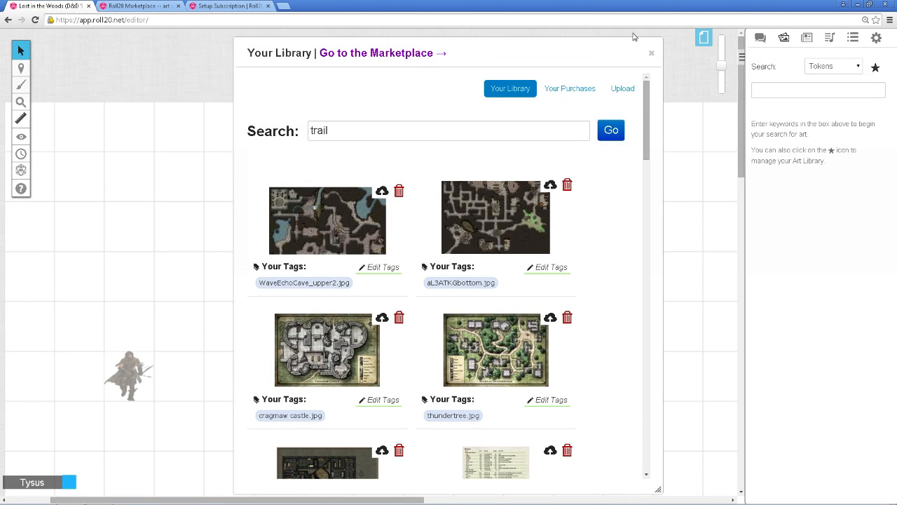
left_click(651, 54)
left_click(848, 67)
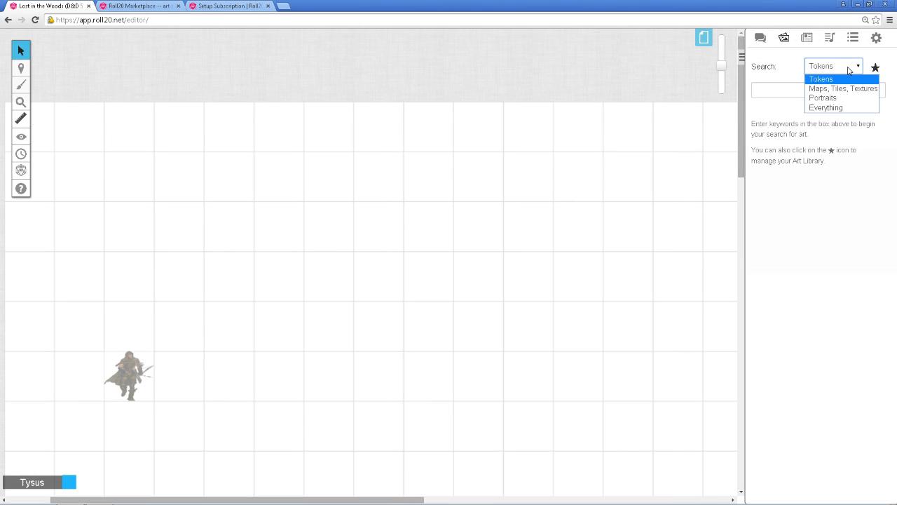
left_click(832, 108)
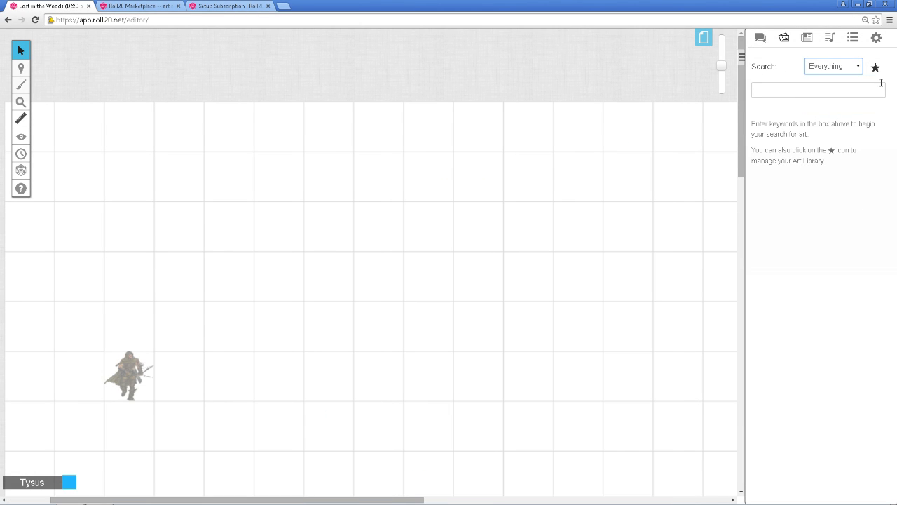
Search the art for "trail" and look through the marketplace and web results
left_click(801, 87)
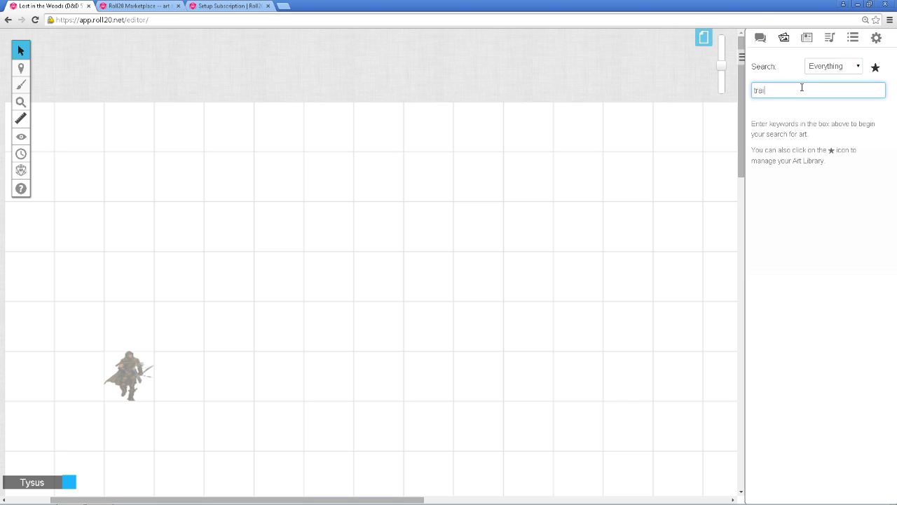
key("Return")
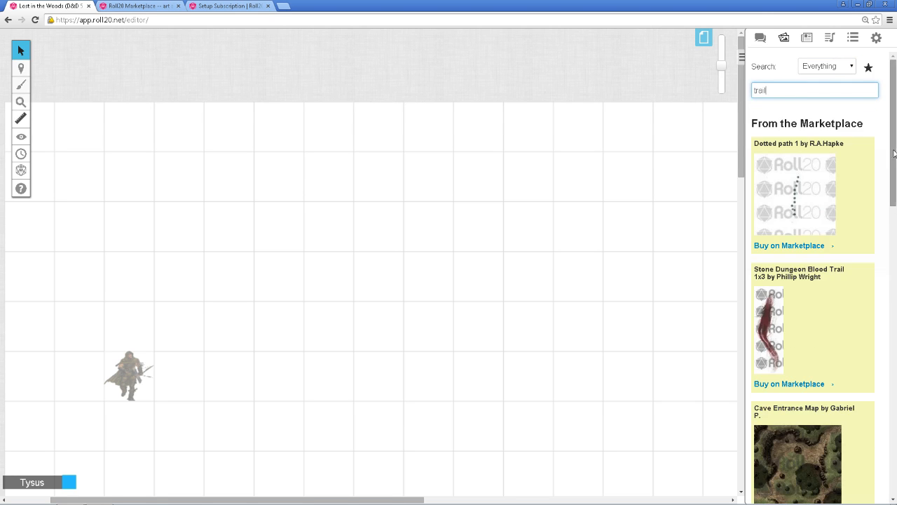
scroll(869, 281, "down", 3)
scroll(813, 281, "down", 5)
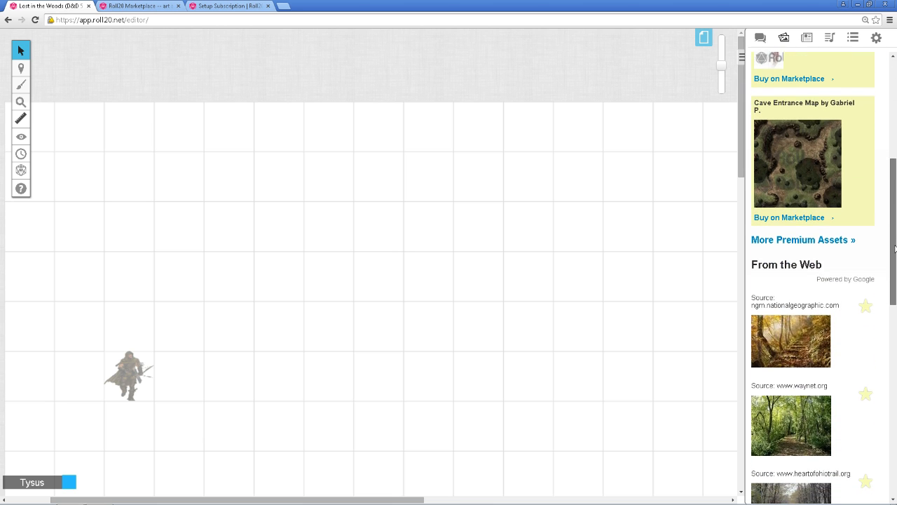
scroll(813, 281, "down", 3)
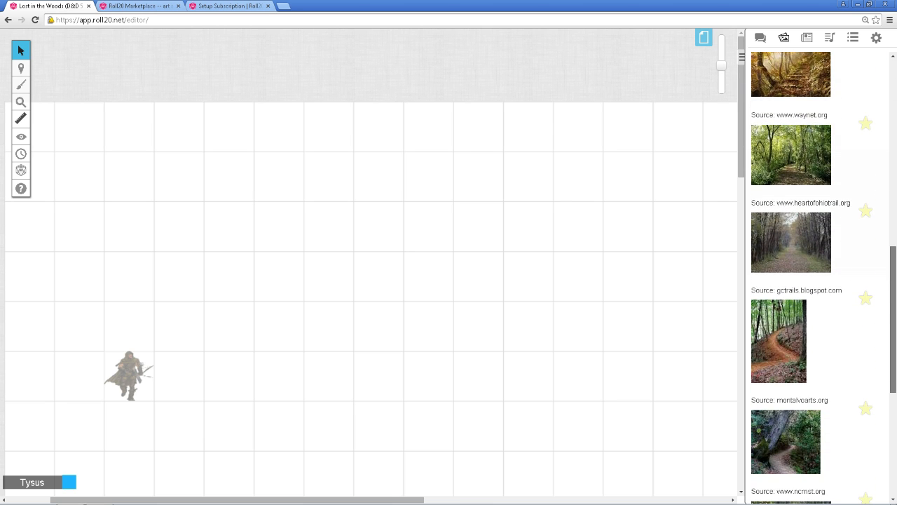
scroll(883, 337, "down", 6)
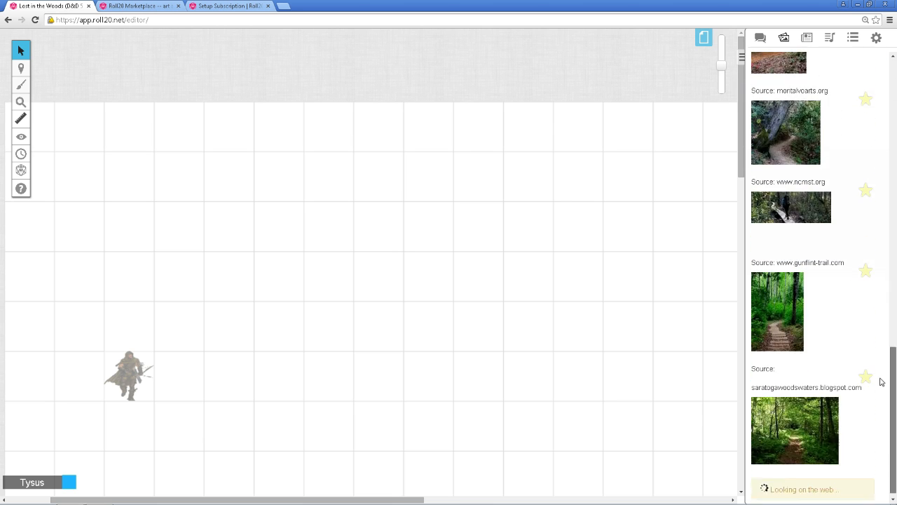
scroll(893, 392, "down", 10)
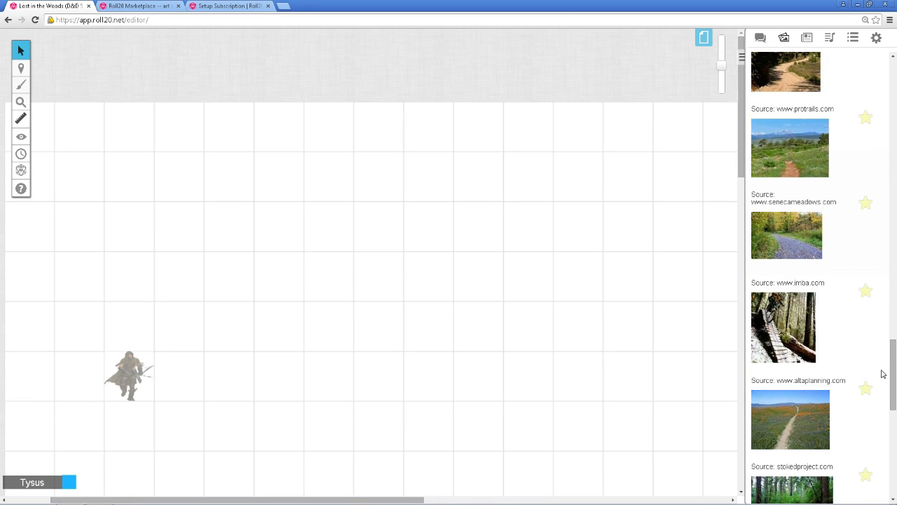
left_click_drag(894, 361, 892, 140)
Change the art search to "trail map" and look through the marketplace and web results
left_click(818, 93)
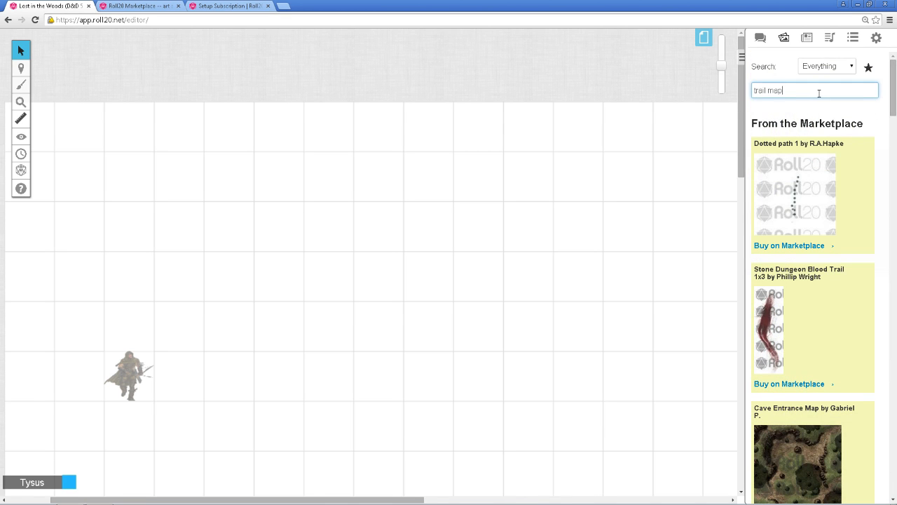
key("Return")
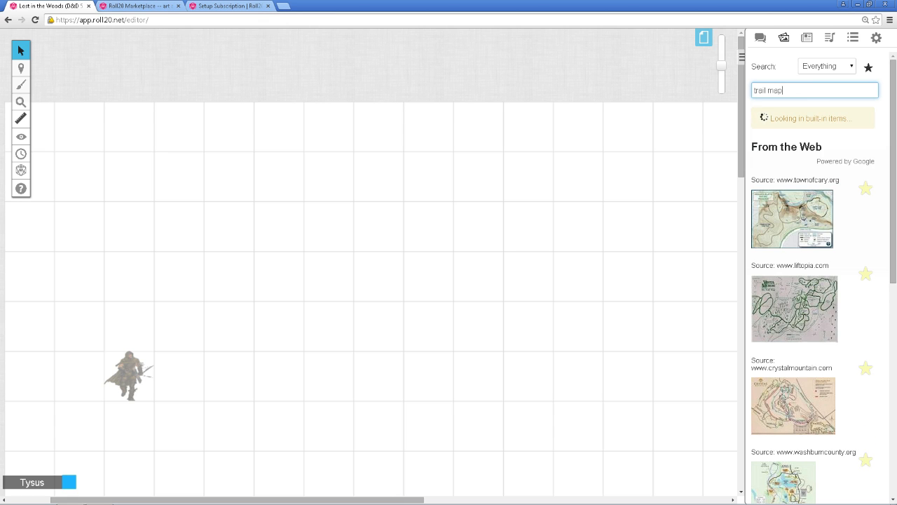
scroll(777, 247, "down", 10)
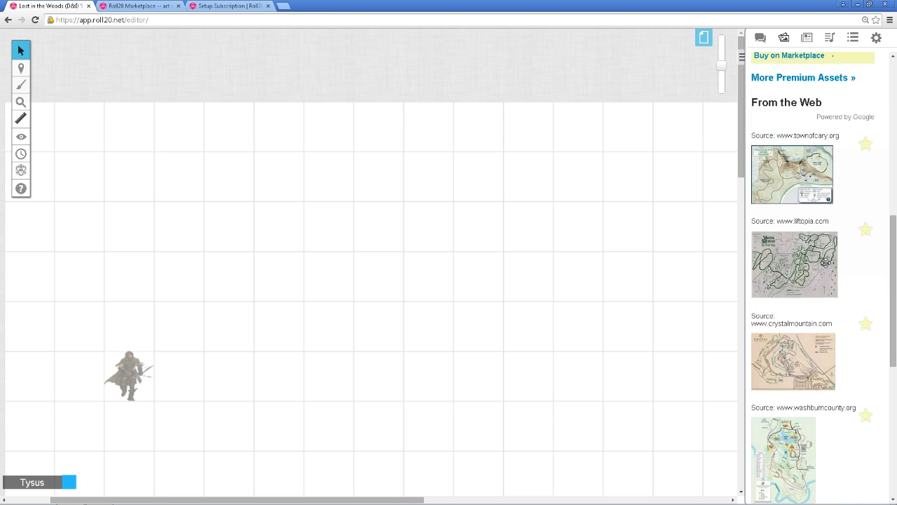
scroll(844, 314, "down", 10)
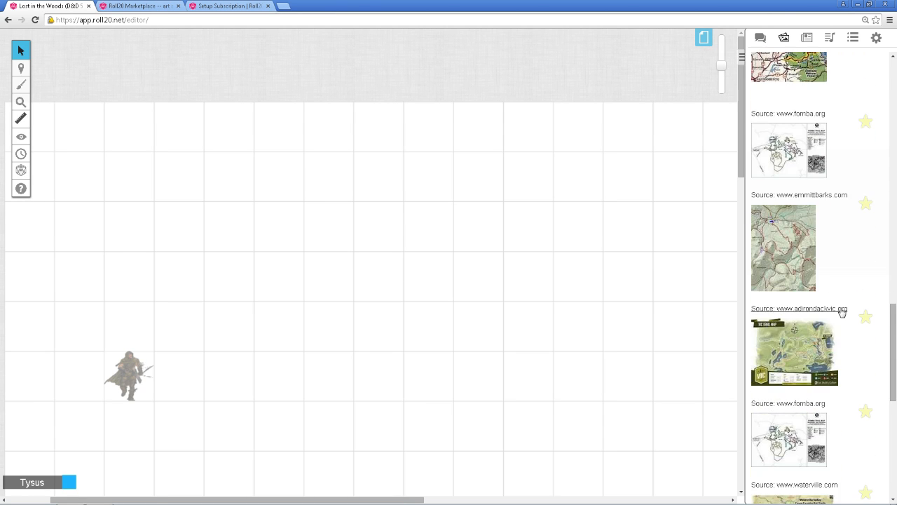
scroll(831, 407, "down", 2)
scroll(827, 407, "up", 15)
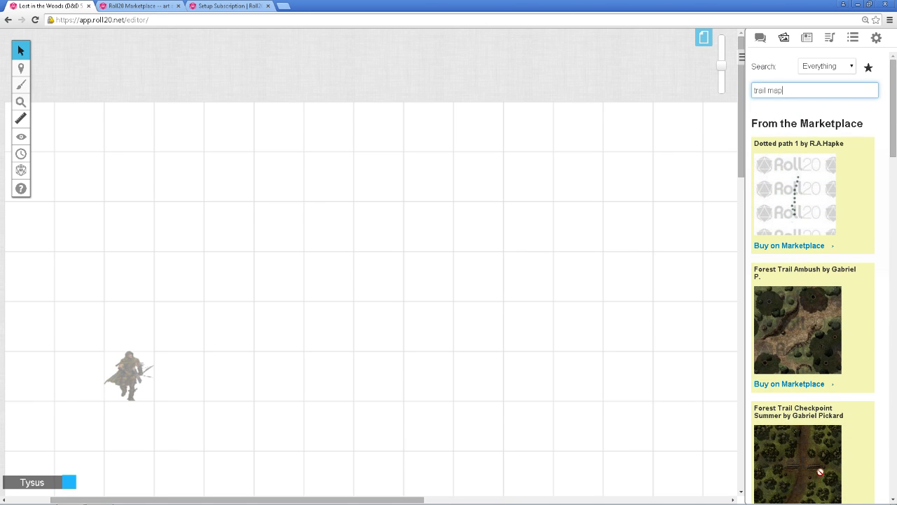
scroll(798, 462, "down", 2)
scroll(820, 337, "up", 2)
Find Cragmaw.JPG in the personal art library, place it on the map page and close the library
left_click(870, 66)
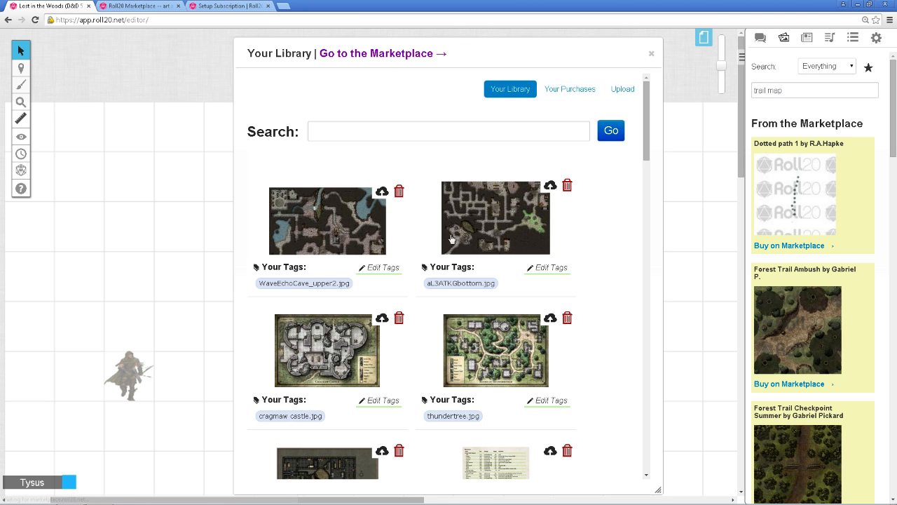
scroll(465, 239, "down", 3)
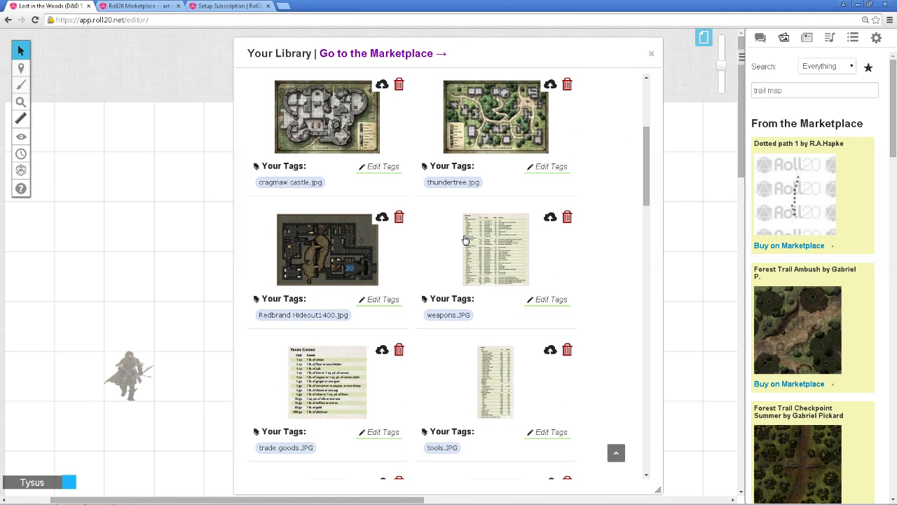
scroll(465, 239, "up", 1)
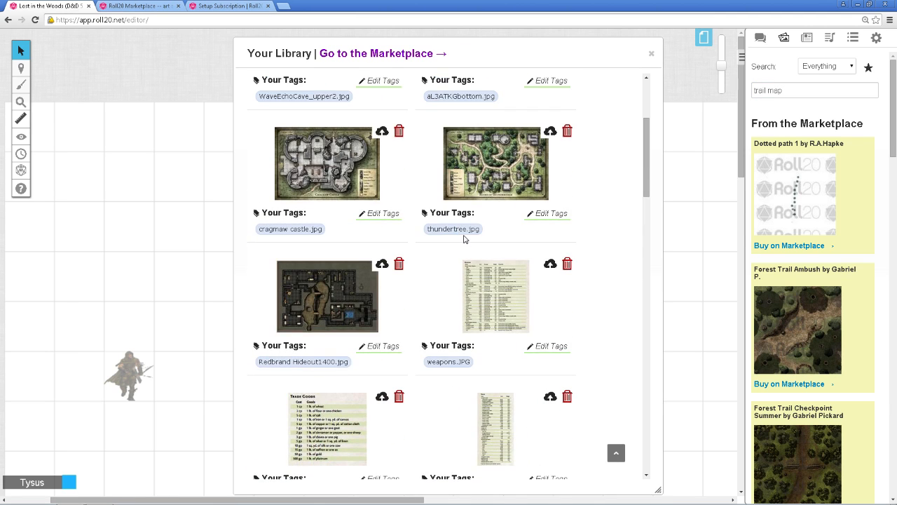
scroll(484, 277, "down", 10)
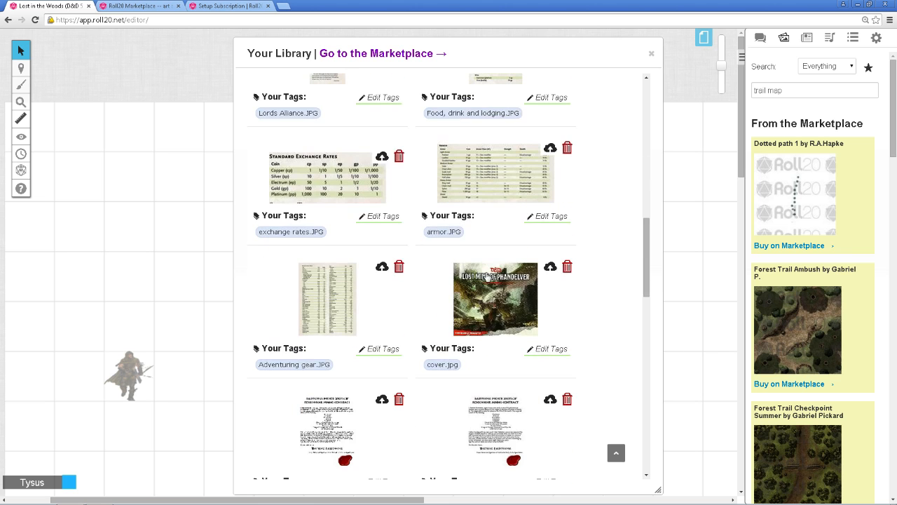
scroll(487, 275, "down", 3)
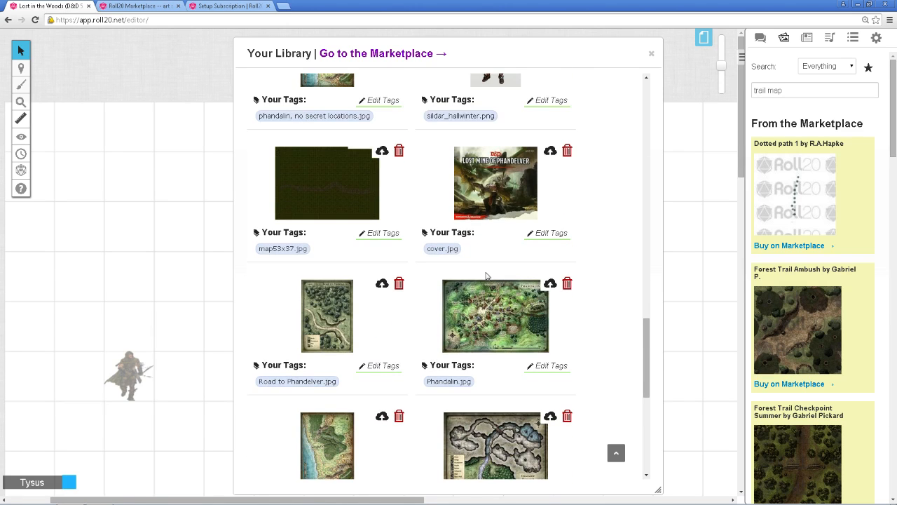
scroll(487, 275, "down", 2)
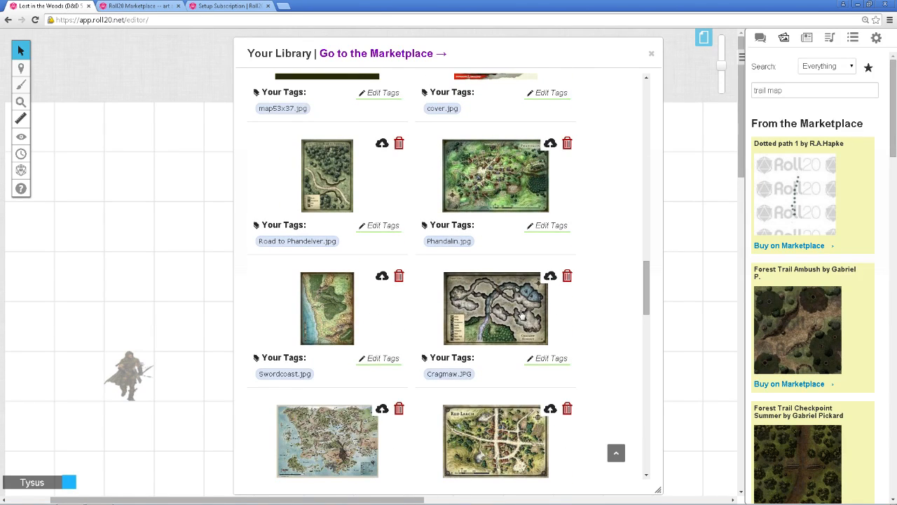
left_click_drag(535, 311, 330, 310)
left_click(652, 55)
Enlarge the placed Cragmaw Hideout map to about 14 by 10 squares, shifting it about two squares left along the way
scroll(433, 390, "down", 2)
scroll(437, 377, "up", 2)
mouse_move(724, 66)
left_mouse_down()
mouse_move(718, 88)
mouse_move(716, 74)
left_mouse_up()
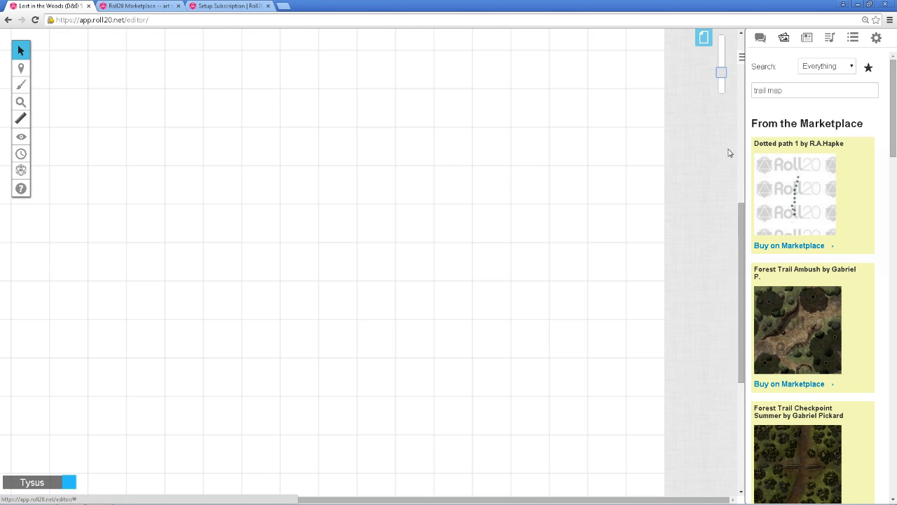
left_click_drag(739, 223, 756, 97)
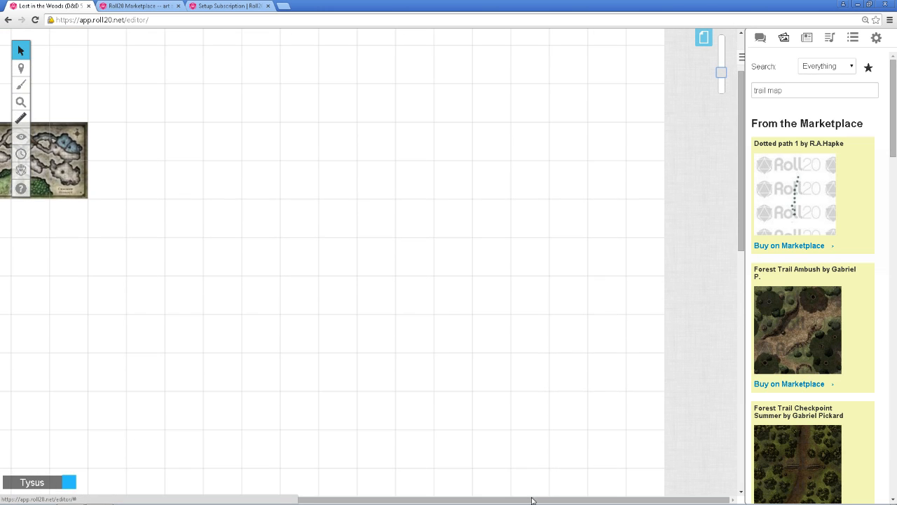
left_click_drag(721, 72, 714, 111)
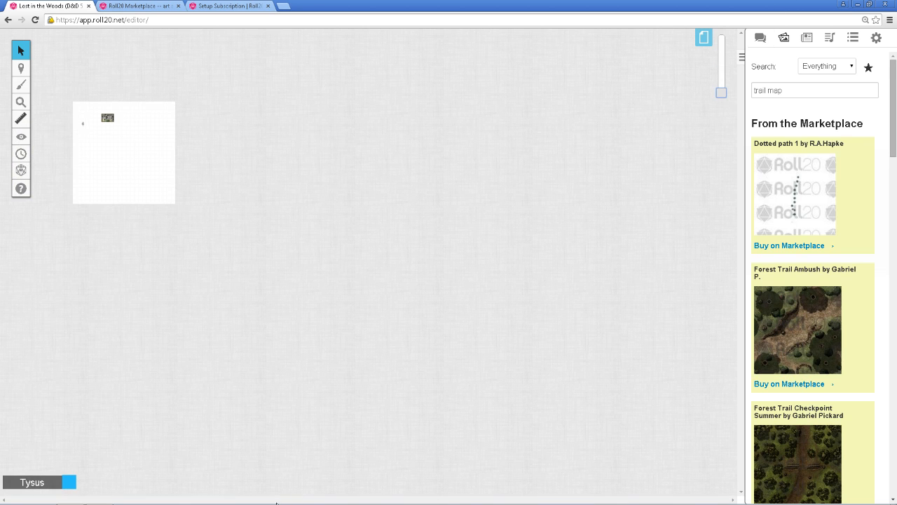
left_click_drag(722, 92, 723, 71)
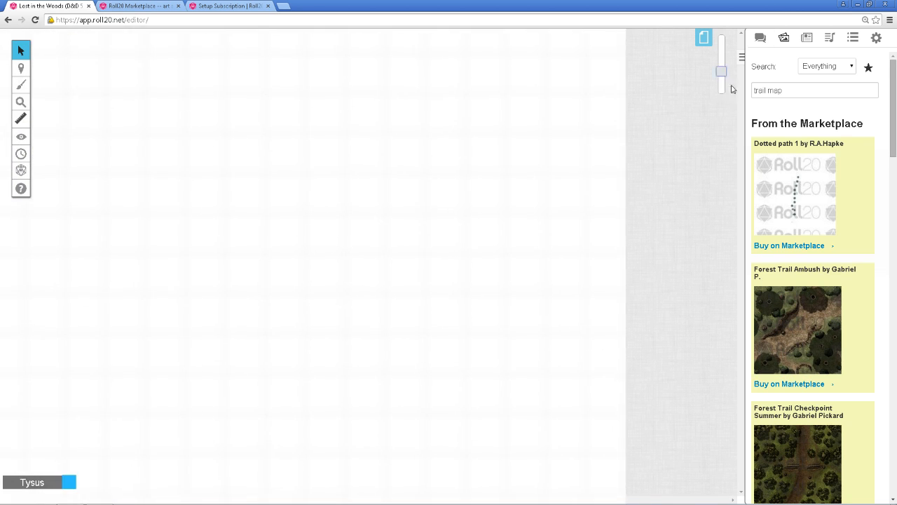
left_click_drag(740, 315, 764, 107)
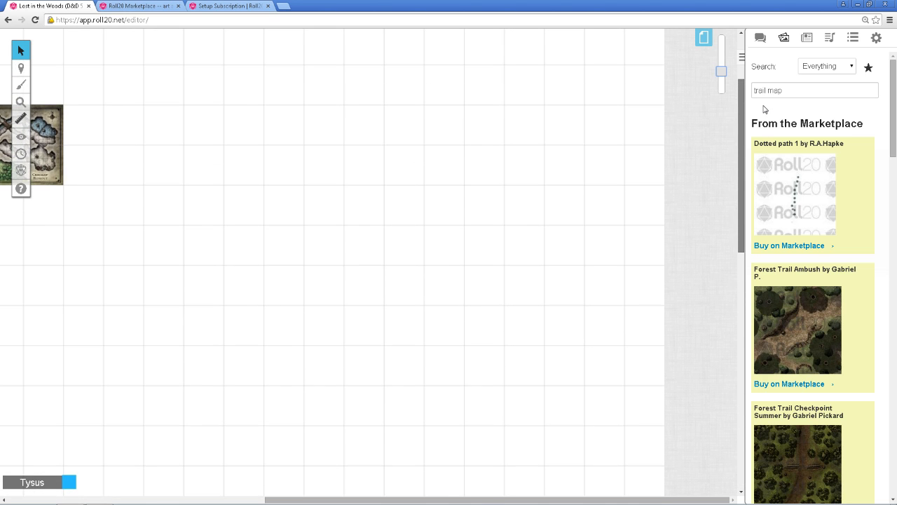
left_click_drag(478, 500, 212, 477)
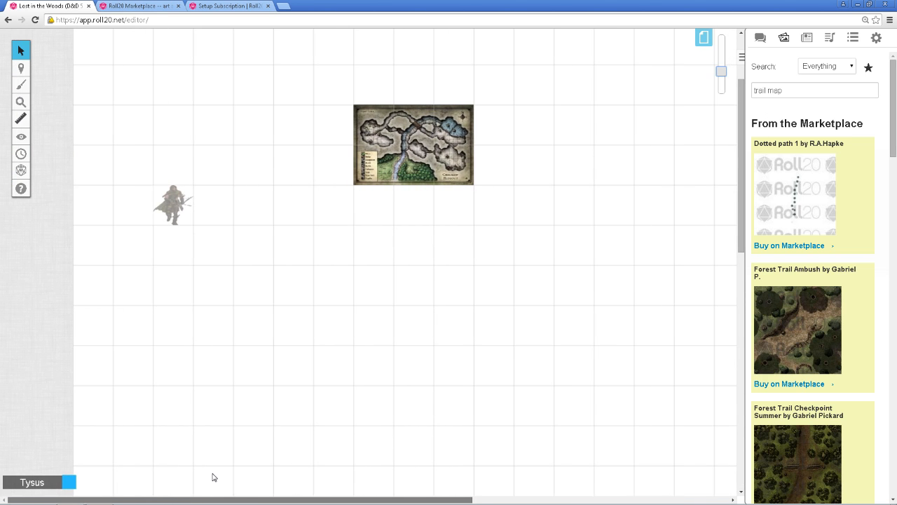
left_click(429, 142)
left_click_drag(481, 196, 639, 443)
left_click_drag(451, 283, 370, 282)
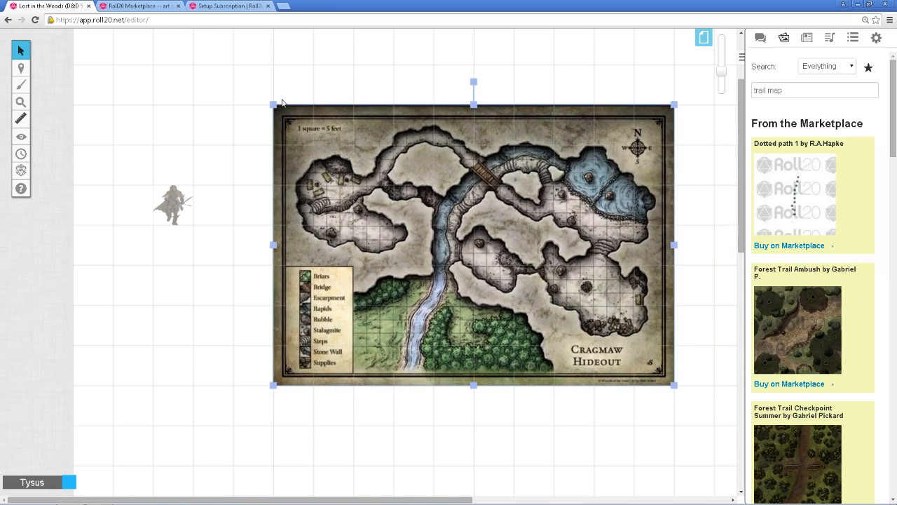
left_click_drag(273, 104, 113, 28)
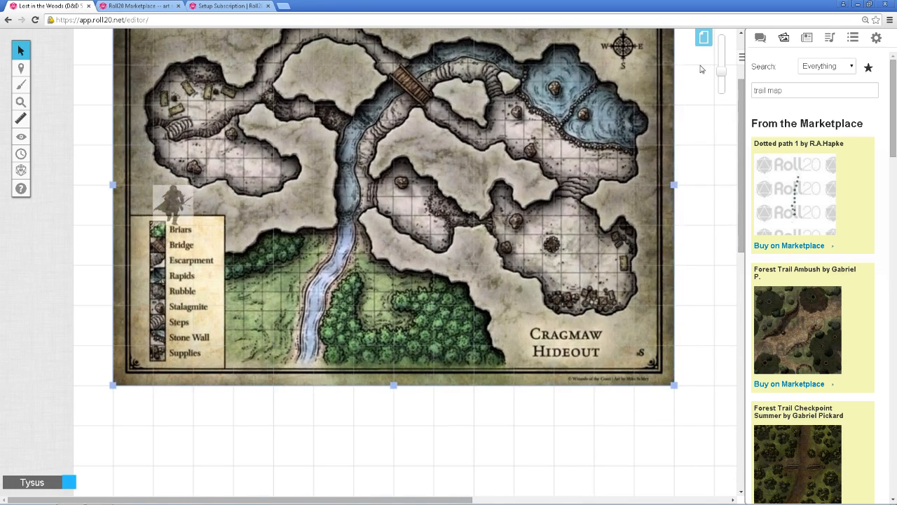
Stretch the Cragmaw Hideout map about five squares at its right edge and about three squares at its lower edge
left_click_drag(741, 151, 735, 131)
left_click_drag(674, 241, 707, 252)
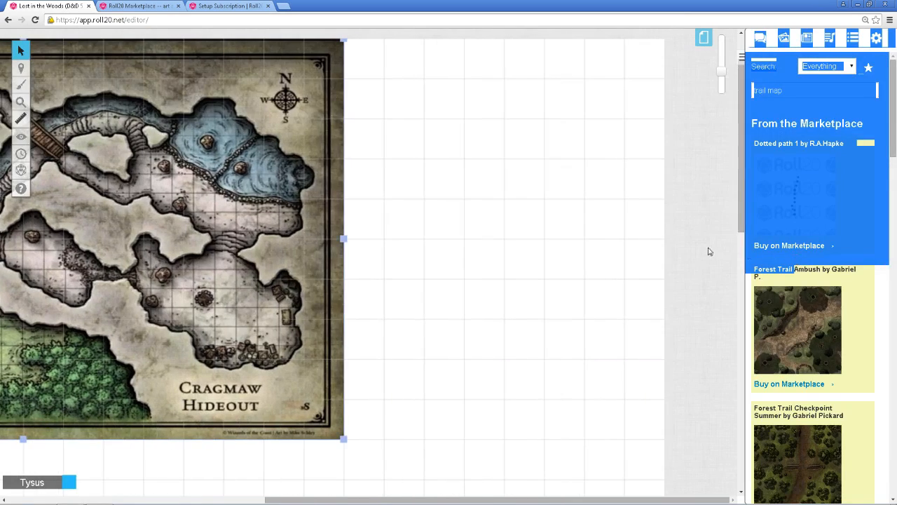
left_click_drag(344, 240, 544, 240)
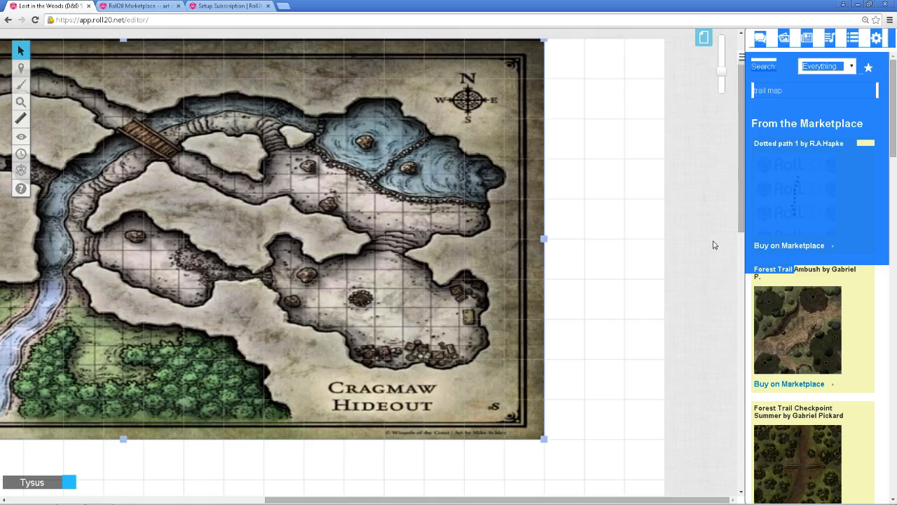
left_click_drag(741, 198, 741, 220)
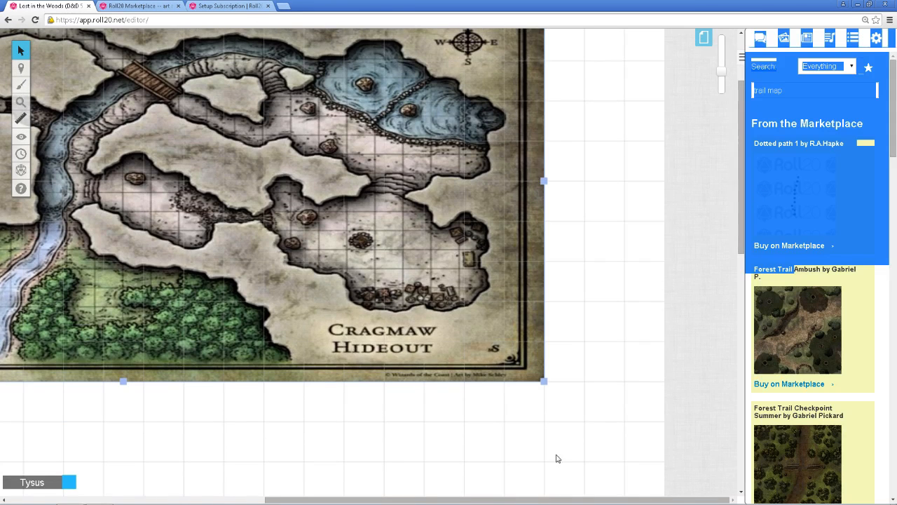
left_click_drag(568, 501, 387, 491)
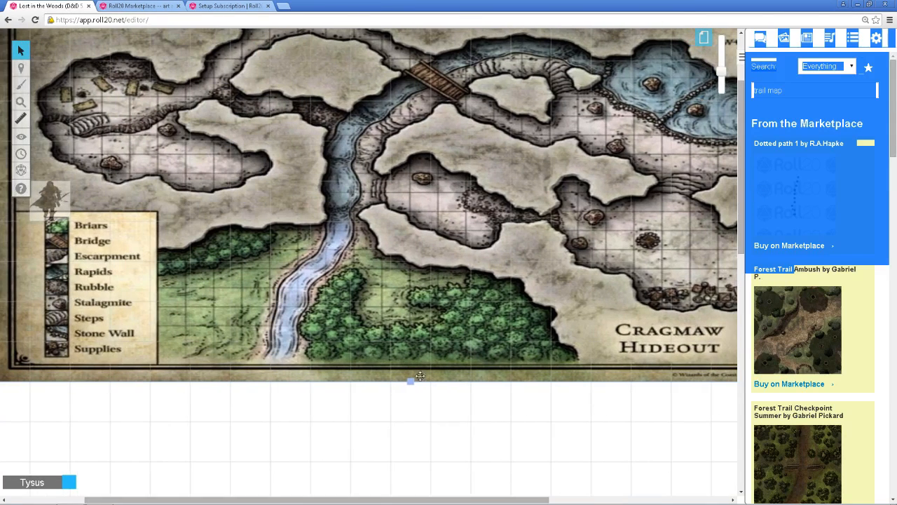
left_click_drag(410, 382, 432, 504)
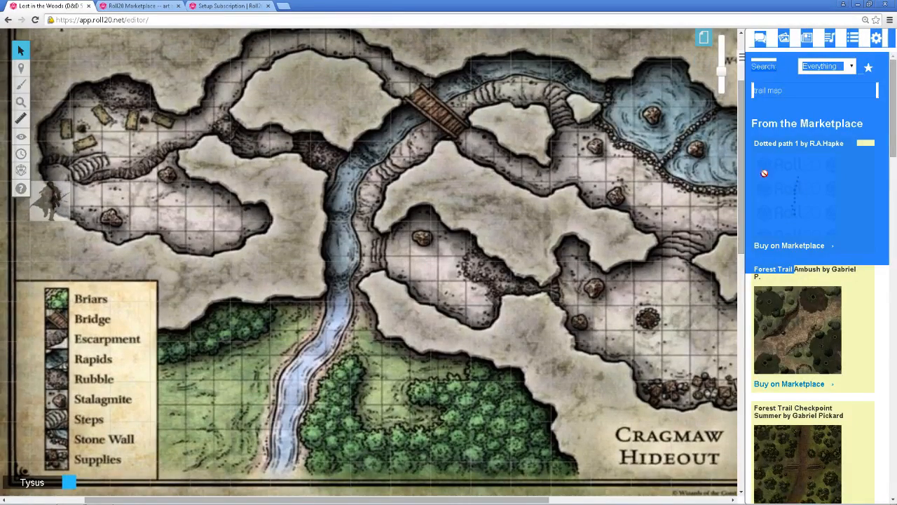
left_click_drag(741, 225, 710, 227)
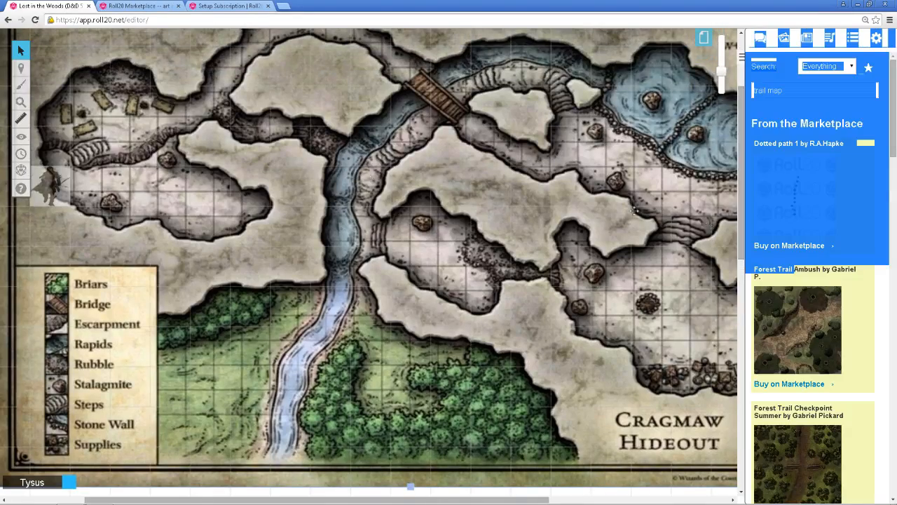
scroll(281, 210, "up", 3)
scroll(238, 210, "down", 3)
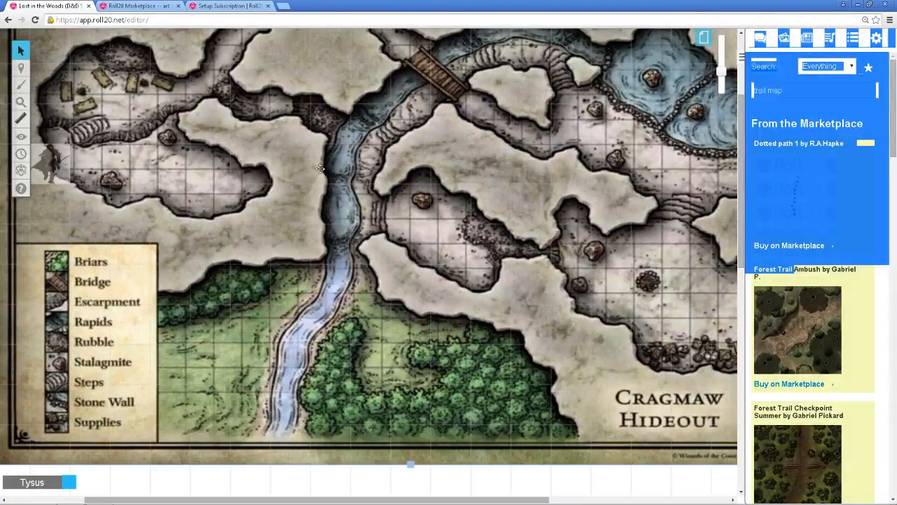
Compare the Cragmaw Hideout map's printed grid with the page grid up close around the stream, cave and forest
left_click_drag(721, 71, 729, 29)
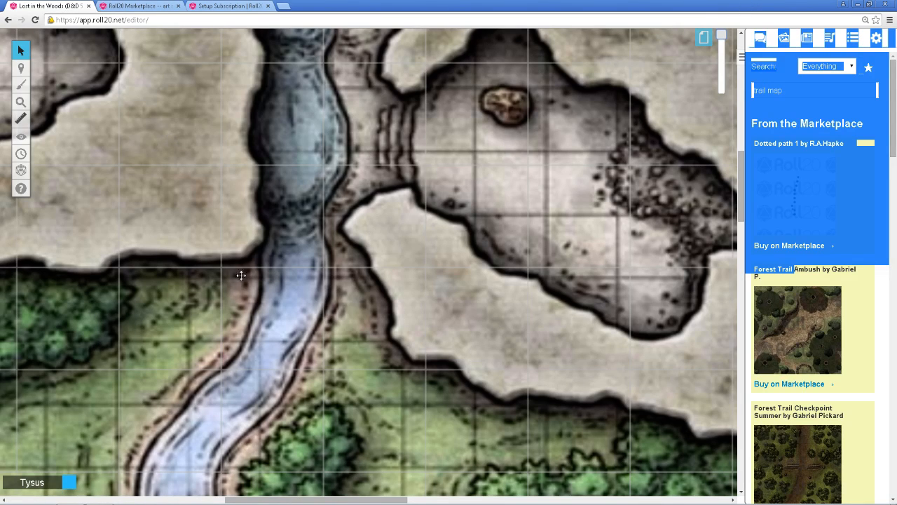
scroll(509, 196, "down", 5)
scroll(531, 293, "up", 5)
scroll(531, 291, "down", 3)
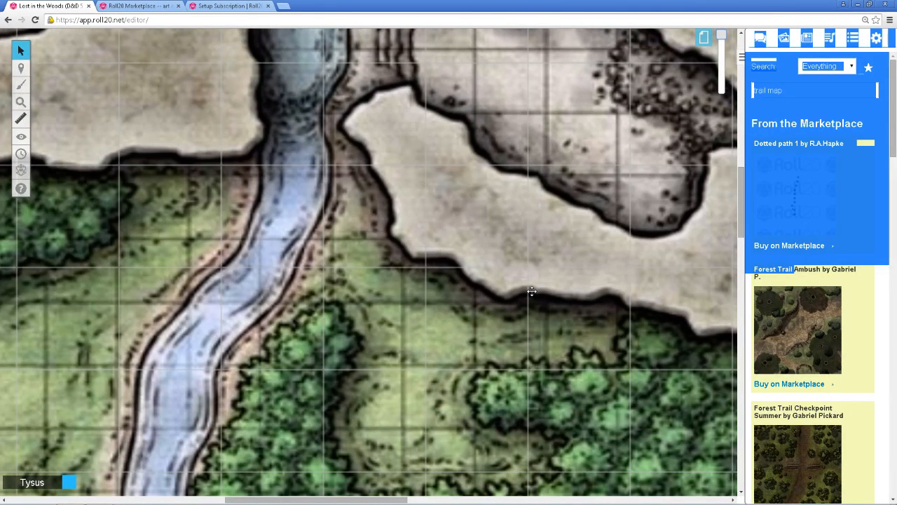
scroll(531, 291, "up", 4)
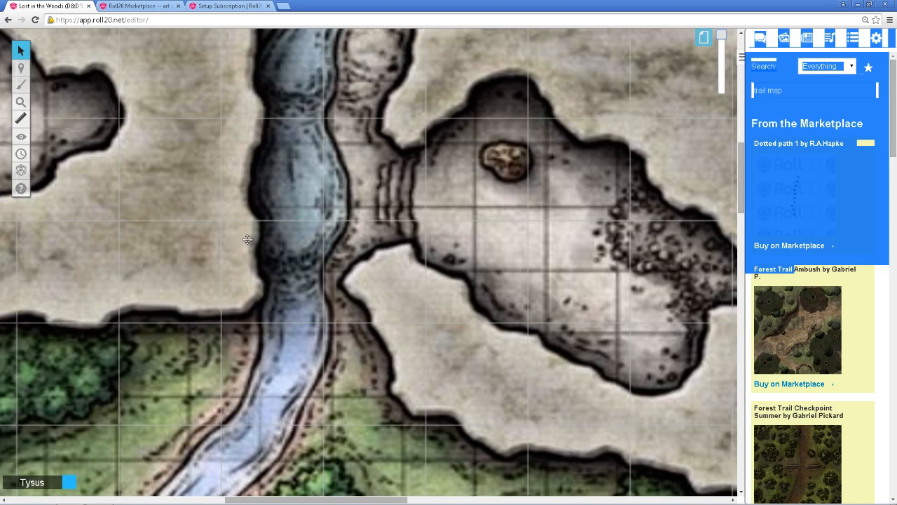
scroll(267, 235, "down", 6)
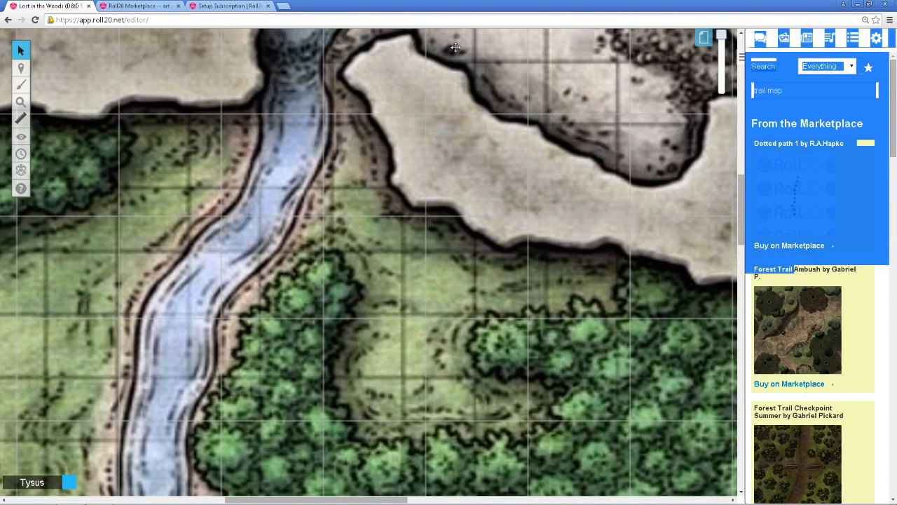
mouse_move(27, 145)
mouse_move(20, 50)
left_click(46, 47)
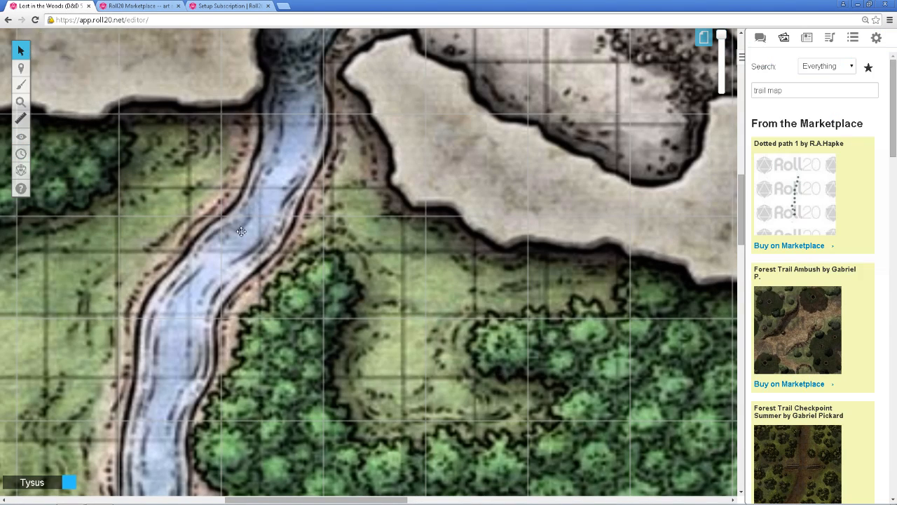
Start Align to Grid for the Cragmaw Hideout map and mark a box of 3 x 3 printed cells on the grass beside the legend
right_click(299, 269)
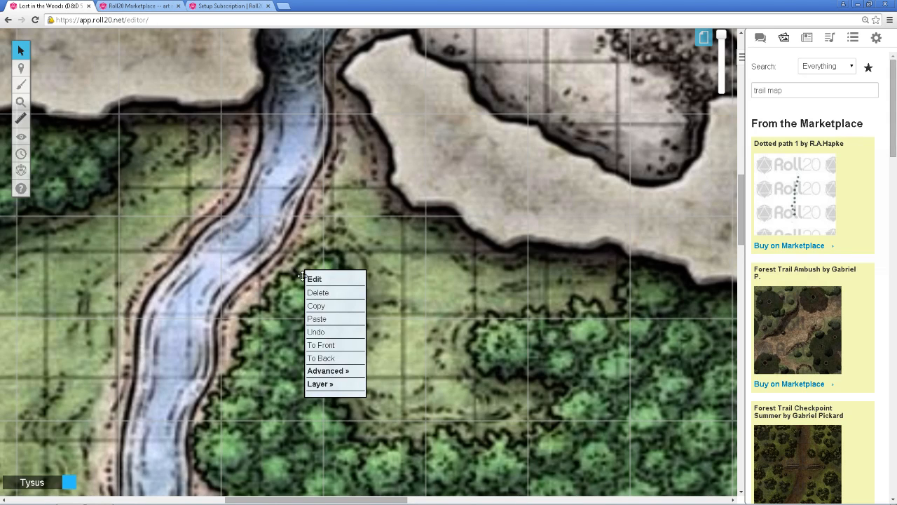
mouse_move(321, 376)
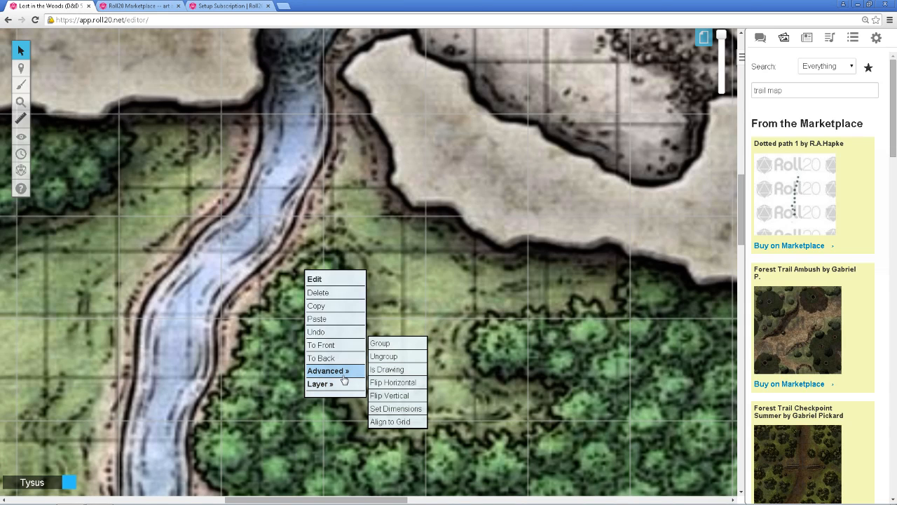
left_click(390, 421)
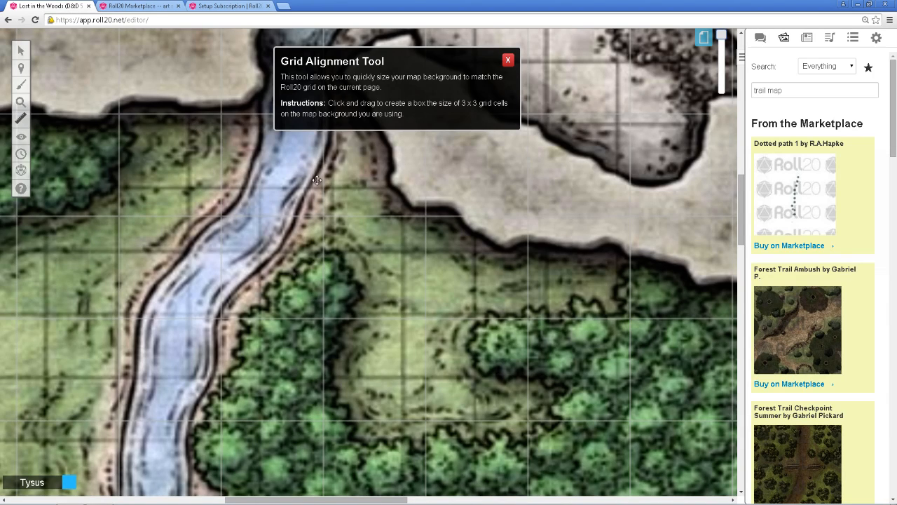
scroll(583, 331, "down", 5)
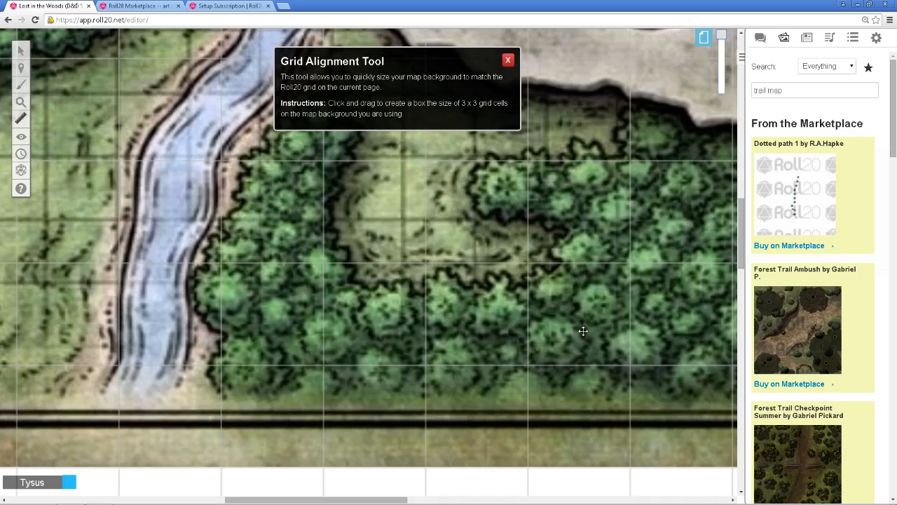
mouse_move(382, 502)
left_click_drag(295, 502, 212, 499)
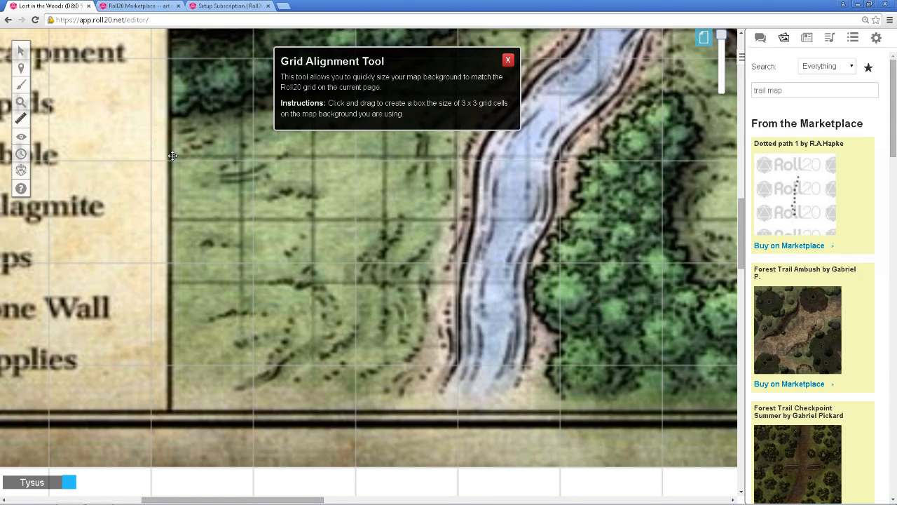
left_click_drag(173, 158, 381, 370)
left_click_drag(382, 370, 383, 369)
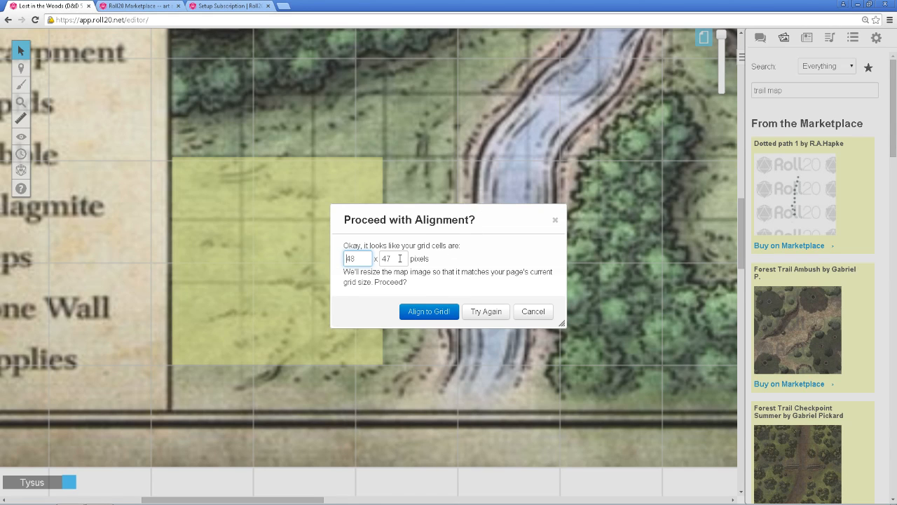
Set the grid cell height to 48 pixels, making the cells 48 x 48, and align the map to the page grid
left_click(399, 258)
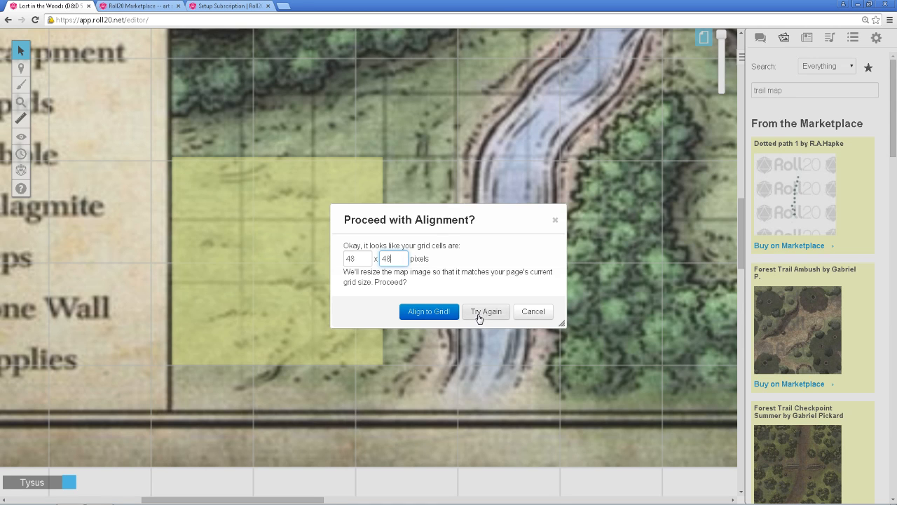
left_click(428, 313)
left_click_drag(428, 314, 391, 337)
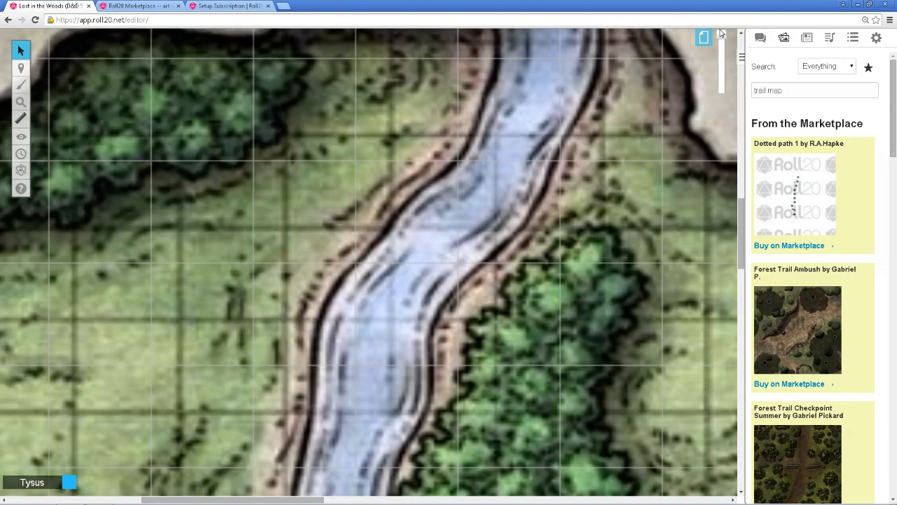
Reposition the resized Cragmaw Hideout map on the page grid, moving it about eight squares left and four squares down
left_click_drag(725, 40, 721, 81)
left_click_drag(331, 248, 388, 262)
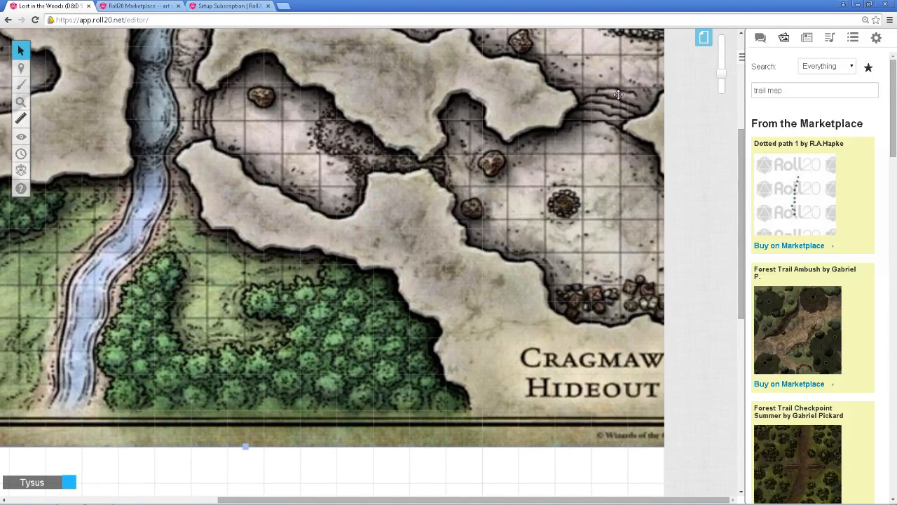
left_click_drag(328, 242, 316, 216)
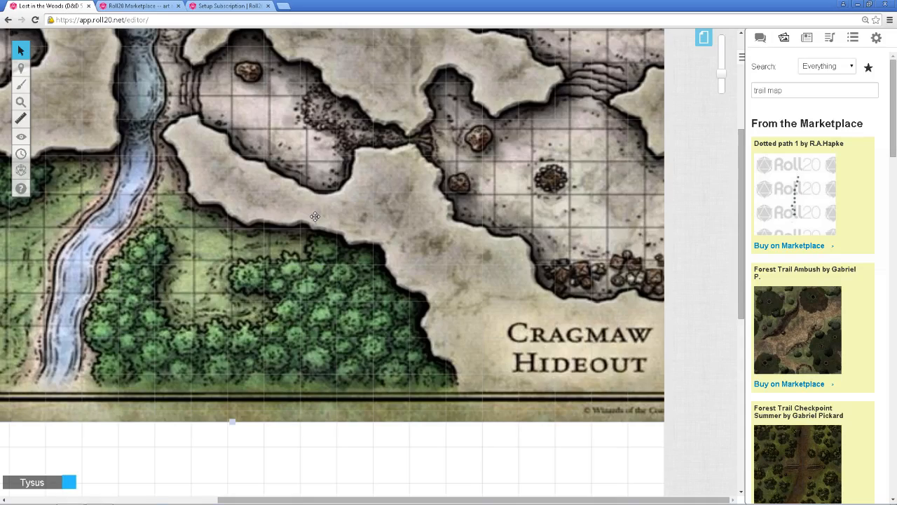
left_click_drag(315, 216, 92, 367)
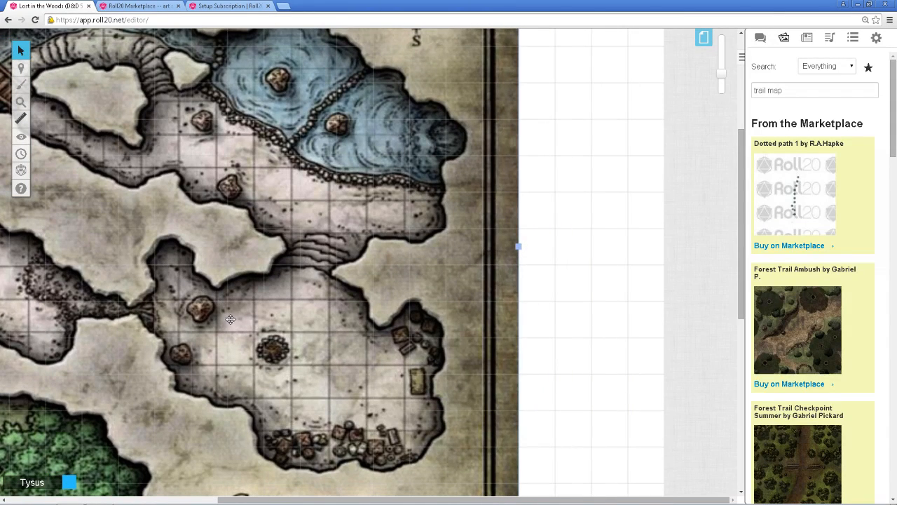
Use Align to Grid to resize the cave map, marking the 3 x 3 cells around the fire pit as 73 x 63 pixel cells
left_click_drag(722, 73, 721, 50)
scroll(741, 231, "down", 2)
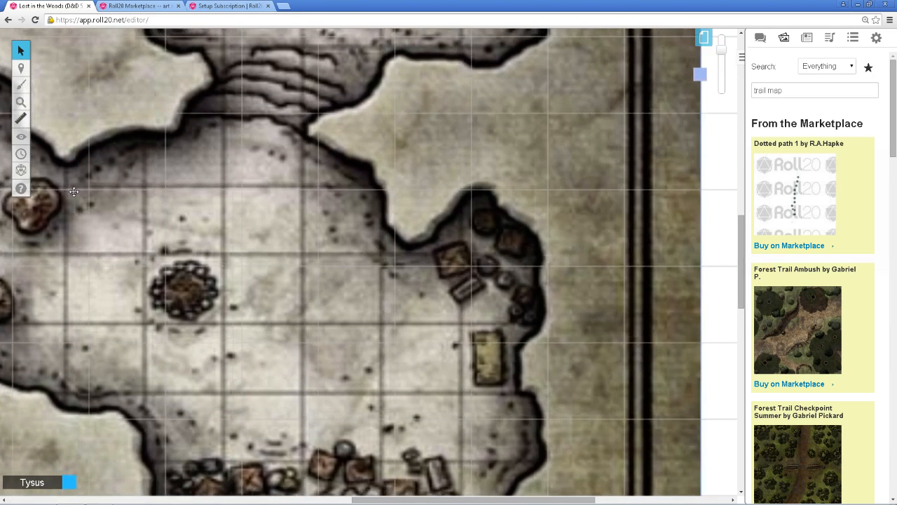
right_click(86, 201)
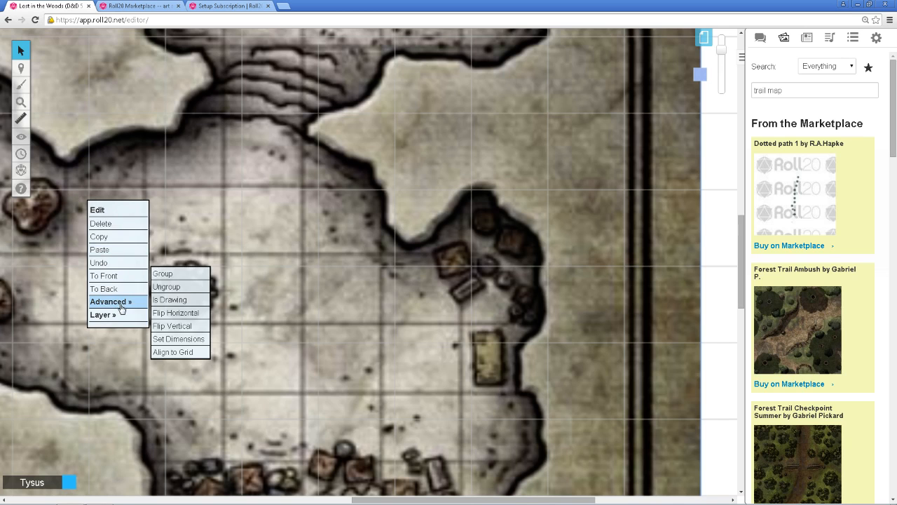
mouse_move(139, 308)
left_click(178, 352)
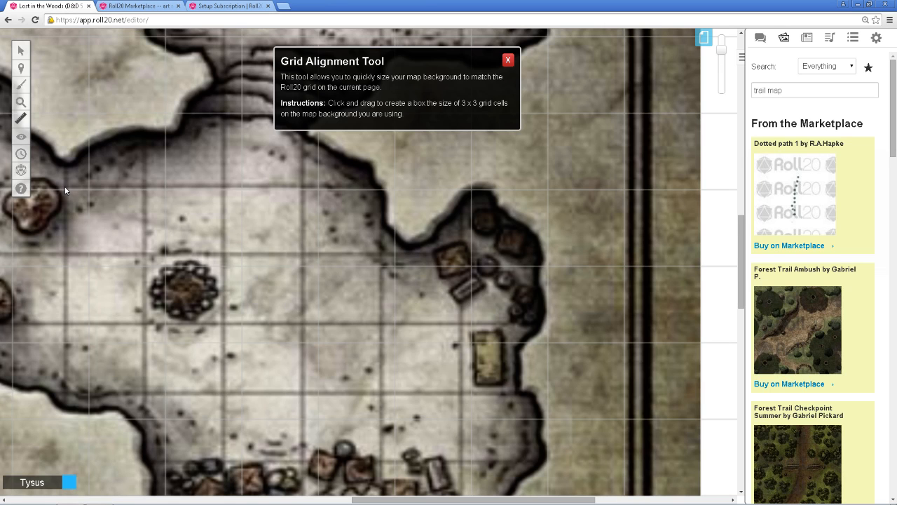
mouse_move(65, 187)
left_mouse_down()
mouse_move(144, 223)
mouse_move(64, 190)
left_mouse_up()
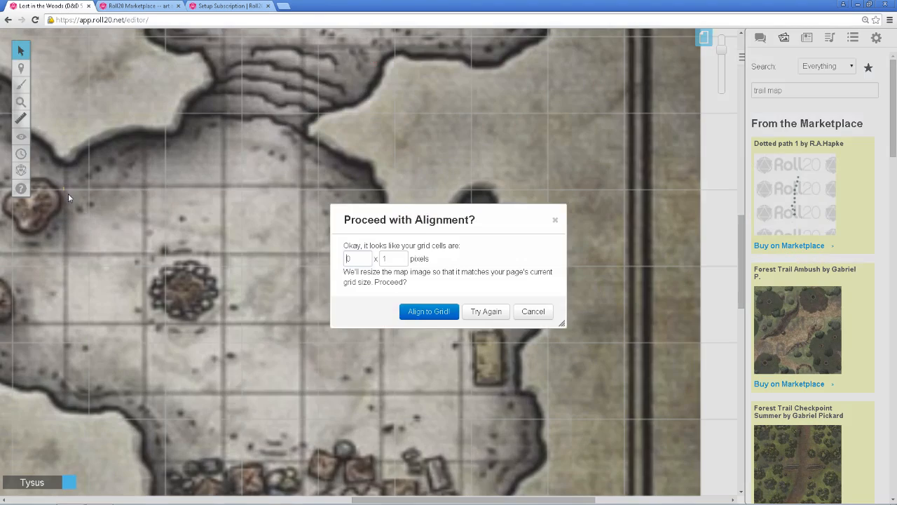
left_click(486, 313)
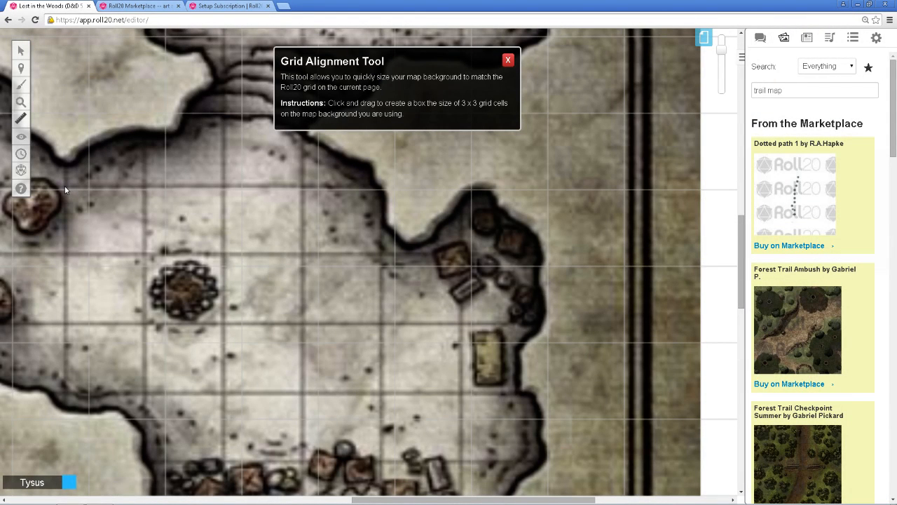
left_click_drag(65, 187, 304, 395)
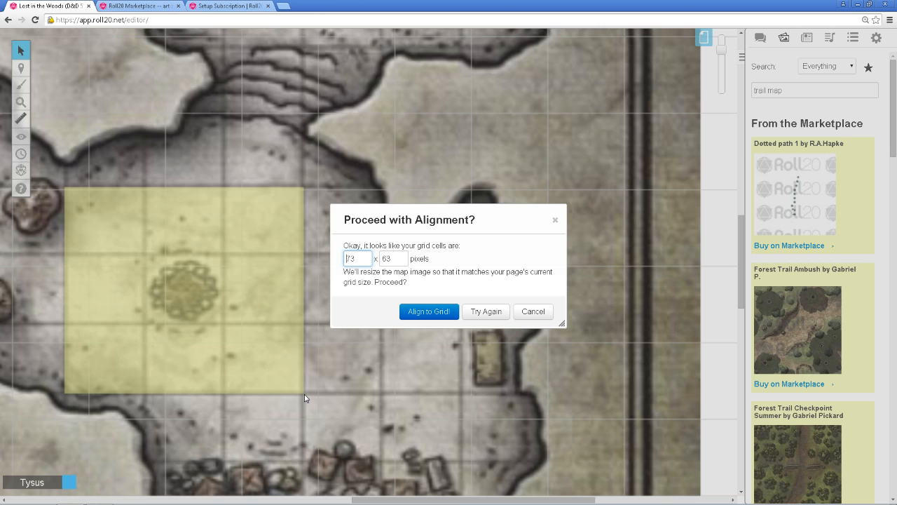
left_click(445, 313)
Shift the resized cave map across the page to match its printed squares with the page grid
left_click_drag(264, 323, 268, 312)
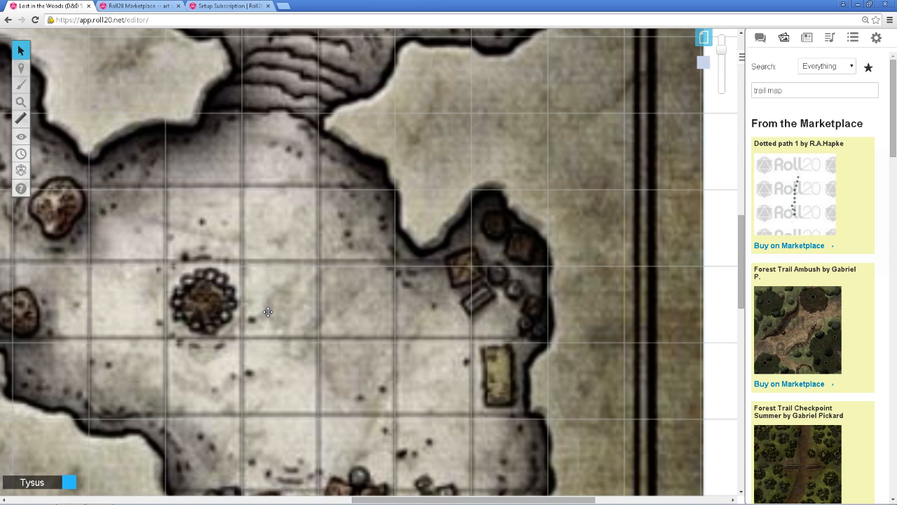
left_click_drag(267, 312, 268, 317)
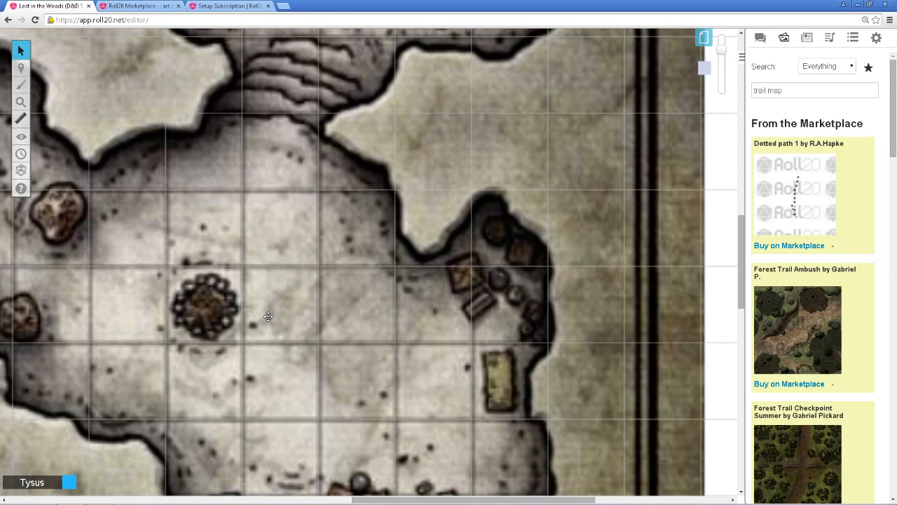
left_click_drag(269, 317, 393, 265)
scroll(393, 265, "down", 2)
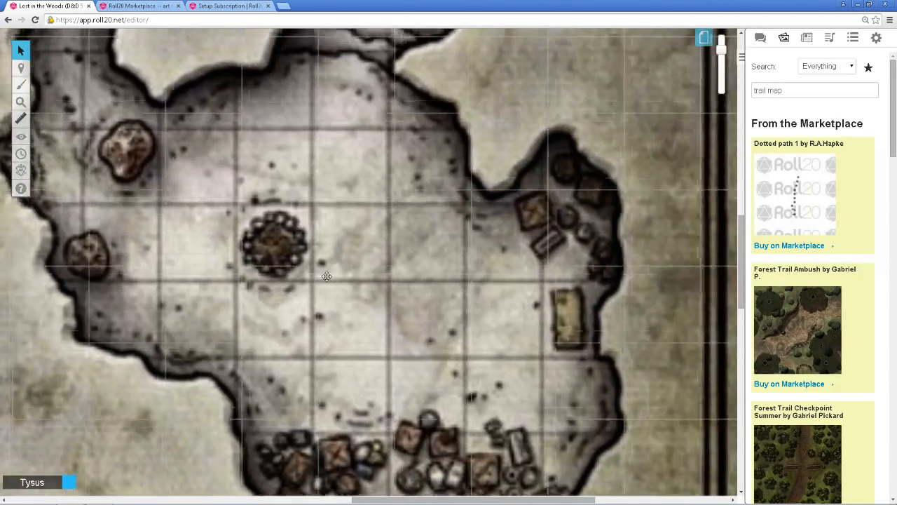
Move the whole cave map so its left edge sits flush with the left edge of the page
scroll(375, 358, "up", 2)
scroll(374, 356, "down", 2)
scroll(375, 357, "up", 2)
left_click_drag(722, 50, 726, 90)
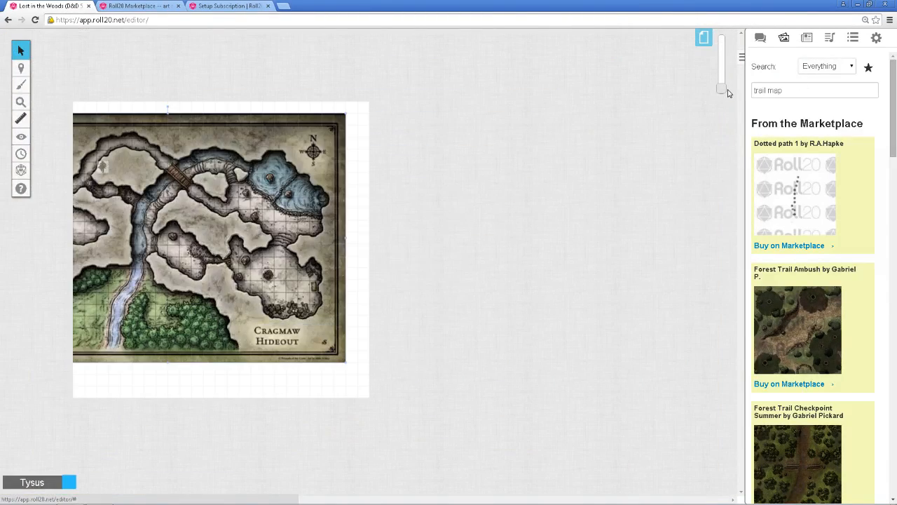
left_click_drag(232, 183, 323, 240)
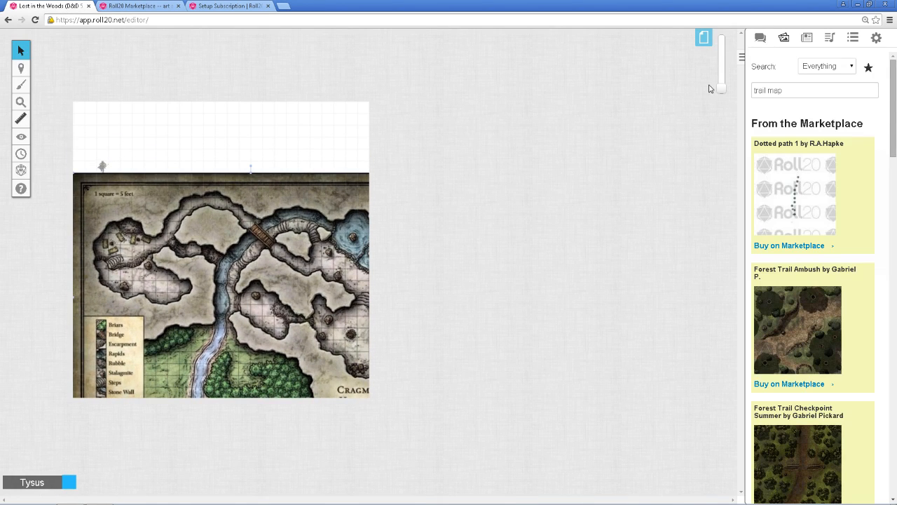
Set the Start page's size to 30 by 30 units in its page settings
left_click(704, 37)
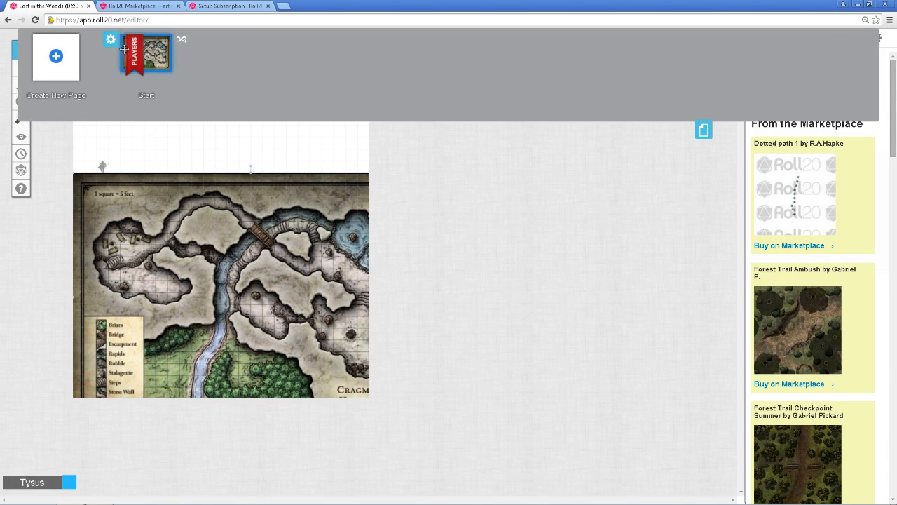
left_click(111, 41)
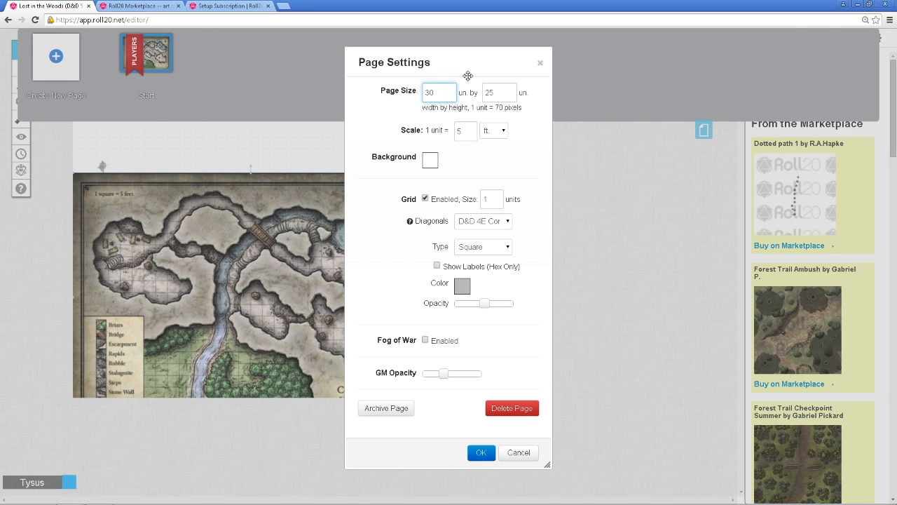
left_click(506, 85)
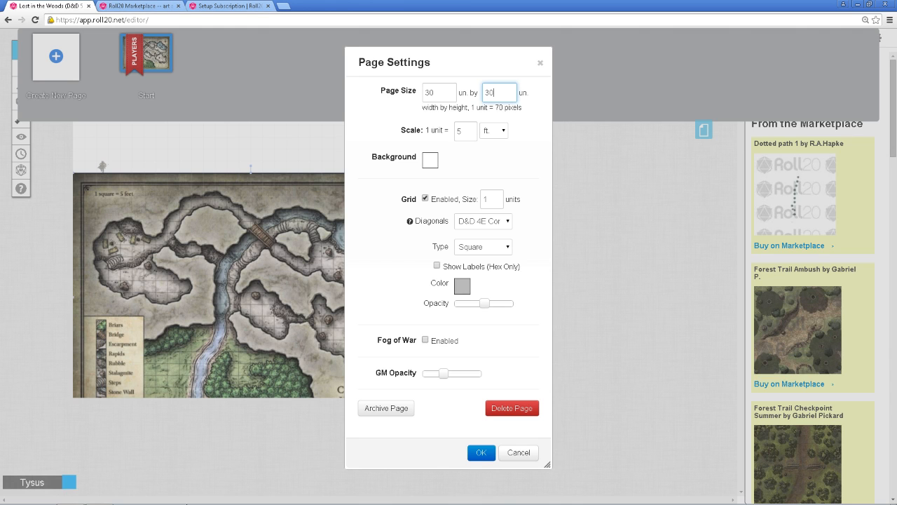
left_click(481, 452)
Nudge the cave map on the enlarged page so its printed squares line up with the page grid
mouse_move(263, 266)
left_mouse_down()
mouse_move(327, 293)
mouse_move(263, 286)
mouse_move(272, 279)
mouse_move(268, 287)
mouse_move(255, 281)
mouse_move(262, 265)
left_mouse_up()
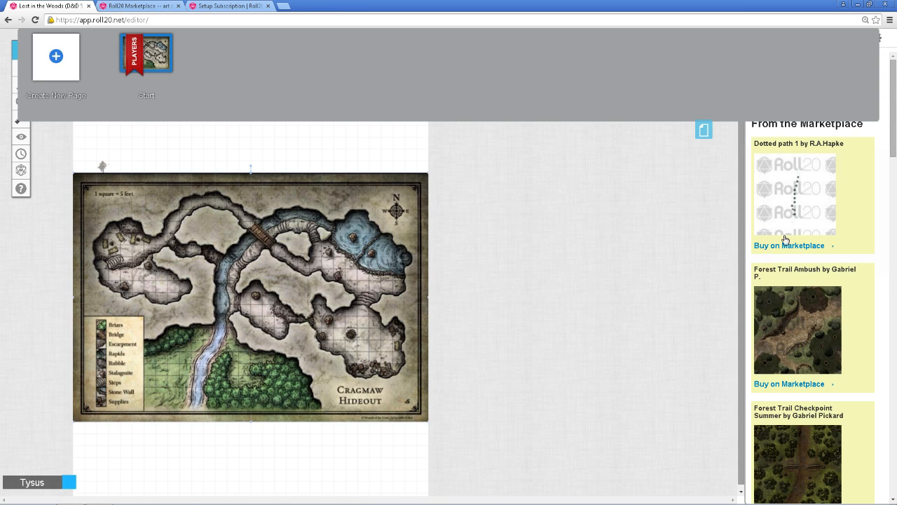
left_click(703, 133)
left_click_drag(720, 87, 726, 72)
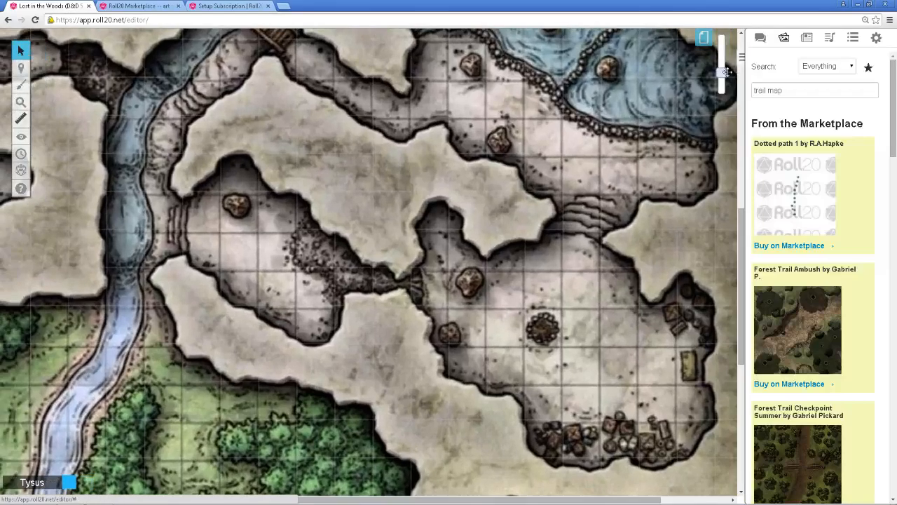
left_click(408, 314)
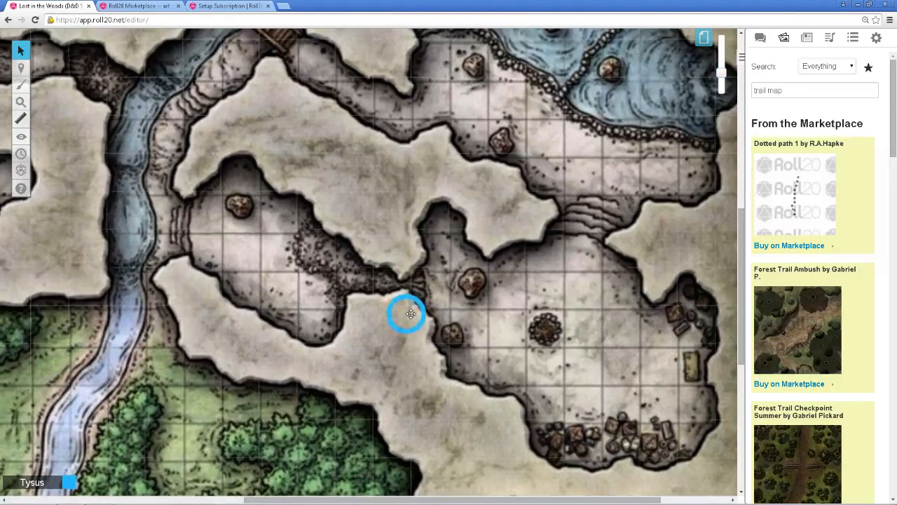
left_click_drag(412, 309, 408, 309)
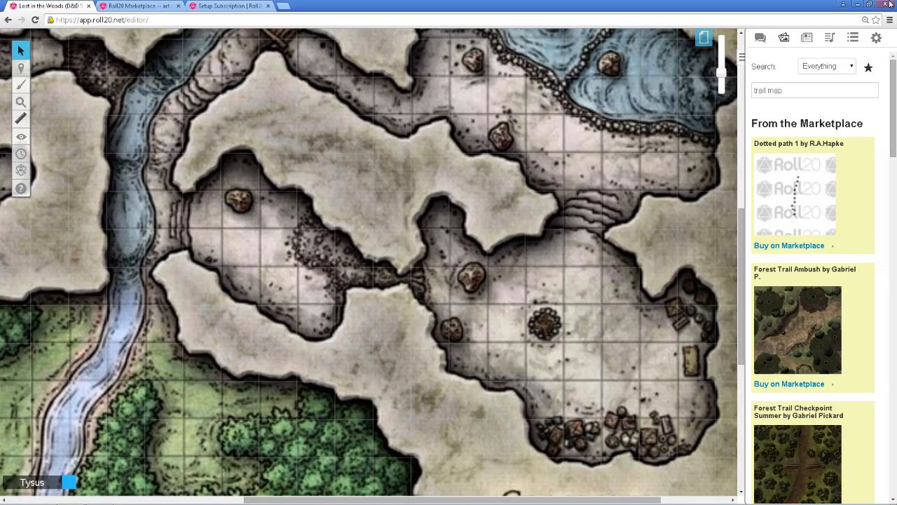
Raise the Start page's grid opacity to its maximum and apply the page settings
left_click_drag(740, 224, 751, 124)
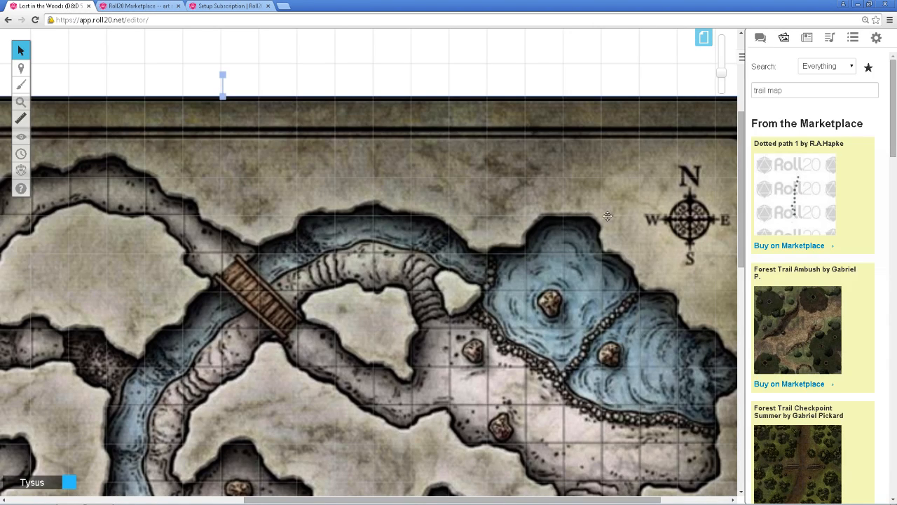
left_click_drag(744, 214, 743, 316)
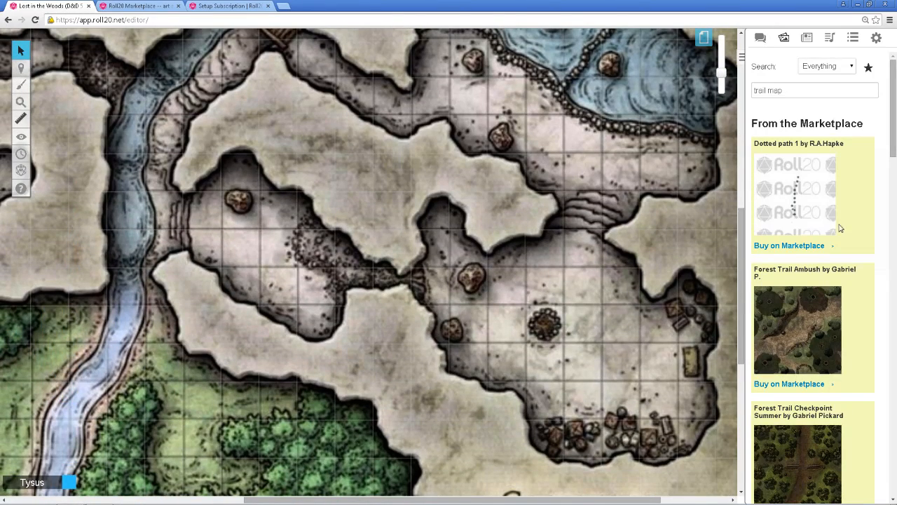
left_click_drag(744, 287, 718, 50)
left_click(703, 37)
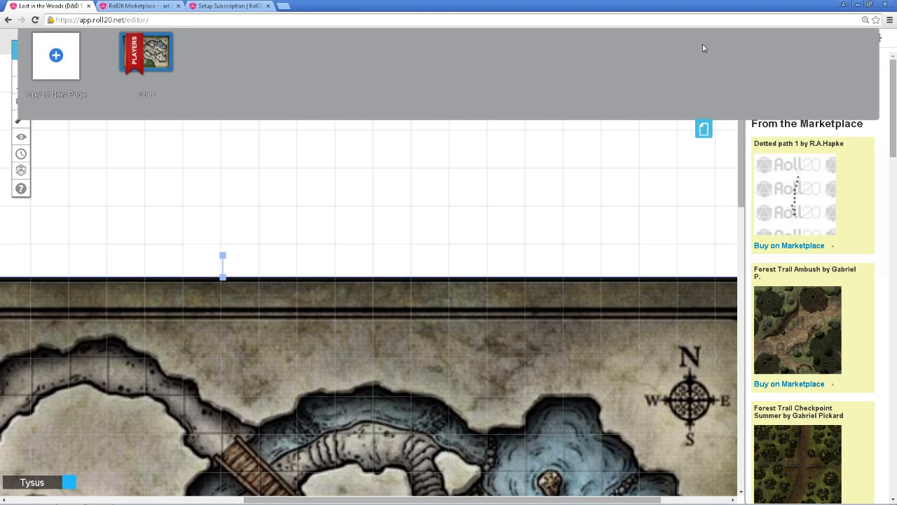
left_click(111, 41)
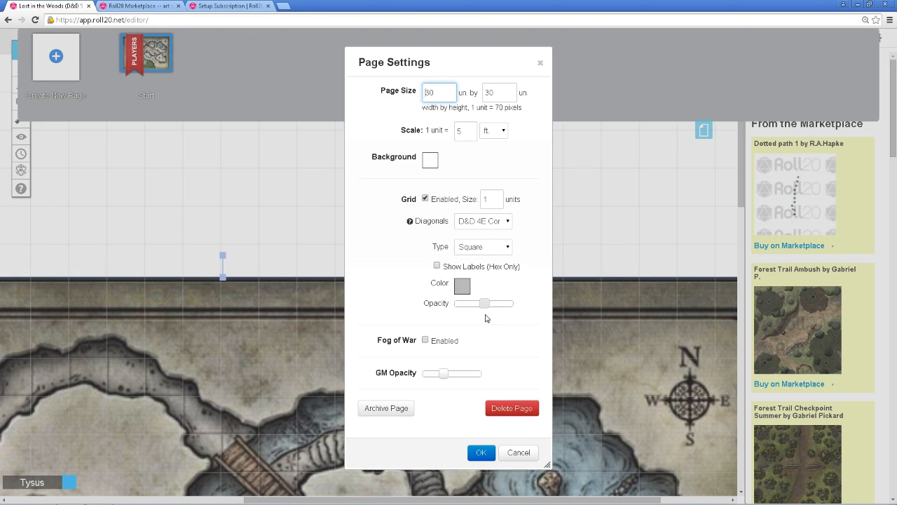
left_click_drag(486, 306, 520, 322)
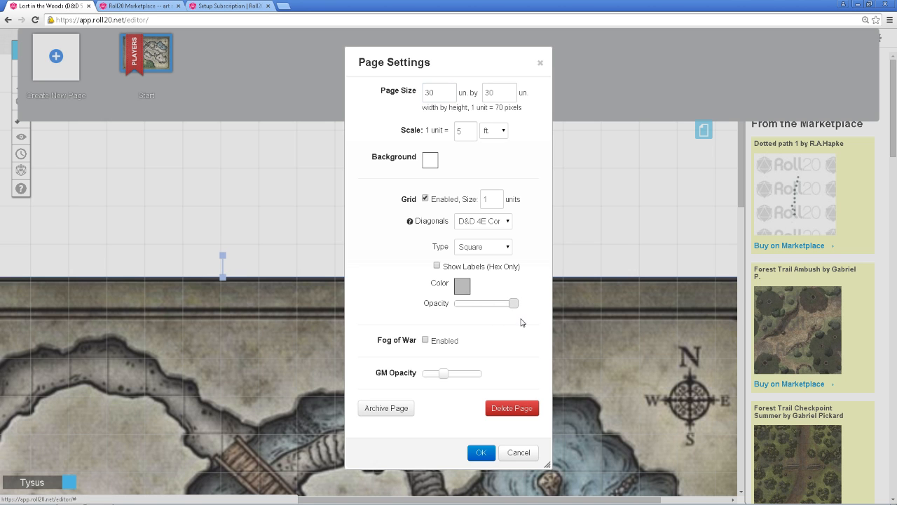
left_click(486, 453)
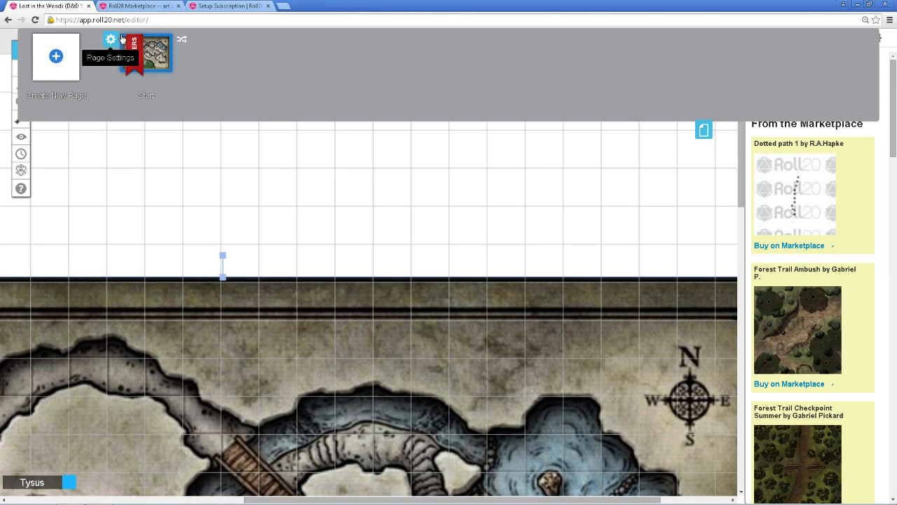
Lower the Start page's grid opacity to its minimum and inspect the map without the page grid
left_click(111, 40)
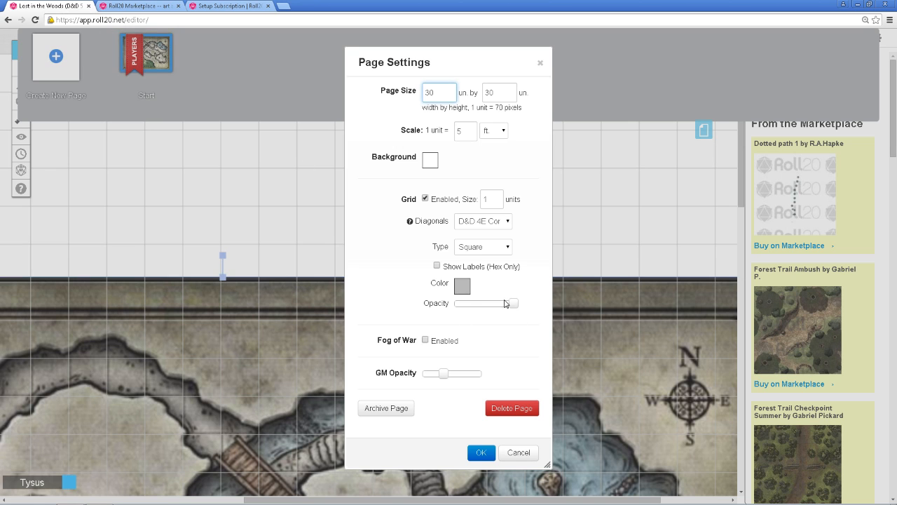
left_click_drag(514, 303, 455, 304)
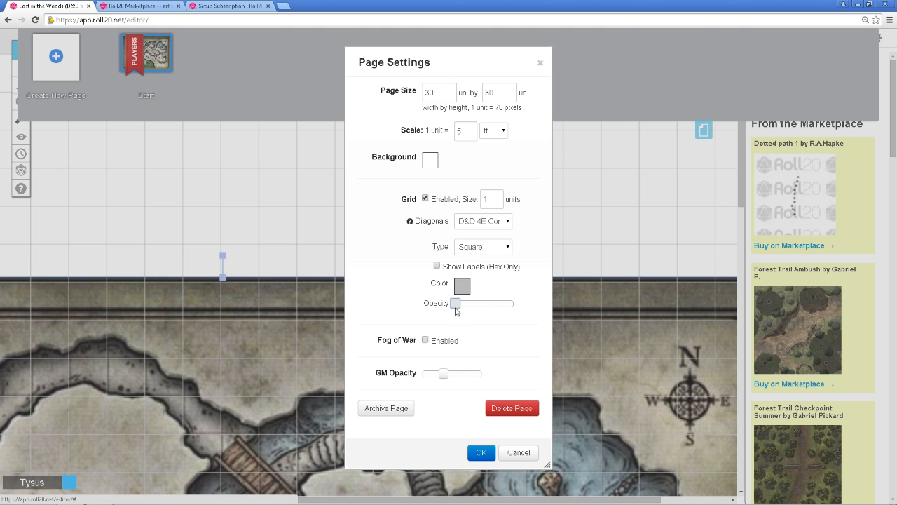
left_click(481, 452)
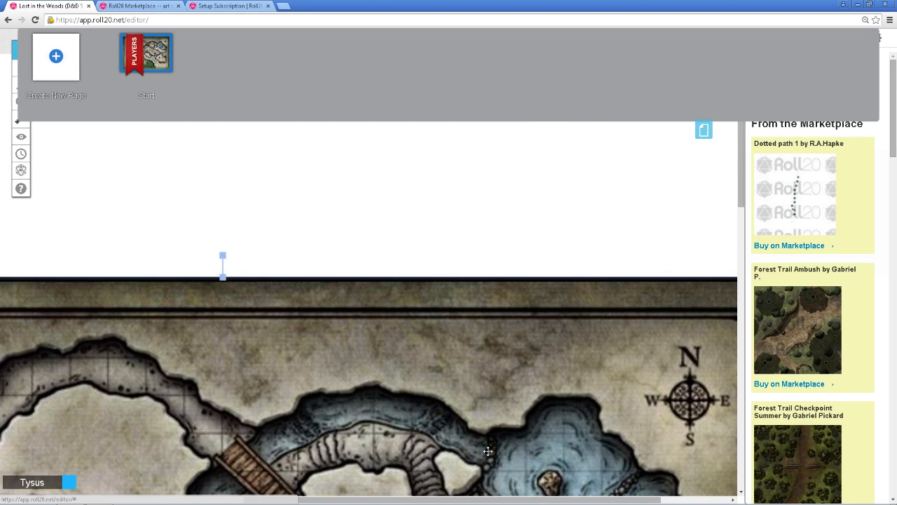
left_click_drag(743, 132, 755, 264)
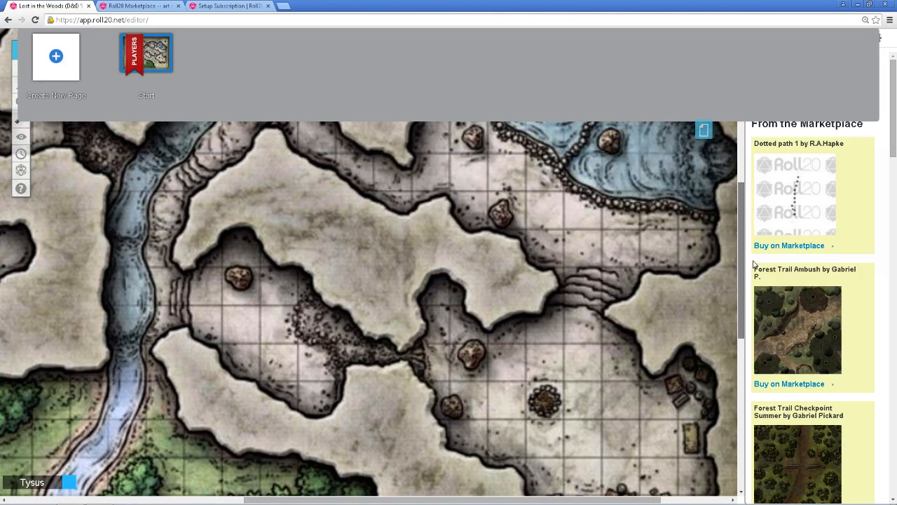
left_click(703, 130)
left_click_drag(743, 204, 744, 266)
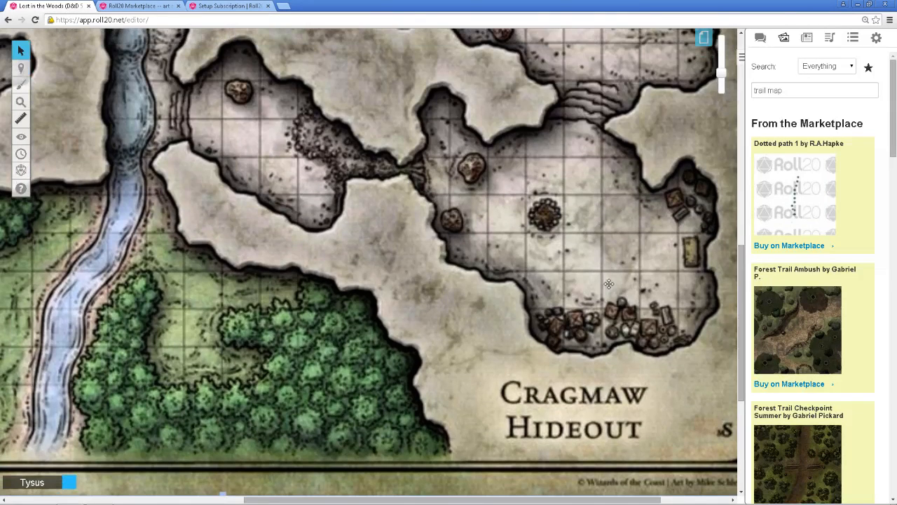
mouse_move(512, 503)
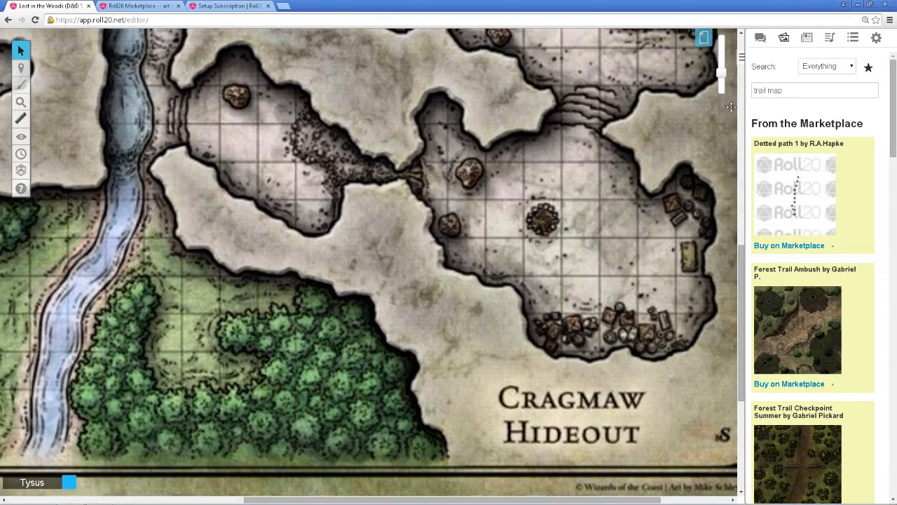
left_click_drag(743, 343, 745, 249)
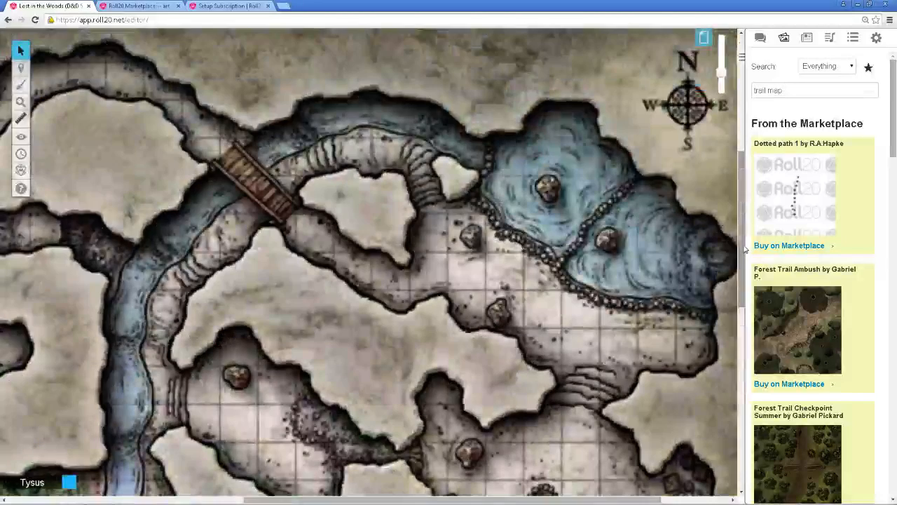
View the category options for the art library search
left_click(821, 87)
left_click(850, 66)
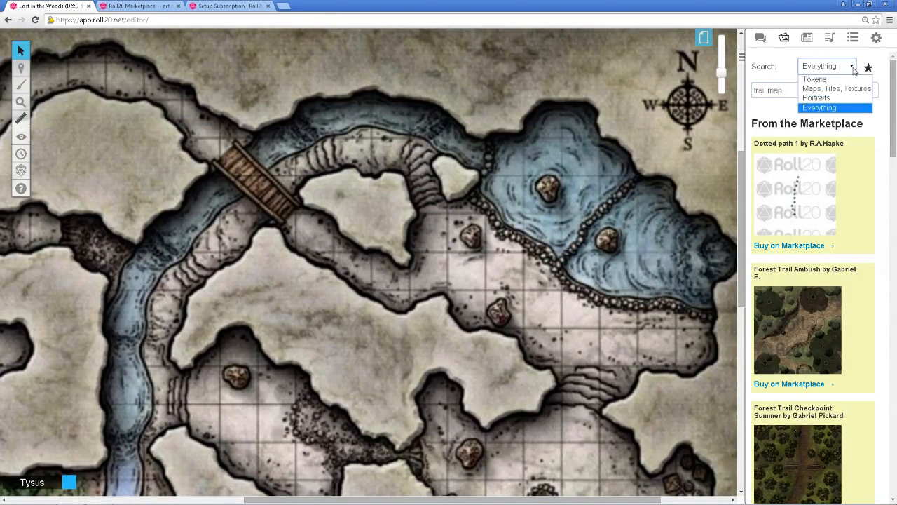
left_click(787, 38)
Open the Fartknocker character from the journal and view its Character Sheet, Attributes & Abilities, and Bio & Info
left_click(806, 38)
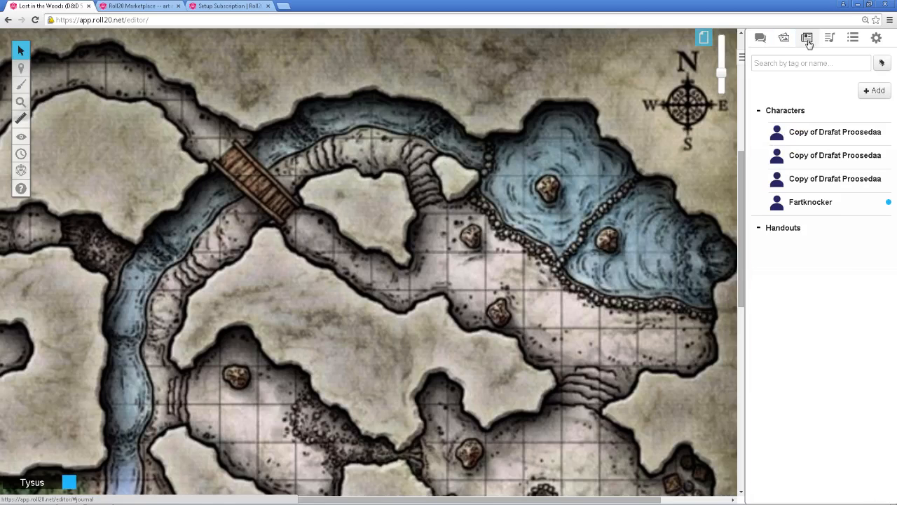
left_click(813, 203)
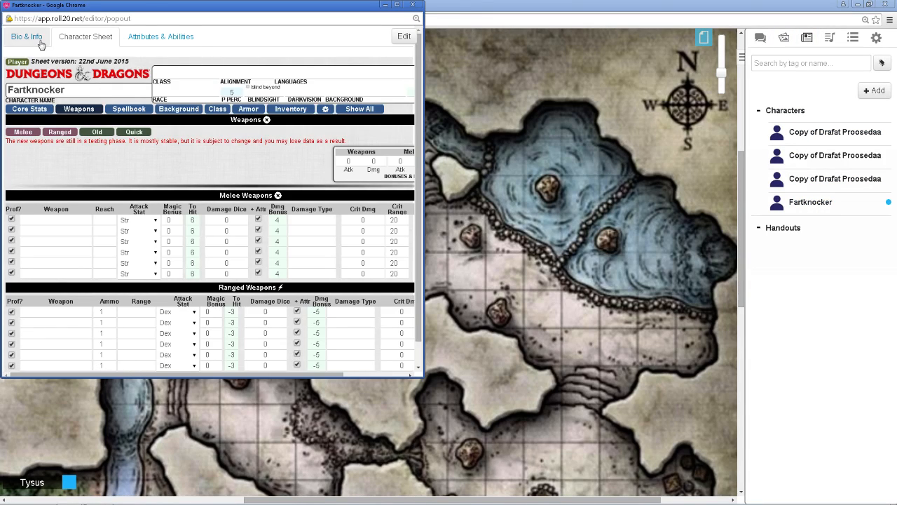
left_click(27, 37)
left_click(77, 37)
left_click(150, 37)
left_click(32, 36)
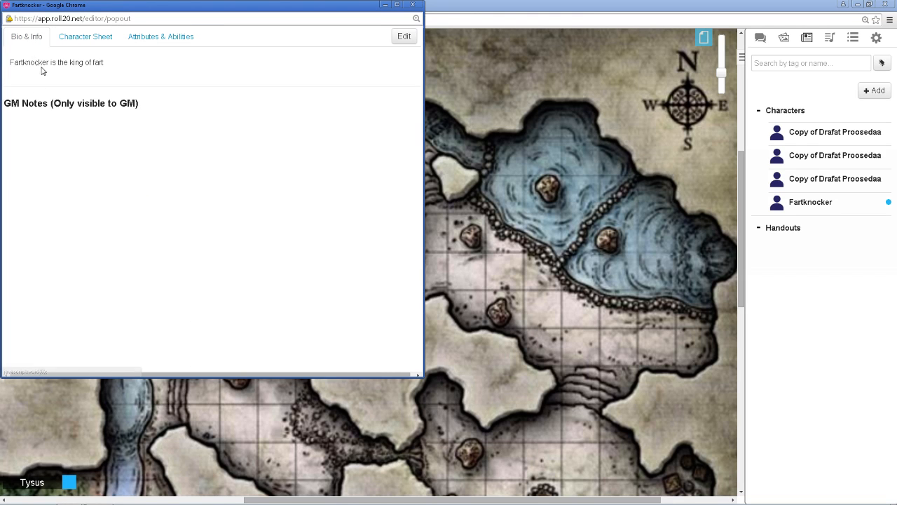
Open the Fartknocker character for editing and examine its default token
left_click(405, 36)
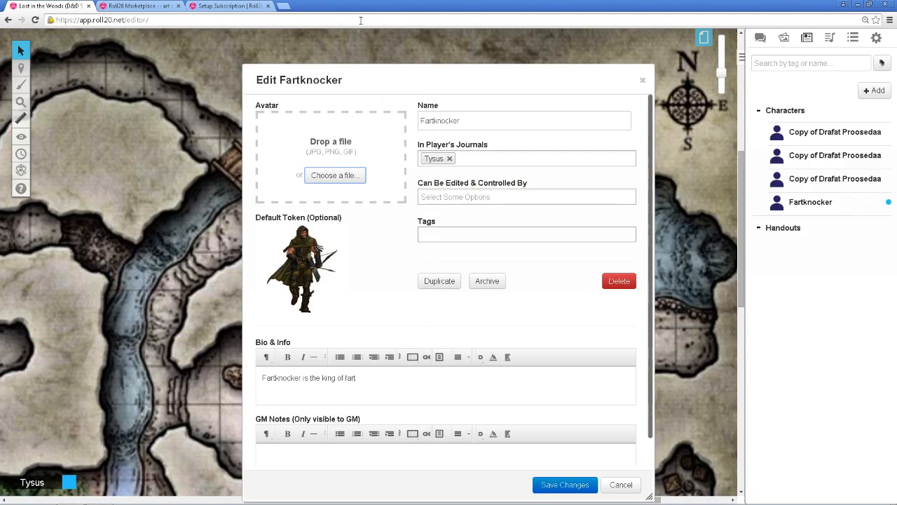
mouse_move(288, 279)
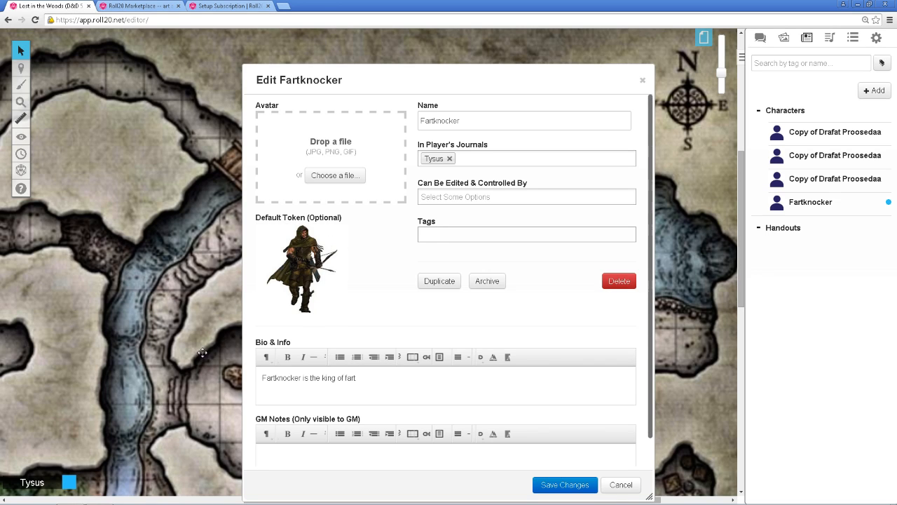
mouse_move(285, 260)
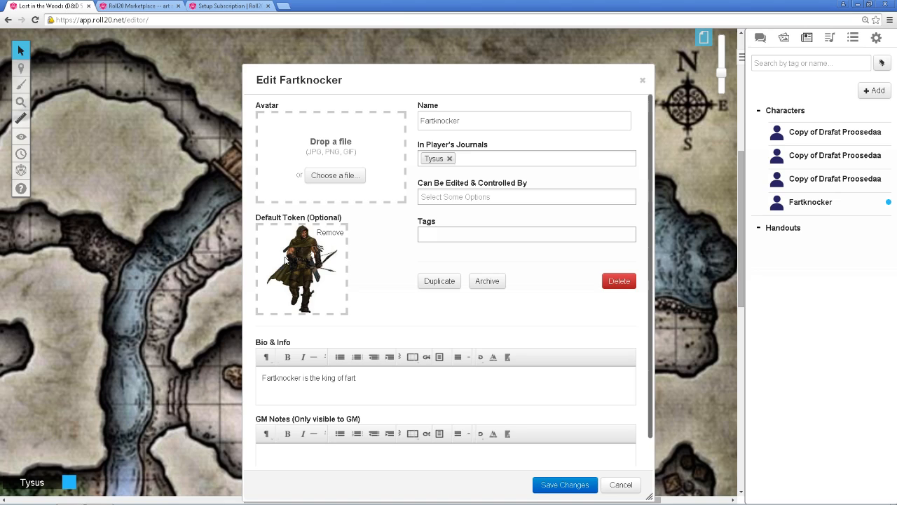
Switch the active layer to Objects & Tokens and close the Fartknocker editor without saving
mouse_move(20, 67)
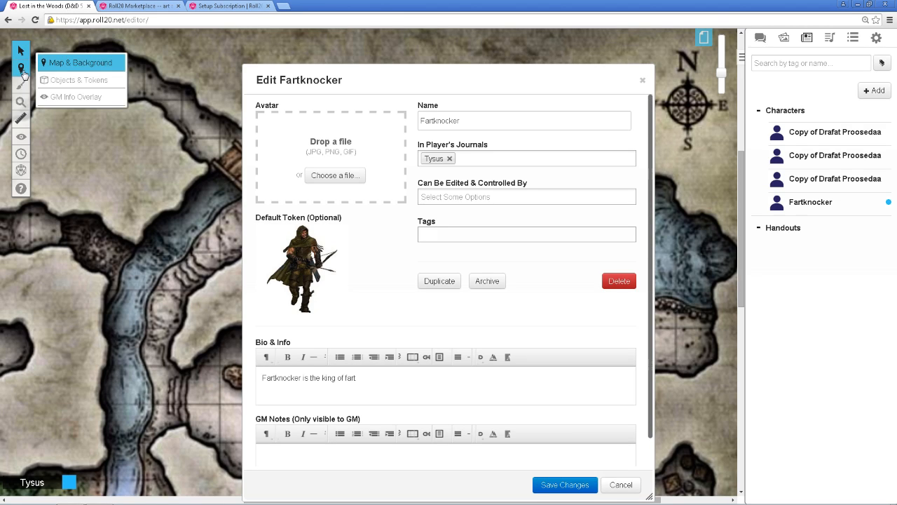
left_click(70, 80)
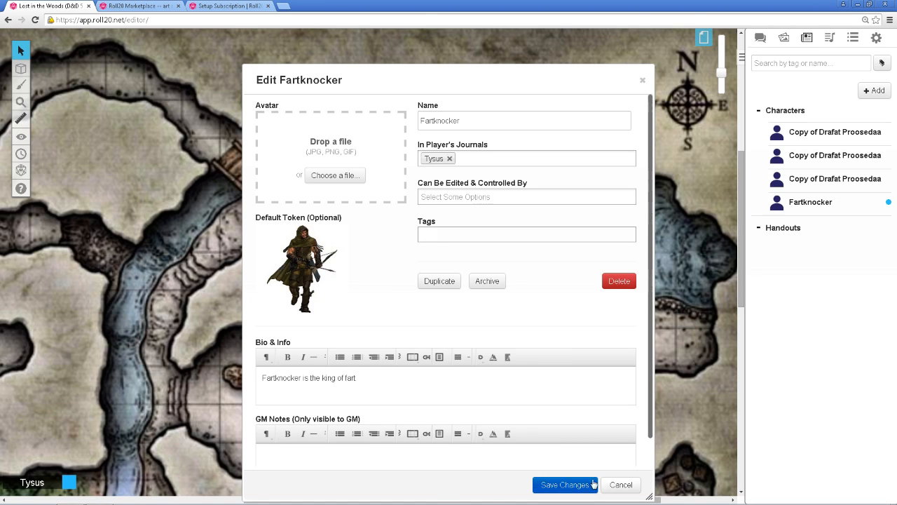
left_click(625, 483)
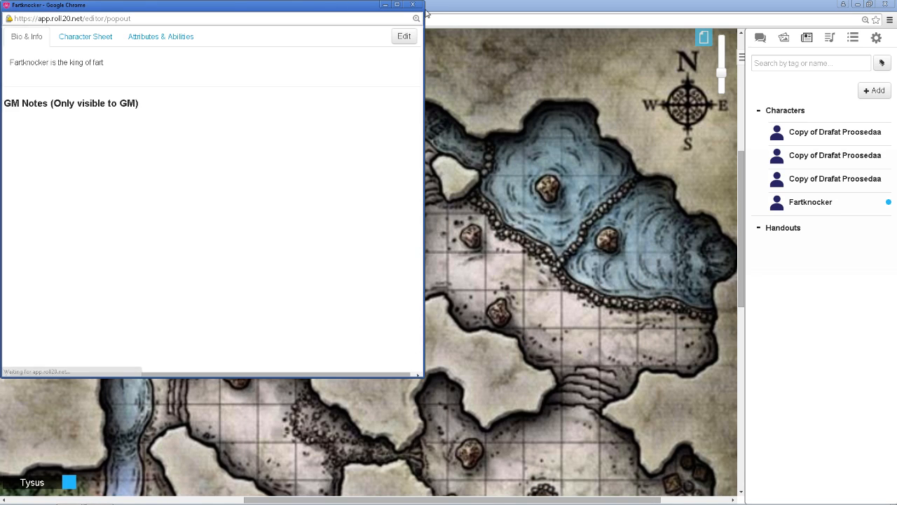
View Fartknocker's Character Sheet in its pop-out window alongside the whole Cragmaw Hideout map
left_click(664, 300)
left_click_drag(728, 78, 724, 94)
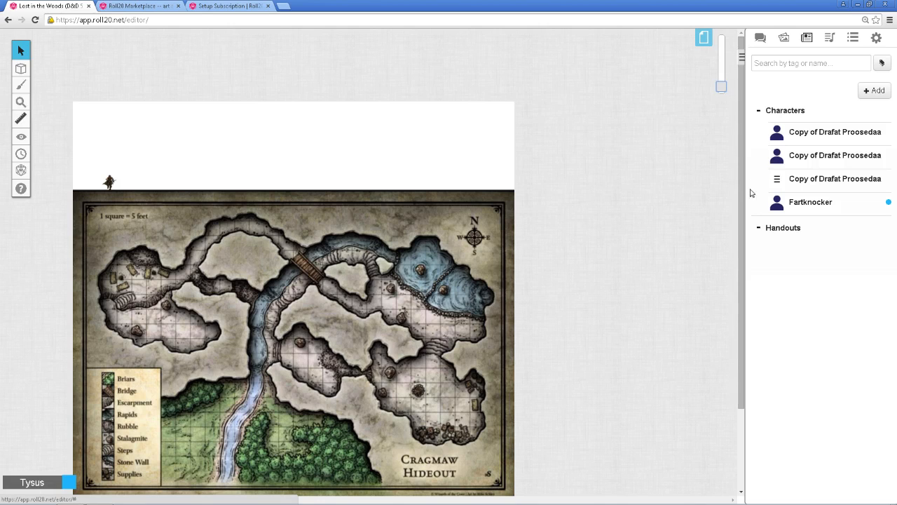
left_click(834, 201)
left_click_drag(85, 14, 555, 59)
left_click(538, 84)
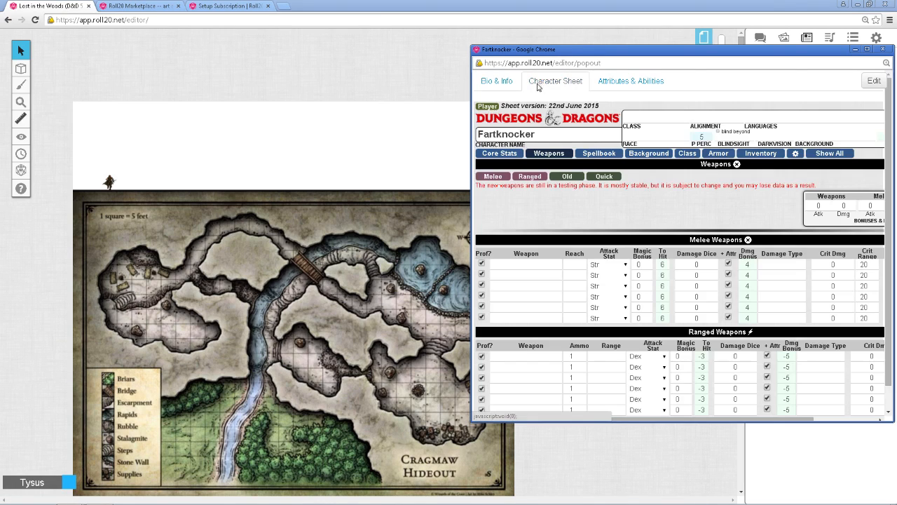
Move the archer token from above the map into the eastern end of the southwestern cave and inspect its fit on the grid
left_click_drag(110, 185, 199, 337)
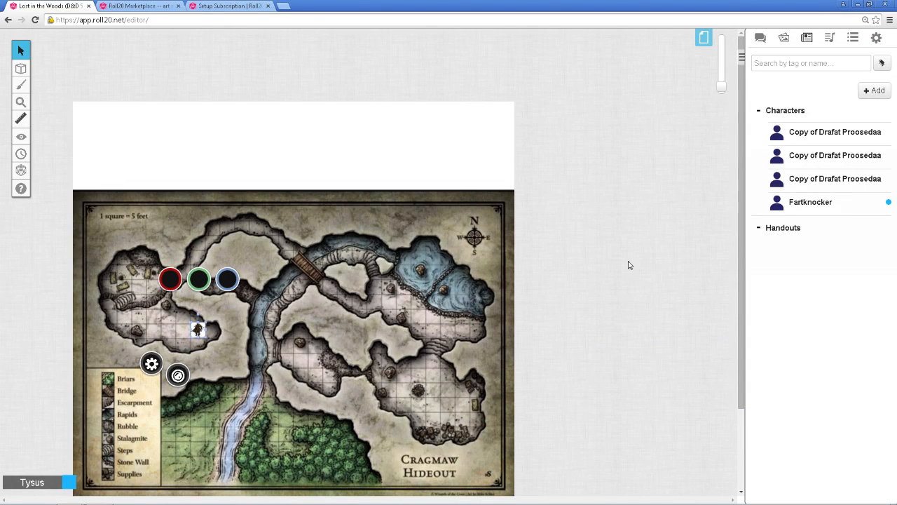
left_click_drag(722, 88, 722, 48)
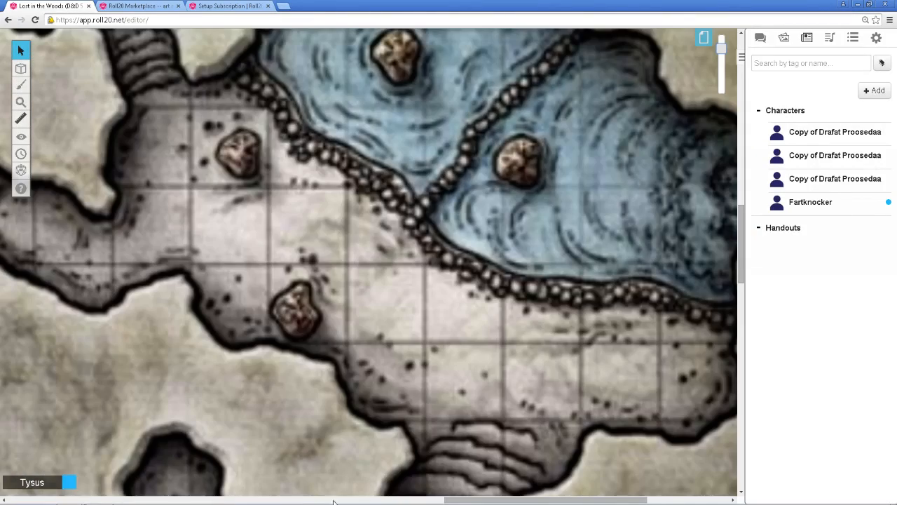
left_click_drag(493, 501, 176, 502)
scroll(204, 358, "down", 2)
scroll(204, 358, "up", 2)
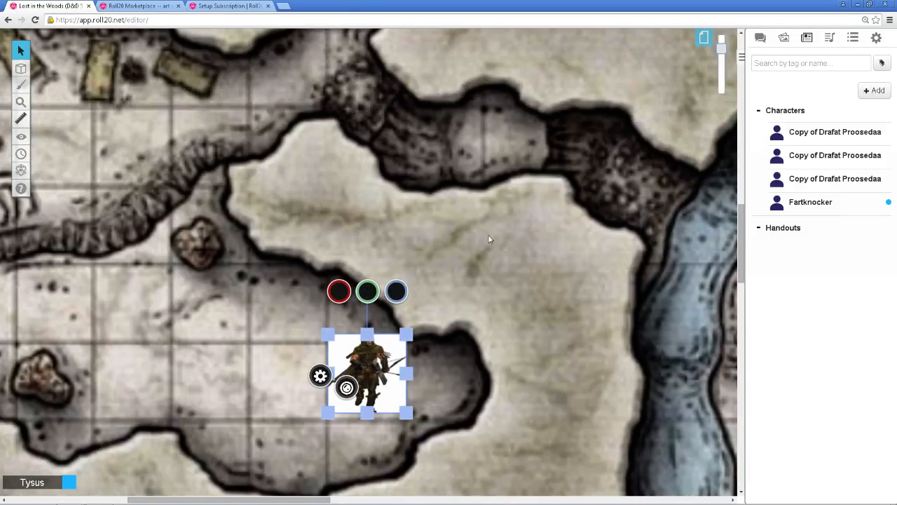
left_click_drag(722, 50, 726, 85)
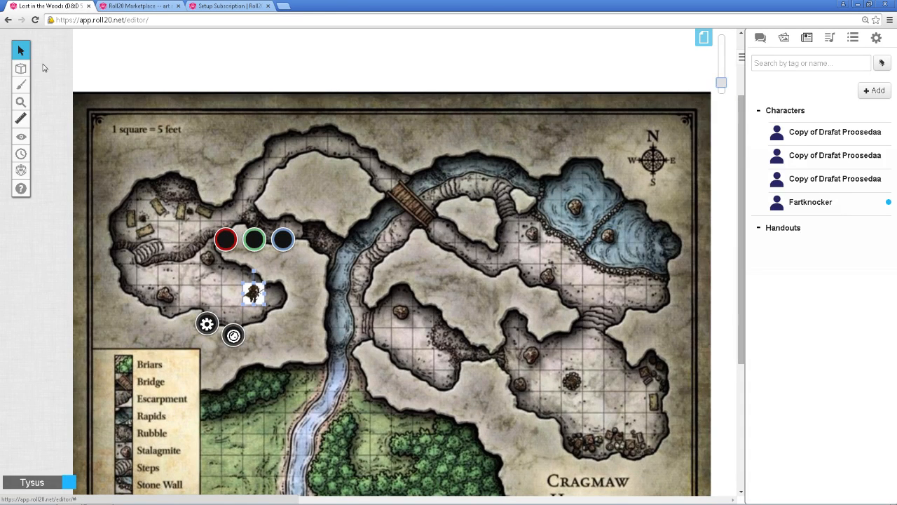
Walk the archer token square by square from the cave to the grassy clearing west of the river
left_click(250, 295)
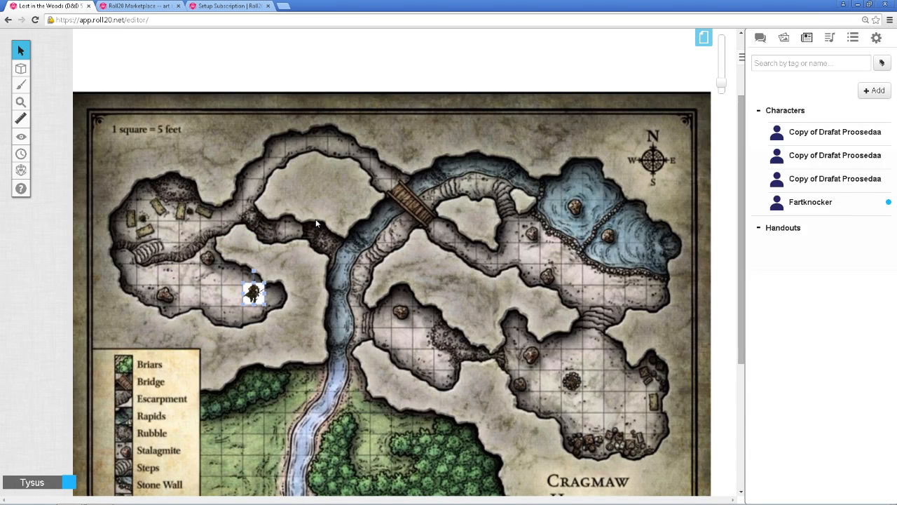
key("Left")
key("Up")
key("Left")
key("Down")
key("Left")
key("Up")
key("Up")
key("Up")
key("Right")
key("Up")
key("Right")
key("Right")
key("Down")
key("Right")
key("Right")
key("Right")
key("Down")
key("Down")
key("Right")
key("Down")
key("Down")
key("Down")
key("Down")
key("Down")
key("Down")
key("Down")
key("Left")
key("Down")
key("Down")
key("Right")
key("Down")
key("Left")
key("Left")
key("Left")
key("Left")
key("Up")
key("Up")
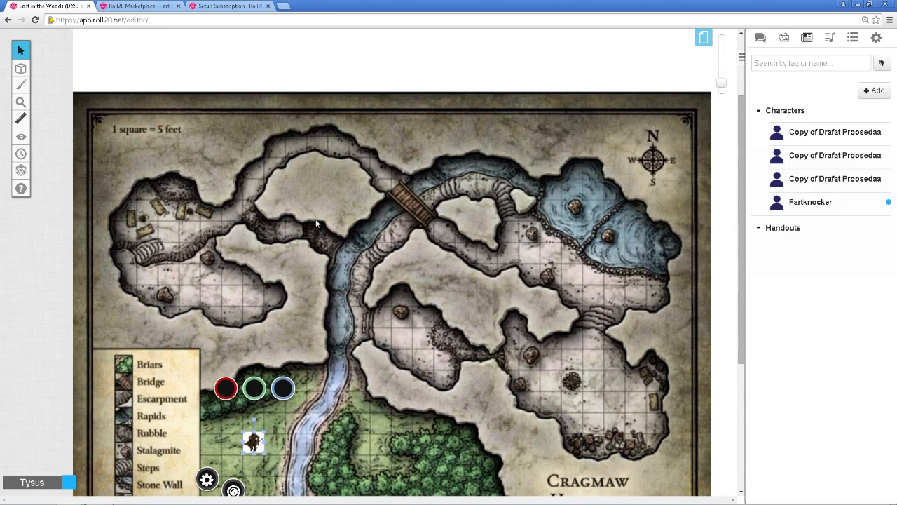
Measure the distance from the archer token to the river northeast of it with the ruler
left_click(20, 118)
left_click_drag(257, 450, 336, 378)
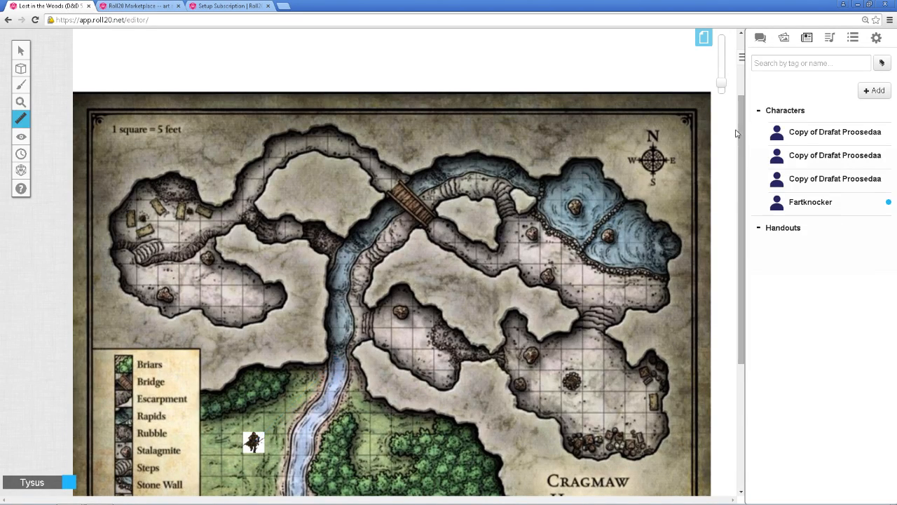
left_click_drag(740, 124, 734, 163)
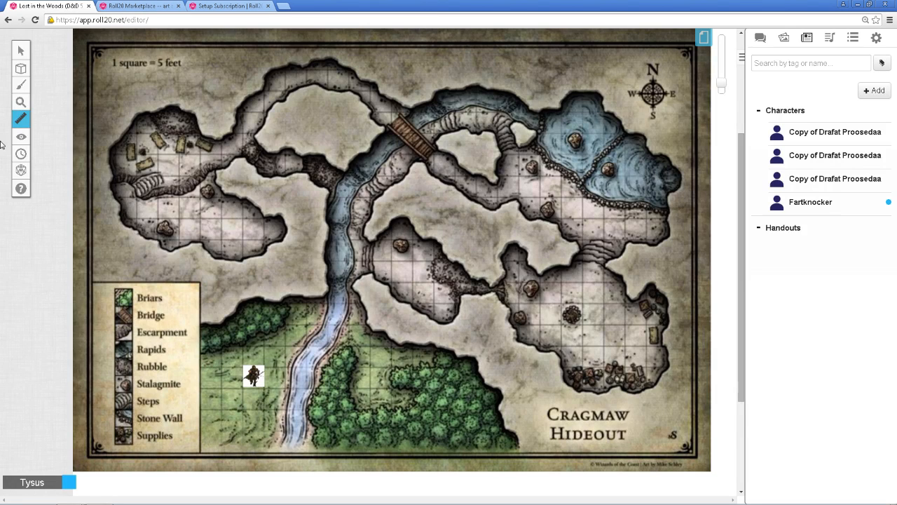
Reset the page's fog, deleting all revealed areas
mouse_move(17, 143)
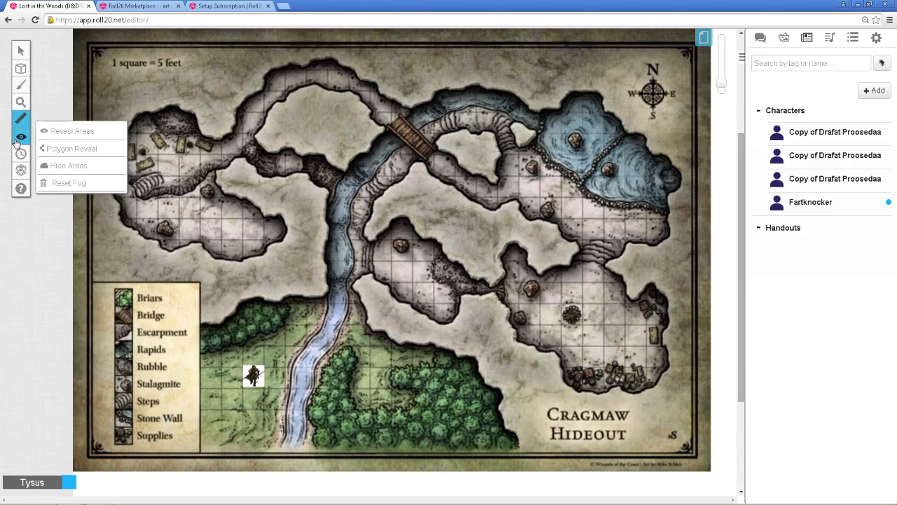
left_click(68, 182)
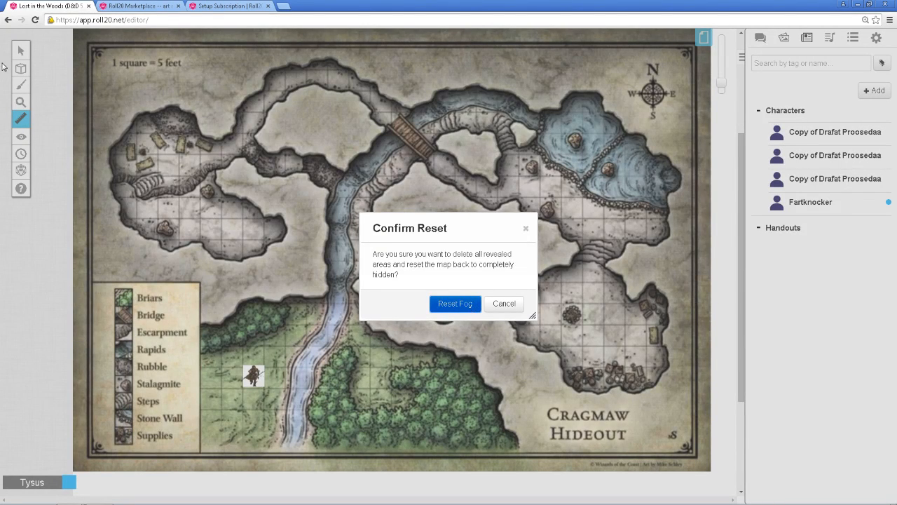
left_click(450, 306)
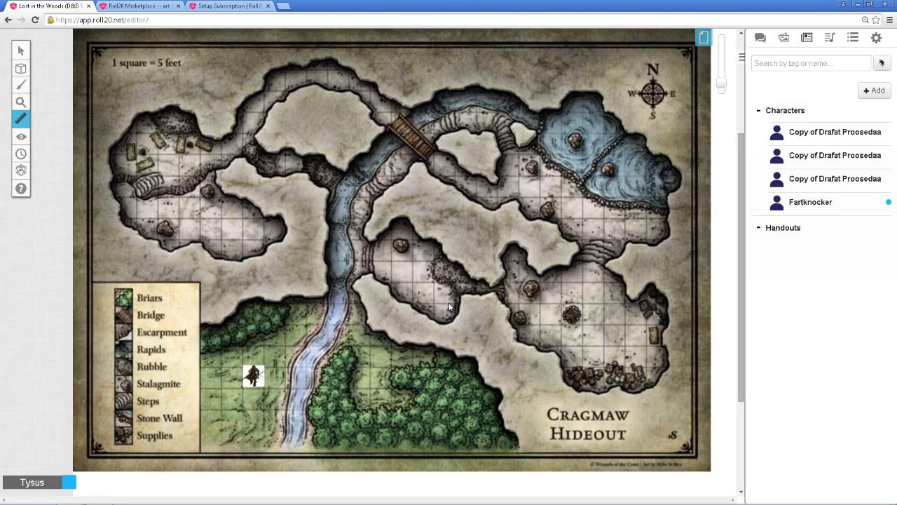
Activate the Hide Areas fog tool and close the Dice Roller and Turn Order windows
left_click(21, 171)
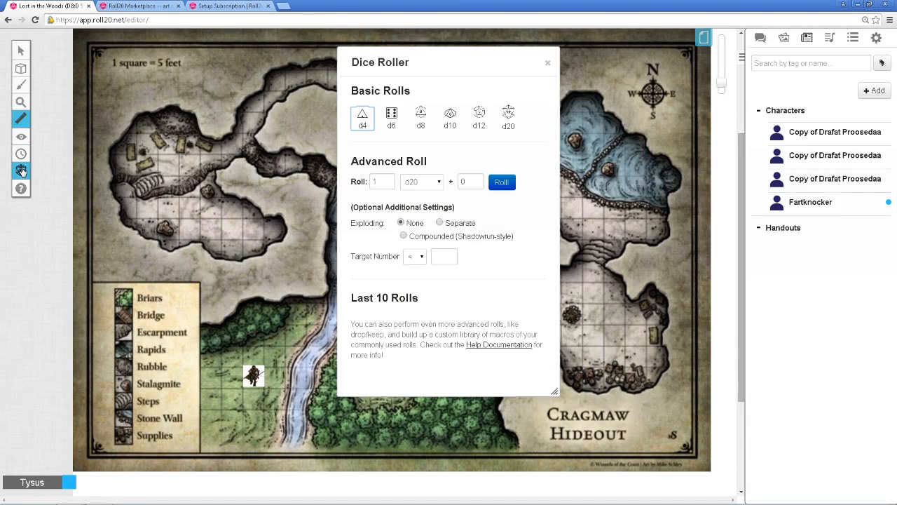
left_click(21, 155)
left_click(23, 138)
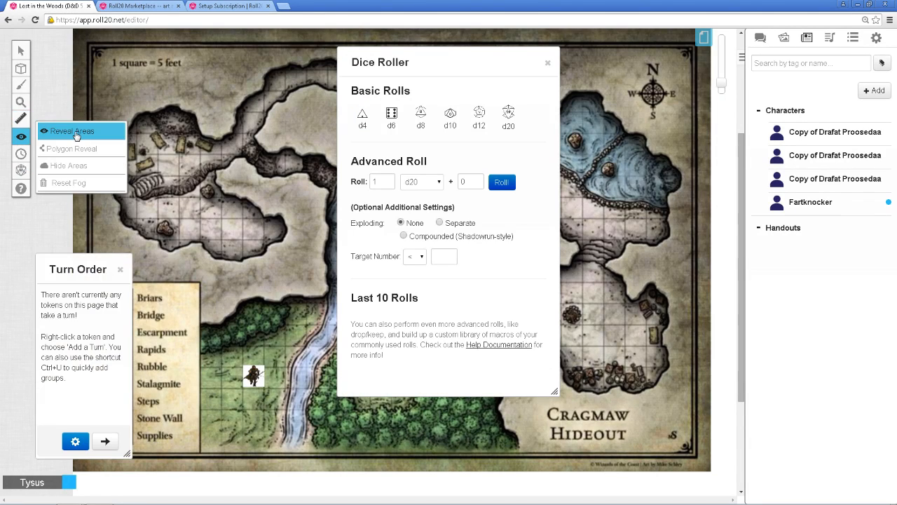
left_click(67, 166)
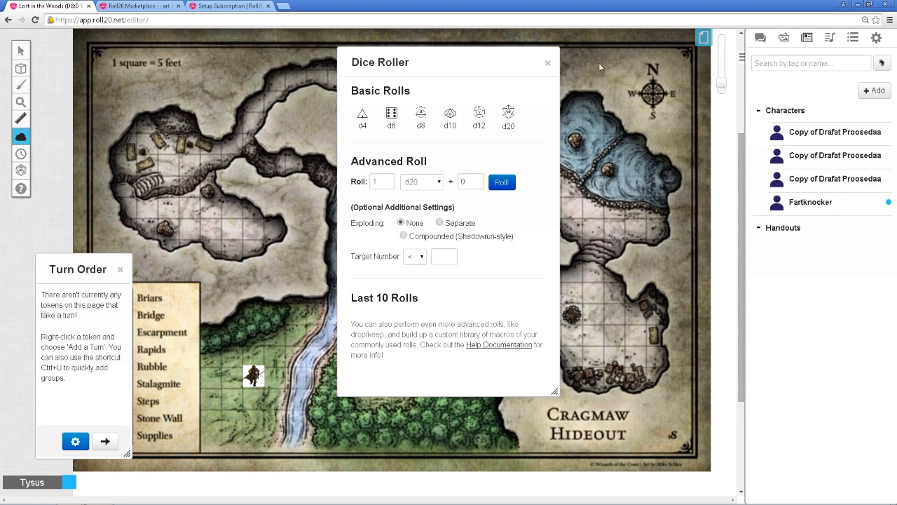
left_click(547, 63)
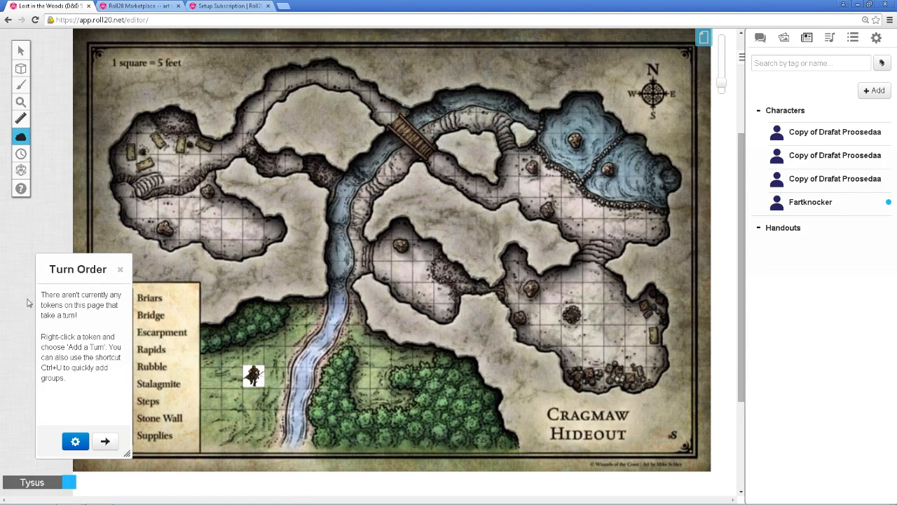
left_click(120, 269)
Turn on Fog of War for the page and inspect the fogged map
left_click(161, 178)
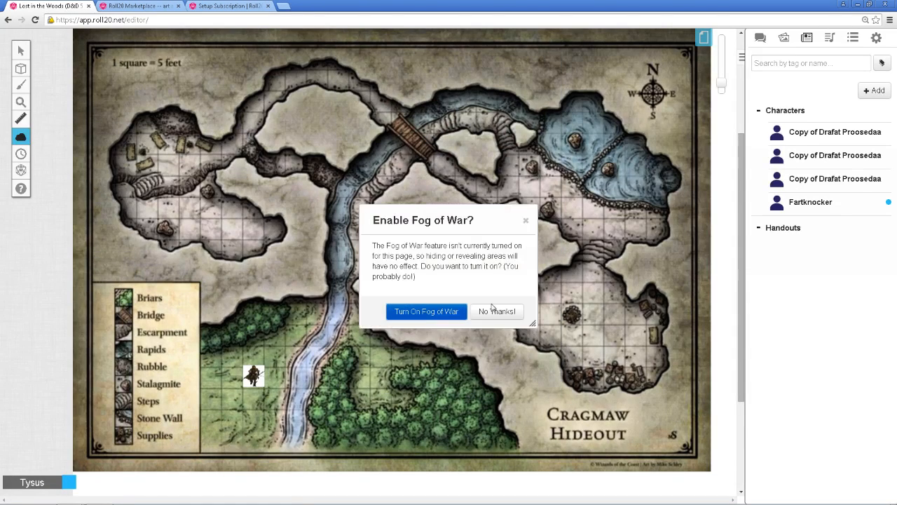
left_click(433, 313)
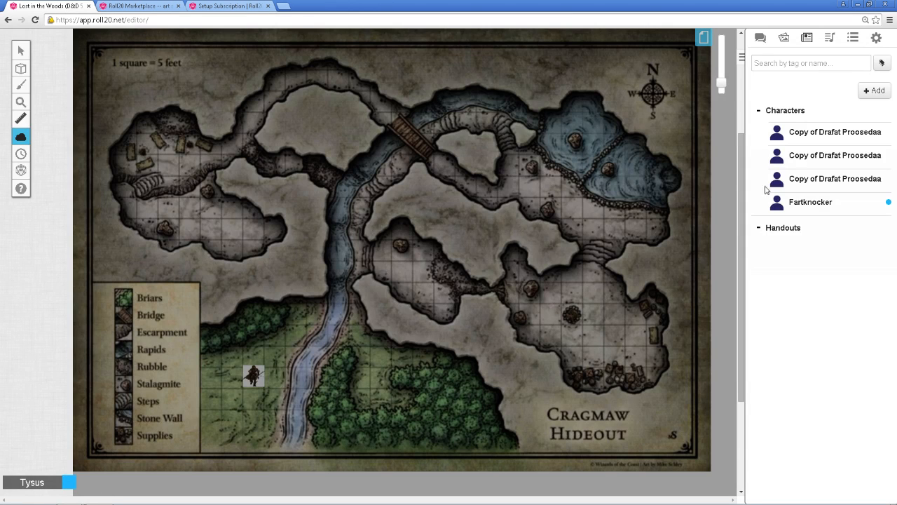
scroll(693, 259, "up", 3)
scroll(693, 259, "down", 5)
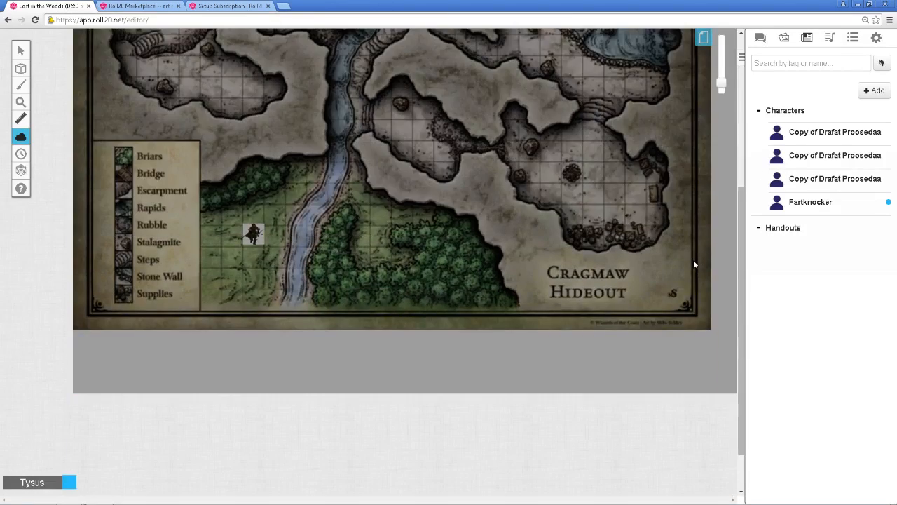
scroll(693, 259, "up", 3)
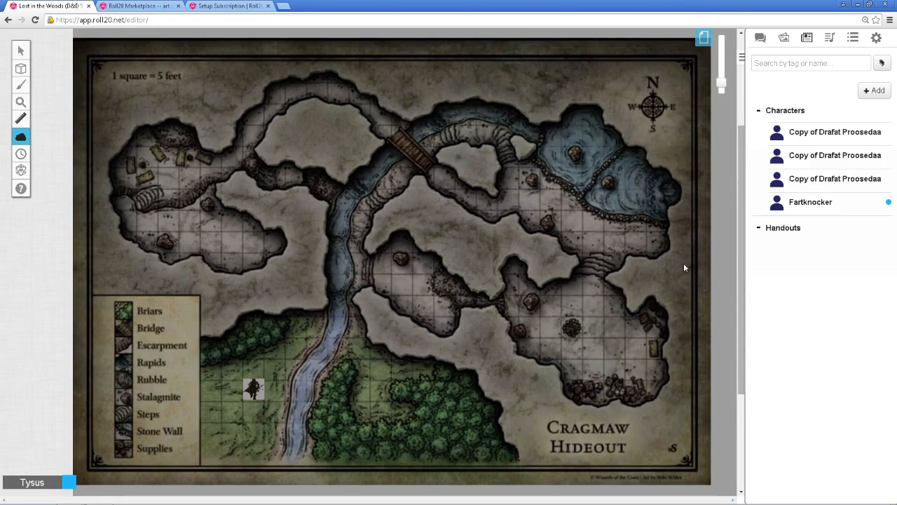
scroll(624, 170, "up", 4)
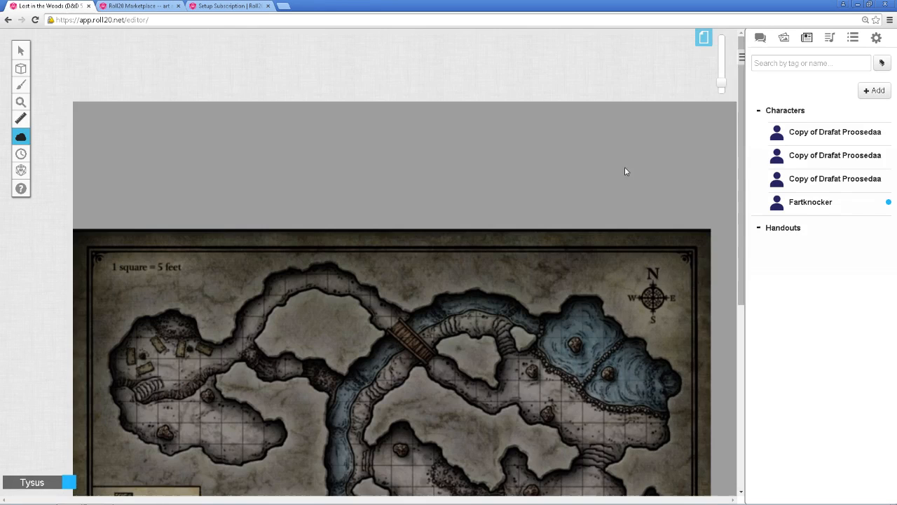
Raise the Start page's fog GM Opacity to about two-thirds, apply it, and inspect the darkened map
left_click(704, 38)
left_click(111, 39)
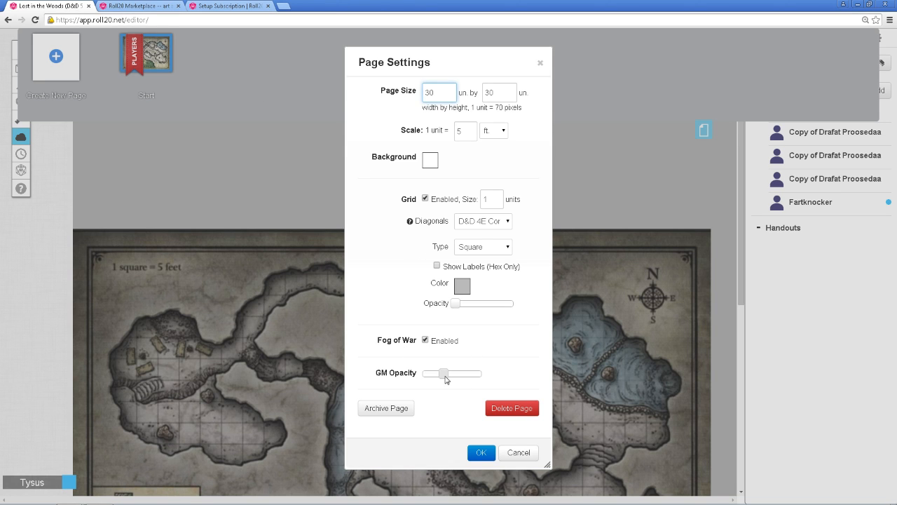
left_click_drag(446, 378, 466, 383)
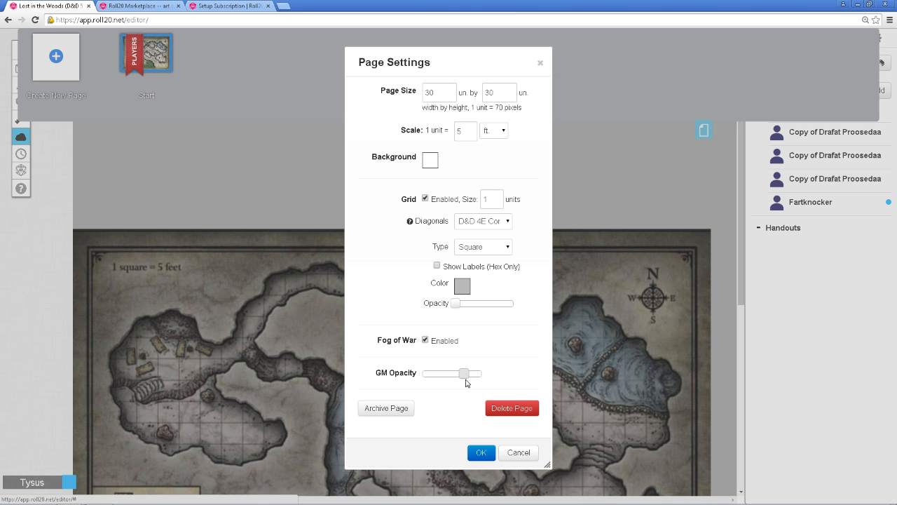
left_click(484, 452)
scroll(622, 305, "down", 3)
scroll(622, 305, "up", 2)
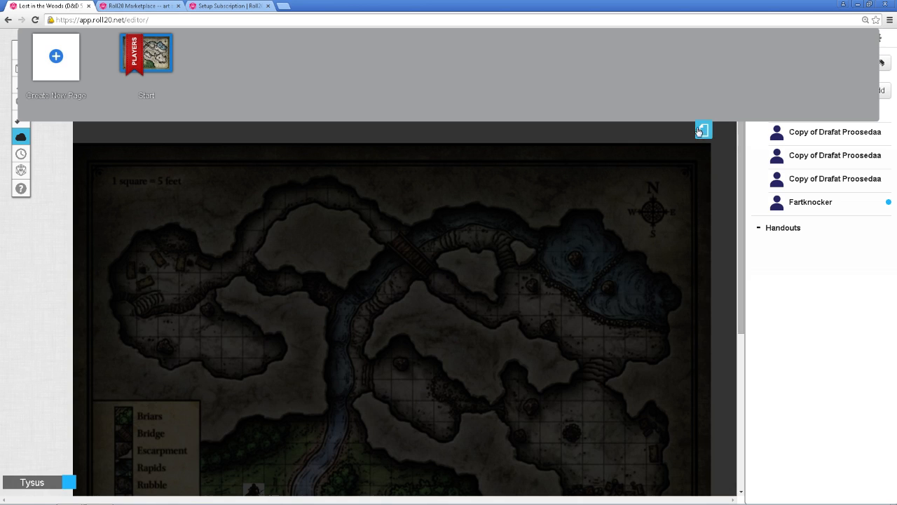
Raise the Start page's fog GM Opacity to nearly its maximum, apply it, and close the page list
left_click(112, 38)
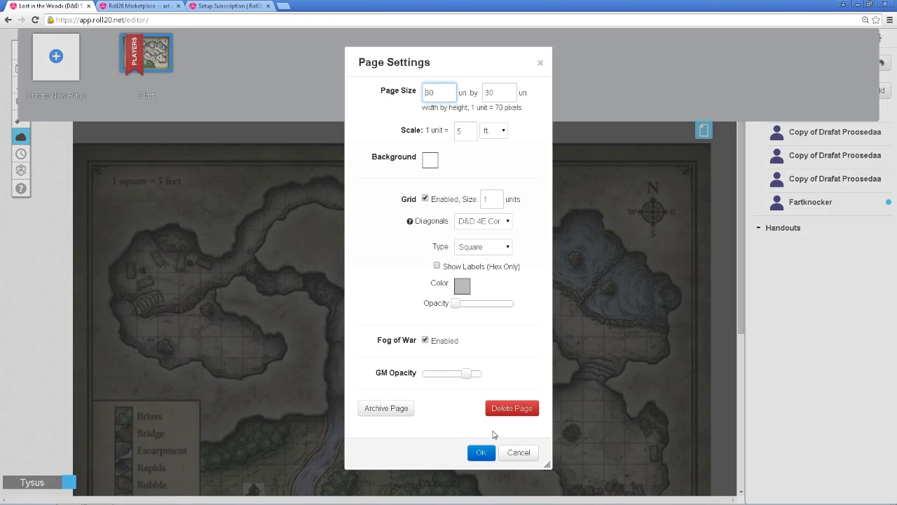
left_click_drag(466, 372, 476, 373)
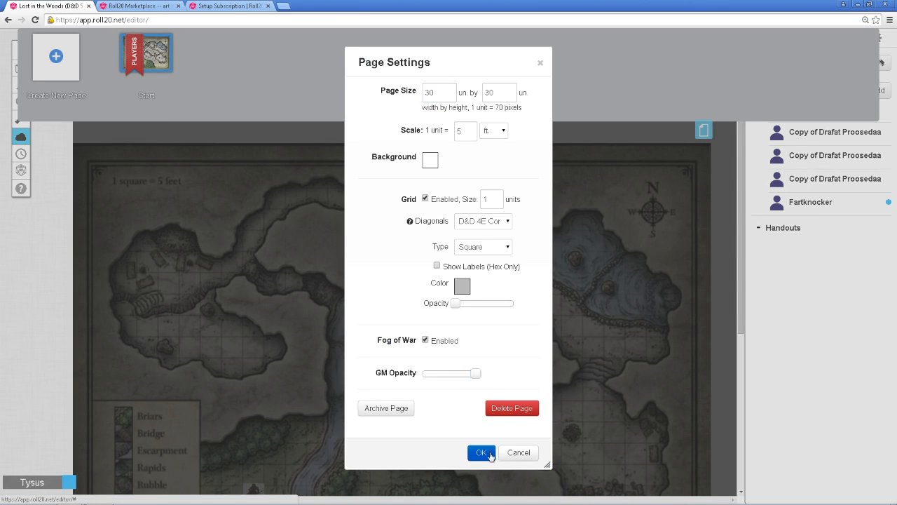
left_click(482, 452)
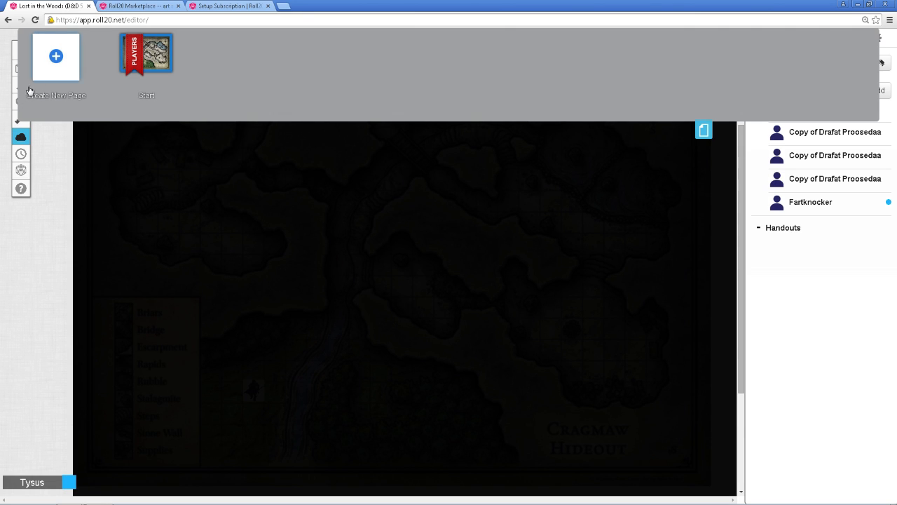
left_click(705, 129)
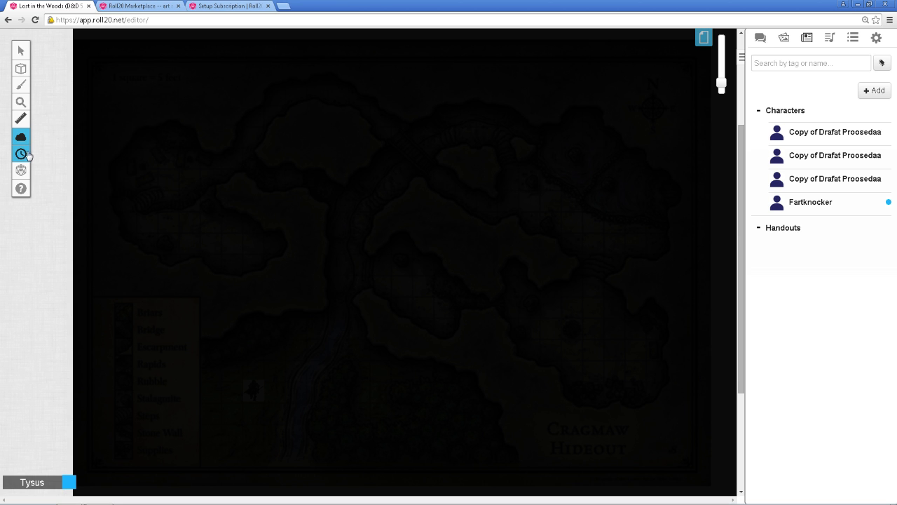
Use Polygon Reveal to uncover the legend, river and forest clearing, tracing the cliff edge and closing the outline around the legend
mouse_move(21, 138)
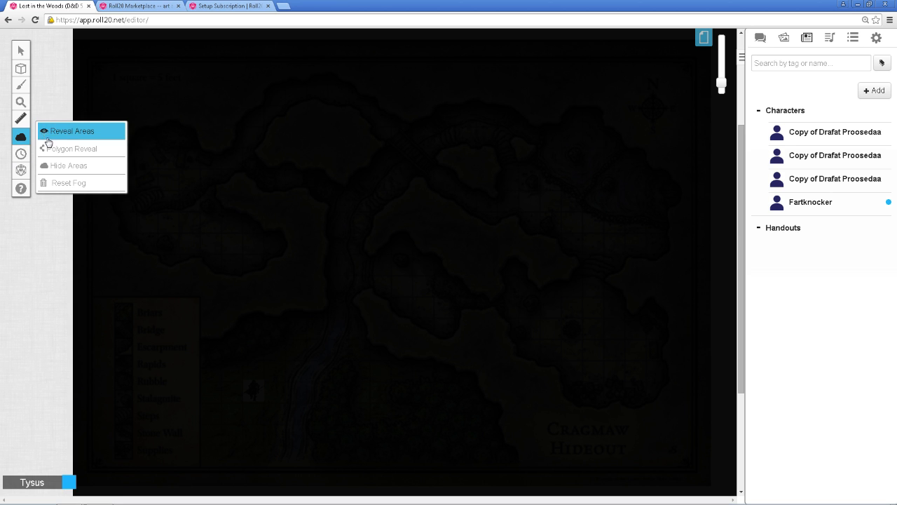
left_click(46, 148)
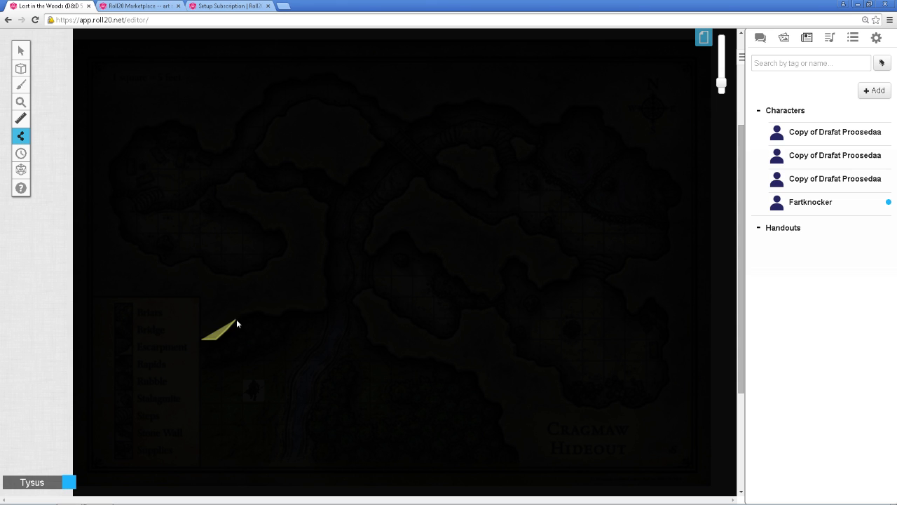
left_click(255, 313)
left_click(267, 314)
left_click(276, 317)
left_click(281, 313)
left_click(284, 309)
left_click(290, 310)
left_click(301, 311)
left_click(311, 311)
left_click(326, 308)
left_click(329, 305)
left_click(352, 303)
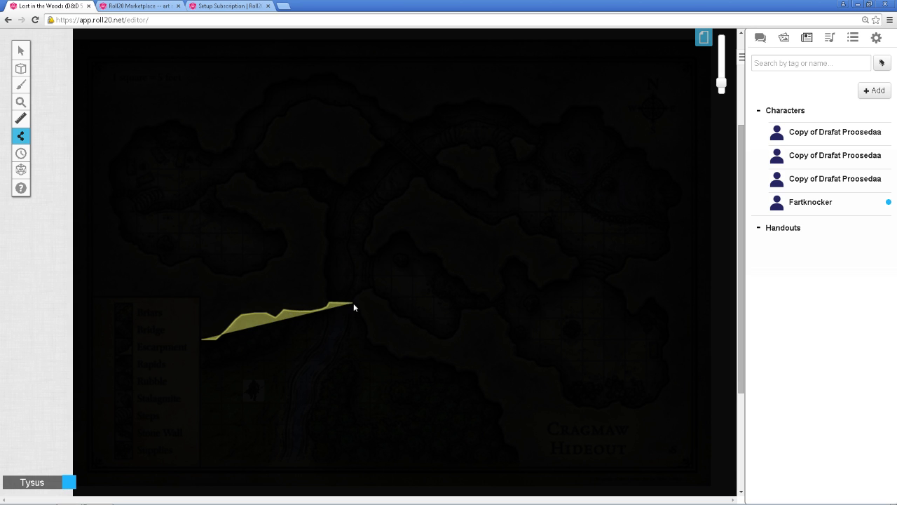
left_click(361, 309)
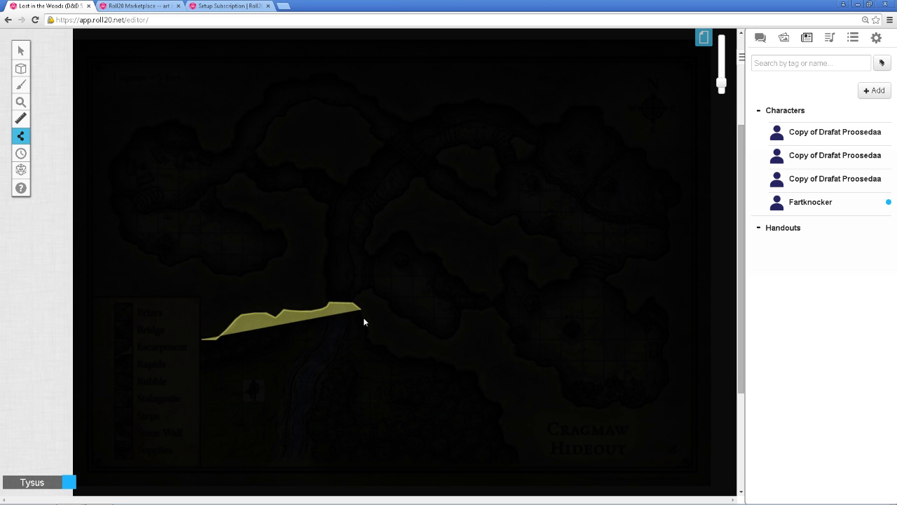
left_click(366, 338)
left_click(369, 342)
left_click(377, 345)
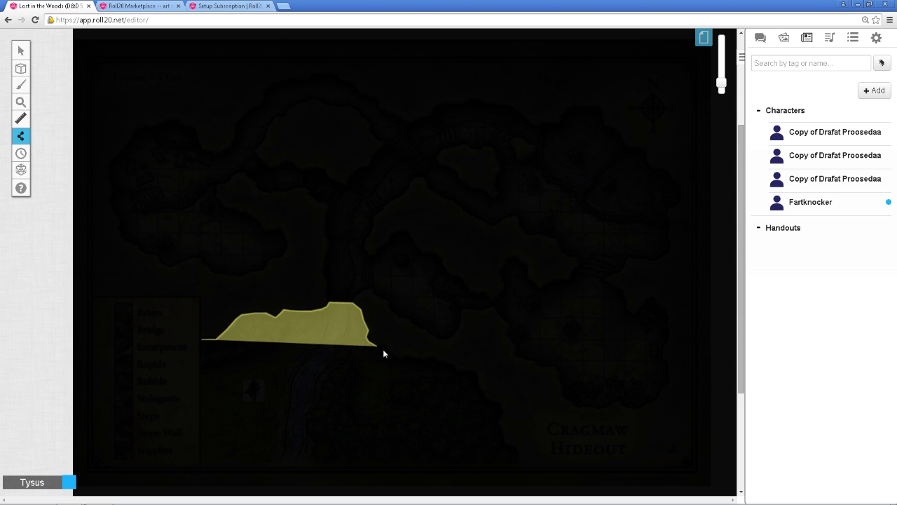
left_click(382, 343)
left_click(391, 353)
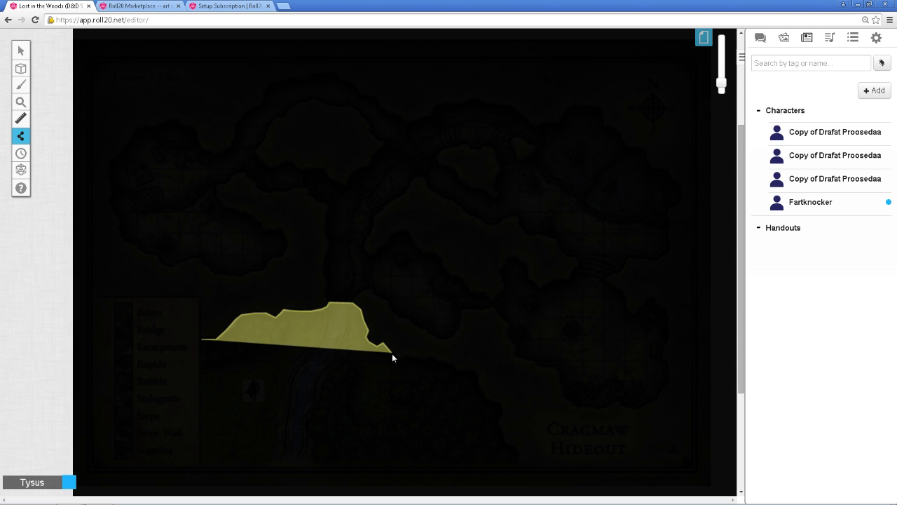
left_click(398, 356)
left_click(408, 356)
left_click(414, 358)
left_click(426, 360)
left_click(433, 356)
left_click(436, 361)
left_click(445, 363)
left_click(451, 368)
left_click(460, 369)
left_click(479, 379)
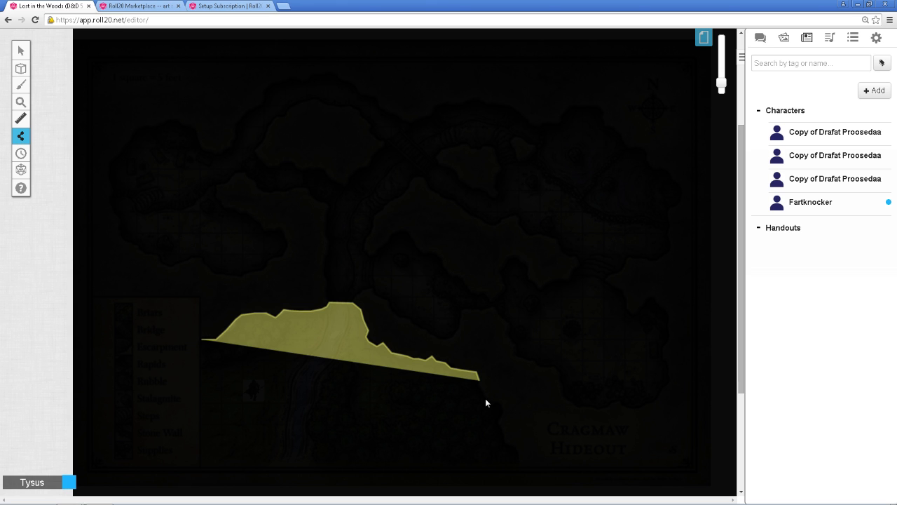
left_click(485, 398)
left_click(499, 403)
left_click(499, 420)
left_click(503, 430)
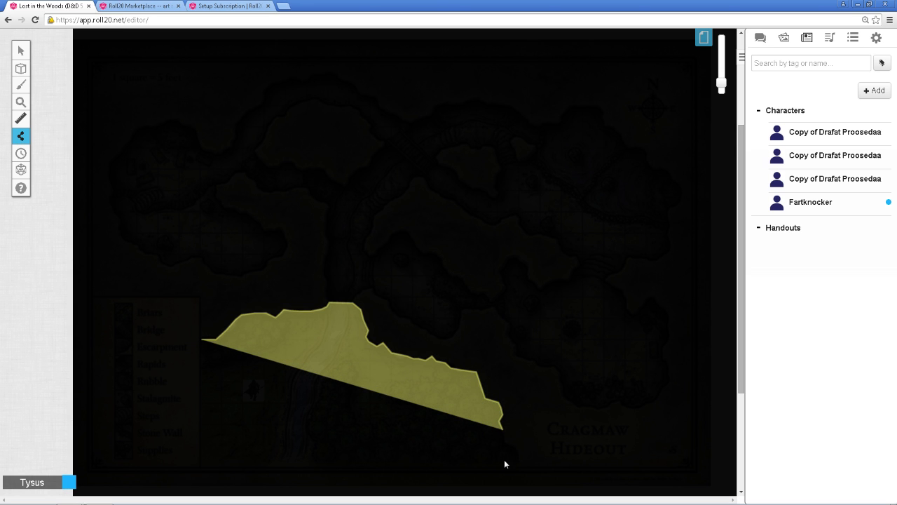
left_click(507, 441)
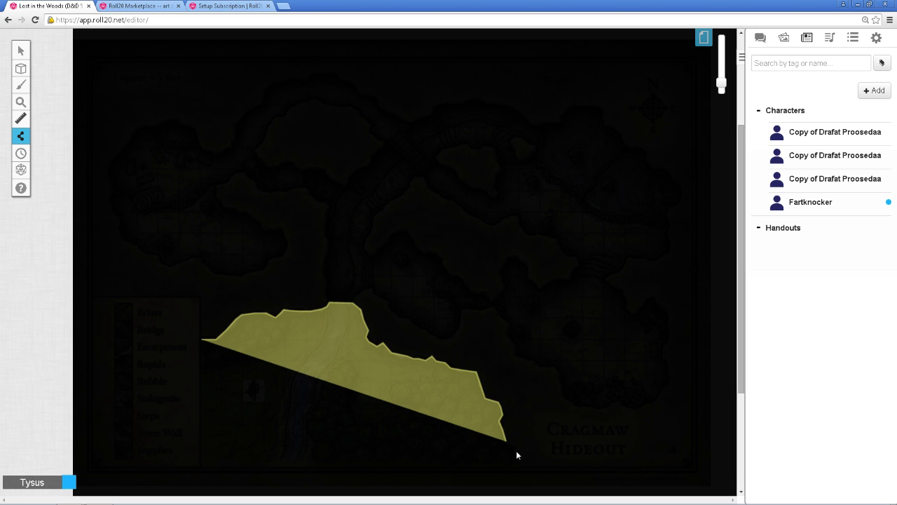
left_click(516, 450)
left_click(520, 464)
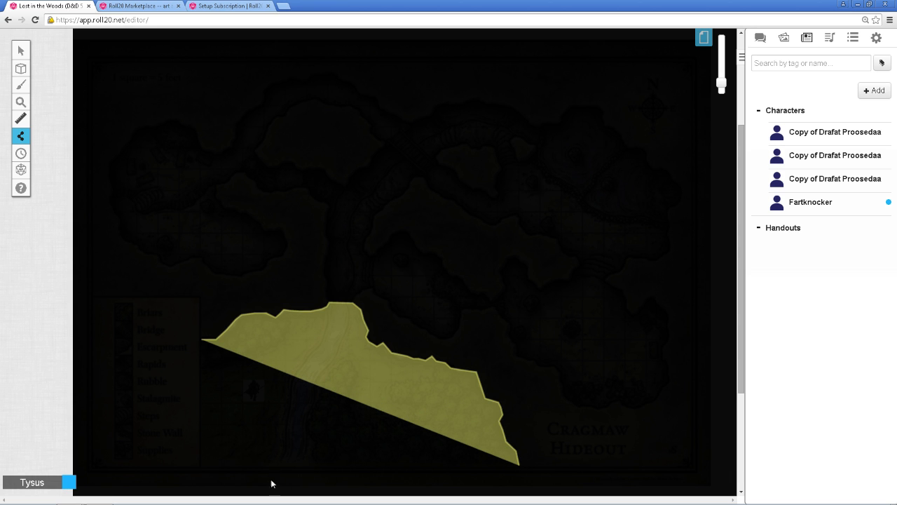
left_click(91, 469)
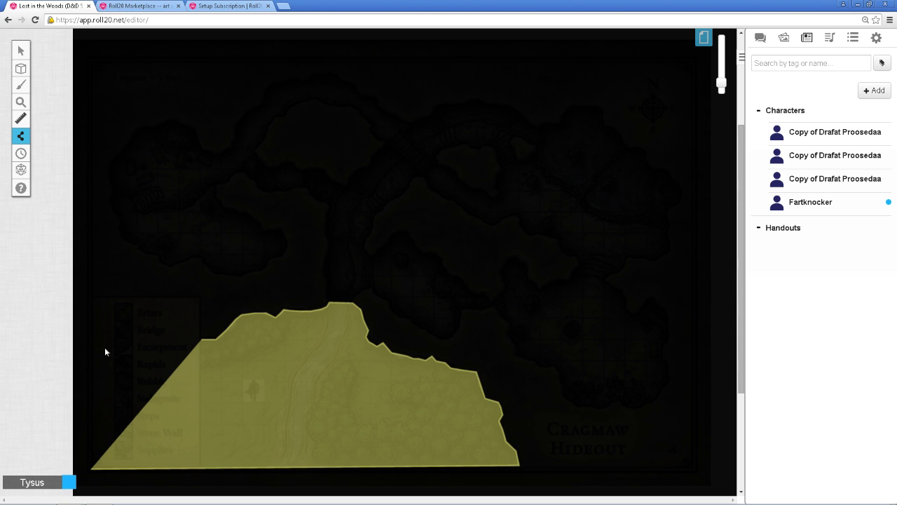
left_click(94, 297)
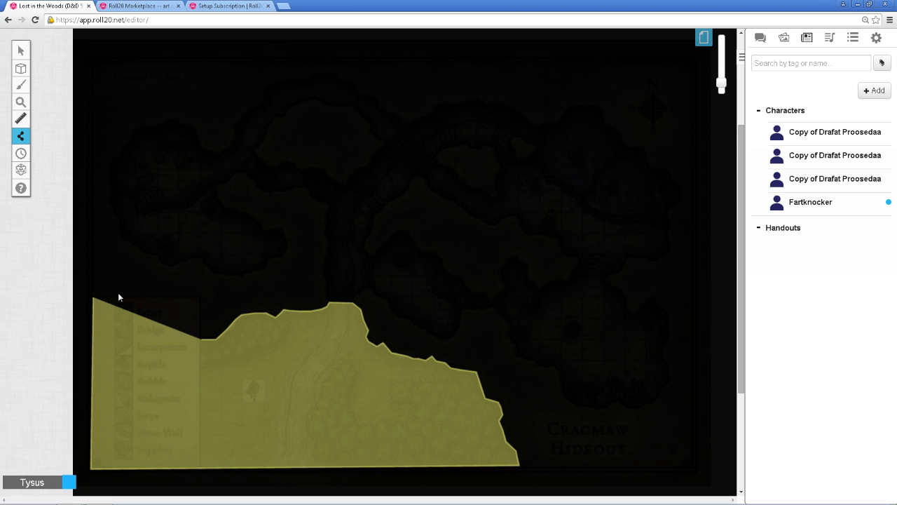
left_click(200, 298)
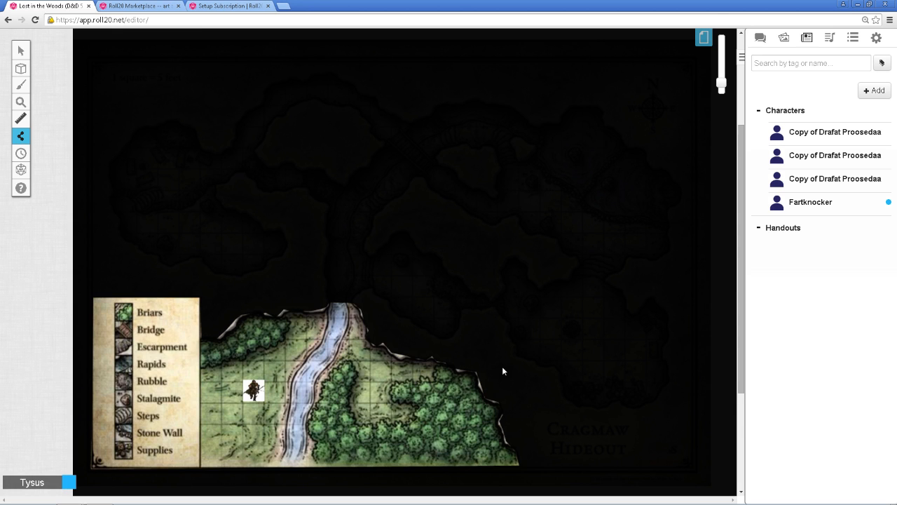
Zoom in on the revealed clearing and examine the fog boundary along the cliffs and the caves beyond it
scroll(503, 371, "down", 2)
scroll(491, 381, "up", 2)
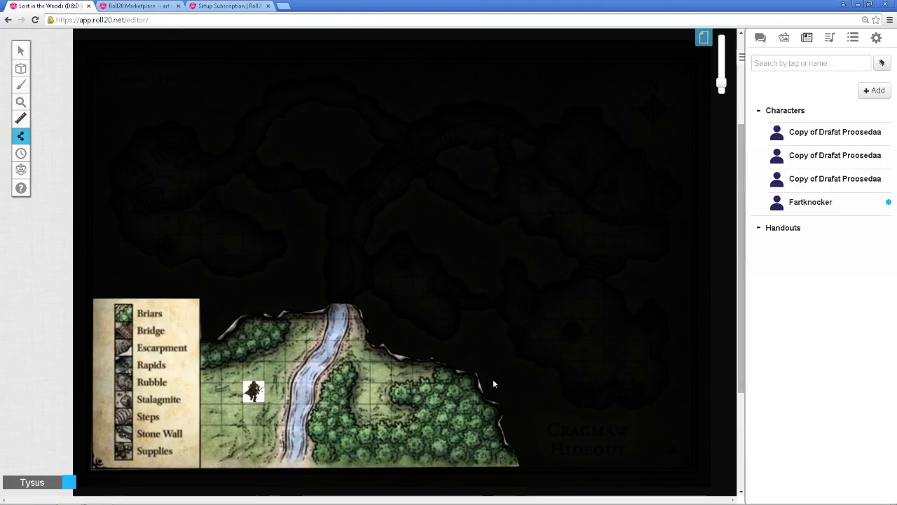
left_click_drag(722, 84, 723, 68)
left_click_drag(741, 216, 696, 293)
left_click_drag(511, 501, 391, 502)
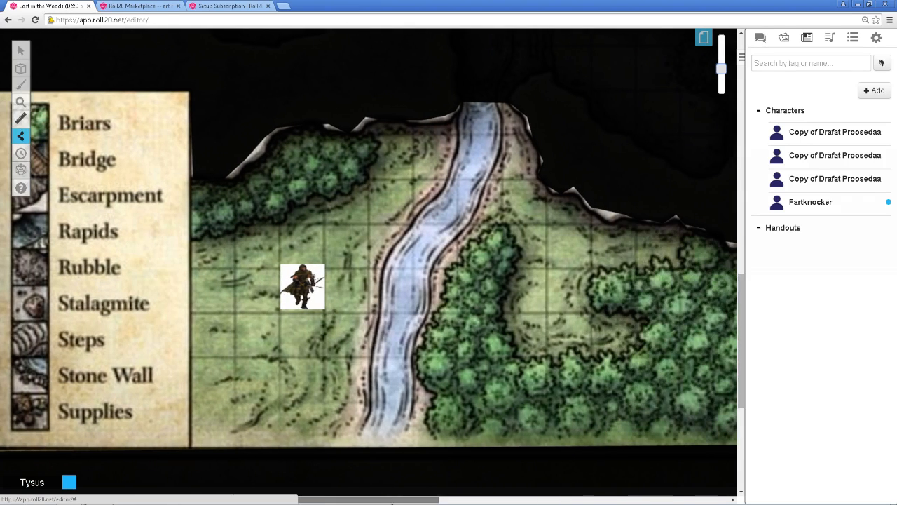
scroll(692, 308, "up", 3)
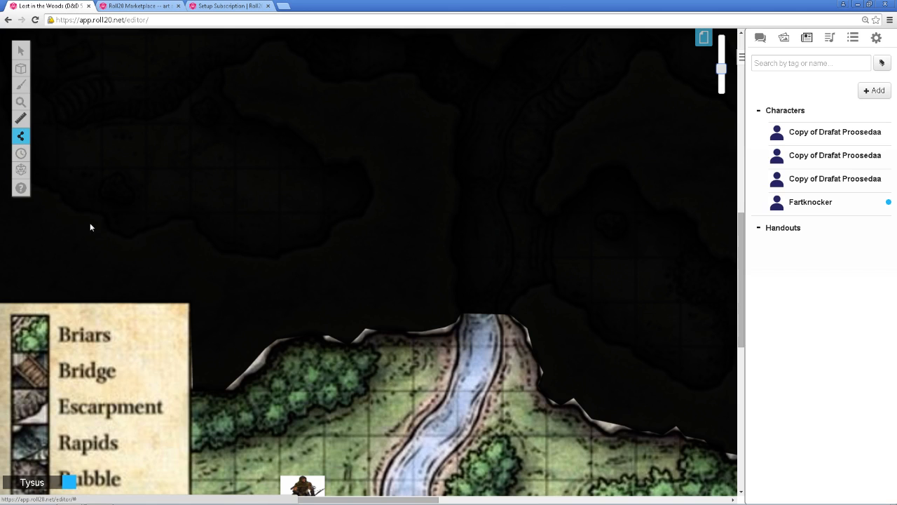
scroll(244, 243, "up", 2)
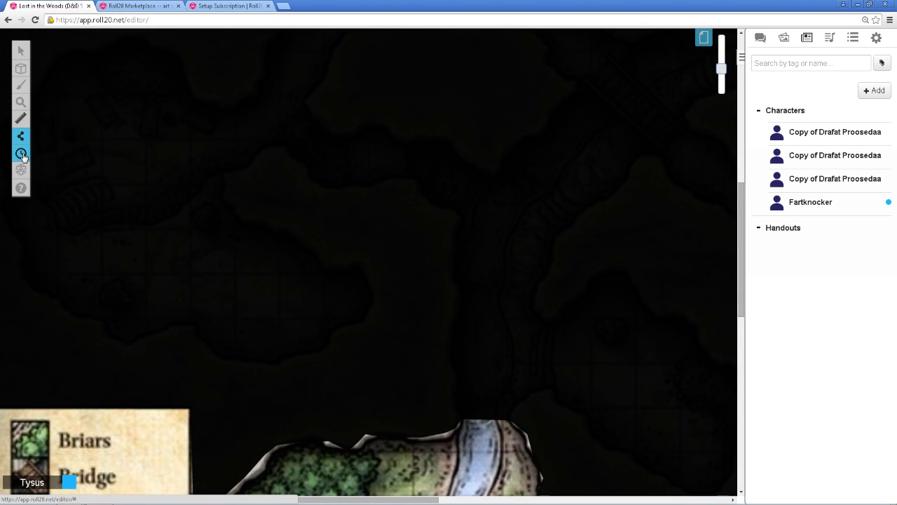
left_click(22, 155)
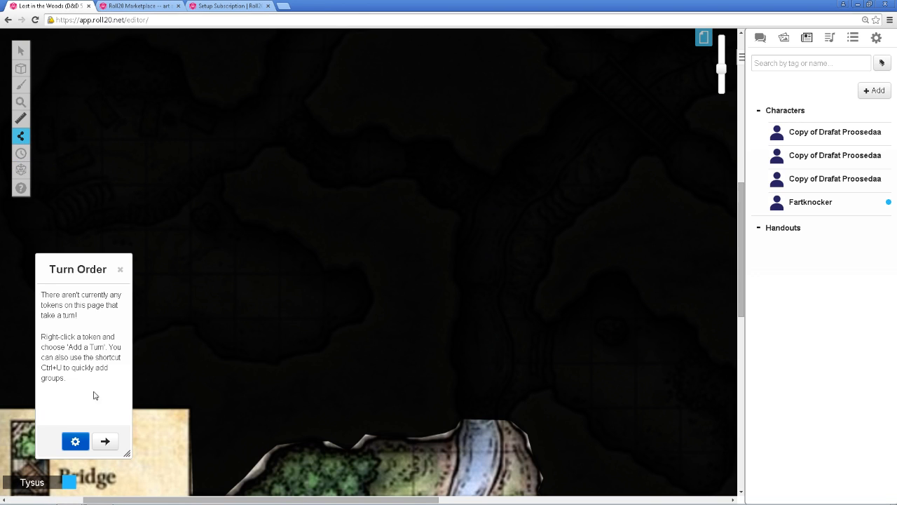
left_click(120, 270)
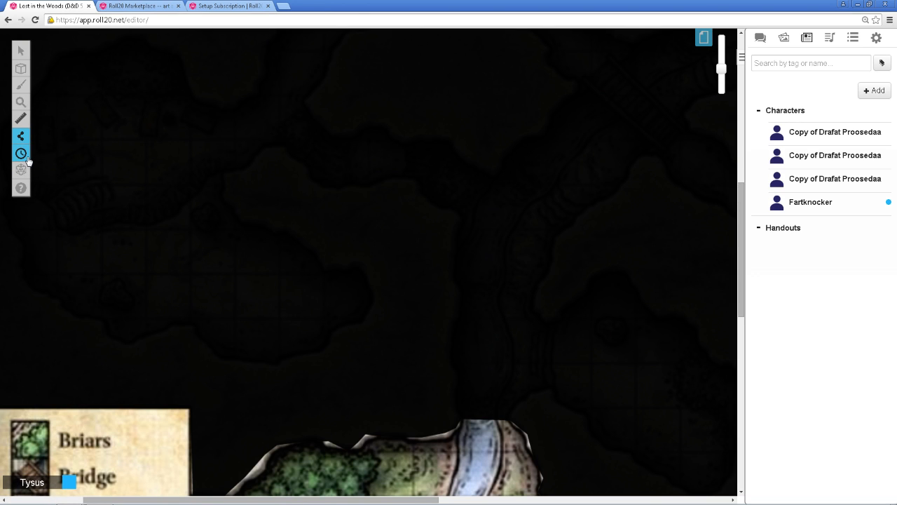
left_click(24, 155)
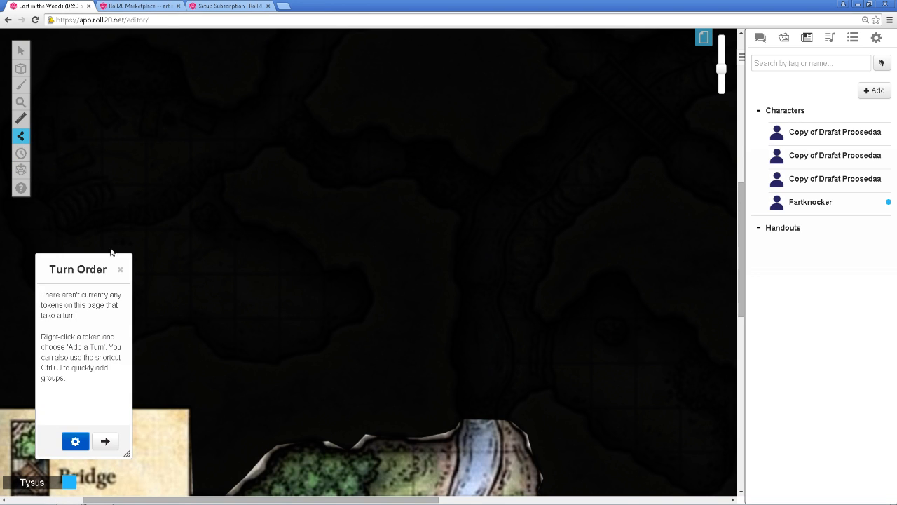
left_click(120, 269)
Reveal rectangular areas over the river passage, the cave chamber east of it and the rock to its west
mouse_move(21, 141)
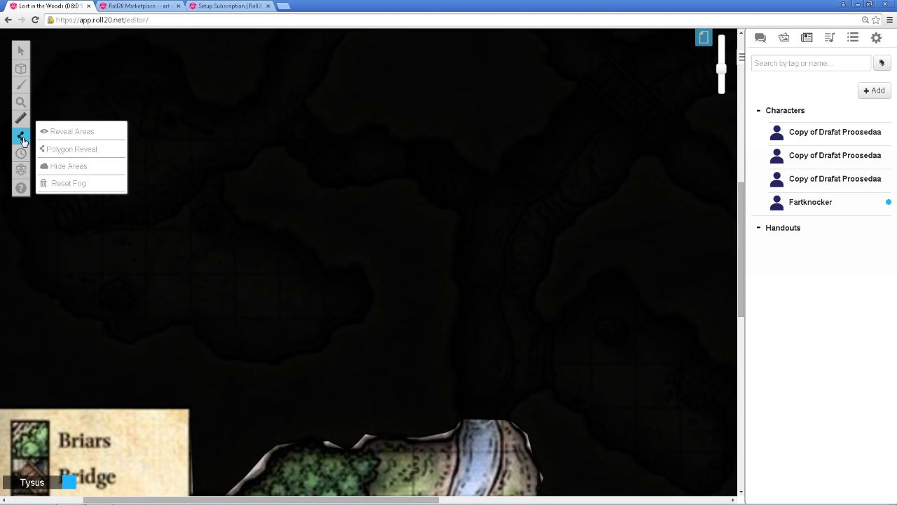
left_click(74, 141)
scroll(516, 385, "down", 5)
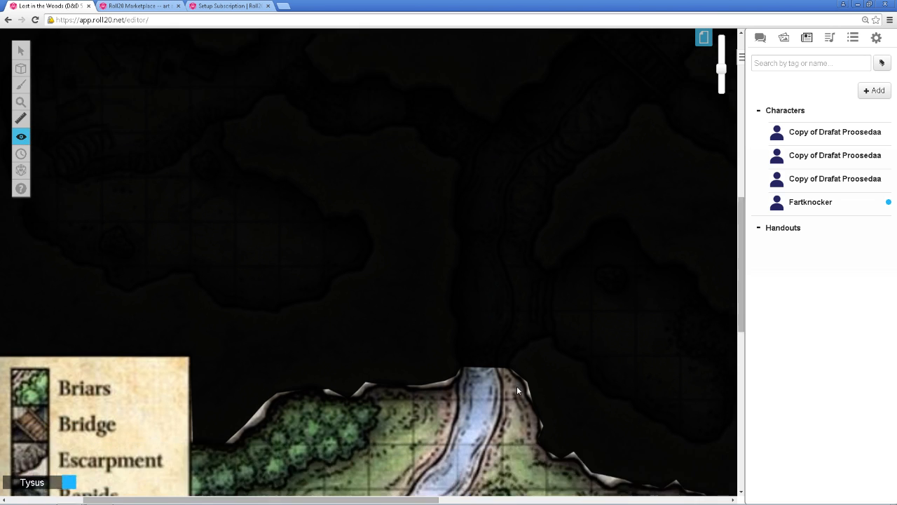
left_click_drag(491, 140, 510, 229)
scroll(601, 312, "up", 3)
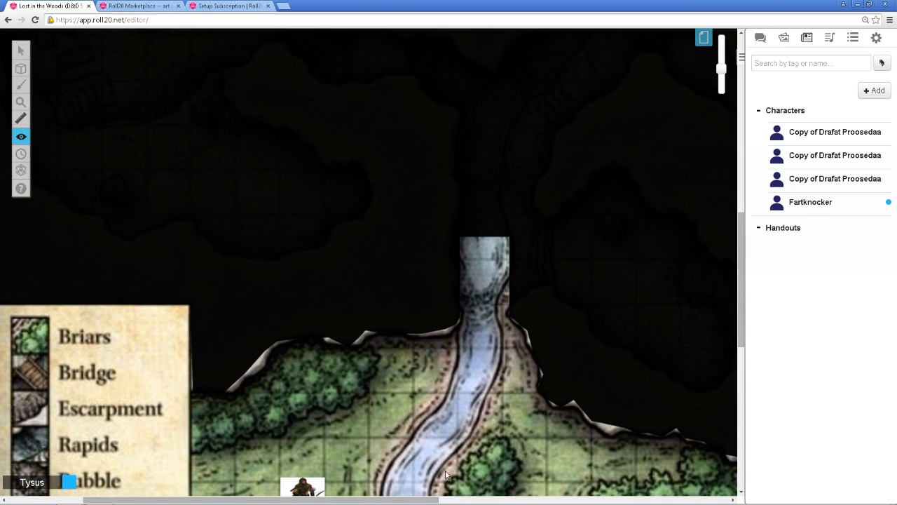
left_click_drag(436, 500, 544, 500)
left_click_drag(257, 118, 562, 474)
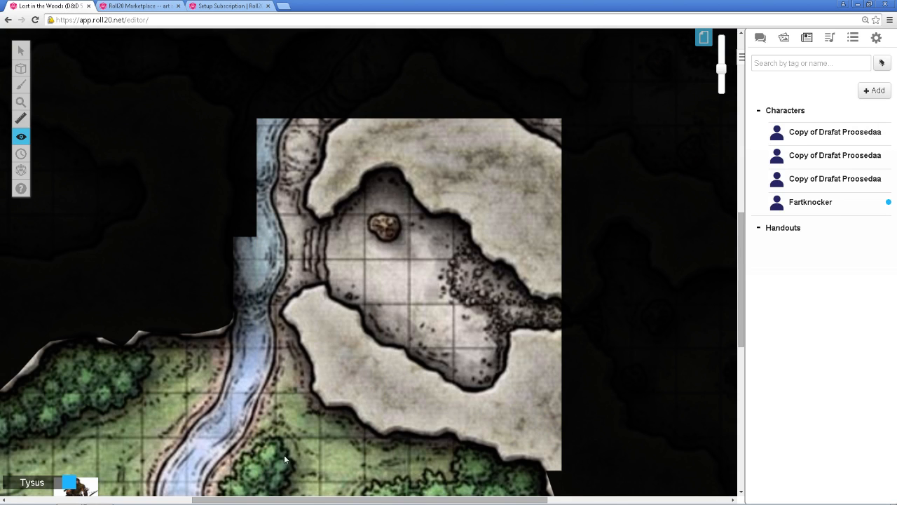
scroll(194, 406, "down", 3)
scroll(191, 407, "up", 4)
left_click_drag(306, 418, 80, 63)
scroll(186, 339, "down", 2)
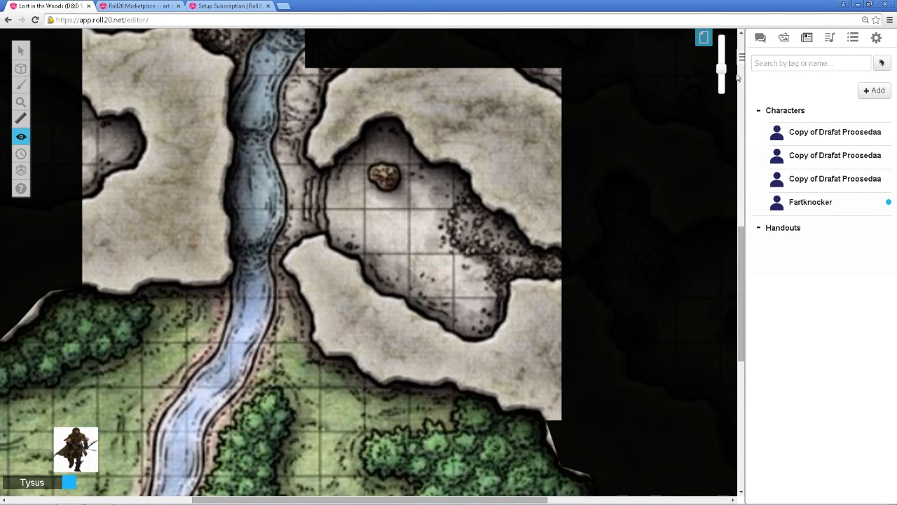
Use Hide Areas to cover the revealed river passage, cave chamber and surrounding rock with fog again
left_click_drag(723, 70, 722, 82)
scroll(686, 182, "up", 3)
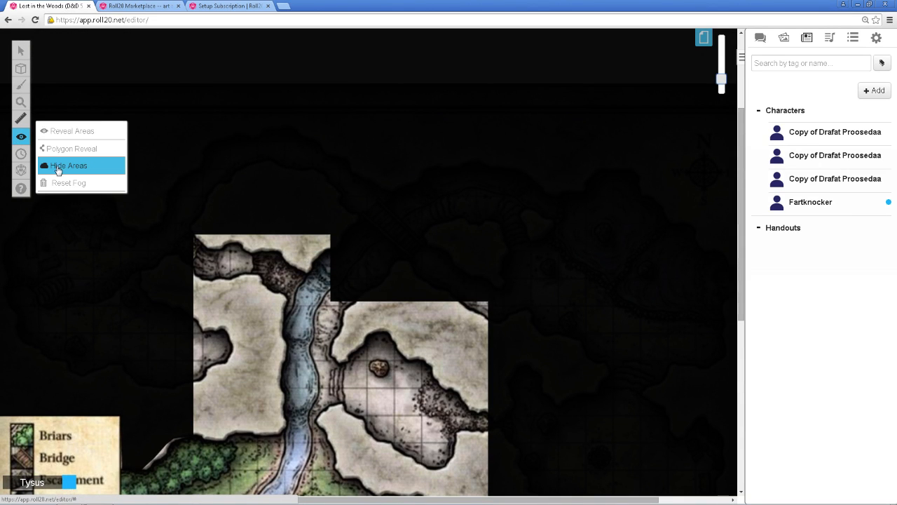
left_click(70, 167)
left_click_drag(187, 224, 433, 225)
scroll(468, 477, "down", 3)
left_click_drag(483, 98, 362, 74)
mouse_move(152, 54)
left_mouse_down()
mouse_move(203, 223)
mouse_move(231, 361)
left_mouse_up()
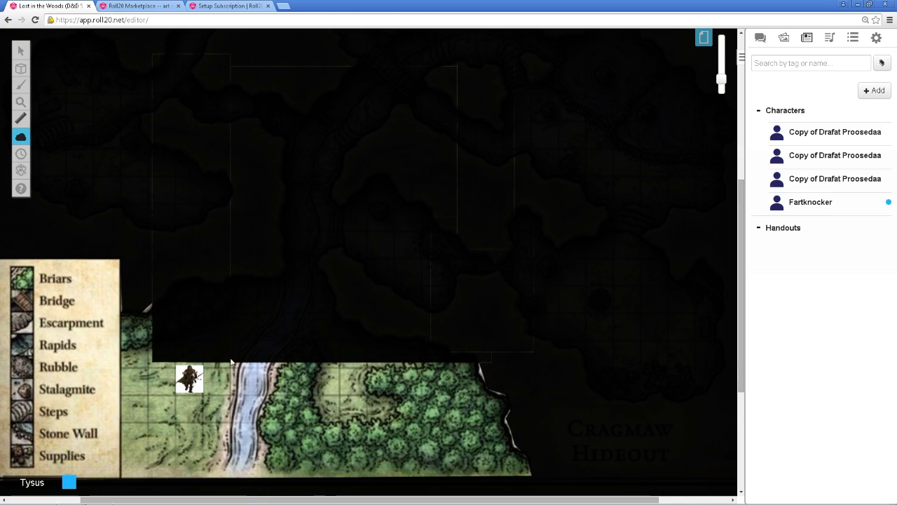
left_click(20, 56)
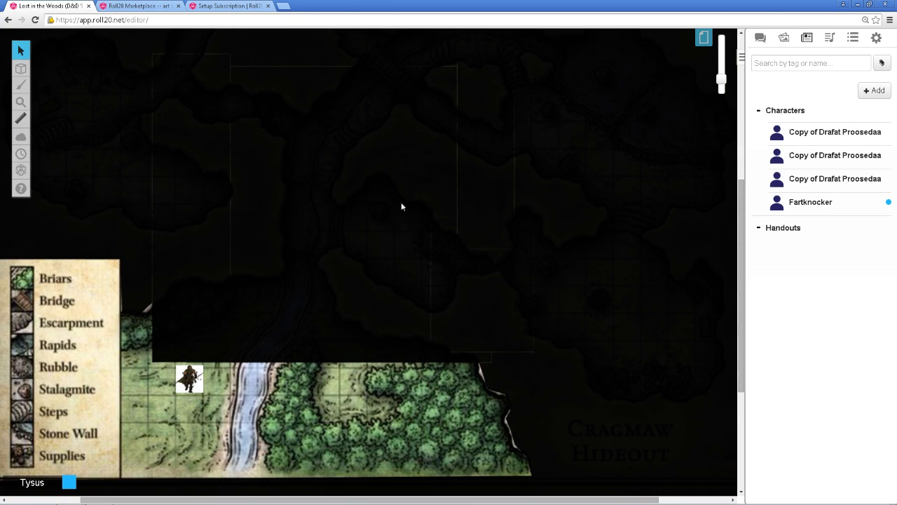
scroll(527, 194, "up", 3)
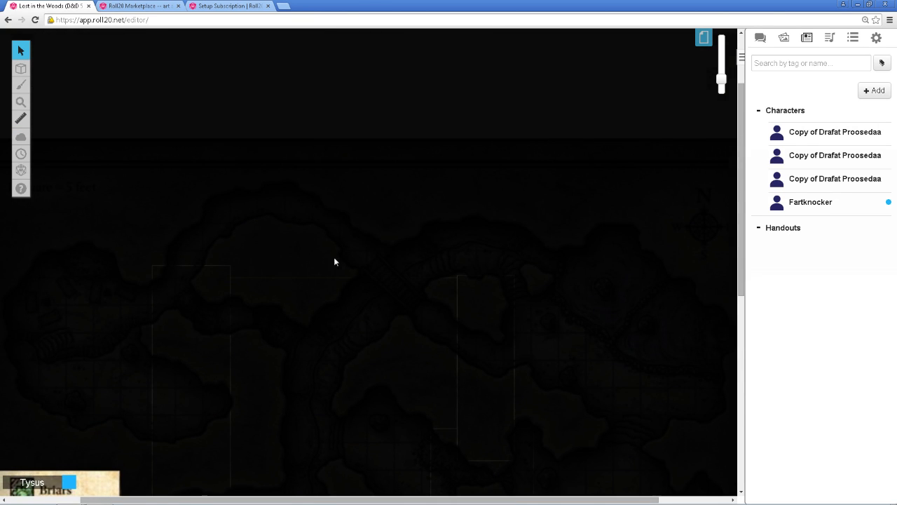
scroll(334, 261, "down", 4)
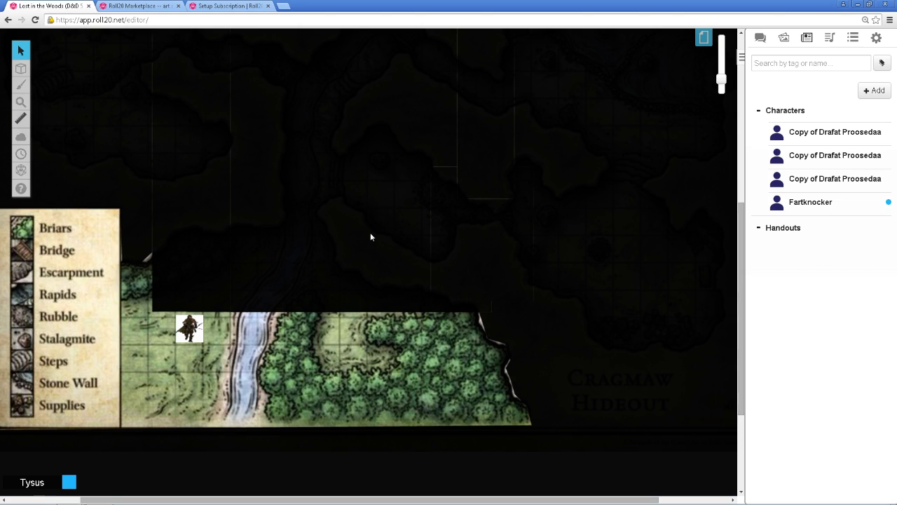
scroll(387, 244, "up", 5)
scroll(399, 215, "down", 3)
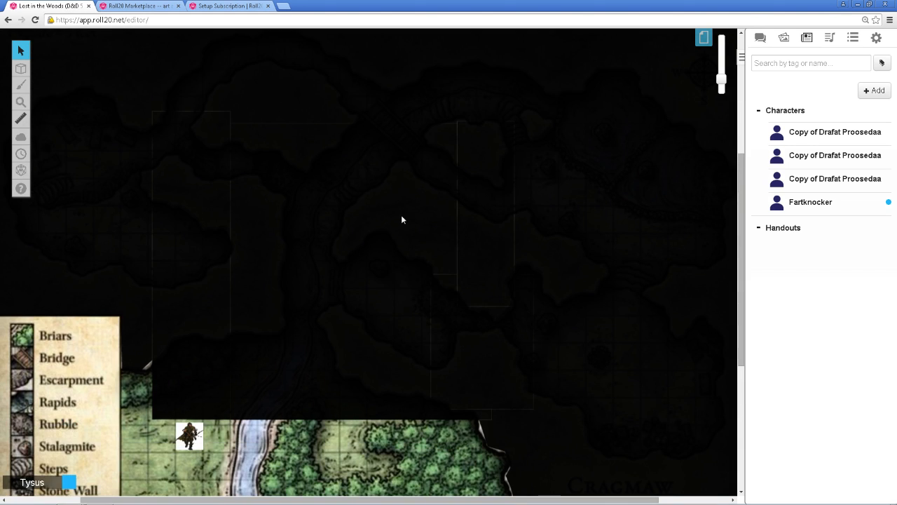
scroll(401, 220, "down", 3)
scroll(397, 220, "up", 2)
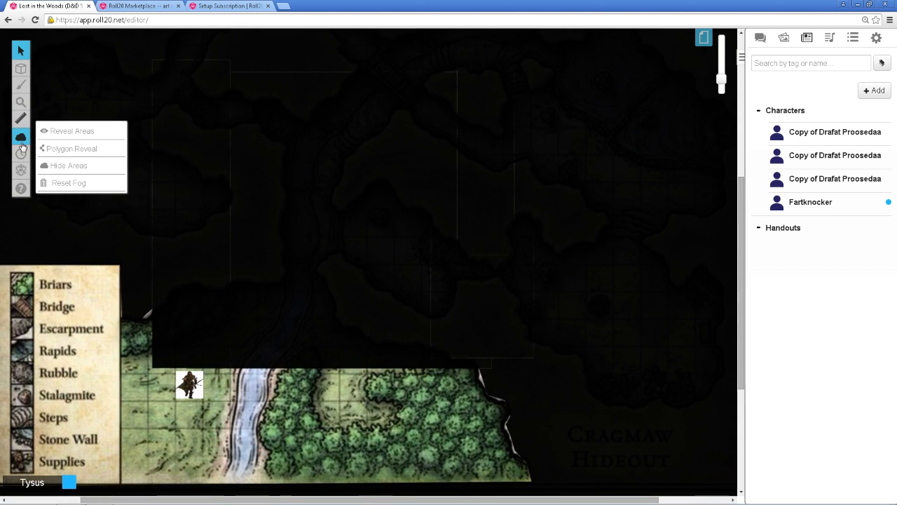
Use Reveal Areas to uncover one large rectangle spanning the central caves, the bridge, the river and the upper clearing
left_click(70, 131)
left_click_drag(143, 59, 549, 385)
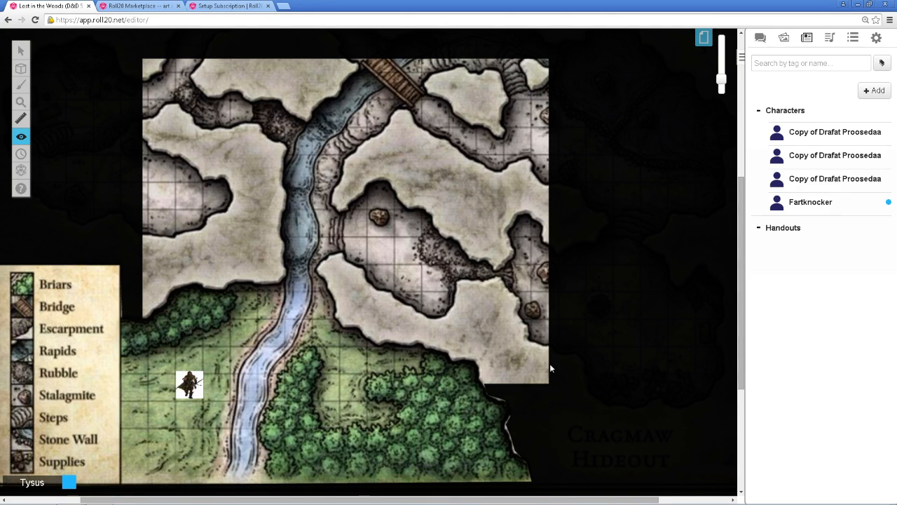
scroll(550, 367, "up", 5)
Open the Fartknocker character sheet and view its Core Stats
left_click(838, 202)
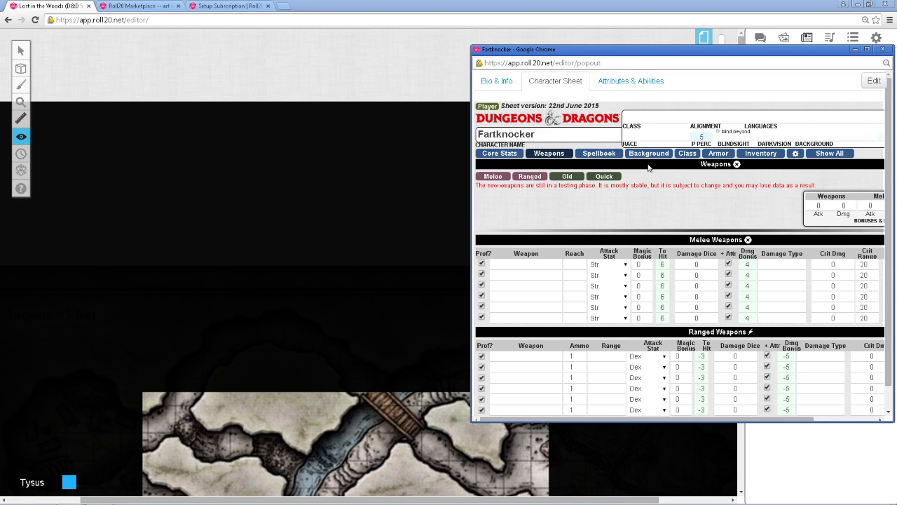
left_click(510, 155)
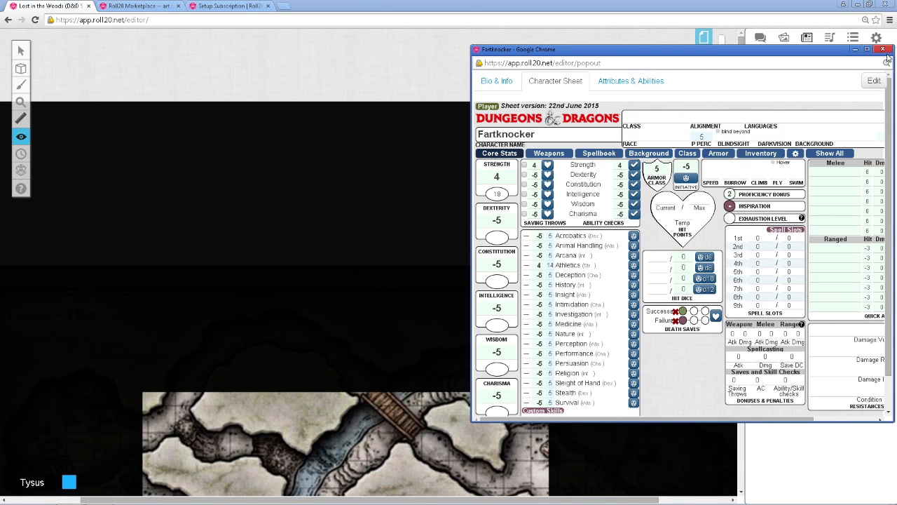
Minimize the Fartknocker character sheet window and look over the revealed part of the cave map
left_click(856, 49)
scroll(536, 305, "up", 5)
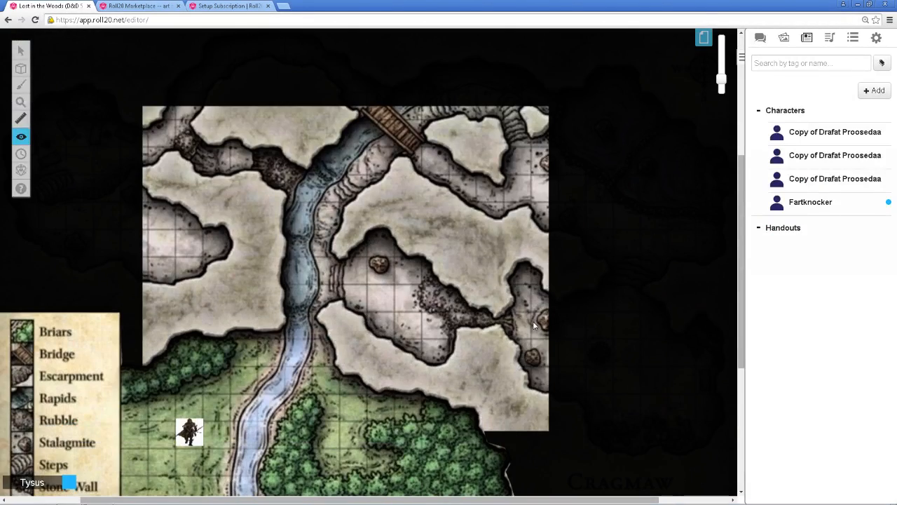
scroll(535, 345, "down", 3)
scroll(535, 344, "up", 4)
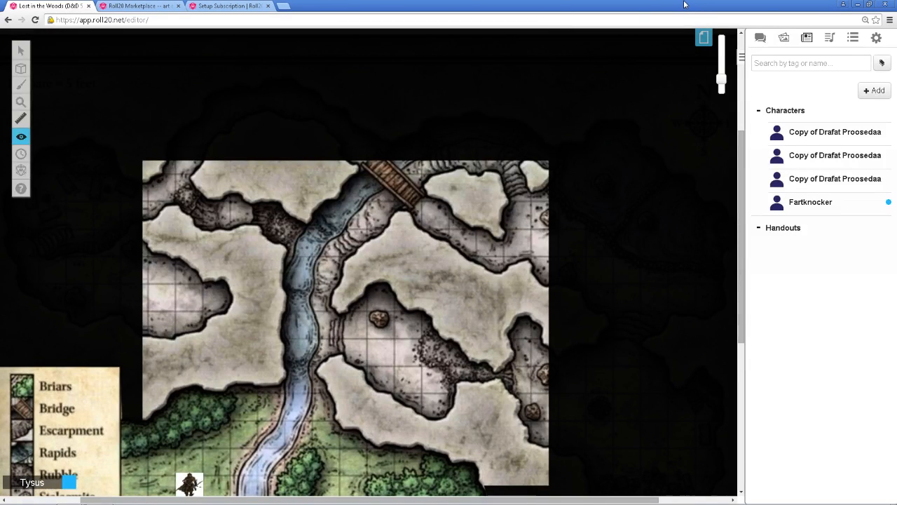
Create a new page in the campaign and place it ahead of the Start page
left_click(698, 38)
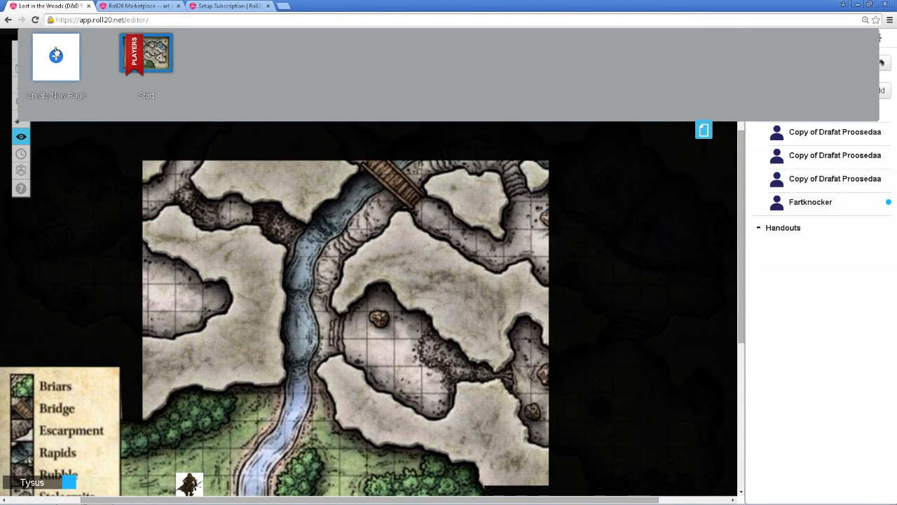
left_click(62, 77)
mouse_move(234, 70)
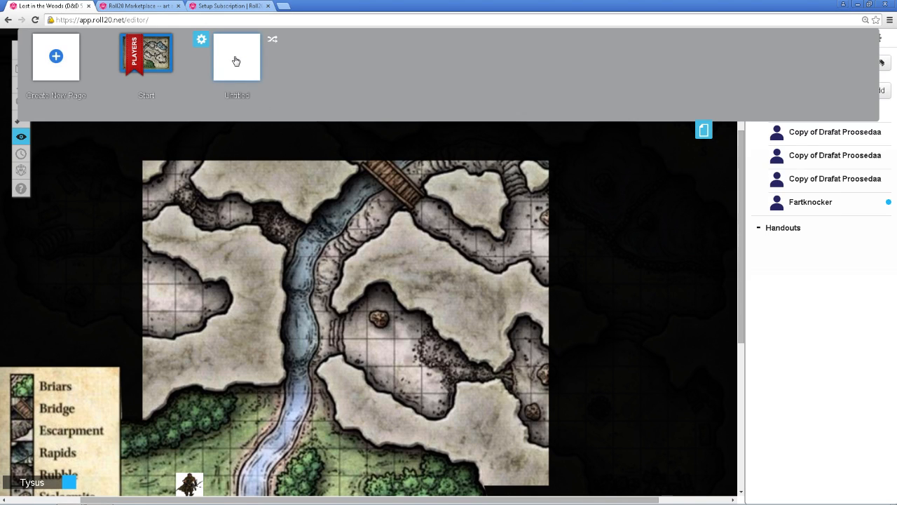
left_click_drag(245, 77, 140, 96)
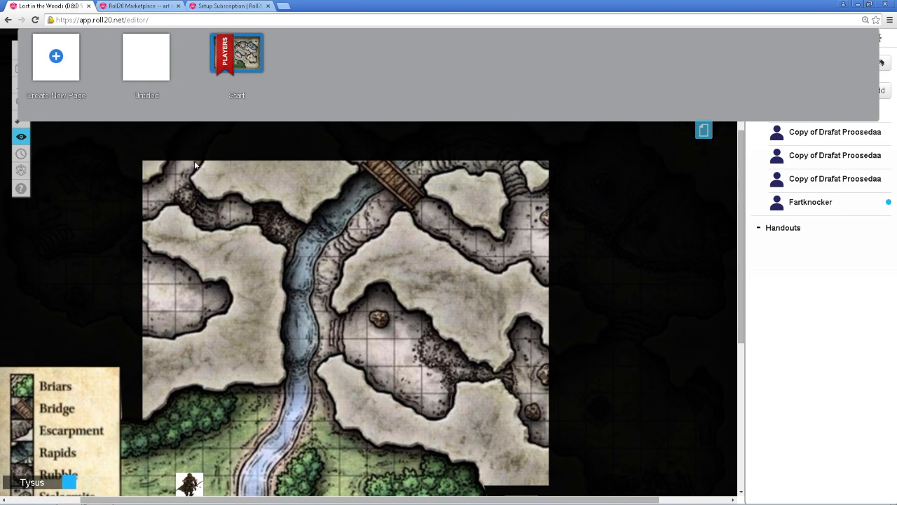
Rename the untitled page as TOKEN
left_click(153, 96)
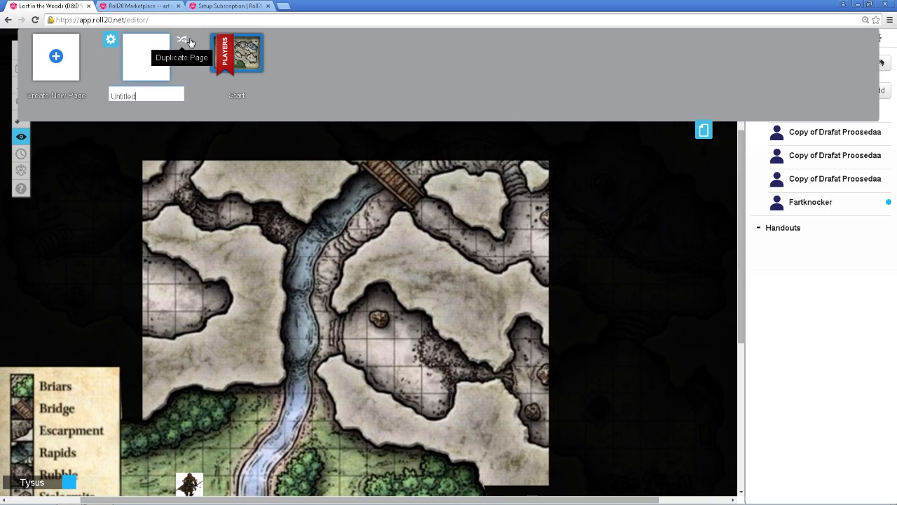
key("BackSpace")
key("BackSpace")
key("BackSpace")
key("BackSpace")
key("BackSpace")
key("BackSpace")
key("BackSpace")
type("TOKEN")
key("Return")
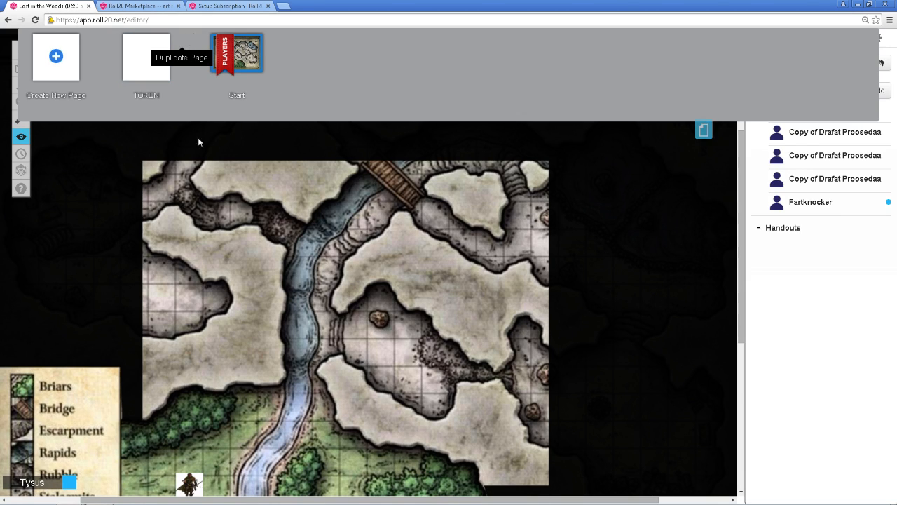
Switch the editor to the blank TOKEN page, leaving the players on Start
left_click(132, 50)
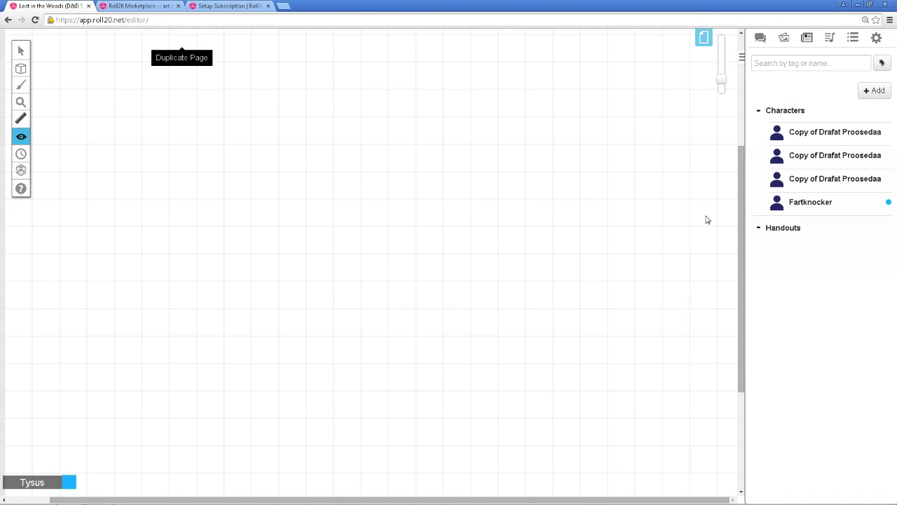
left_click(706, 41)
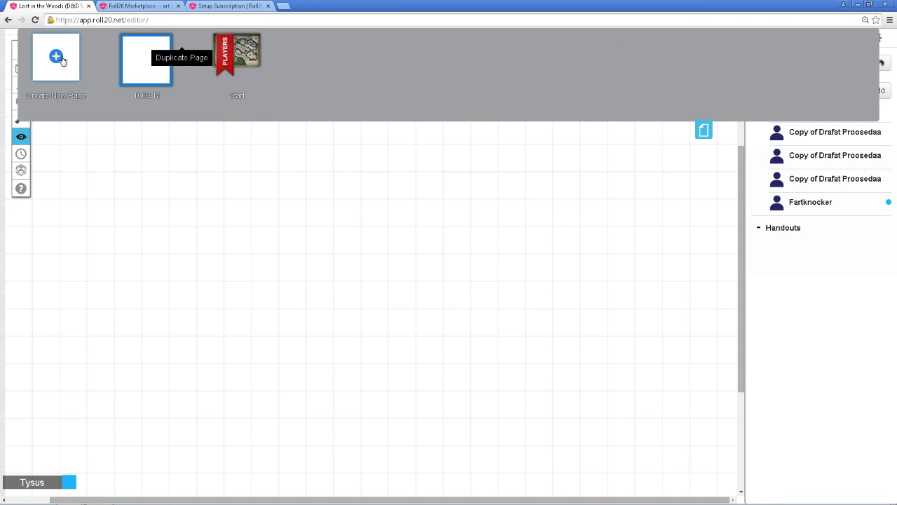
left_click(703, 130)
scroll(312, 410, "up", 3)
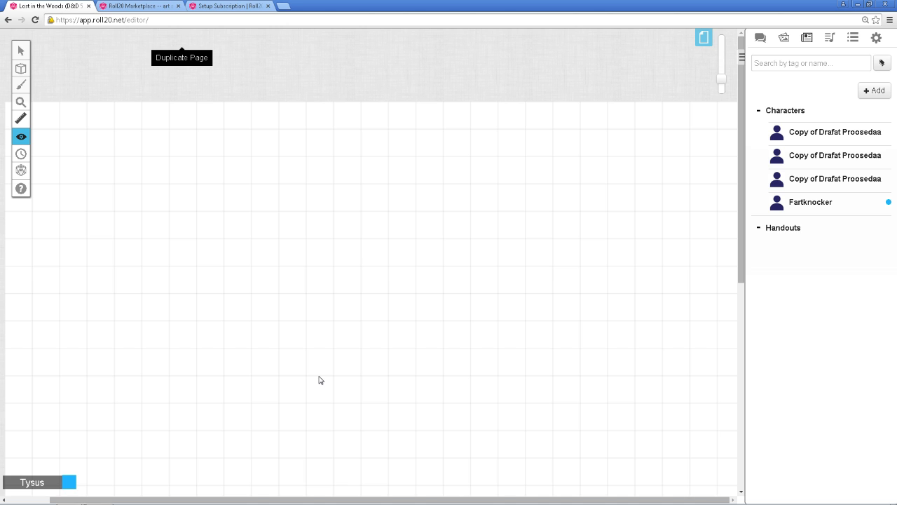
Search the art library for ZOMBIE
left_click(772, 69)
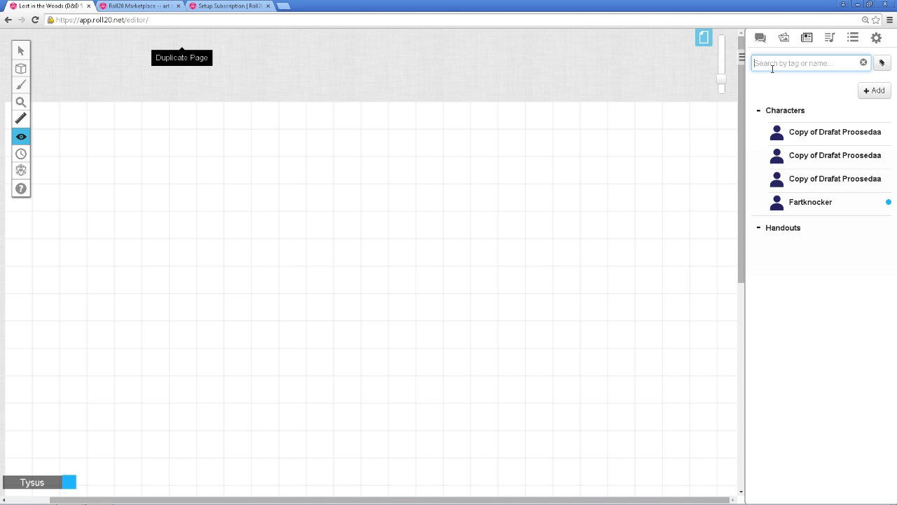
type("ZOMBIE")
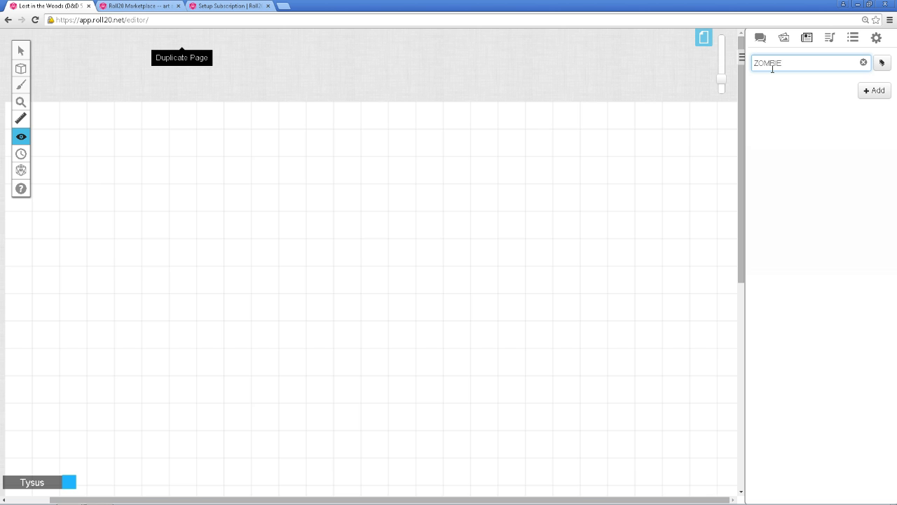
left_click(786, 41)
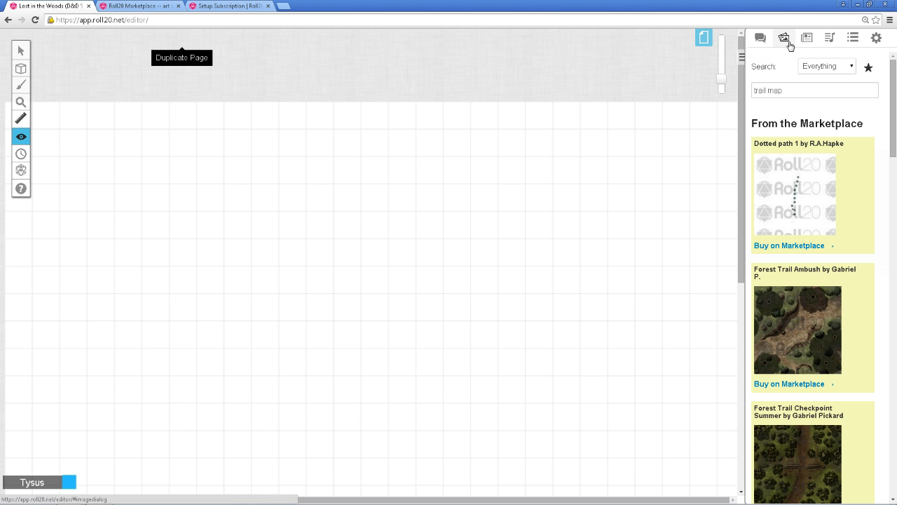
left_click(835, 89)
type("ZOMBIE")
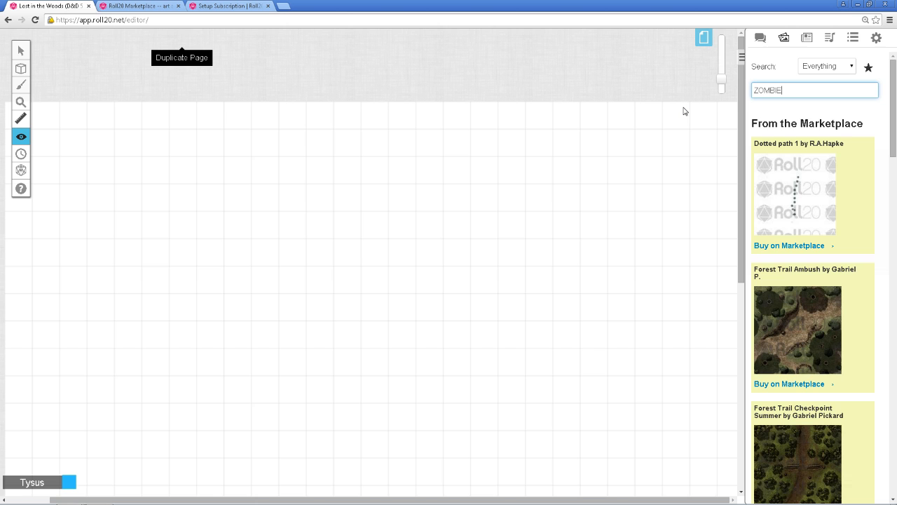
key("Return")
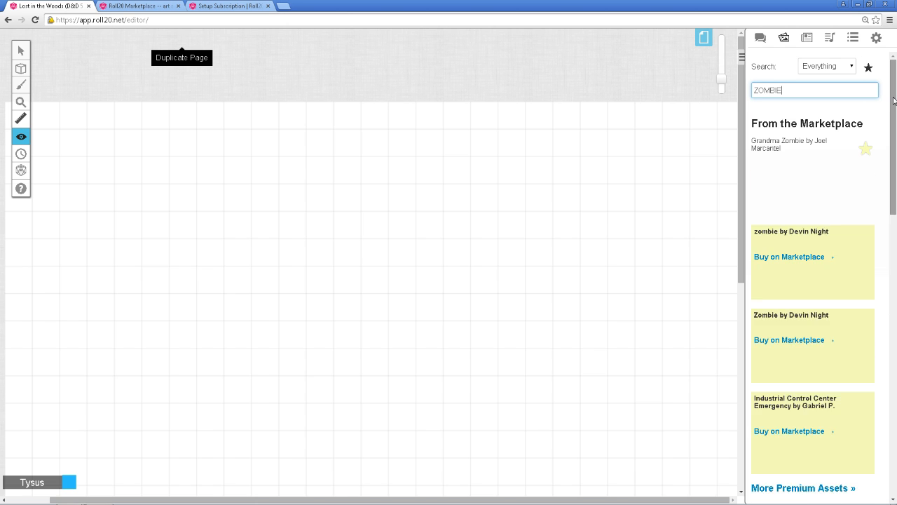
Add the Grandma Zombie token from the search results to the upper part of the TOKEN page
left_click_drag(894, 98, 887, 199)
scroll(888, 199, "up", 4)
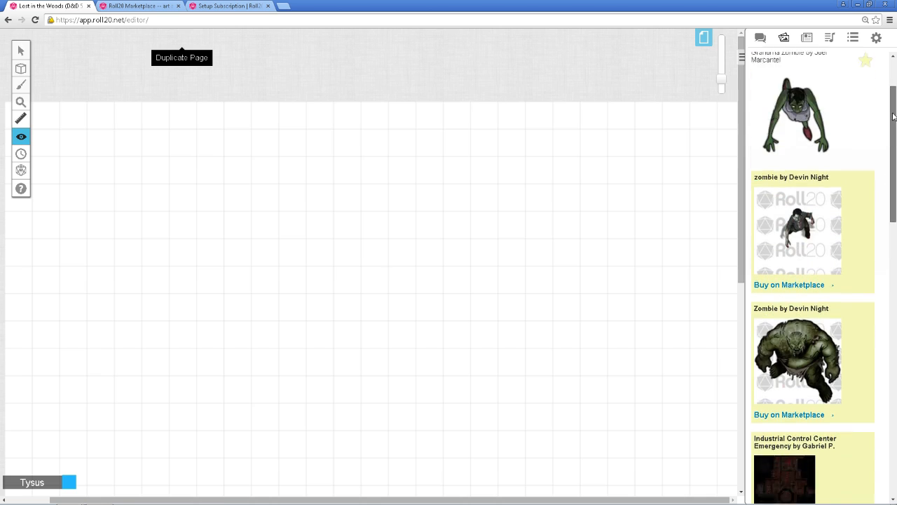
left_click_drag(799, 154, 238, 184)
Browse the remaining zombie art, then search for UNDEAD with the results limited to Tokens
scroll(878, 225, "down", 15)
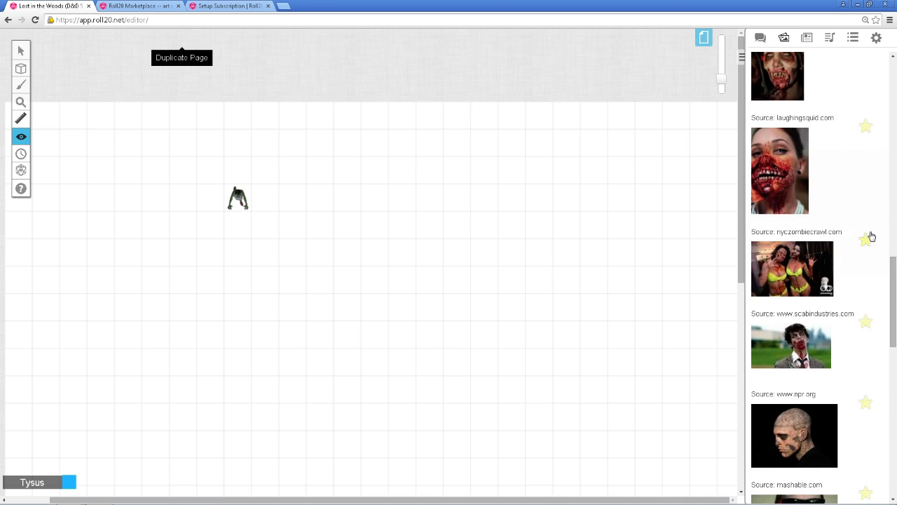
scroll(872, 235, "down", 10)
scroll(870, 237, "down", 12)
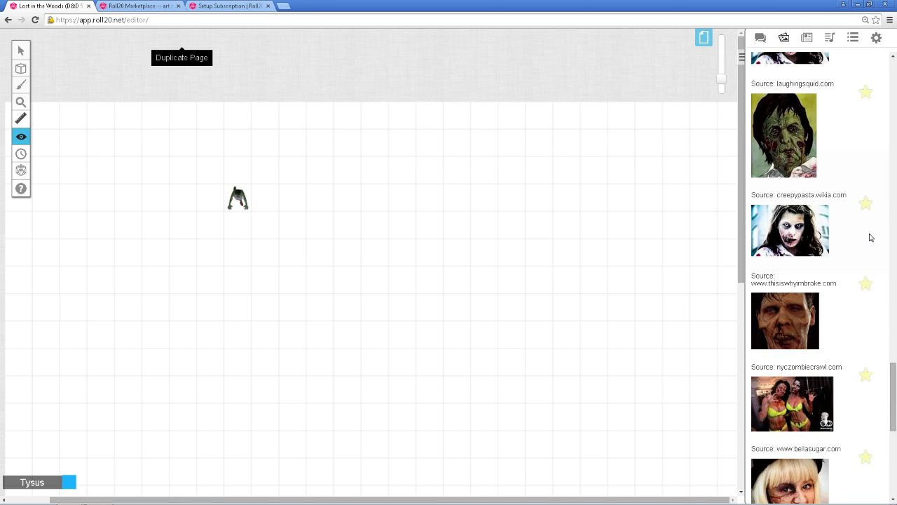
scroll(869, 308, "up", 20)
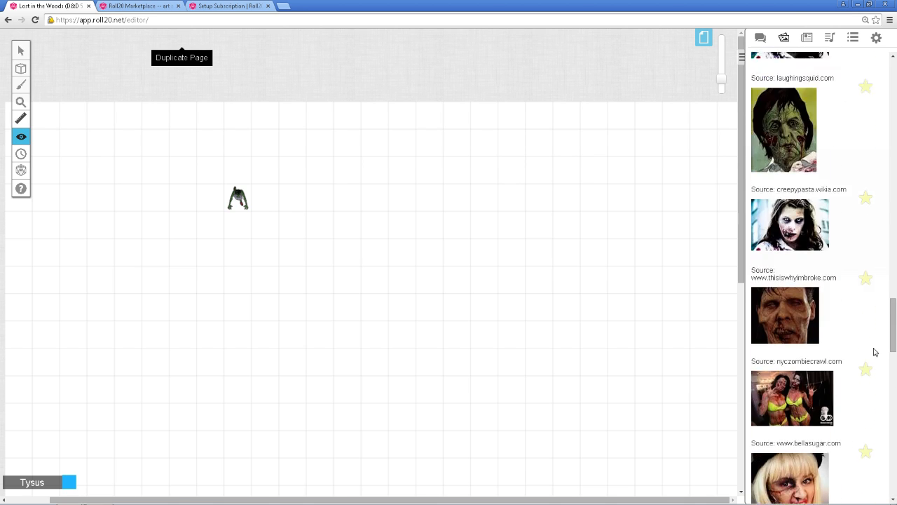
scroll(876, 356, "up", 10)
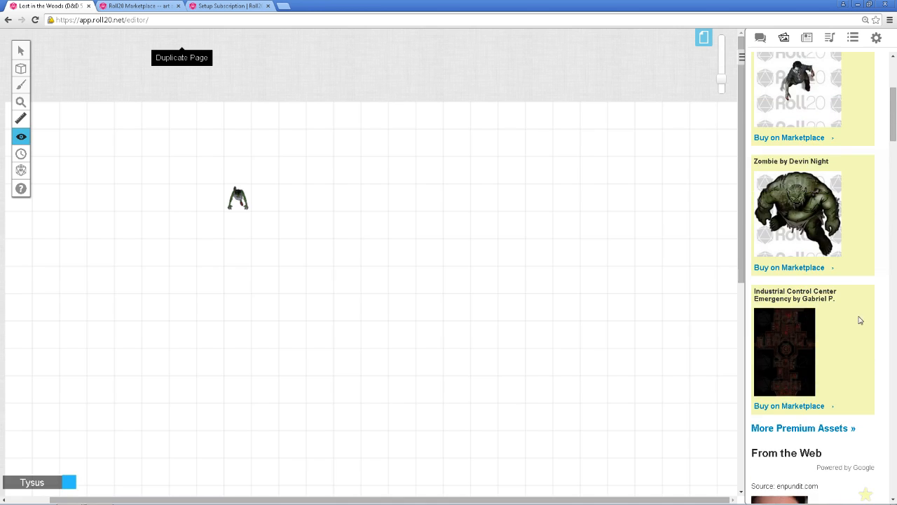
left_click_drag(820, 90, 720, 95)
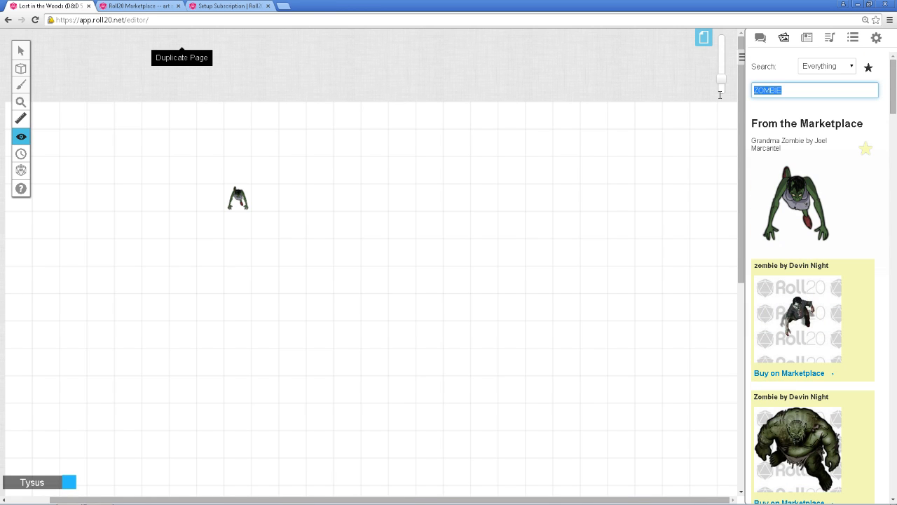
type("UNDEAD")
key("Return")
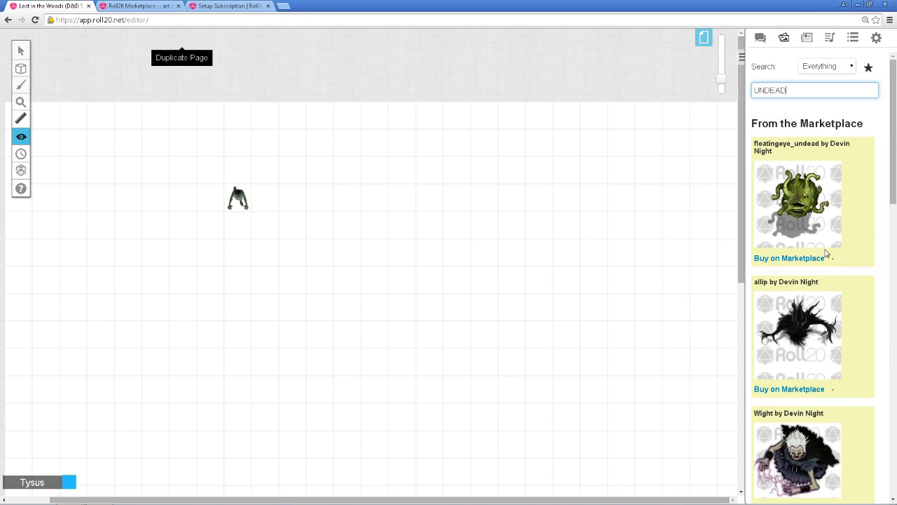
left_click(846, 66)
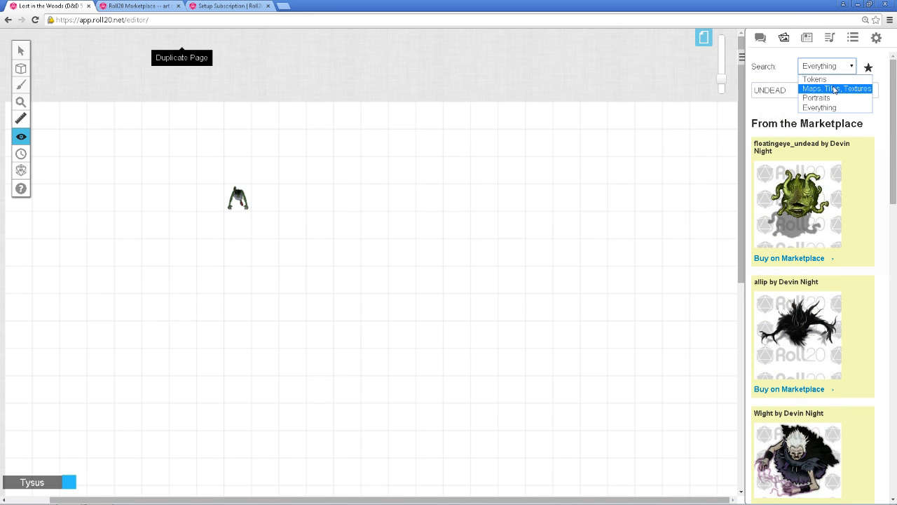
left_click(832, 79)
left_click(830, 90)
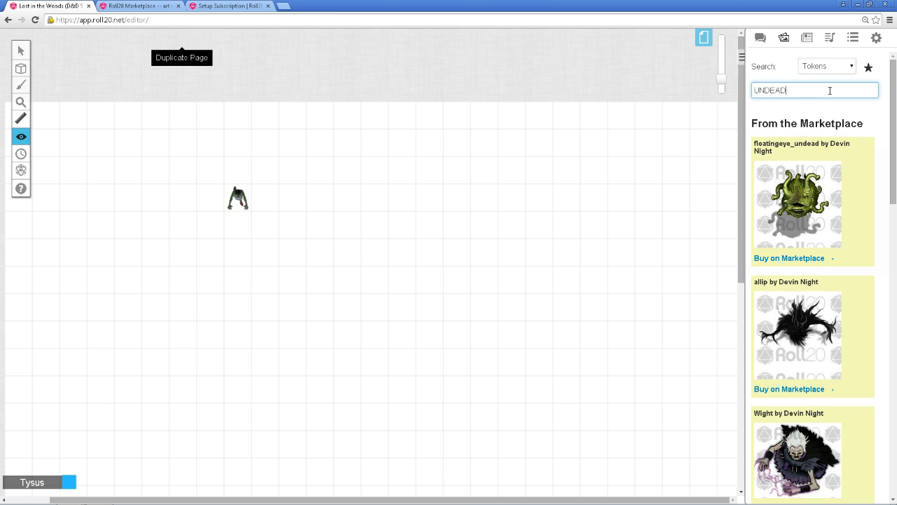
key("Return")
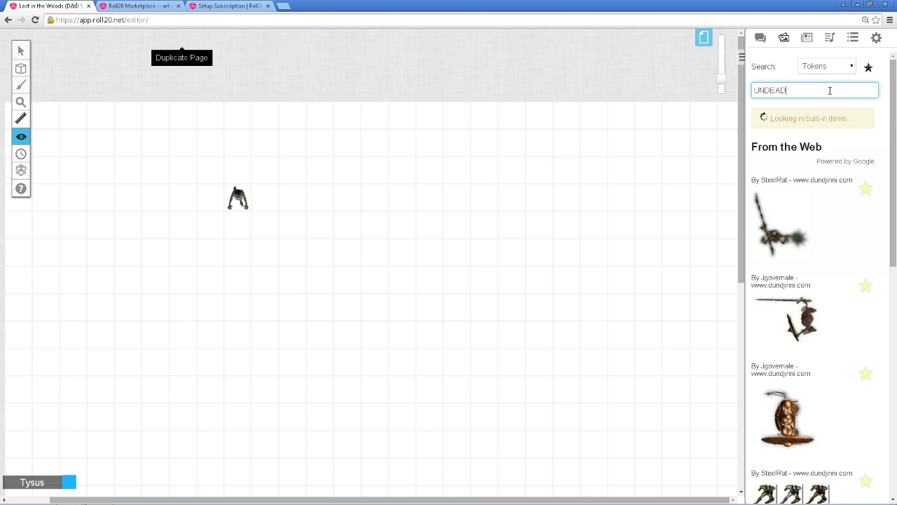
Add the long-sworded undead token from the web results to the page, east of the zombie
scroll(879, 225, "down", 2)
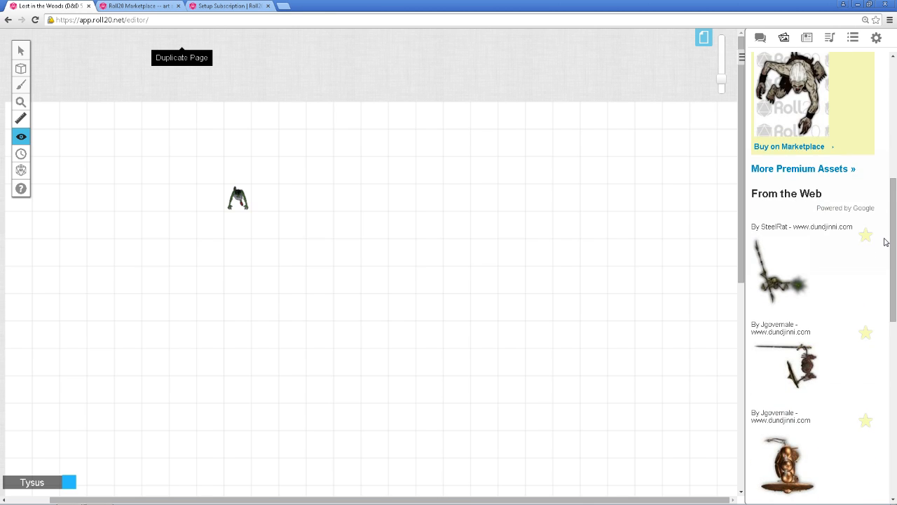
scroll(885, 242, "down", 2)
left_click_drag(799, 226, 345, 221)
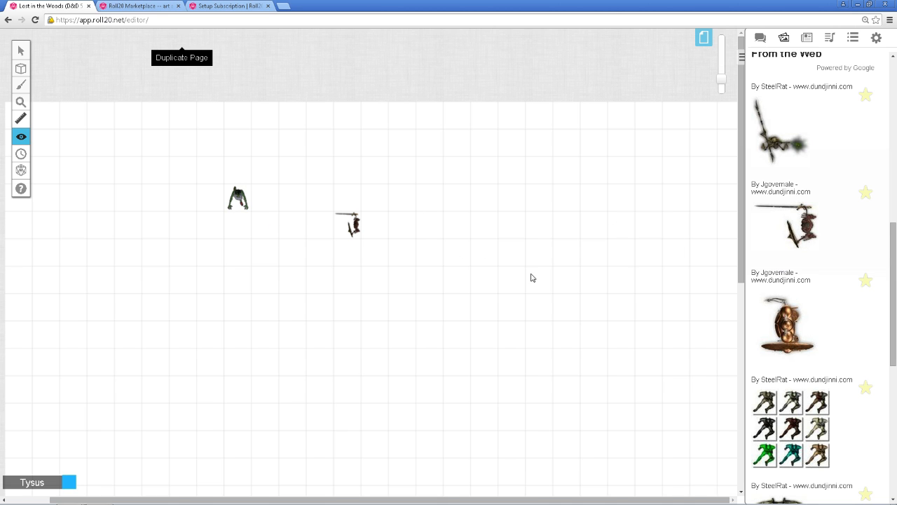
Search the token art for GOBLINS
scroll(769, 183, "up", 5)
scroll(769, 184, "up", 3)
left_click_drag(797, 91, 666, 123)
type("GOBLINS")
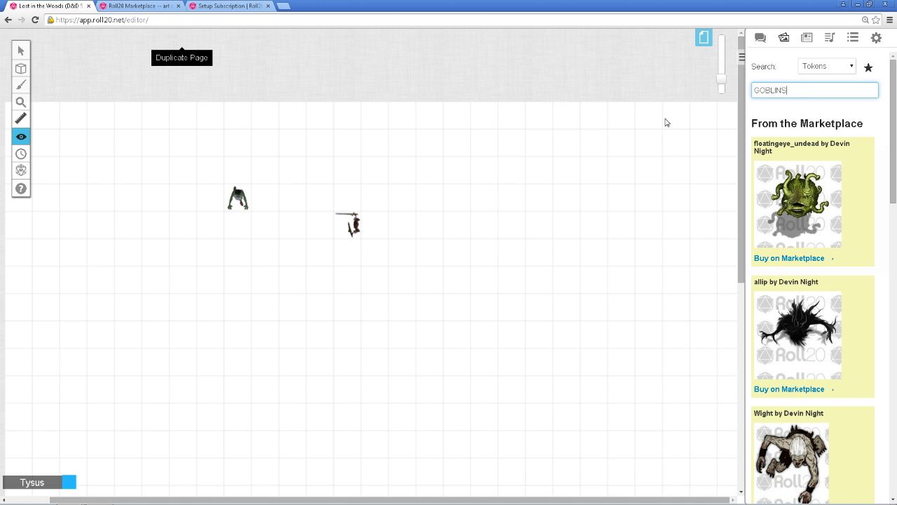
key("Return")
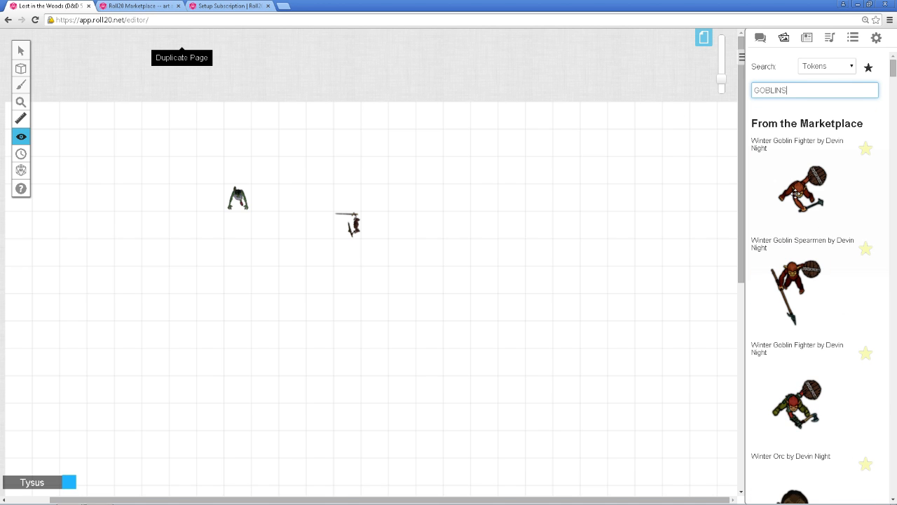
Add the Winter Goblin Spearmen and the red Winter Goblin Fighter tokens to the page below the zombie
left_click_drag(795, 275, 673, 302)
left_click_drag(551, 280, 239, 279)
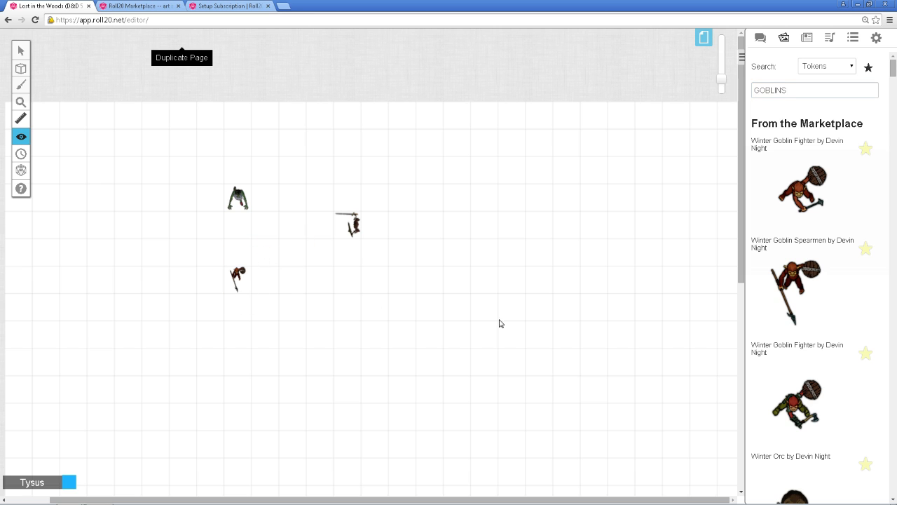
left_click_drag(795, 206, 267, 306)
scroll(801, 430, "down", 3)
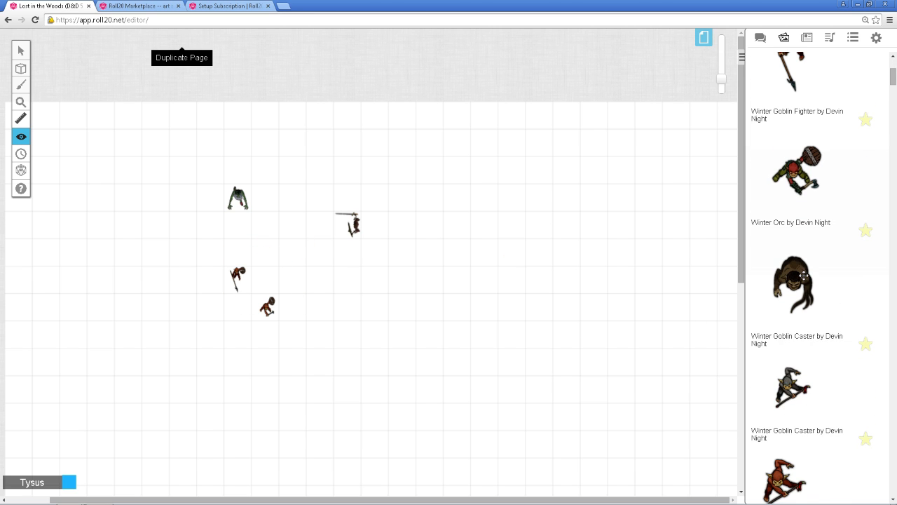
scroll(802, 277, "down", 3)
Replace the GOBLINS search term to look up more goblin tokens, and browse the results
scroll(792, 337, "up", 10)
left_click_drag(811, 92, 699, 106)
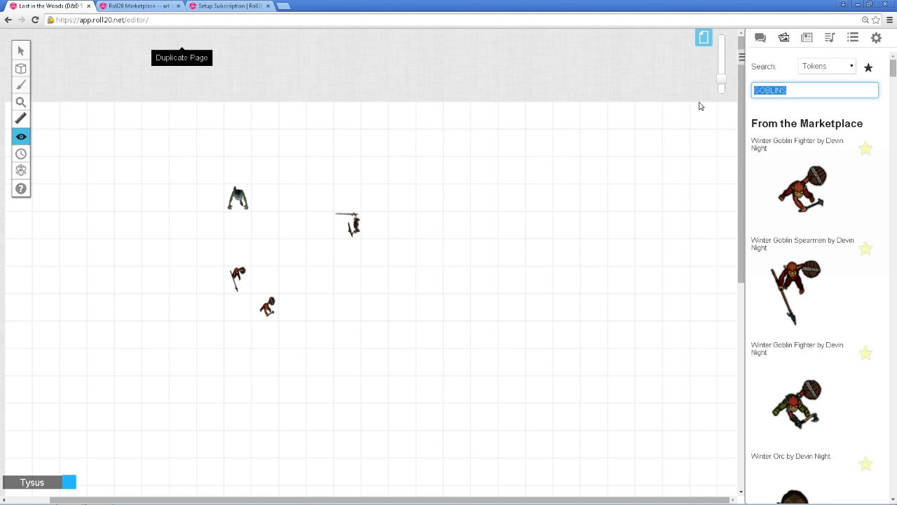
type("GOB")
scroll(845, 250, "down", 5)
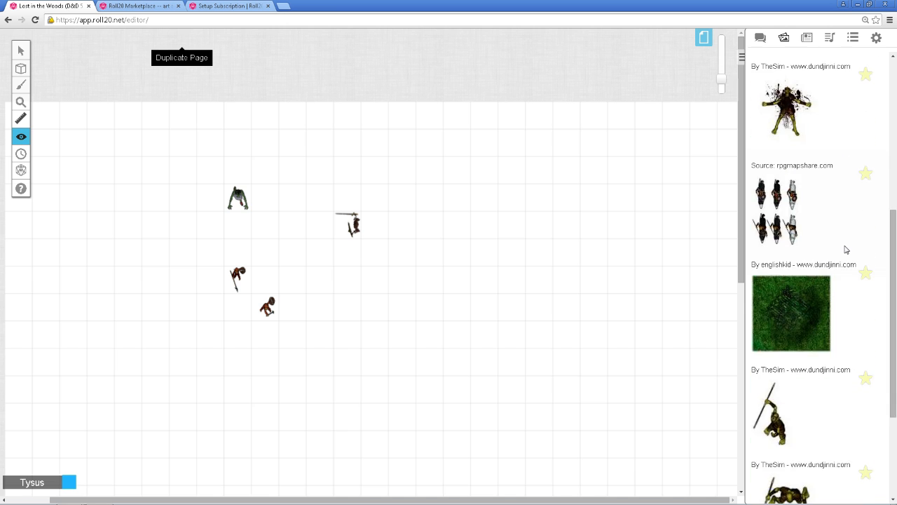
scroll(846, 250, "up", 5)
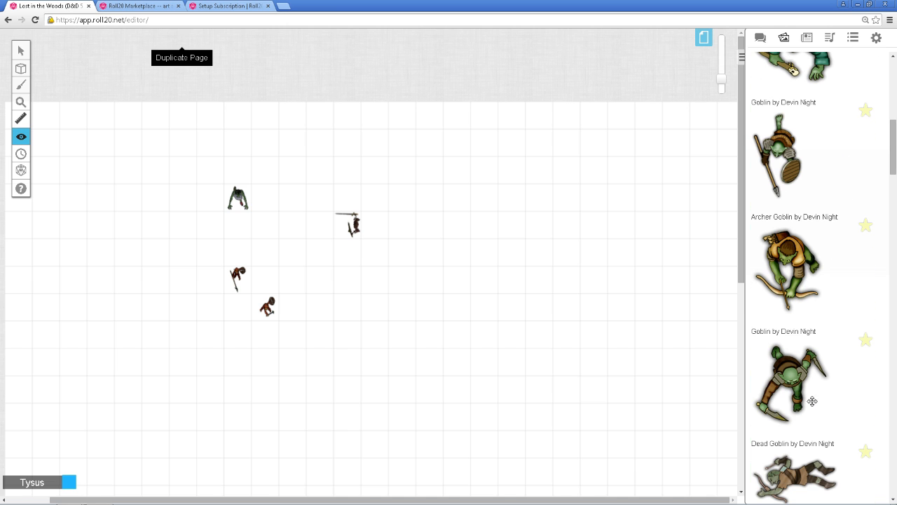
Add the Archer Goblin and the twin-bladed Goblin tokens to the page, east of the winter goblins
left_click_drag(788, 278, 321, 313)
left_click_drag(796, 370, 388, 295)
scroll(587, 342, "down", 5)
scroll(813, 372, "down", 6)
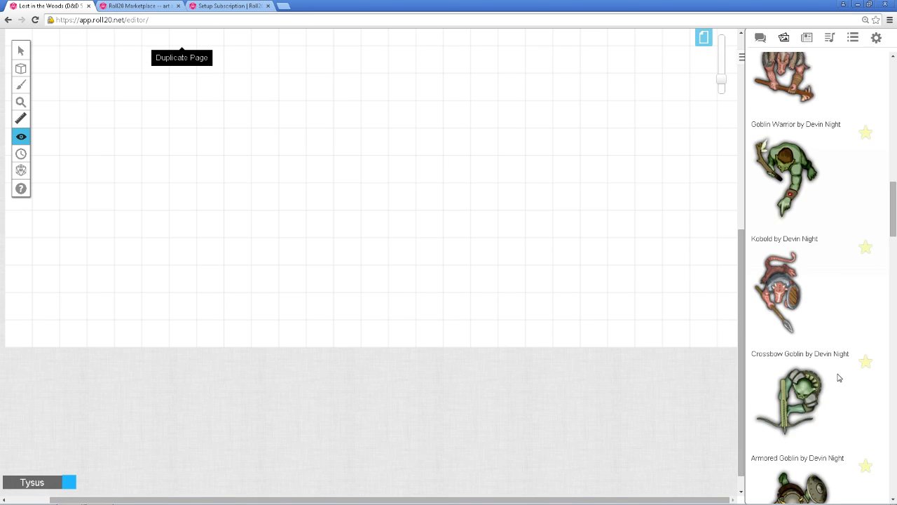
Look through the remaining goblin token results, including the images from the web, for further tokens to use
scroll(837, 377, "up", 1)
scroll(840, 385, "down", 15)
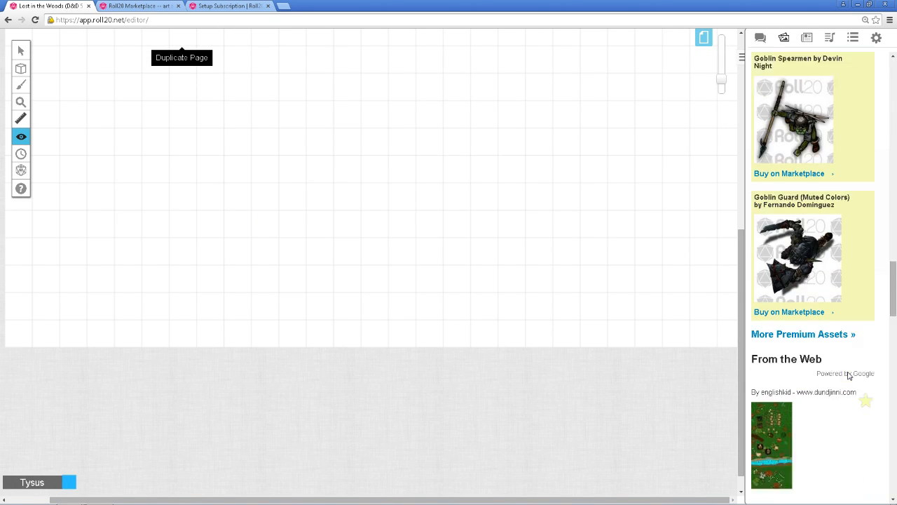
mouse_move(839, 502)
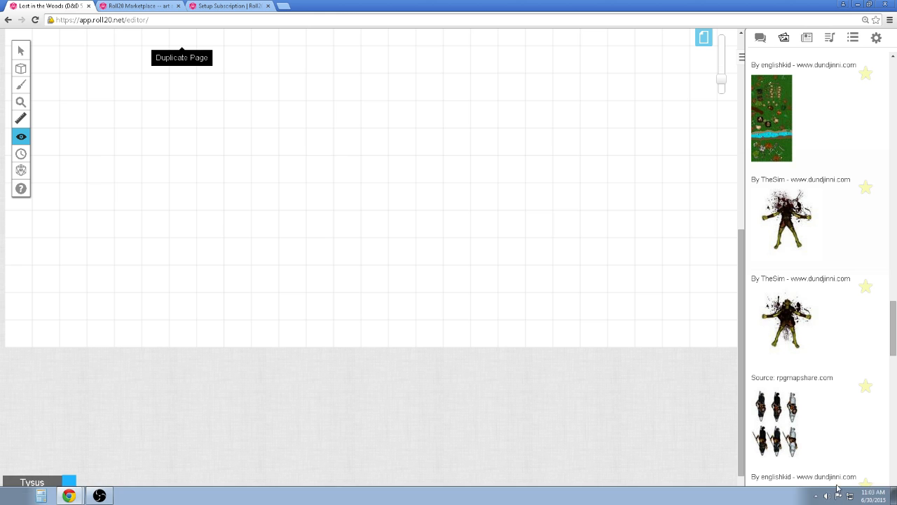
scroll(835, 316, "down", 7)
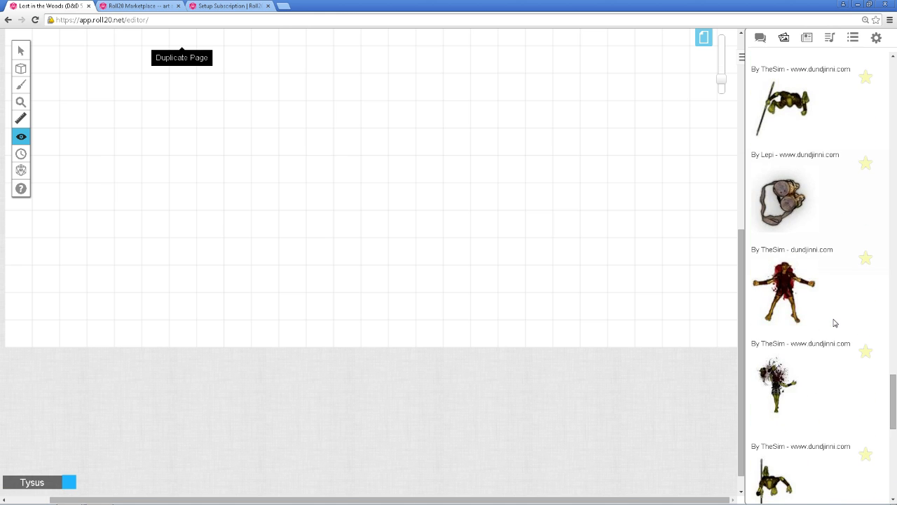
scroll(835, 322, "down", 3)
scroll(835, 322, "up", 5)
scroll(427, 264, "up", 5)
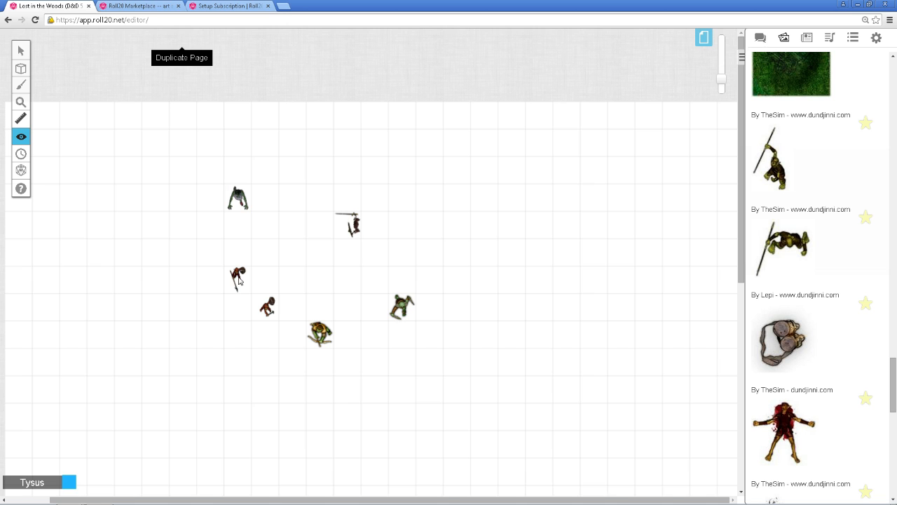
Line up the winter goblins, archer goblin, sword-wielding undead and twin-bladed goblin in a single column directly below the zombie
left_click(19, 50)
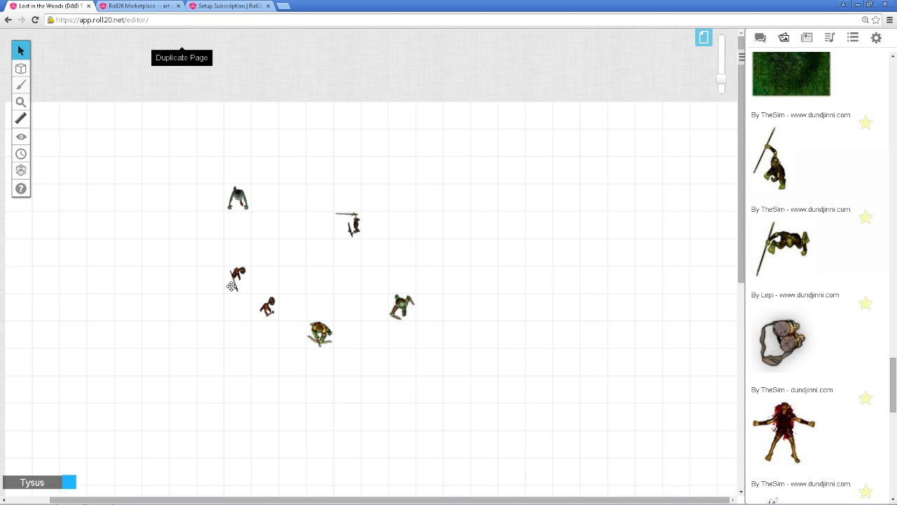
left_click_drag(242, 279, 235, 228)
left_click_drag(269, 308, 240, 253)
left_click_drag(328, 334, 247, 278)
left_click_drag(357, 220, 243, 305)
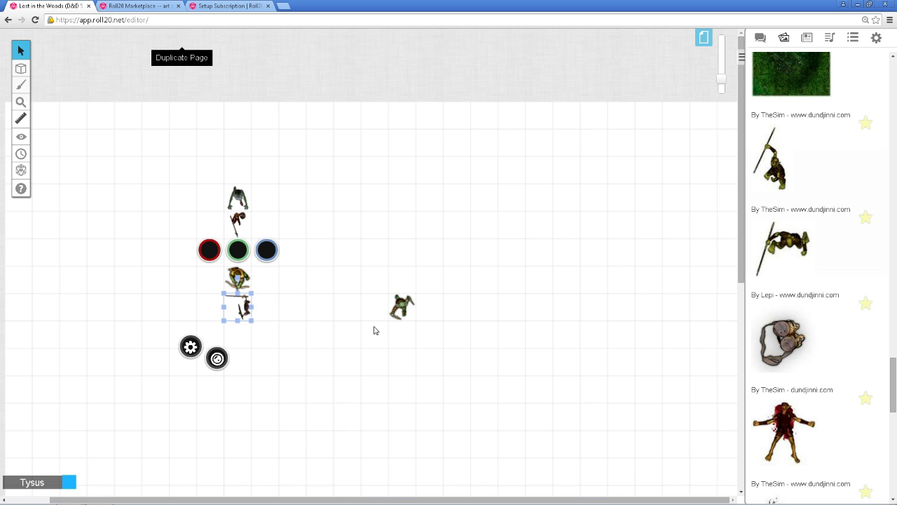
left_click_drag(403, 307, 241, 338)
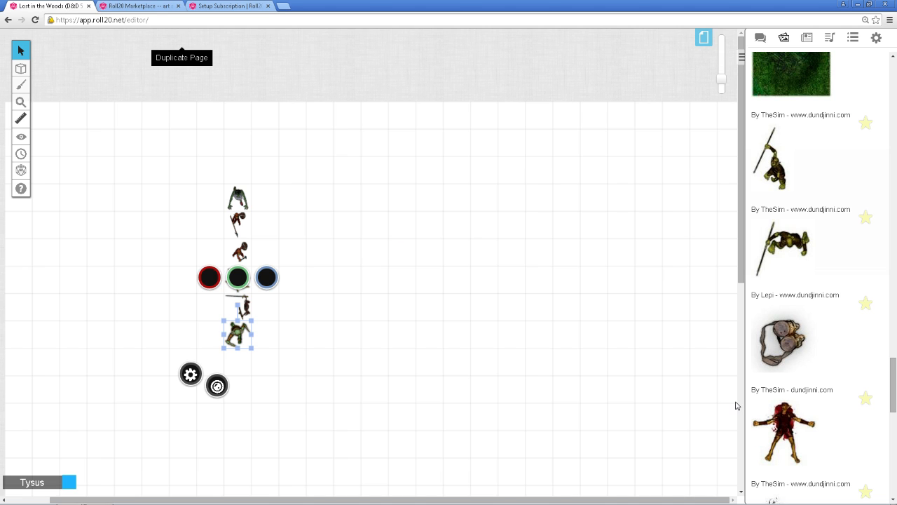
left_click(532, 355)
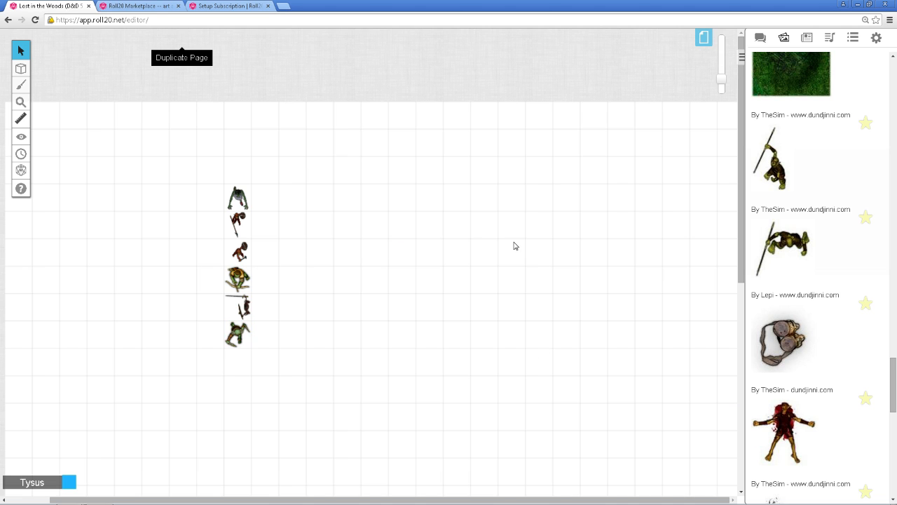
Enlarge the view of the token column and examine the zombie and goblin tokens up close
mouse_move(21, 56)
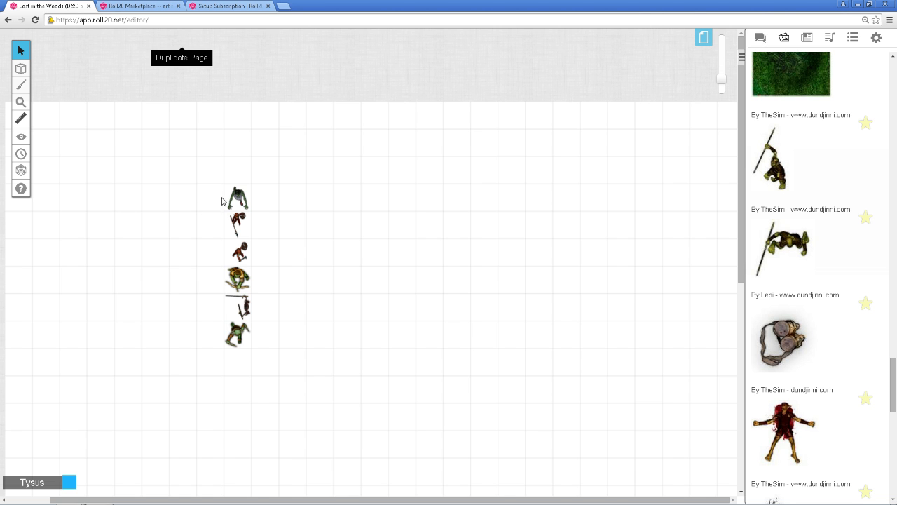
left_click_drag(722, 85, 722, 64)
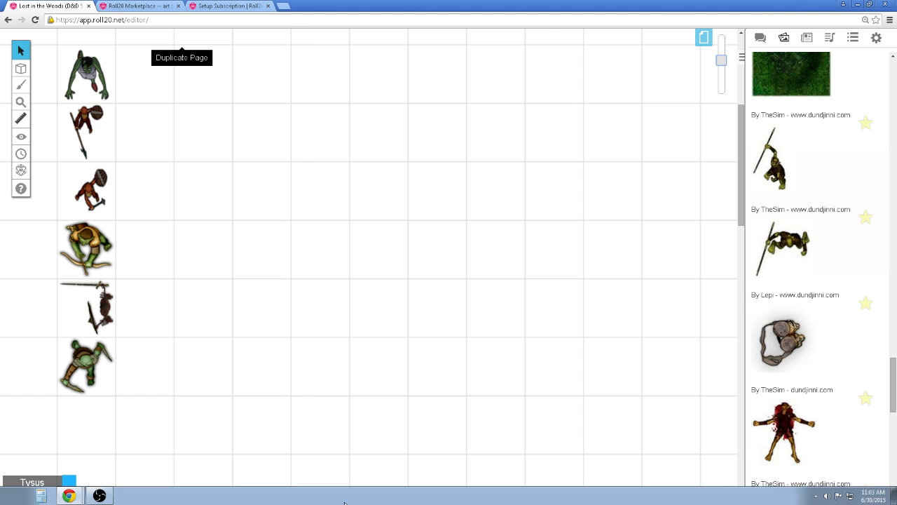
left_click_drag(347, 496, 212, 470)
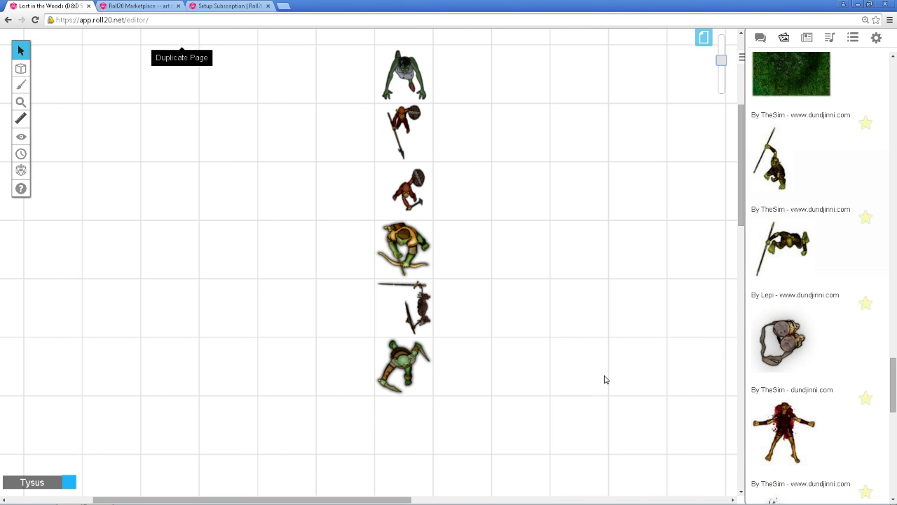
scroll(605, 379, "up", 3)
left_click(418, 279)
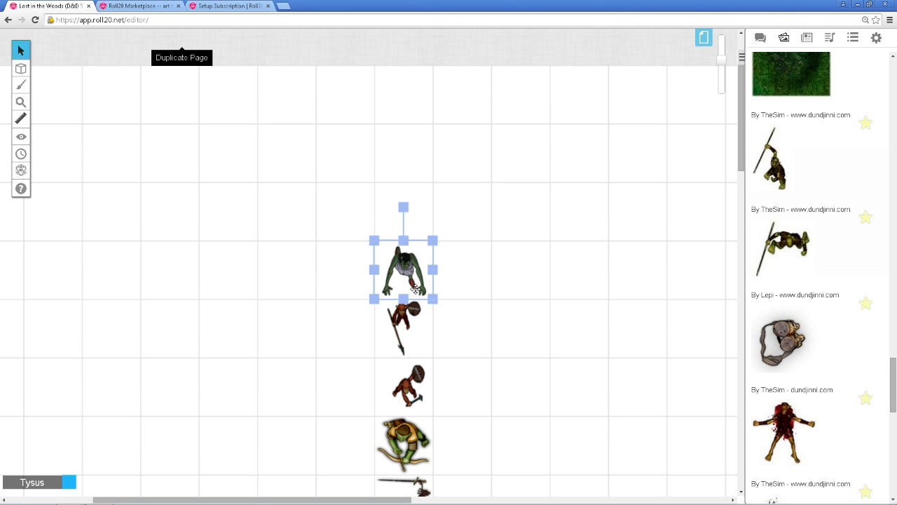
scroll(593, 358, "down", 2)
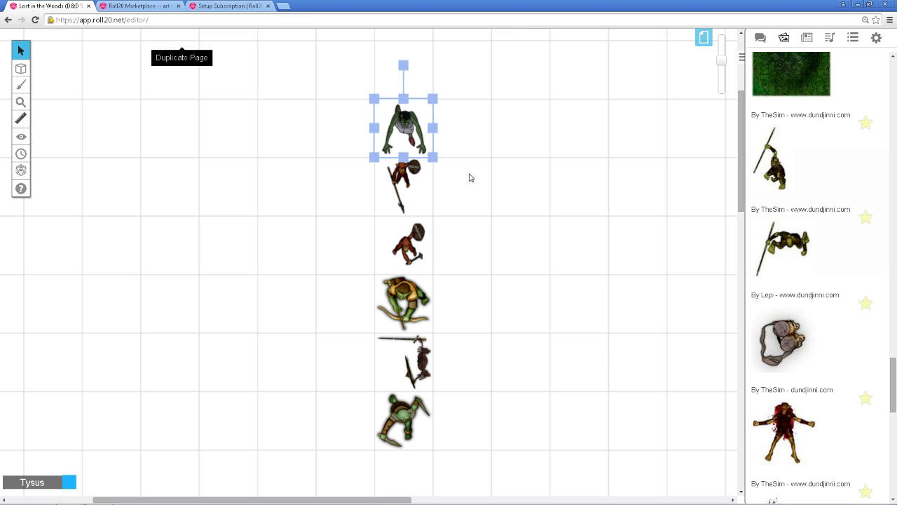
scroll(566, 335, "down", 1)
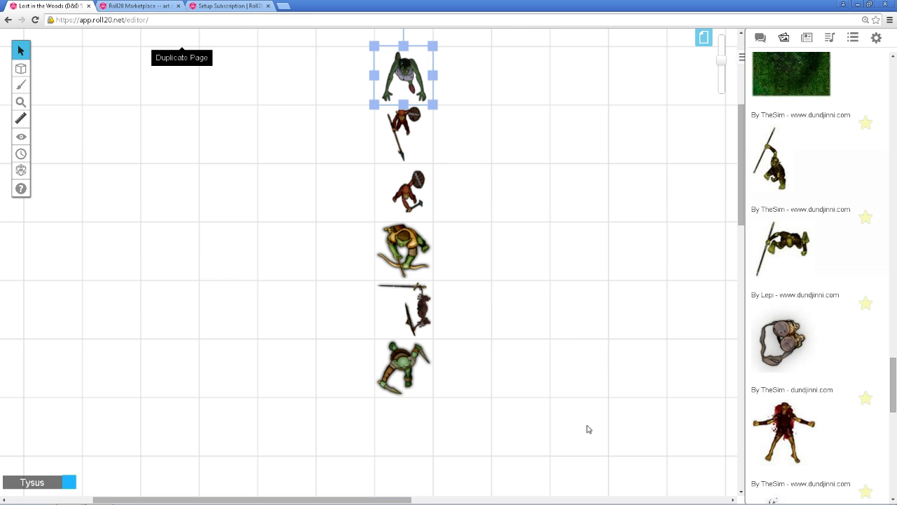
scroll(534, 444, "up", 1)
left_click(530, 444)
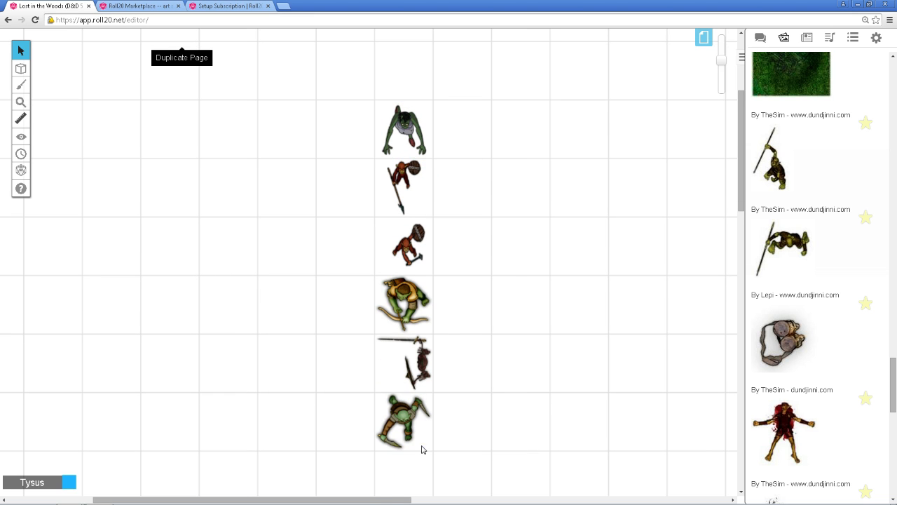
left_click(412, 429)
left_click(589, 247)
mouse_move(407, 503)
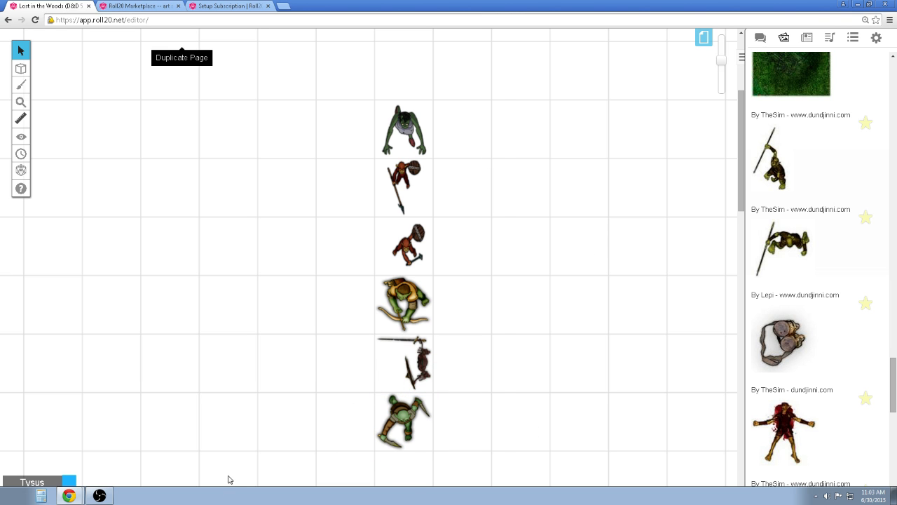
left_click_drag(235, 500, 327, 499)
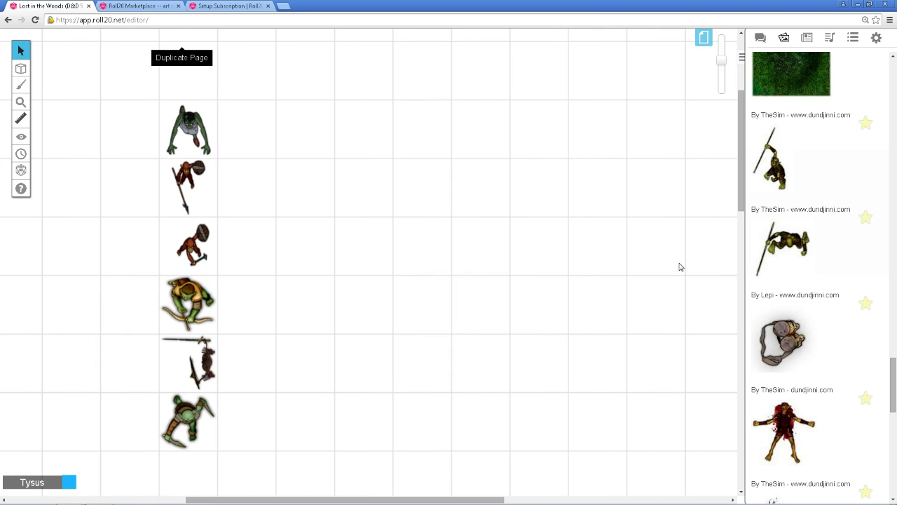
Add the bloodied dead goblin and two spear goblin tokens by TheSim to the page, east of the token column
left_click_drag(783, 425, 364, 463)
left_click_drag(385, 376, 416, 435)
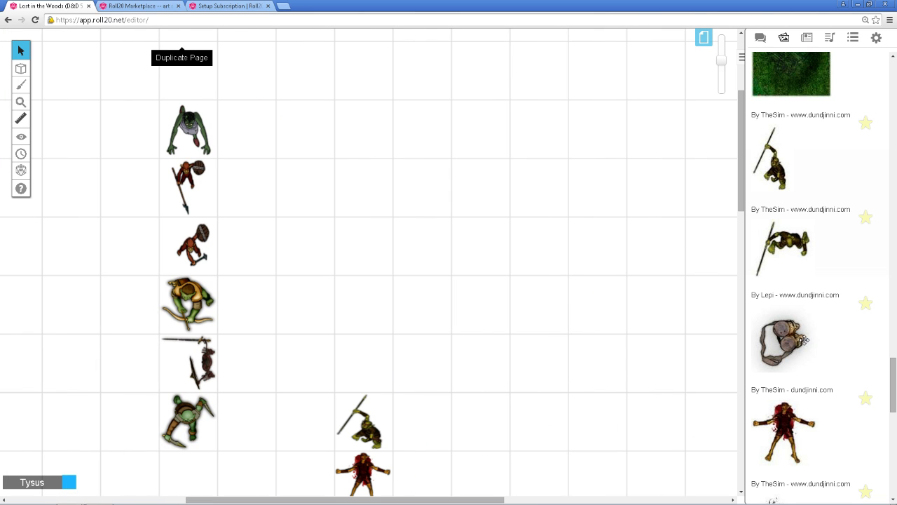
scroll(788, 357, "down", 1)
scroll(787, 357, "down", 2)
left_click_drag(775, 445, 364, 379)
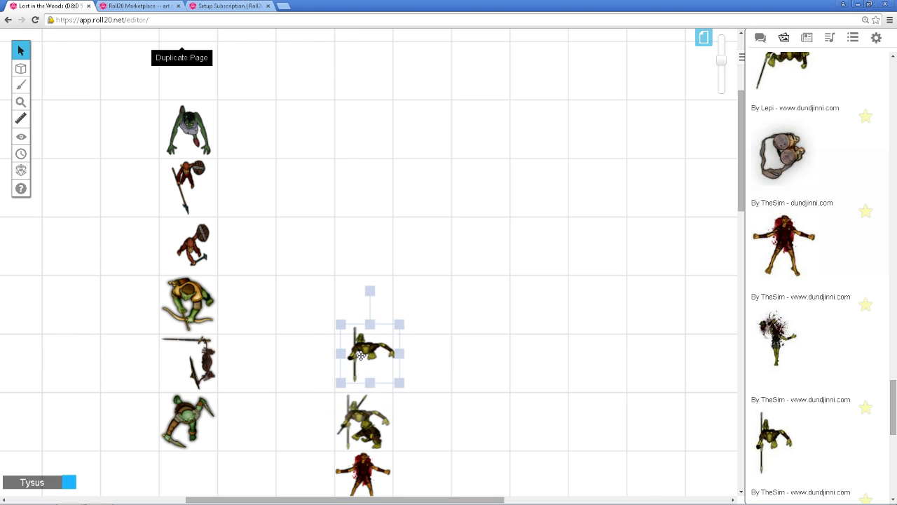
Shift the two spear goblins and the dead goblin up one grid square each, level with the column's last three tokens
scroll(487, 415, "up", 2)
scroll(414, 442, "down", 4)
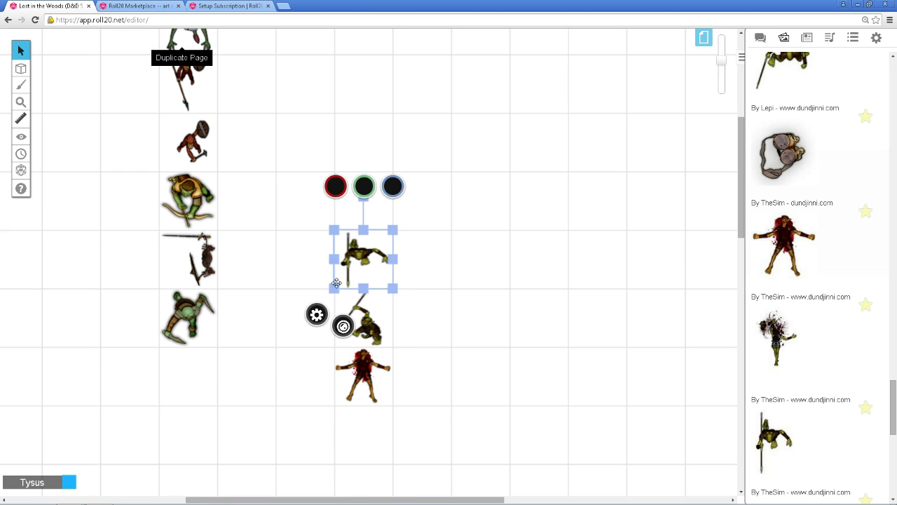
key("Up")
left_click(370, 302)
key("Up")
left_click(377, 396)
key("Up")
scroll(301, 308, "up", 3)
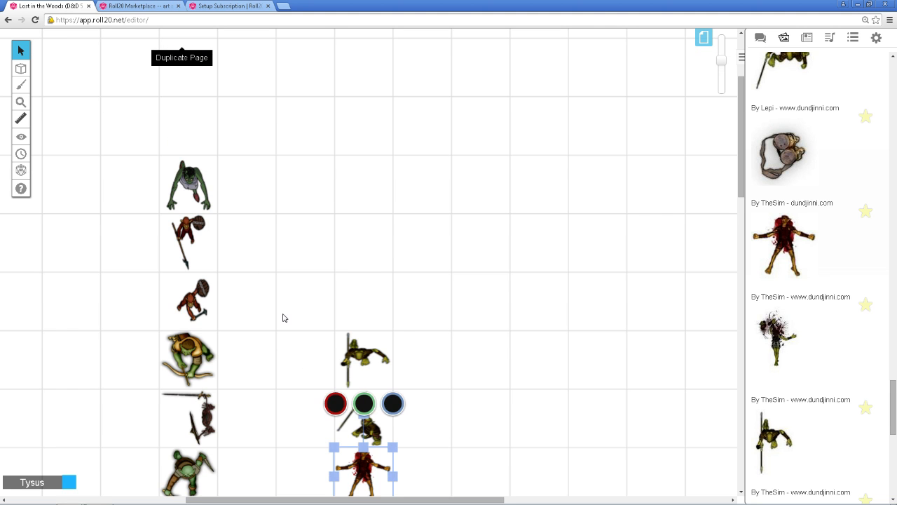
Set the twin-bladed goblin's red bar to 20 and its green bar to 13
scroll(283, 316, "down", 3)
right_click(192, 323)
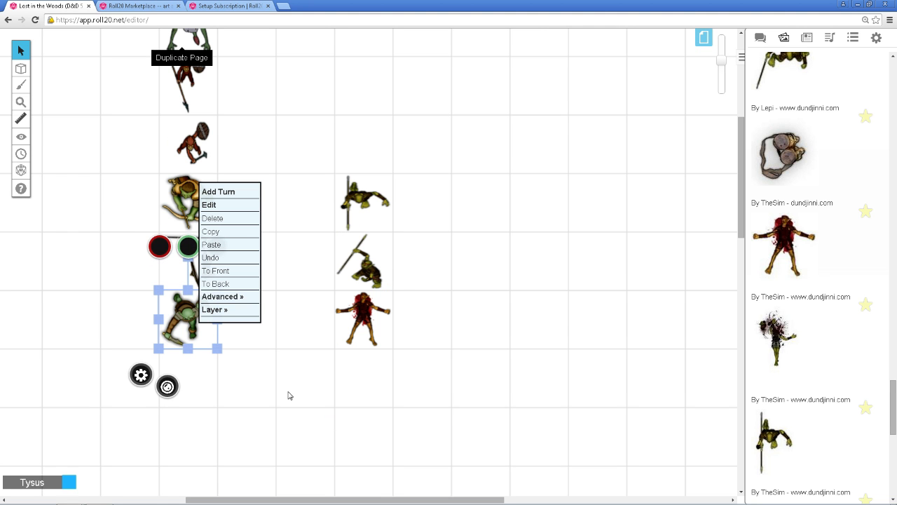
left_click(157, 251)
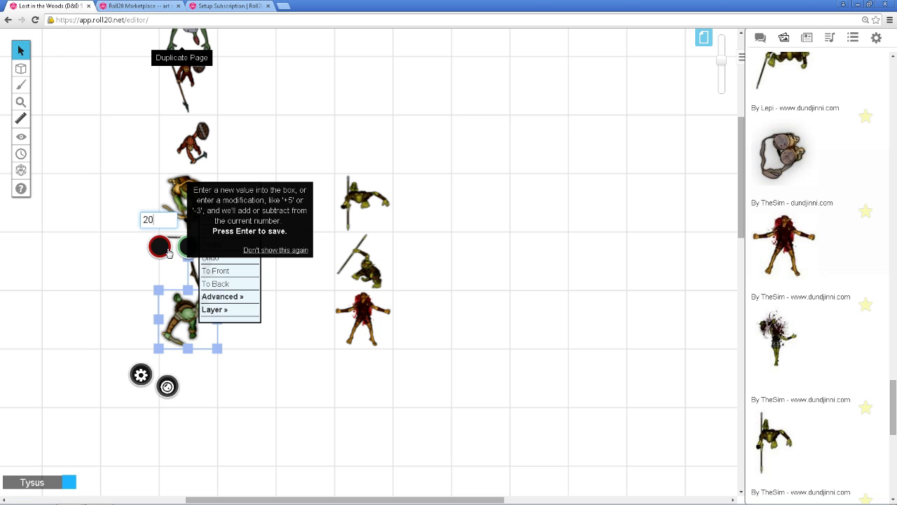
type("20")
key("Return")
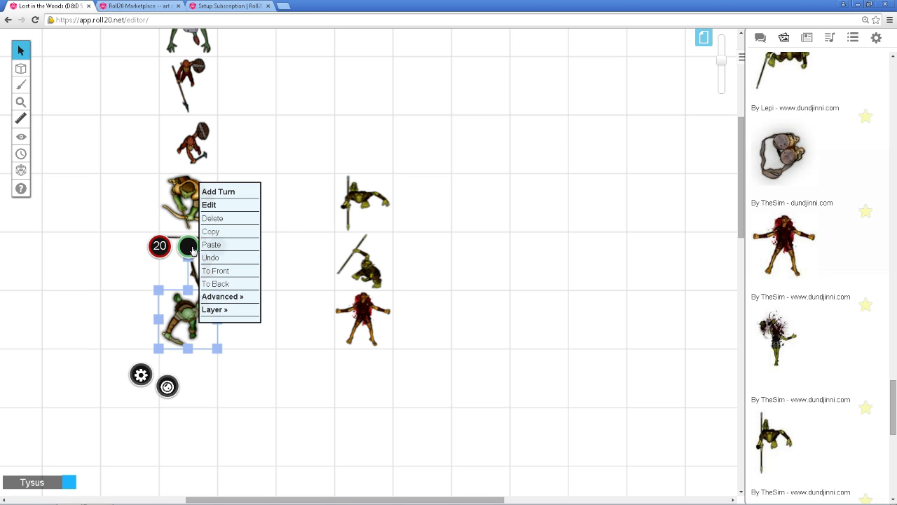
left_click(191, 249)
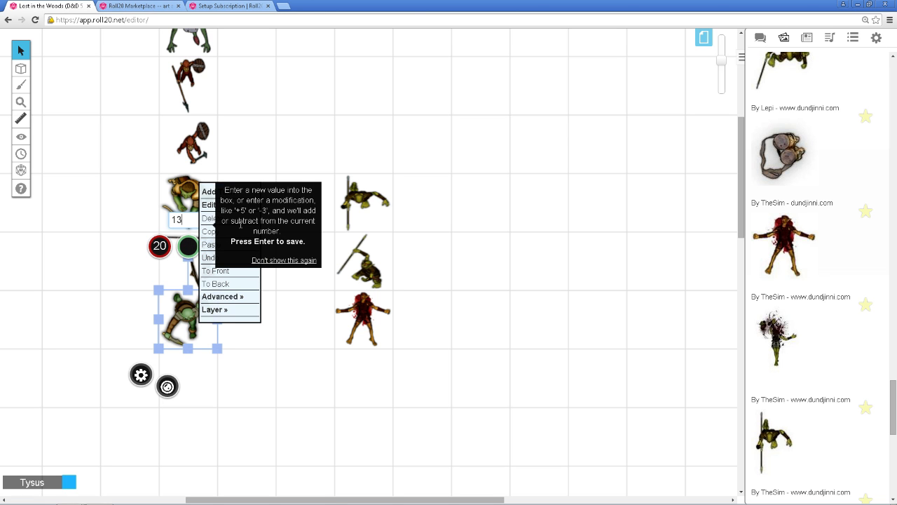
type("13")
key("Return")
left_click(274, 386)
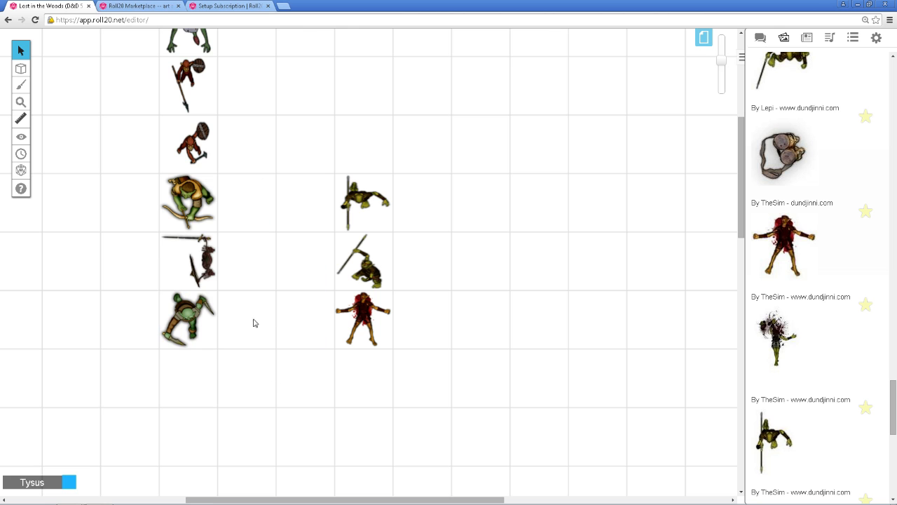
left_click(199, 259)
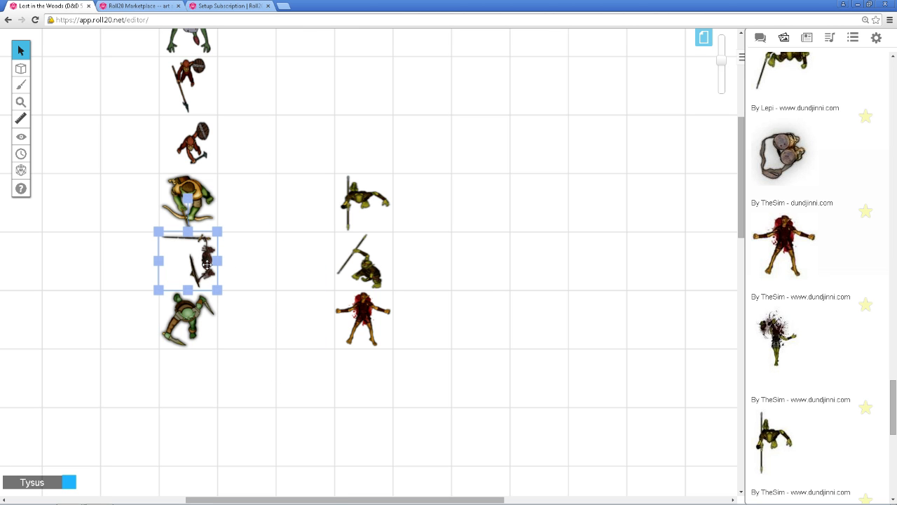
double_click(206, 263)
left_click(609, 425)
right_click(250, 316)
left_click(210, 280)
left_click(205, 218)
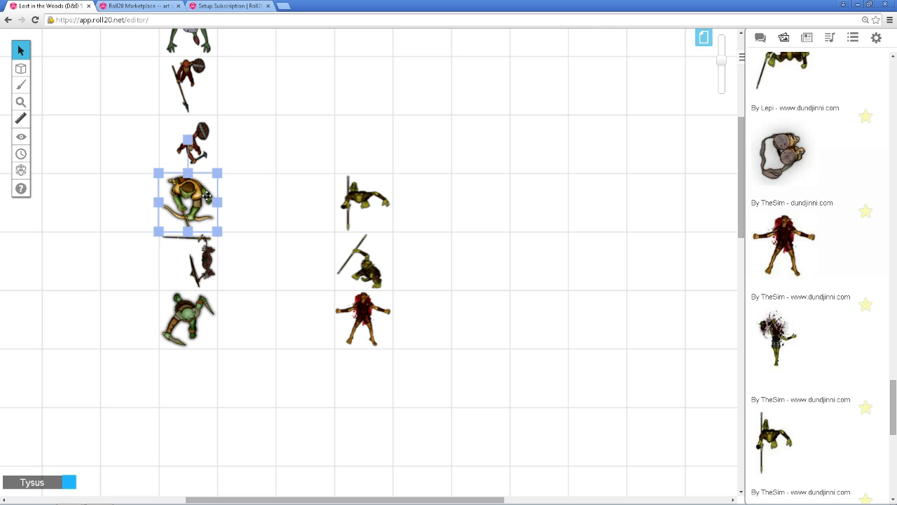
left_click(201, 140)
left_click(185, 327)
right_click(185, 326)
left_click(110, 307)
Set both the red and green bars of the sword-wielding undead above the twin-bladed goblin to 10
left_click_drag(199, 261, 208, 266)
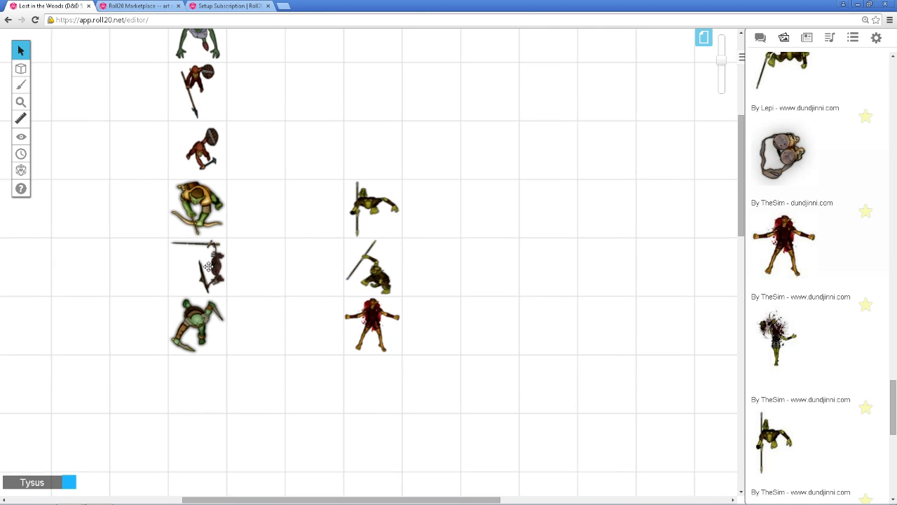
right_click(208, 266)
left_click(170, 198)
type("1")
key("Return")
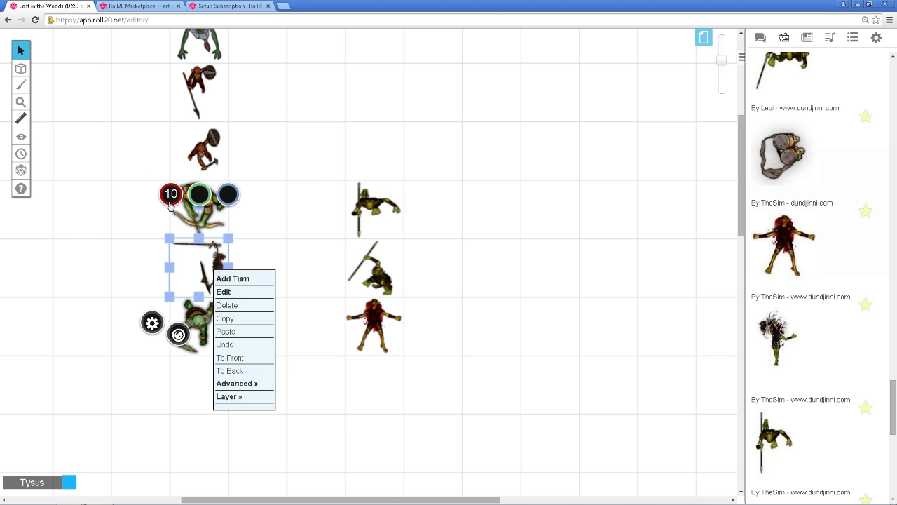
left_click(201, 205)
type("1")
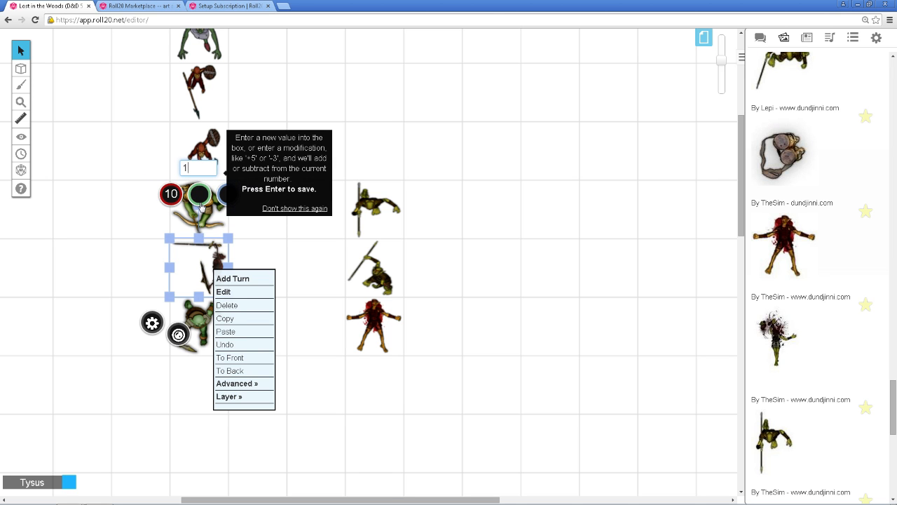
type("0")
key("Return")
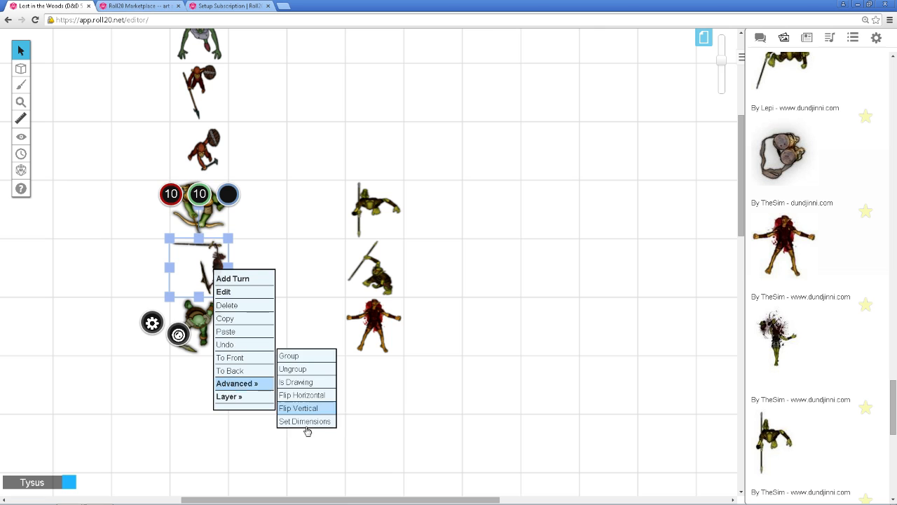
left_click(300, 424)
Open the twin-bladed goblin's status markers and look through the available colours and symbols
left_click(191, 319)
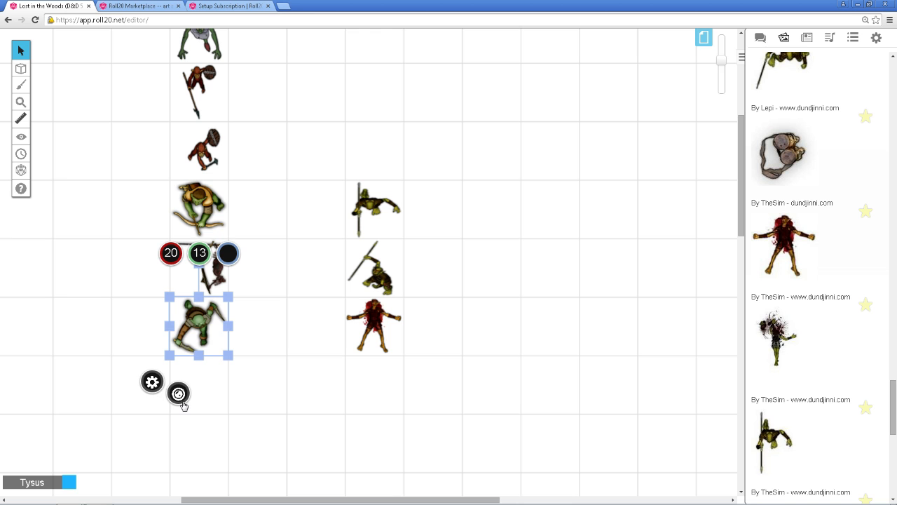
left_click(178, 394)
scroll(343, 391, "down", 2)
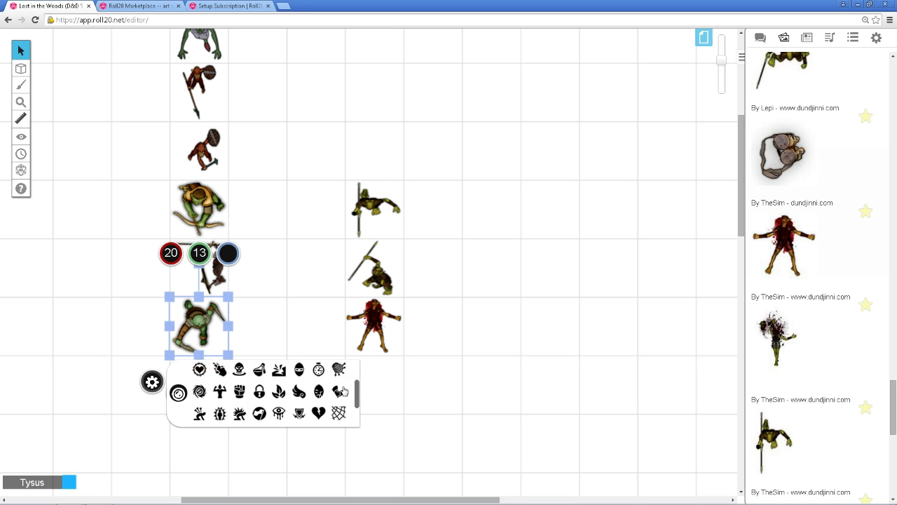
scroll(343, 391, "down", 3)
scroll(261, 361, "up", 5)
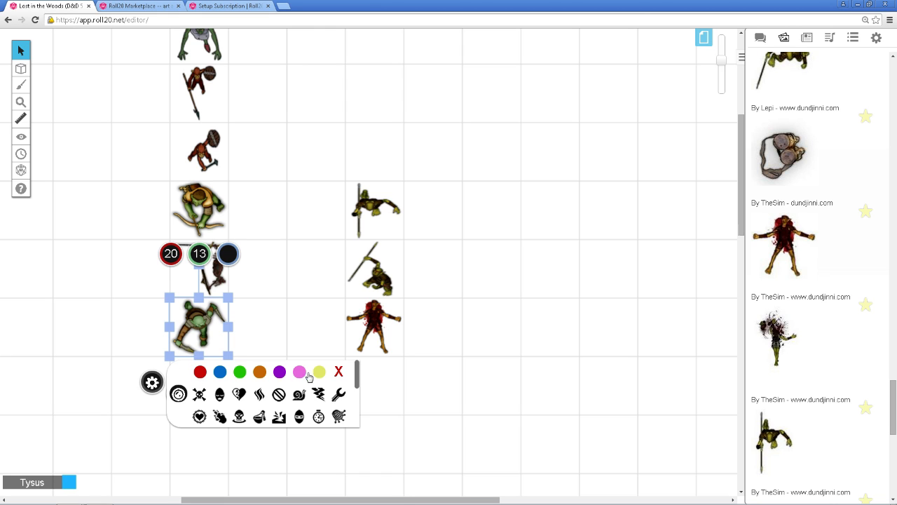
Mark the twin-bladed goblin with the red status dot and move it across the grid and back
left_click(202, 374)
left_click(321, 317)
left_click_drag(201, 323, 212, 397)
left_click_drag(212, 395, 539, 290)
left_click(639, 267)
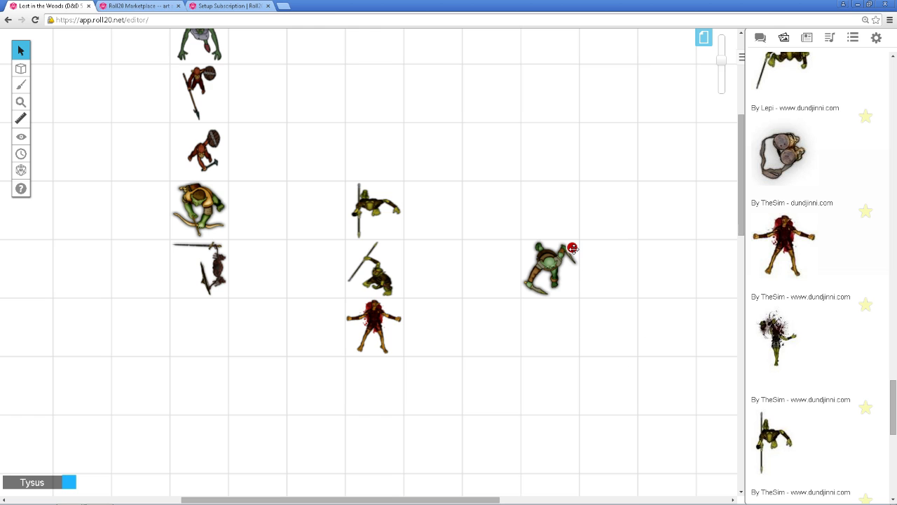
left_click_drag(572, 250, 214, 314)
Clear the twin-bladed goblin's red status dot and toggle its red X marker on and off
left_click(178, 395)
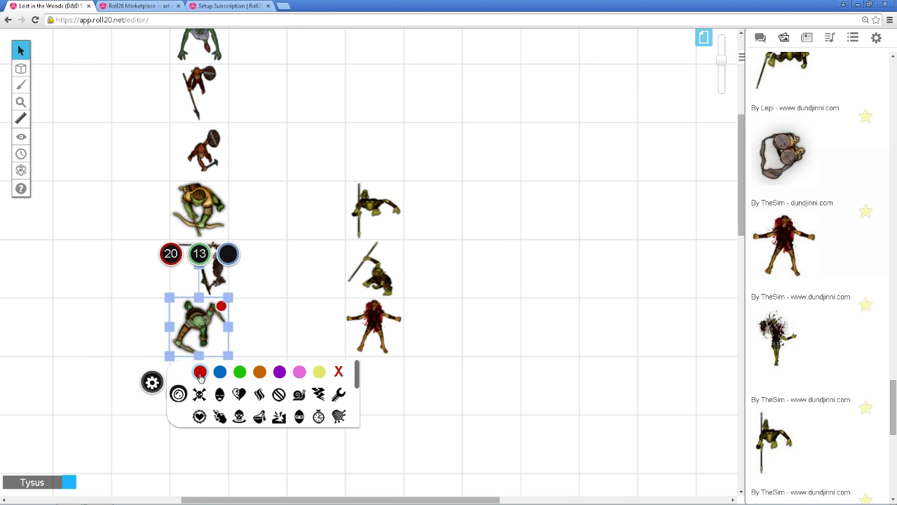
left_click(340, 373)
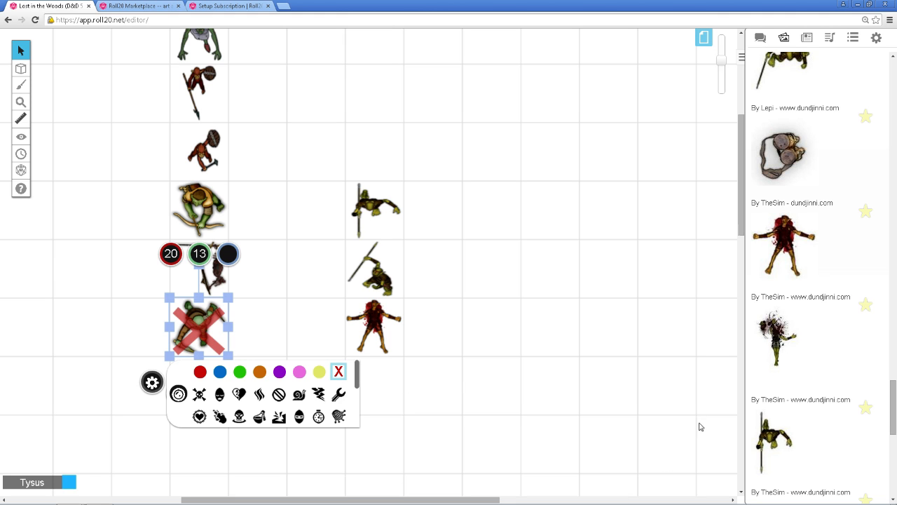
left_click(339, 373)
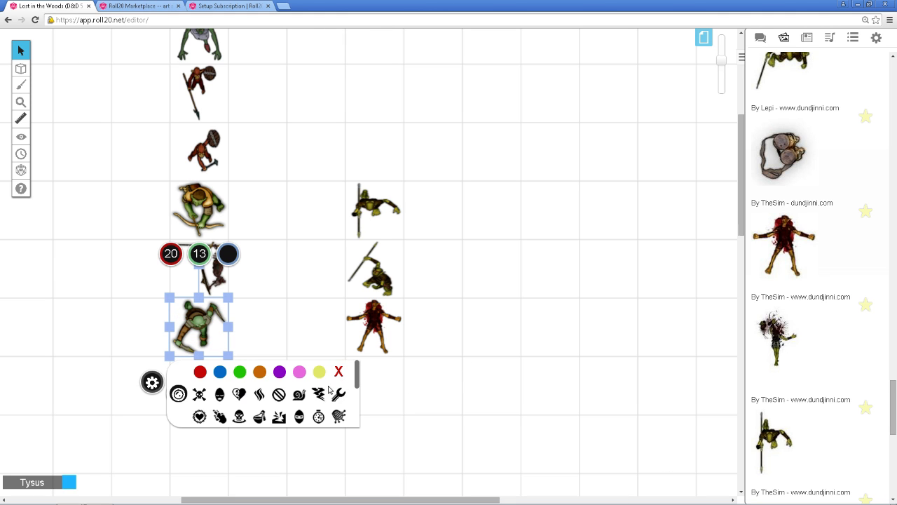
left_click(151, 382)
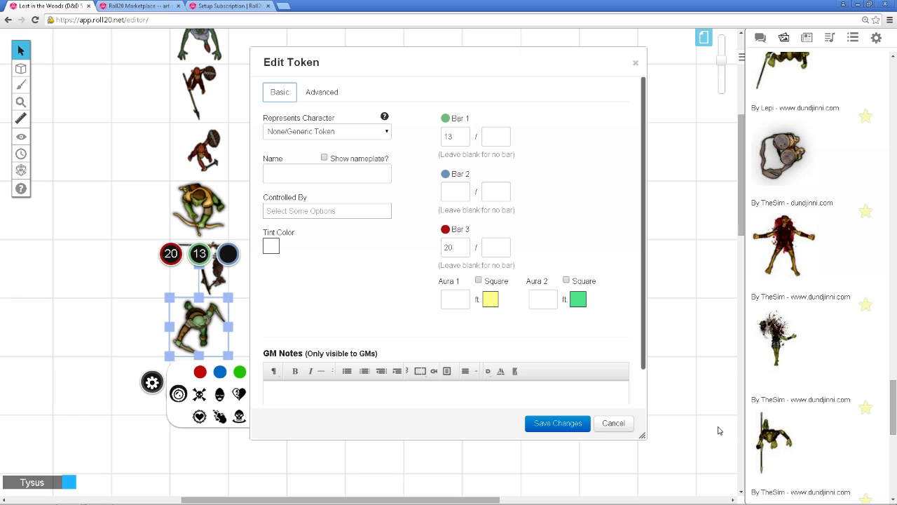
left_click(613, 424)
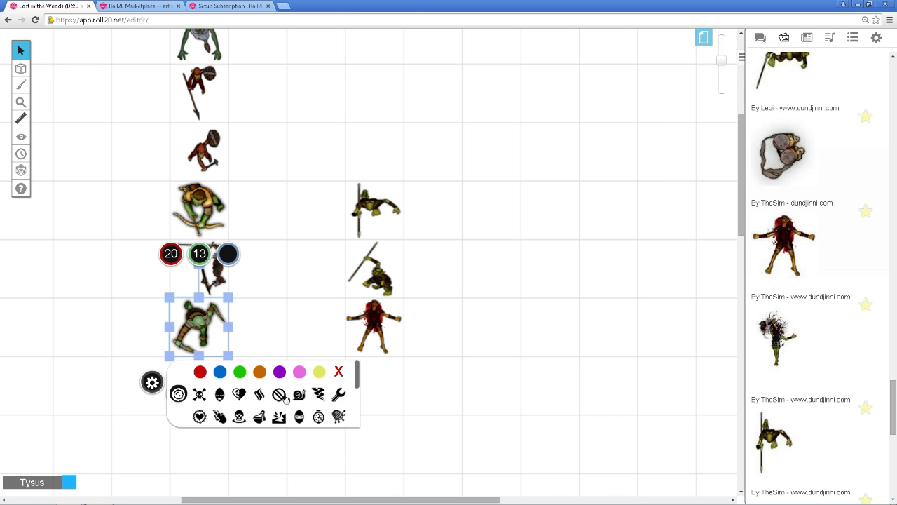
left_click(473, 432)
right_click(204, 320)
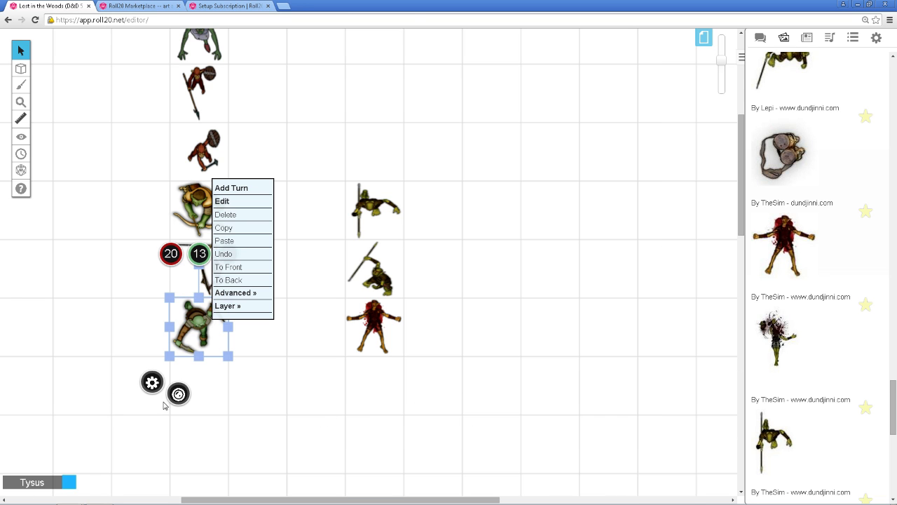
In the twin-bladed goblin's token settings, name it Goblin and assign control to the individual player listed
left_click(153, 387)
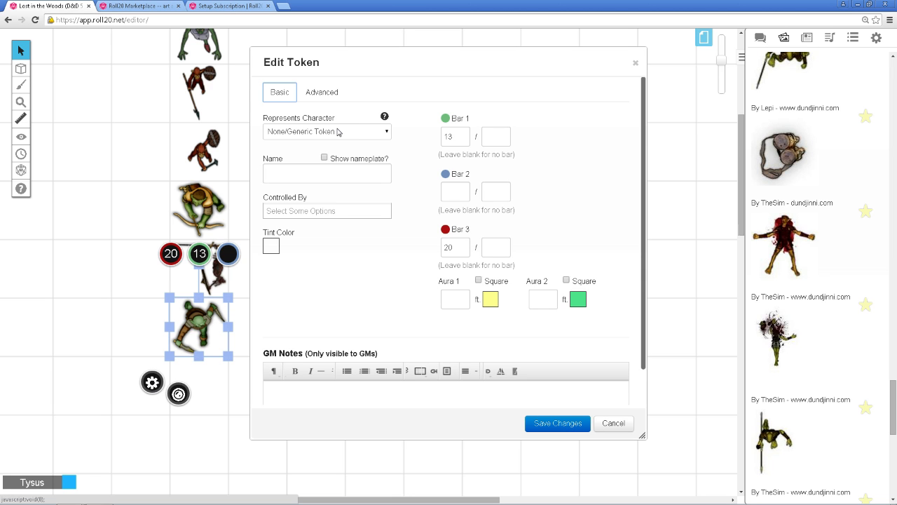
left_click(354, 166)
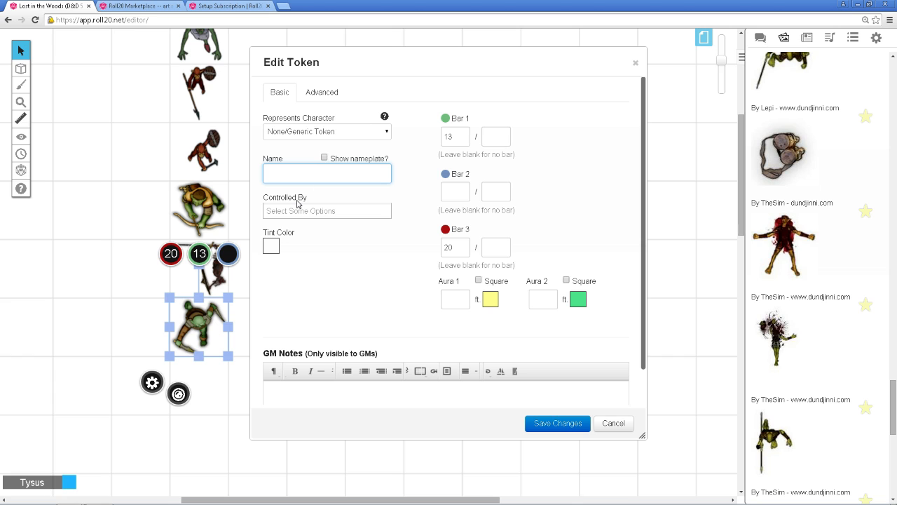
type("goblin")
key("BackSpace")
key("BackSpace")
key("BackSpace")
key("BackSpace")
key("BackSpace")
key("BackSpace")
type("GO")
key("BackSpace")
type("oblin")
left_click(312, 211)
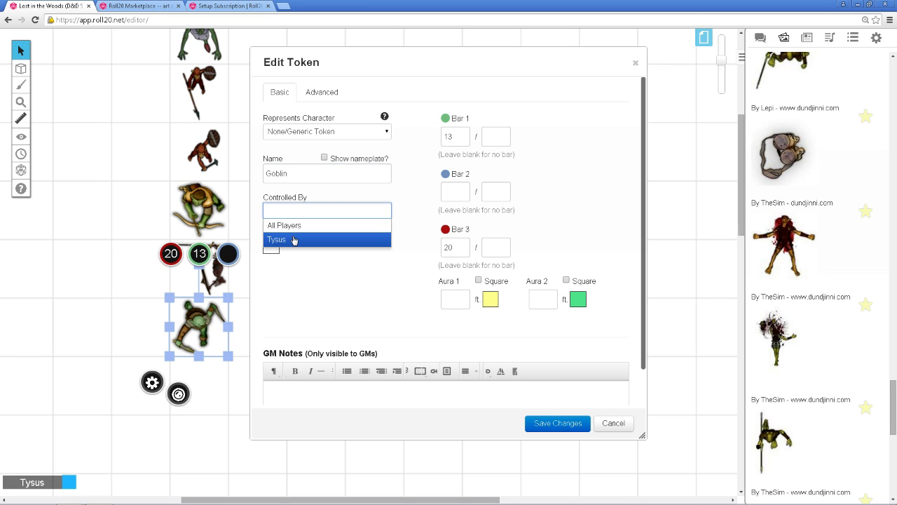
left_click(294, 240)
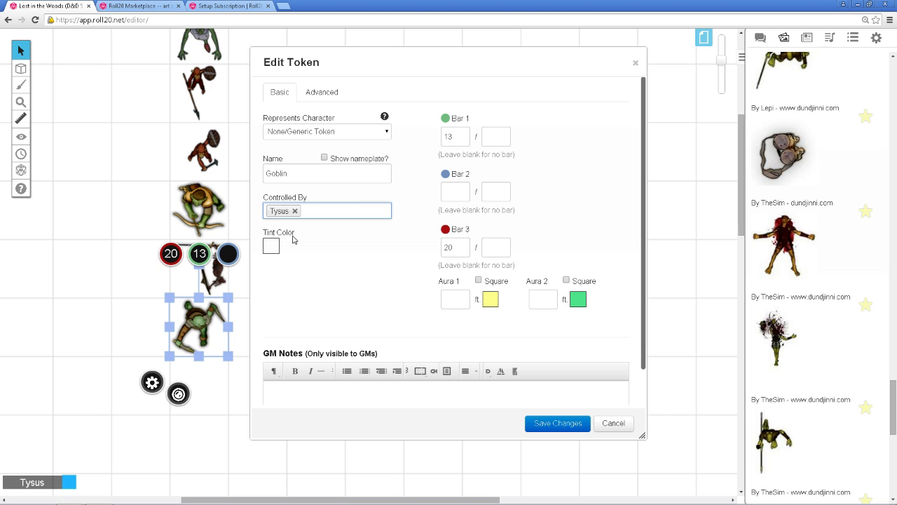
Give the goblin token a yellow tint and save the changes
scroll(302, 231, "down", 1)
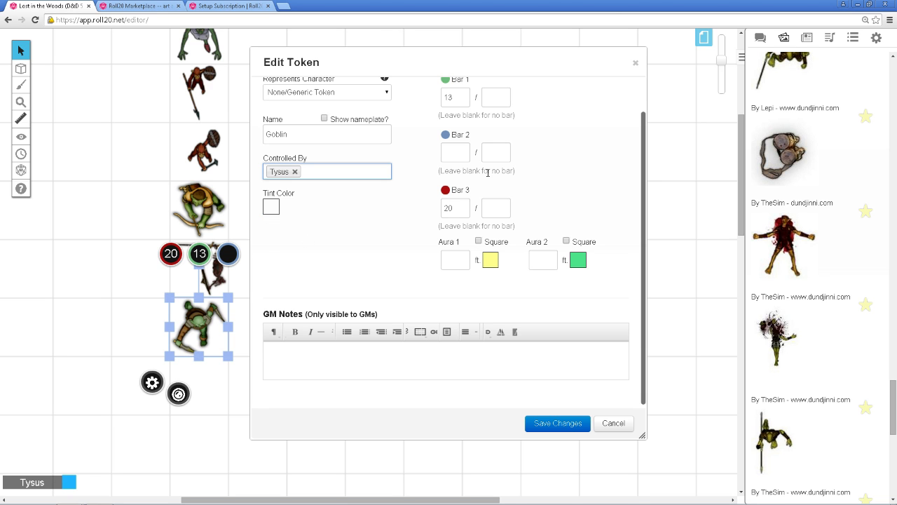
left_click(269, 208)
left_click(257, 242)
left_click(566, 425)
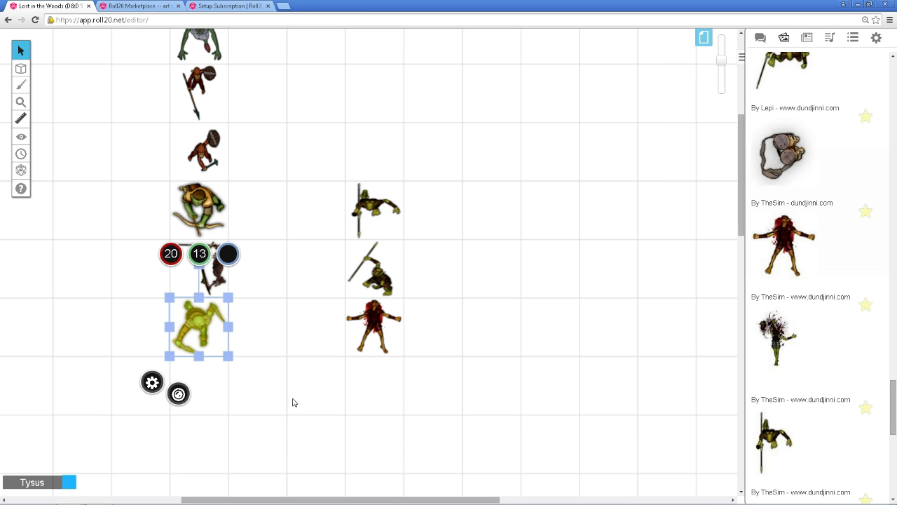
Reopen the goblin's token settings and clear its tint colour
left_click(156, 384)
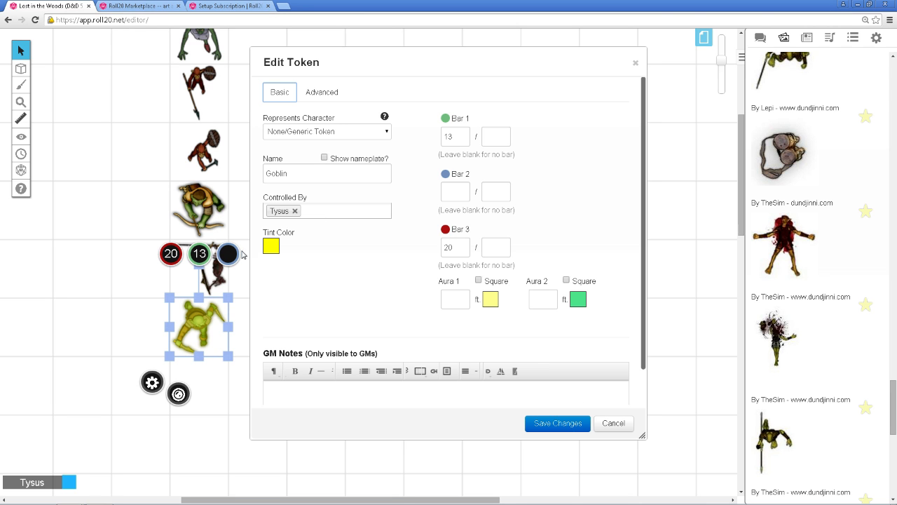
left_click(271, 245)
left_click(286, 320)
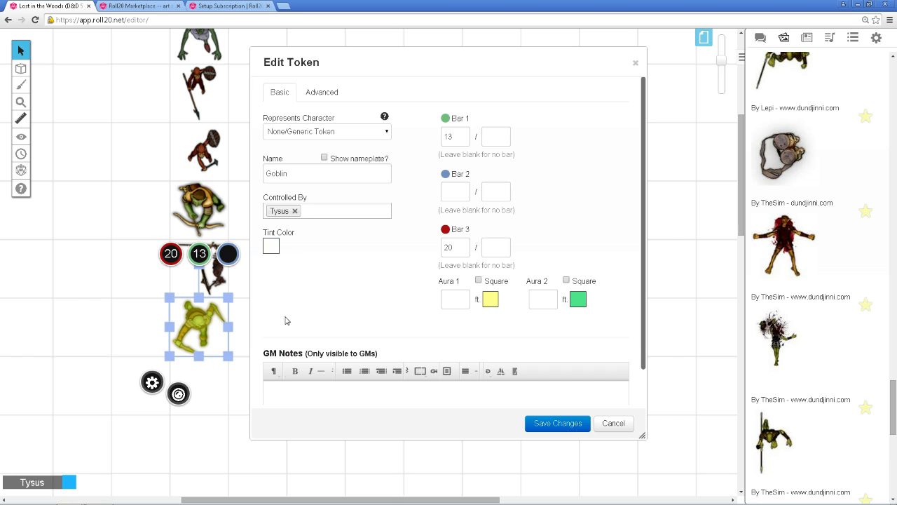
left_click(159, 390)
left_click(270, 245)
left_click(285, 275)
Give the goblin a square Aura 1 of 5 ft and save the changes
left_click(460, 192)
scroll(486, 210, "down", 1)
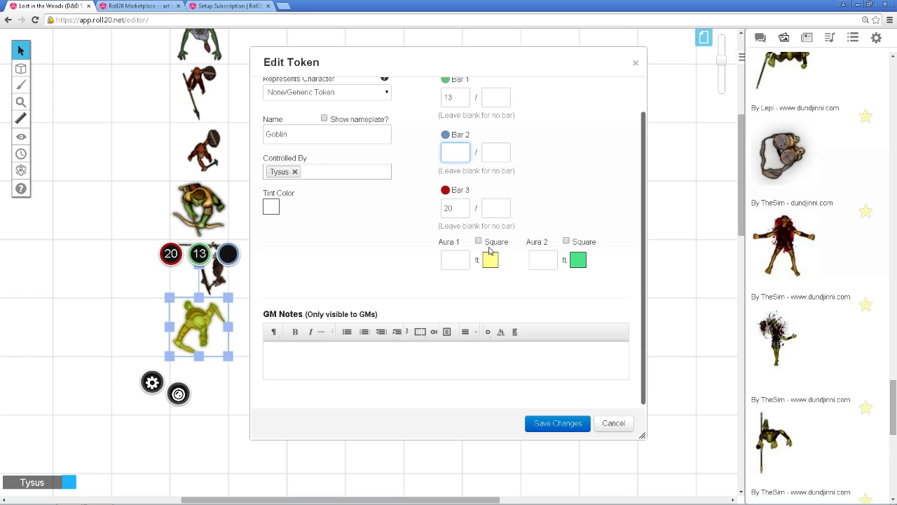
left_click(485, 243)
left_click(474, 263)
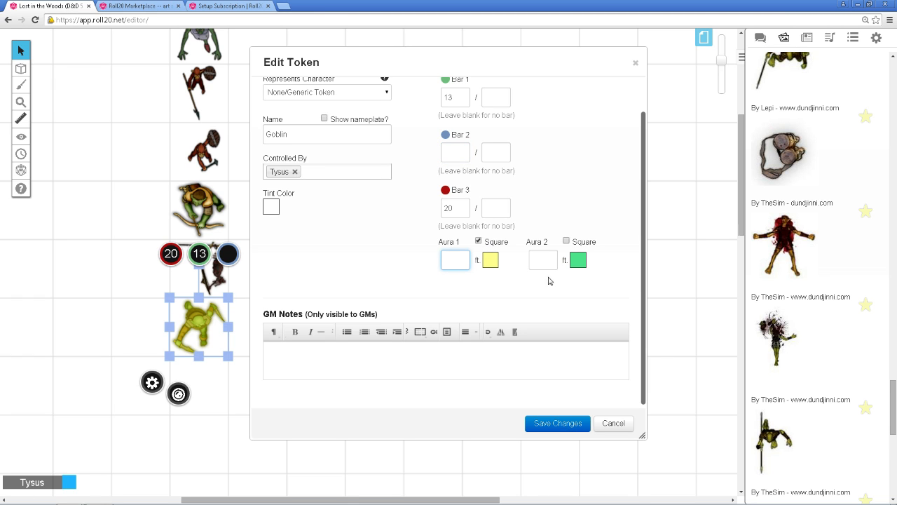
type("5")
left_click(556, 424)
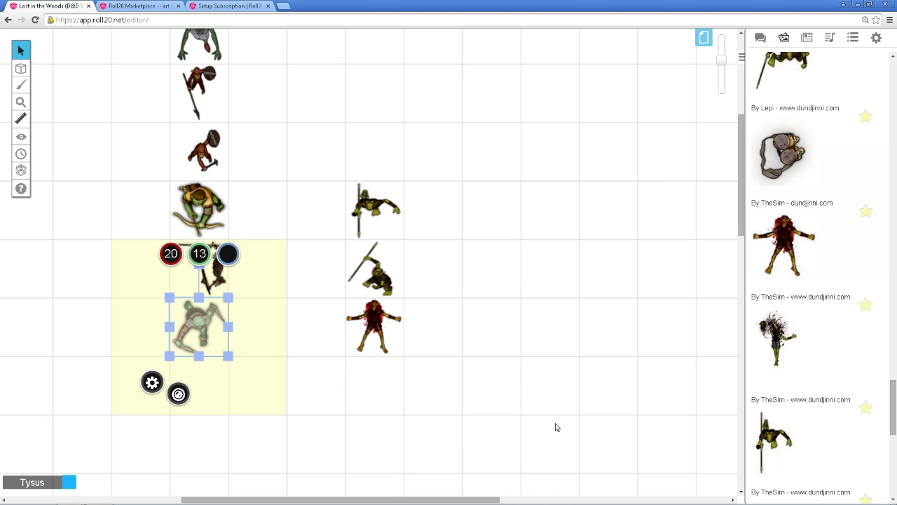
Move the twin-bladed goblin six squares right and one up, and place the dead goblin directly beside it on the right
left_click_drag(199, 339, 551, 280)
left_click_drag(365, 342, 603, 295)
left_click_drag(611, 263, 668, 265)
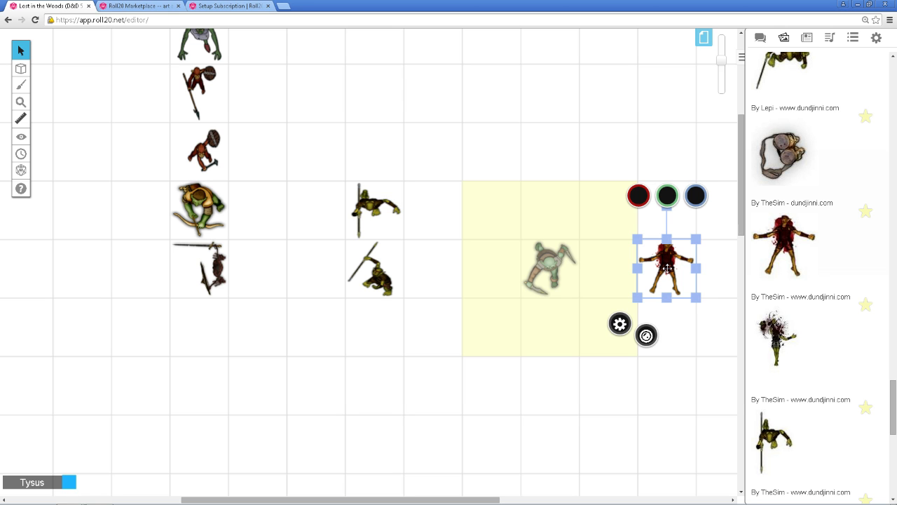
left_click(561, 263)
left_click_drag(667, 291, 608, 291)
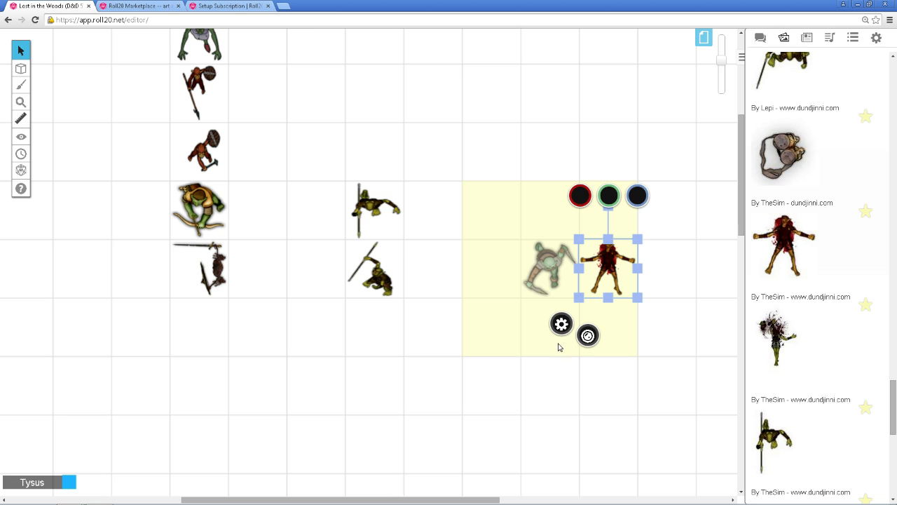
Edit the twin-bladed goblin's token and turn off the square shape of Aura 1
left_click(540, 323)
left_click(555, 279)
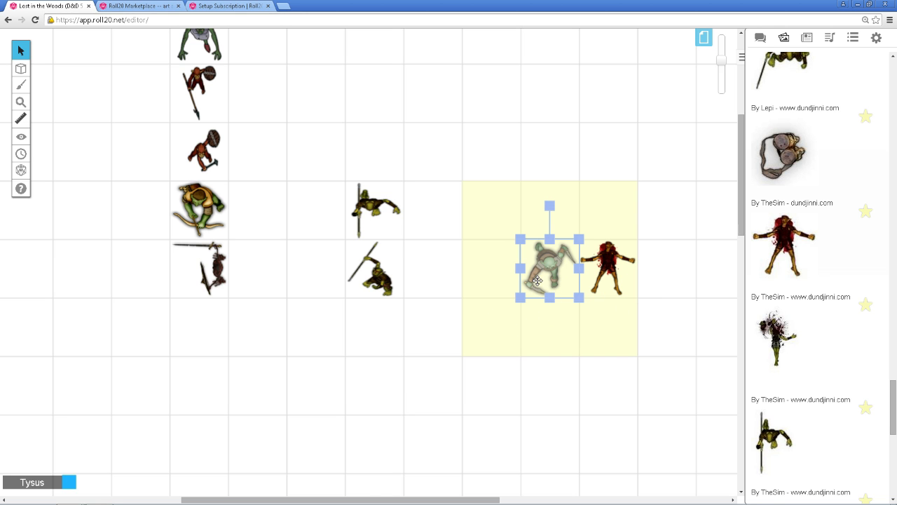
right_click(537, 281)
left_click(532, 382)
right_click(541, 284)
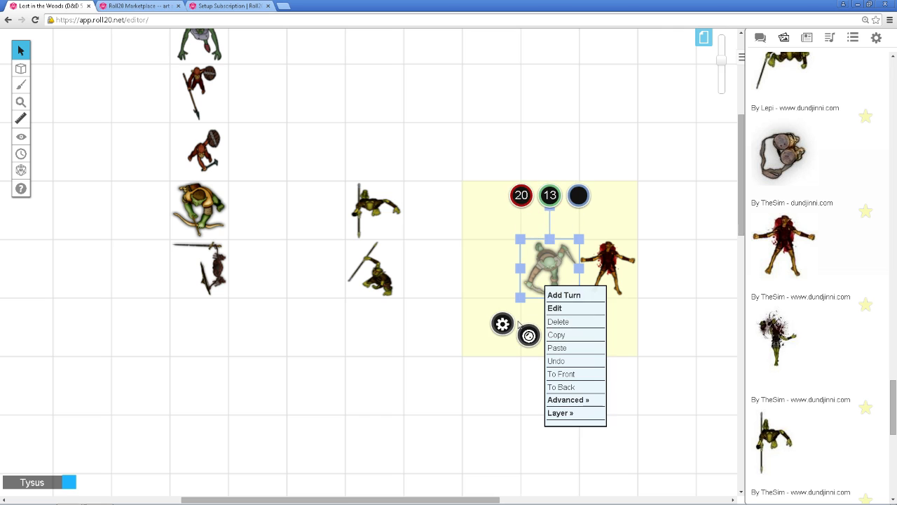
left_click(554, 308)
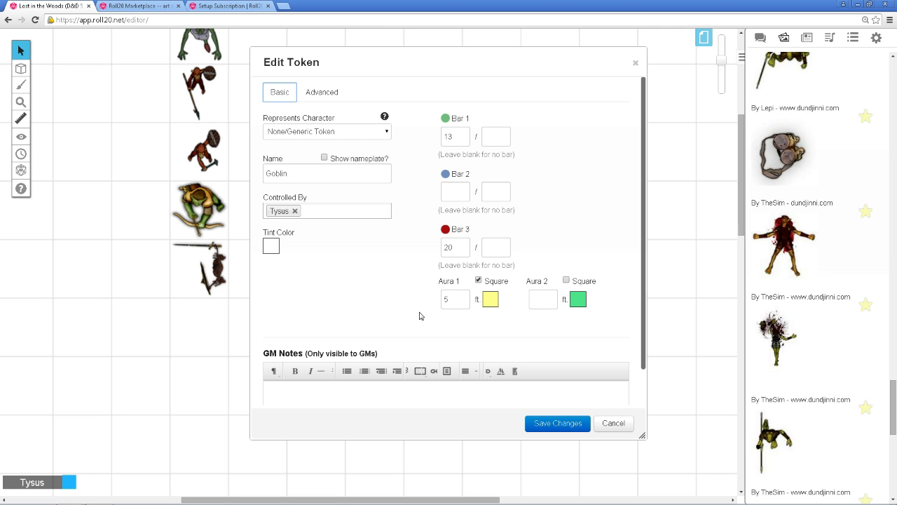
left_click(478, 280)
Enter the ability modifiers in the goblin's GM notes: STR -3, DEX +3, CON +0, INT -4, WIS -1, CHAT -2
scroll(512, 339, "down", 1)
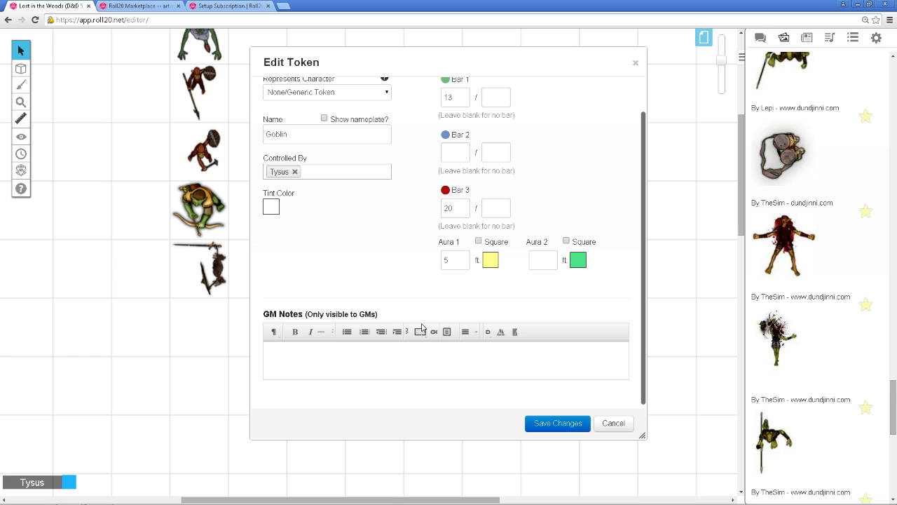
left_click(388, 360)
type("STR -3, DEX +3, CON +0, INT  -4, W")
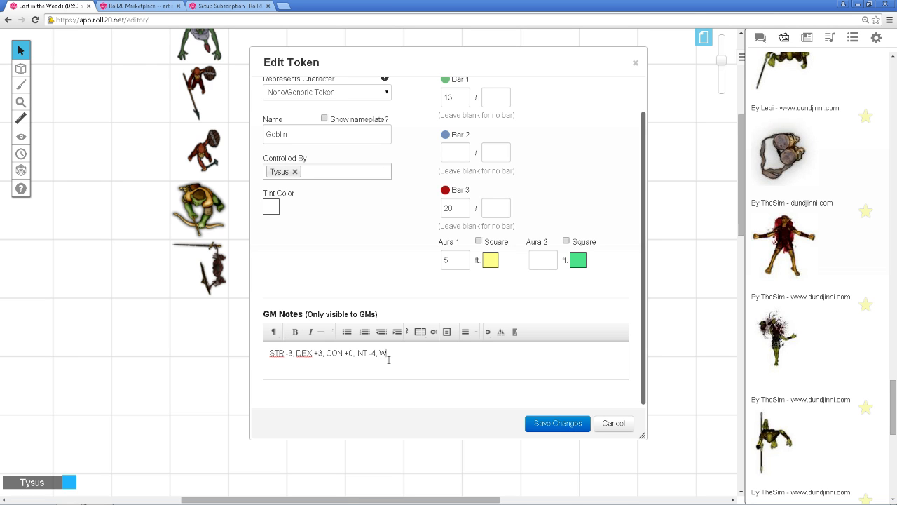
type("IS -1, CHAT -2")
Bold the ability labels STR, DEX, CON, INT, WIS and CHAT in the GM notes and start a new line
left_click_drag(269, 352, 289, 352)
left_click(295, 331)
left_click(308, 364)
left_click_drag(297, 353, 399, 353)
left_click(295, 332)
left_click(295, 332)
left_click(295, 332)
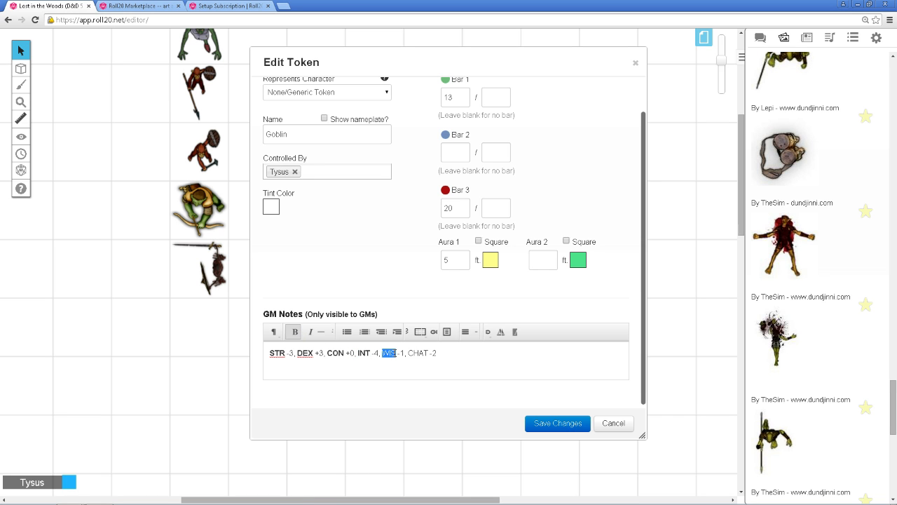
left_click(295, 332)
left_click_drag(409, 352, 425, 353)
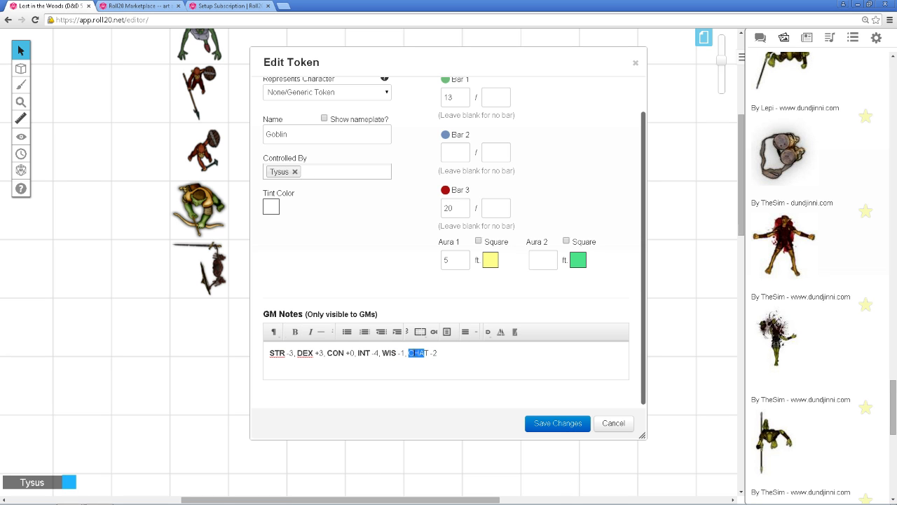
left_click(295, 332)
left_click(467, 358)
left_click_drag(429, 353, 425, 357)
left_click(295, 332)
left_click(517, 359)
left_click_drag(385, 63, 591, 107)
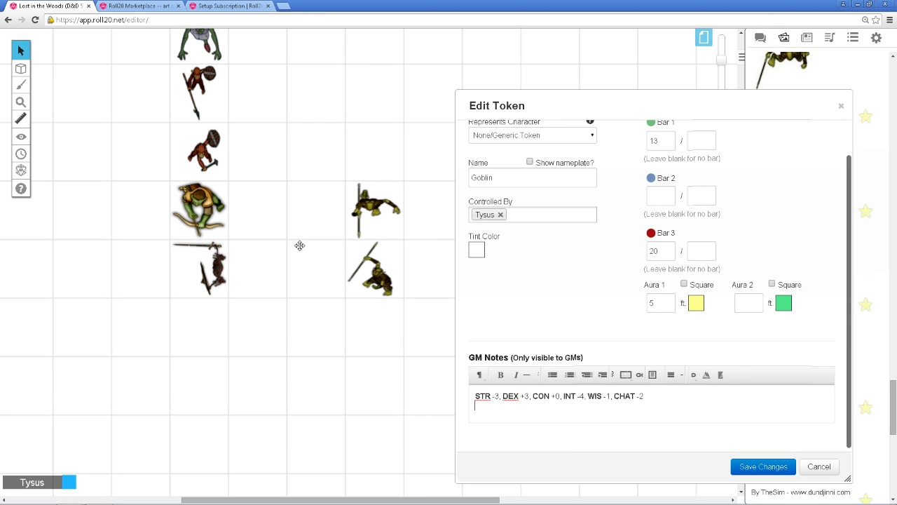
left_click_drag(663, 99, 407, 73)
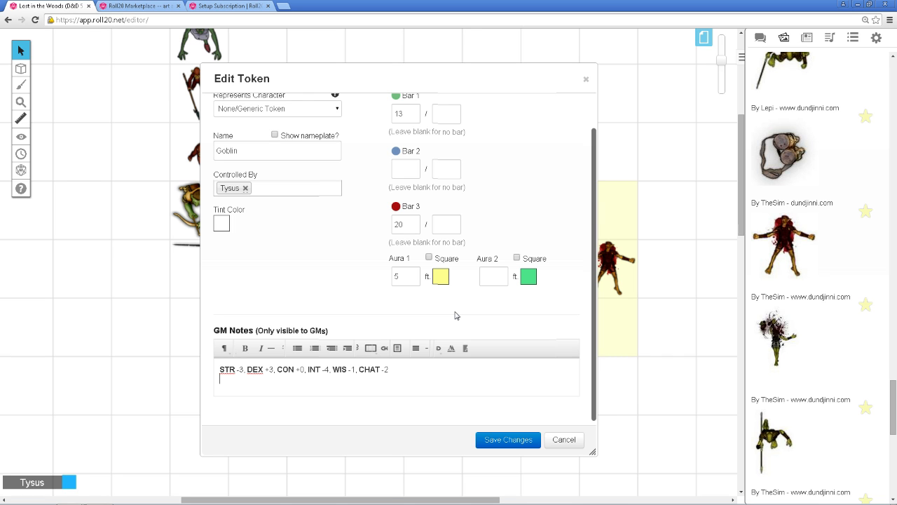
type("DAM")
key("BackSpace")
key("BackSpace")
key("BackSpace")
type("TO")
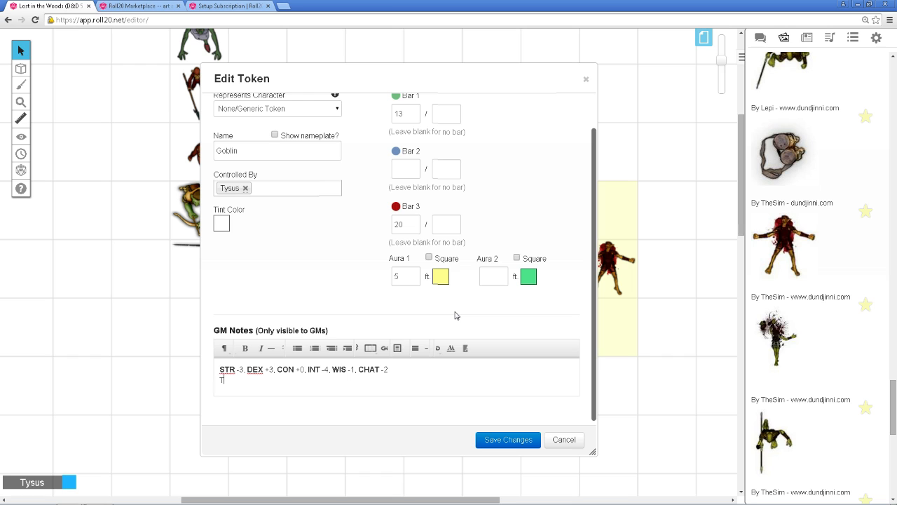
key("BackSpace")
key("BackSpace")
type("A")
key("BackSpace")
Add the attack line "Shortsword +1 HIT, 1d6-3" below the ability modifiers in the GM notes
type("Shortsw")
type("ord")
type(" +5")
key("BackSpace")
type("4 HIT, 1d6-3")
left_click(265, 379)
key("Delete")
type("1")
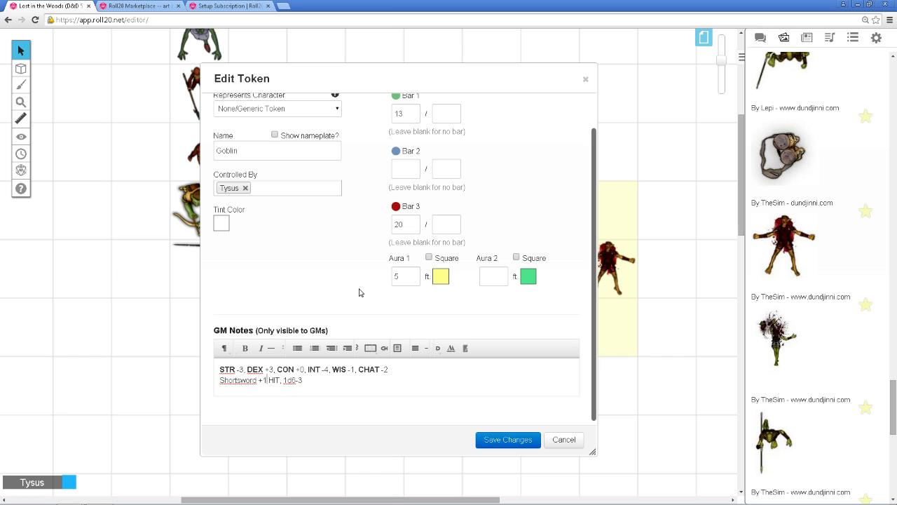
Bold the word Shortsword in the GM notes' attack line
left_click(354, 386)
left_click_drag(218, 379, 257, 380)
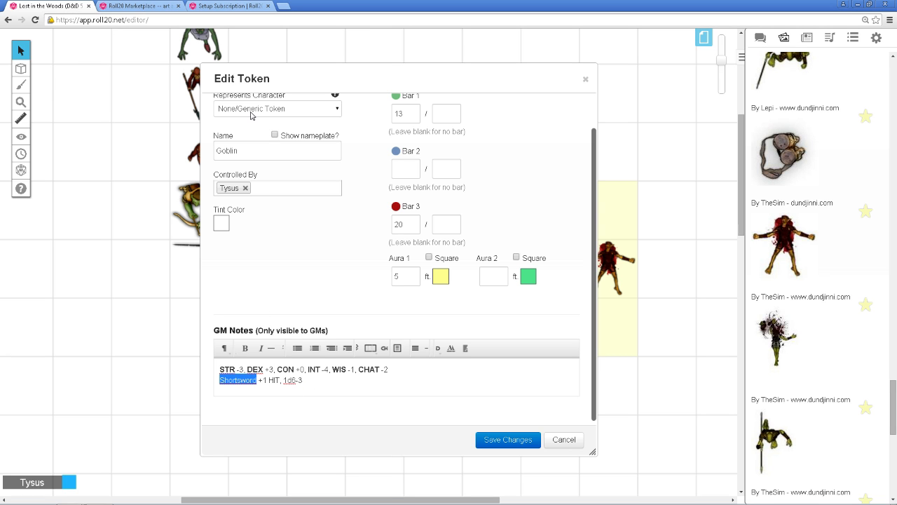
left_click(245, 348)
left_click(362, 387)
Add the lines "Skills: stealth +6" and "Senses: Darkvision 60ft" below the Shortsword line in the GM notes
key("Return")
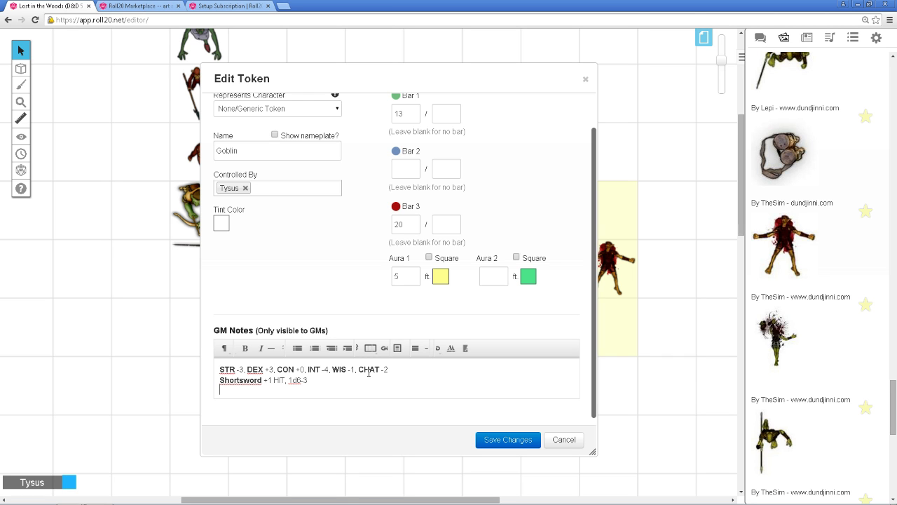
type("Skills : stealth +6")
key("Return")
type("Senses")
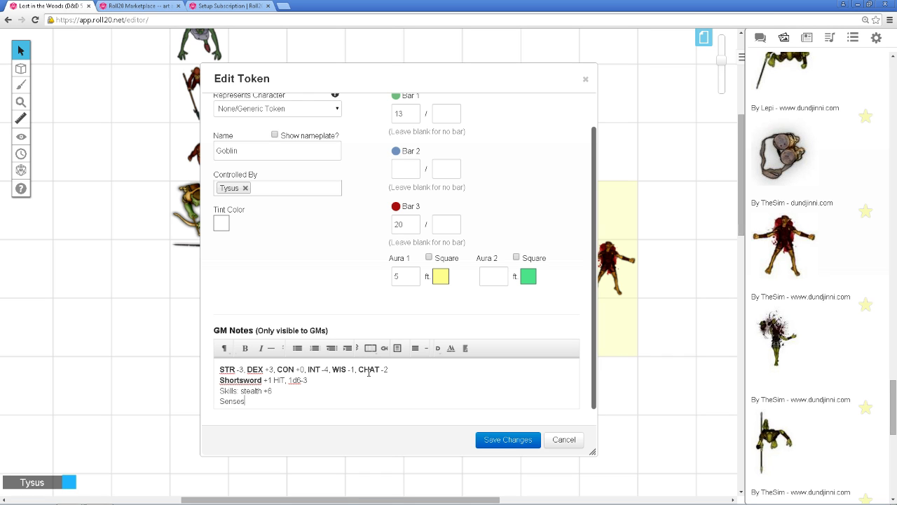
type(": Darkvision 60ft")
scroll(328, 371, "down", 1)
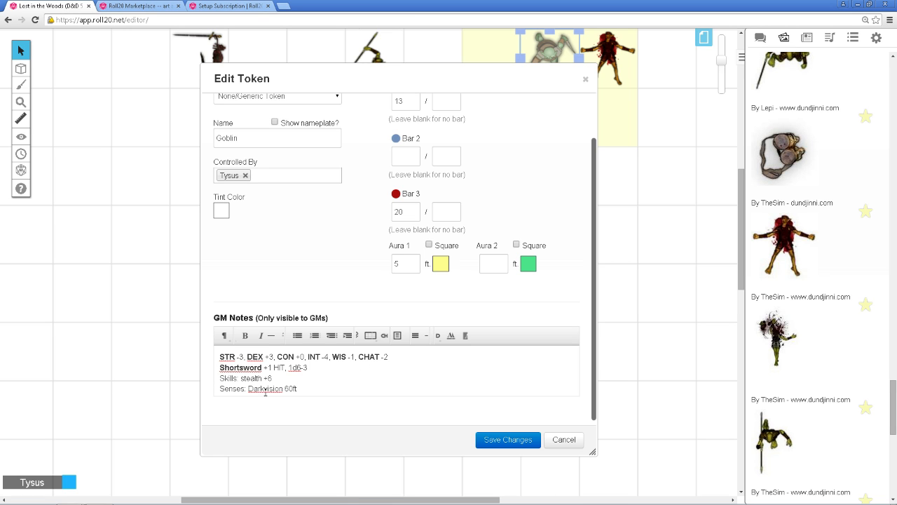
Add the line "MULTIATTACK-" after a blank line below the Senses line in the GM notes and save the token
key("Return")
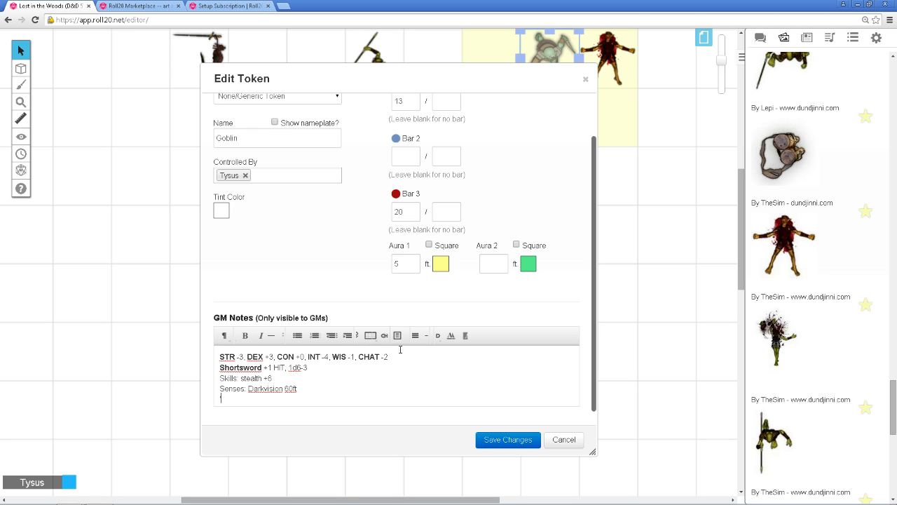
key("Return")
type("MULTIA")
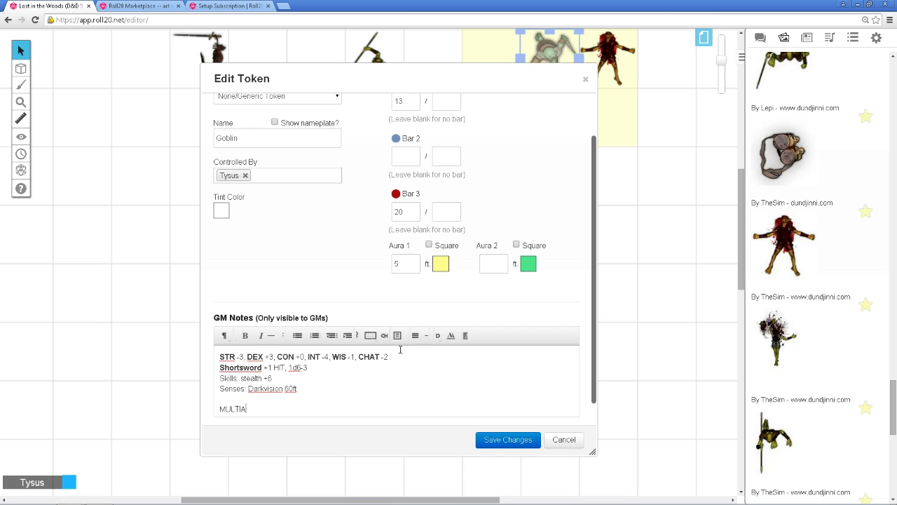
type("TTACK-")
scroll(456, 342, "down", 1)
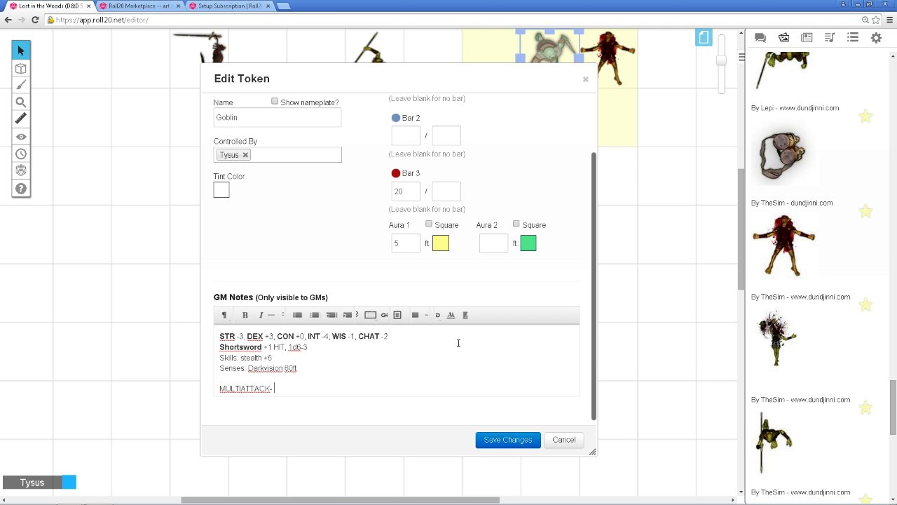
left_click(507, 440)
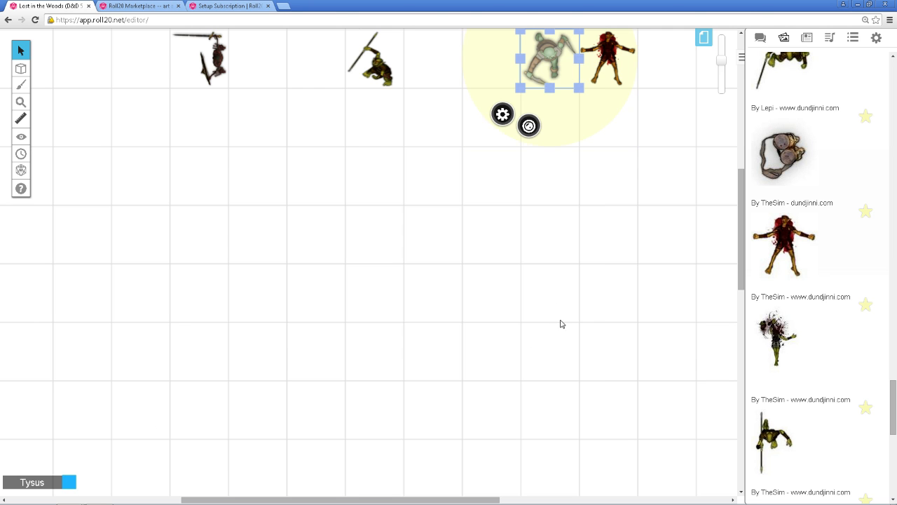
Clear the Goblin token's Aura 1 radius, save it, and move the token directly below the sword-wielding token in the long token column
scroll(560, 323, "up", 4)
left_click(544, 287)
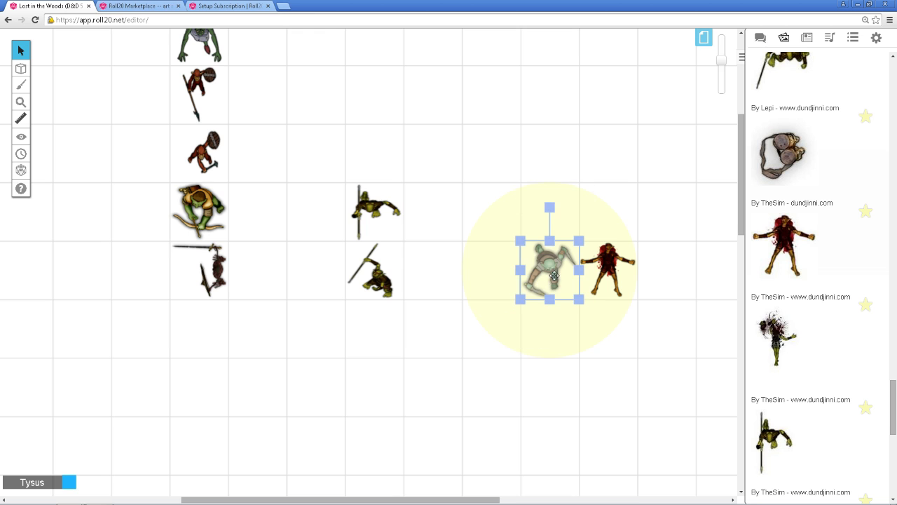
left_click_drag(545, 283, 408, 370)
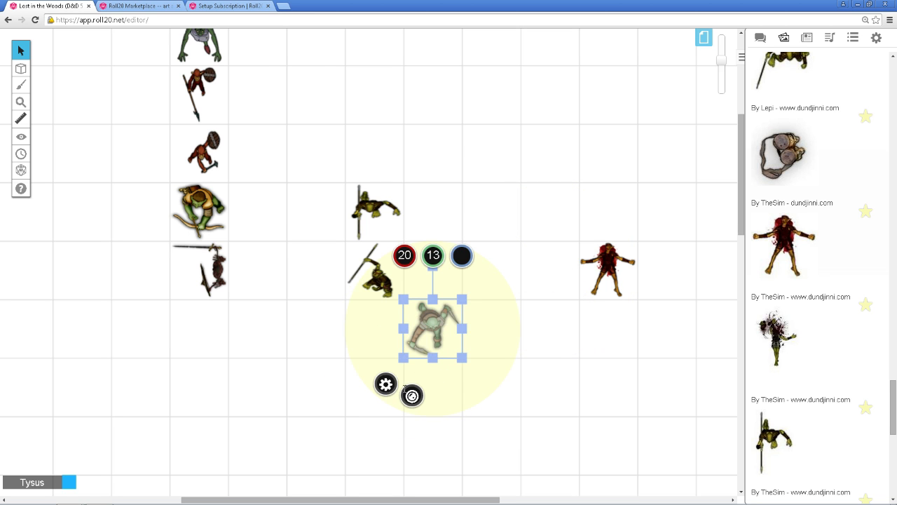
left_click(389, 390)
left_click(468, 297)
key("BackSpace")
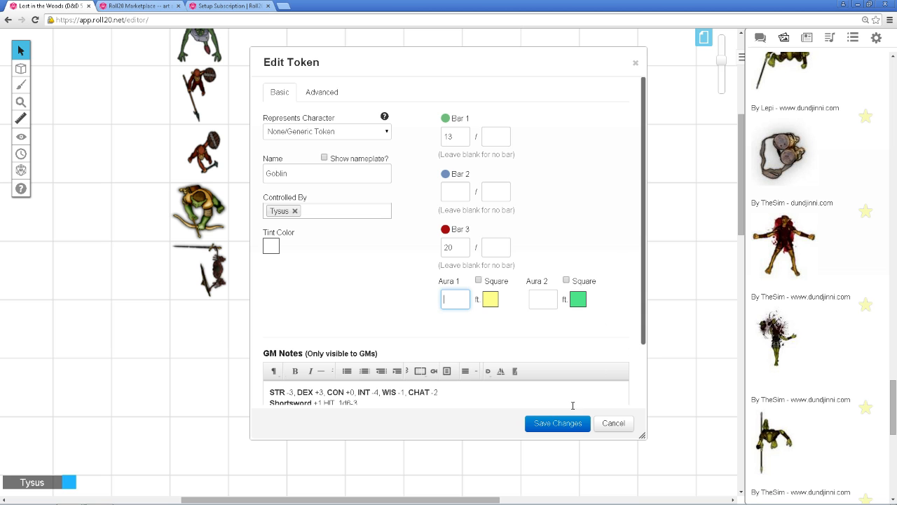
left_click(561, 423)
left_click(506, 424)
left_click_drag(429, 330, 229, 356)
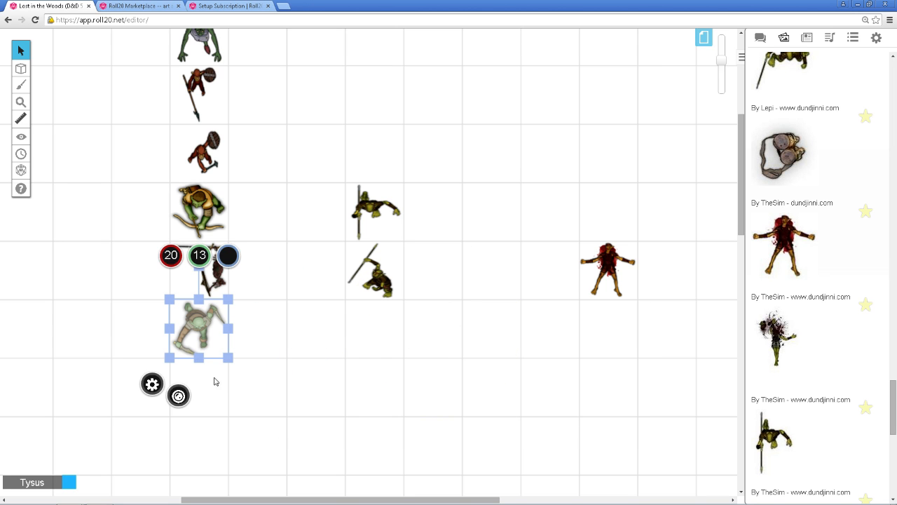
Copy all of the Goblin token's GM notes and save the token
right_click(185, 339)
left_click(155, 387)
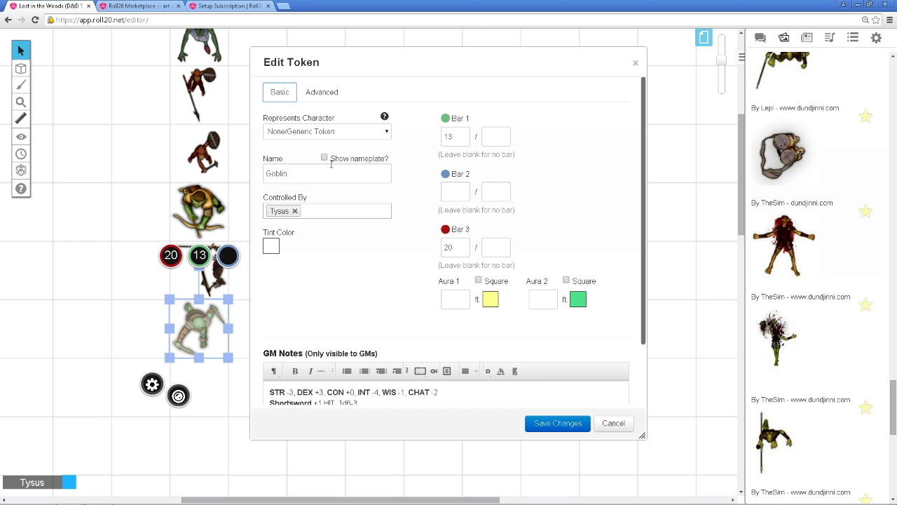
scroll(467, 262, "down", 2)
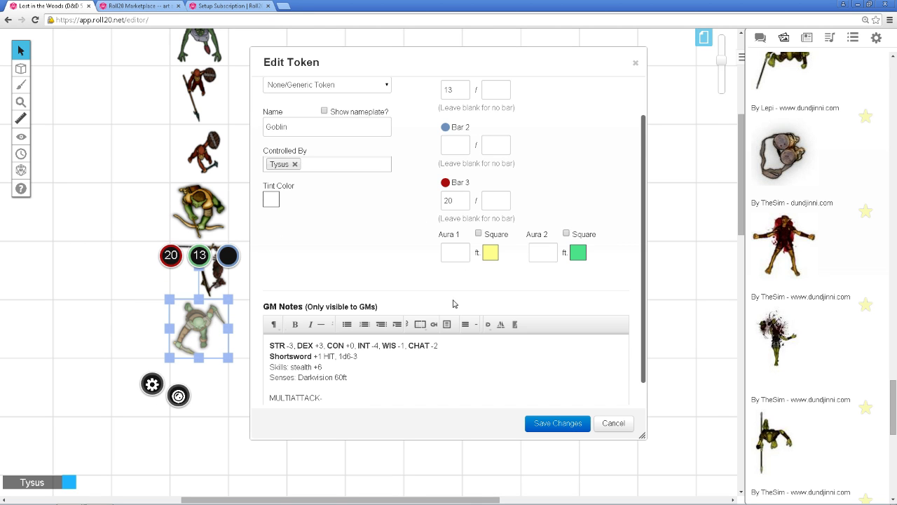
scroll(453, 304, "down", 1)
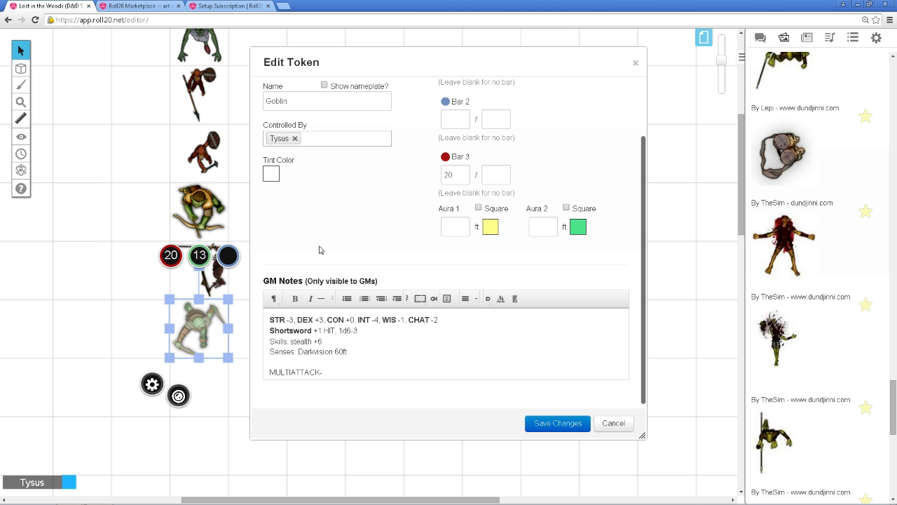
scroll(481, 357, "up", 3)
scroll(481, 354, "down", 3)
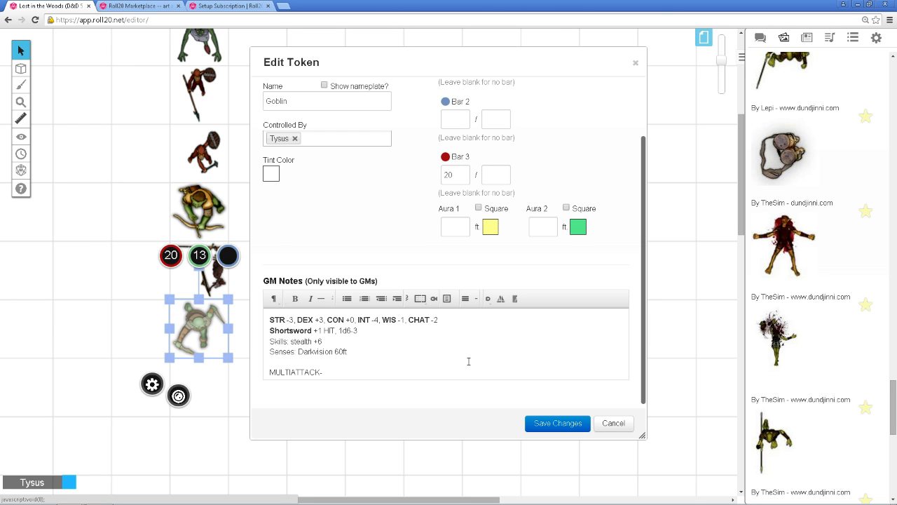
left_click(391, 372)
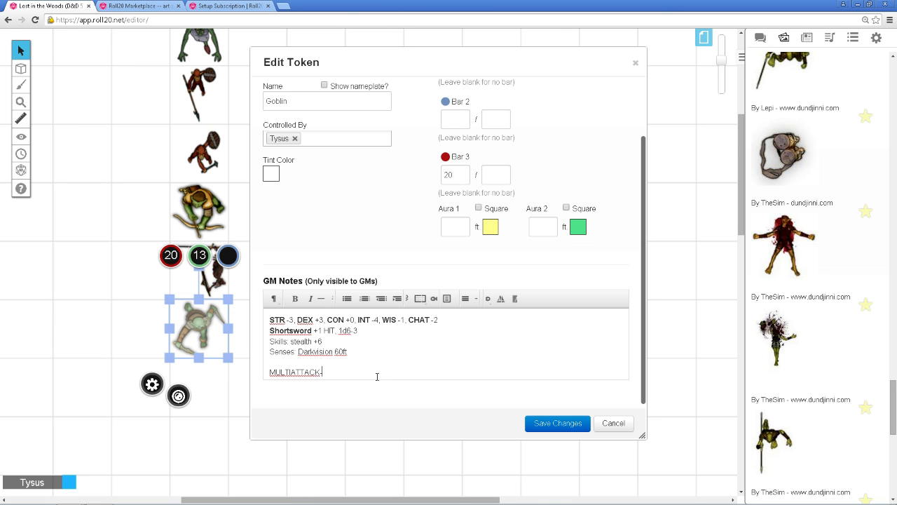
scroll(371, 371, "up", 3)
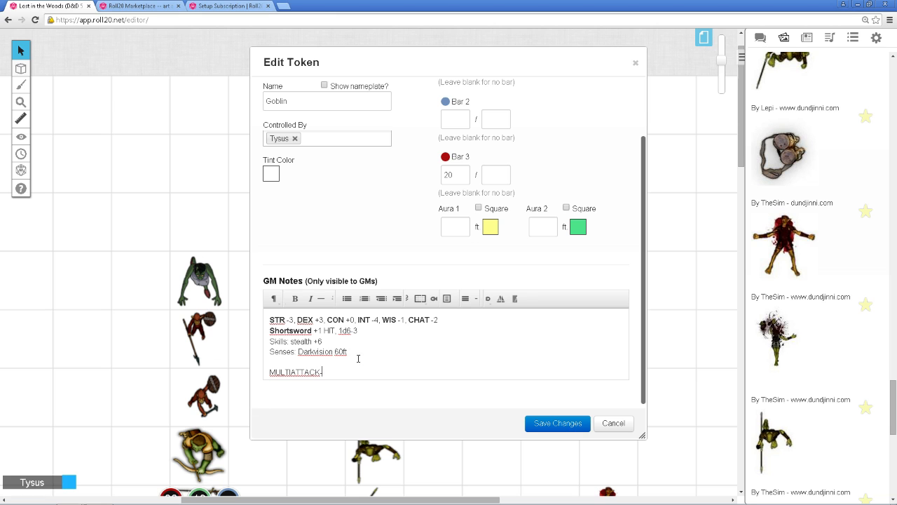
left_click_drag(382, 374, 298, 329)
right_click(306, 331)
left_click(334, 376)
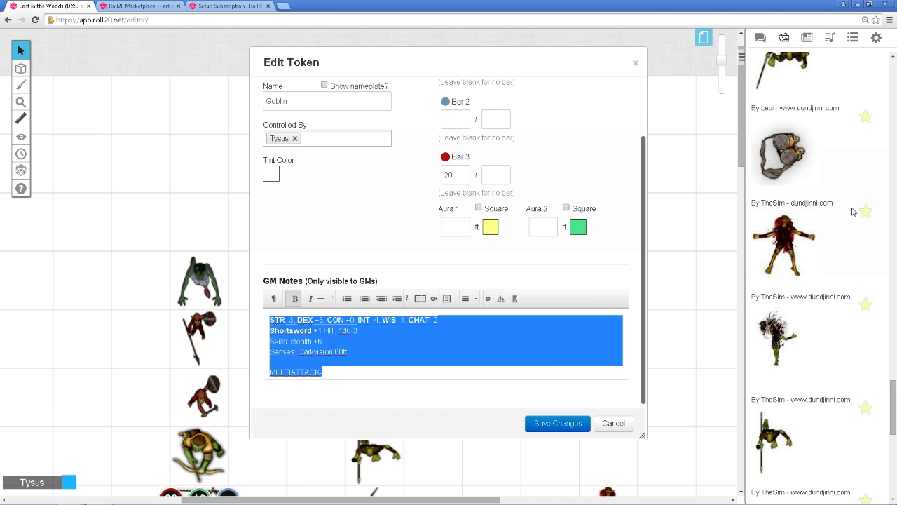
left_click(566, 424)
Paste the copied notes into the GM notes of the sword-wielding token directly above the Goblin
scroll(586, 382, "down", 3)
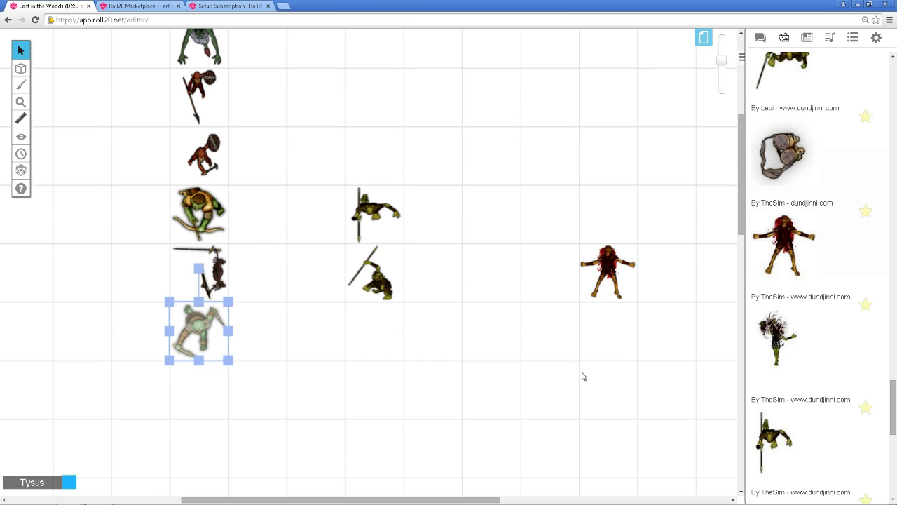
left_click(210, 280)
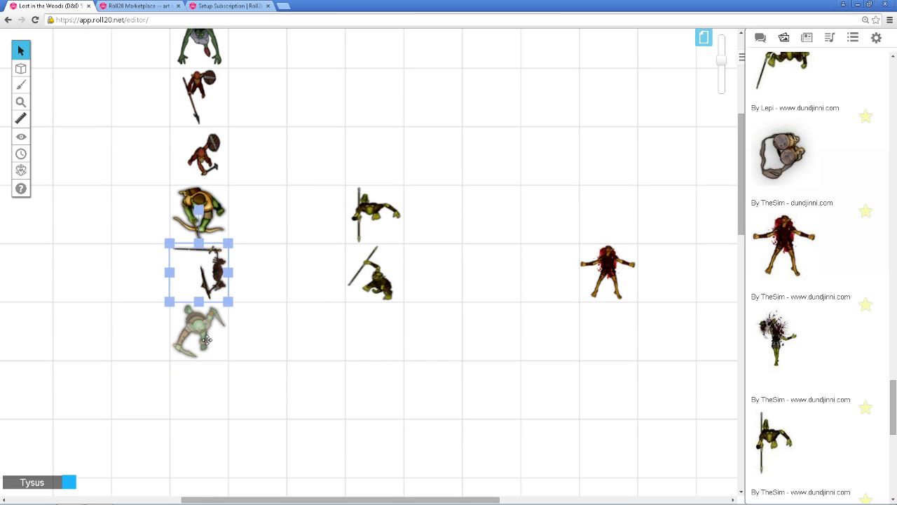
right_click(210, 284)
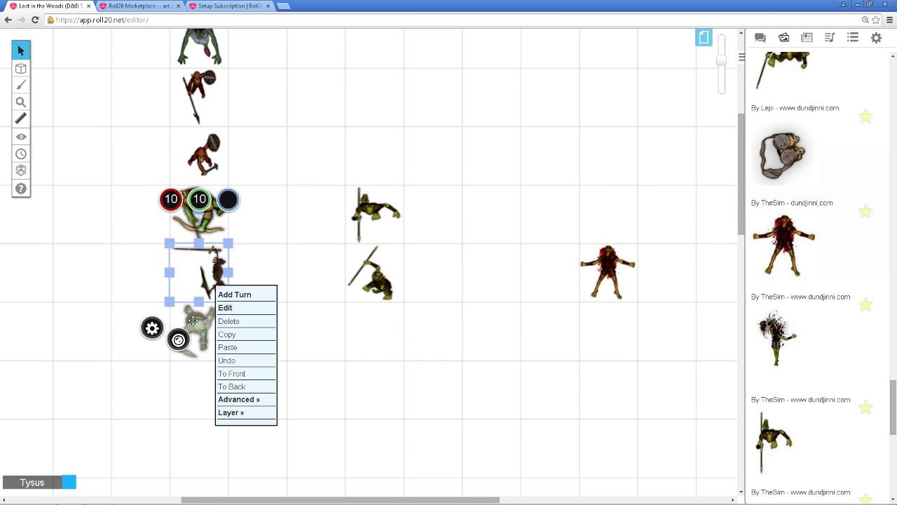
left_click(152, 331)
scroll(330, 360, "down", 2)
right_click(331, 358)
left_click(379, 415)
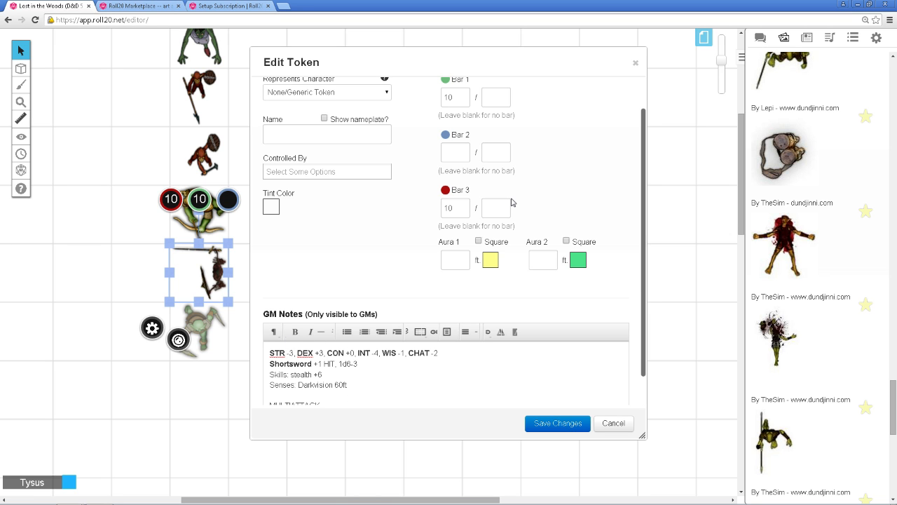
Set STR to +1 and DEX to +2 in the pasted GM notes
key("BackSpace")
key("BackSpace")
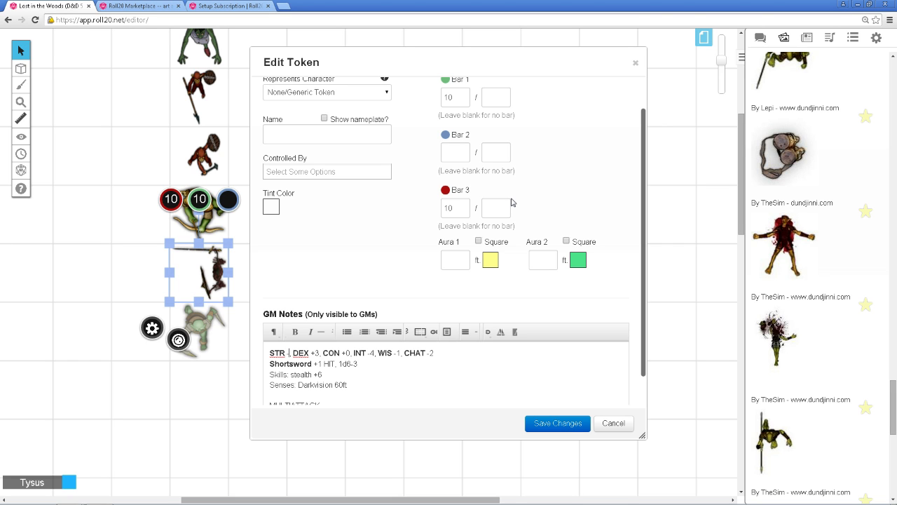
type("+1")
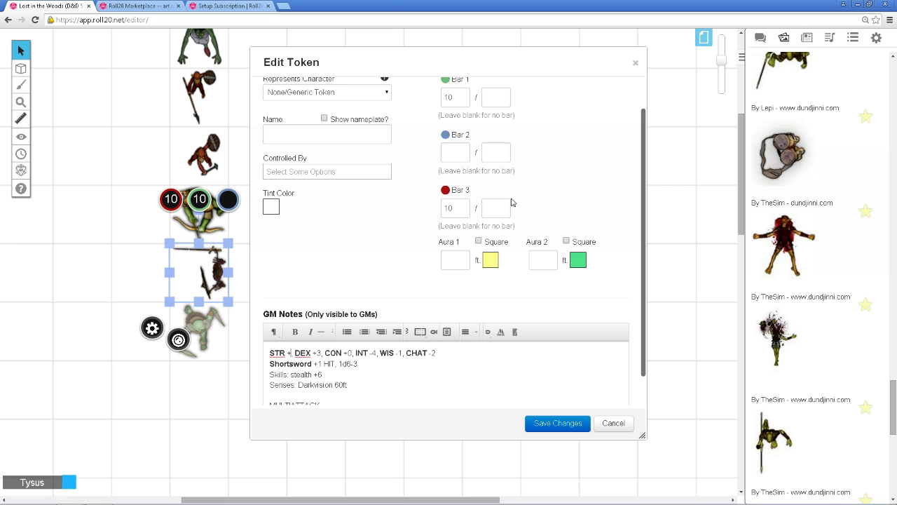
left_click(326, 356)
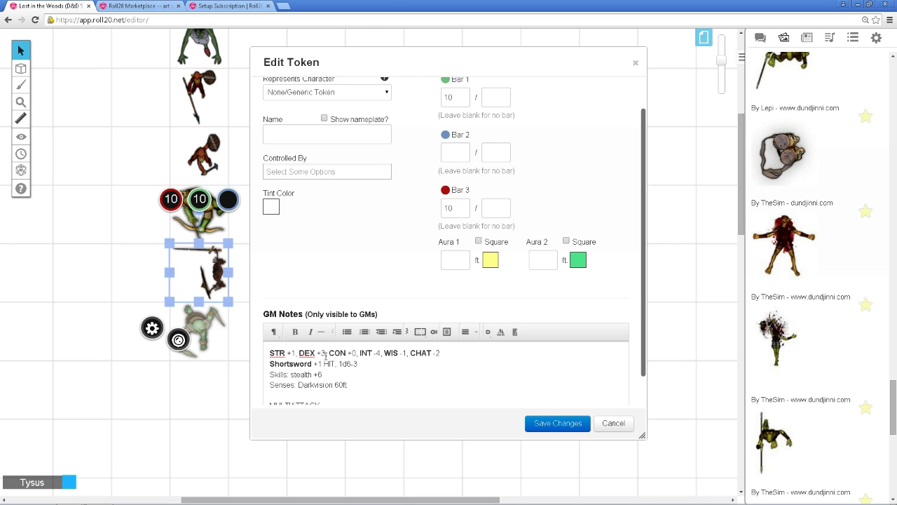
key("BackSpace")
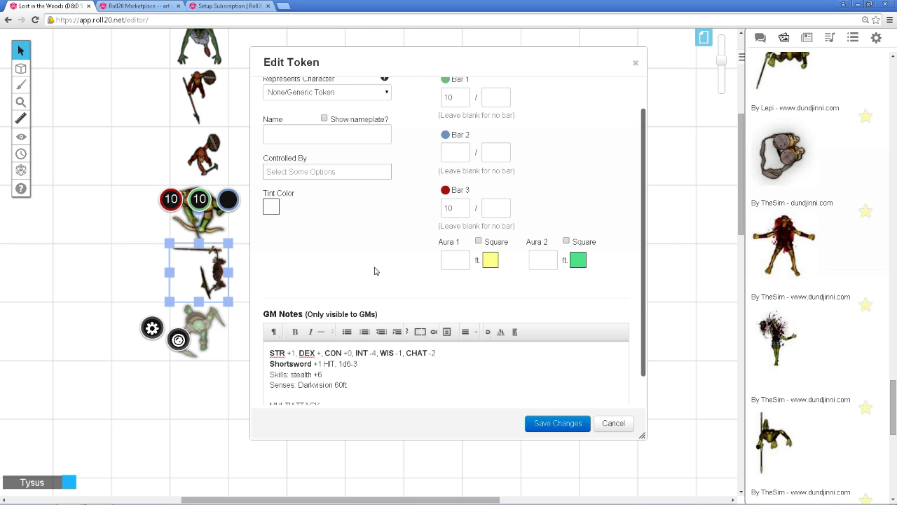
key("BackSpace")
key("BackSpace")
type("+2")
Set INT to -1 and WIS to +2 in the GM notes' ability modifiers
scroll(374, 270, "up", 1)
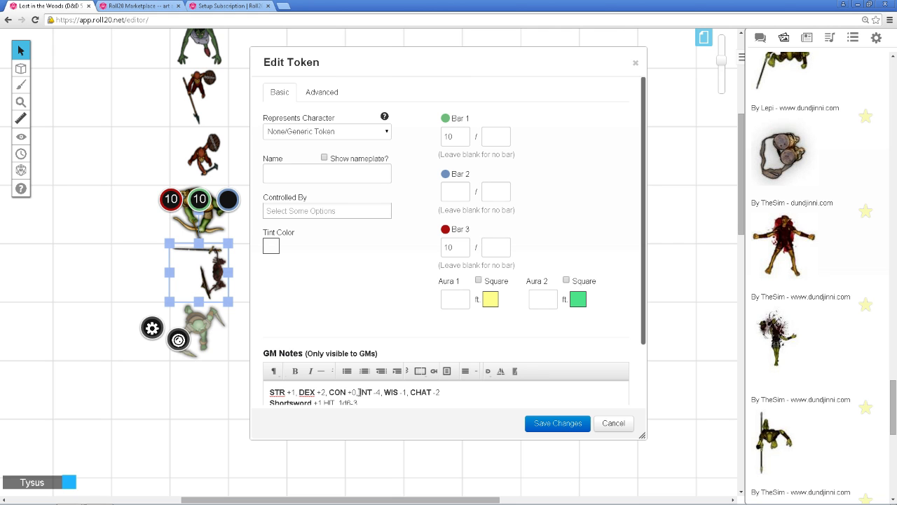
left_click(381, 394)
key("BackSpace")
type("1")
key("Right")
key("Right")
key("Right")
key("Right")
key("Right")
key("Right")
key("Right")
key("Right")
key("BackSpace")
key("BackSpace")
type("+2")
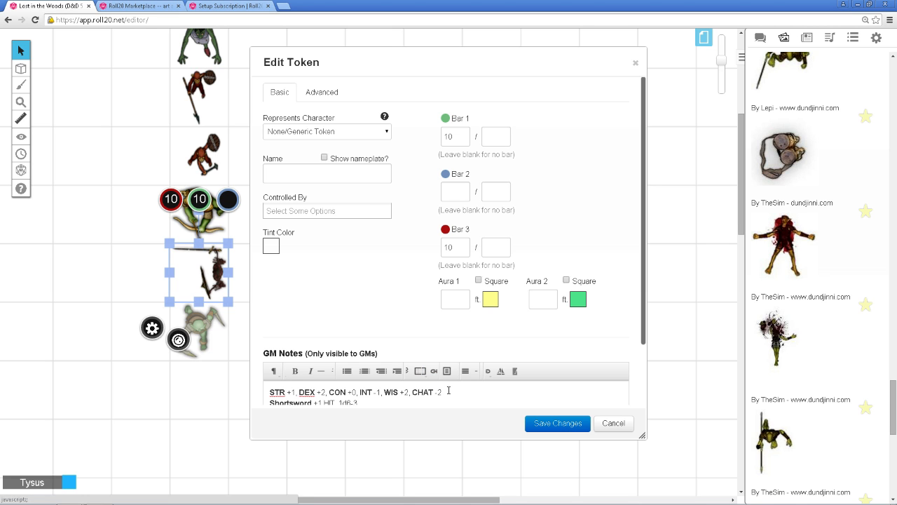
Set CHAT to +1 at the end of the ability modifier line in the GM notes
left_click(449, 391)
key("BackSpace")
key("BackSpace")
type("+1")
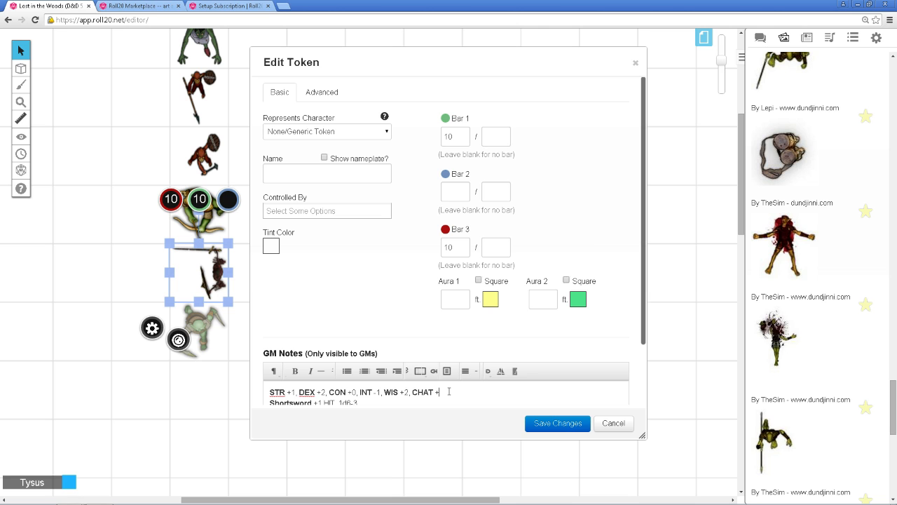
Replace Shortsword with BITE in the GM notes' attack line and set its hit bonus to +2
scroll(475, 380, "down", 2)
scroll(475, 379, "up", 1)
scroll(366, 332, "down", 1)
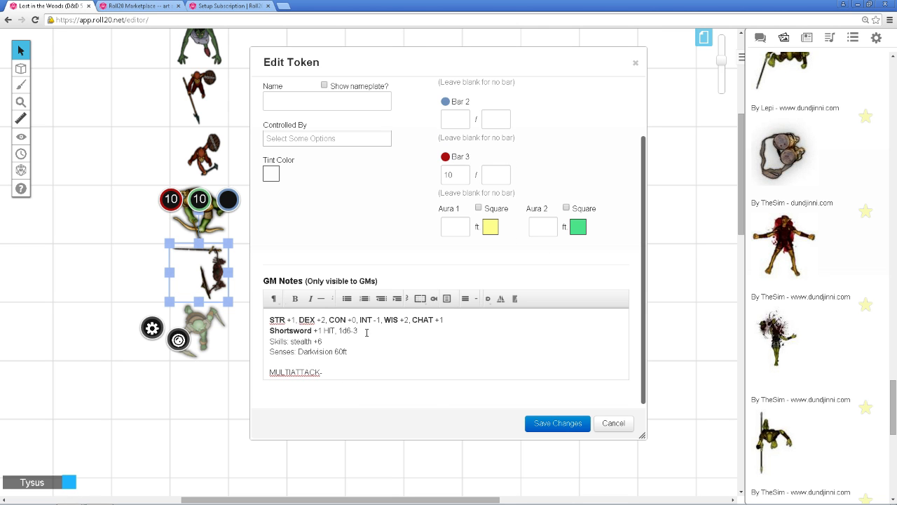
double_click(310, 330)
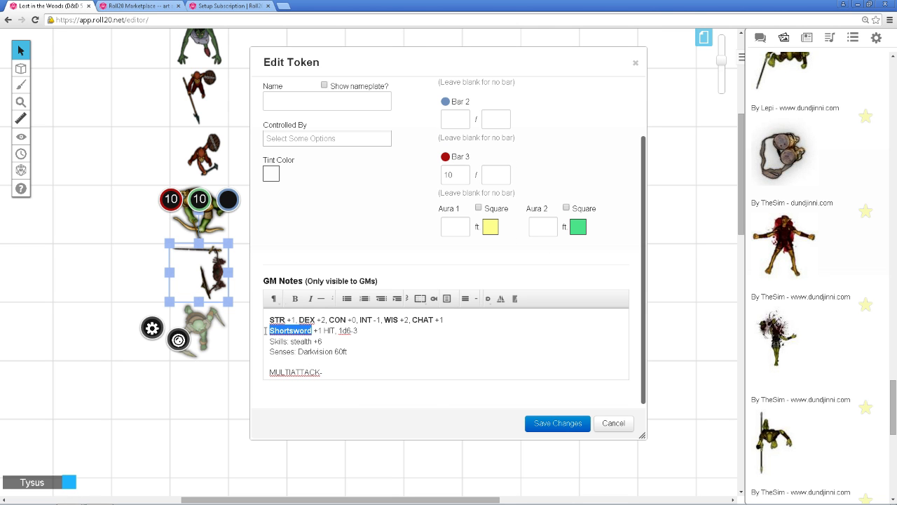
type("BITE")
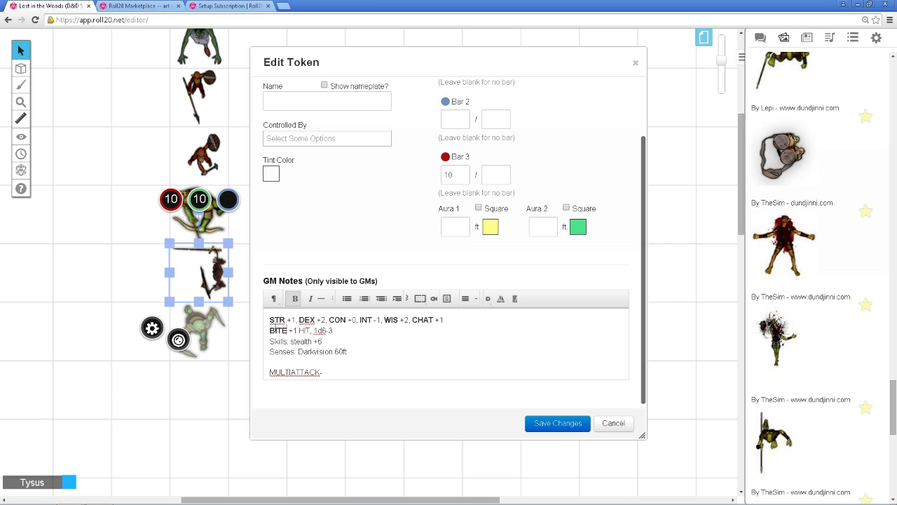
left_click(300, 331)
key("BackSpace")
type("3")
key("BackSpace")
type("2")
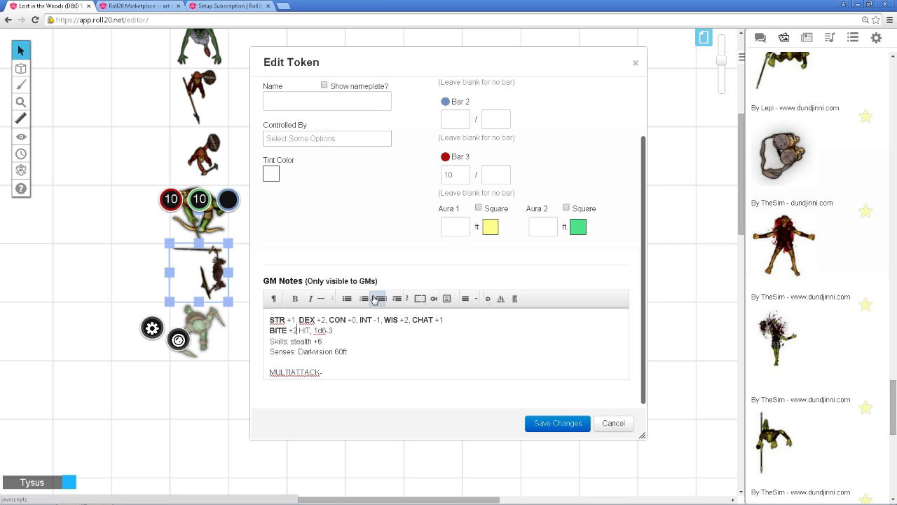
Change the bite damage in the GM notes to 1d6+23
left_click(327, 331)
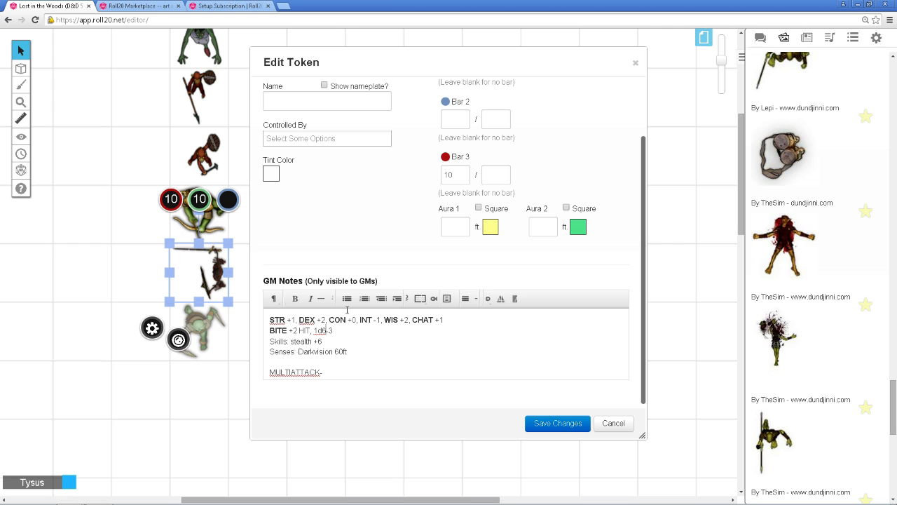
key("BackSpace")
type("+2")
Delete the Skills text and the MULTIATTACK text from the token's GM notes
left_click_drag(336, 341, 268, 341)
left_click_drag(332, 371, 245, 387)
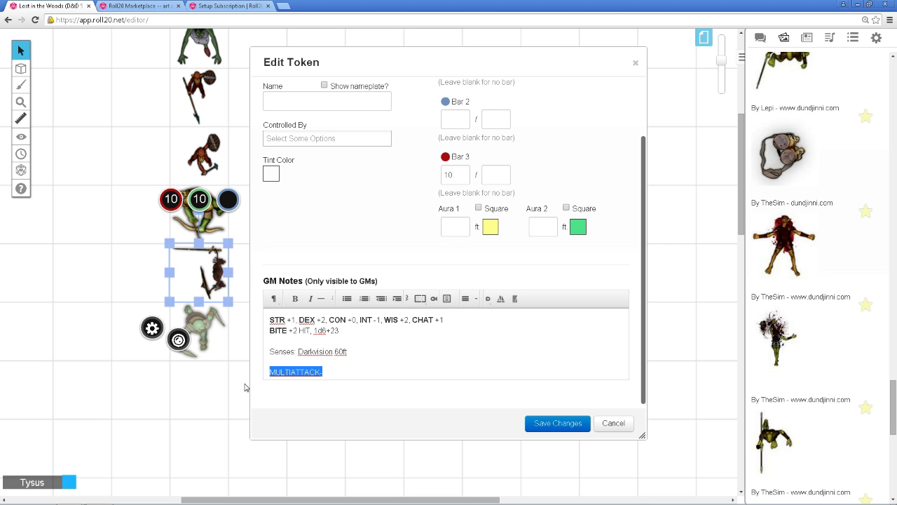
key("BackSpace")
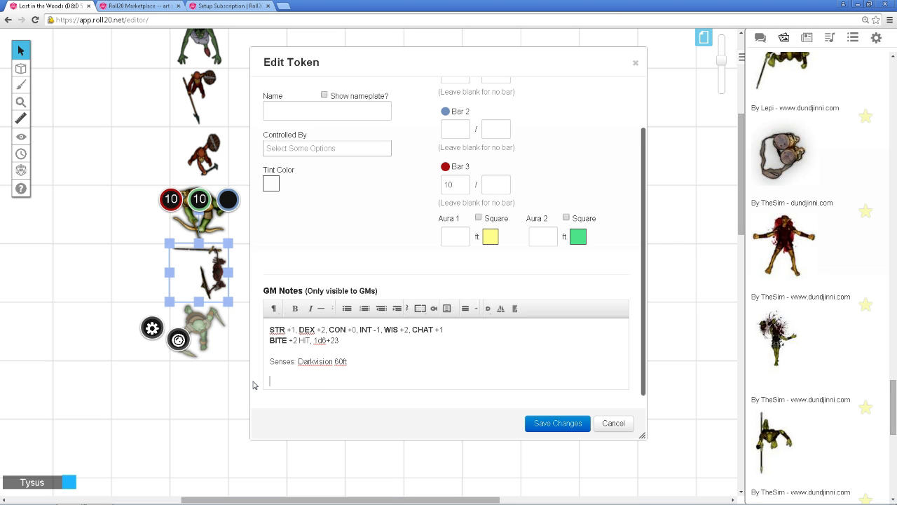
Name the token Wolf
scroll(329, 373, "down", 1)
scroll(330, 375, "up", 3)
scroll(330, 377, "down", 3)
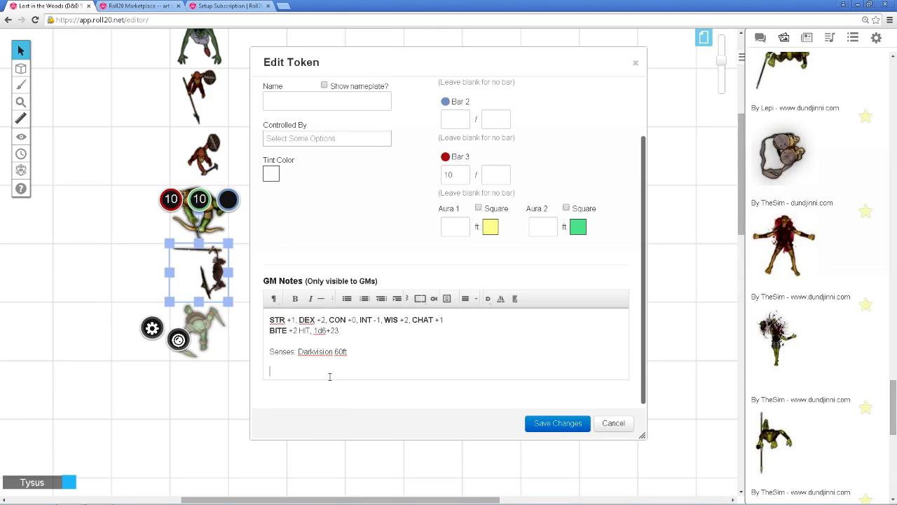
scroll(337, 382, "up", 1)
left_click(316, 169)
type("Wolf")
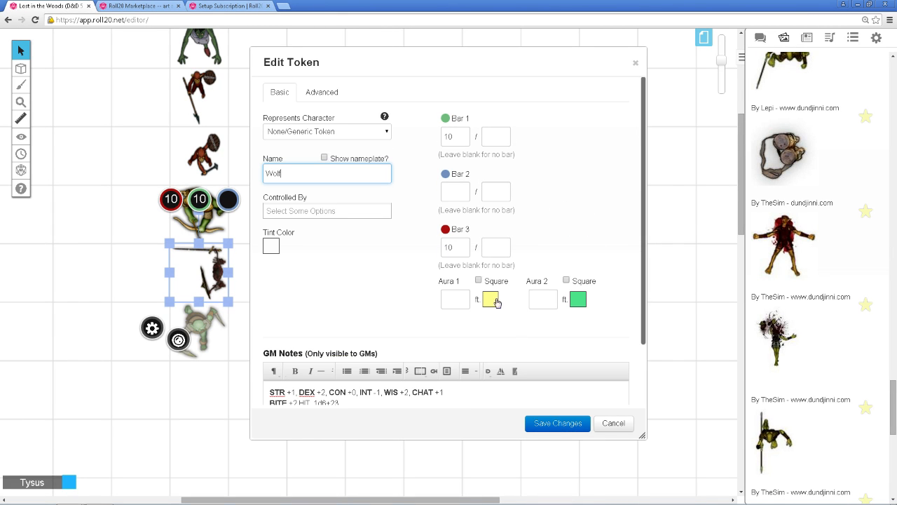
Save the Wolf token's changes, then reopen its settings to check them and save again
left_click(539, 424)
left_click(245, 405)
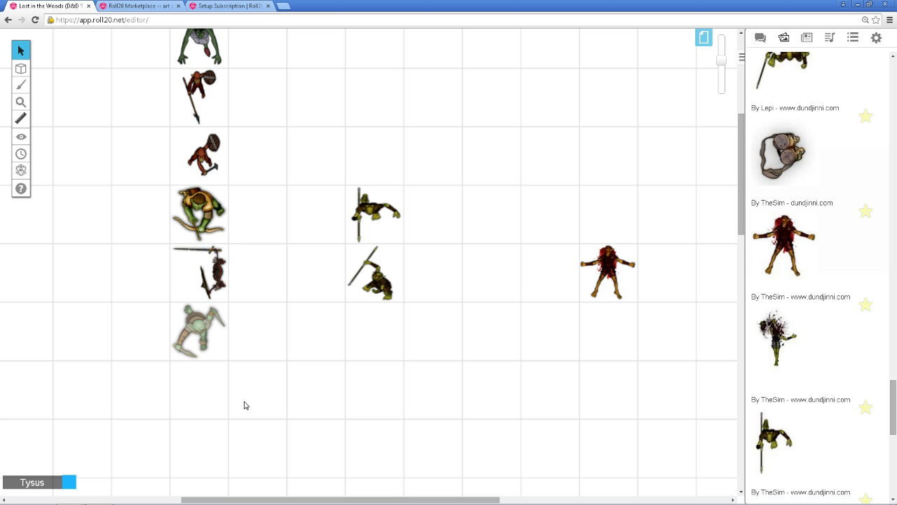
left_click(214, 275)
double_click(213, 284)
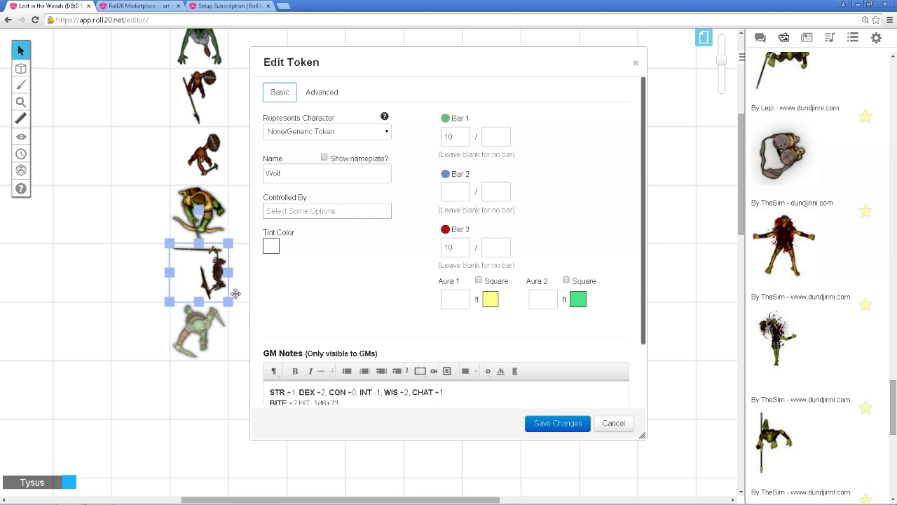
left_click(558, 423)
right_click(218, 280)
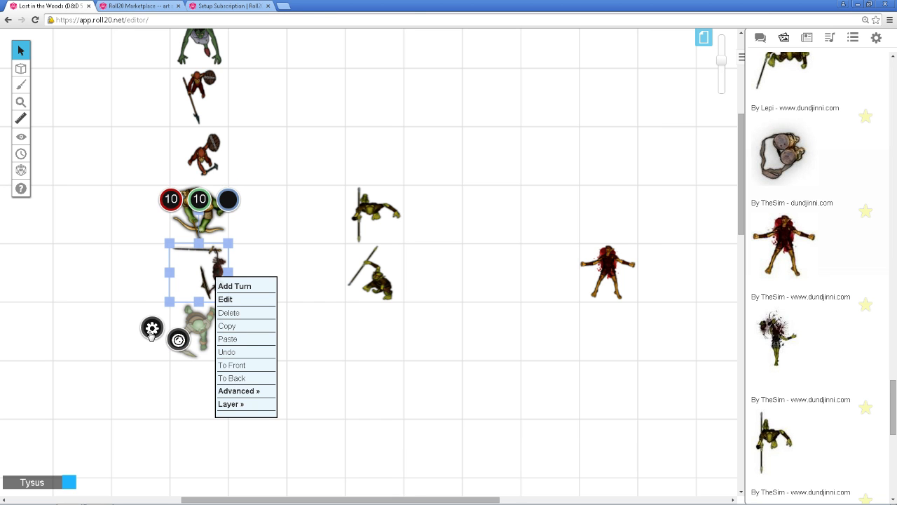
left_click(276, 160)
Select the whole column of six monster tokens on the TOKEN page and copy them
scroll(179, 222, "down", 1)
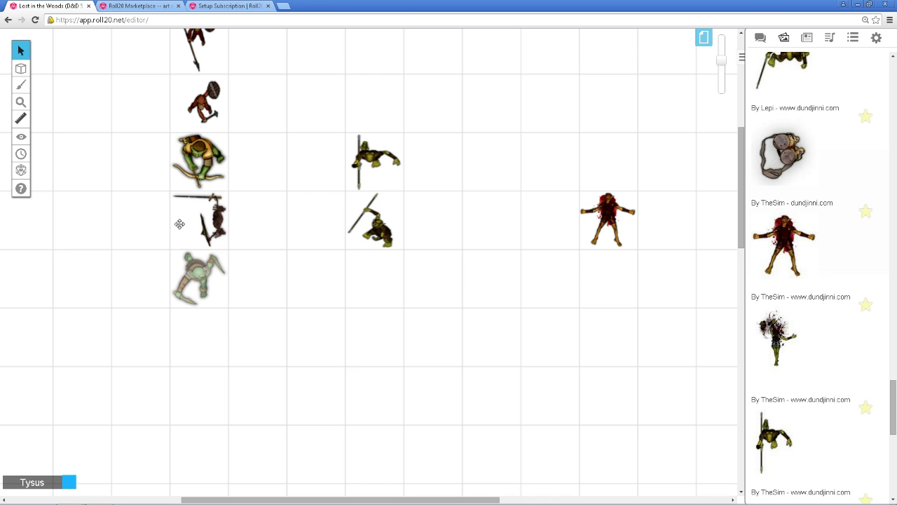
left_click_drag(239, 397, 157, 150)
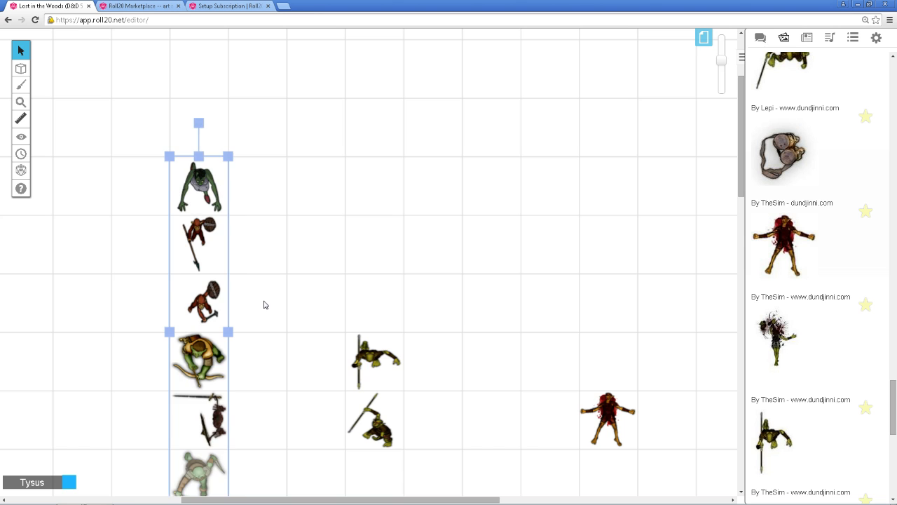
scroll(263, 305, "down", 3)
scroll(211, 216, "up", 3)
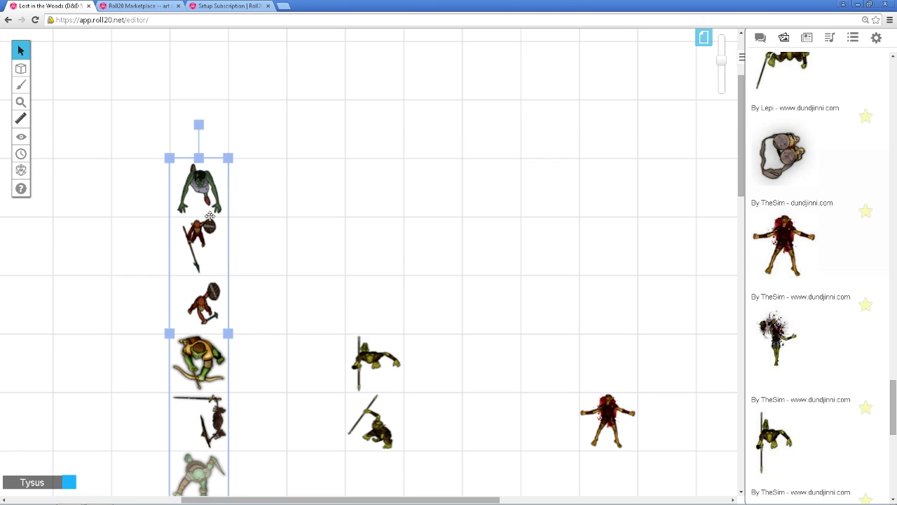
scroll(210, 235, "down", 4)
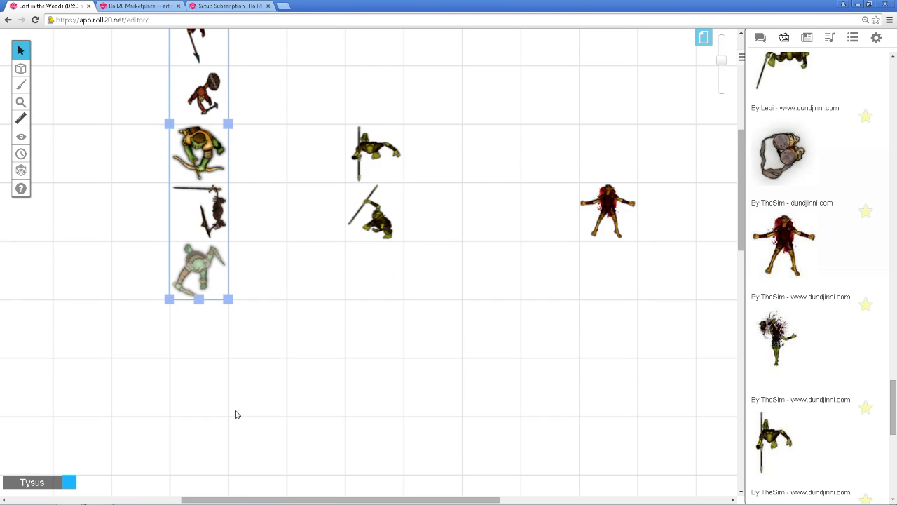
scroll(210, 217, "up", 3)
scroll(200, 286, "down", 2)
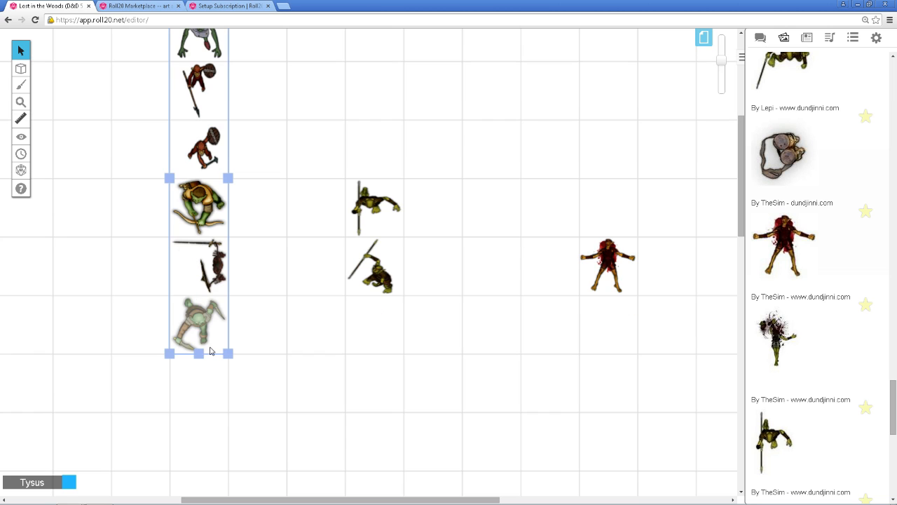
right_click(204, 318)
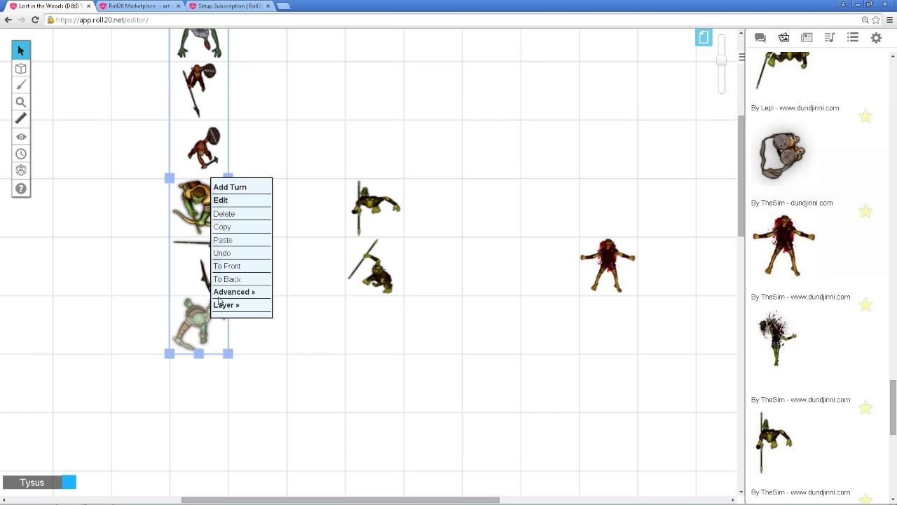
left_click(236, 228)
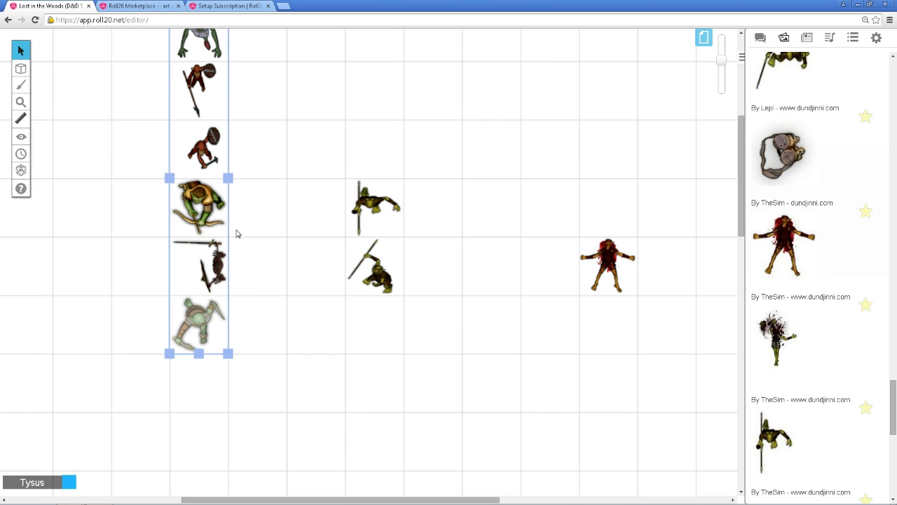
Switch to the Start page and paste the copied monster tokens onto the cave area of the map
scroll(609, 336, "up", 5)
left_click(704, 37)
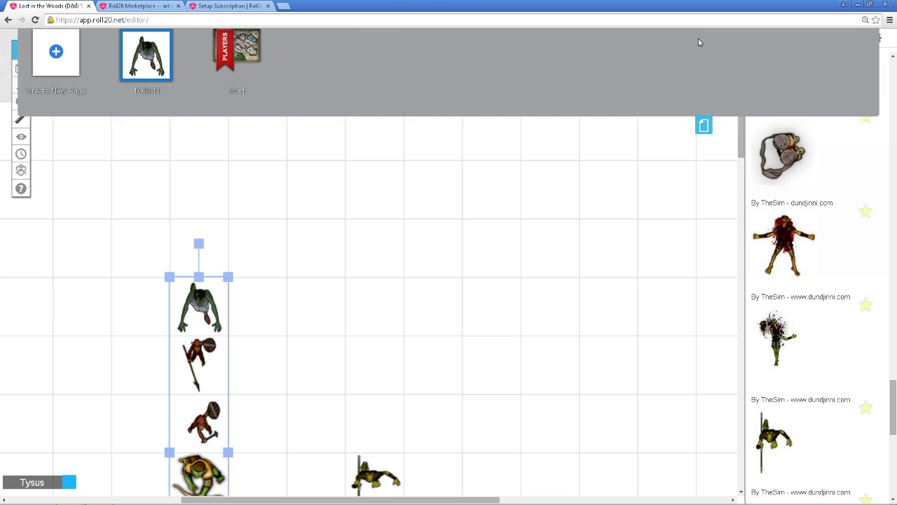
left_click(244, 57)
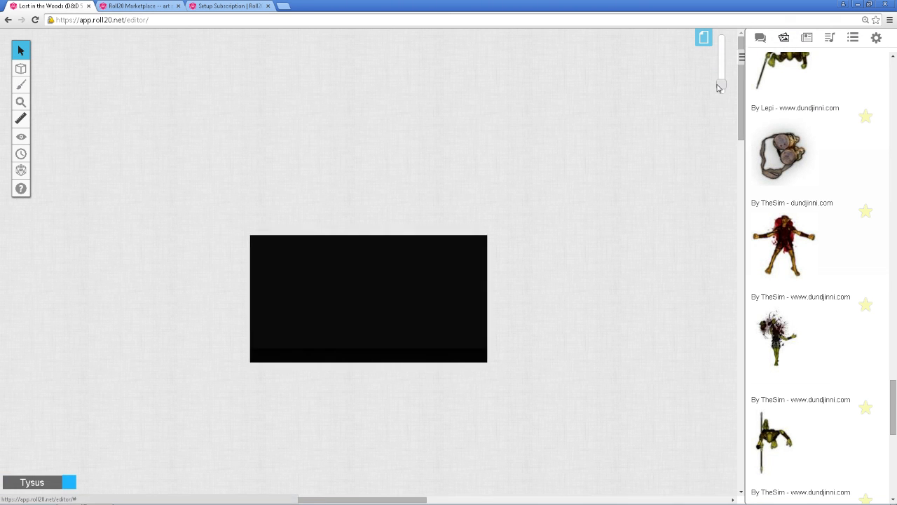
scroll(560, 364, "down", 4)
scroll(560, 365, "up", 2)
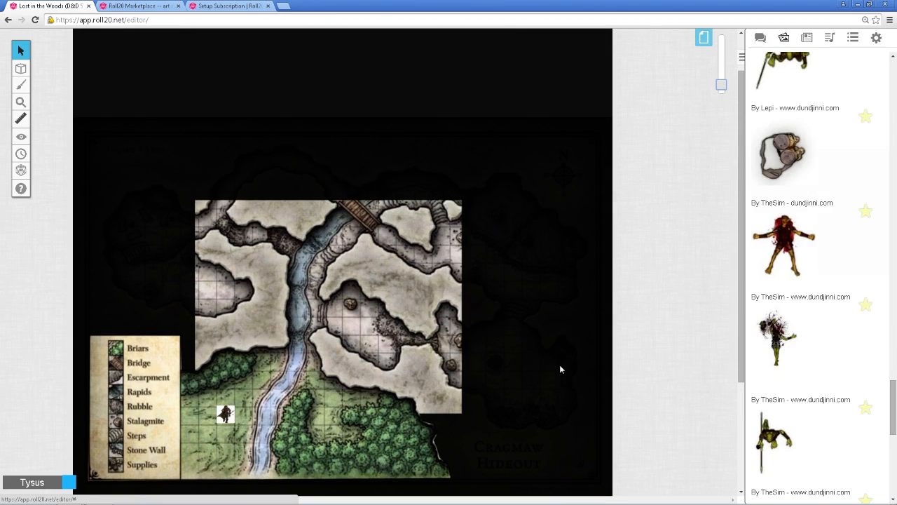
right_click(403, 290)
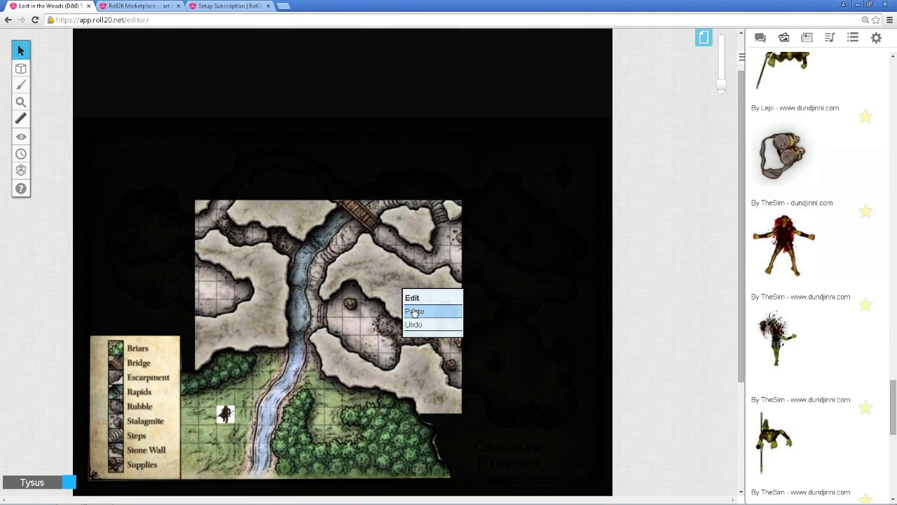
left_click(414, 312)
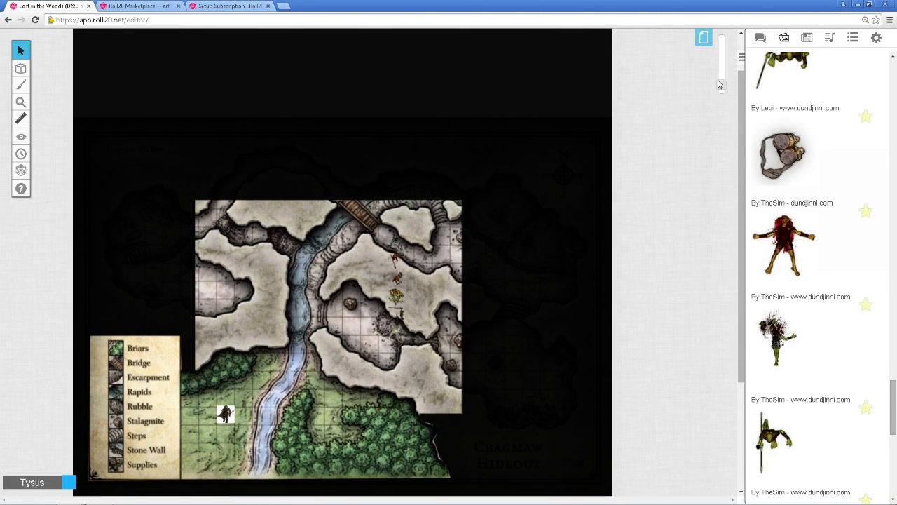
Move the semi-transparent monster token from the pasted column to the grass south of the cave, east of the river
left_click_drag(721, 85, 721, 65)
scroll(534, 272, "down", 3)
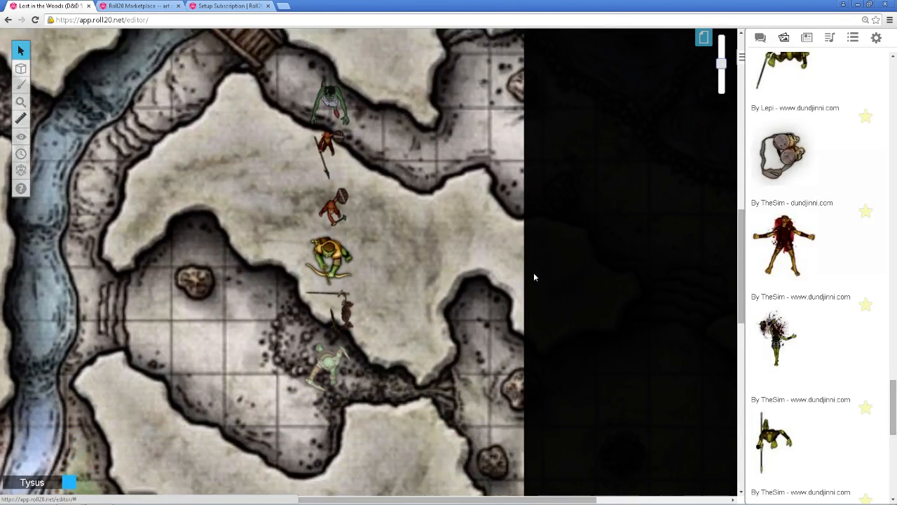
scroll(534, 272, "down", 2)
left_click_drag(337, 260, 156, 445)
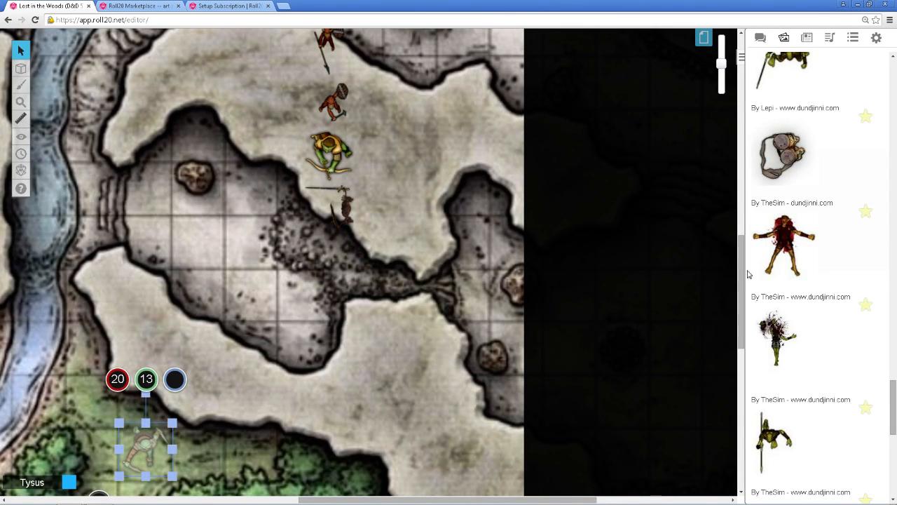
Copy the semi-transparent token and paste a duplicate farther south in the same forest clearing
scroll(659, 330, "down", 7)
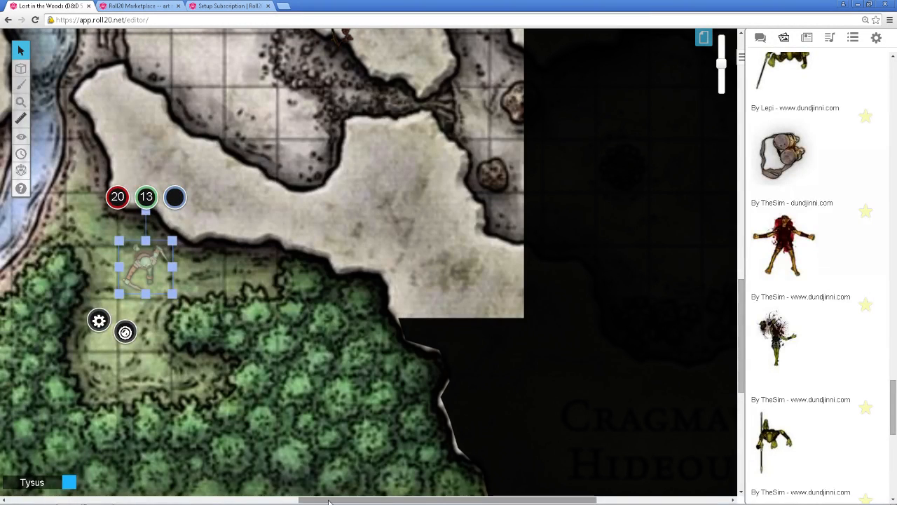
mouse_move(232, 504)
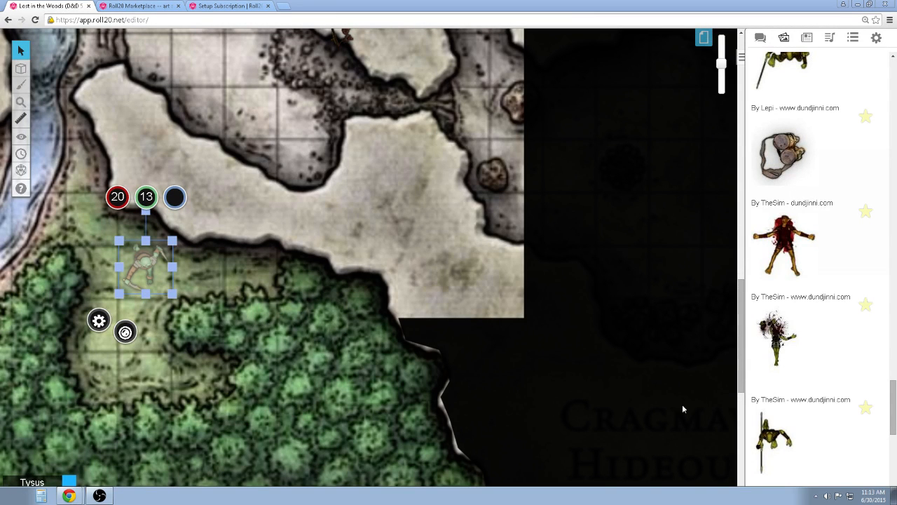
left_click_drag(741, 315, 733, 367)
left_click_drag(401, 502, 288, 502)
scroll(511, 390, "up", 1)
scroll(511, 393, "up", 3)
right_click(435, 271)
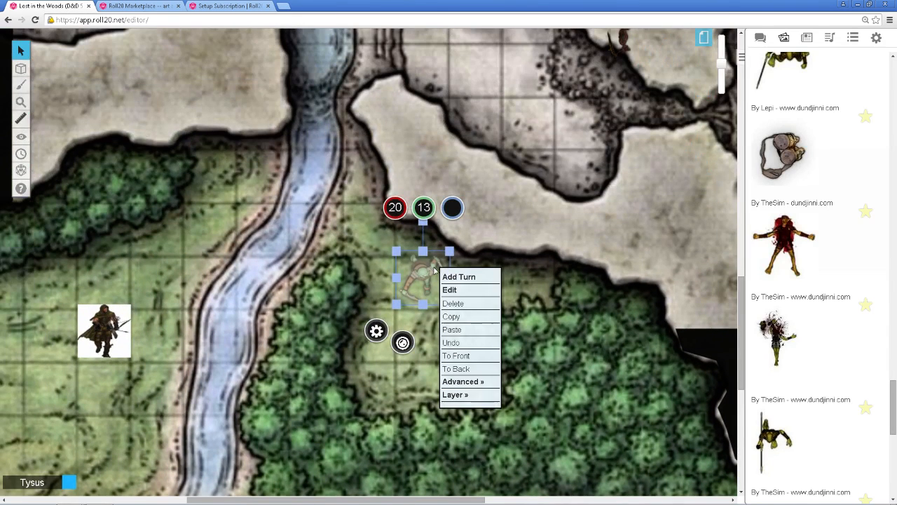
left_click(461, 318)
right_click(419, 241)
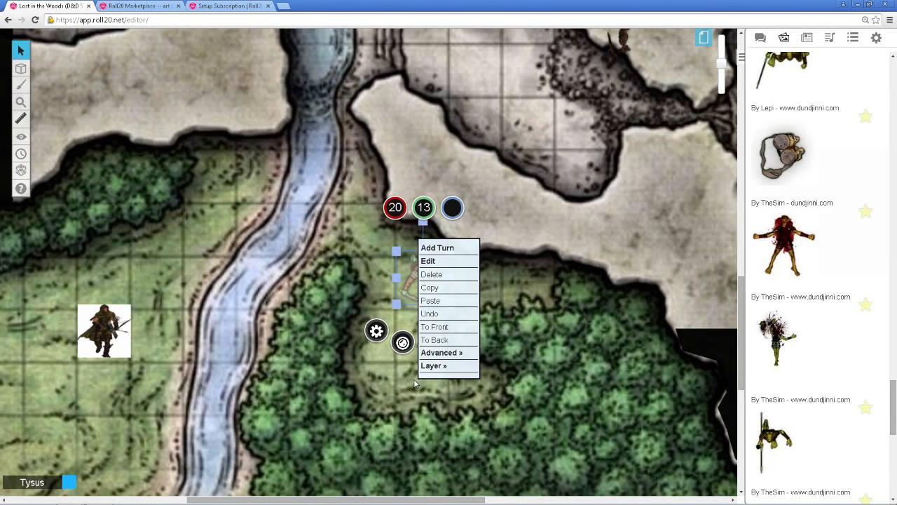
left_click(438, 303)
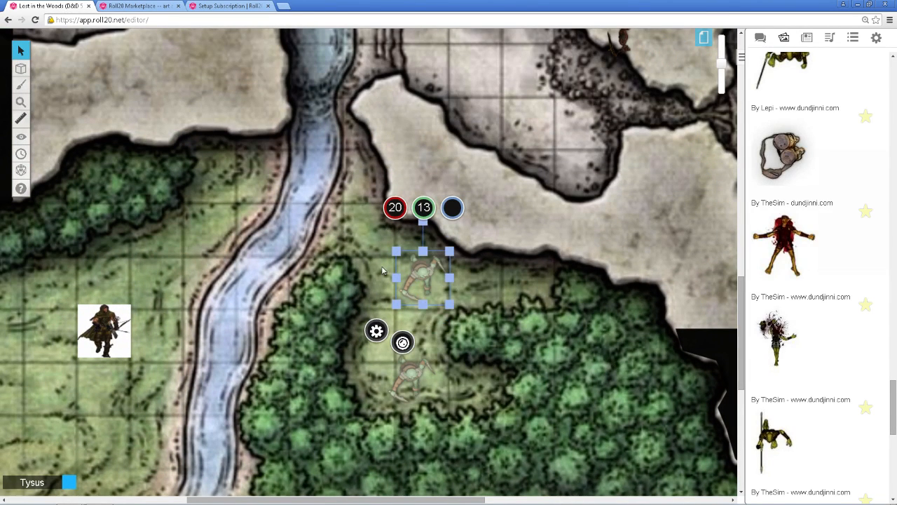
Paste three more copies of the semi-transparent token: one on the river's east bank and two on the grass west of the river
right_click(370, 228)
left_click(394, 285)
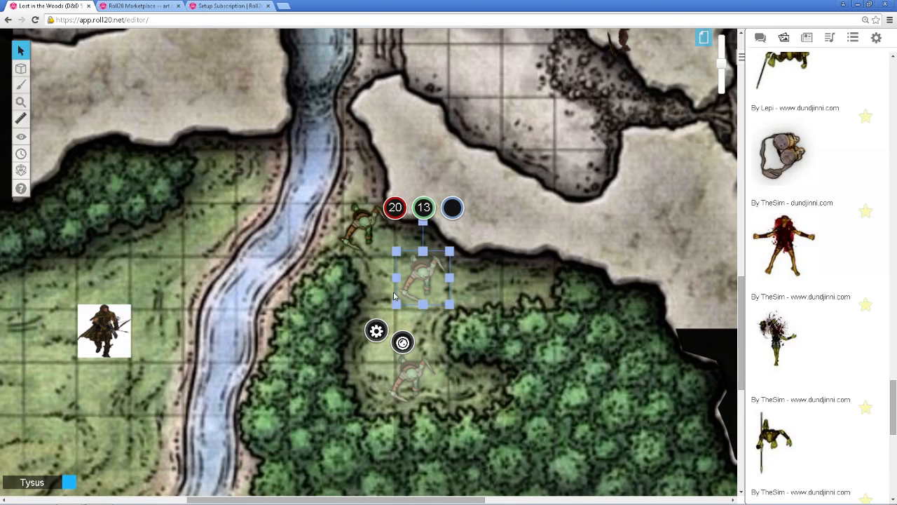
right_click(156, 276)
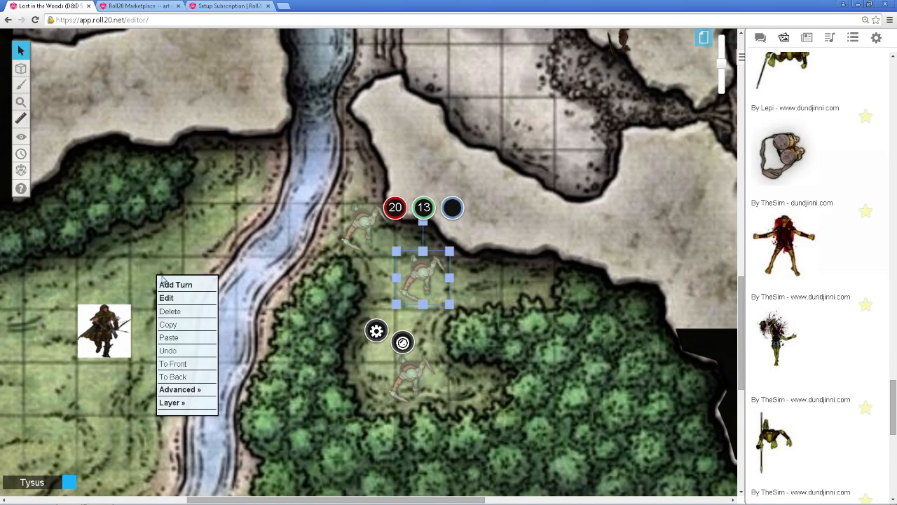
left_click(187, 338)
right_click(264, 185)
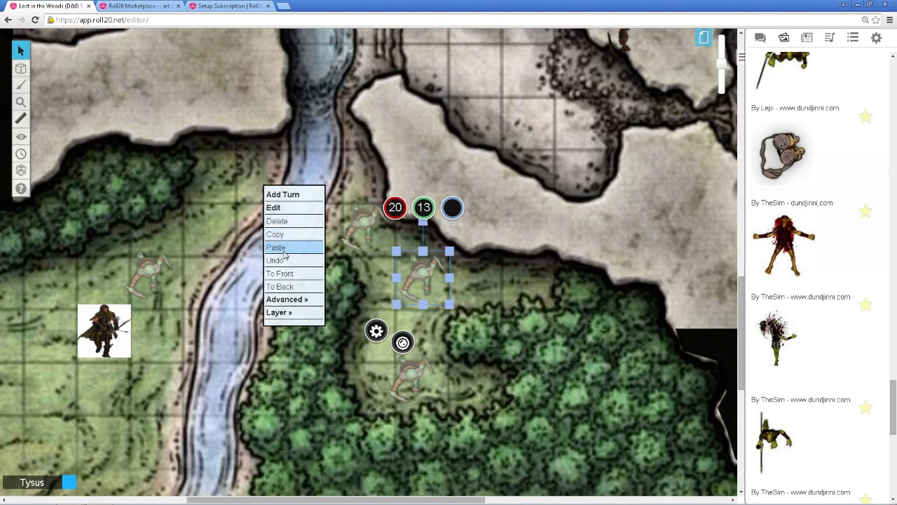
left_click(284, 249)
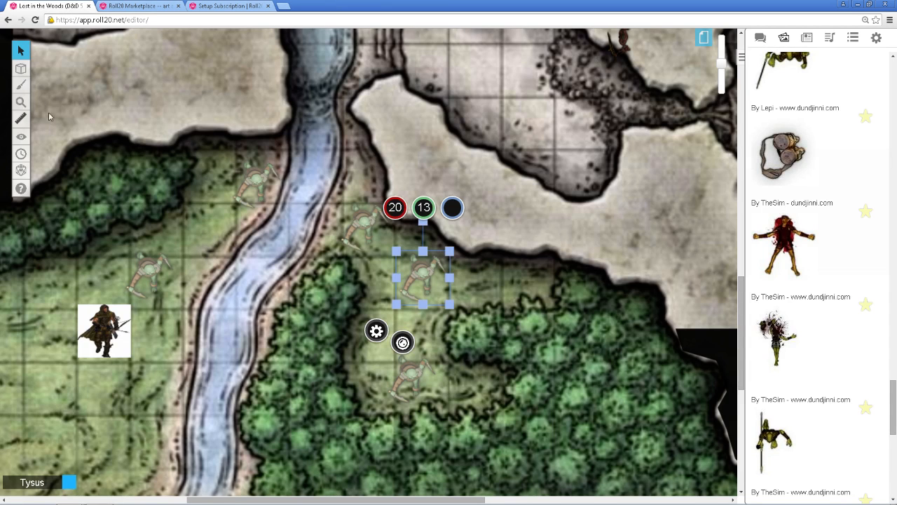
Examine the map's layer choices and each of the five semi-transparent tokens placed around the river
mouse_move(25, 73)
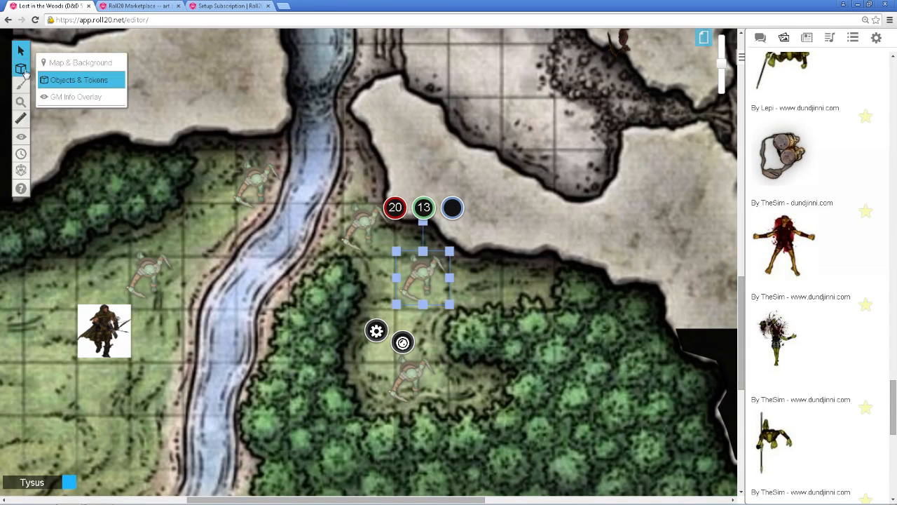
left_click(163, 273)
mouse_move(21, 68)
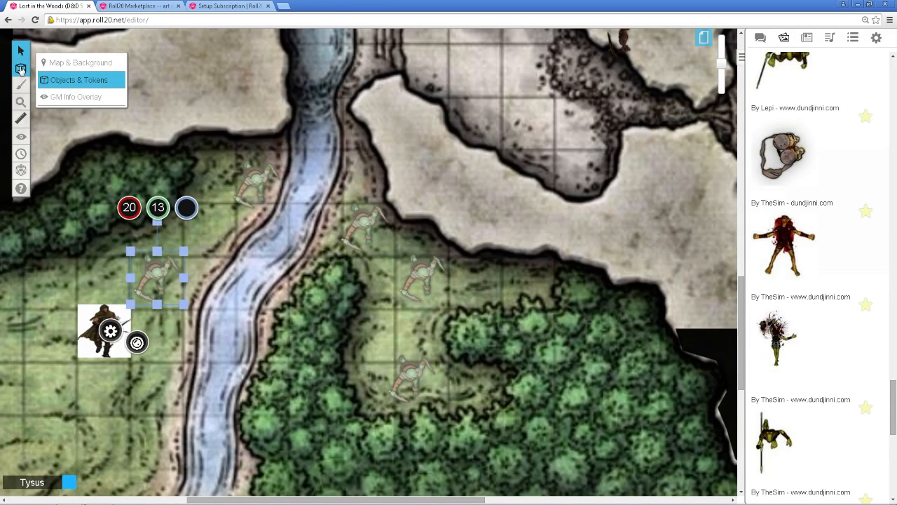
left_click(47, 64)
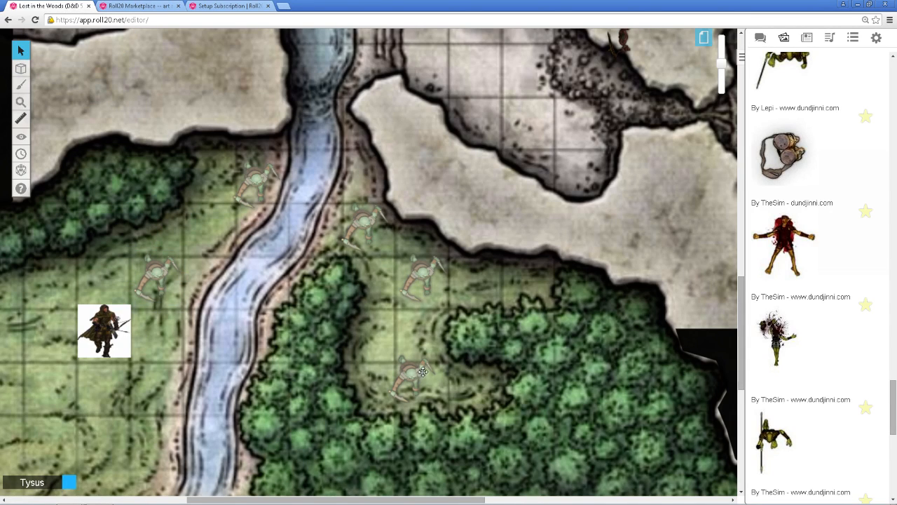
left_click(161, 274)
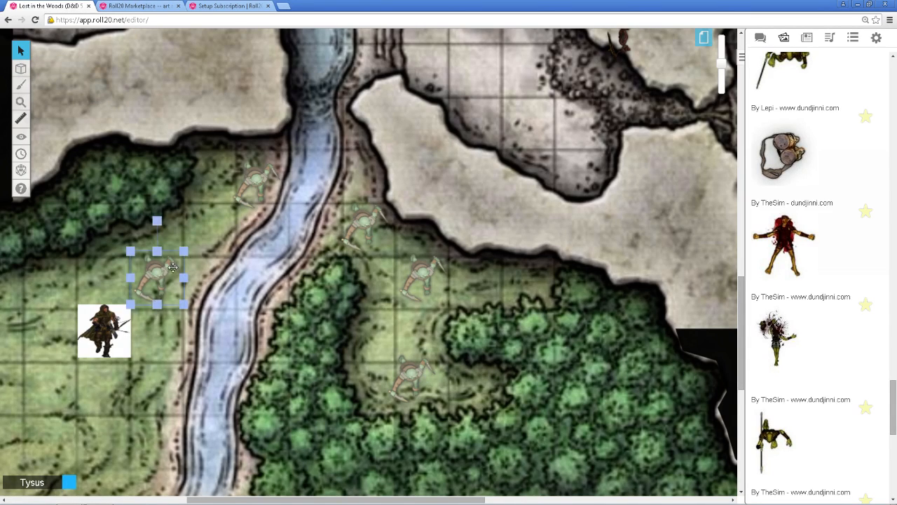
left_click(263, 180)
left_click(368, 245)
left_click(424, 280)
left_click(422, 403)
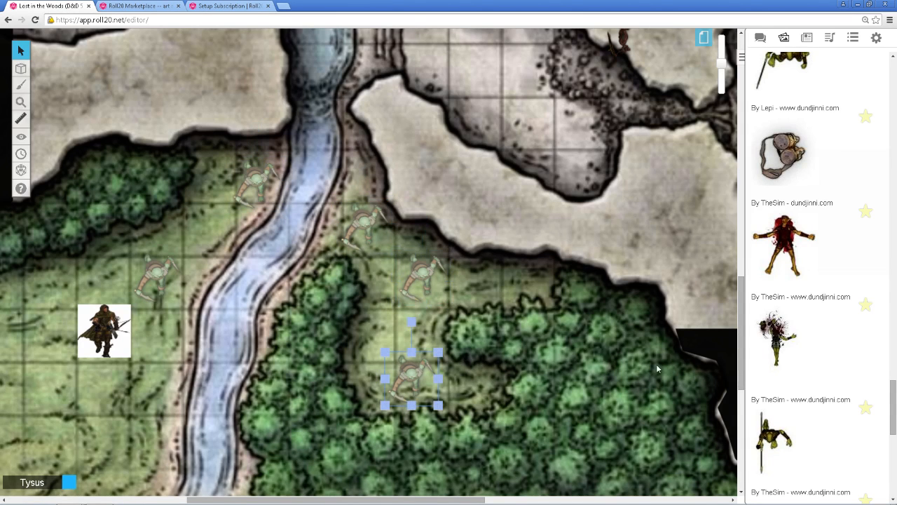
Move the archer monster token out of the pasted column toward the cave chamber east of the river
scroll(657, 366, "up", 3)
left_click_drag(610, 198, 597, 213)
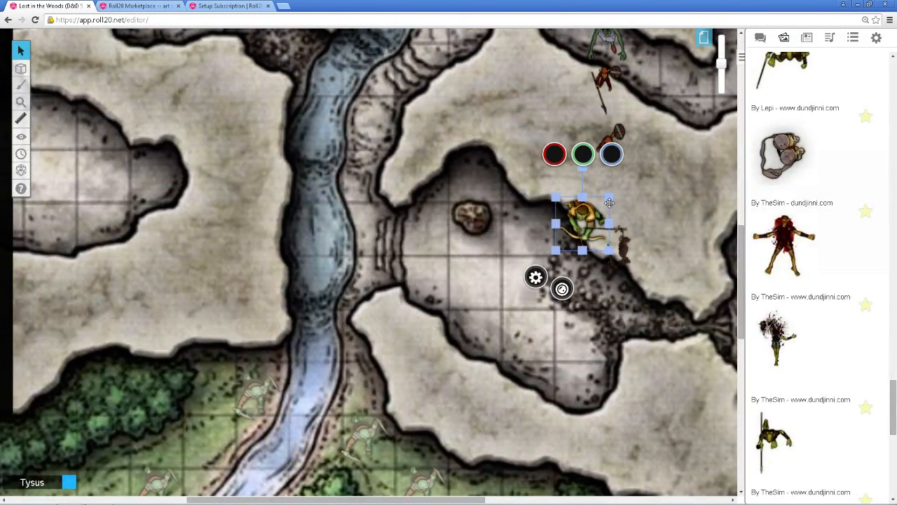
Copy the goblin archer token beside the eastern cave chamber and paste three copies along the river
scroll(304, 265, "up", 1)
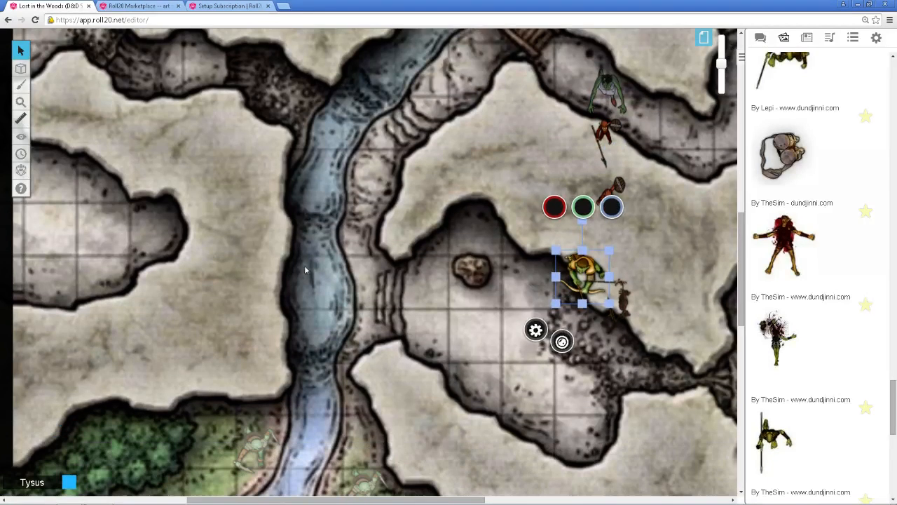
right_click(590, 274)
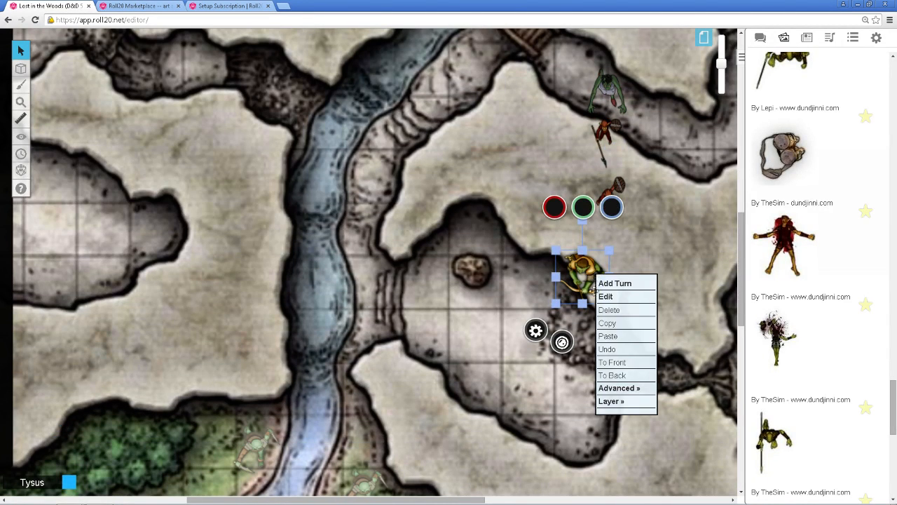
left_click(614, 325)
right_click(309, 330)
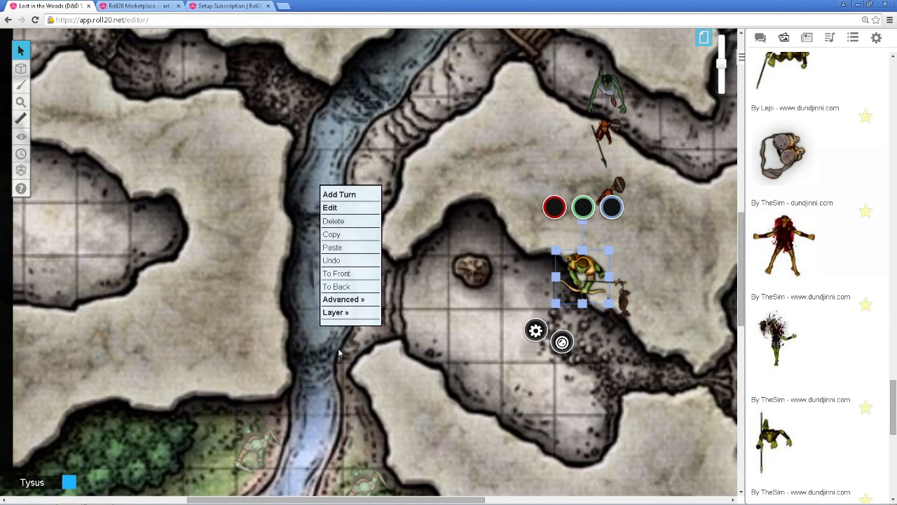
left_click(361, 258)
right_click(317, 190)
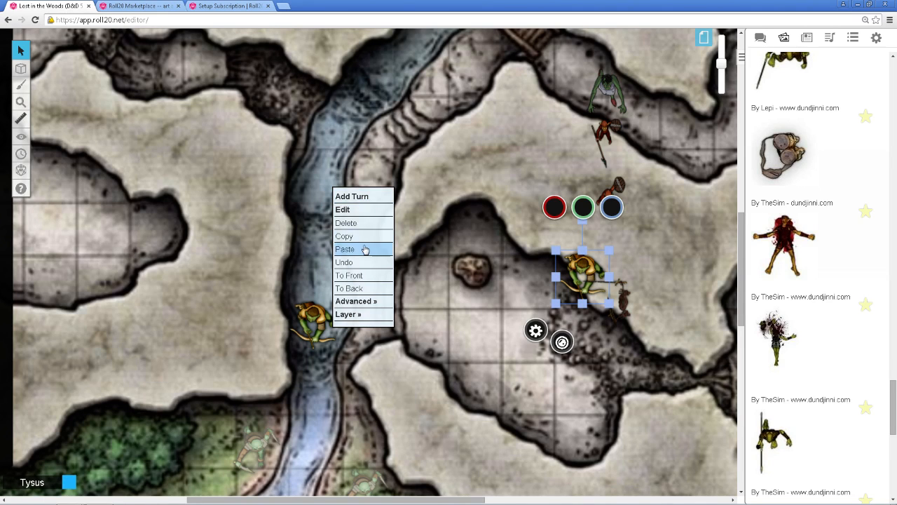
left_click(364, 248)
scroll(327, 255, "up", 2)
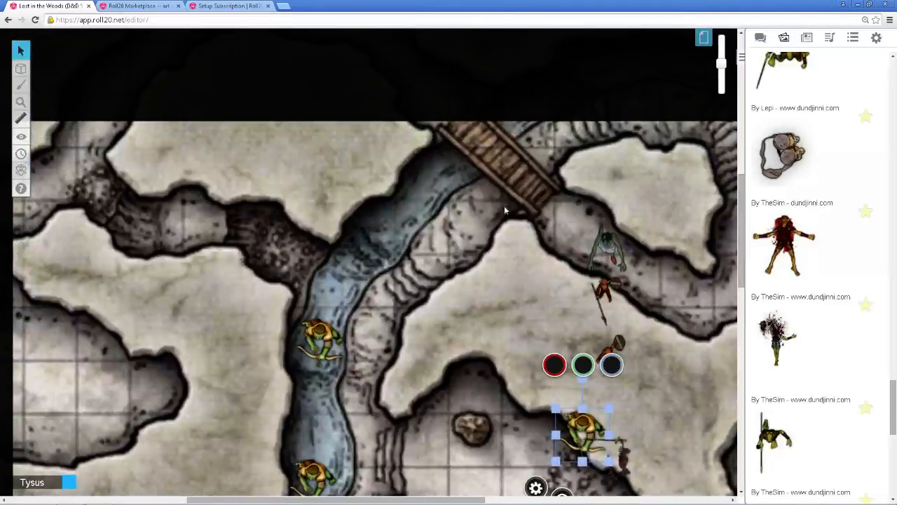
right_click(416, 237)
left_click(442, 304)
Copy the red shield-bearing goblin token and paste three copies inside the cave chamber east of the river
scroll(504, 303, "down", 3)
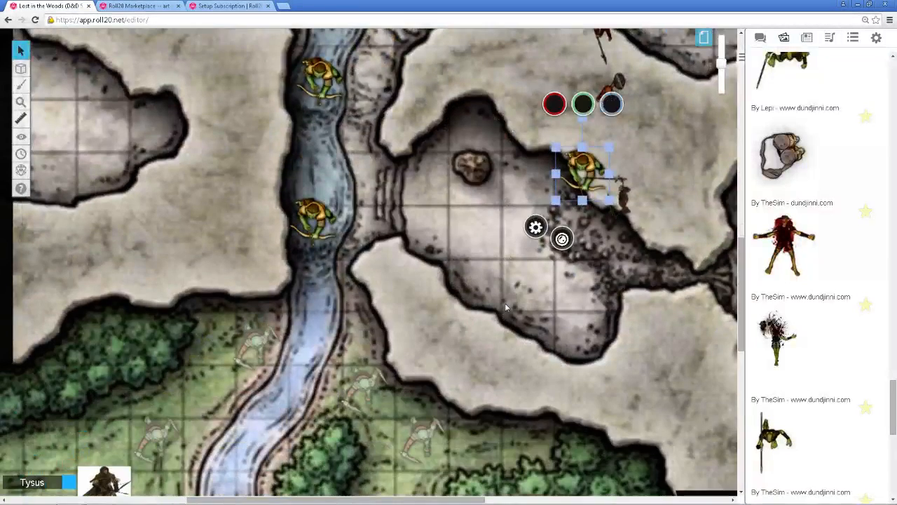
scroll(505, 302, "up", 2)
left_click(607, 252)
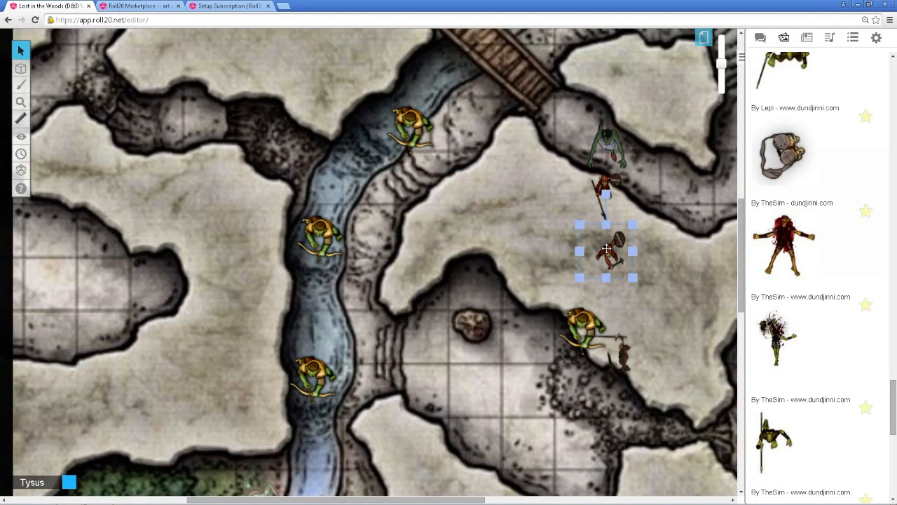
right_click(614, 251)
left_click(640, 312)
scroll(560, 308, "down", 2)
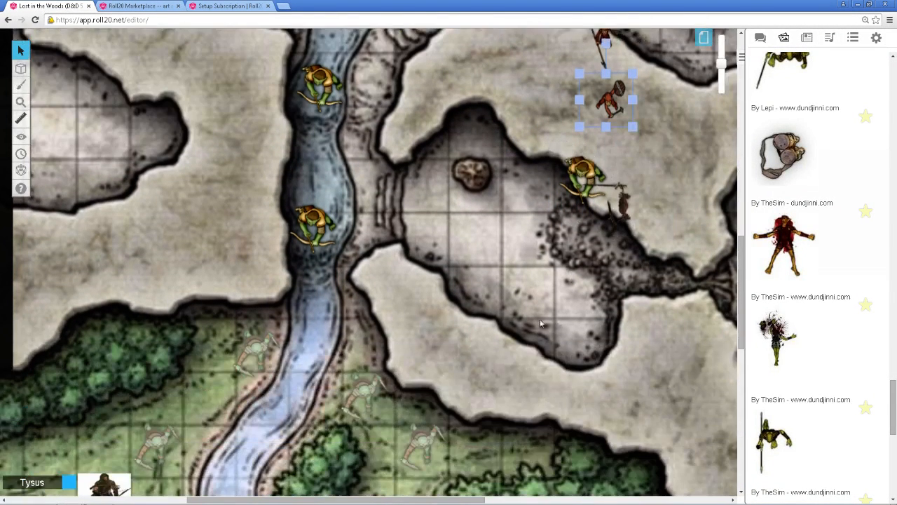
right_click(486, 244)
left_click(510, 307)
right_click(544, 285)
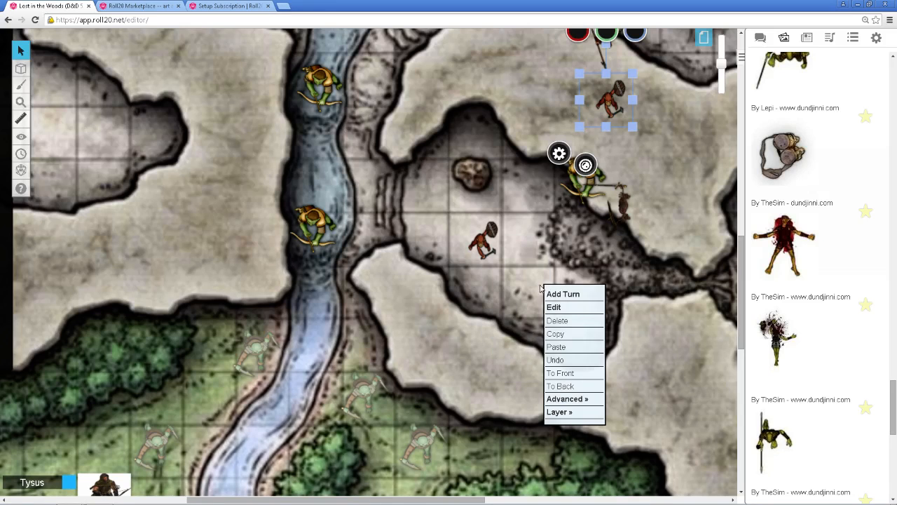
left_click(578, 349)
right_click(441, 237)
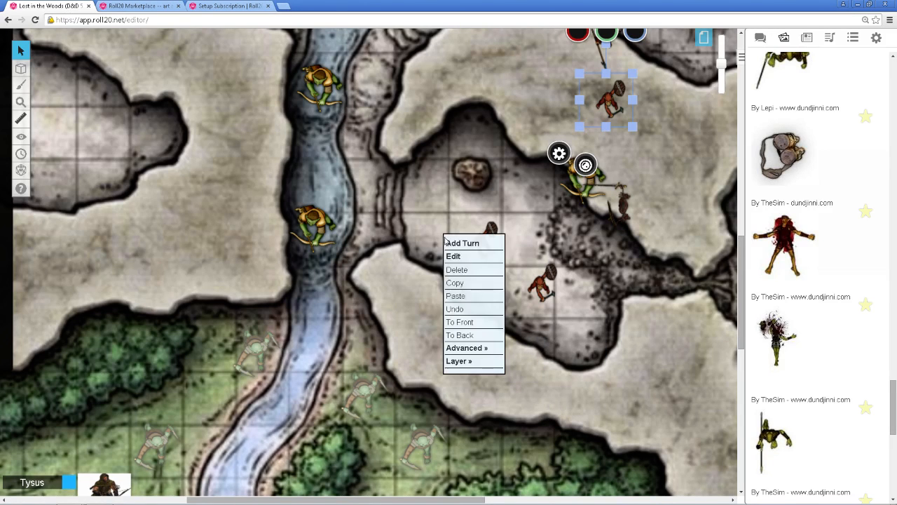
left_click(476, 297)
Copy the long-armed green creature token and paste three copies west of the river: one in the chamber and two in the tunnels
scroll(588, 292, "up", 3)
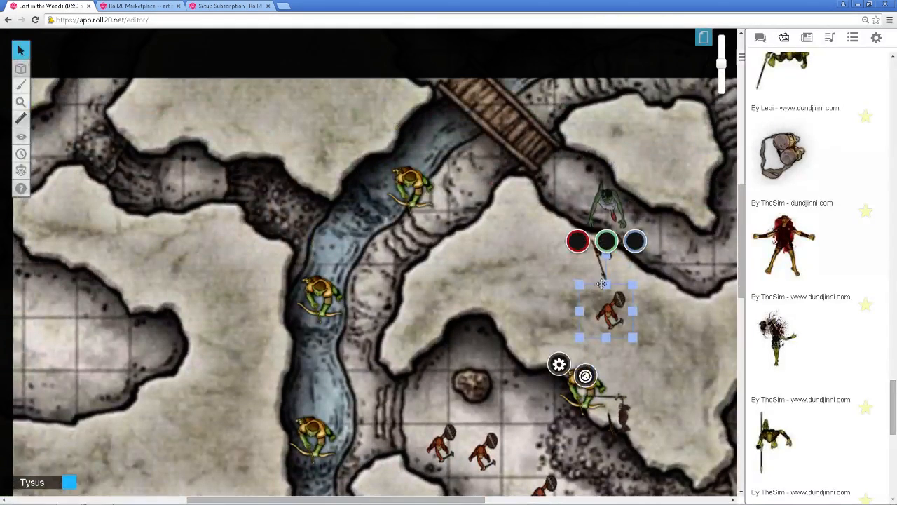
left_click(610, 203)
right_click(610, 203)
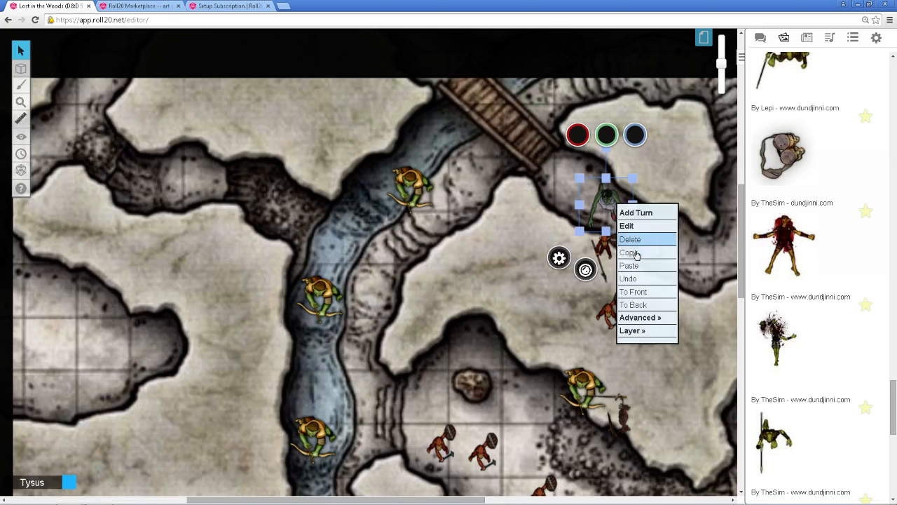
left_click(633, 253)
left_click_drag(472, 499, 317, 491)
right_click(450, 209)
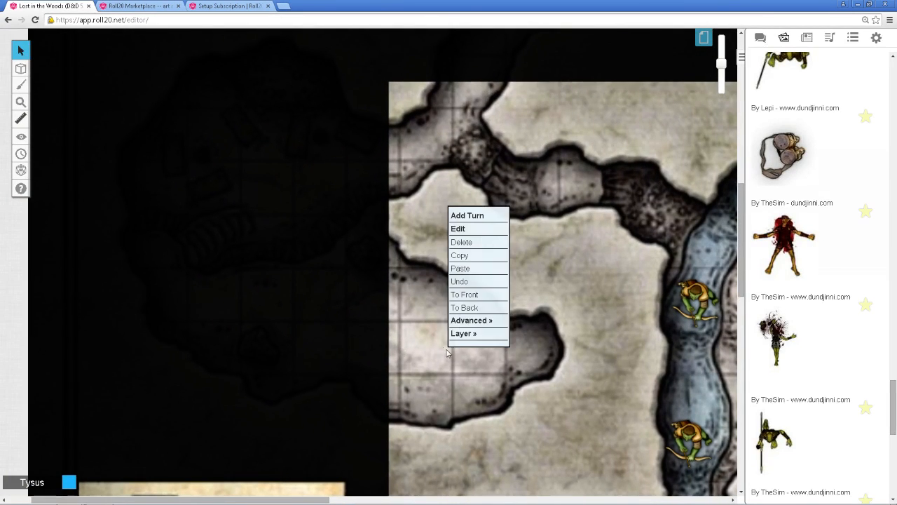
left_click(483, 270)
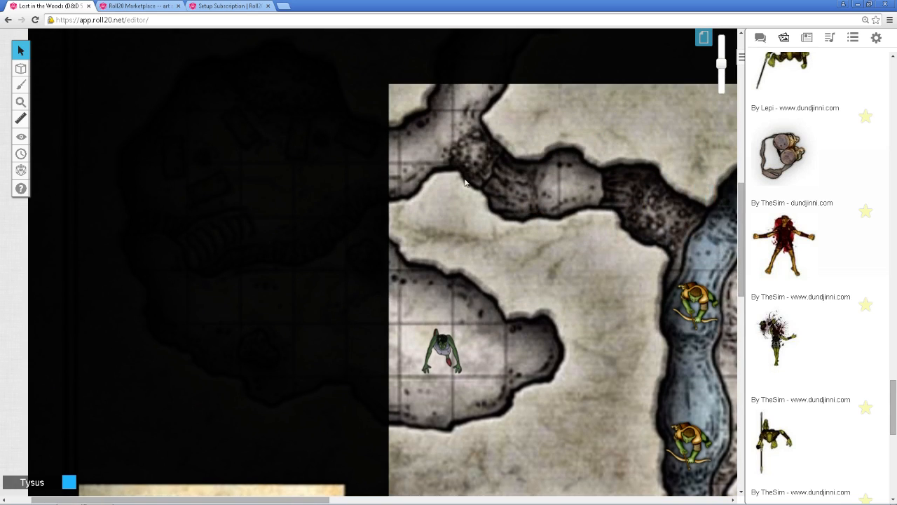
right_click(433, 131)
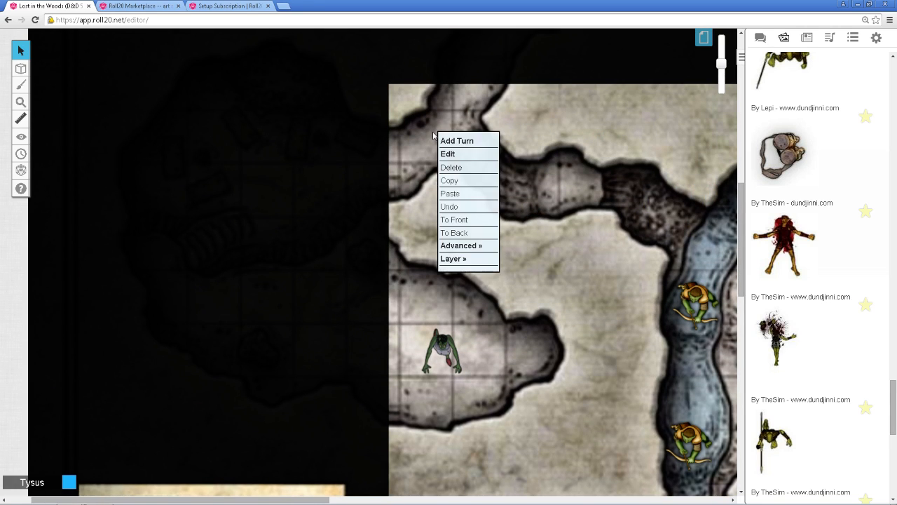
left_click(463, 192)
right_click(514, 182)
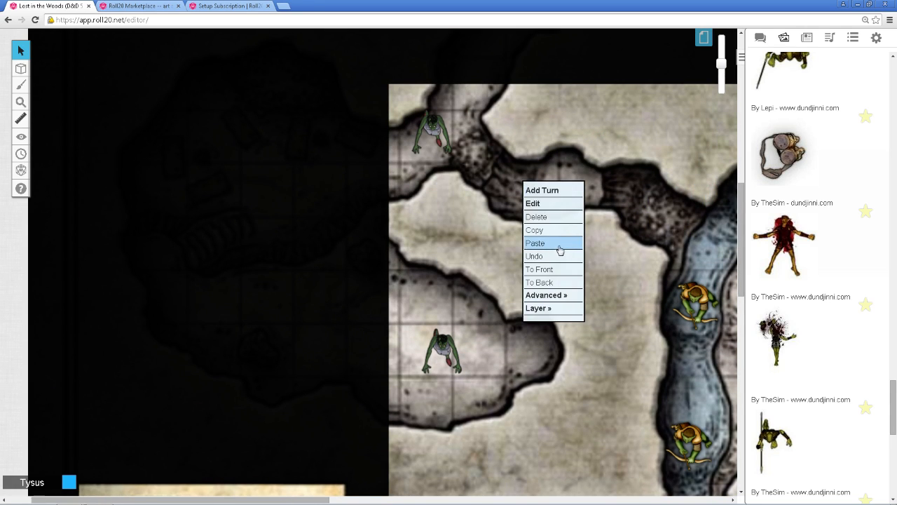
left_click(560, 242)
Add two bloodied corpse tokens and two spear-carrying goblin tokens from the art library around the river south of the chamber
scroll(570, 288, "up", 3)
scroll(570, 288, "down", 3)
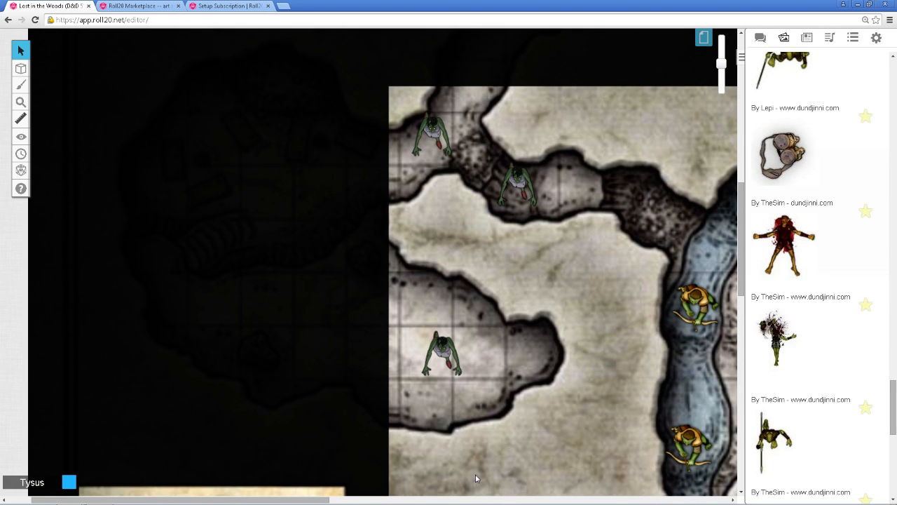
mouse_move(316, 500)
left_click_drag(314, 499, 492, 479)
scroll(485, 412, "down", 4)
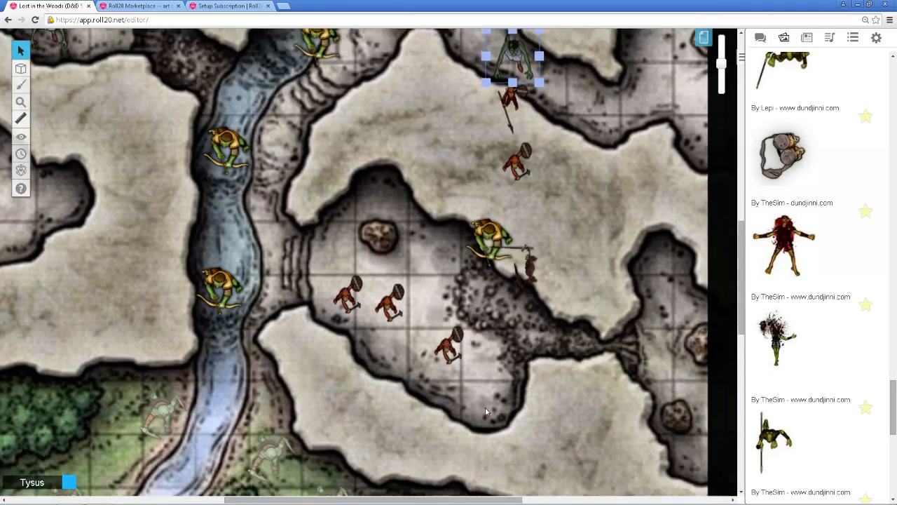
scroll(777, 365, "down", 4)
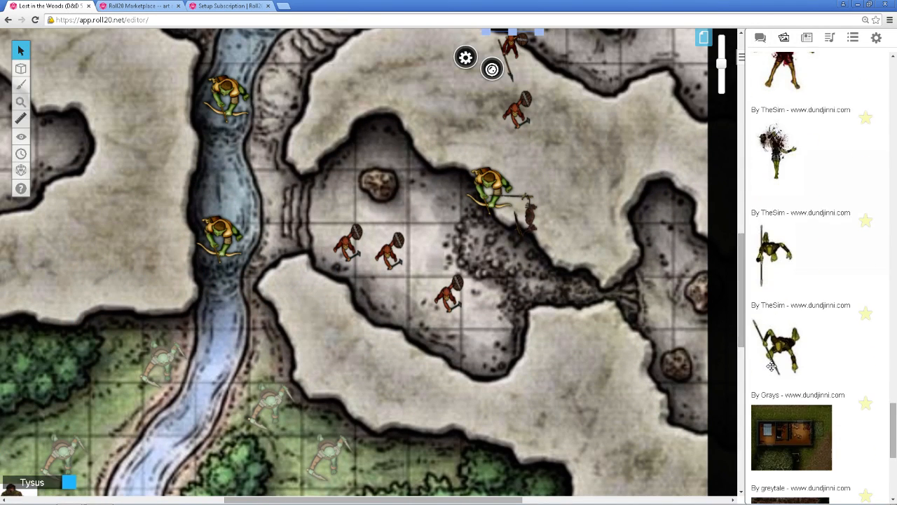
scroll(784, 280, "up", 3)
left_click_drag(791, 176, 274, 339)
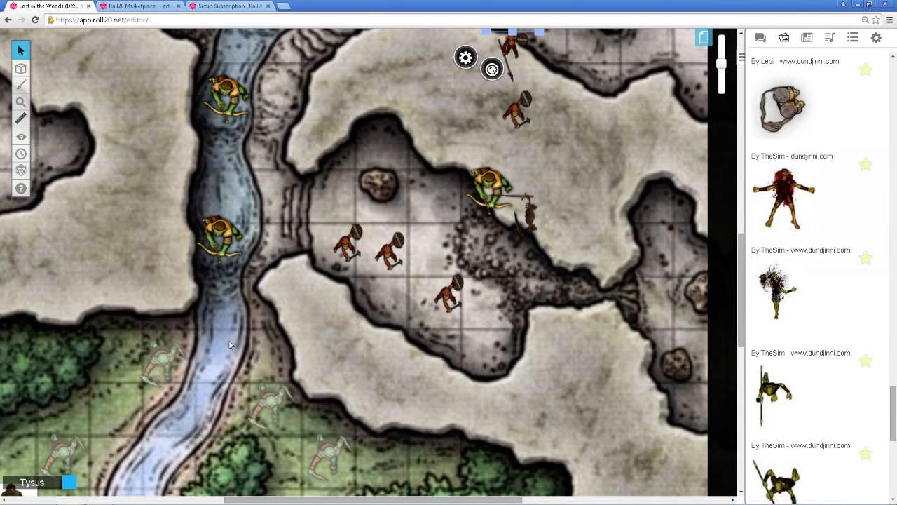
left_click_drag(779, 194, 382, 399)
left_click_drag(769, 388, 223, 354)
left_click_drag(771, 394, 223, 452)
Name the middle shield goblin token in the chamber "goblin" and save the change
left_click(388, 258)
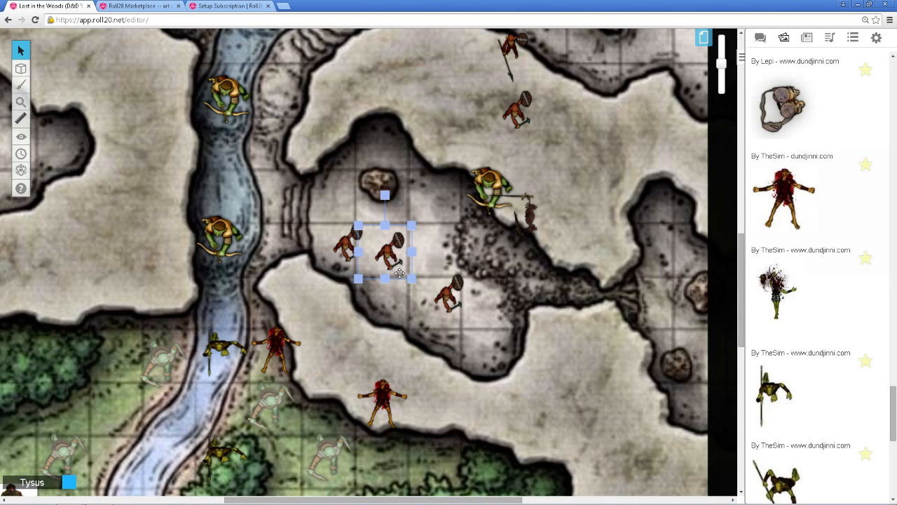
double_click(396, 269)
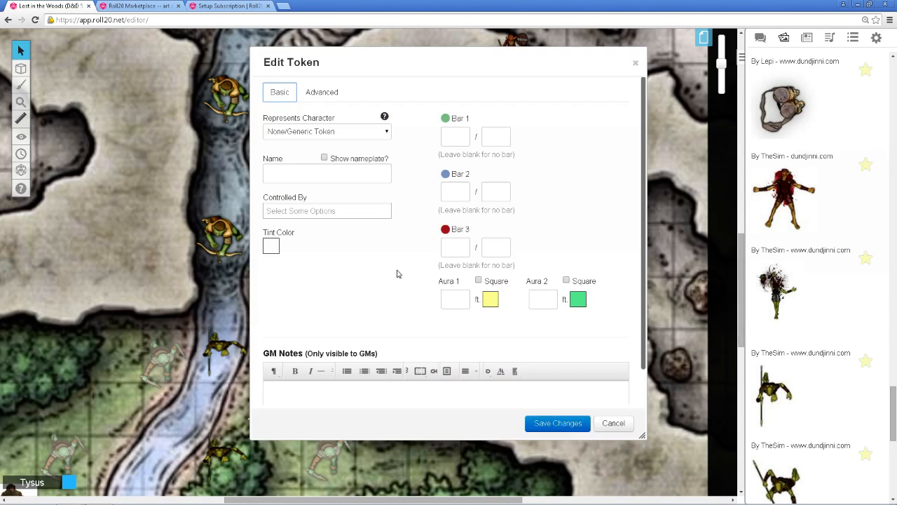
left_click(293, 174)
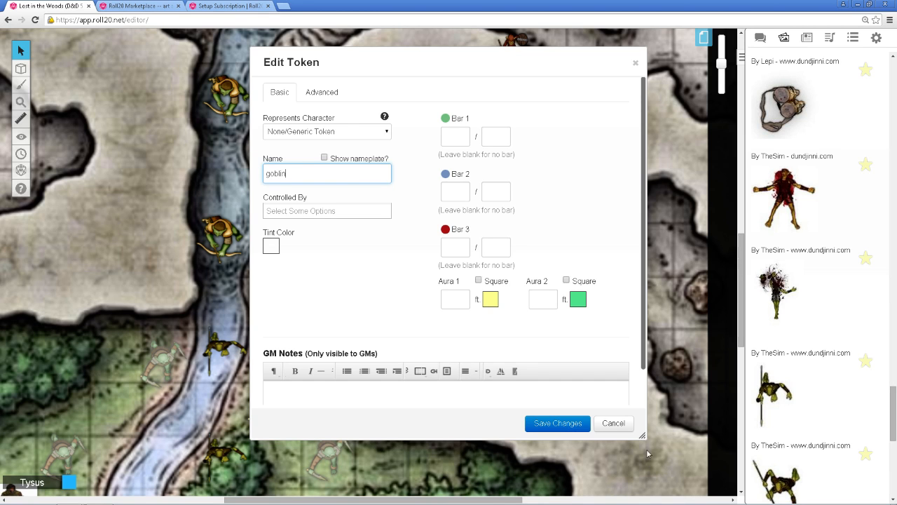
left_click(569, 423)
Set the middle shield goblin's red bar to 15 and its green bar to 10
left_click(381, 251)
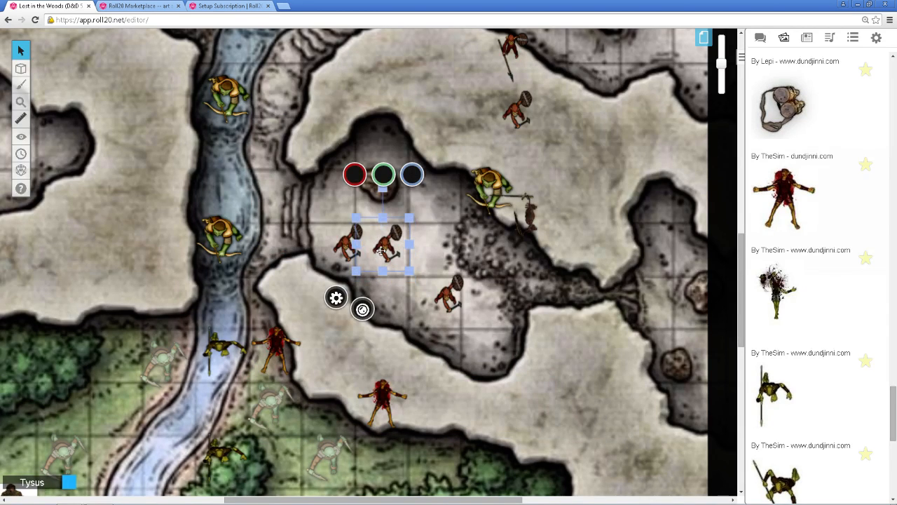
left_click(355, 173)
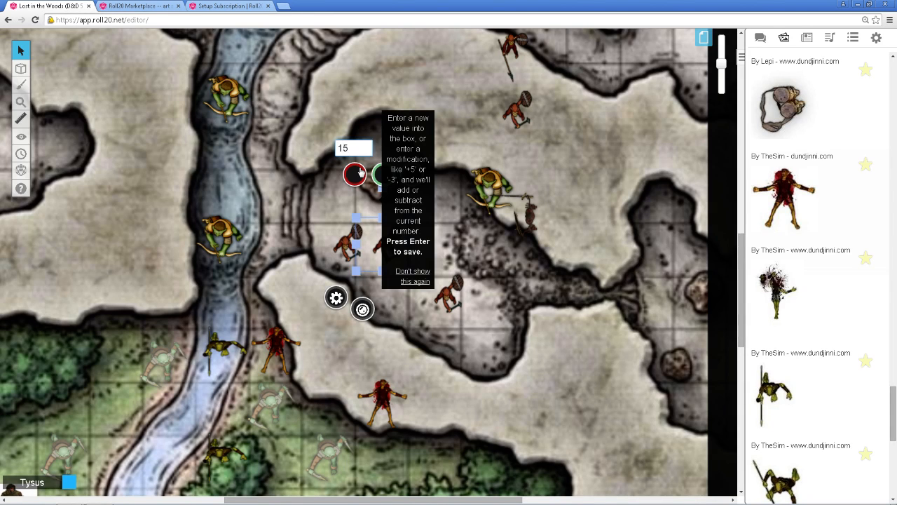
type("15")
key("Return")
left_click(383, 181)
type("10")
key("Return")
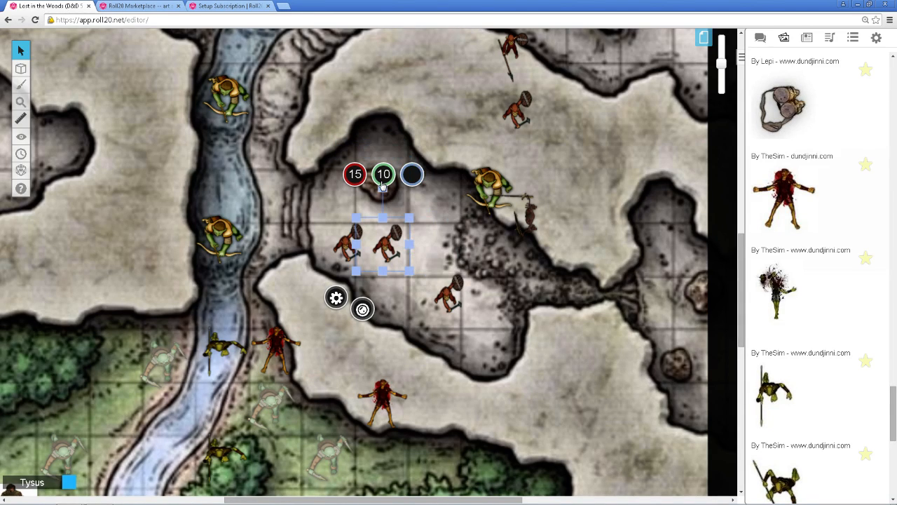
Snap the westernmost shield goblin in the chamber to its grid square and set its red bar to 15
left_click(337, 240)
left_click_drag(340, 234, 337, 232)
left_click(303, 178)
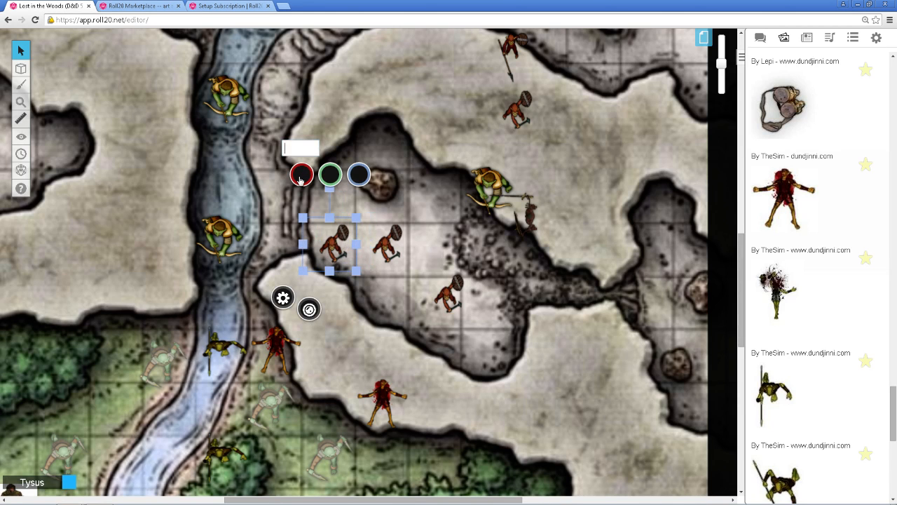
type("1")
key("Return")
Name the westernmost shield goblin token in the chamber "Goblin"
scroll(306, 181, "up", 1)
left_click(391, 293)
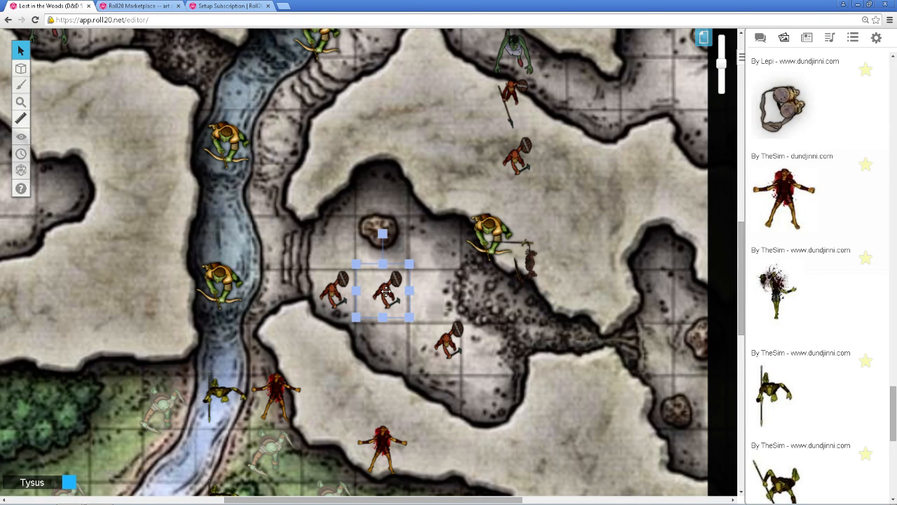
scroll(385, 290, "up", 1)
right_click(347, 310)
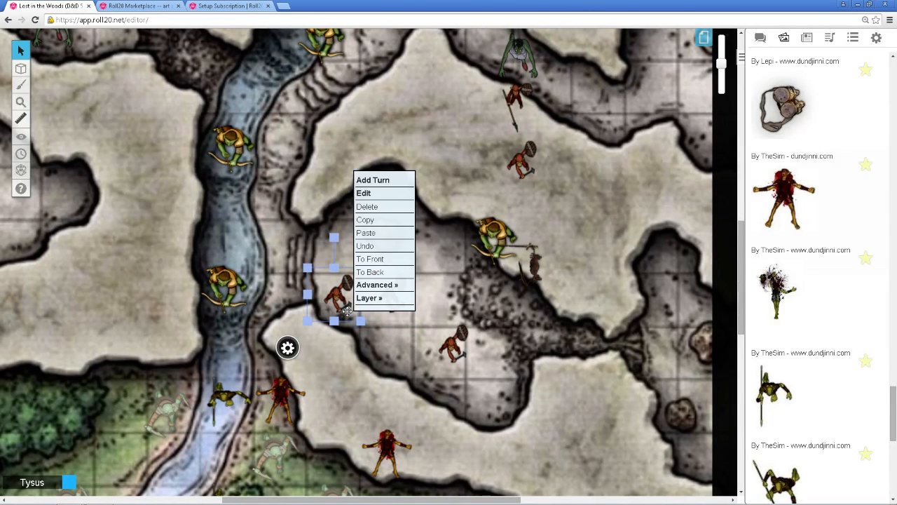
left_click(363, 193)
left_click(311, 175)
type("Goblin")
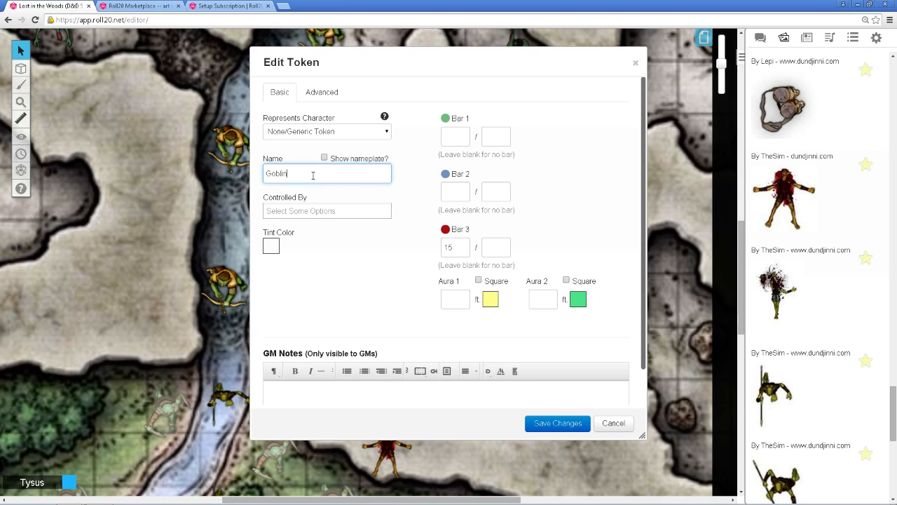
Try out the westernmost goblin's GM notes with random placeholder text, select all of it, and save the token changes
left_click(407, 399)
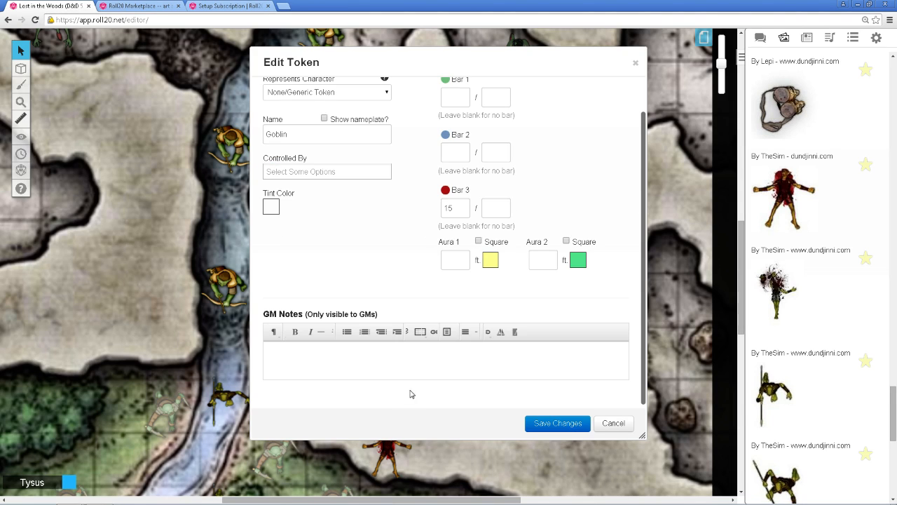
type("asdfkkasdjfklasjfdklasdjfklasfjkaldsjf")
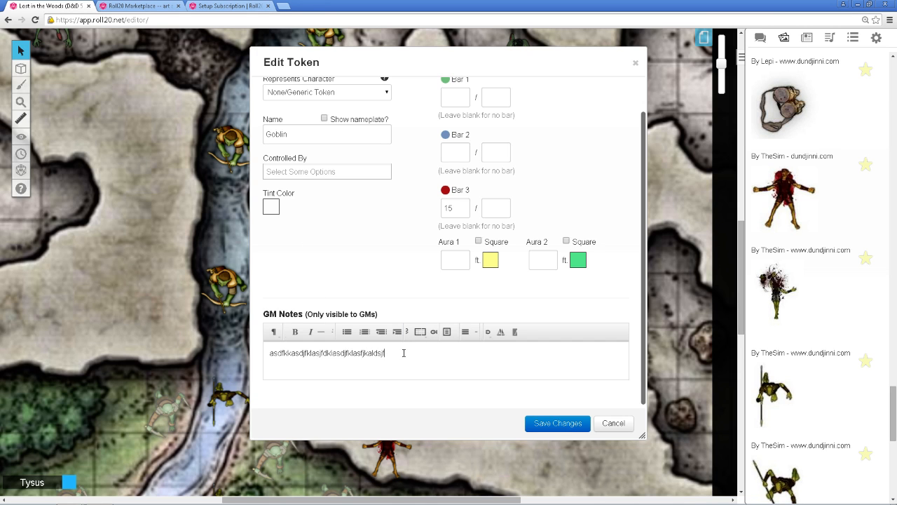
key("ctrl+a")
right_click(299, 346)
left_click(312, 234)
left_click(558, 424)
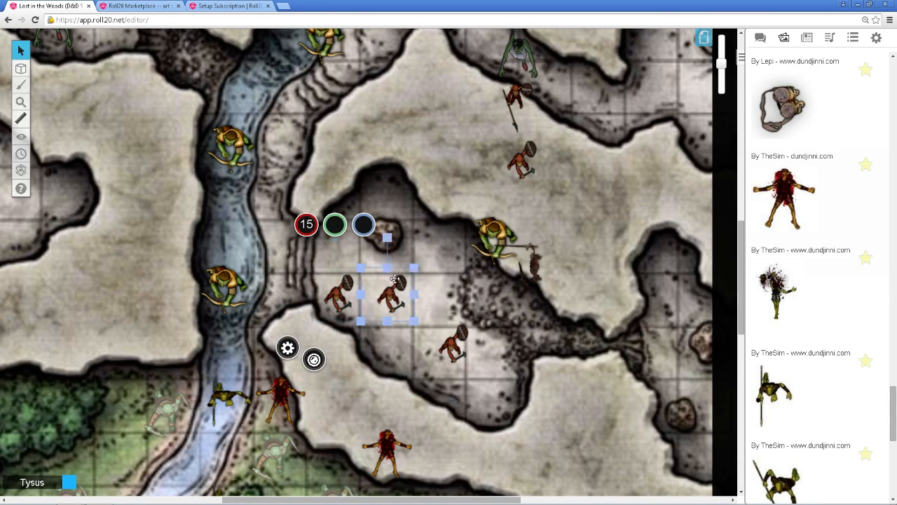
Review the middle shield goblin's token settings and GM notes, then close them without saving
right_click(397, 301)
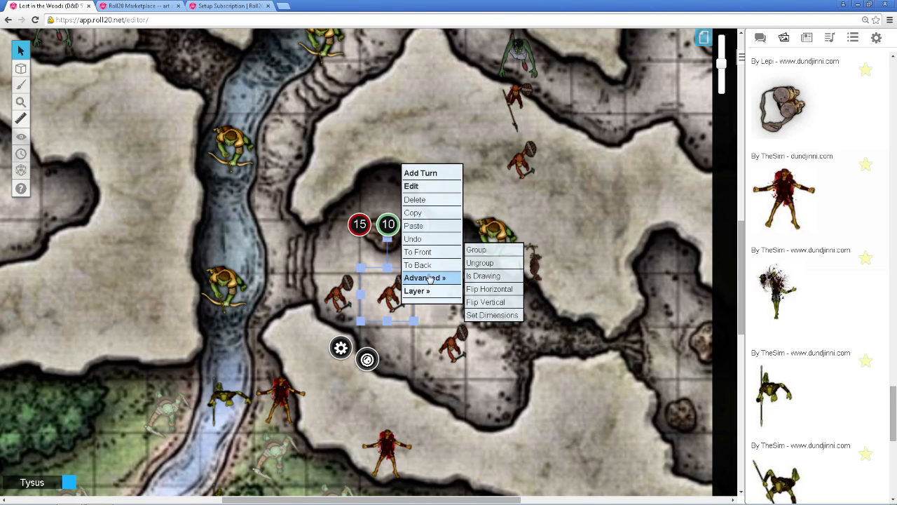
left_click(343, 349)
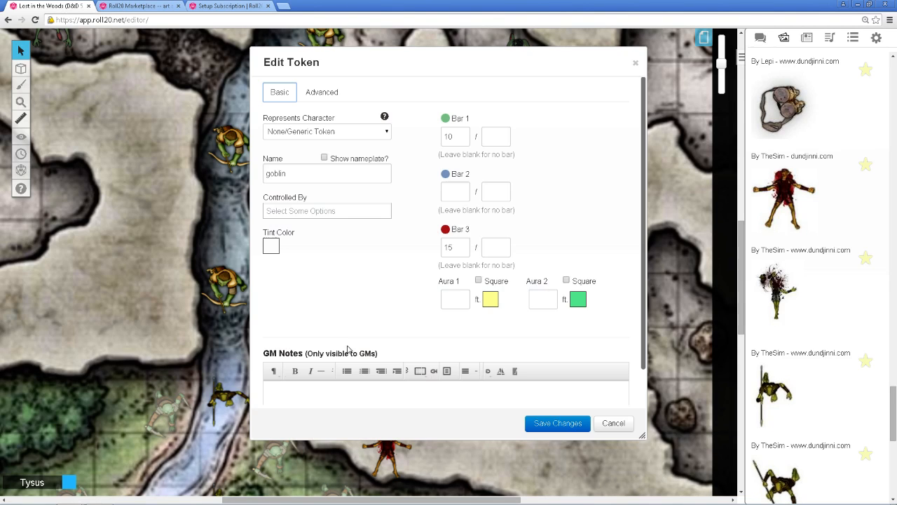
right_click(343, 392)
left_click(375, 313)
left_click(317, 171)
left_click(619, 424)
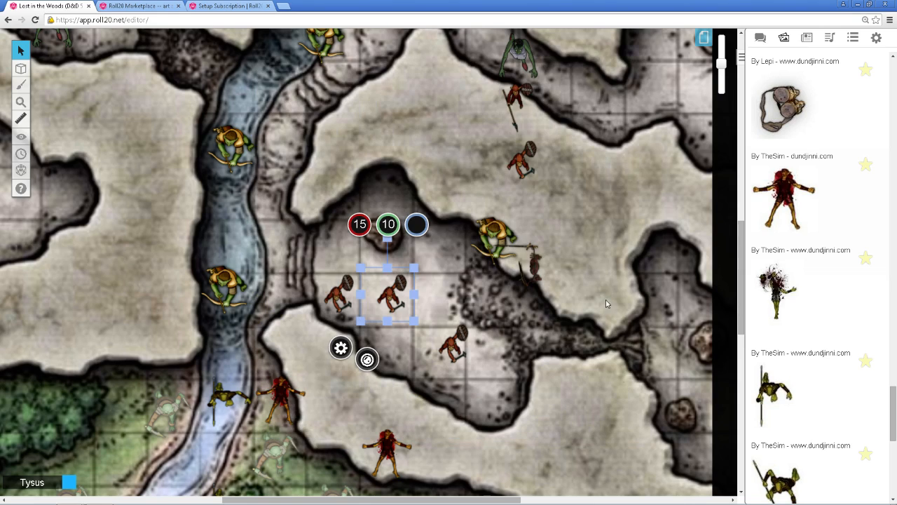
Look over the river mouth and forest area of the map and check the list of campaign pages
scroll(605, 300, "down", 4)
scroll(278, 389, "up", 3)
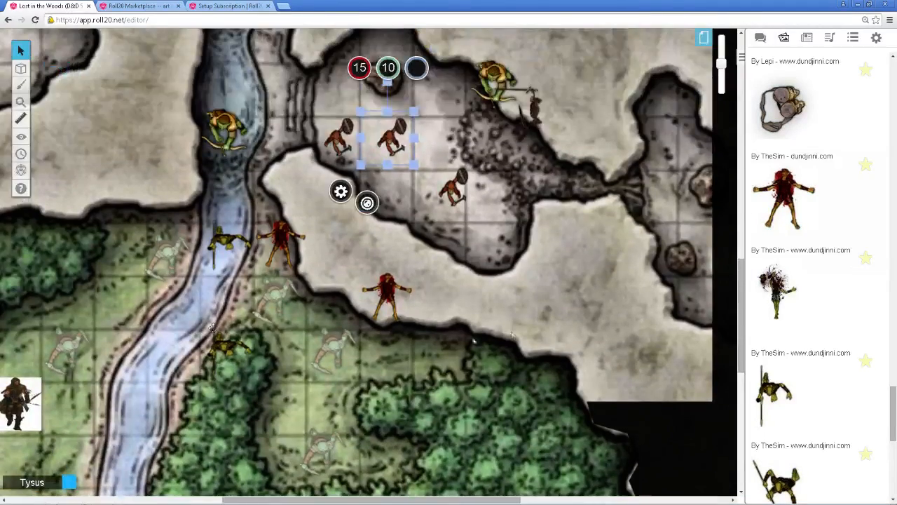
scroll(549, 264, "down", 4)
scroll(547, 263, "up", 3)
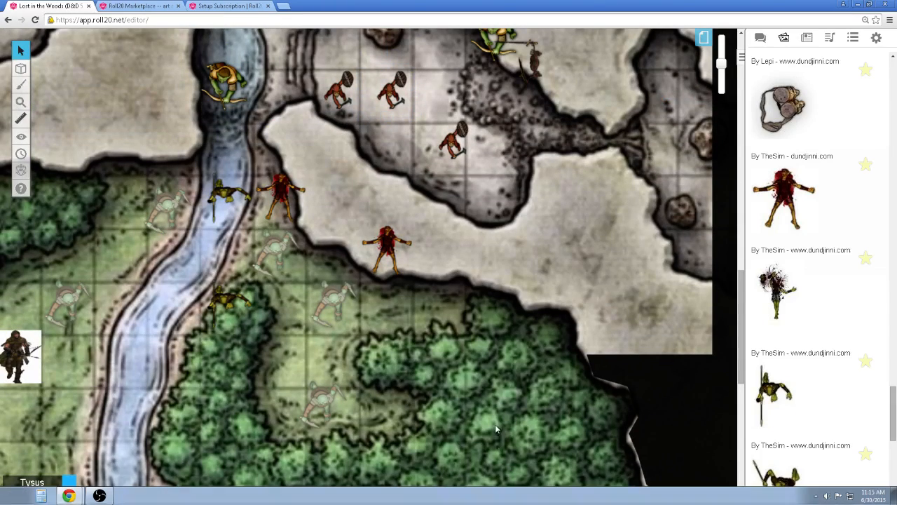
left_click_drag(508, 499, 435, 493)
scroll(482, 472, "up", 3)
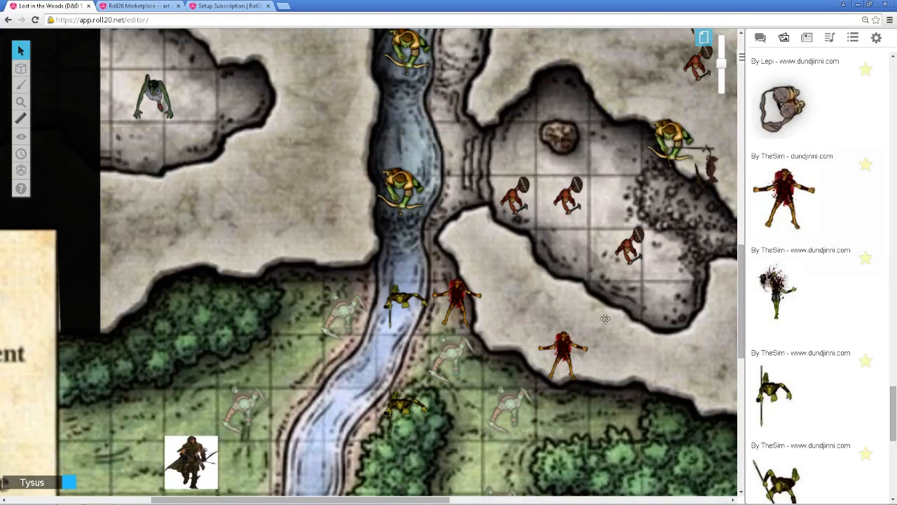
left_click(703, 37)
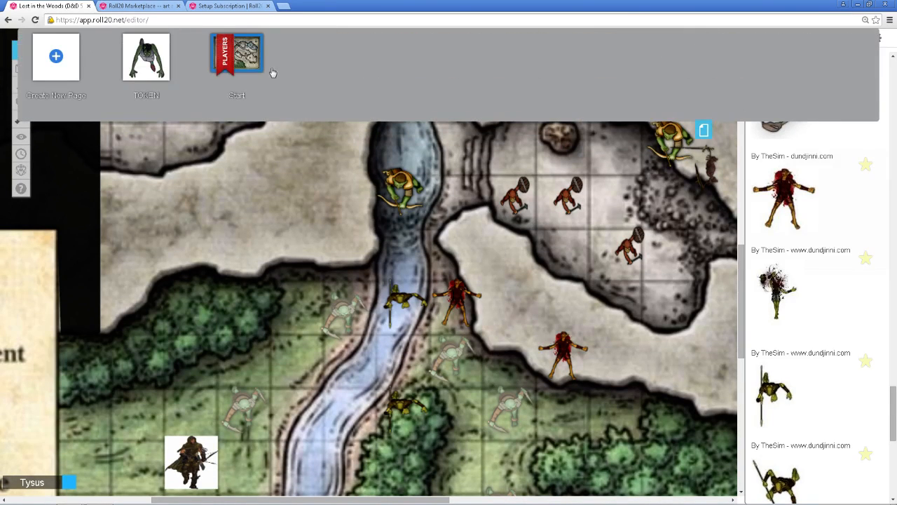
left_click(702, 129)
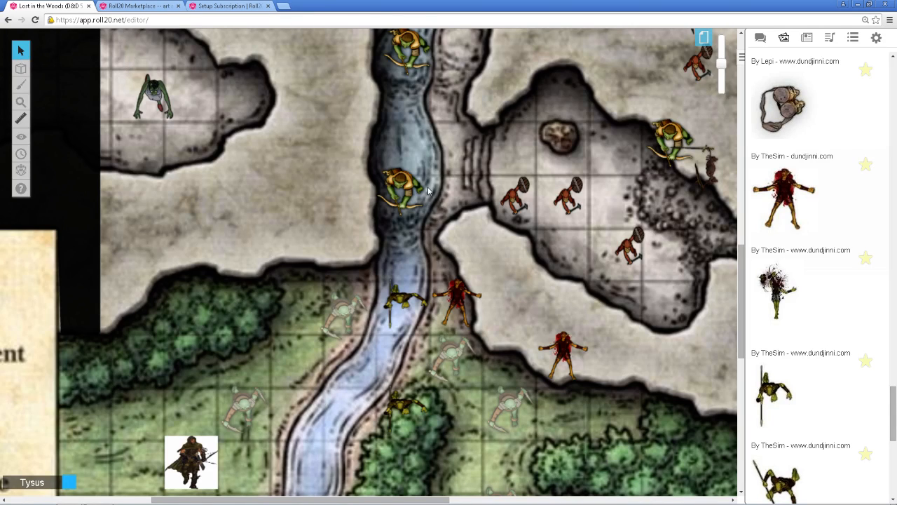
Select the group of tokens around the river mouth, including the southeastern shield goblin in the chamber, and move them to the GM Layer
left_click(401, 196)
left_click_drag(312, 273, 561, 365)
left_click_drag(604, 454, 297, 235)
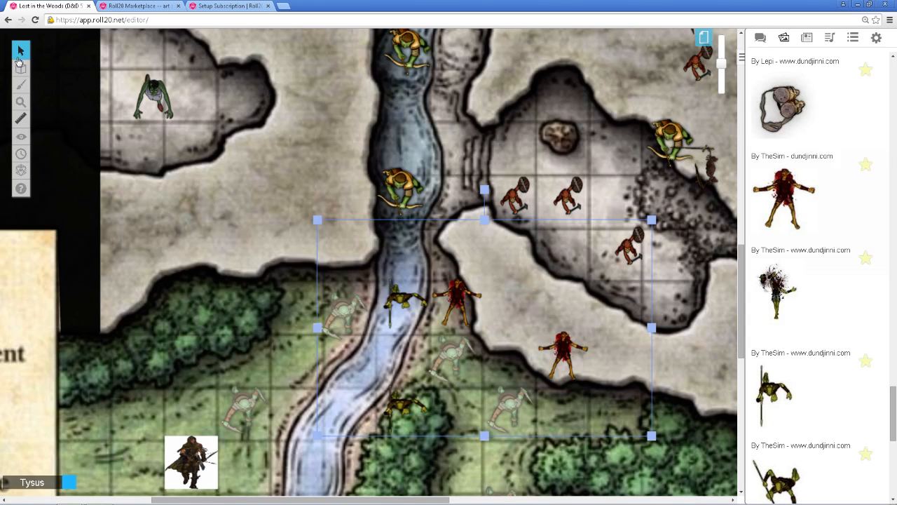
right_click(448, 371)
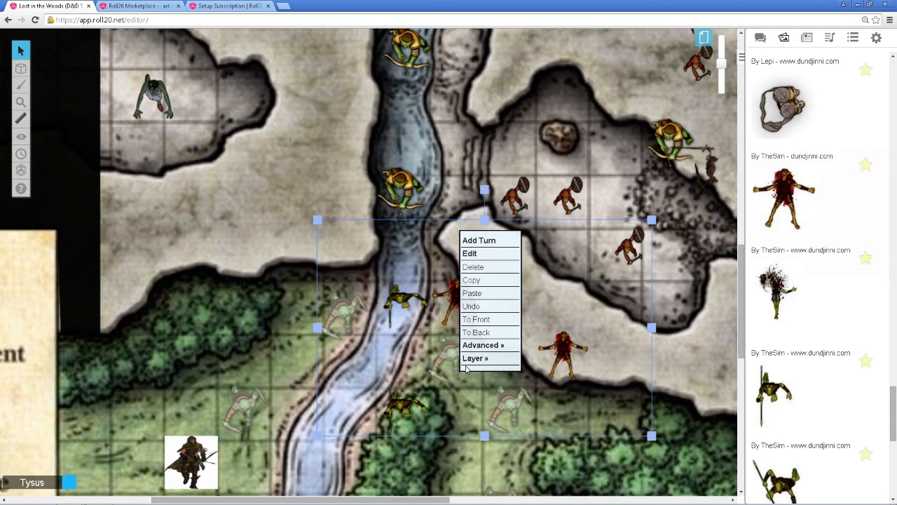
mouse_move(468, 361)
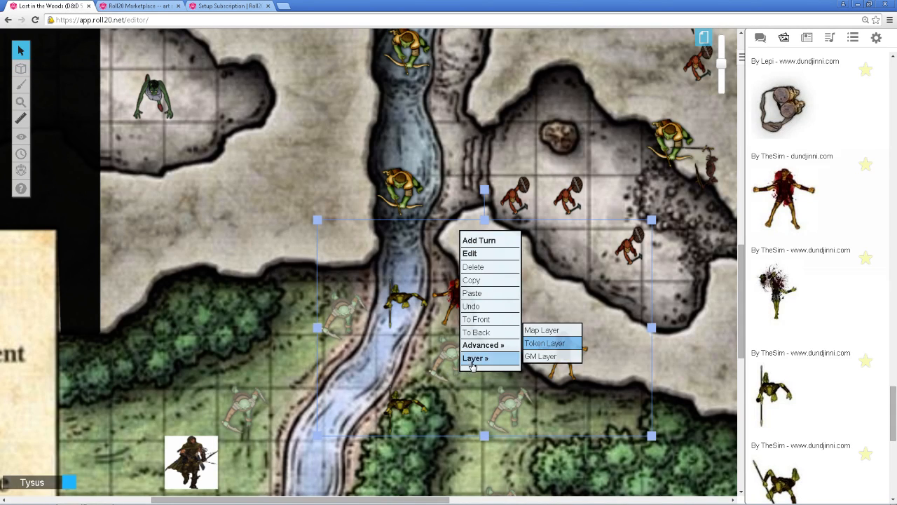
left_click(541, 357)
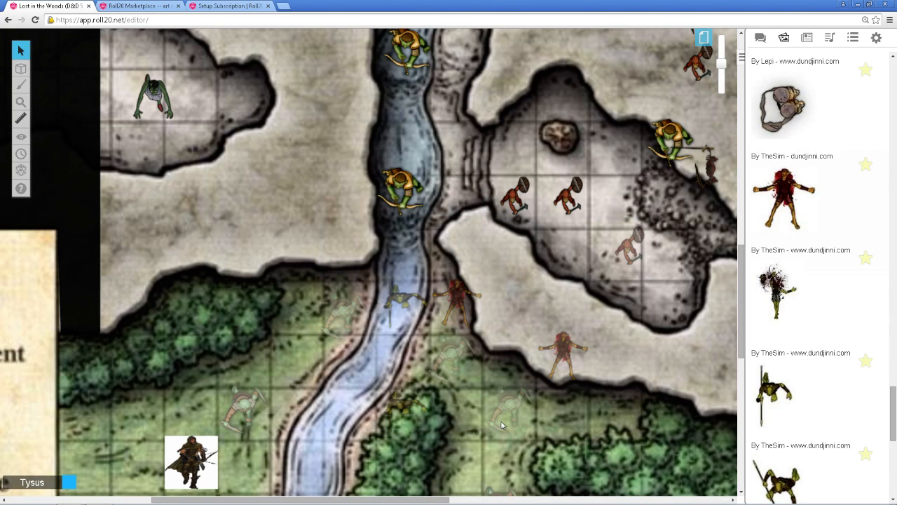
Switch to the GM Info Overlay layer and move the group of tokens around the river mouth back to the Token Layer
scroll(590, 379, "down", 3)
scroll(589, 379, "up", 3)
scroll(589, 379, "down", 2)
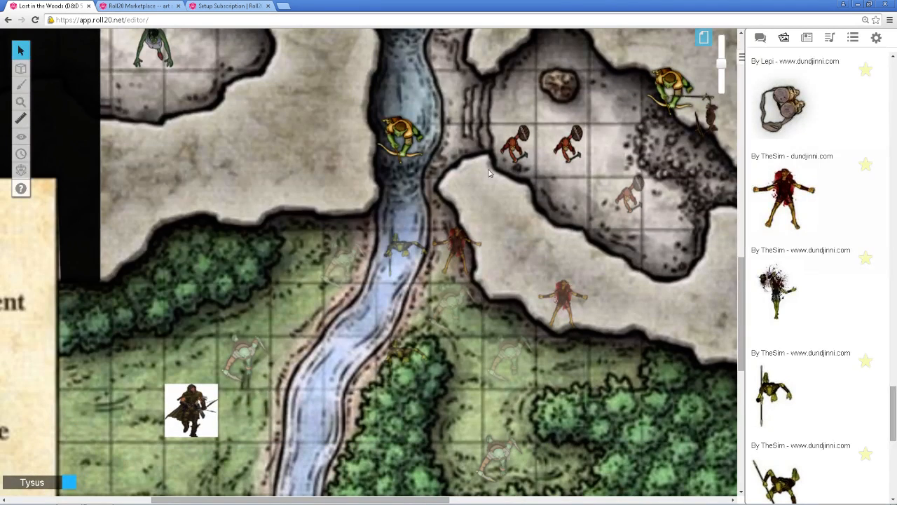
mouse_move(24, 53)
mouse_move(23, 80)
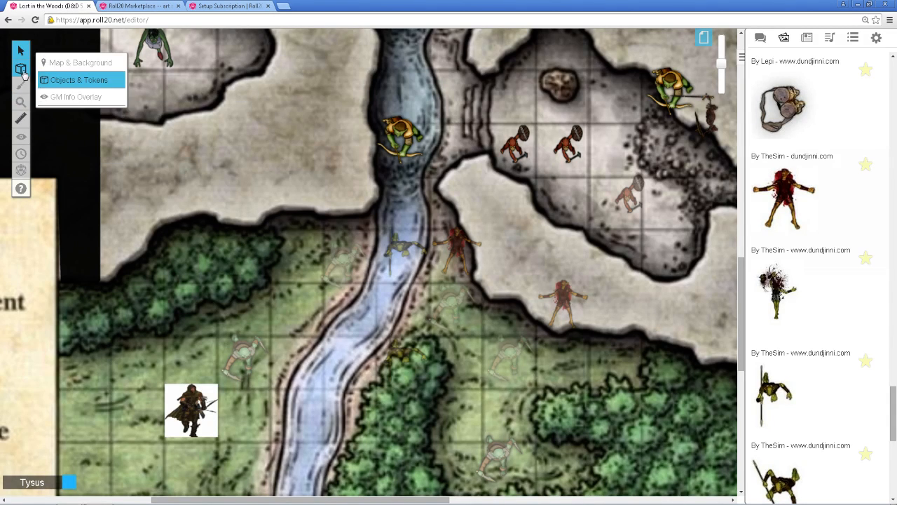
left_click(56, 99)
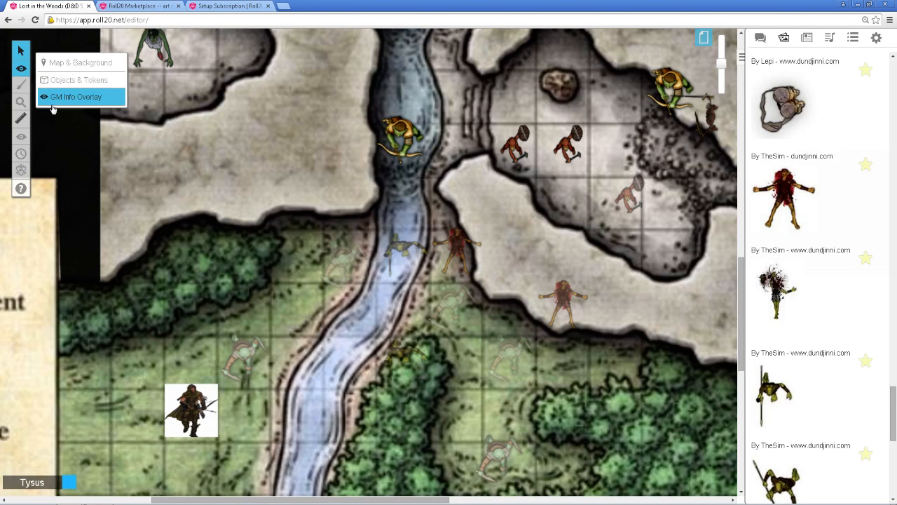
left_click_drag(296, 235, 586, 480)
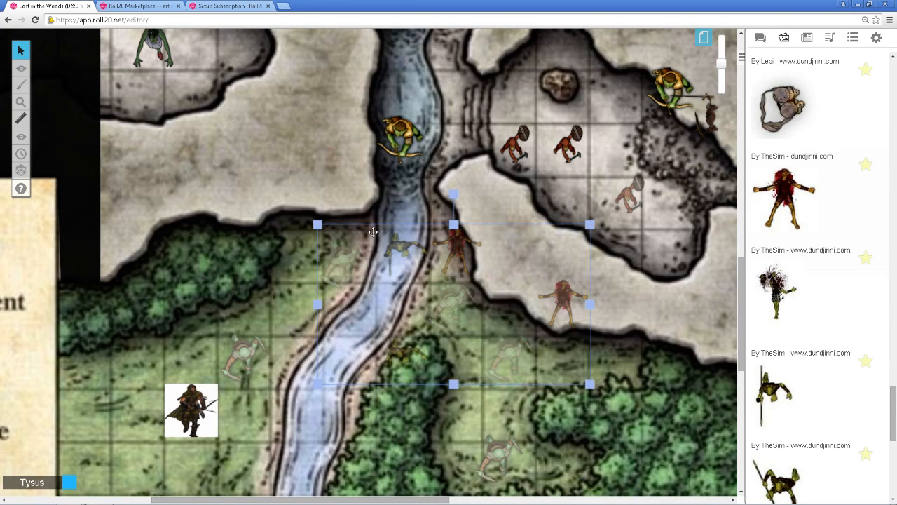
right_click(354, 258)
mouse_move(404, 385)
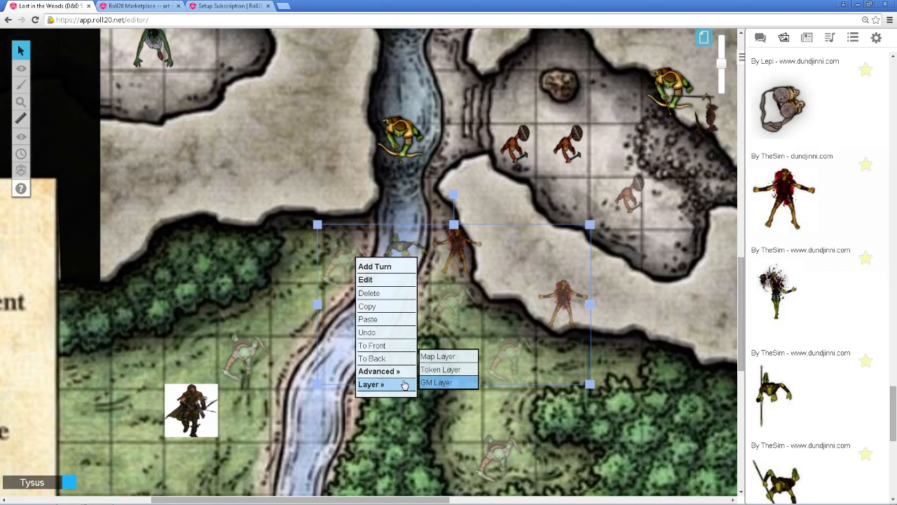
left_click(448, 370)
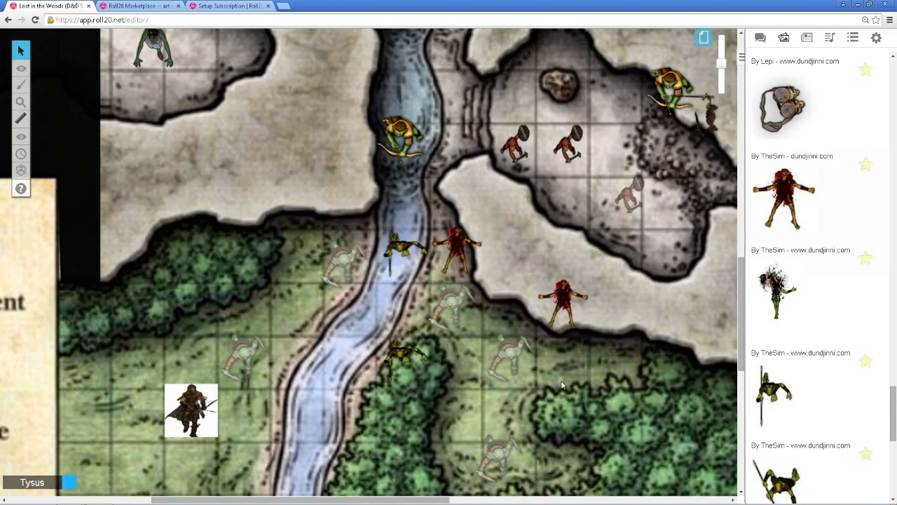
Return to the Objects & Tokens layer to work on the monsters in the eastern part of the cave
scroll(609, 347, "down", 3)
scroll(609, 348, "up", 2)
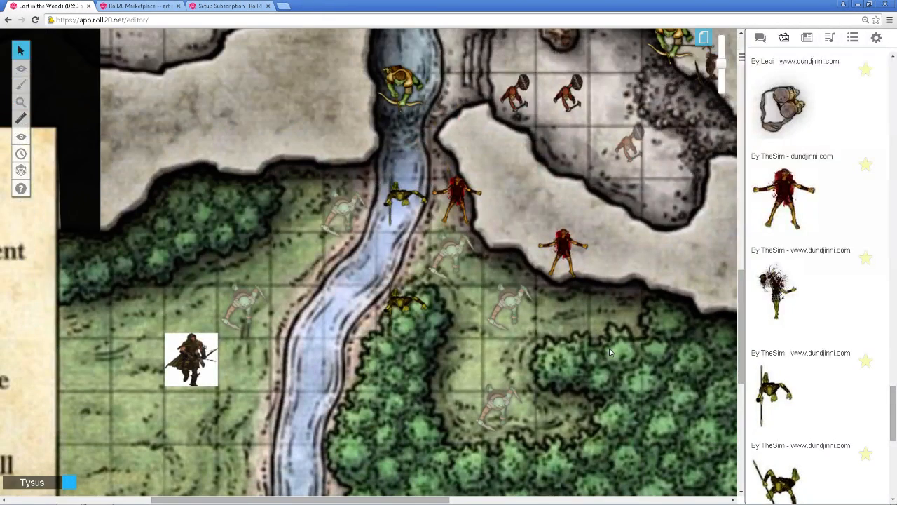
scroll(609, 352, "up", 5)
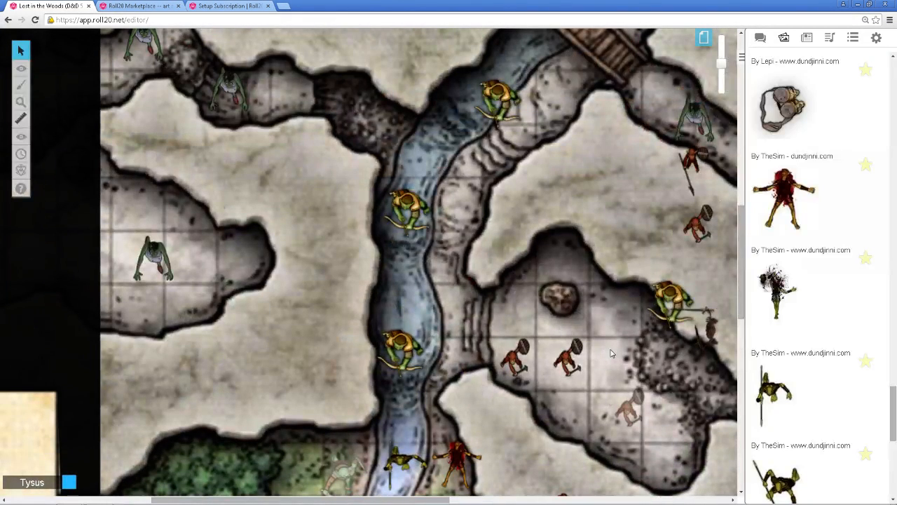
scroll(610, 352, "up", 1)
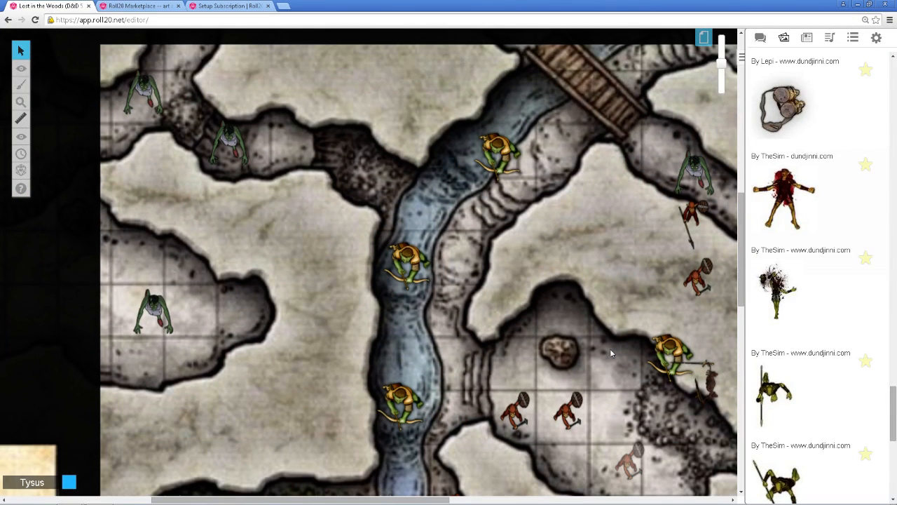
scroll(489, 424, "right", 4)
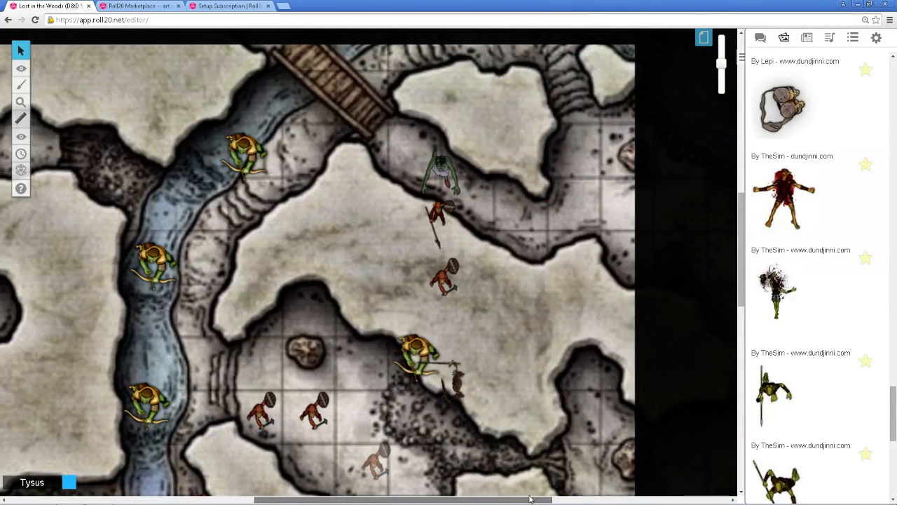
left_click_drag(489, 421, 385, 128)
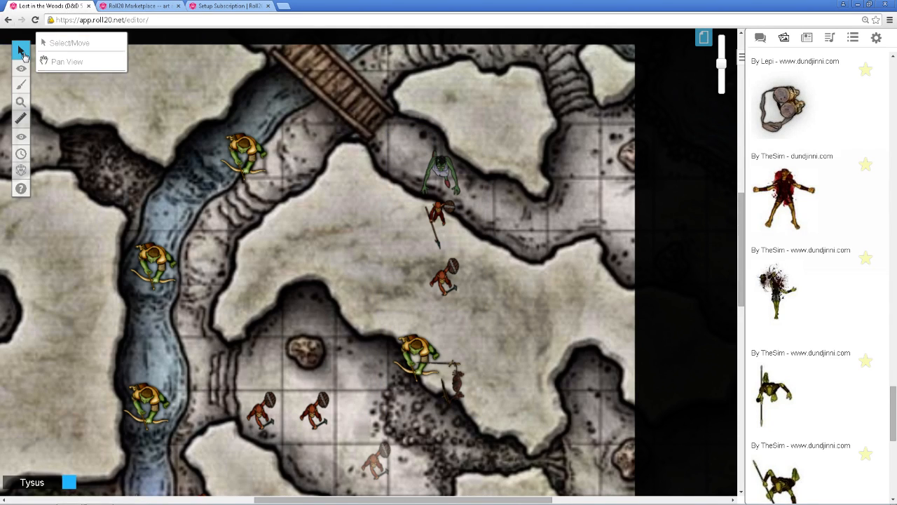
left_click(42, 75)
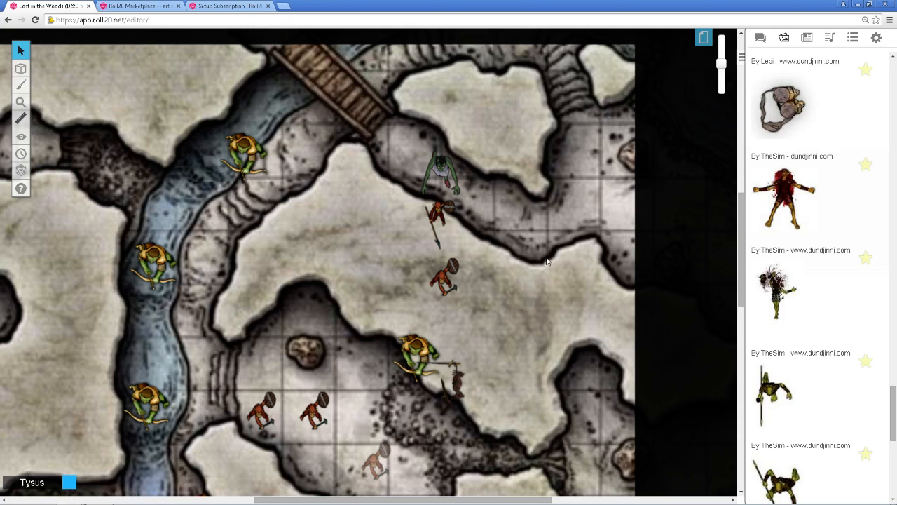
Delete the five monster tokens between the eastern passage by the bridge and the rubble beside the shield goblins' chamber
left_click(446, 208)
key("Delete")
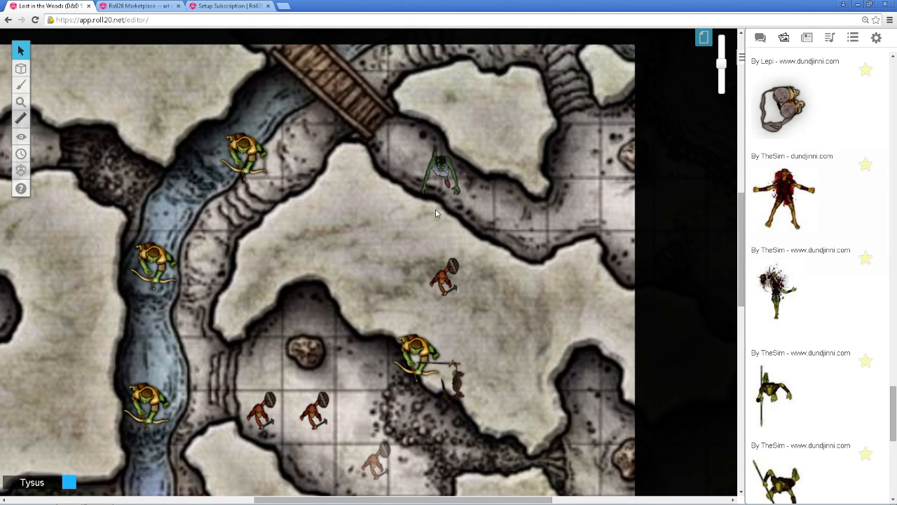
left_click(441, 174)
key("Delete")
left_click(443, 277)
key("Delete")
left_click(417, 354)
key("Delete")
left_click(457, 384)
key("Delete")
Zoom out to examine the whole Cragmaw Hideout map and look through the campaign's pages
scroll(596, 308, "down", 3)
scroll(600, 305, "up", 2)
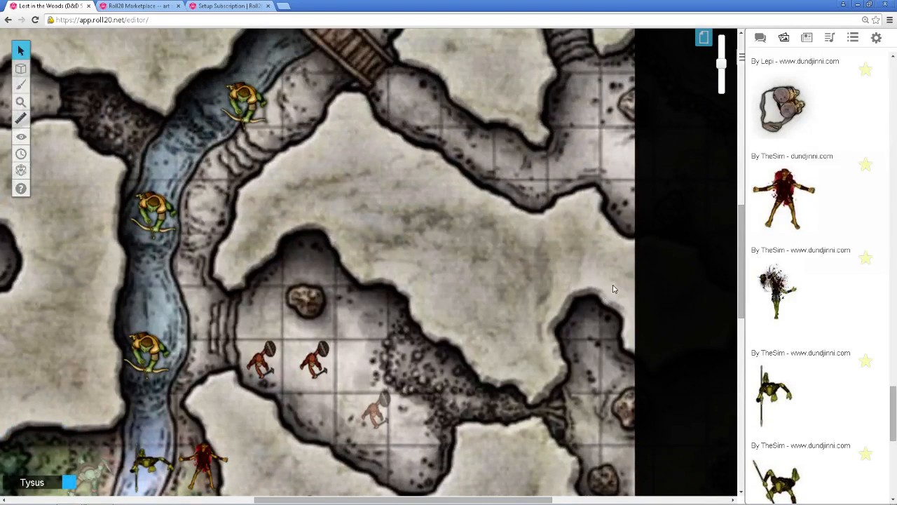
scroll(613, 286, "up", 4)
left_click_drag(721, 63, 723, 84)
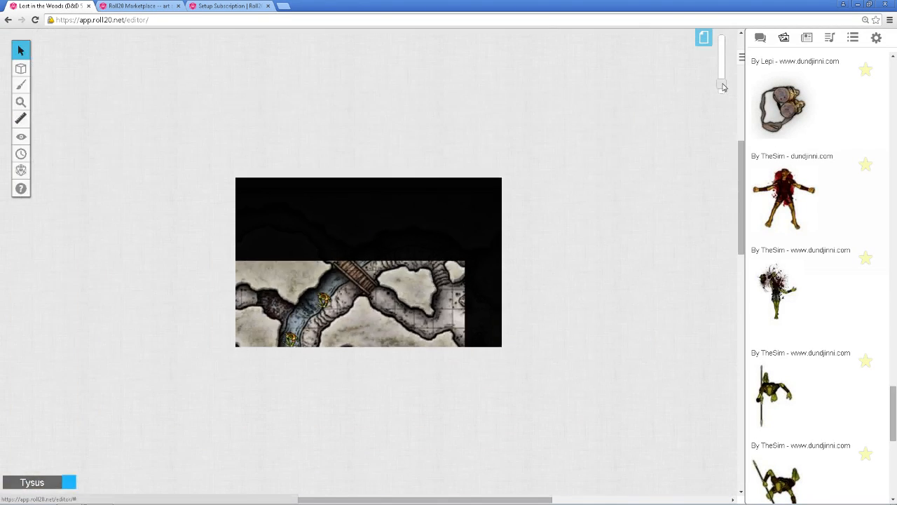
scroll(694, 186, "down", 4)
scroll(693, 187, "up", 4)
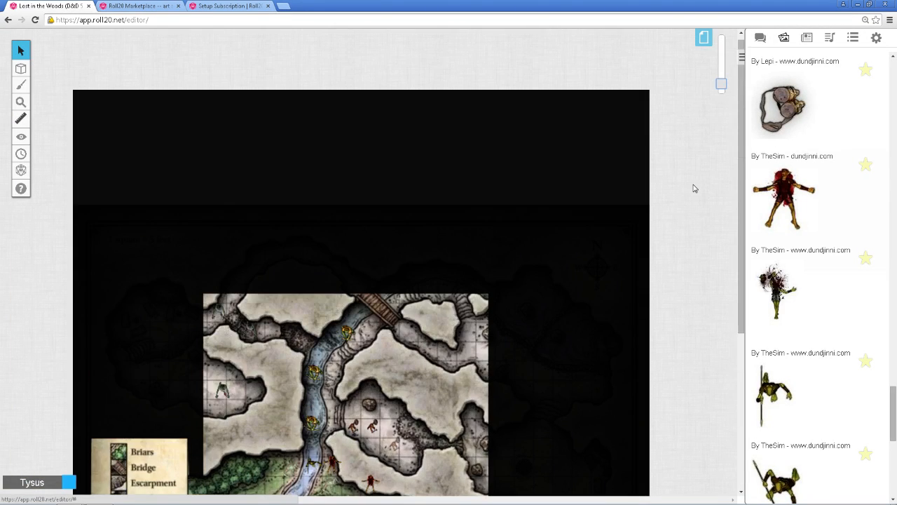
left_click(703, 38)
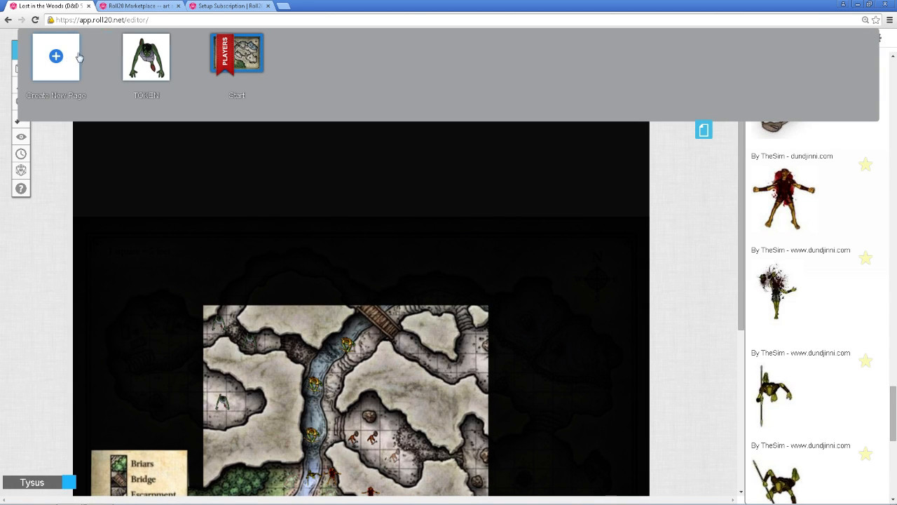
scroll(687, 255, "down", 4)
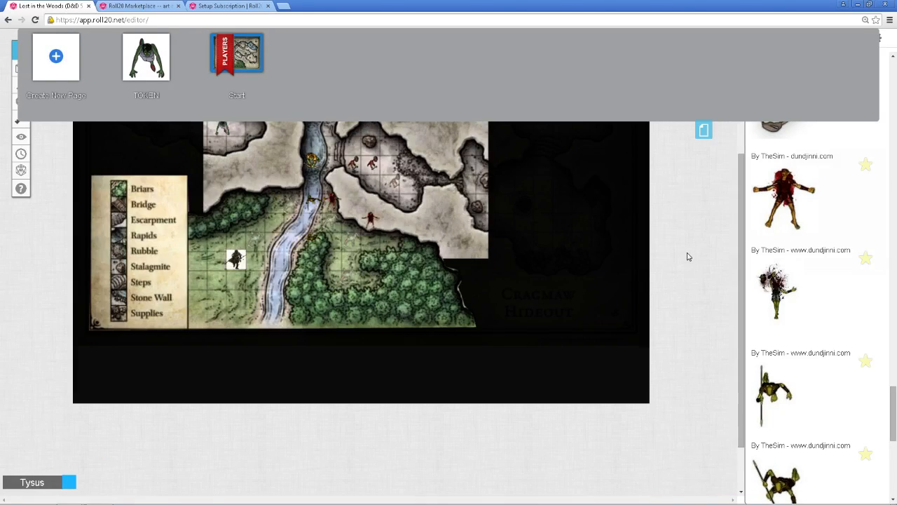
scroll(687, 255, "up", 3)
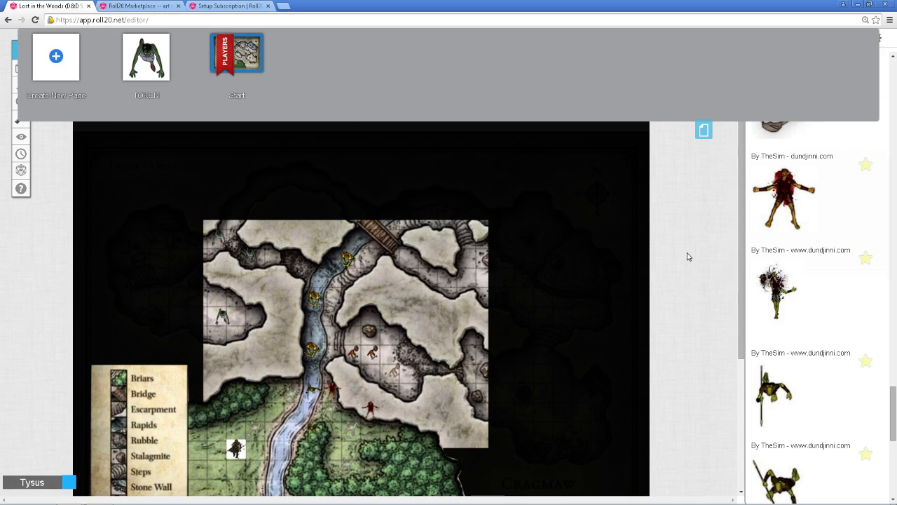
left_click(703, 129)
left_click_drag(741, 141, 746, 179)
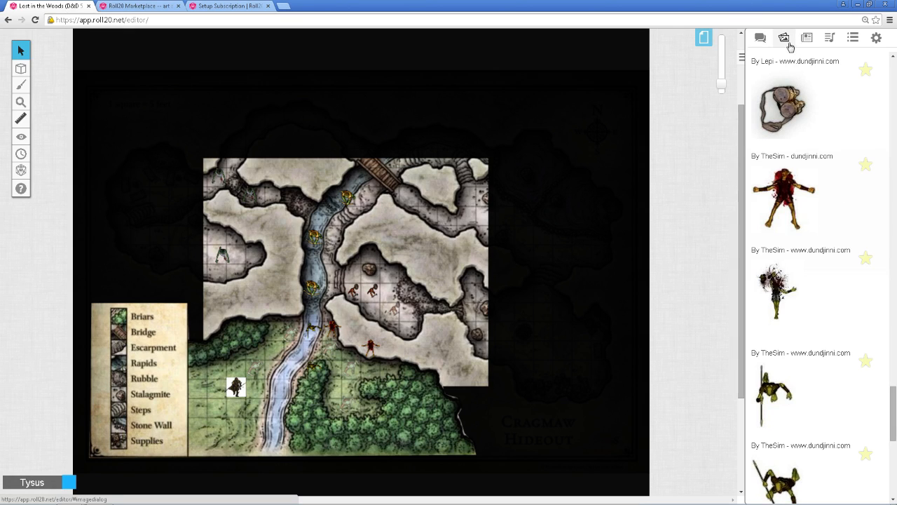
Add a new macro to the campaign and name it ABILITY-ROLL
left_click(761, 37)
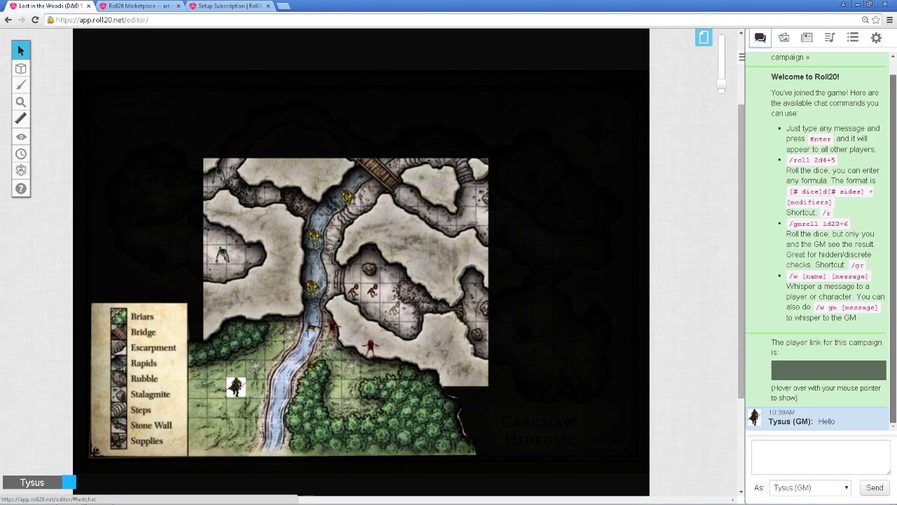
left_click(877, 40)
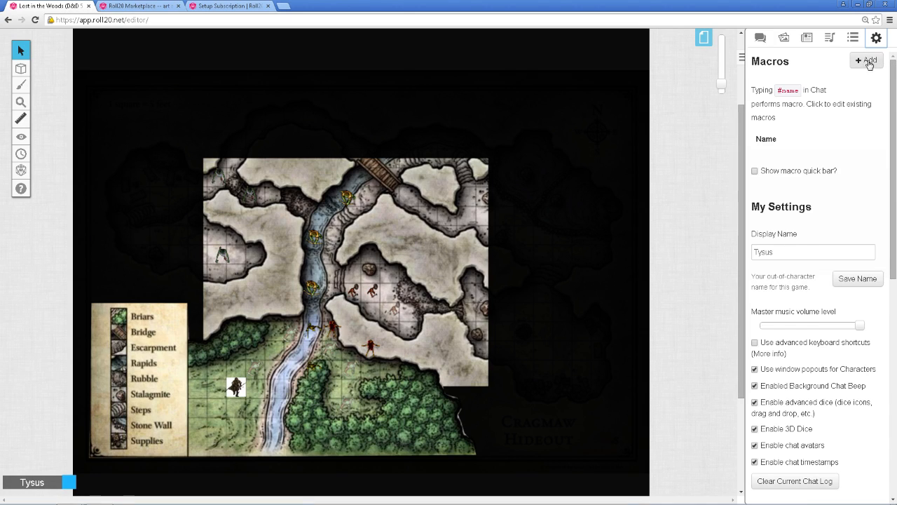
left_click(869, 61)
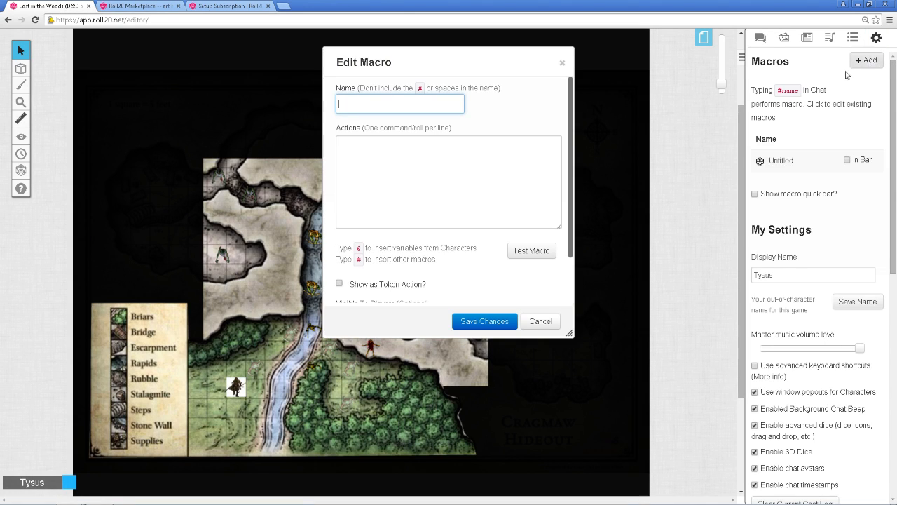
scroll(826, 139, "down", 1)
scroll(826, 139, "up", 1)
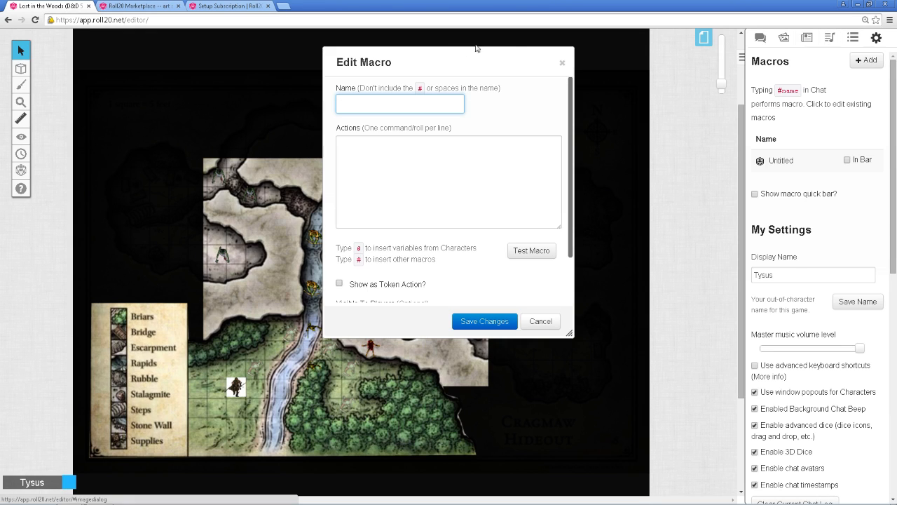
scroll(509, 130, "down", 1)
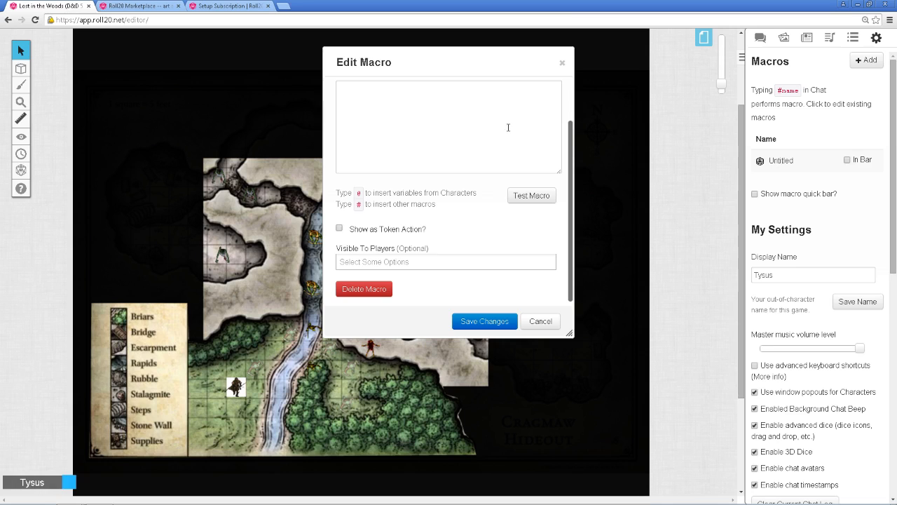
scroll(489, 162, "up", 1)
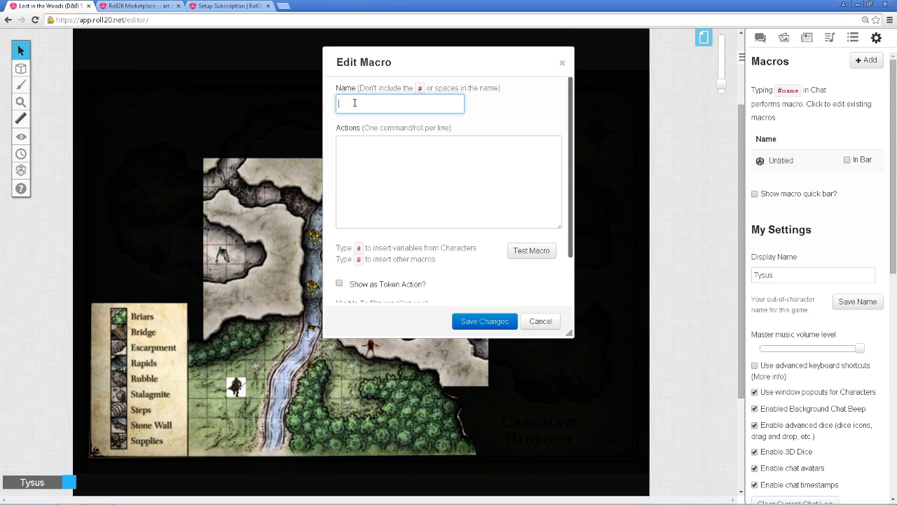
type("ABILITY-ROLL")
Enter /R 4D6D1 as the macro's action, test it and display the roll in the chat
left_click(412, 178)
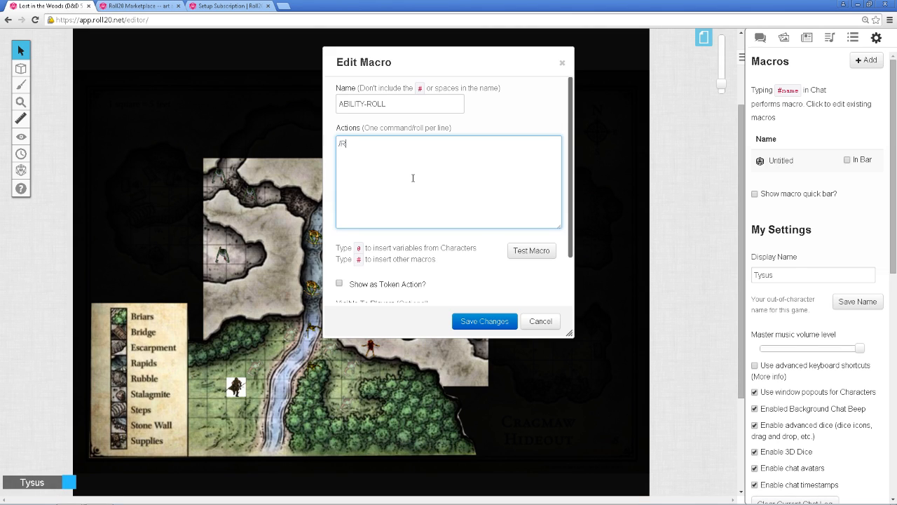
type("D6D1")
scroll(517, 209, "down", 2)
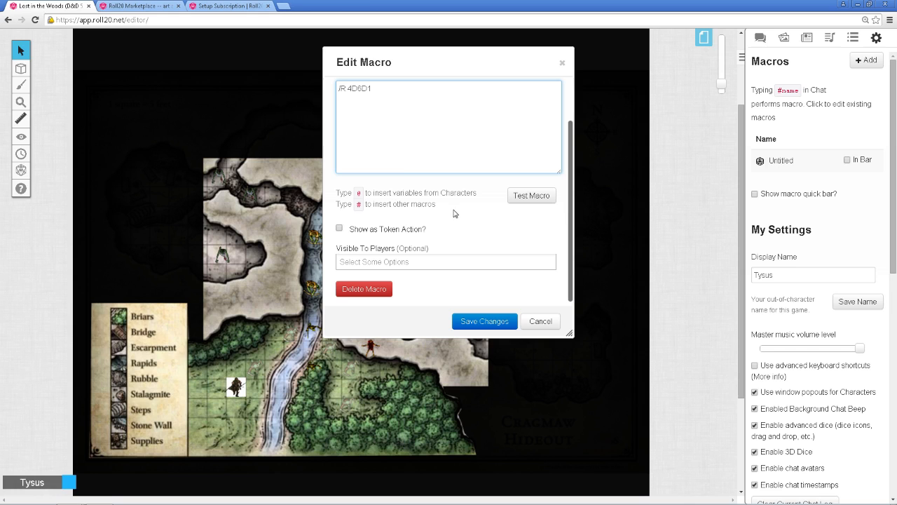
left_click(530, 195)
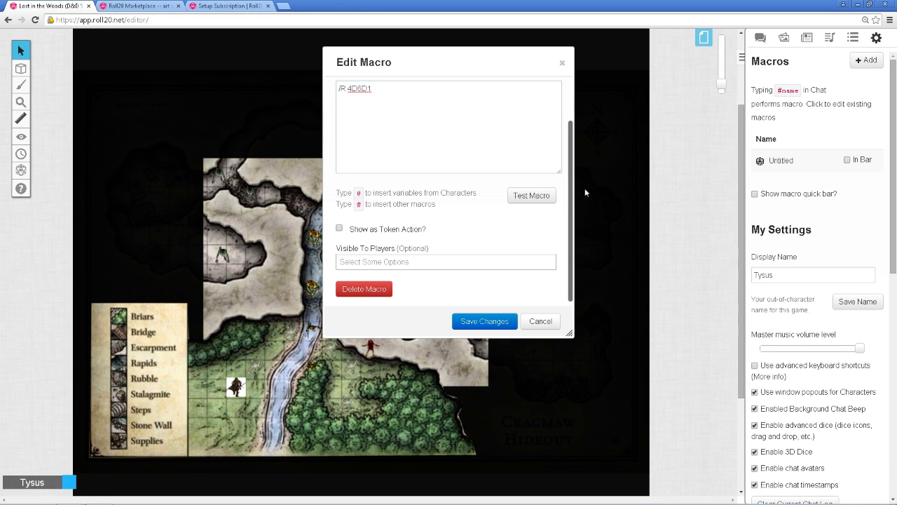
left_click(761, 37)
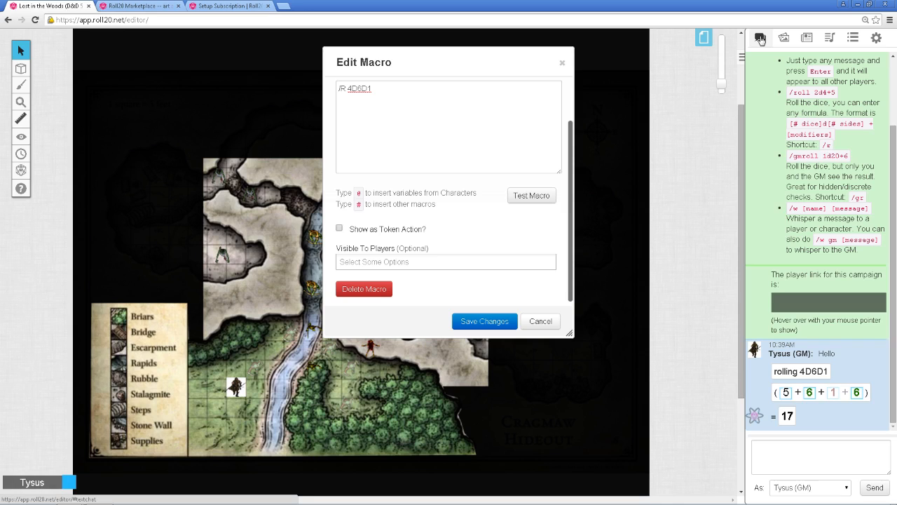
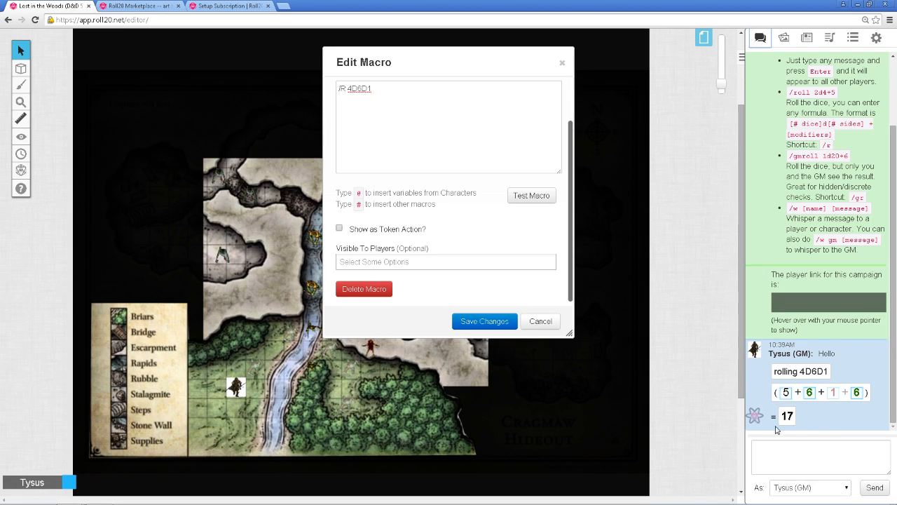
Try extending the macro's action to /R 4D6D1<D1 and test it
scroll(453, 246, "up", 2)
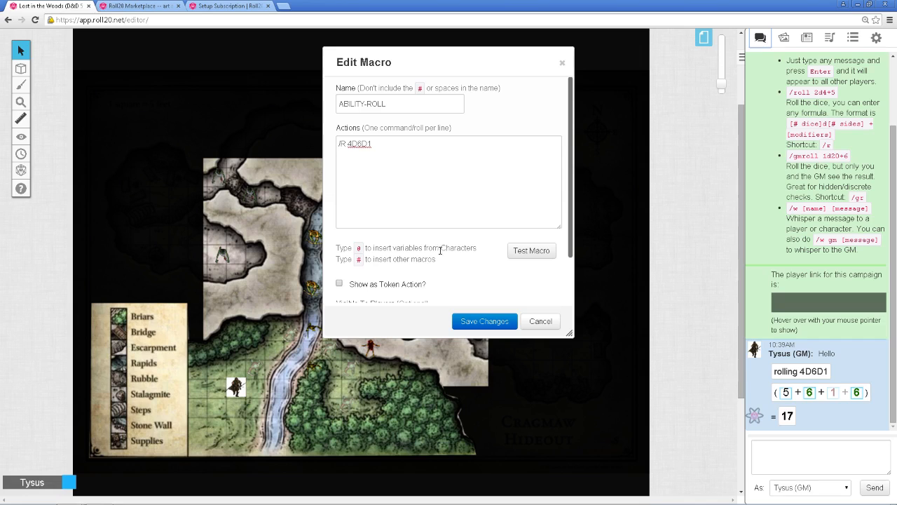
left_click(382, 145)
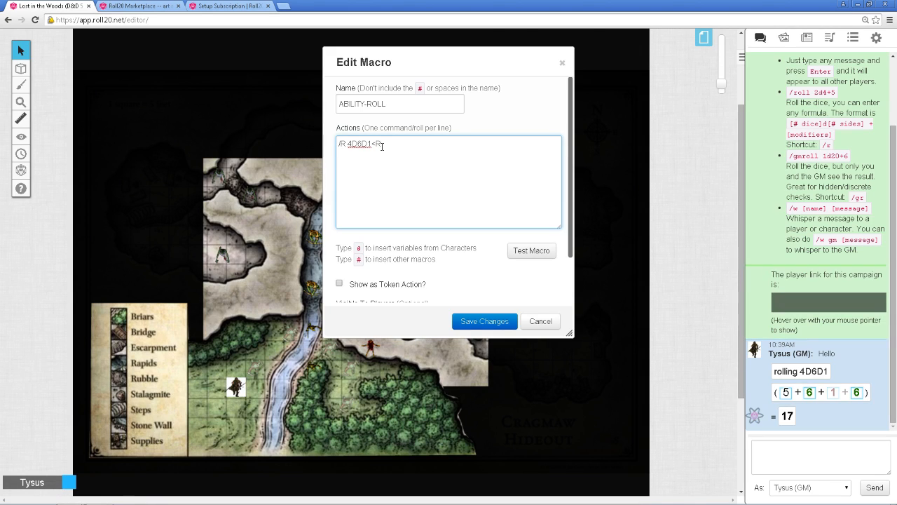
type("D1")
left_click(541, 251)
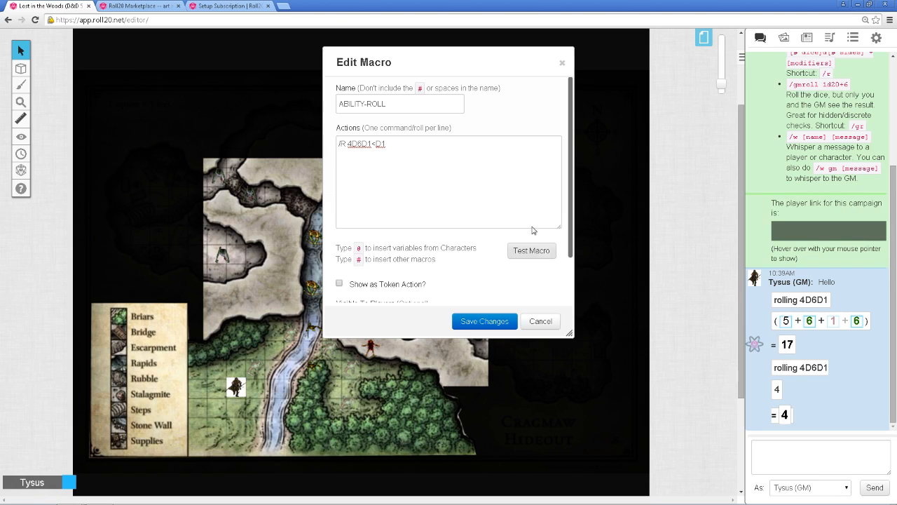
Remove <D1 from the macro's action, test the macro four times and review the rolls in the chat
left_click_drag(400, 140, 373, 156)
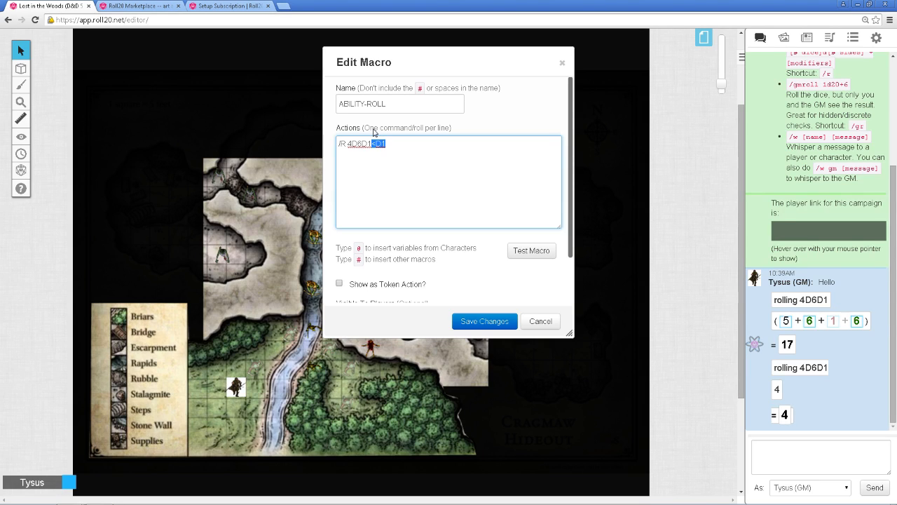
key("BackSpace")
left_click(538, 255)
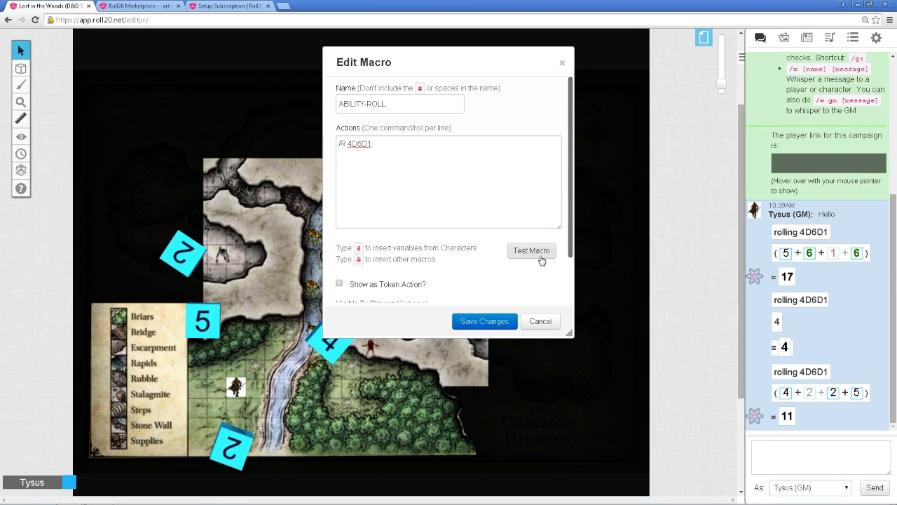
left_click(531, 253)
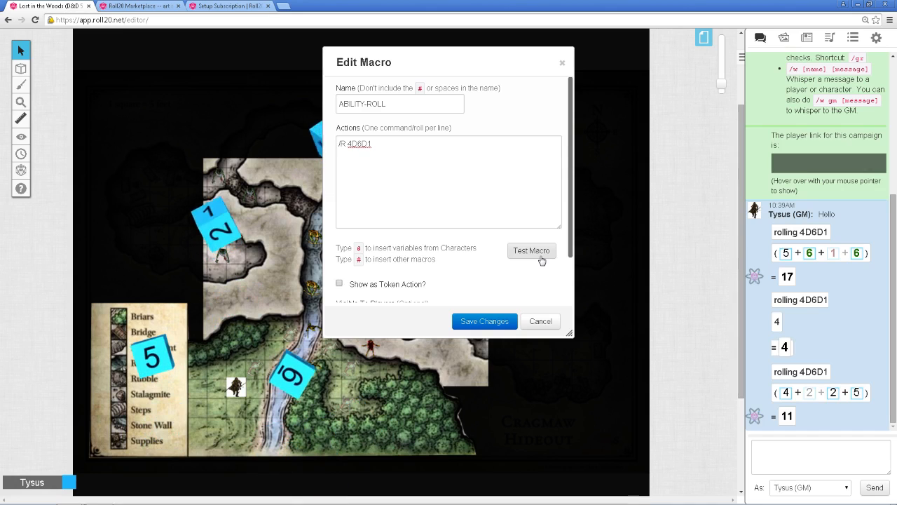
left_click(541, 259)
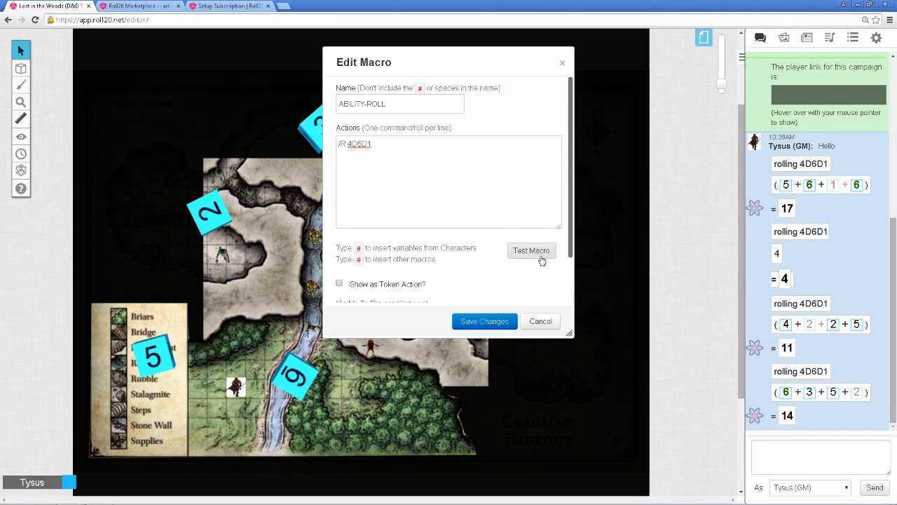
left_click(541, 259)
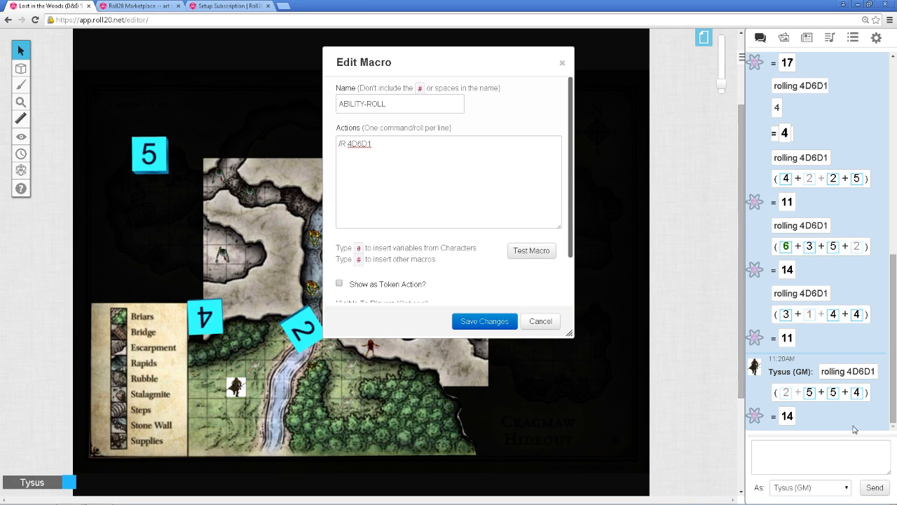
scroll(862, 365, "up", 10)
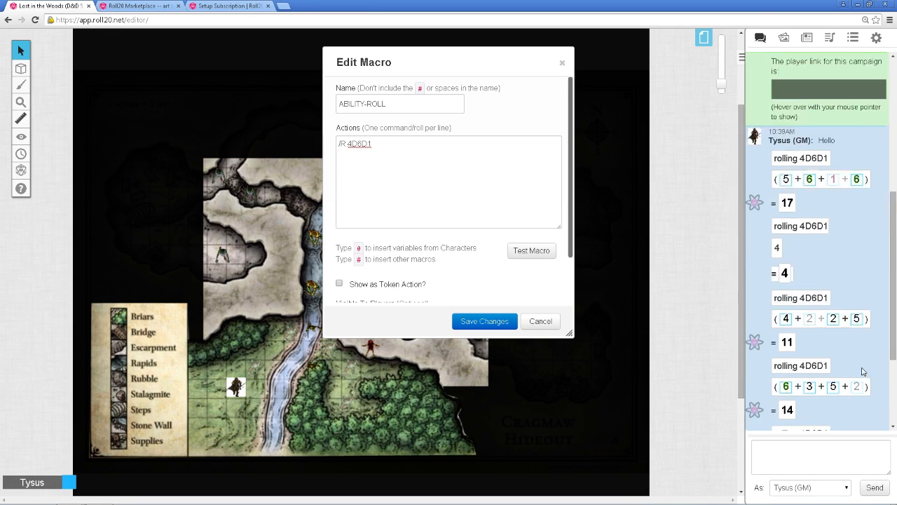
scroll(862, 365, "down", 10)
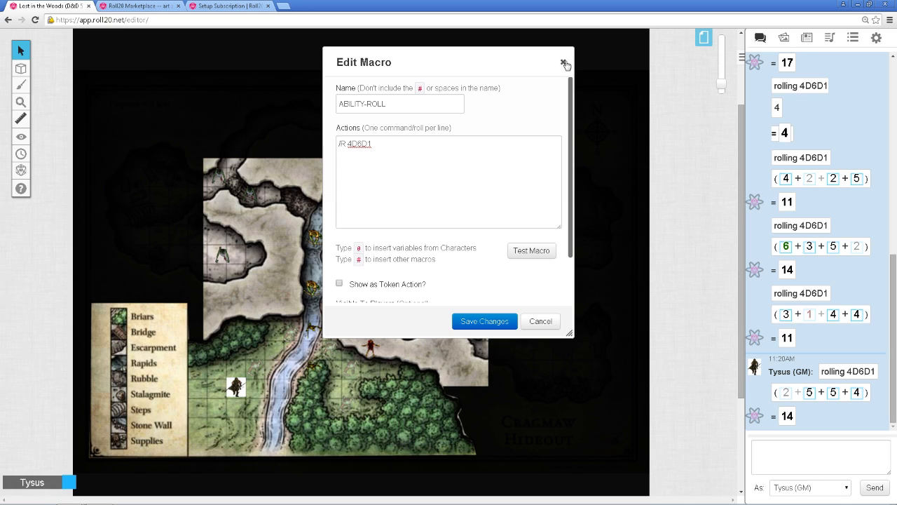
Replace the macro's action with the emote command /EM EATS A BANANA and test it
left_click(390, 147)
left_click_drag(390, 148, 341, 162)
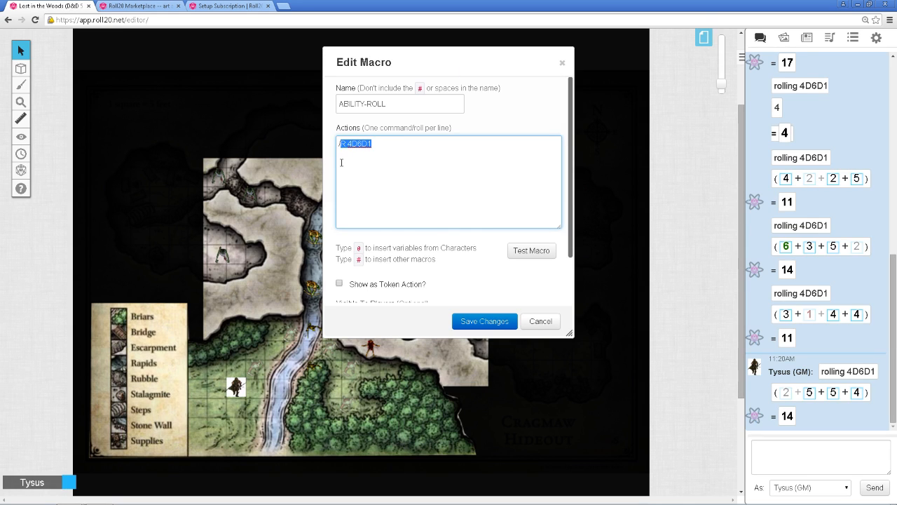
type("EM")
type("EATS A BN")
key("BackSpace")
type("ANANA")
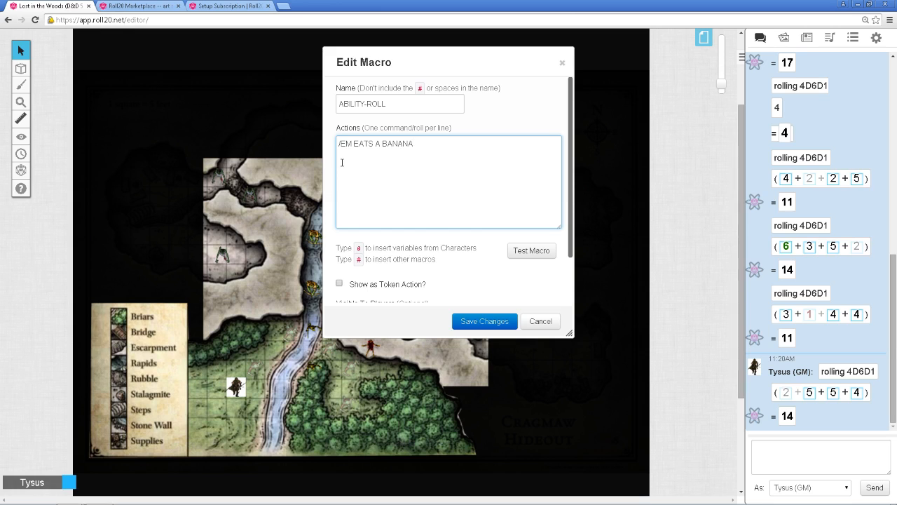
left_click(542, 254)
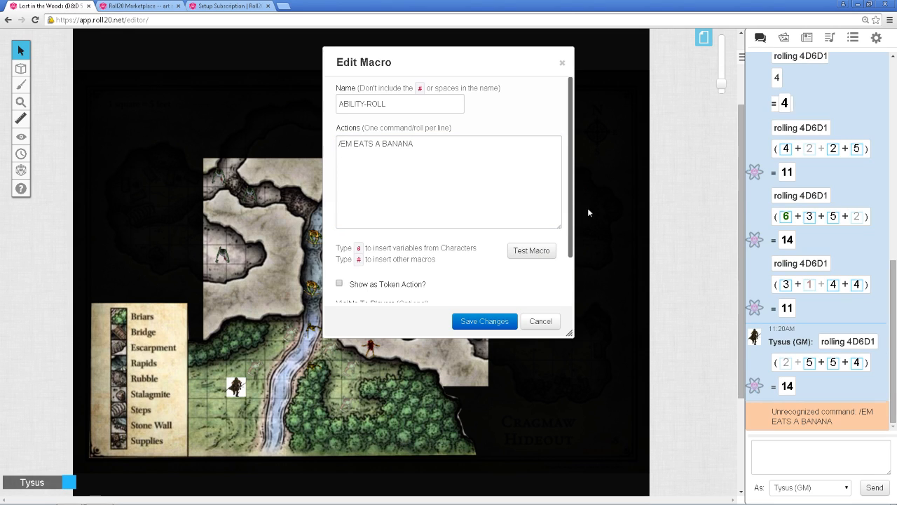
Try the emote with the command variants /E and /EMOTE, testing the macro with each
left_click(358, 145)
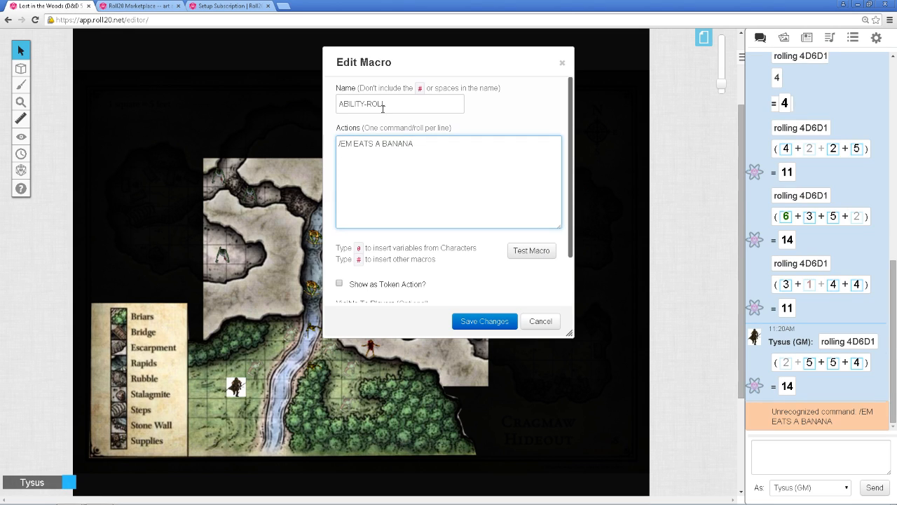
key("BackSpace")
left_click(533, 256)
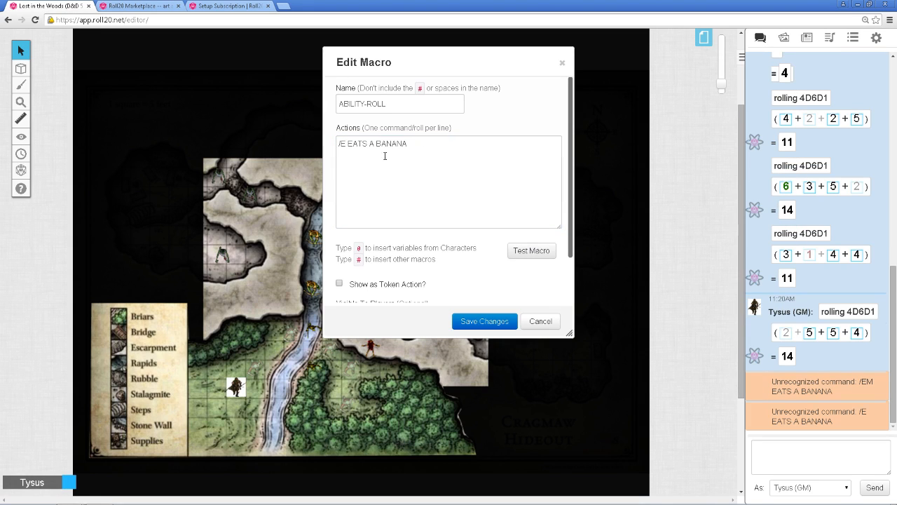
left_click(348, 140)
type("MOTE")
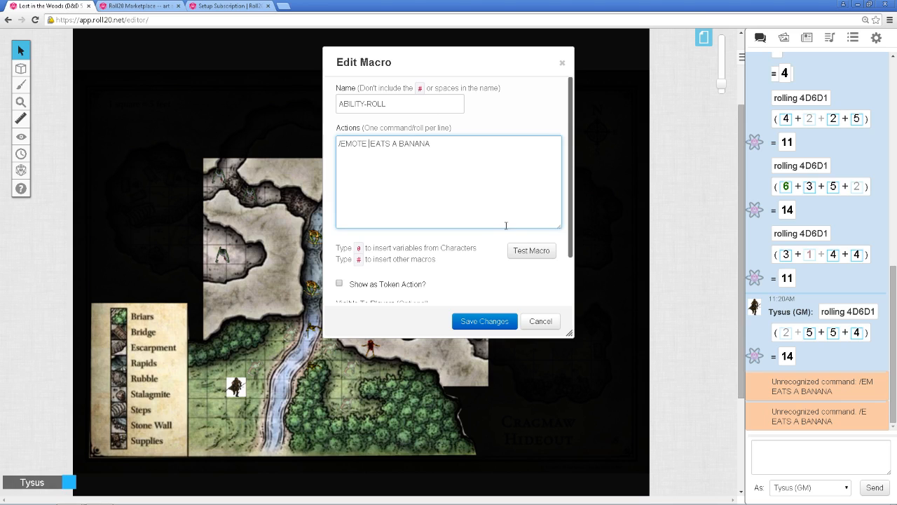
left_click(533, 252)
Change the emote command in the macro's action back to /EM and test it again
left_click_drag(370, 144, 330, 151)
scroll(458, 210, "down", 2)
scroll(457, 210, "up", 2)
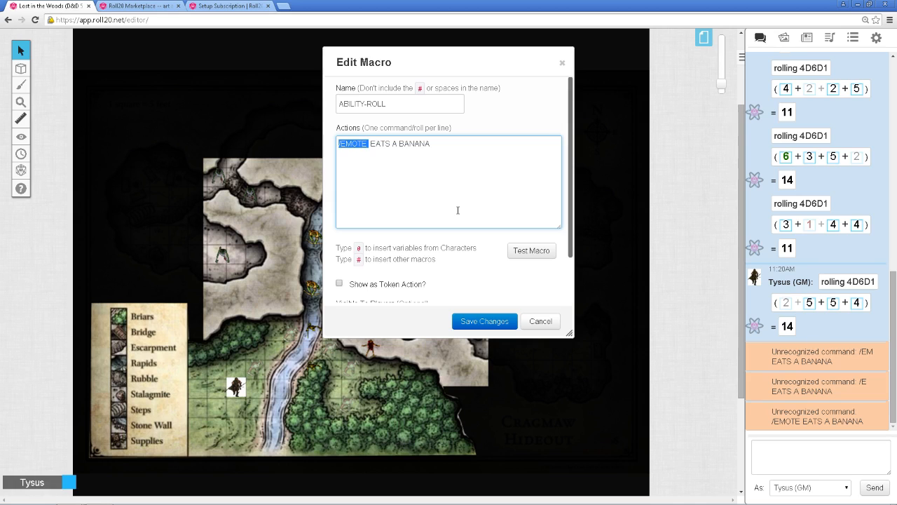
type("/")
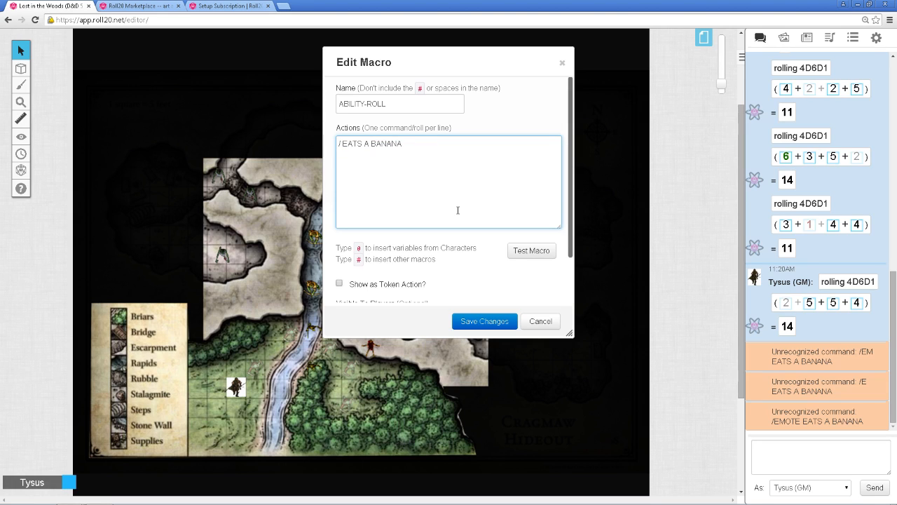
type("EM")
left_click(532, 254)
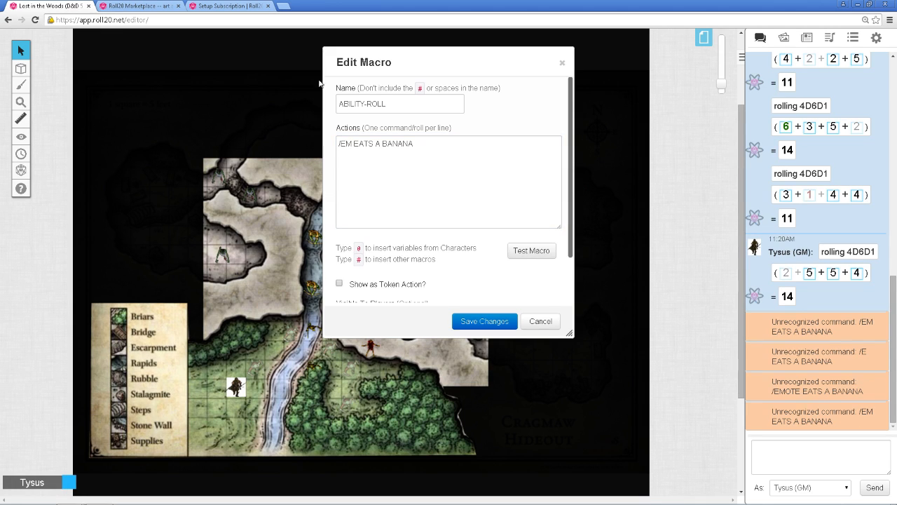
Delete the slash so the macro's action reads EM EATS A BANANA, and test it as a chat message
left_click(341, 144)
key("BackSpace")
left_click(520, 256)
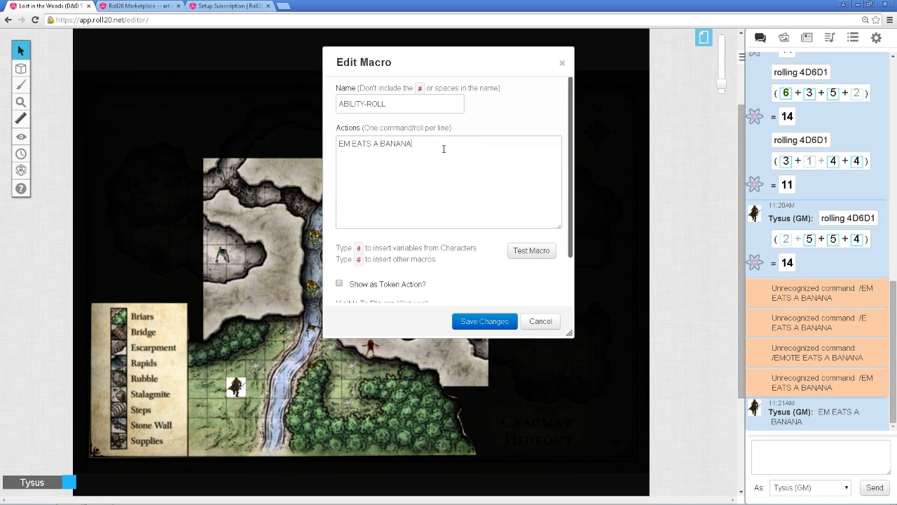
Clear the macro's action text and close the macro editor without saving
left_click_drag(442, 151, 217, 102)
key("BackSpace")
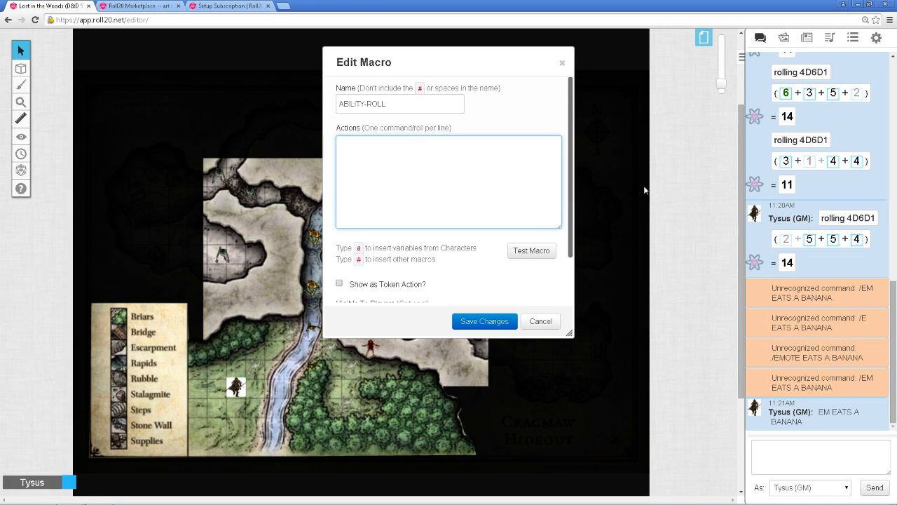
scroll(562, 168, "down", 2)
scroll(465, 234, "up", 2)
left_click(562, 63)
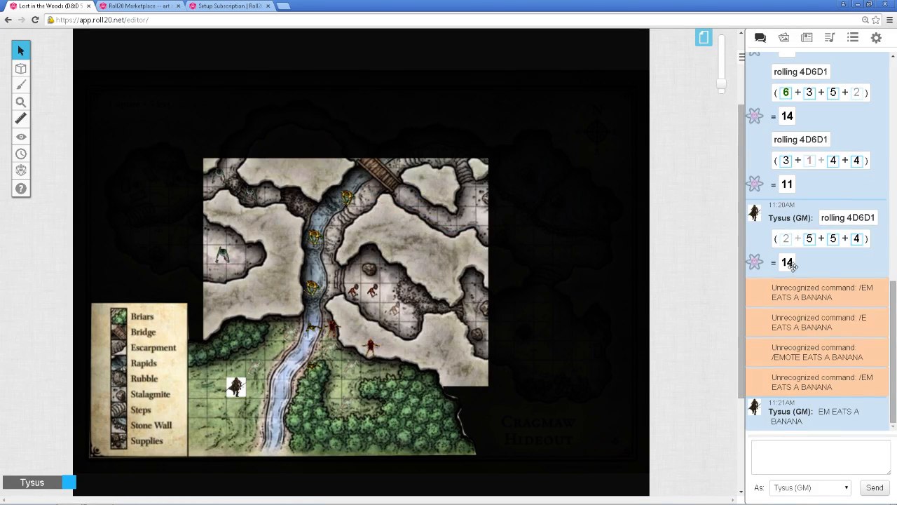
scroll(239, 123, "up", 2)
scroll(471, 394, "down", 6)
scroll(471, 394, "up", 5)
scroll(470, 390, "down", 4)
scroll(469, 391, "up", 4)
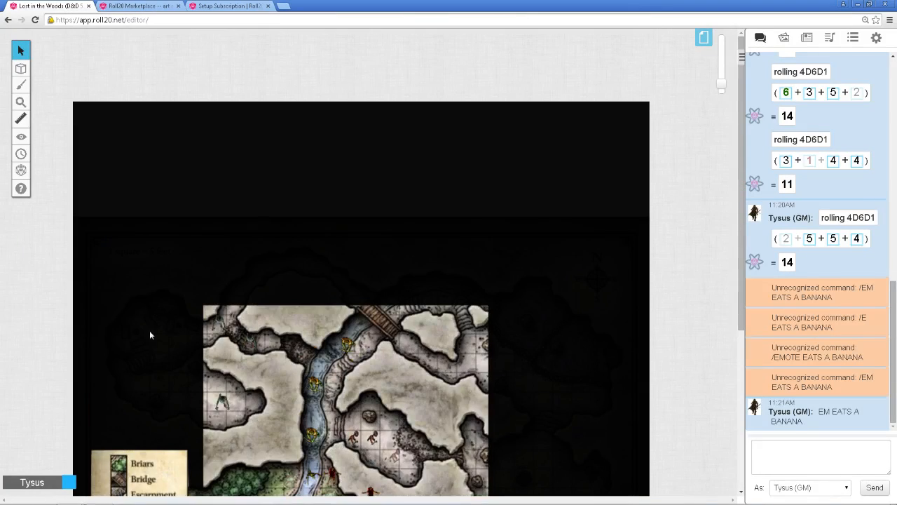
scroll(150, 335, "down", 6)
scroll(169, 344, "up", 4)
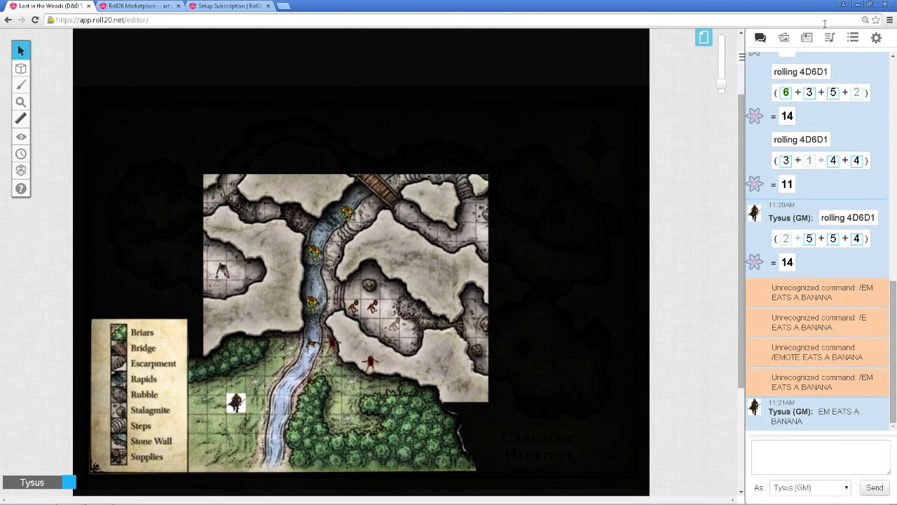
left_click(785, 37)
scroll(819, 155, "down", 5)
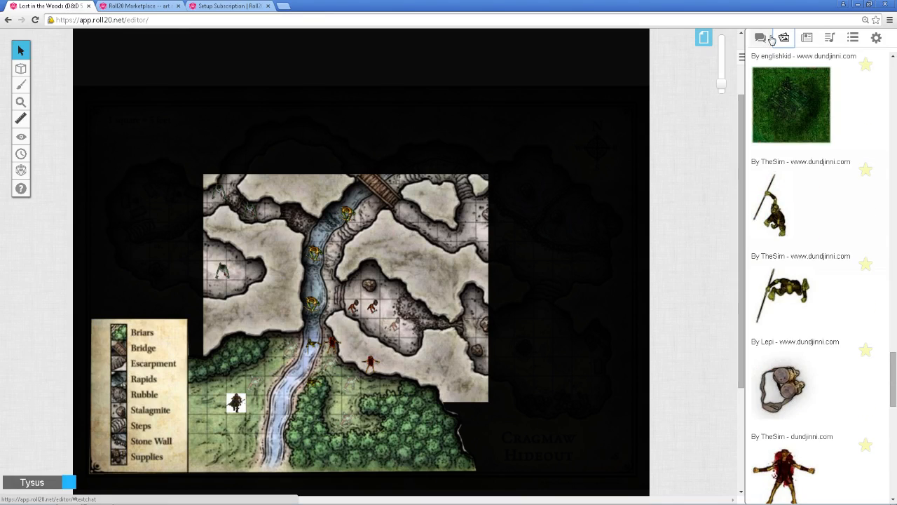
left_click(765, 39)
scroll(864, 217, "up", 5)
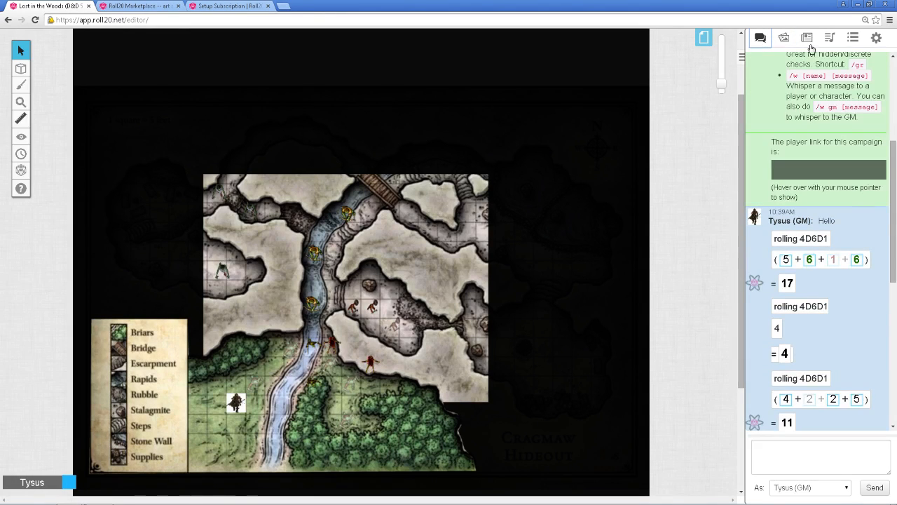
left_click(809, 43)
Search the Jukebox's background music for AMBIANCE and add the track Relaxing Nature Sounds - 60 Minutes Woodland Ambiance
left_click(831, 41)
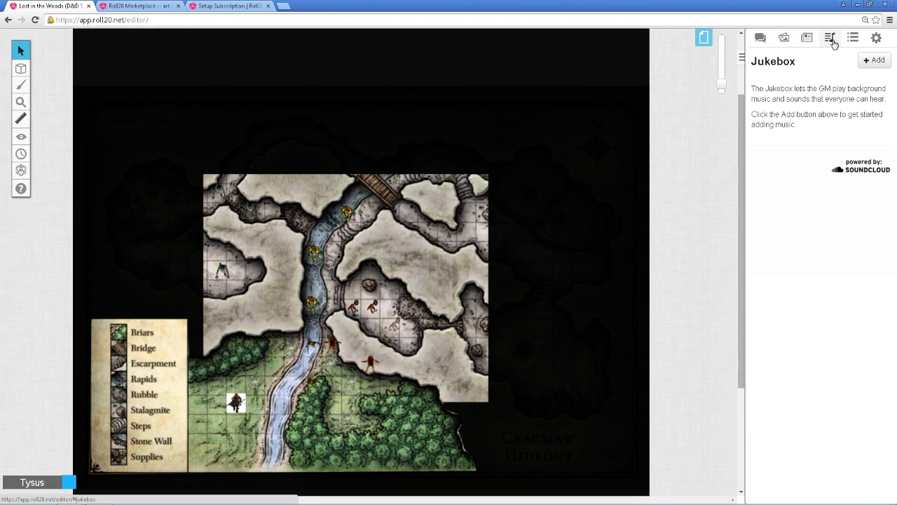
left_click(872, 62)
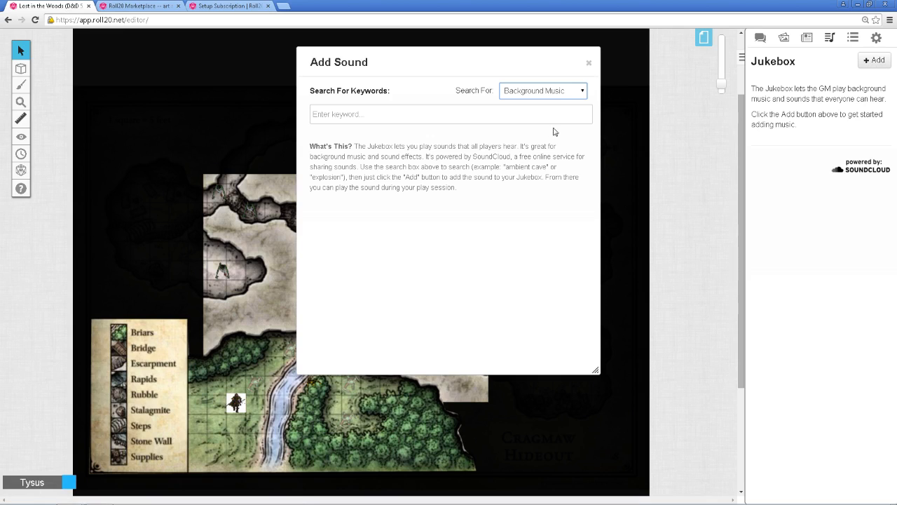
left_click(496, 117)
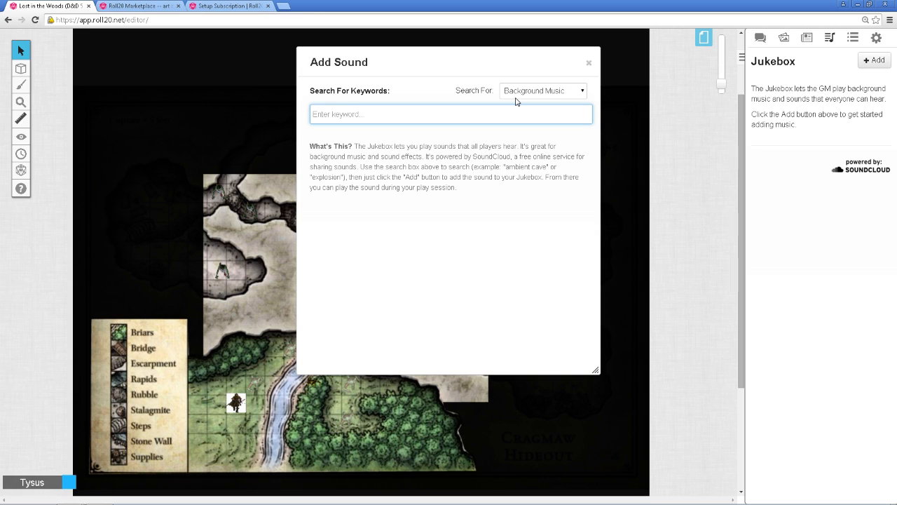
type("AMBIANCE")
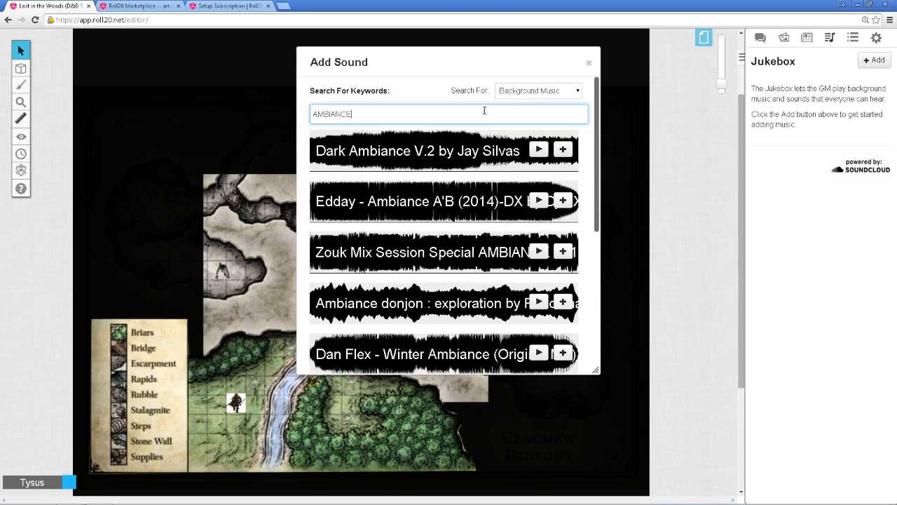
scroll(423, 233, "down", 5)
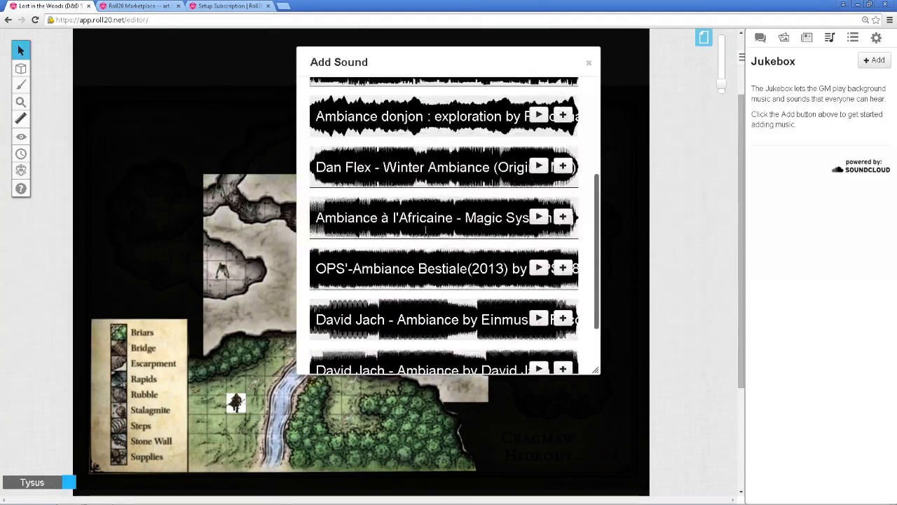
scroll(441, 270, "up", 6)
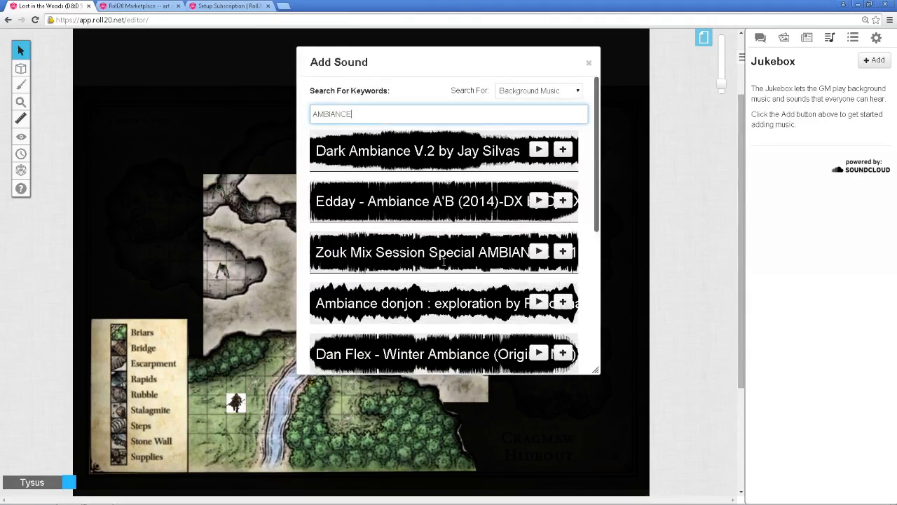
scroll(443, 268, "down", 6)
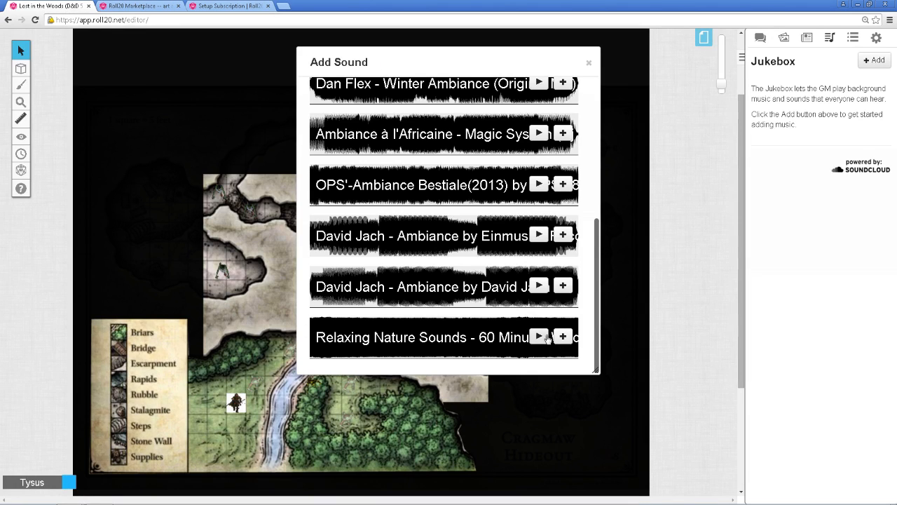
left_click(561, 337)
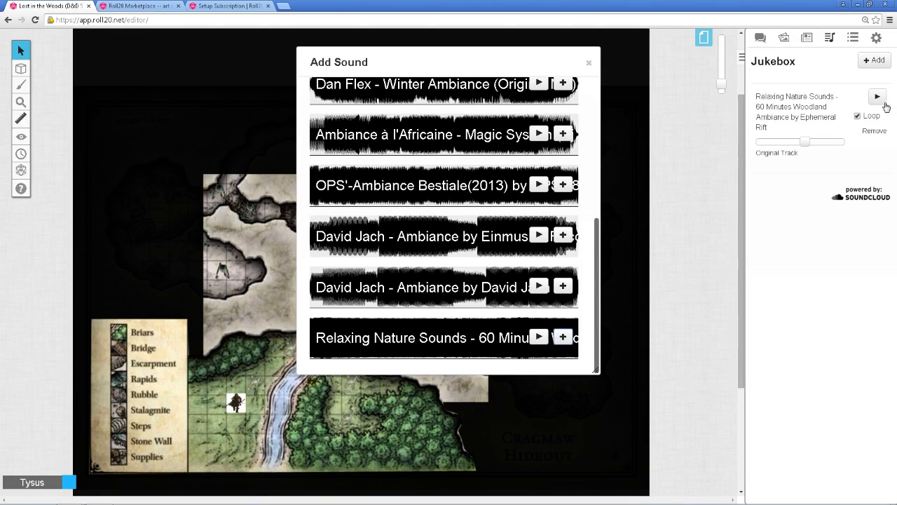
left_click(589, 63)
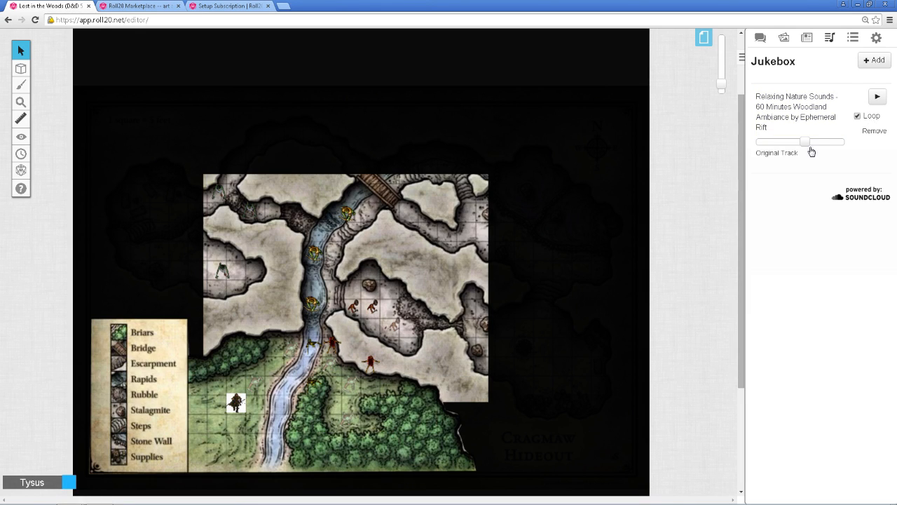
Play the woodland ambiance track in the Jukebox and raise its volume to the maximum
left_click_drag(809, 144, 831, 144)
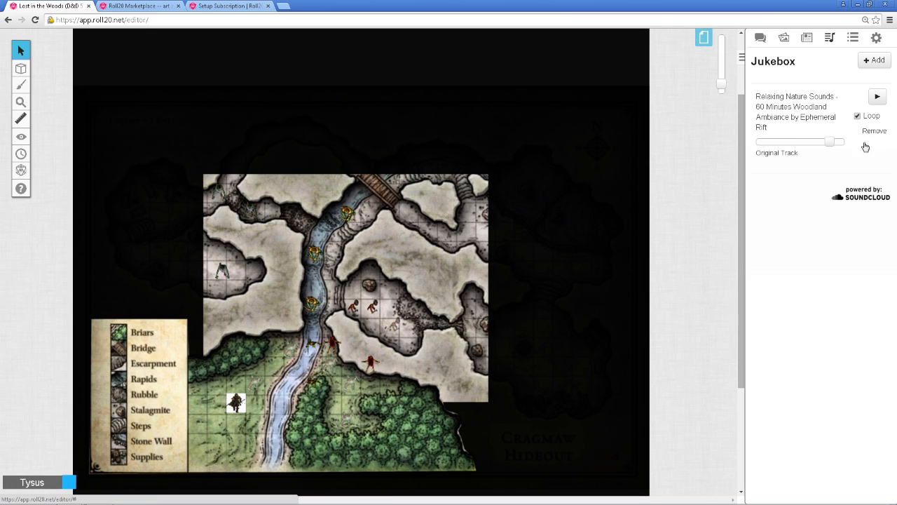
left_click(877, 97)
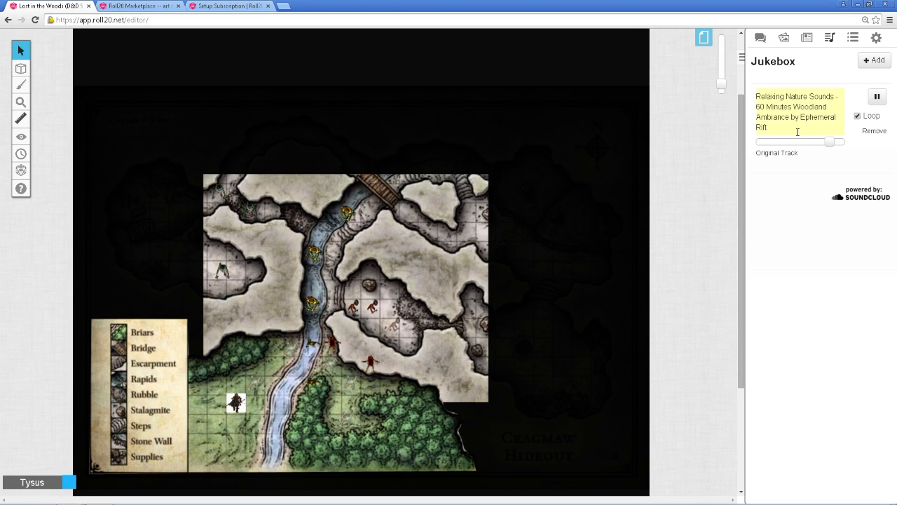
left_click_drag(827, 144, 841, 149)
mouse_move(351, 503)
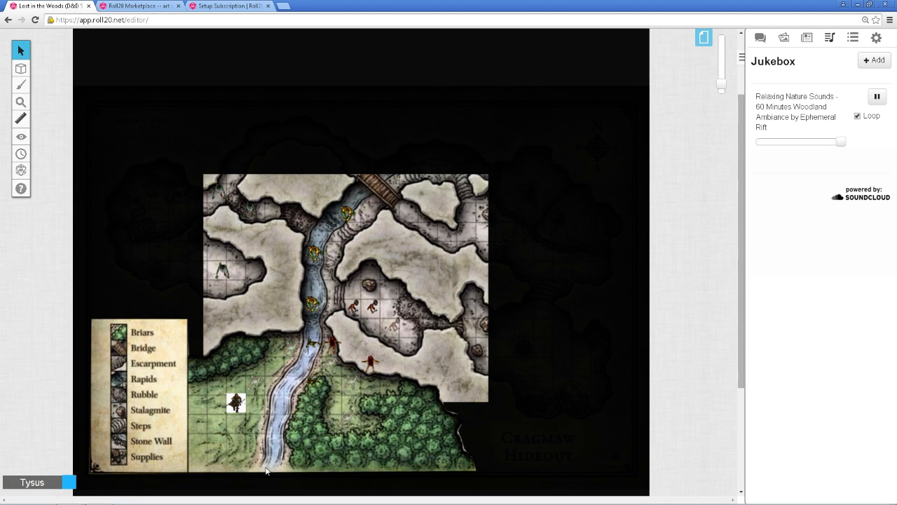
Check the campaign's master music volume and raise the computer's speaker volume
left_click(878, 38)
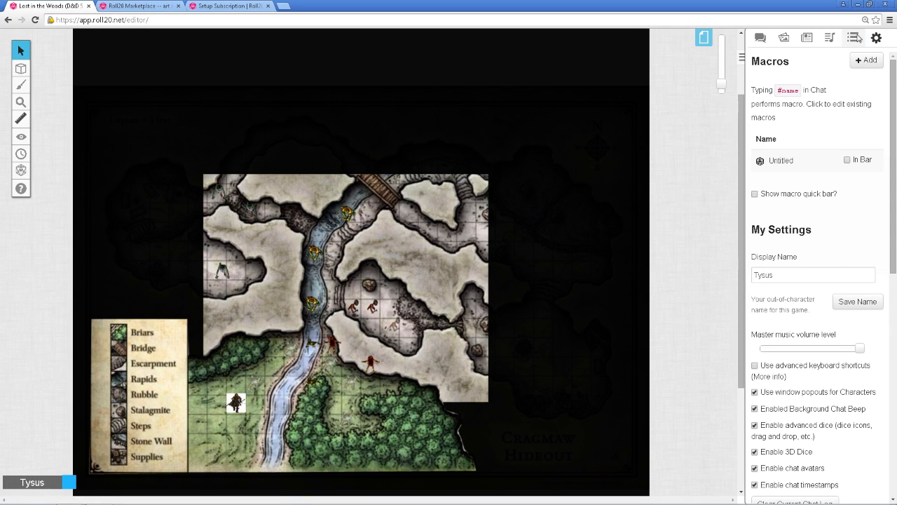
left_click(854, 37)
left_click(830, 37)
left_click(876, 98)
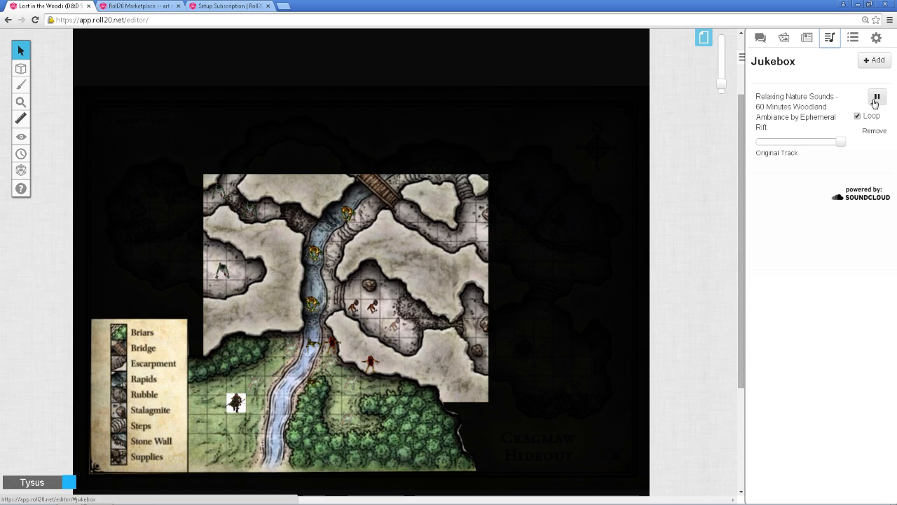
left_click(826, 496)
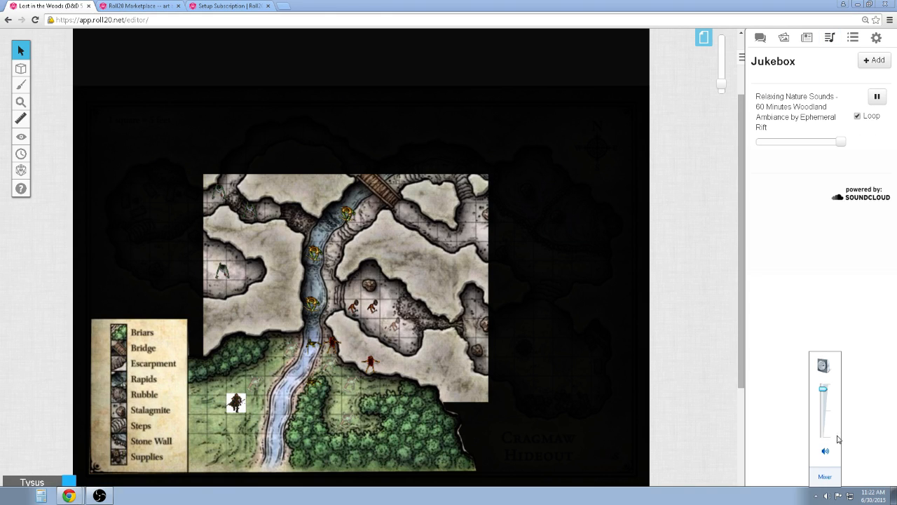
left_click_drag(821, 389, 820, 375)
left_click(814, 263)
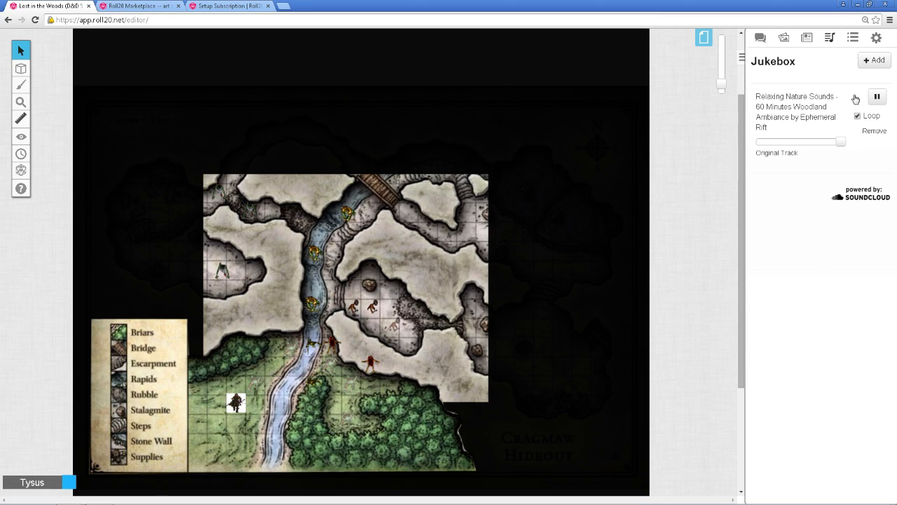
Stop the woodland ambiance track and remove it from the Jukebox
left_click_drag(787, 149, 766, 144)
left_click(877, 98)
left_click(874, 131)
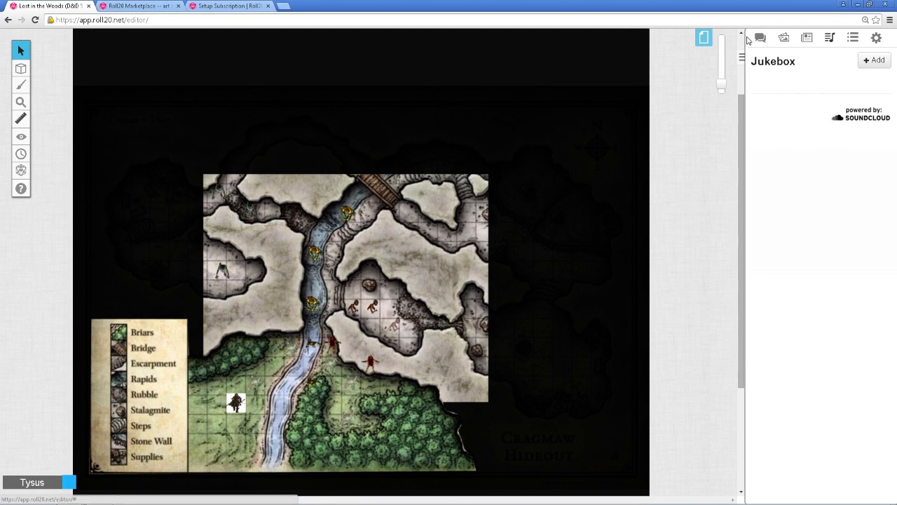
Search the Jukebox for Sound Effects matching CHATTER and add the Police Scanner Chatter track
left_click(829, 40)
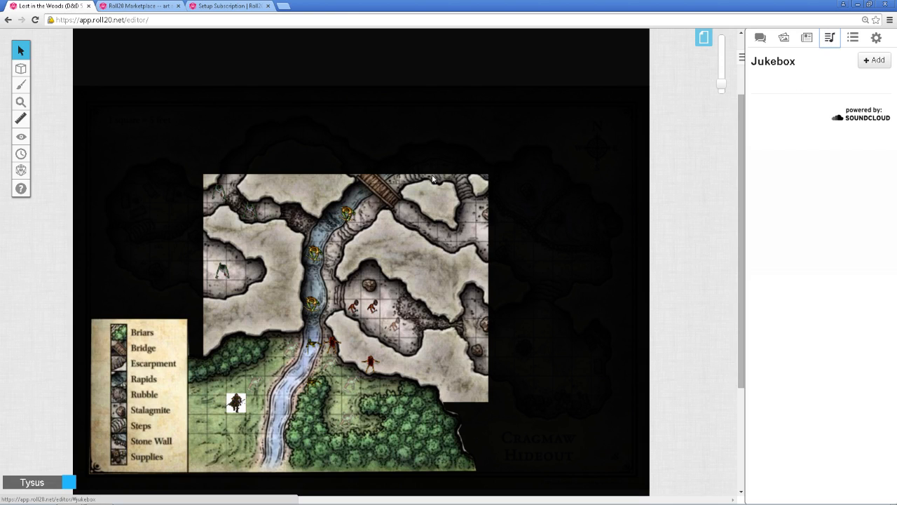
left_click(874, 60)
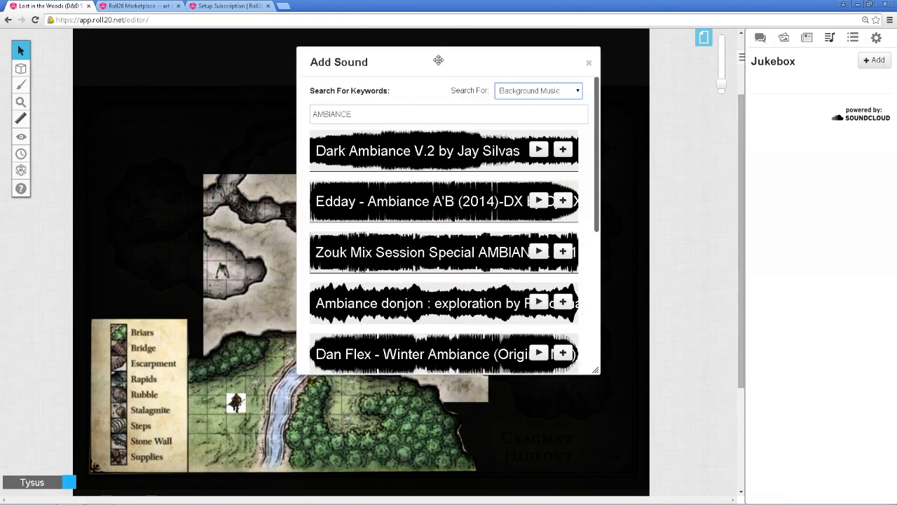
left_click(576, 90)
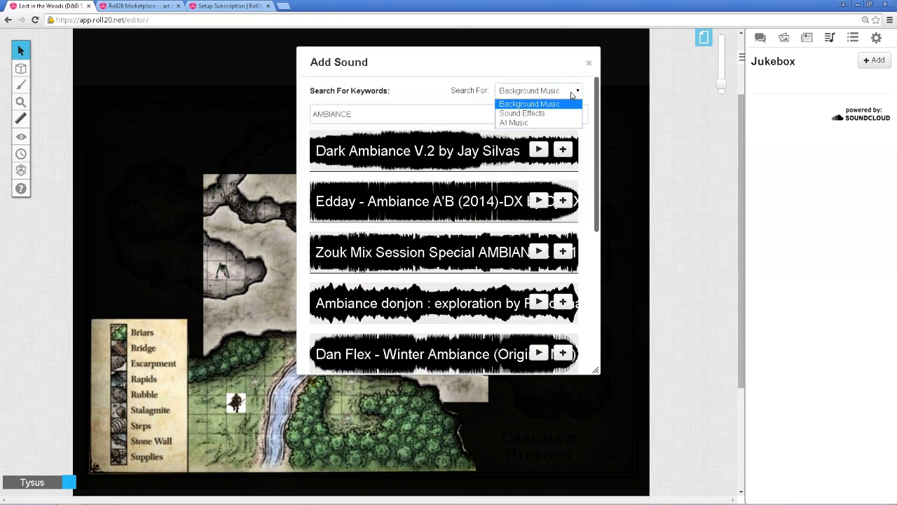
left_click(539, 113)
left_click_drag(392, 114, 307, 123)
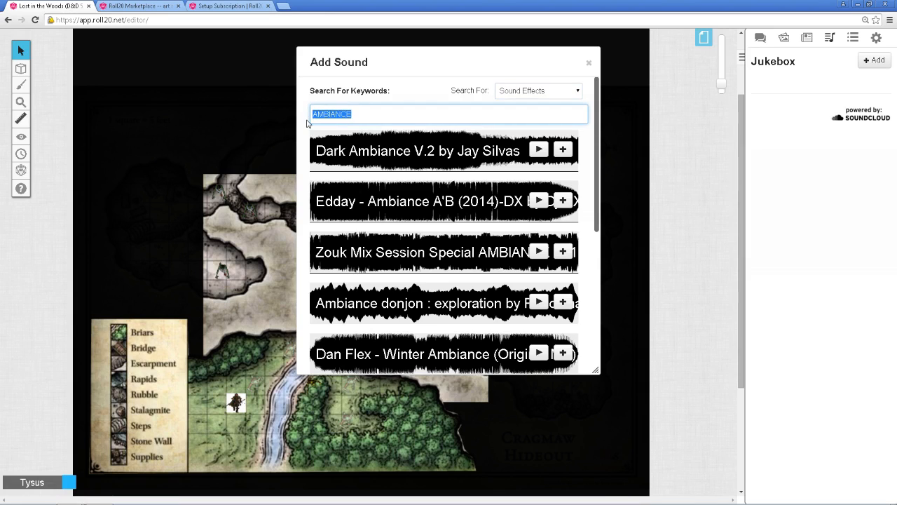
type("CHATTER")
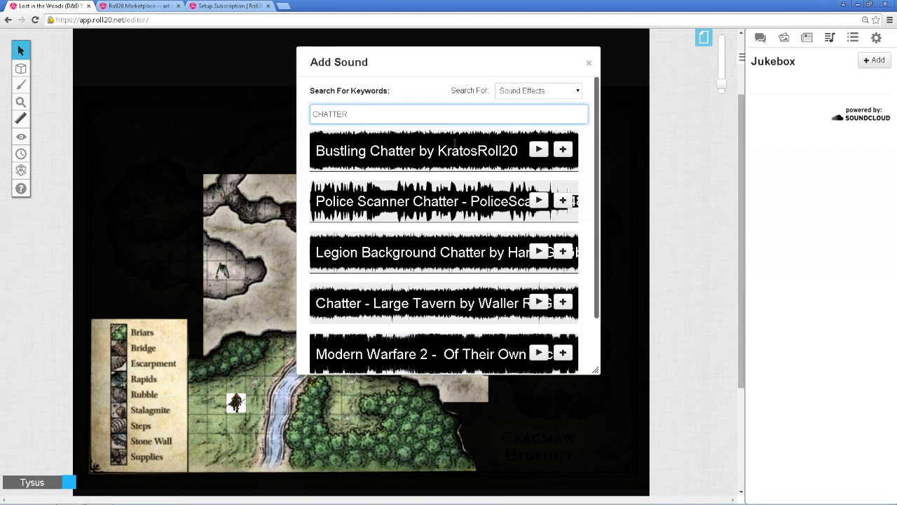
left_click(563, 200)
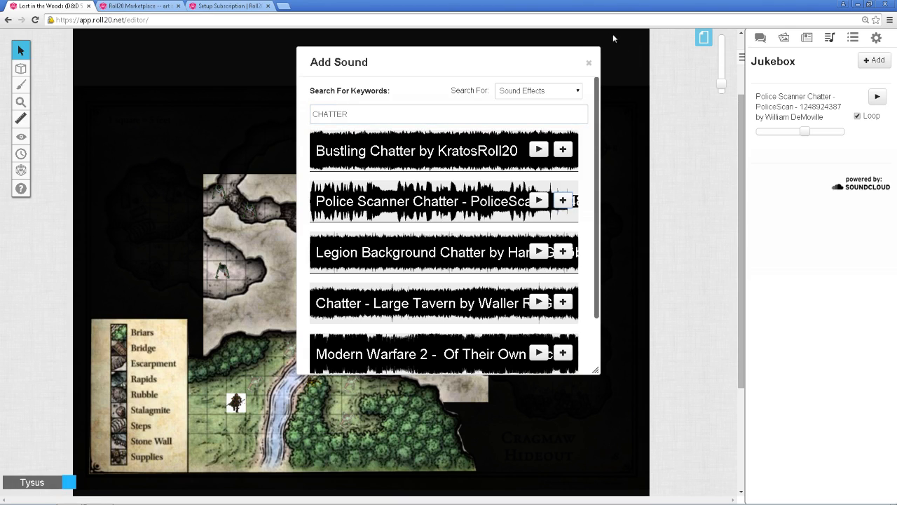
left_click(588, 62)
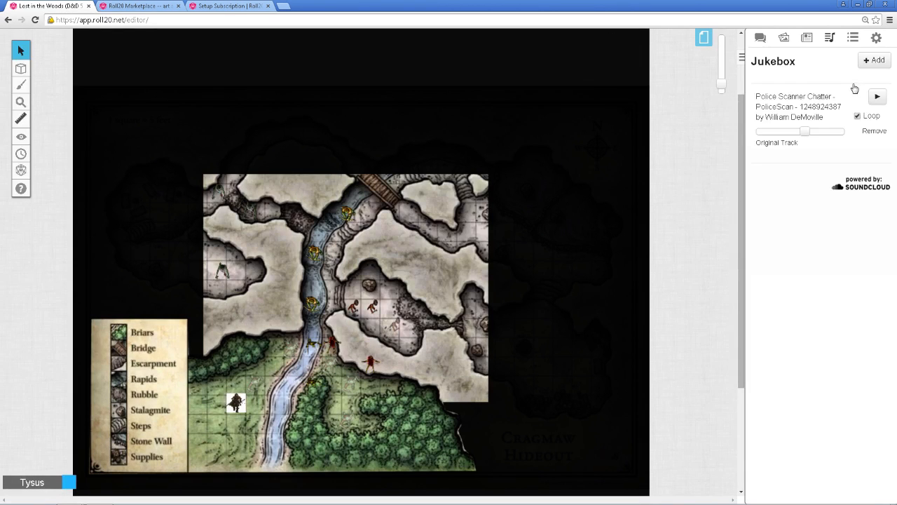
Play the Police Scanner Chatter track from the Jukebox and stop it again
left_click(876, 98)
scroll(650, 194, "down", 2)
scroll(650, 194, "up", 2)
left_click(876, 96)
Preview the Modern Warfare 2 track among the CHATTER sound effects, without adding it
left_click(871, 60)
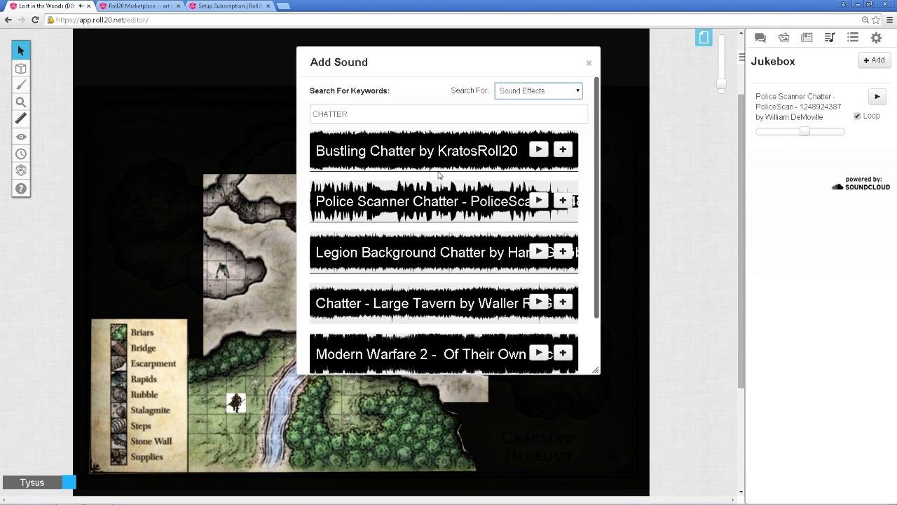
scroll(440, 175, "down", 2)
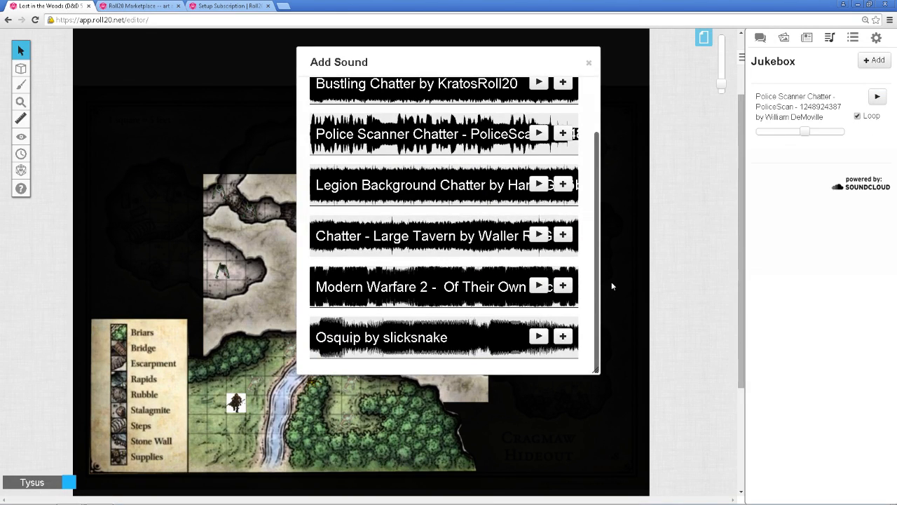
left_click(538, 286)
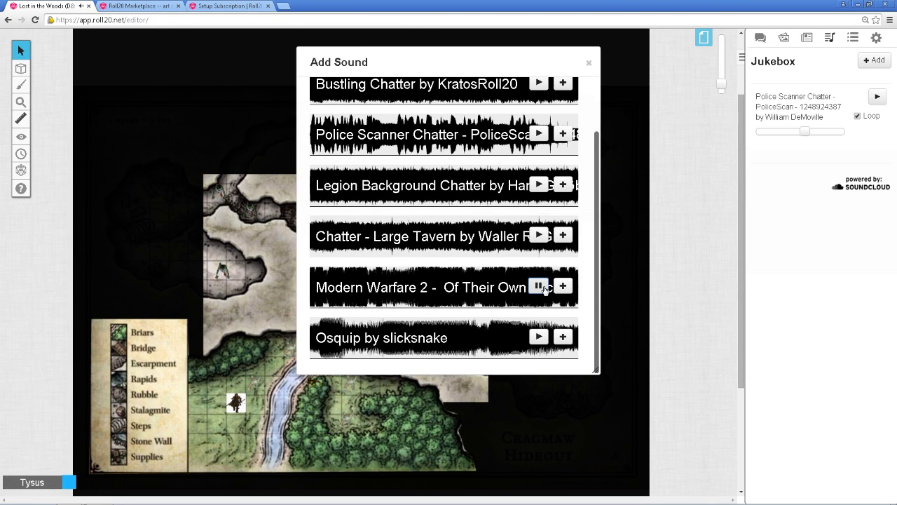
left_click(544, 290)
scroll(444, 224, "up", 2)
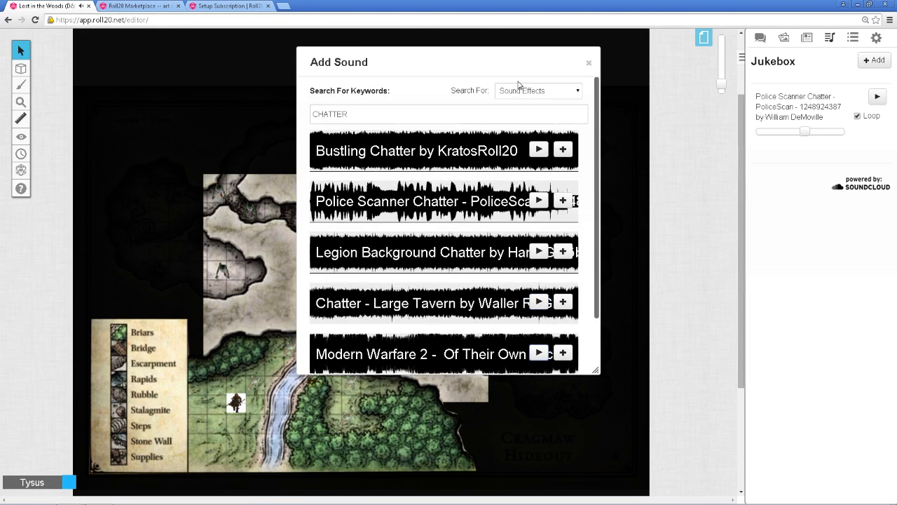
Repeat the CHATTER search in All Music and browse through the tracks
left_click(540, 91)
left_click(538, 122)
left_click_drag(415, 112, 258, 126)
key("Return")
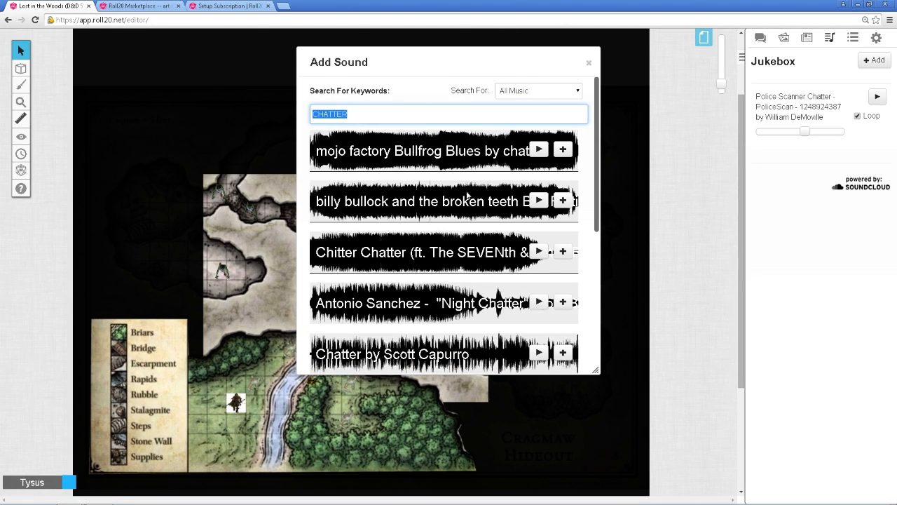
scroll(468, 196, "down", 5)
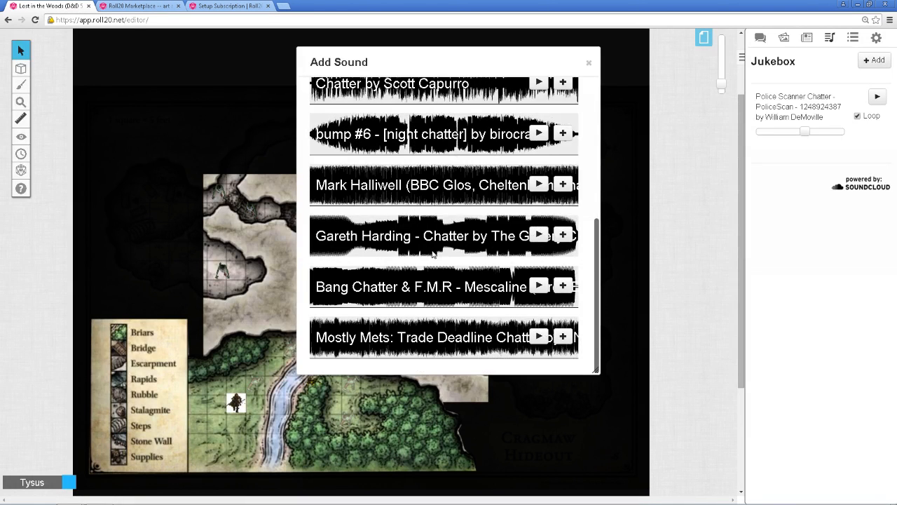
scroll(421, 238, "up", 6)
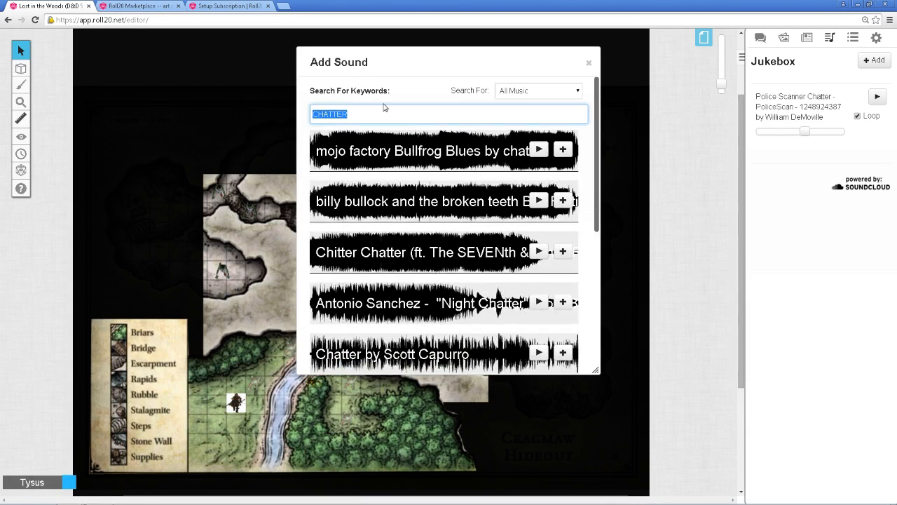
Clear the search keyword and browse the All Music tracks with no keyword
key("BackSpace")
key("Return")
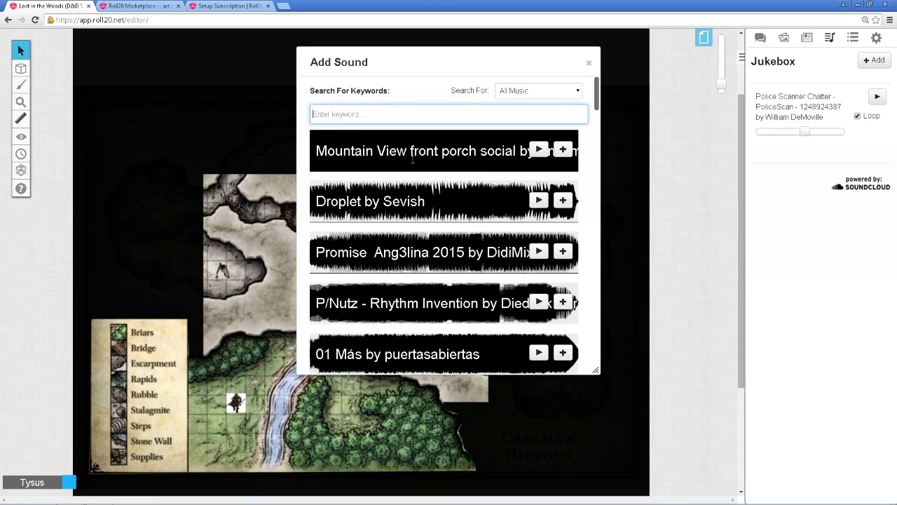
scroll(413, 164, "down", 2)
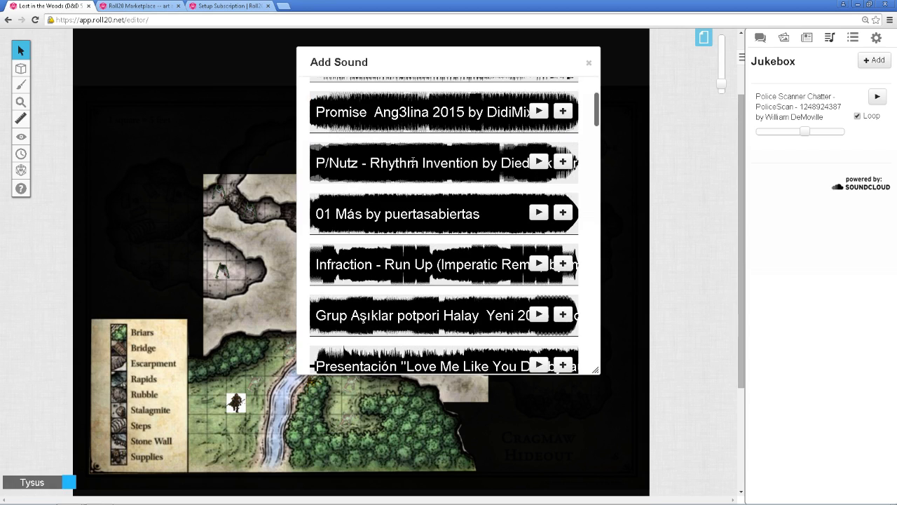
Add the Dynomite track by KN Underground from the All Music results to the Jukebox and close the sound search
scroll(414, 162, "down", 6)
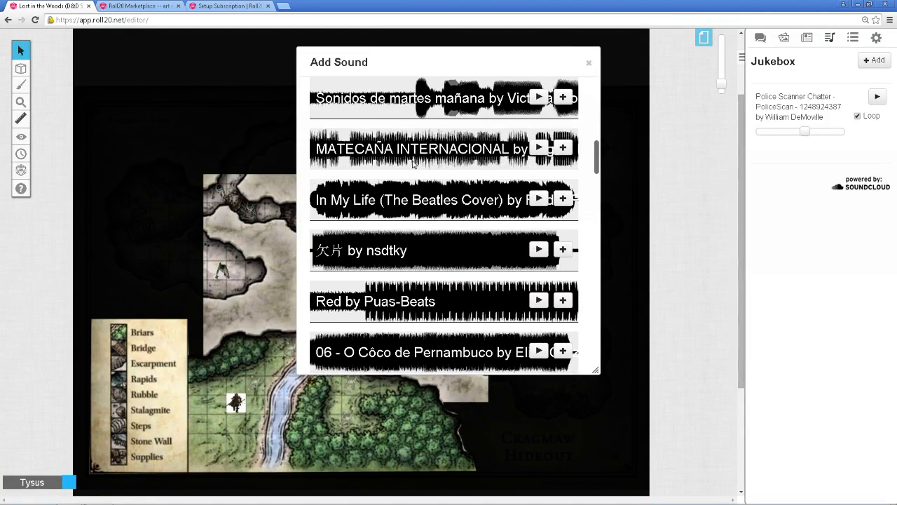
scroll(397, 172, "down", 3)
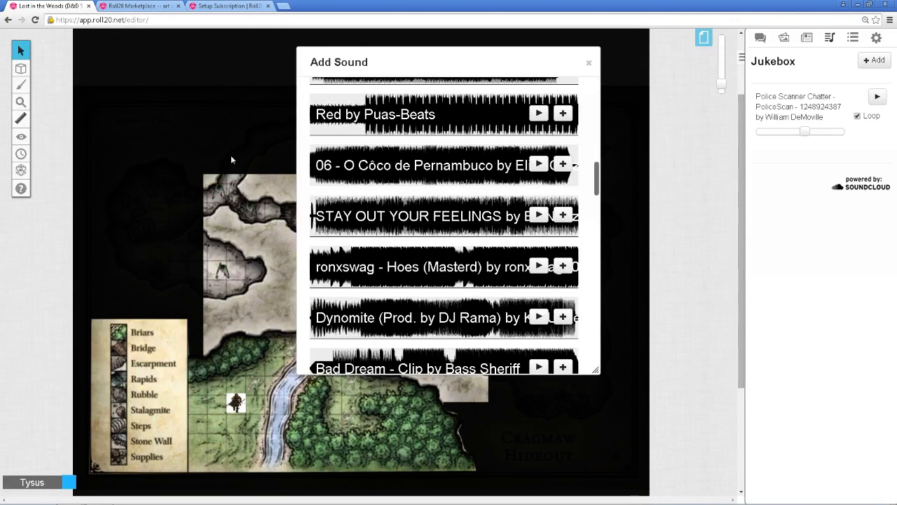
scroll(441, 266, "down", 2)
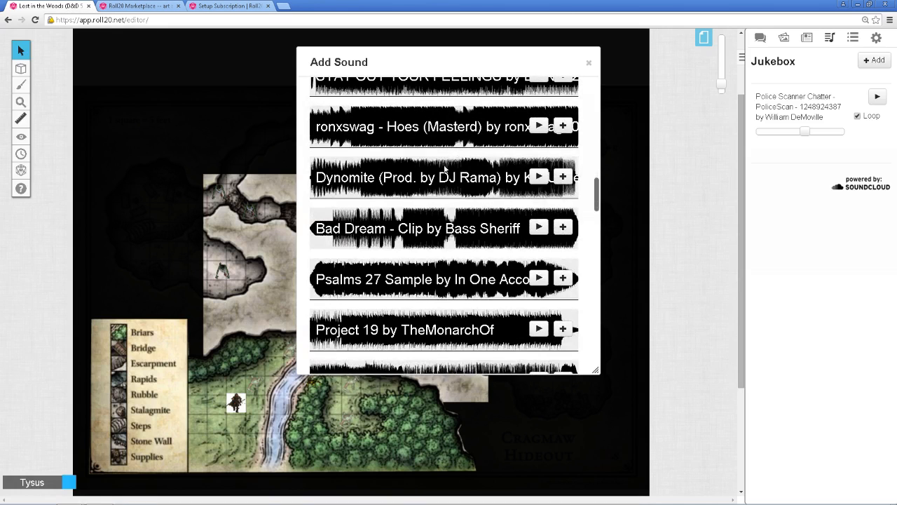
left_click(563, 177)
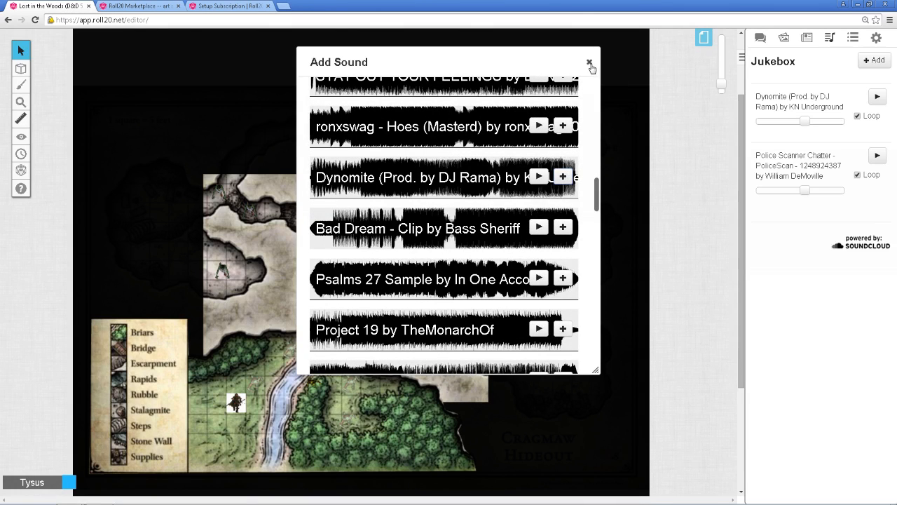
left_click(588, 62)
Lower the volume of both Jukebox tracks, play Dynomite, and readjust both volume levels while it plays
left_click_drag(804, 120, 792, 121)
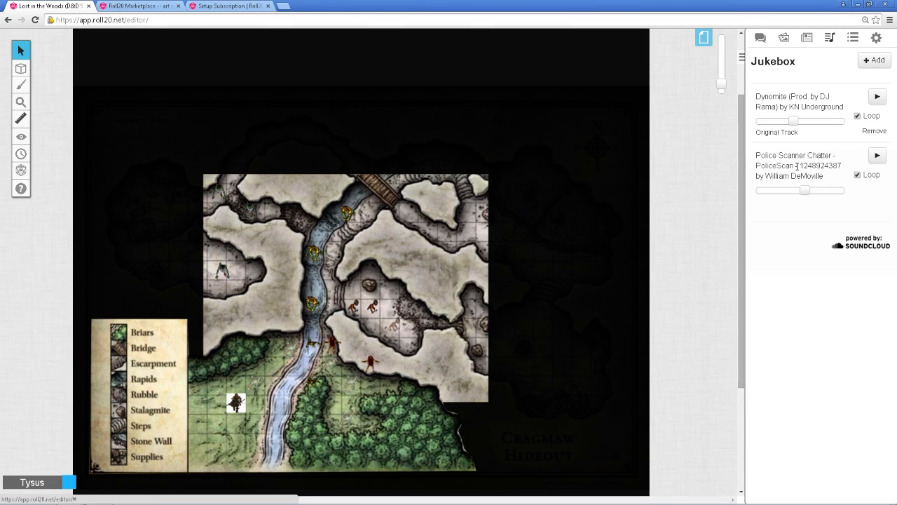
left_click_drag(804, 192, 794, 191)
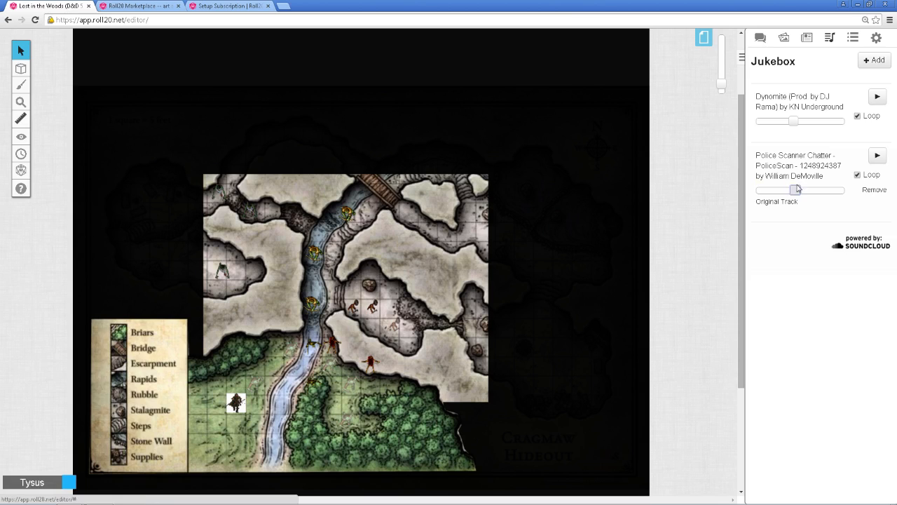
left_click(882, 98)
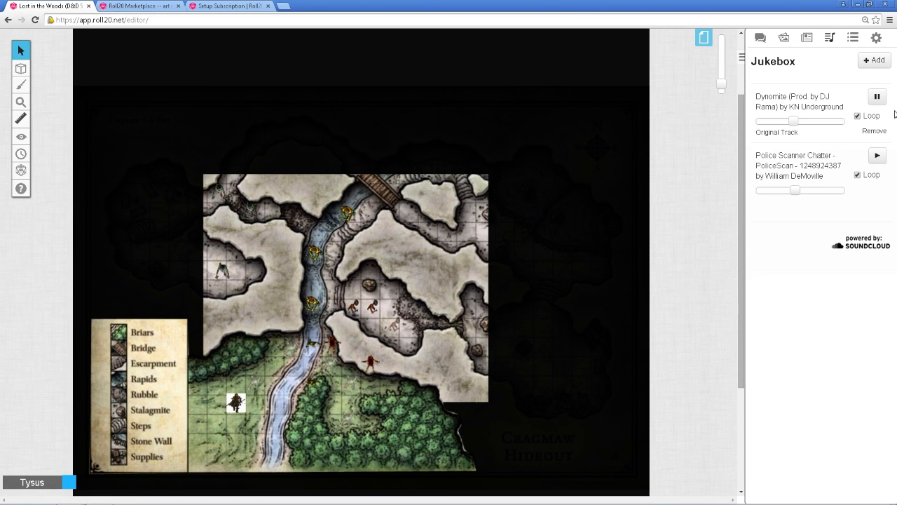
left_click_drag(797, 124, 804, 123)
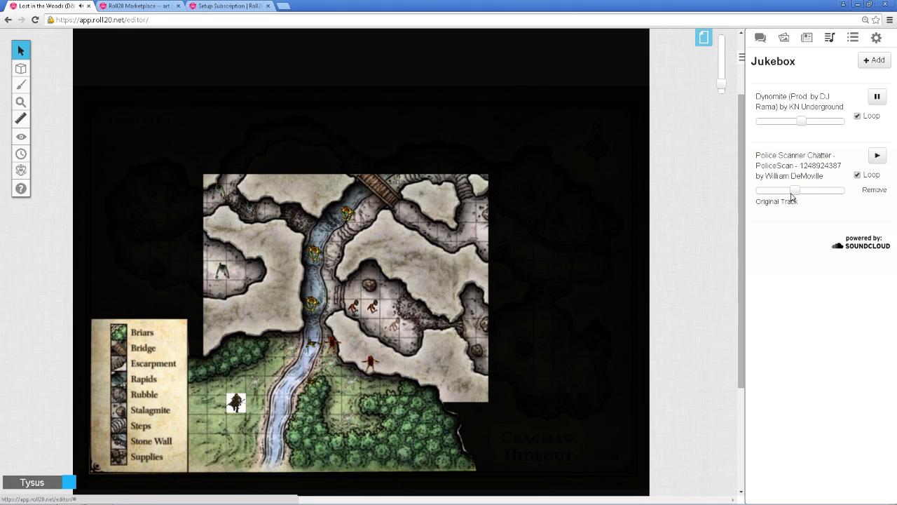
left_click_drag(793, 192, 789, 192)
left_click_drag(804, 123, 792, 122)
mouse_move(793, 192)
left_mouse_down()
mouse_move(812, 193)
mouse_move(795, 192)
left_mouse_up()
Play Police Scanner Chatter alongside Dynomite, rebalance their volumes with Dynomite quieter, and stop both tracks
left_click(877, 156)
left_click_drag(792, 122, 810, 125)
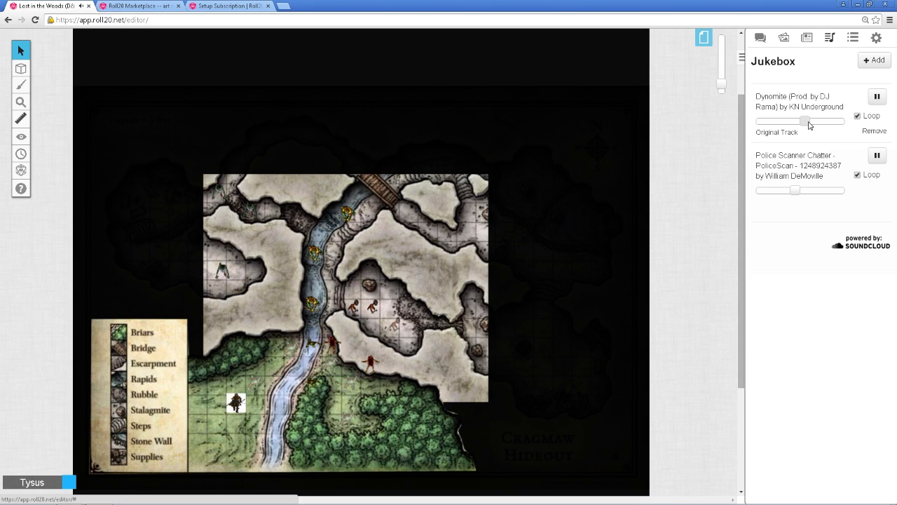
left_click_drag(809, 125, 789, 133)
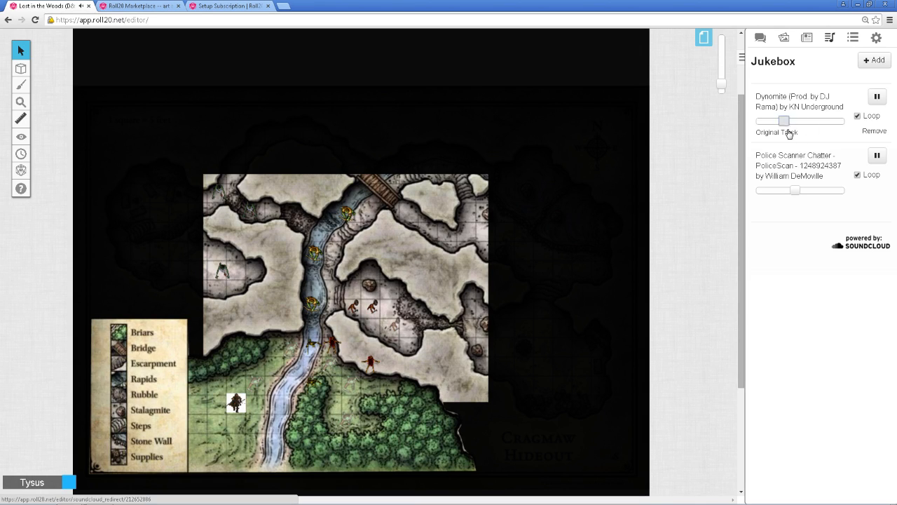
left_click(800, 195)
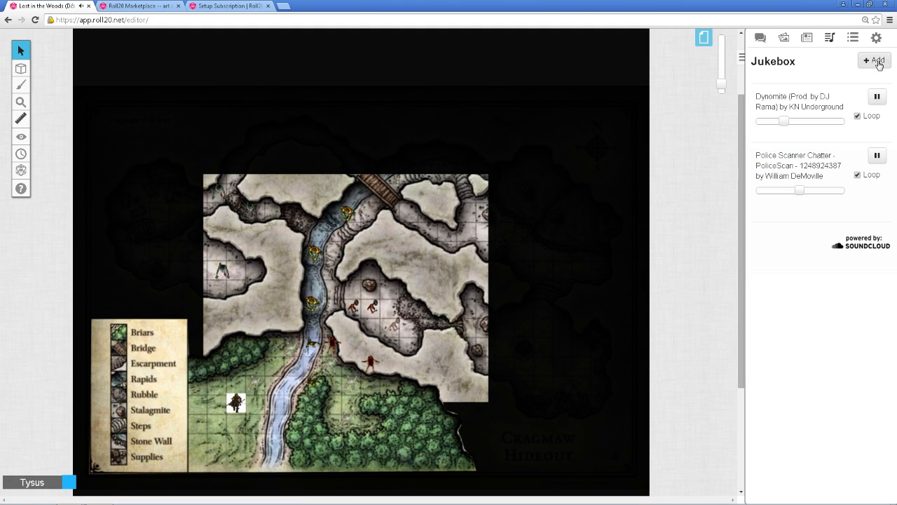
left_click(882, 101)
left_click(877, 158)
Create a new rollable table and name it loots
left_click(854, 39)
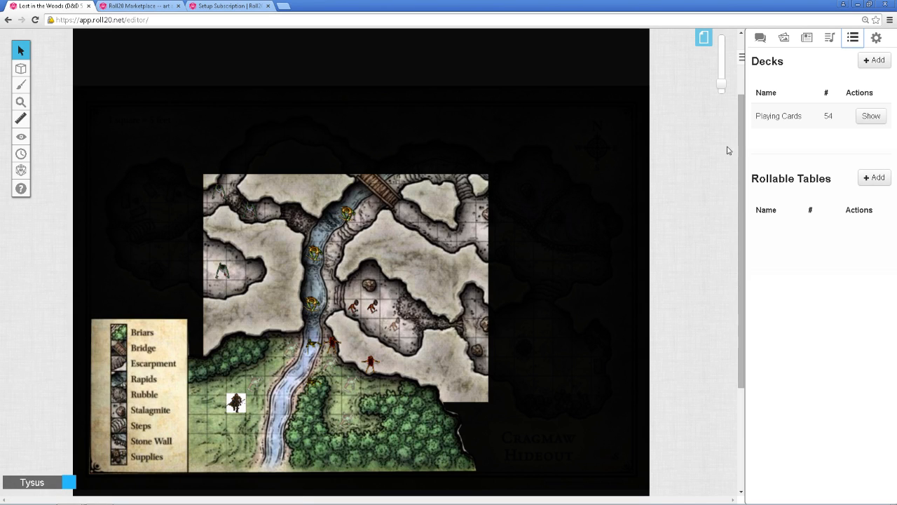
left_click(875, 177)
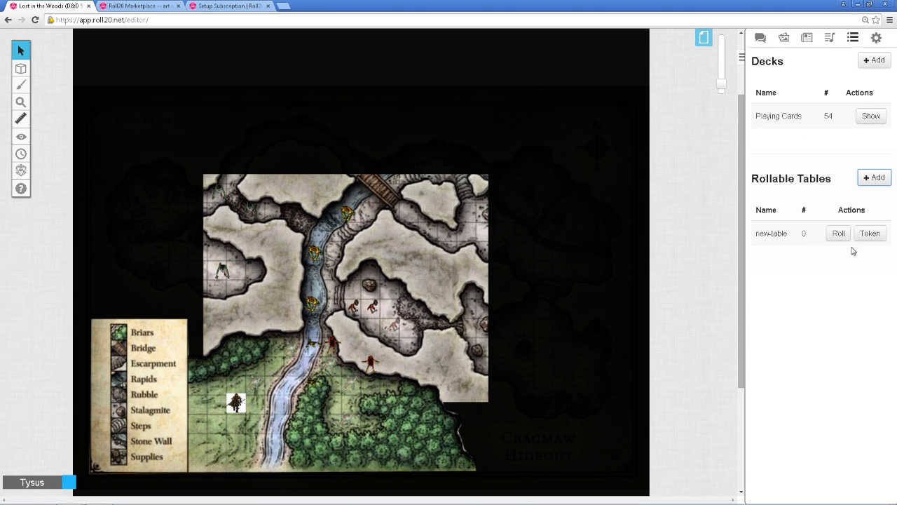
left_click(778, 235)
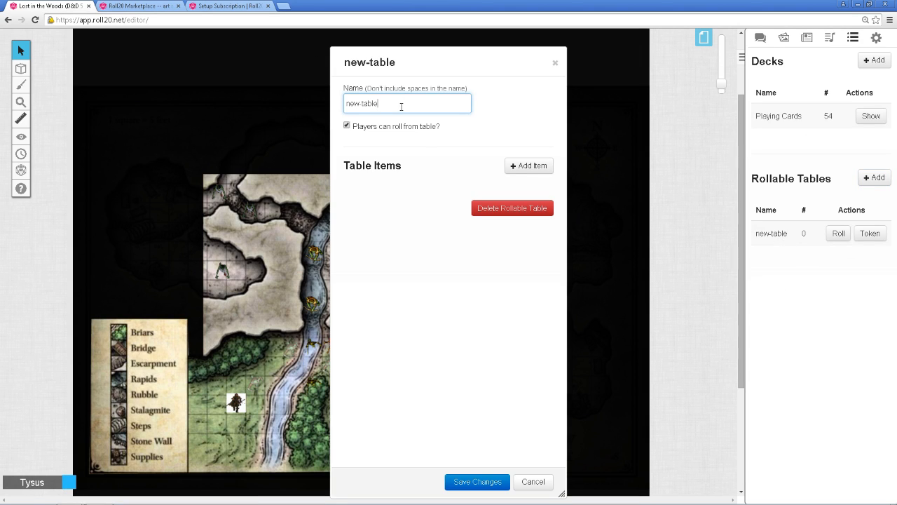
left_click_drag(401, 107, 314, 120)
type("loots")
left_click(394, 305)
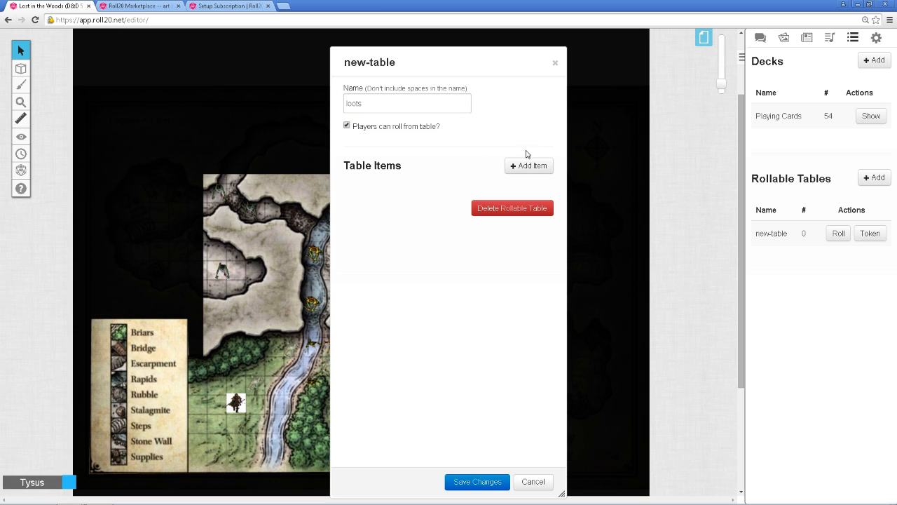
Add the items Banana and Fart Device to the loots table, keeping the default weight of 1
left_click(525, 166)
left_click_drag(409, 181, 377, 182)
type("Banana")
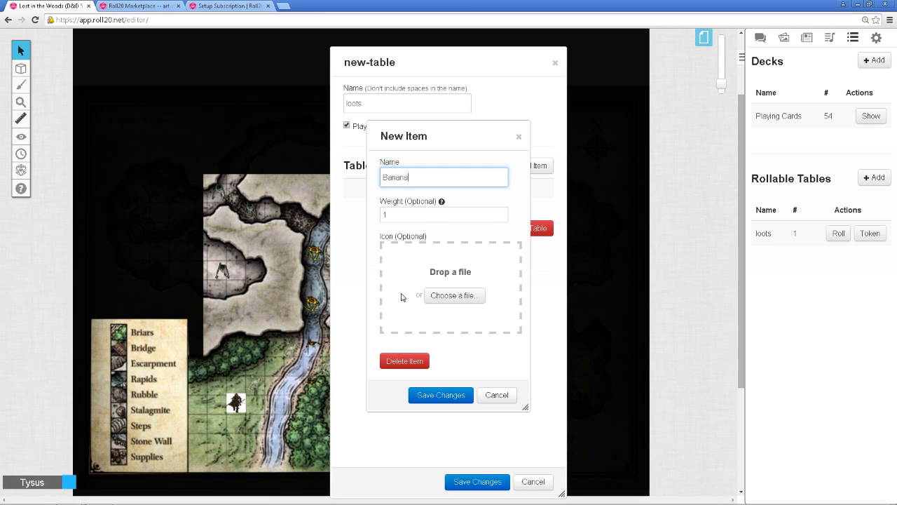
left_click(458, 396)
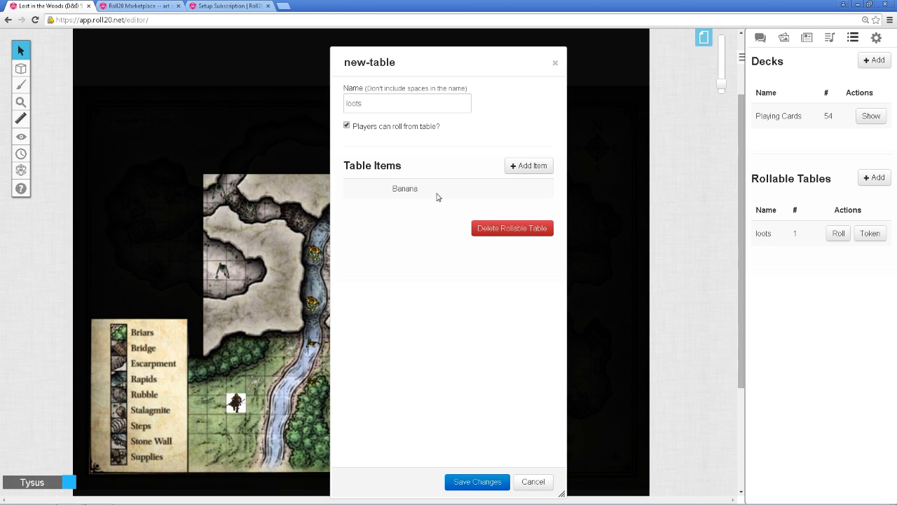
left_click(531, 167)
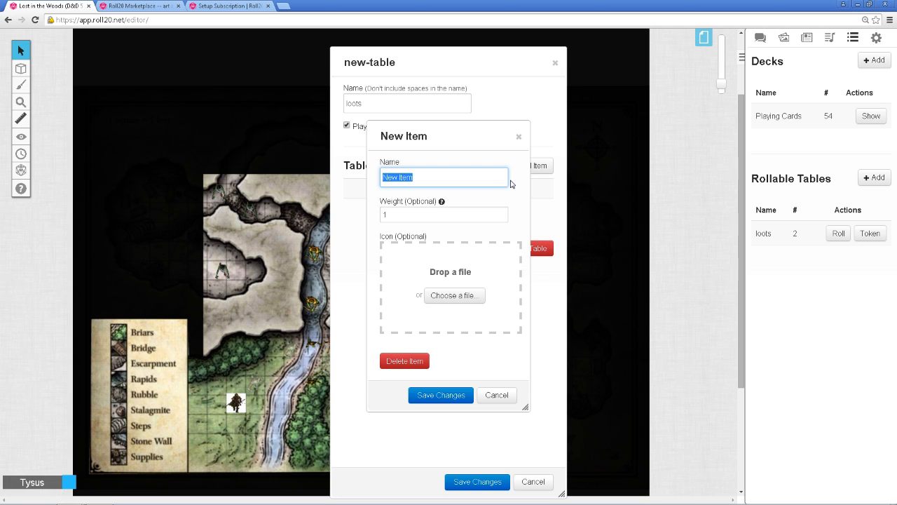
type("F")
left_click(447, 393)
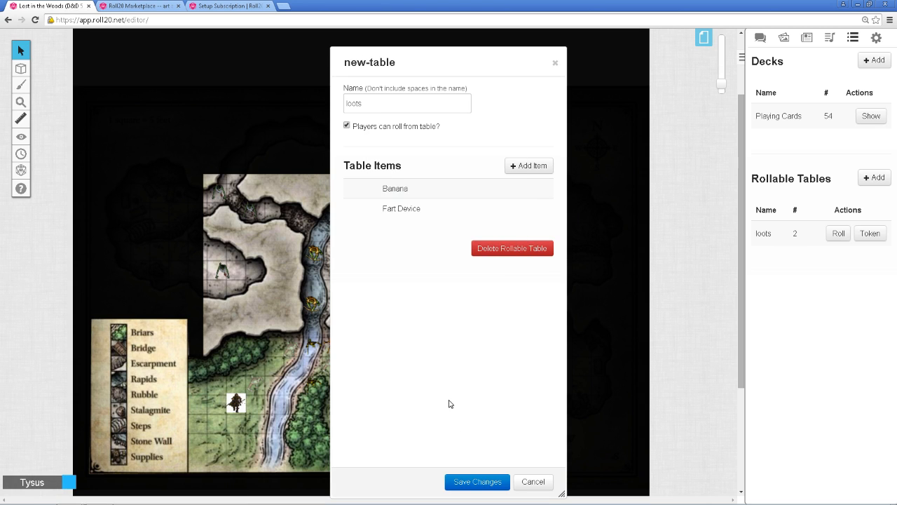
Add the items 500GP and sEX TOY to the loots table, keeping the default weight
left_click(529, 168)
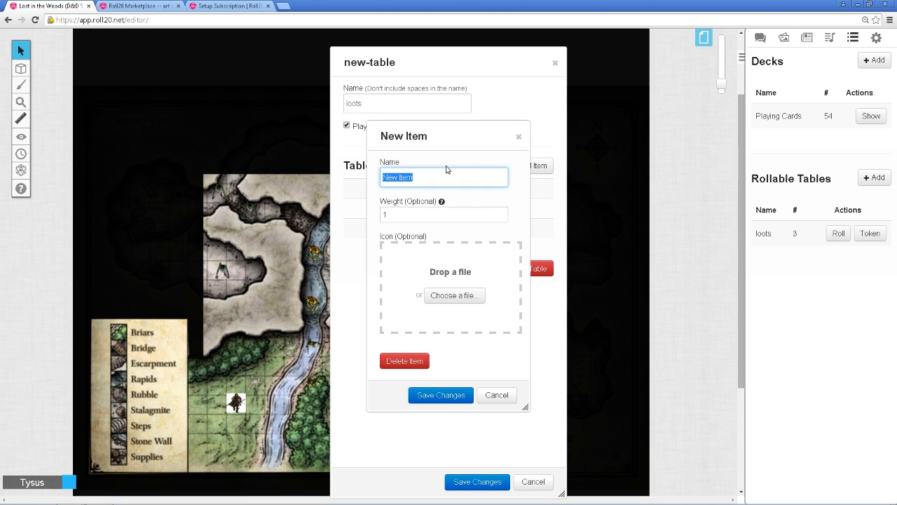
type("500GP")
left_click(441, 395)
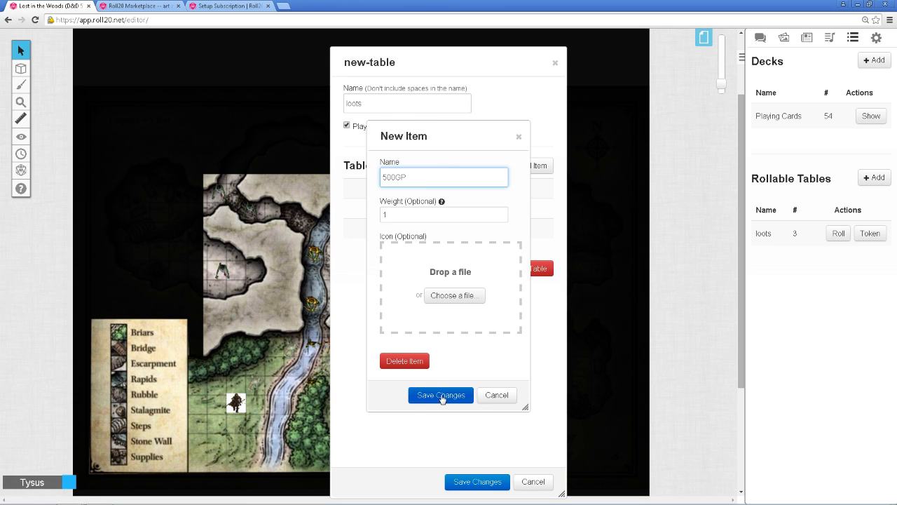
left_click(536, 166)
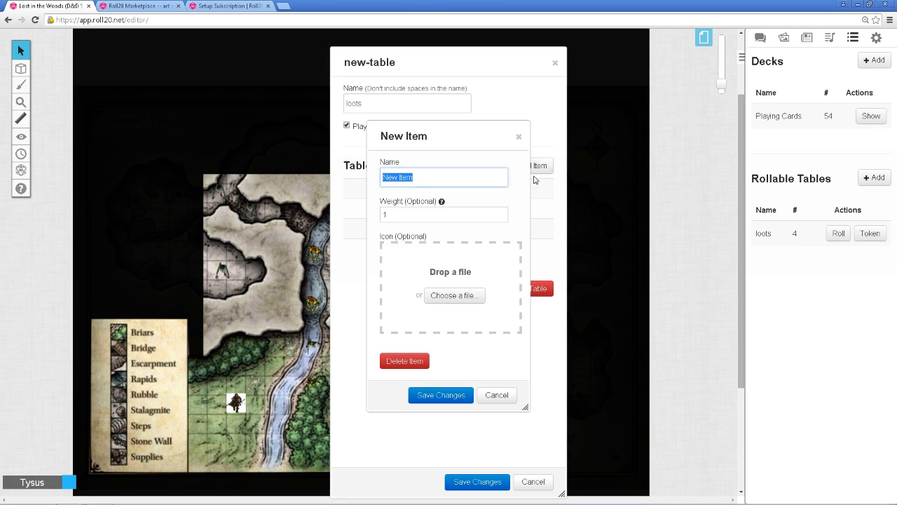
type("sEX TOY")
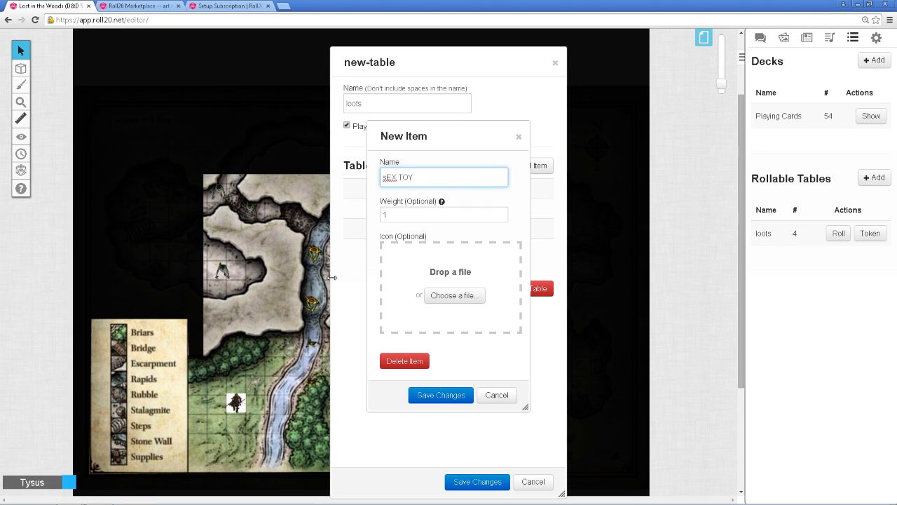
left_click(426, 395)
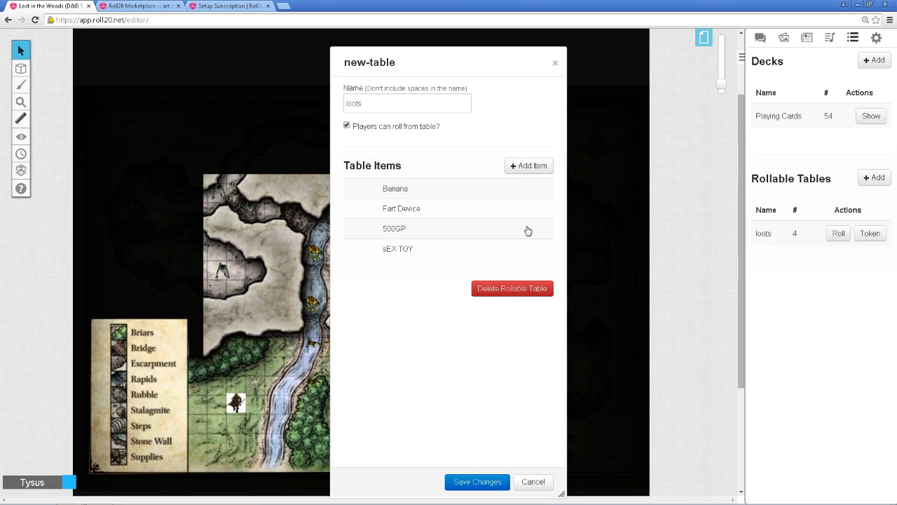
Add the item sword to the loots table and save the table
left_click(531, 165)
type("sword")
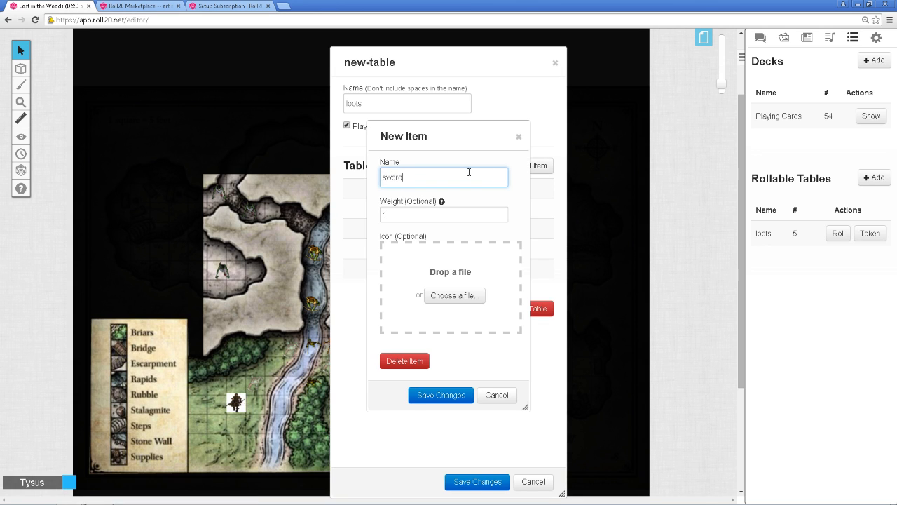
left_click(452, 395)
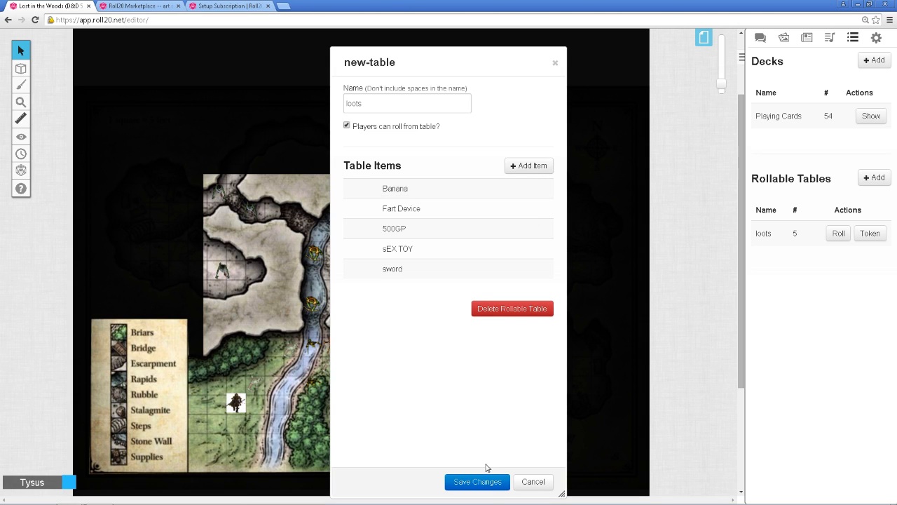
left_click(478, 483)
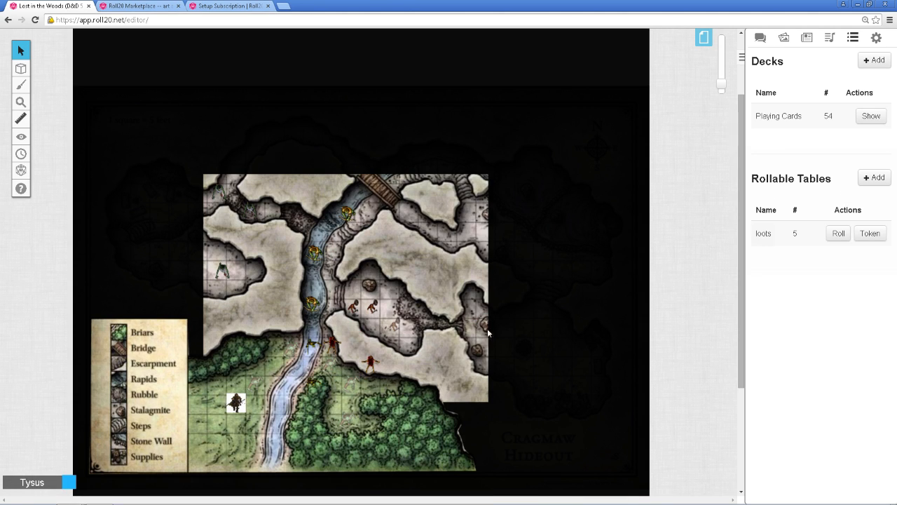
Roll on the loots table and read the rolled item at the end of the chat log
left_click(837, 240)
left_click(761, 38)
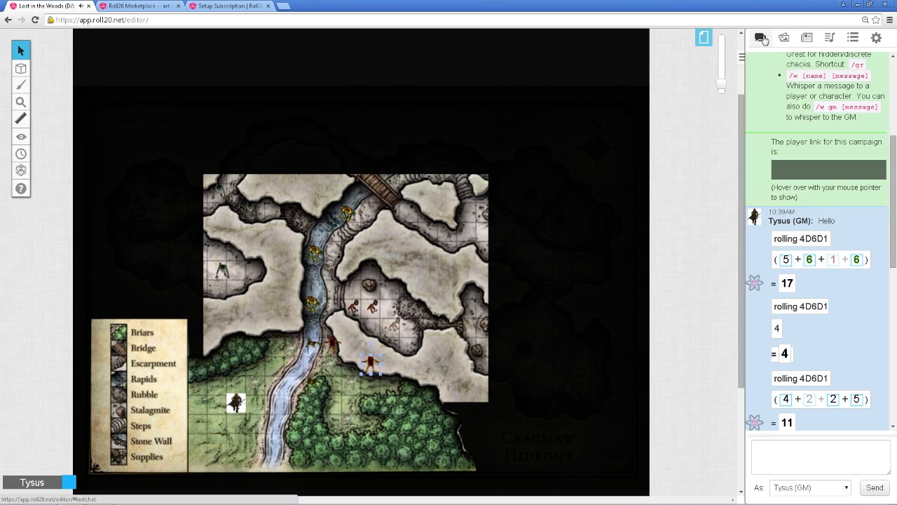
scroll(839, 297, "down", 5)
right_click(832, 322)
left_click(831, 321)
scroll(830, 357, "down", 3)
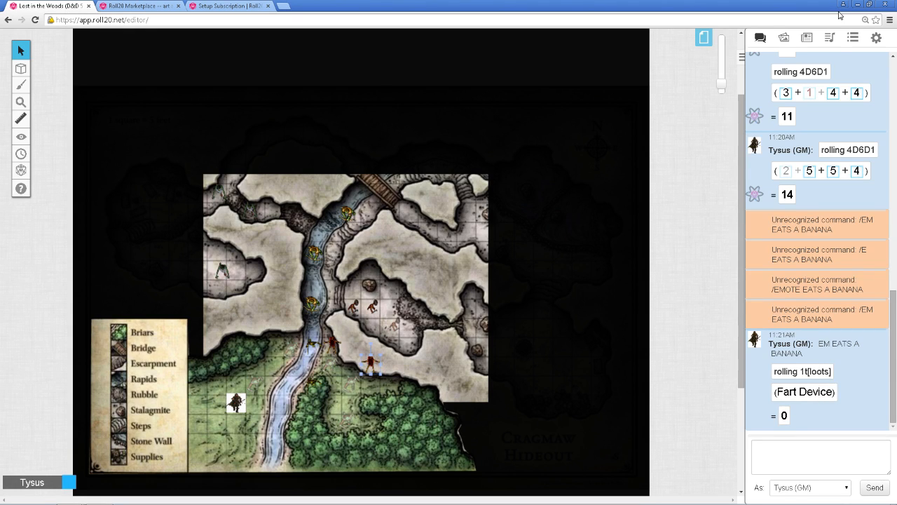
Return to the rollable tables, roll on loots a second time, and check the new result in chat
left_click(808, 41)
left_click(828, 40)
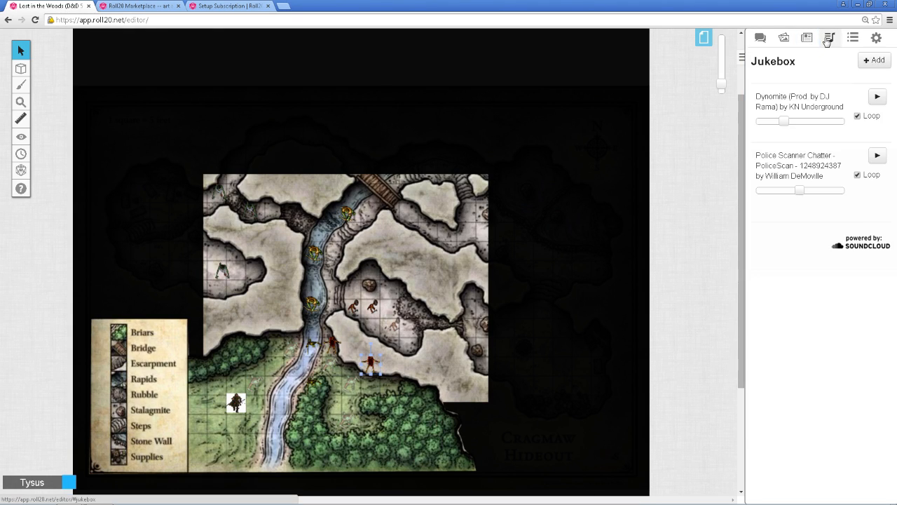
left_click(853, 38)
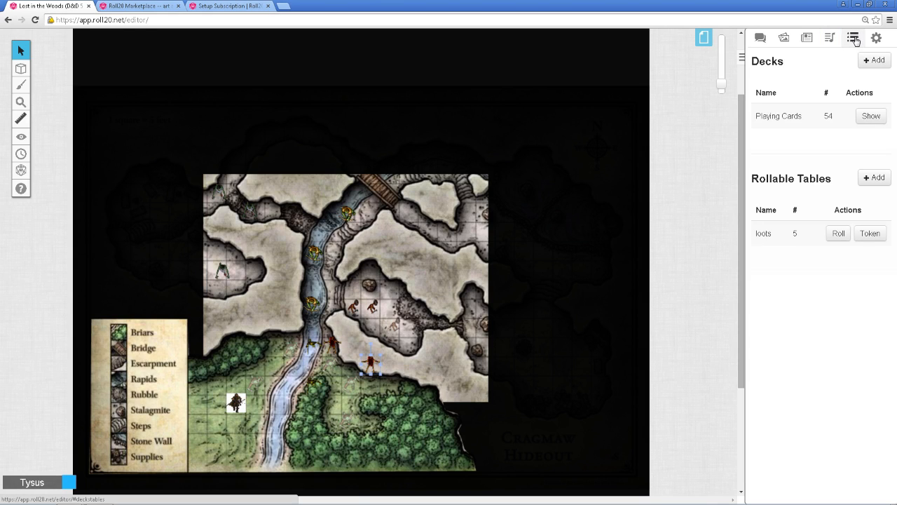
left_click(831, 239)
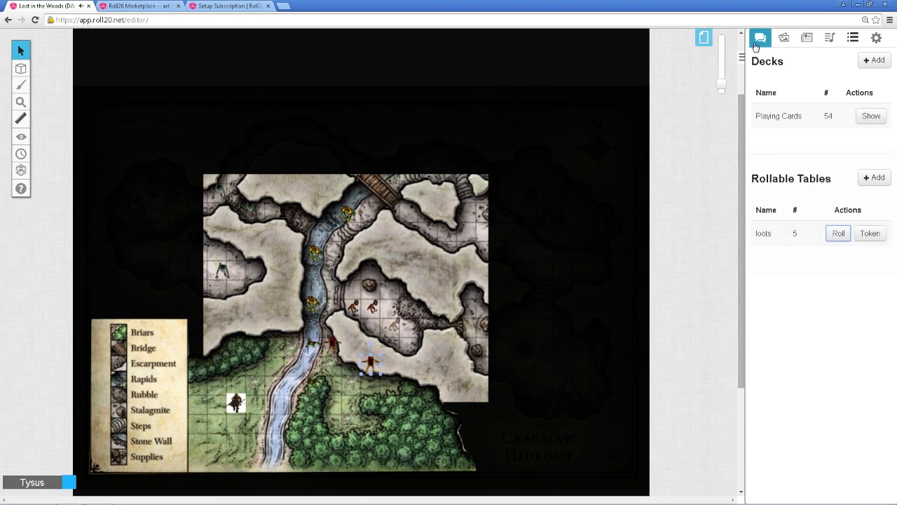
left_click(761, 46)
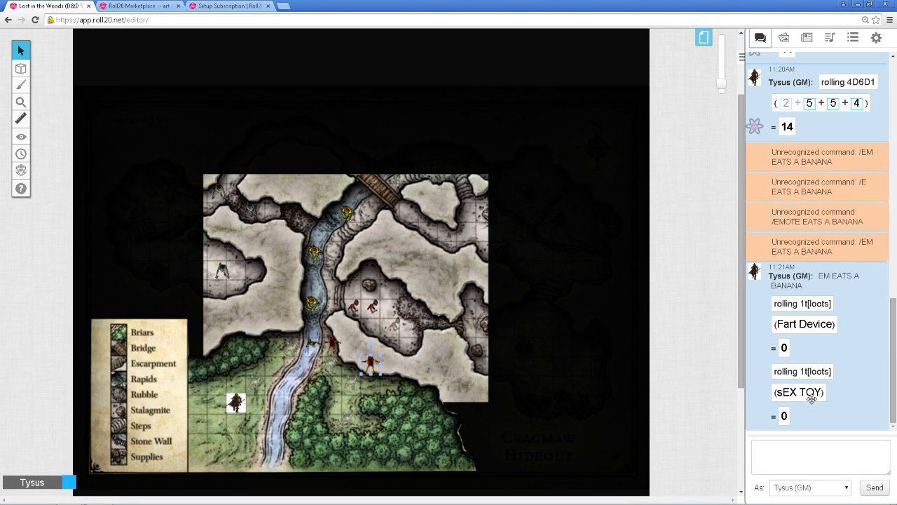
scroll(840, 385, "up", 1)
scroll(841, 385, "down", 1)
Try to move a loots roll result from chat onto the map, and place two 5 die results from the 4D6D1 roll on the cave area
left_click_drag(803, 392, 434, 327)
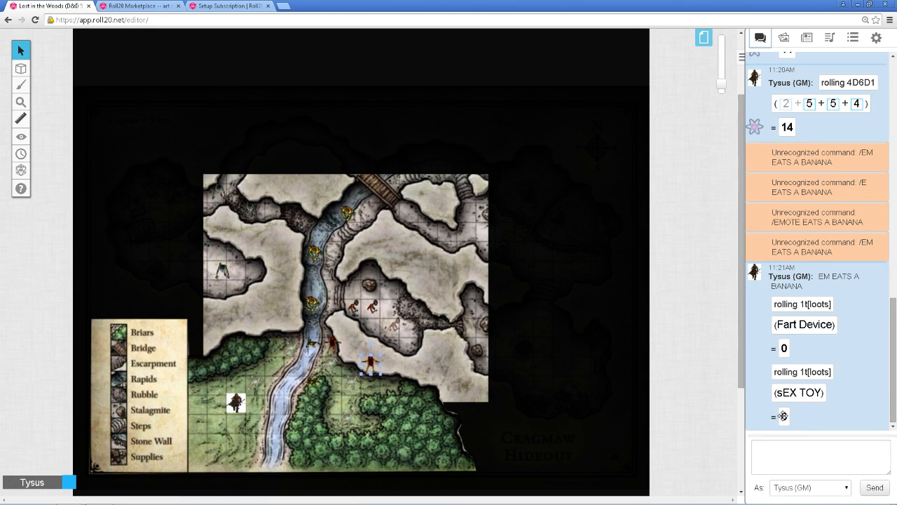
mouse_move(811, 329)
left_mouse_down()
mouse_move(811, 471)
mouse_move(803, 349)
mouse_move(806, 394)
mouse_move(791, 471)
mouse_move(806, 321)
left_mouse_up()
left_click_drag(809, 103, 440, 254)
left_click(441, 254)
left_click_drag(833, 103, 545, 300)
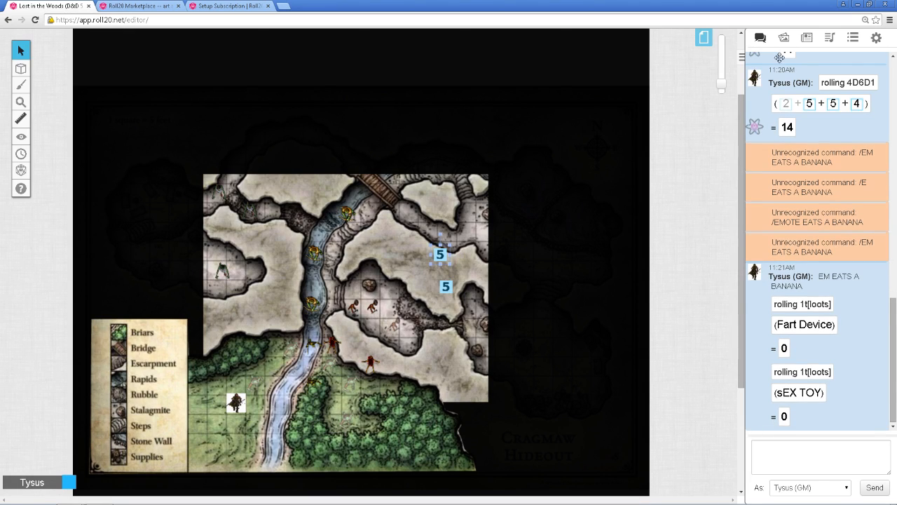
Try to place the 4D6D1 roll total on the map, and delete the two 5 die results from the cave area
left_click_drag(787, 127, 411, 251)
left_click(435, 244)
left_click(436, 246)
key("Delete")
left_click(436, 284)
key("Delete")
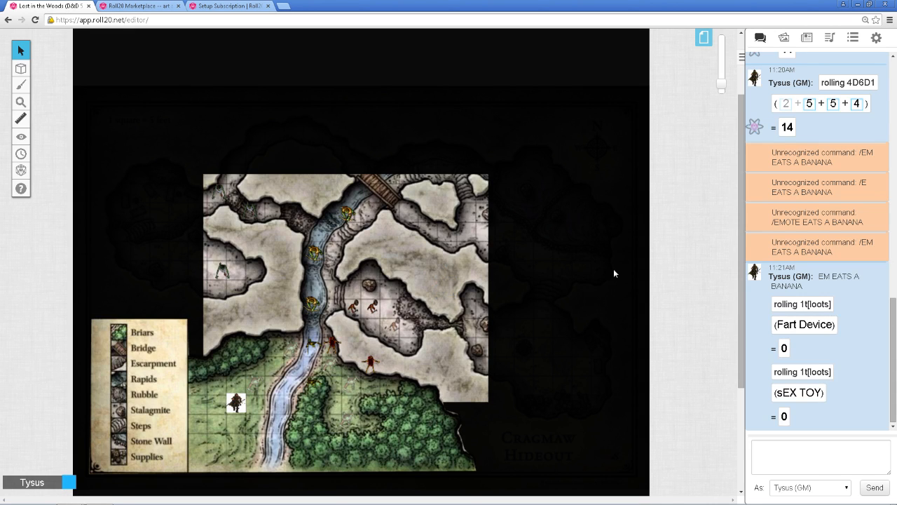
scroll(742, 287, "up", 2)
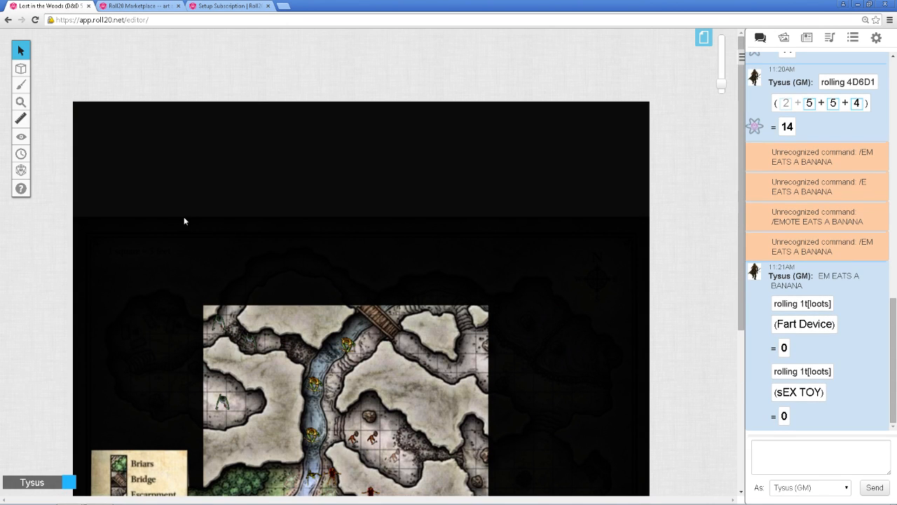
scroll(185, 218, "down", 6)
scroll(288, 321, "up", 6)
scroll(289, 317, "down", 6)
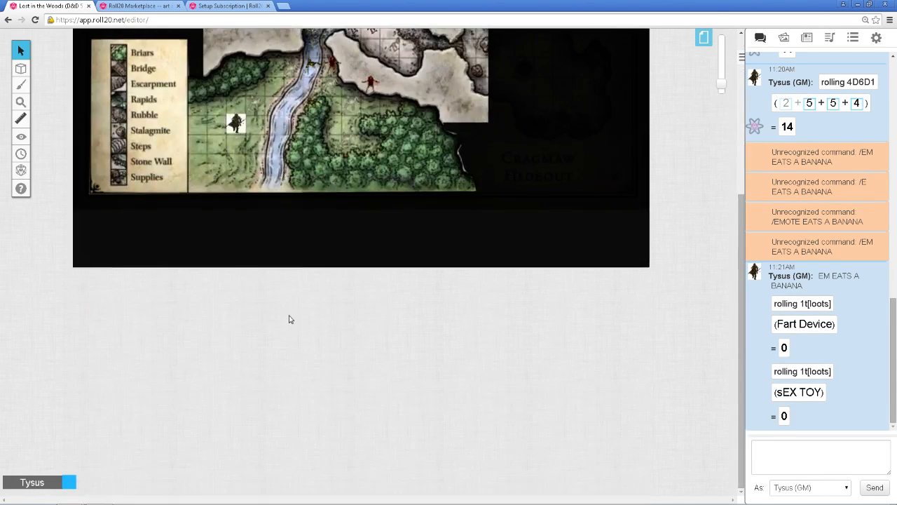
scroll(288, 319, "up", 5)
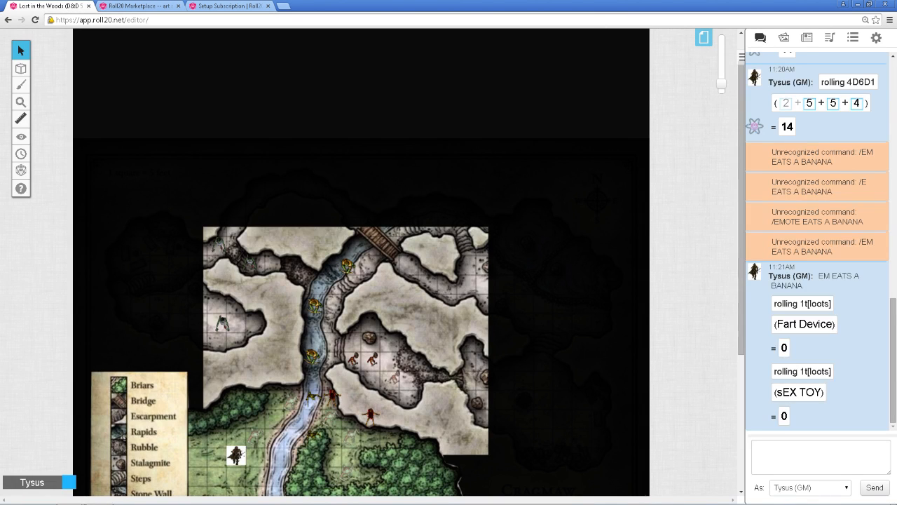
left_click(807, 38)
left_click(830, 38)
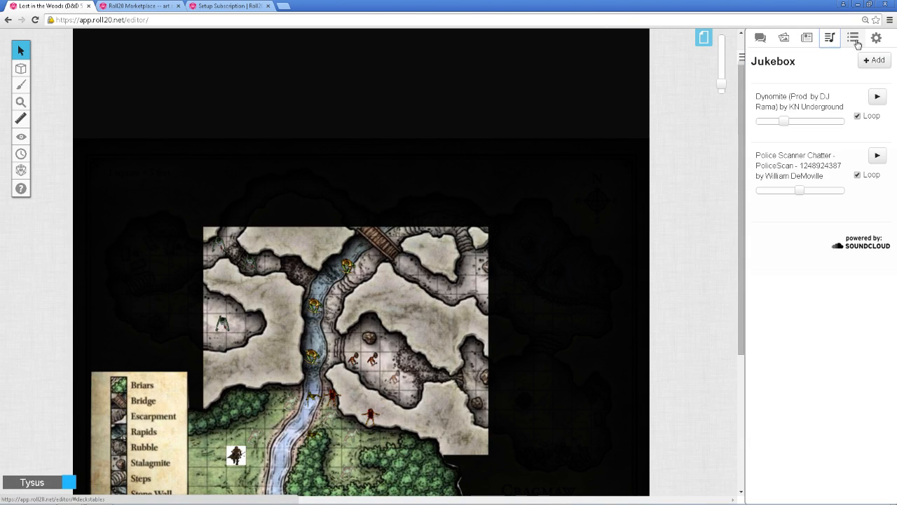
left_click(854, 39)
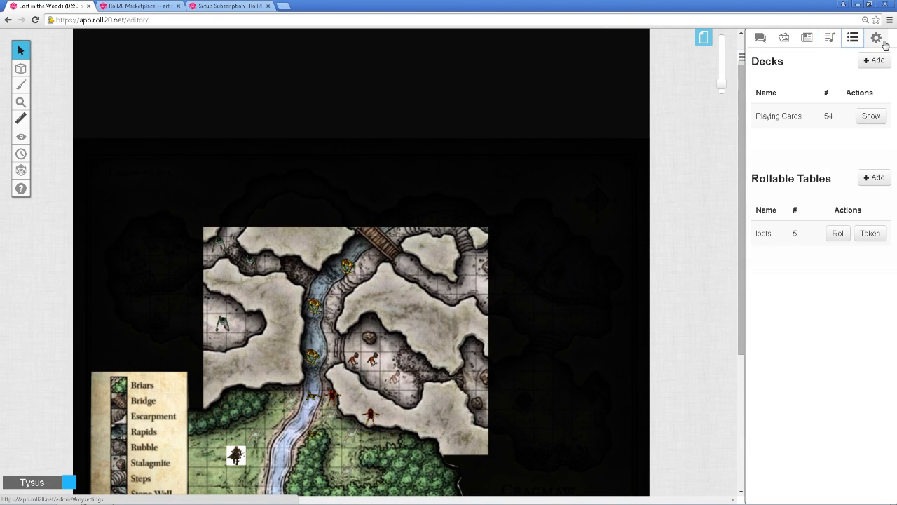
left_click(880, 40)
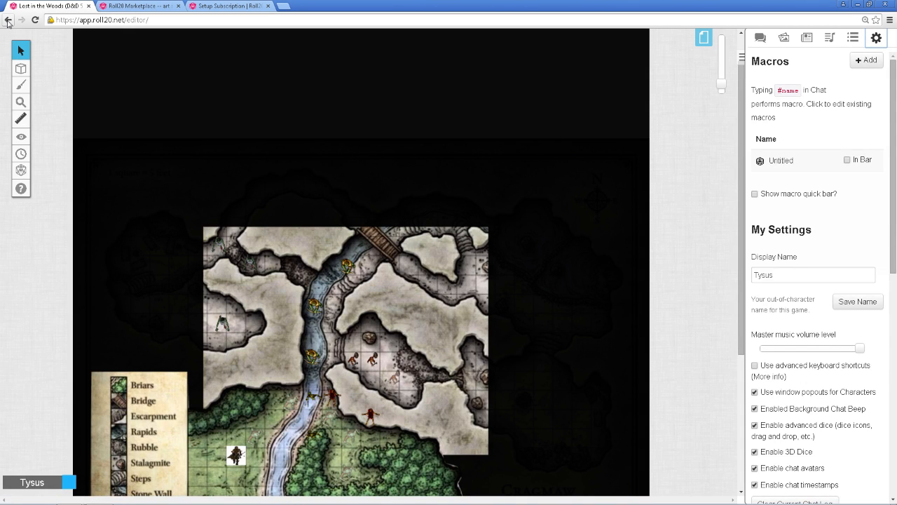
Leave the map editor for the Lost in the Woods (D&D 5E) campaign details page and reload it
left_click(8, 21)
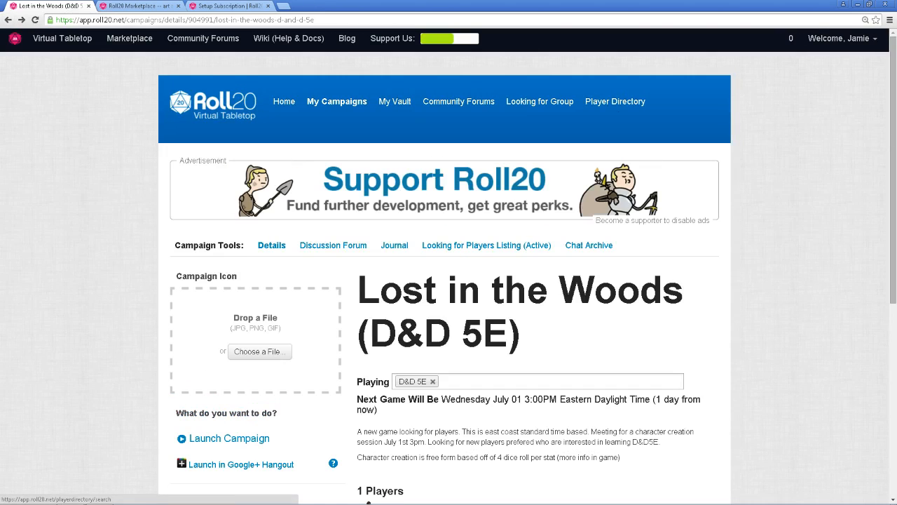
scroll(735, 195, "down", 3)
scroll(736, 195, "up", 2)
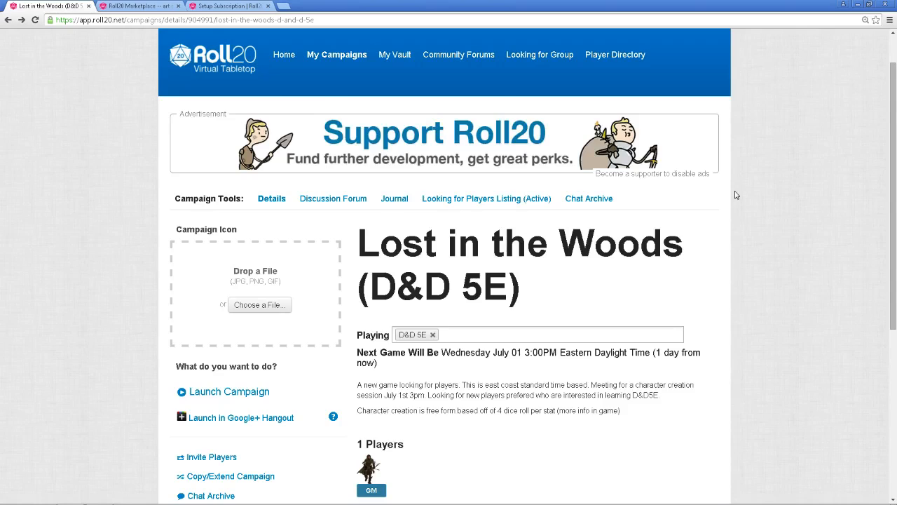
scroll(736, 194, "down", 1)
left_click(35, 20)
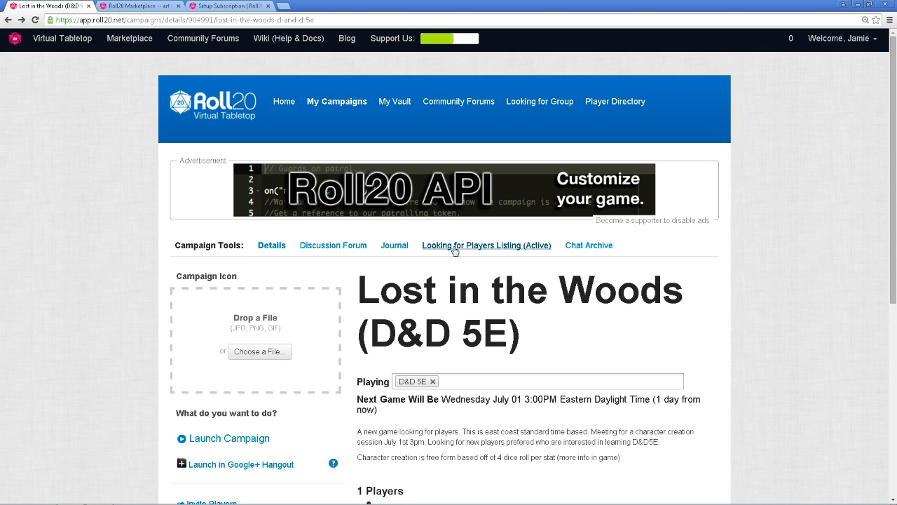
Open the campaign's Looking for Players listing and review its game type, frequency, audio/visual and language settings
left_click(454, 246)
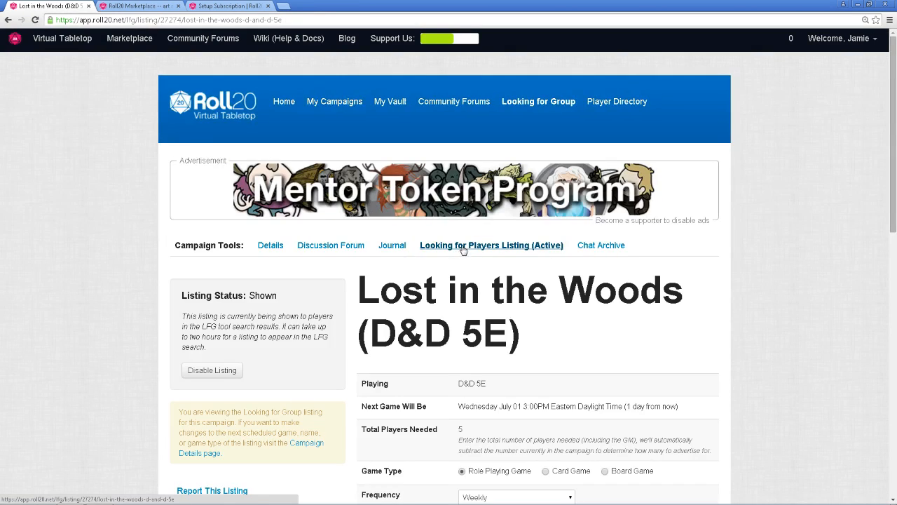
scroll(462, 250, "down", 1)
scroll(463, 250, "down", 2)
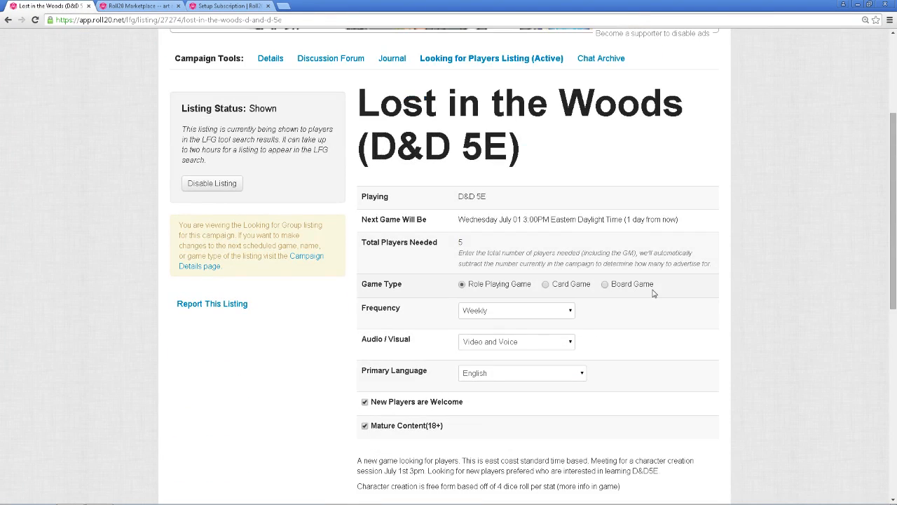
scroll(631, 291, "down", 3)
scroll(653, 291, "up", 3)
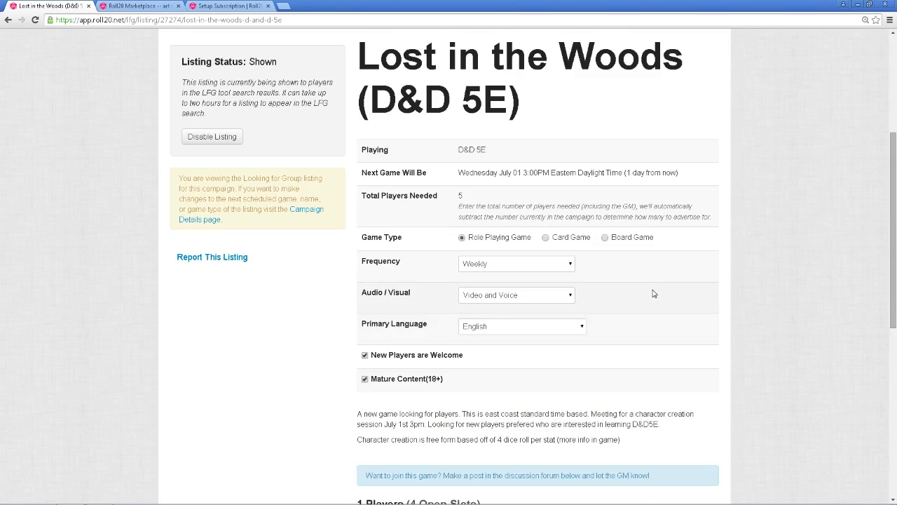
scroll(653, 293, "up", 3)
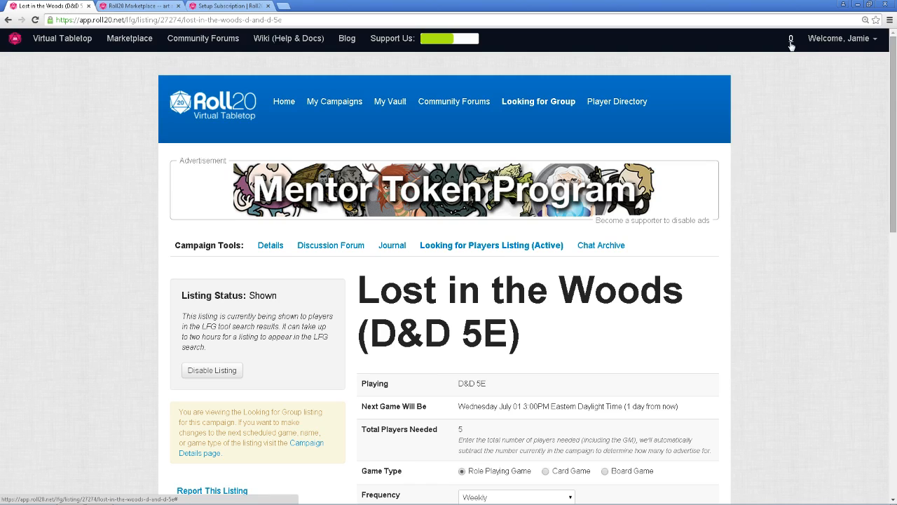
Examine the rest of the player listing, including its description, open slots, listing discussion and new topic form
scroll(779, 196, "down", 3)
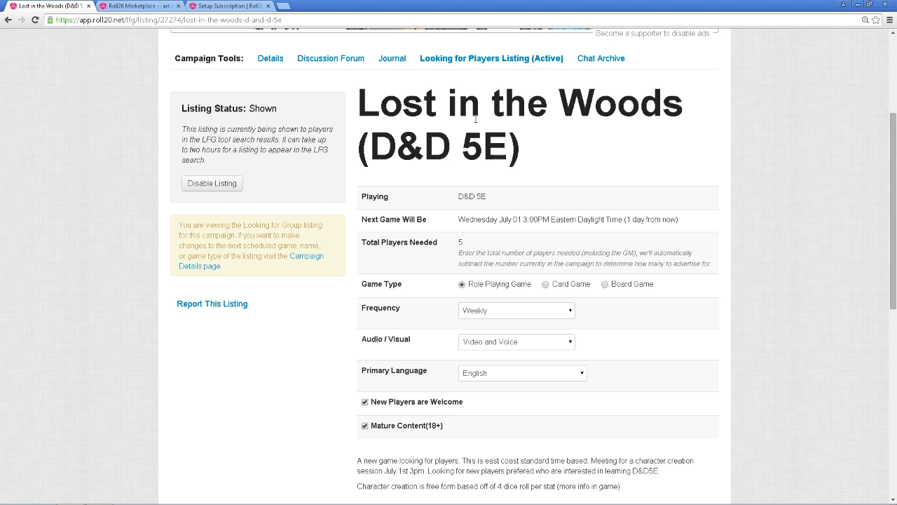
scroll(569, 187, "up", 3)
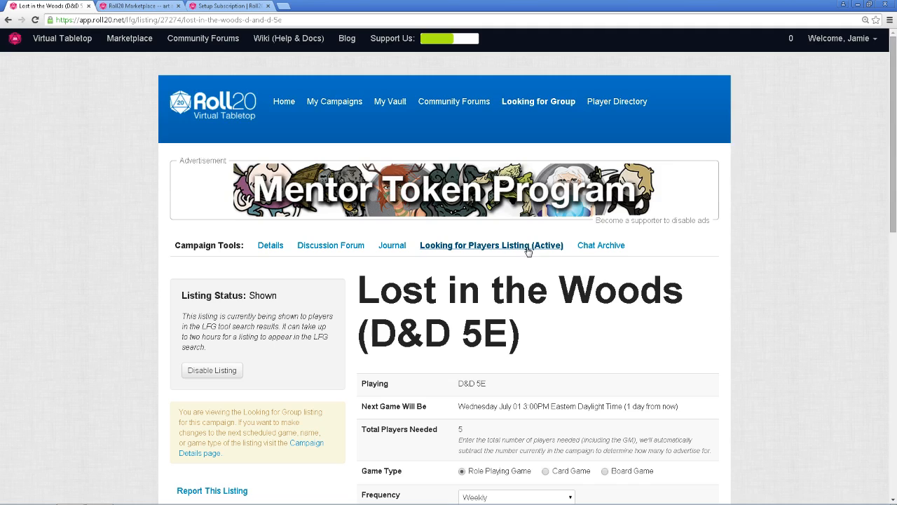
scroll(564, 267, "down", 7)
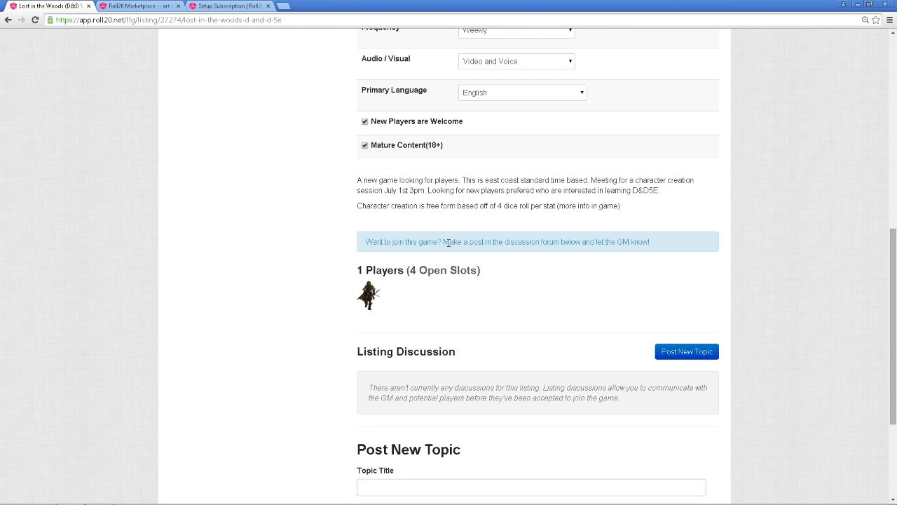
scroll(436, 236, "down", 1)
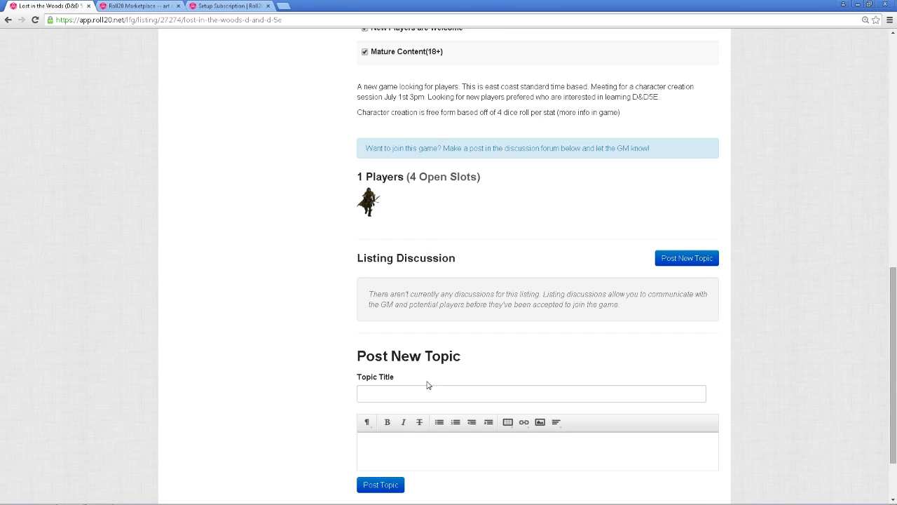
scroll(597, 429, "down", 1)
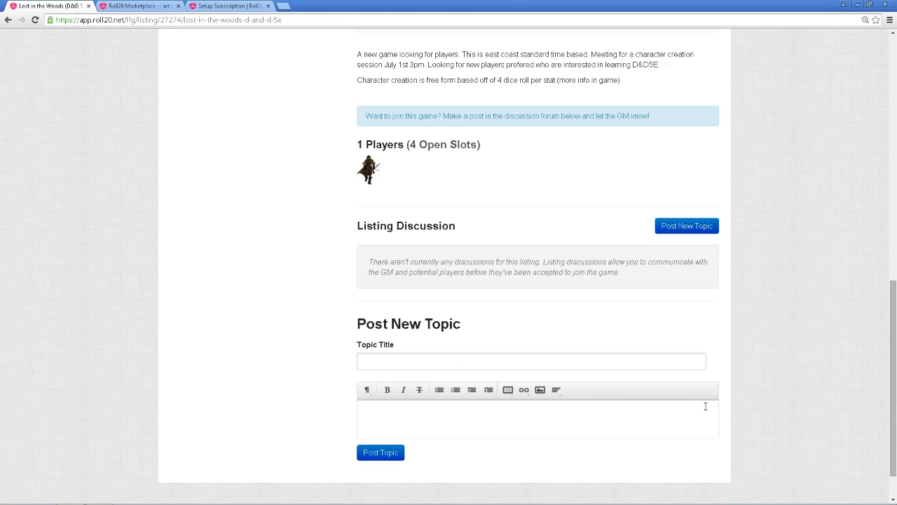
scroll(688, 392, "up", 1)
scroll(688, 391, "up", 3)
scroll(695, 405, "up", 3)
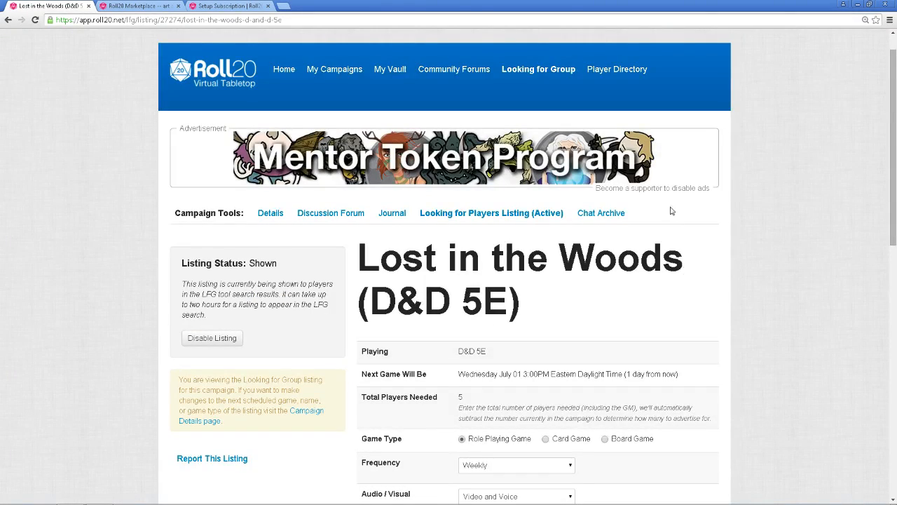
Return to the Lost in the Woods campaign details and review the next game time, description, players and campaign discussion
left_click(271, 215)
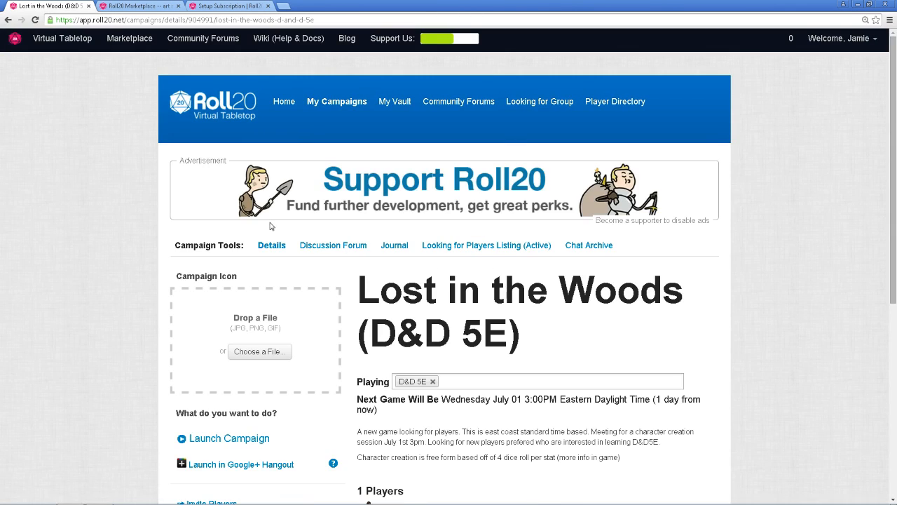
scroll(341, 234, "down", 4)
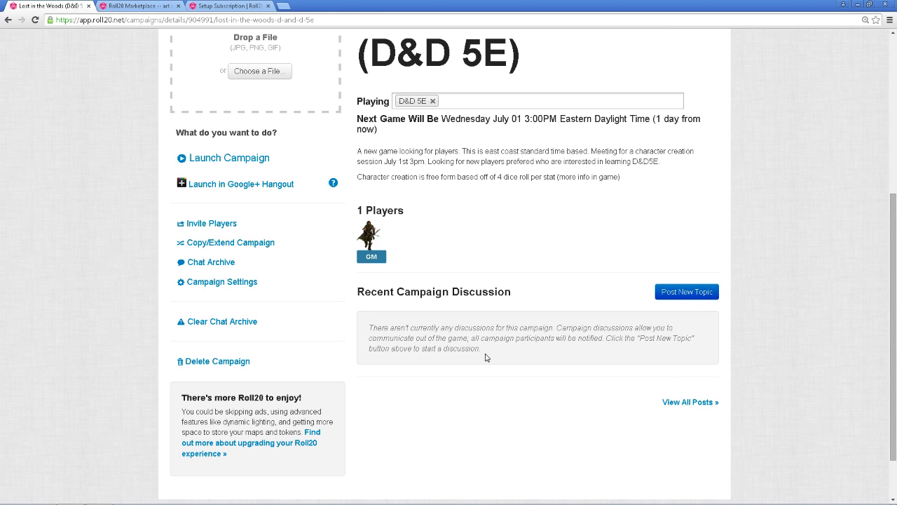
scroll(485, 358, "up", 4)
scroll(484, 342, "down", 3)
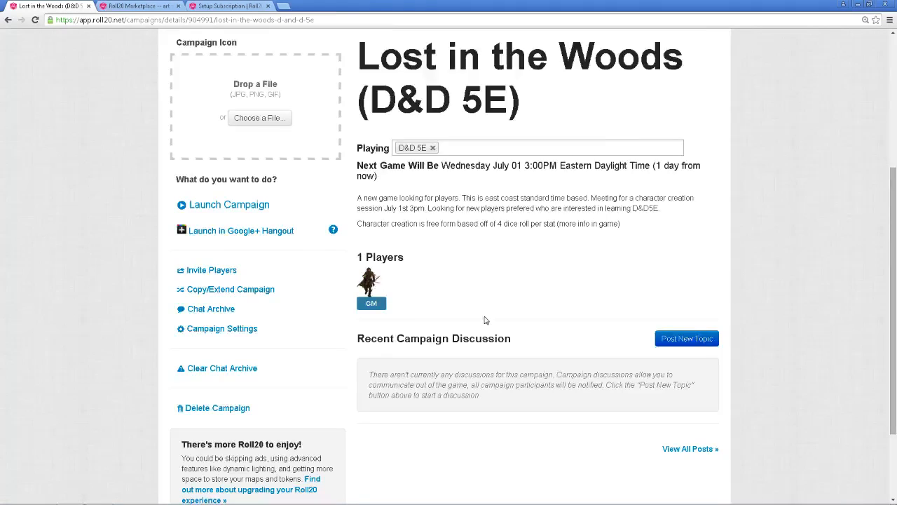
scroll(483, 321, "up", 3)
scroll(485, 317, "down", 2)
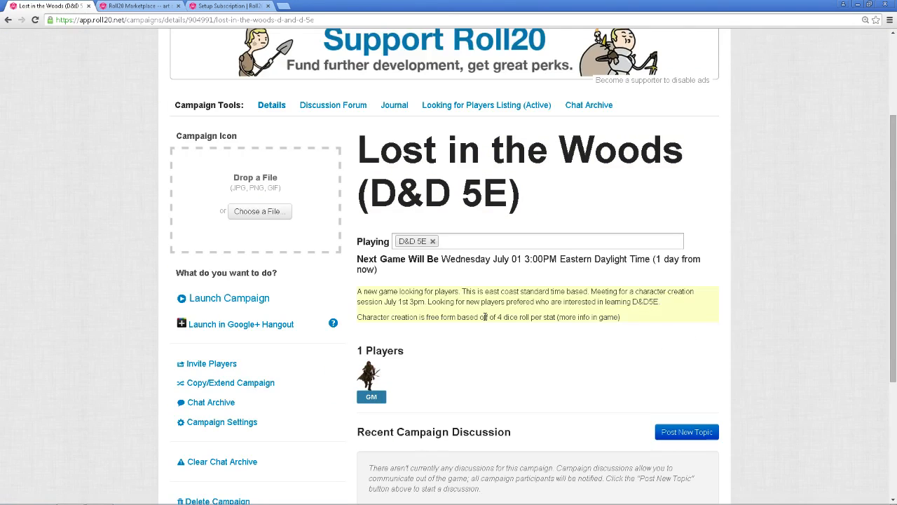
scroll(485, 316, "down", 1)
scroll(485, 320, "up", 1)
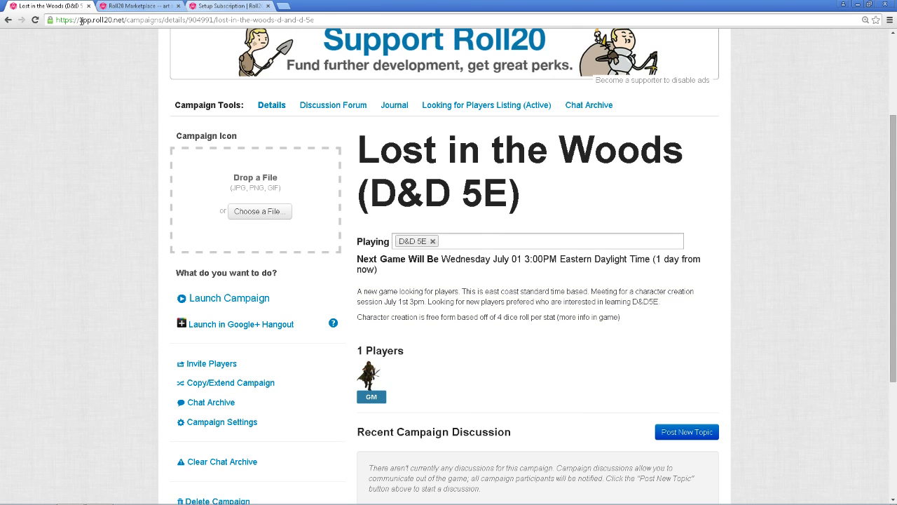
Go back to the Roll20 home page and open the Lost Mine of Phandelver campaign from the recent campaigns
left_click(8, 20)
left_click(8, 19)
left_click(8, 20)
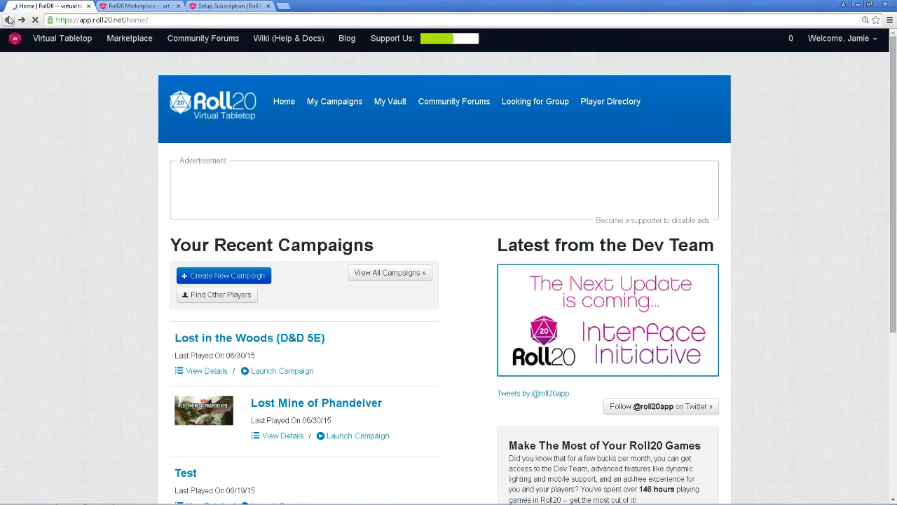
scroll(457, 355, "down", 1)
scroll(457, 355, "down", 2)
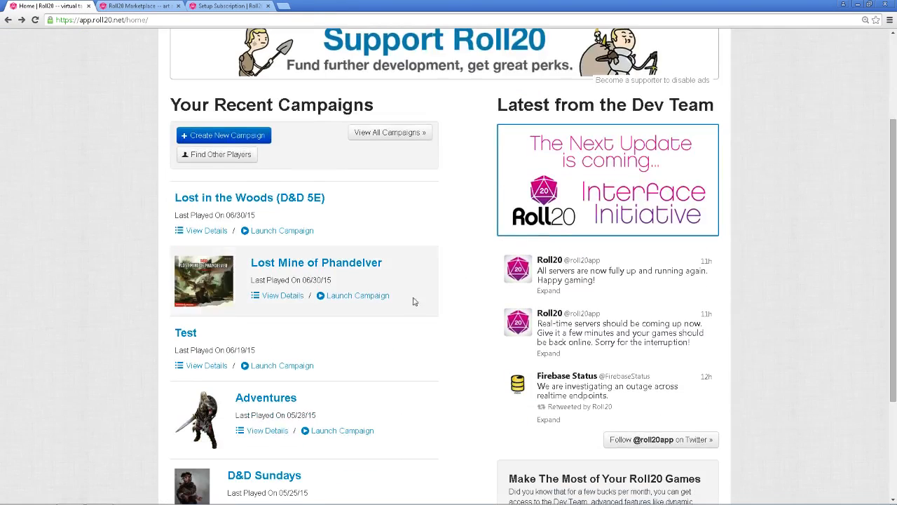
left_click(355, 260)
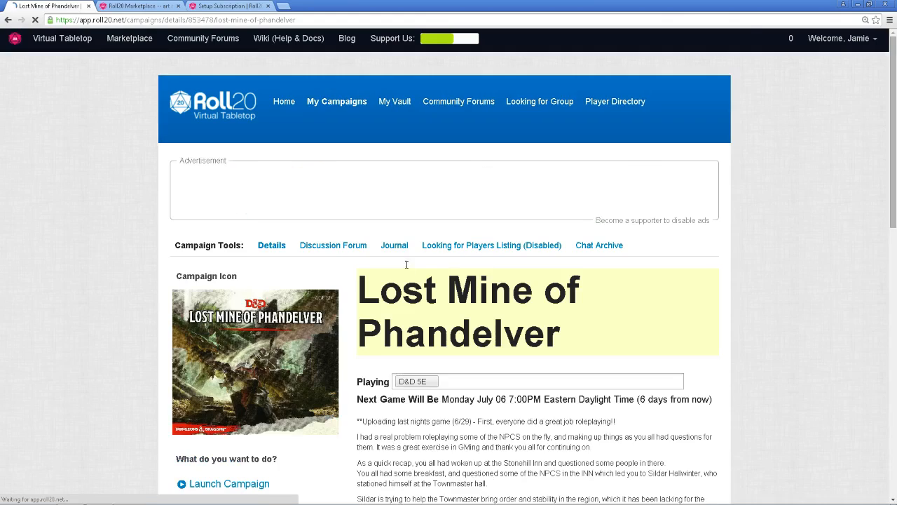
Review the Lost Mine of Phandelver details page, covering the game recap, player roster, discussion topics and campaign options
scroll(416, 266, "down", 5)
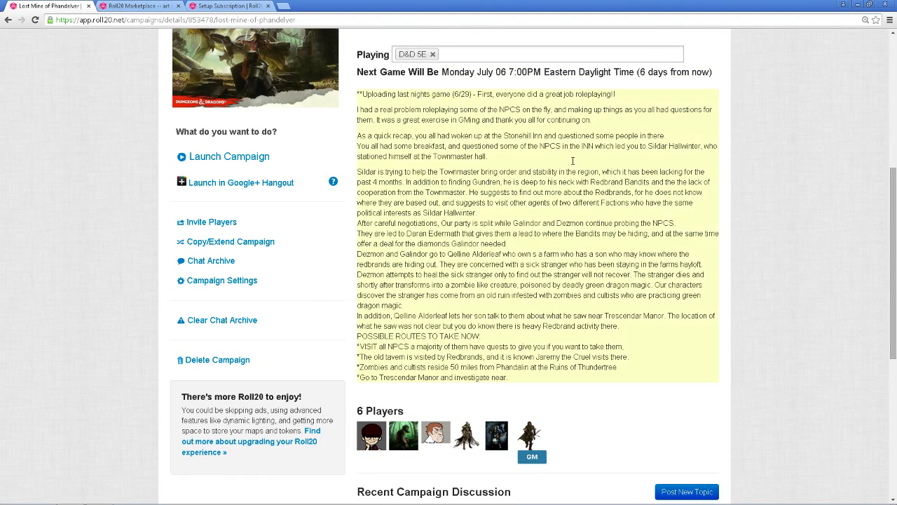
scroll(630, 322, "down", 4)
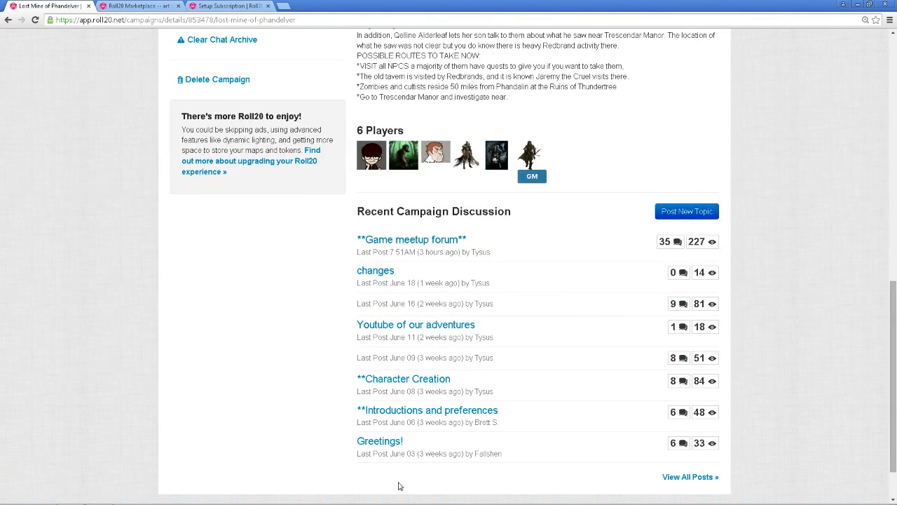
mouse_move(401, 502)
scroll(432, 344, "up", 8)
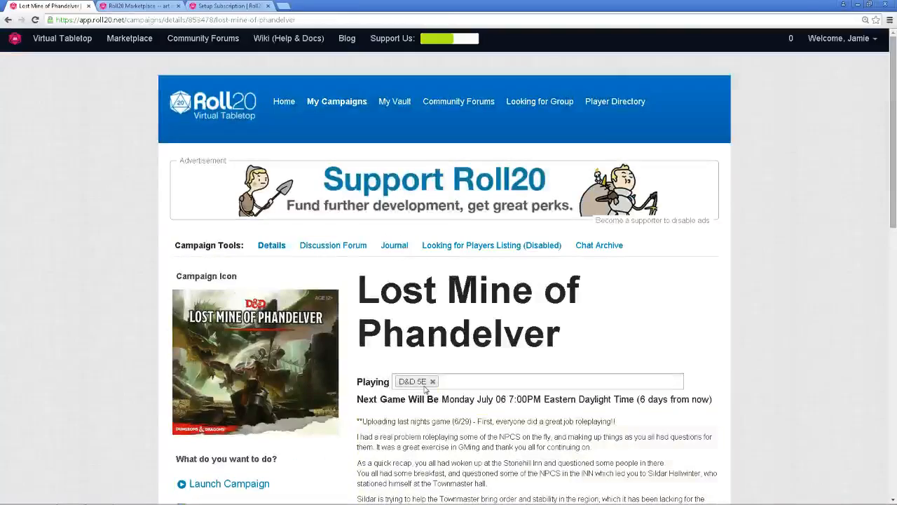
scroll(424, 390, "down", 2)
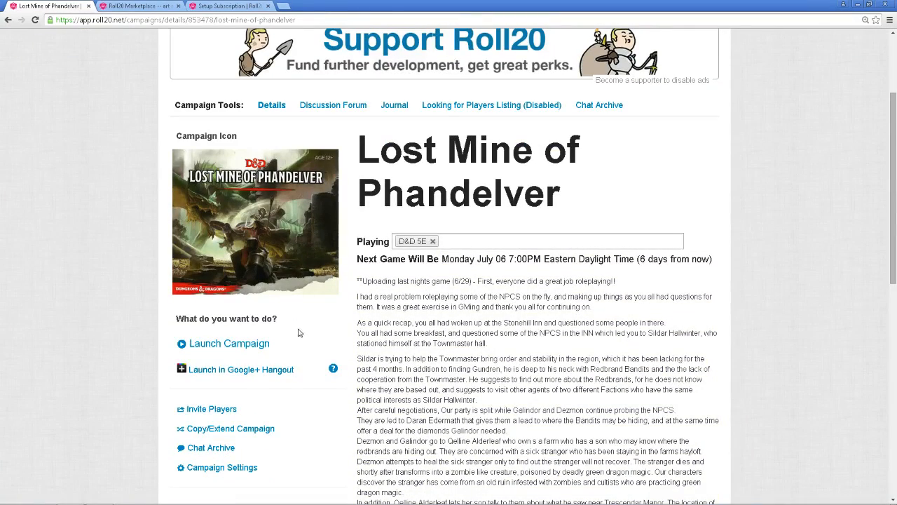
scroll(532, 320, "down", 3)
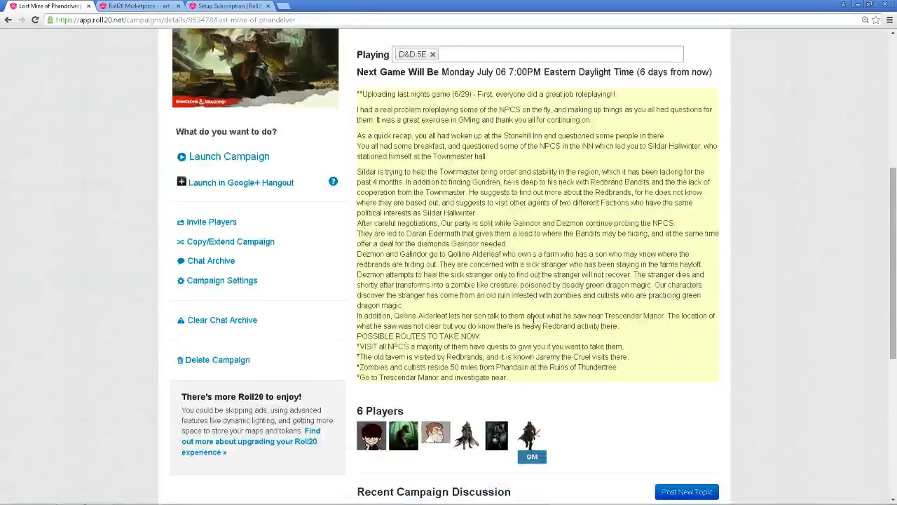
scroll(533, 320, "up", 1)
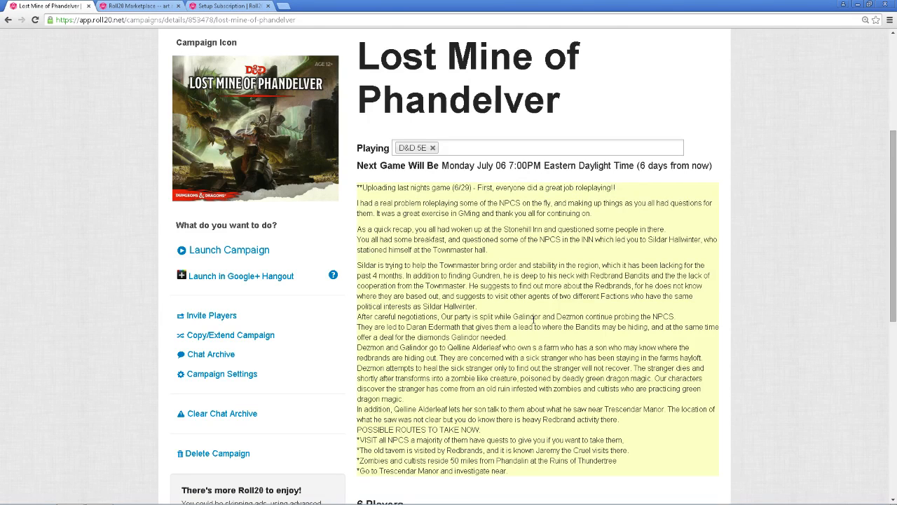
scroll(160, 324, "down", 1)
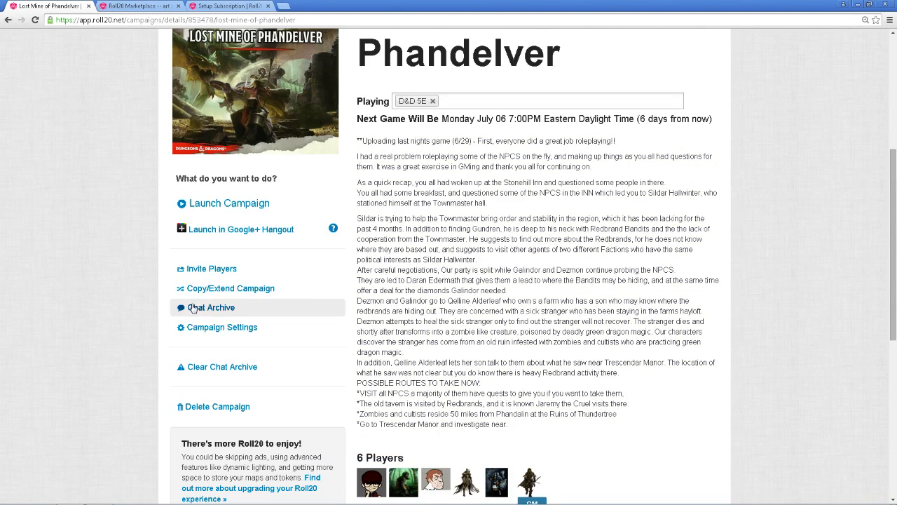
Start a copy of Lost Mine of Phandelver, choose the Dungeons and Dragons: 5th Edition (Shaped) character sheet template, and look through its preview
left_click(208, 288)
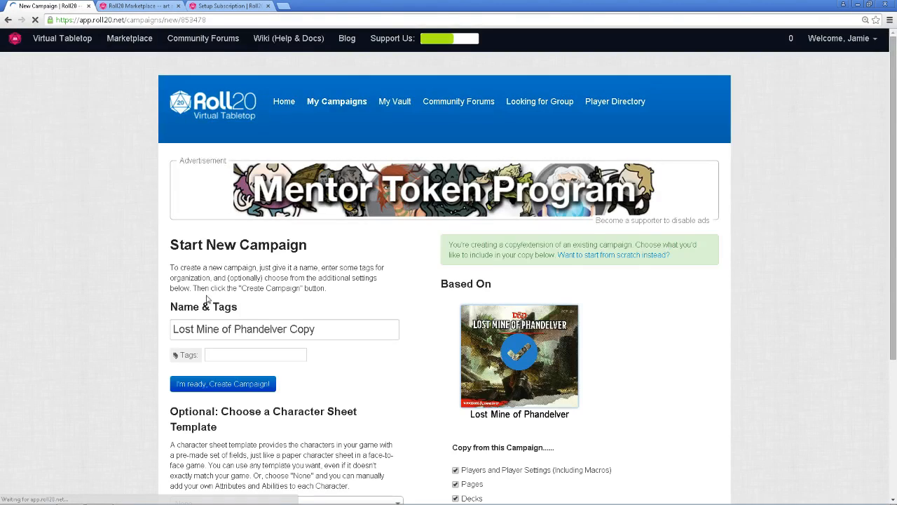
scroll(316, 304, "down", 3)
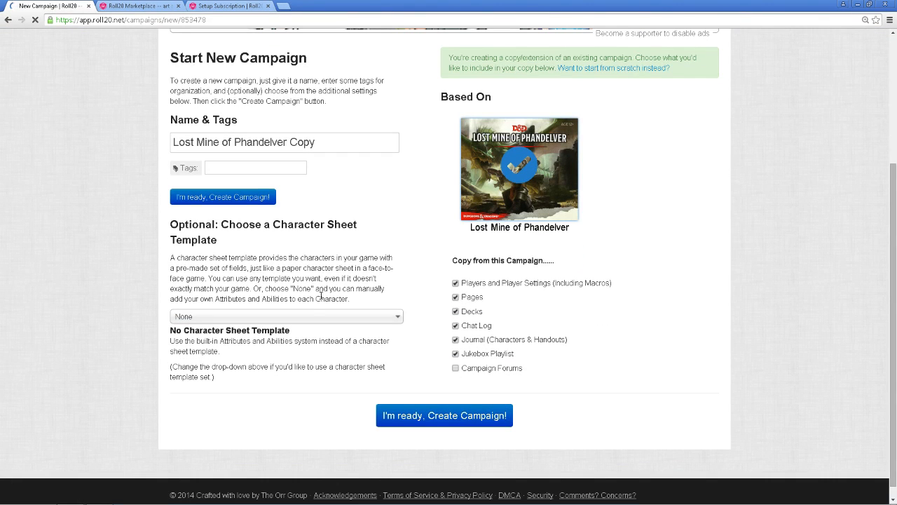
left_click(363, 319)
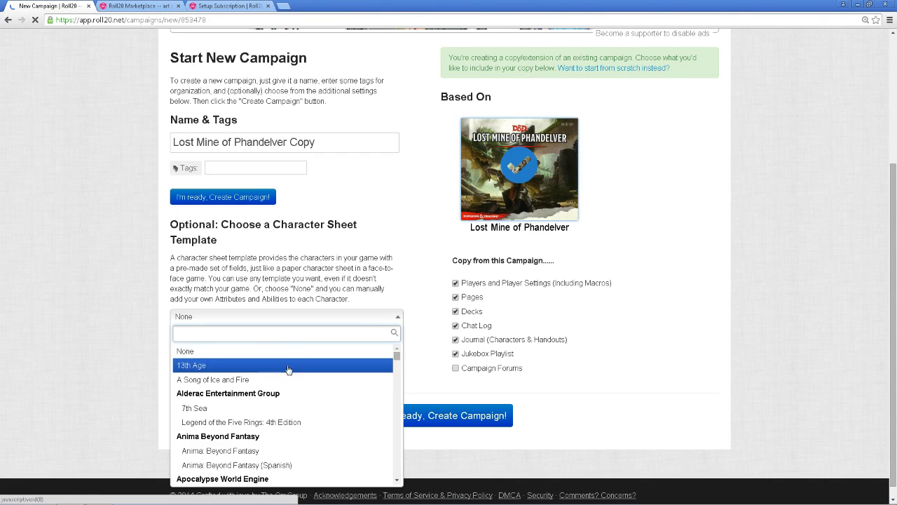
scroll(286, 370, "down", 5)
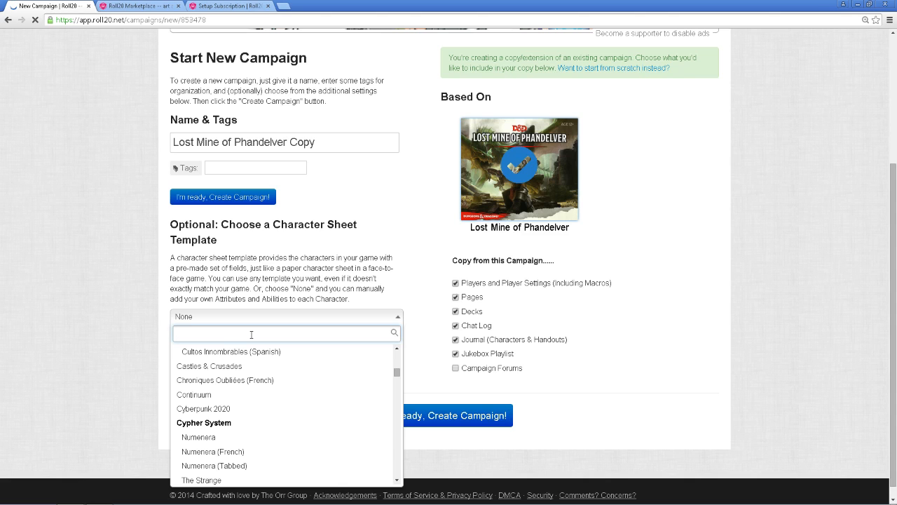
type("5th")
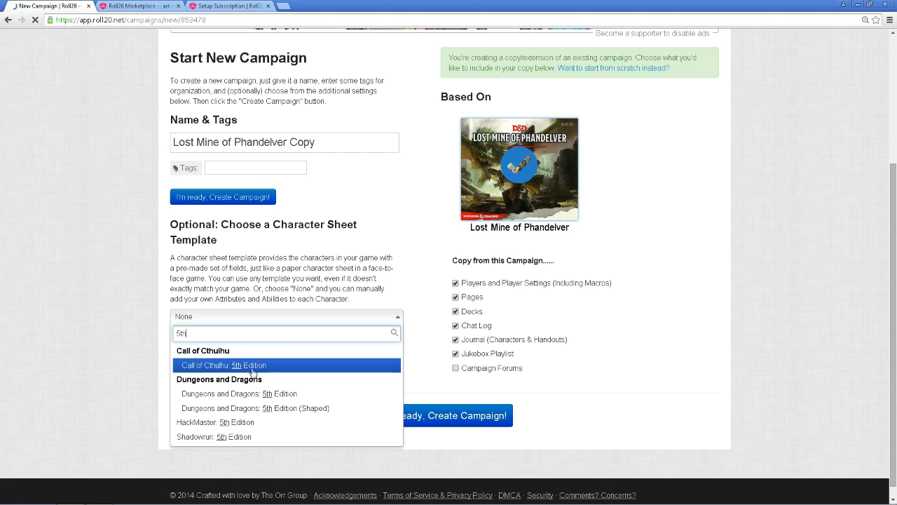
left_click(271, 412)
scroll(258, 349, "down", 5)
scroll(291, 381, "up", 6)
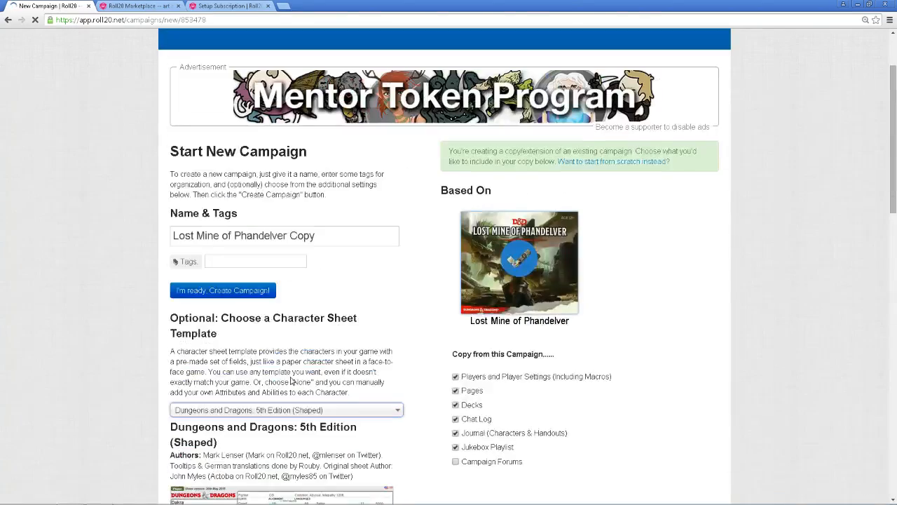
scroll(239, 298, "down", 15)
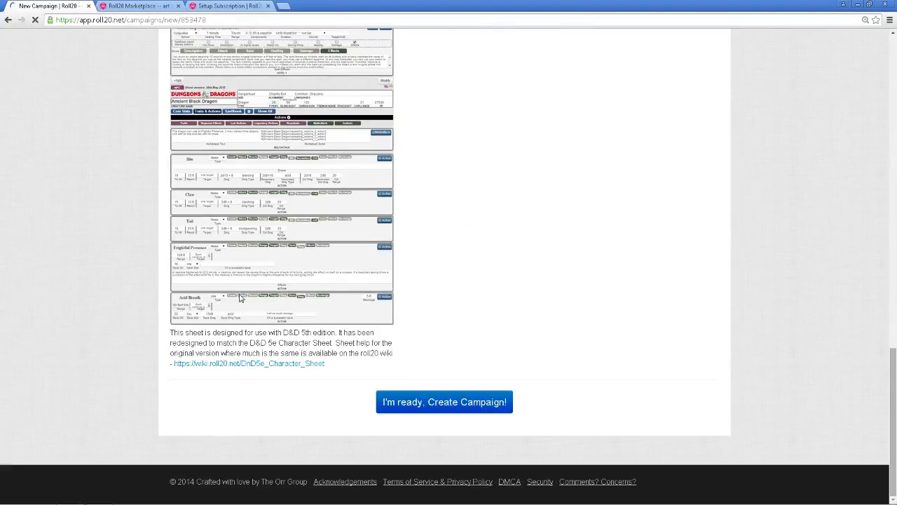
scroll(239, 297, "up", 6)
scroll(239, 297, "up", 5)
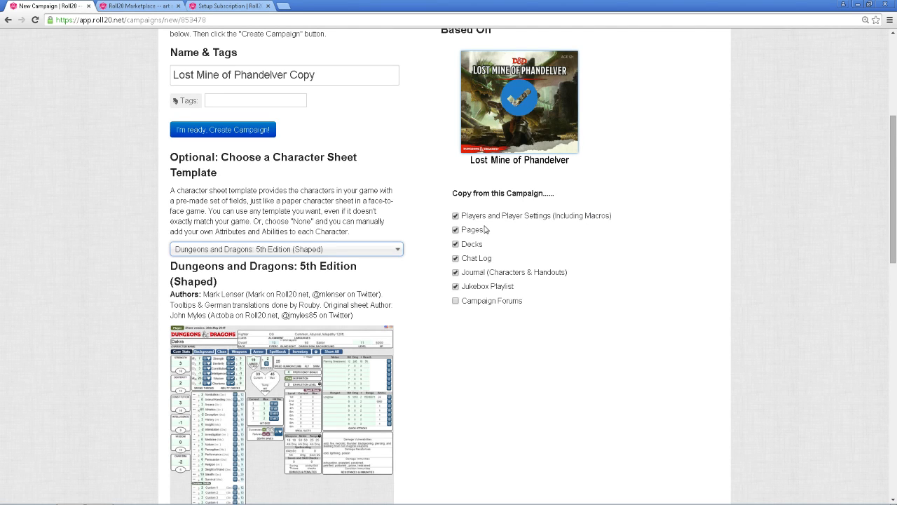
Exclude the Chat Log and the Journal (Characters & Handouts) from the copy and create the campaign
left_click(456, 259)
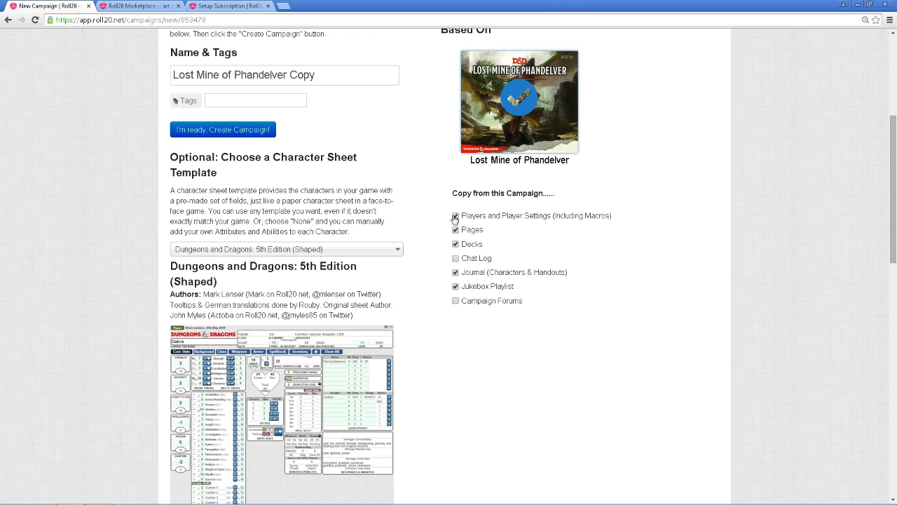
left_click(456, 273)
scroll(551, 407, "up", 1)
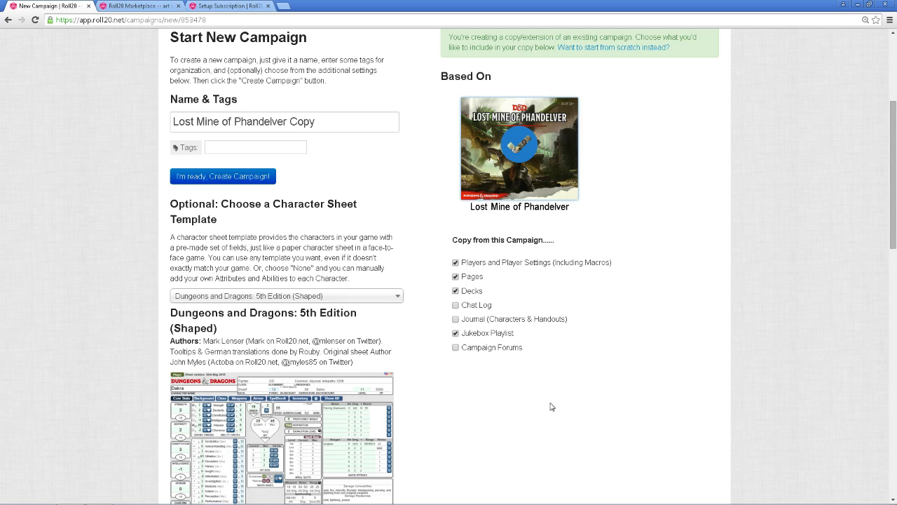
left_click(456, 348)
scroll(579, 470, "up", 4)
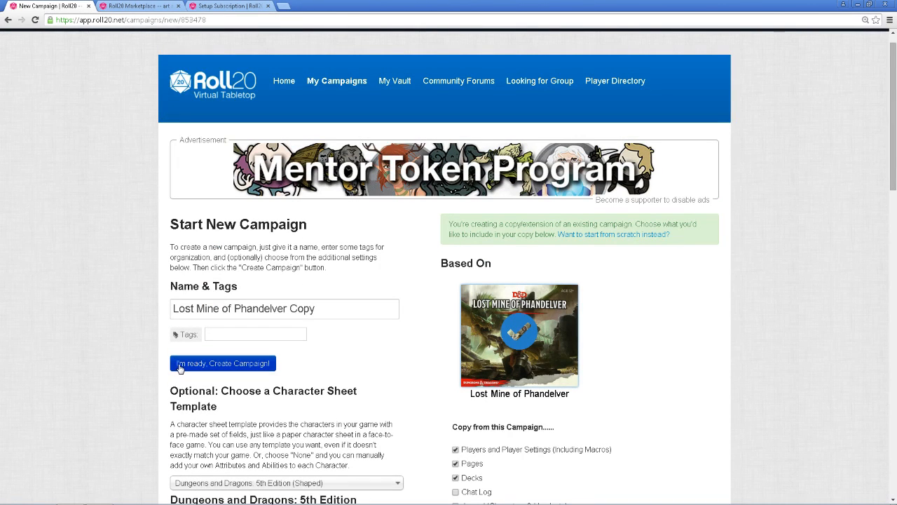
left_click(180, 368)
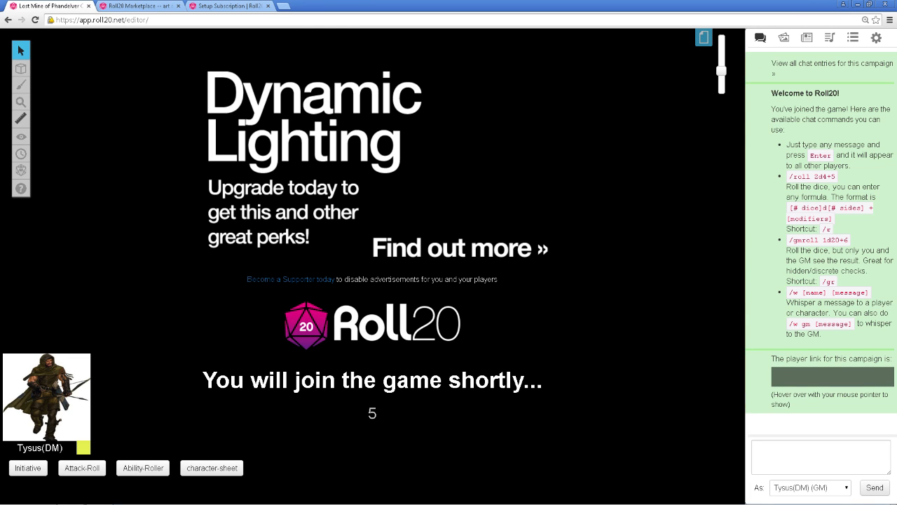
Check the copied campaign's macros, journal, Phandalin map, chat, Jukebox tracks, decks and rollable tables to see what carried over
left_click(876, 38)
scroll(796, 231, "down", 3)
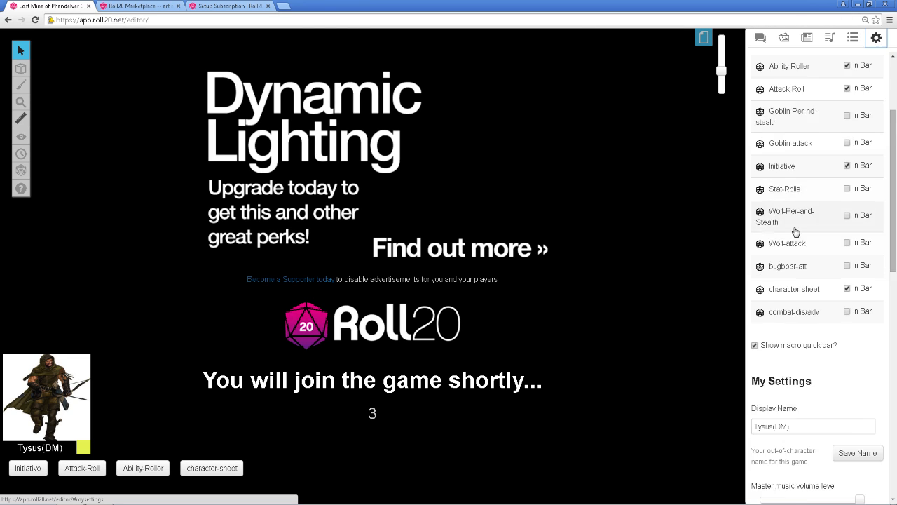
scroll(795, 231, "up", 3)
left_click(784, 38)
left_click(808, 39)
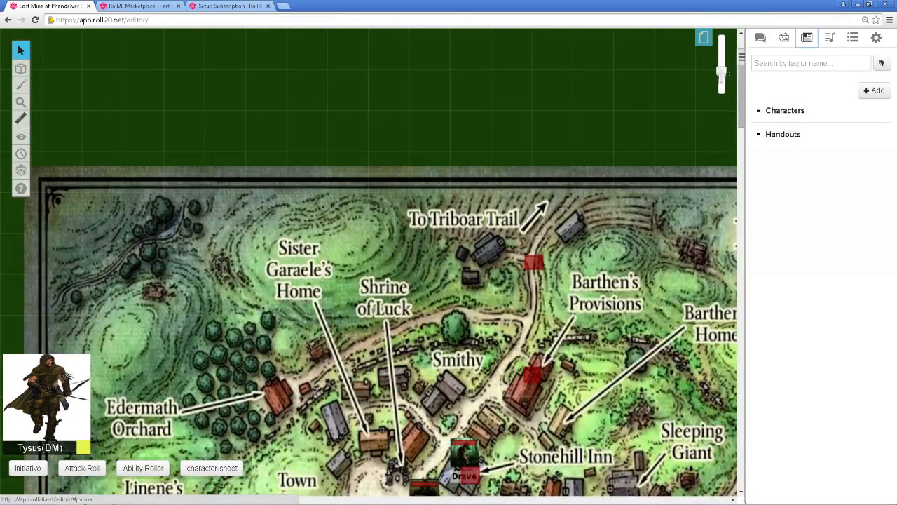
mouse_move(721, 73)
left_mouse_down()
mouse_move(716, 91)
mouse_move(722, 81)
left_mouse_up()
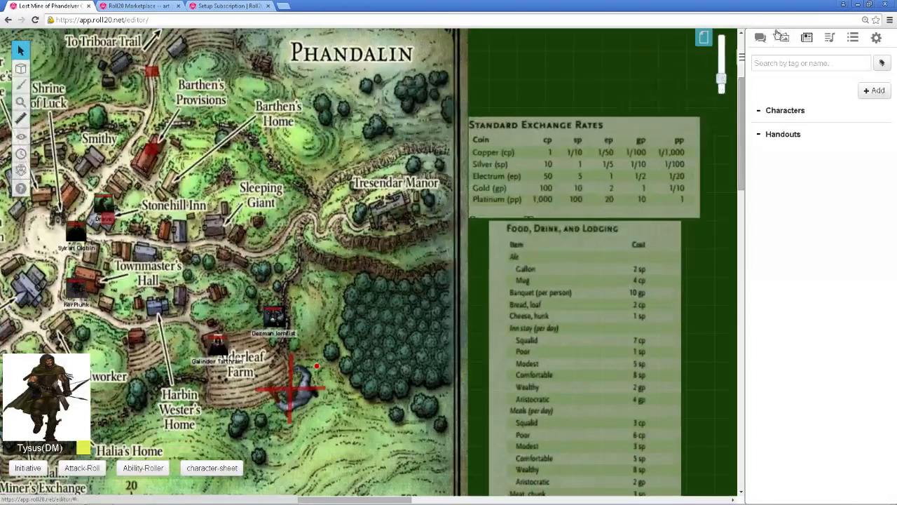
left_click(784, 37)
left_click(760, 38)
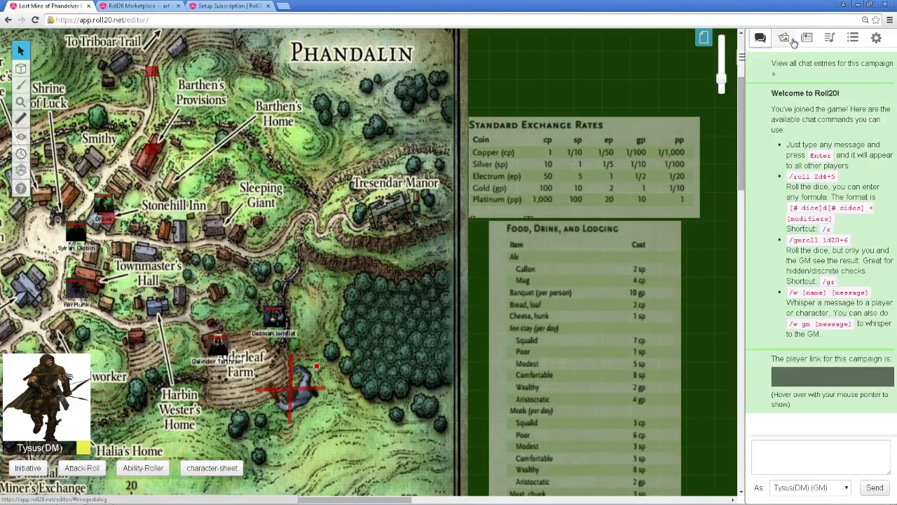
left_click(807, 37)
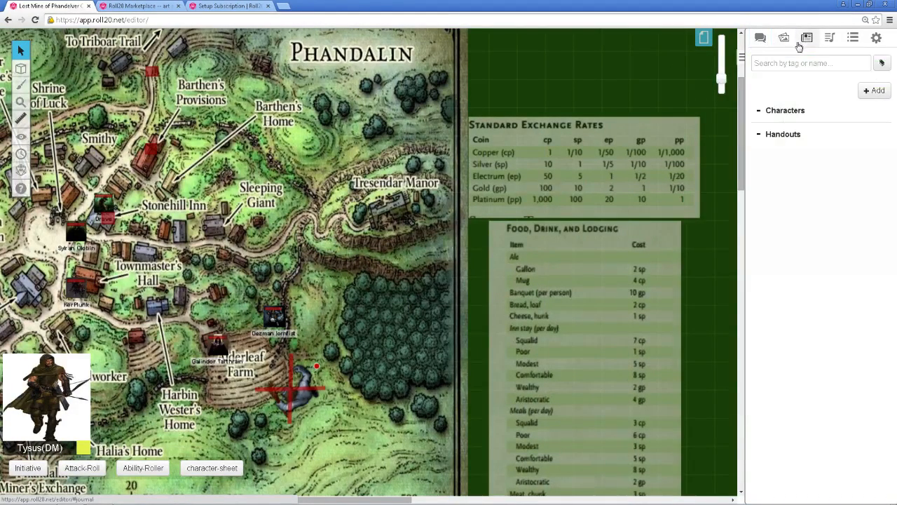
left_click(826, 37)
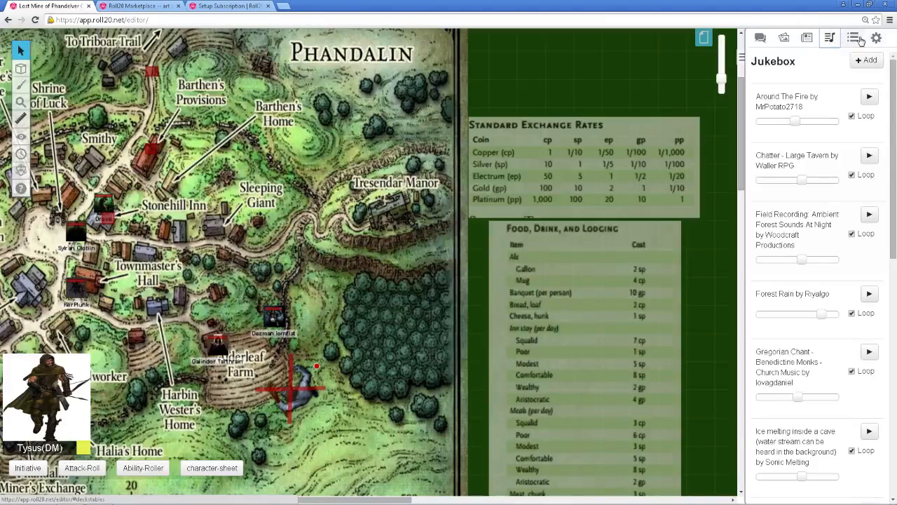
left_click(853, 38)
scroll(246, 213, "up", 4)
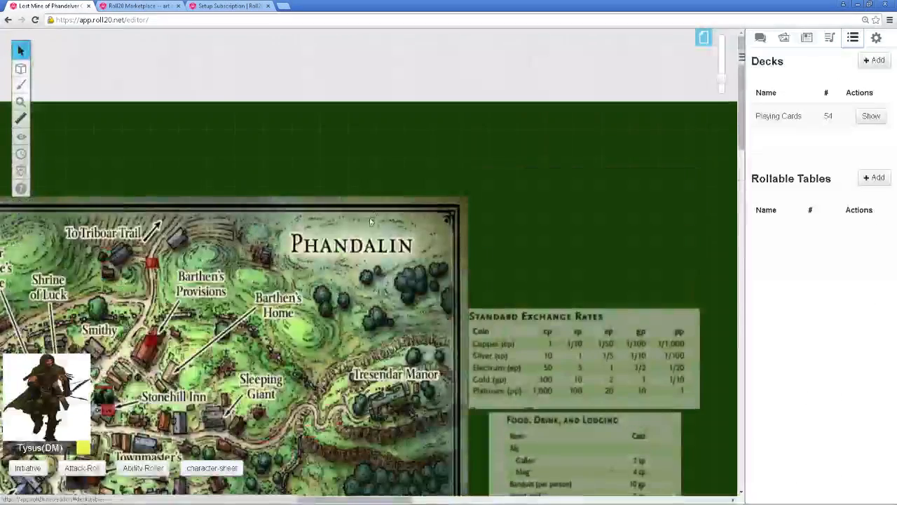
Return to the Roll20 home page and refresh the list of recent campaigns
left_click(7, 19)
left_click(8, 20)
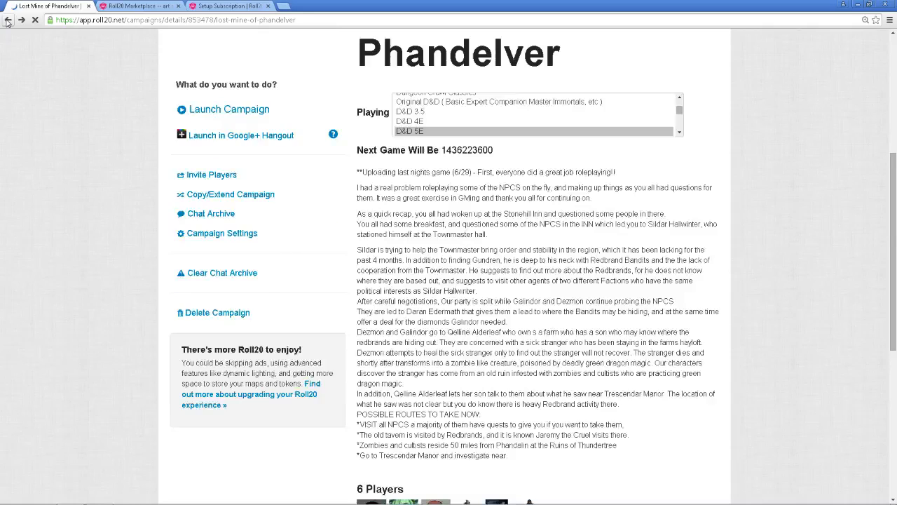
left_click(8, 20)
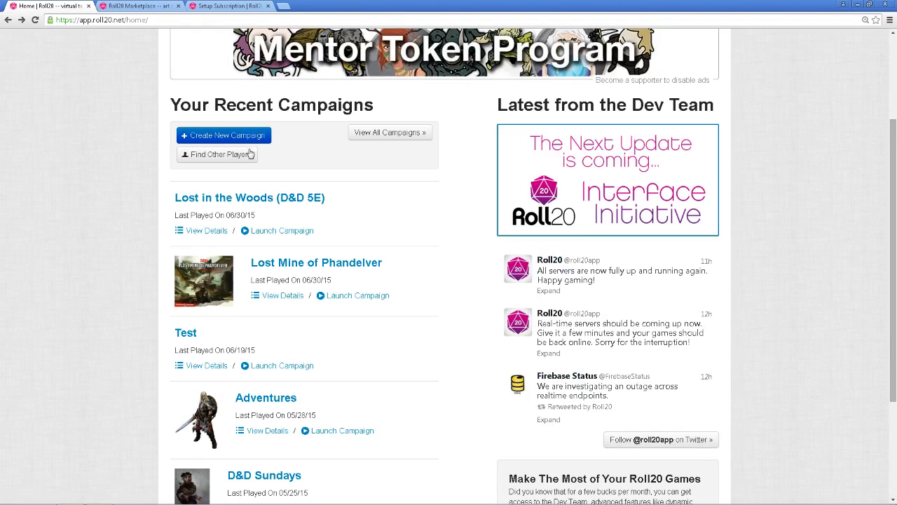
scroll(312, 241, "down", 3)
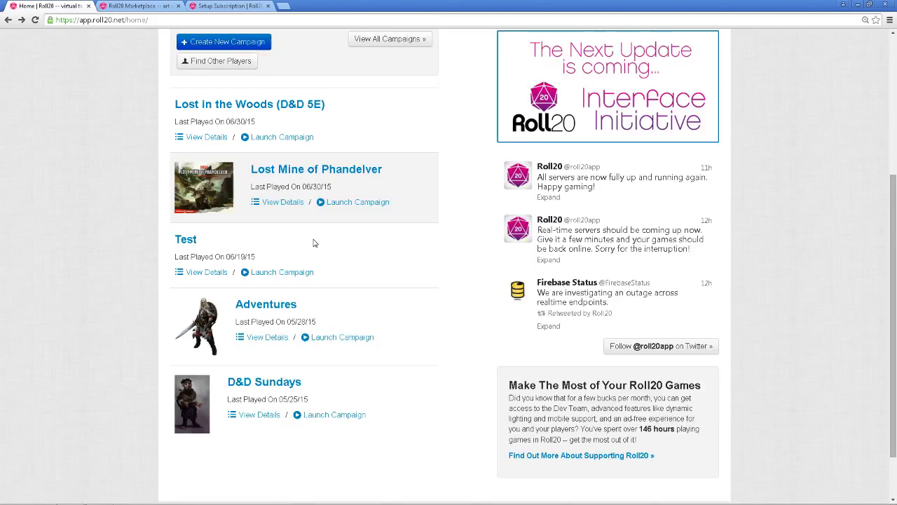
scroll(312, 240, "up", 4)
left_click(34, 21)
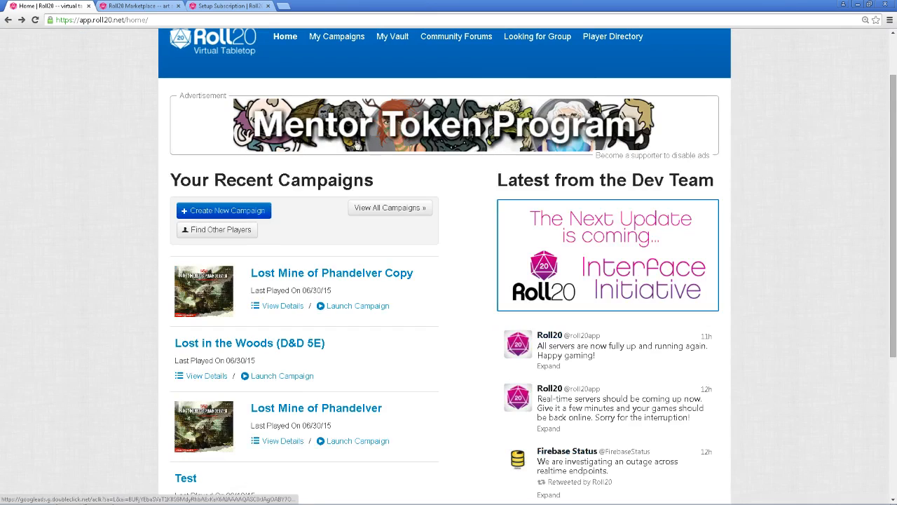
Open the Lost Mine of Phandelver Copy details page and review its player roster
left_click(340, 278)
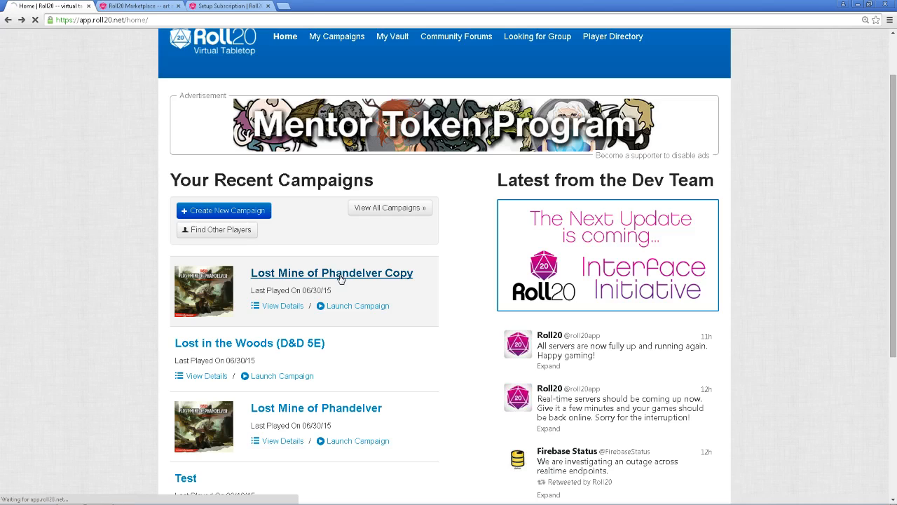
scroll(538, 293, "down", 3)
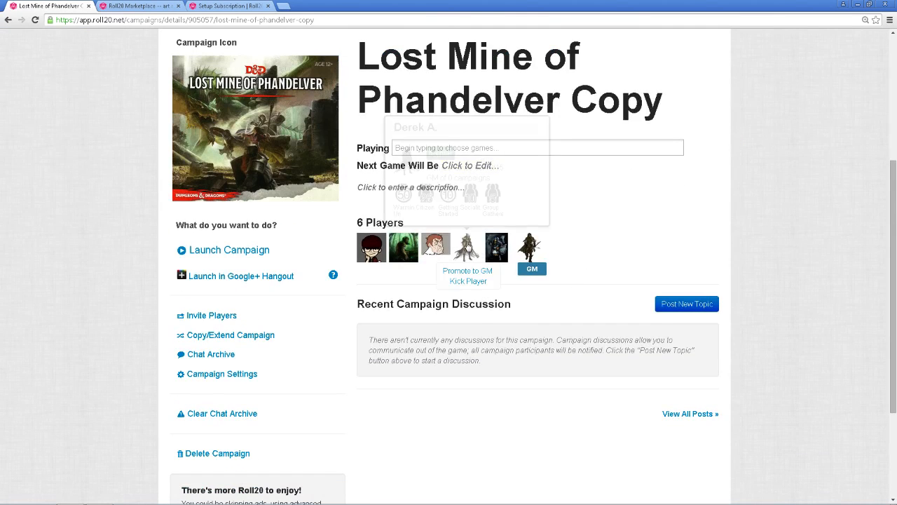
mouse_move(361, 252)
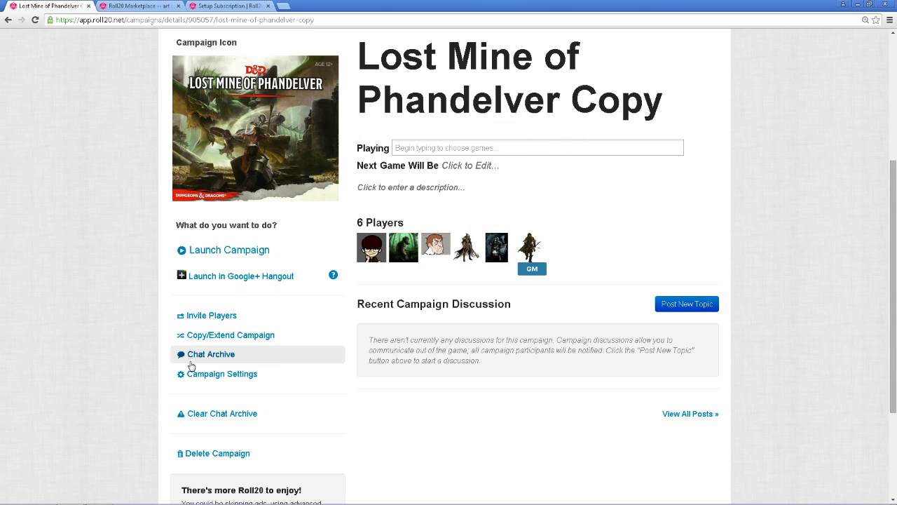
Create a copy of Lost Mine of Phandelver Copy that excludes players, pages, decks, chat log, journal and Jukebox playlist
left_click(209, 337)
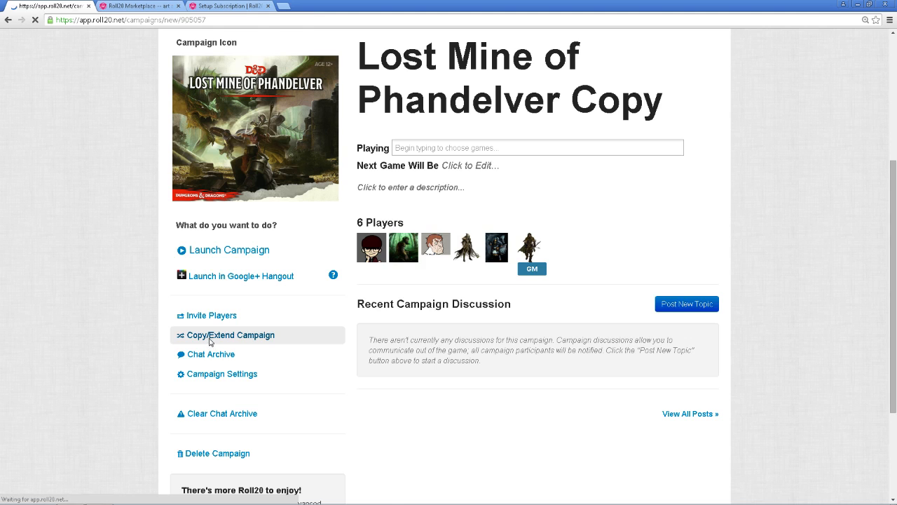
scroll(436, 337, "down", 3)
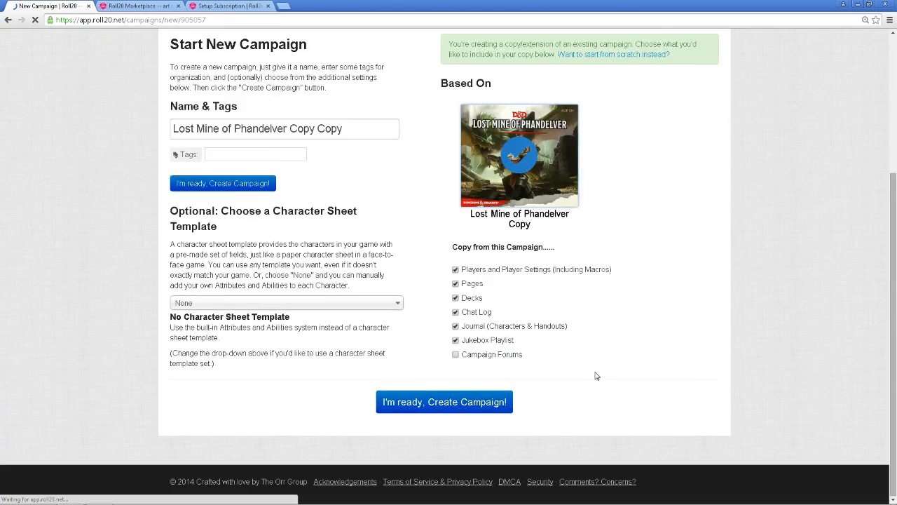
left_click(457, 270)
left_click(455, 283)
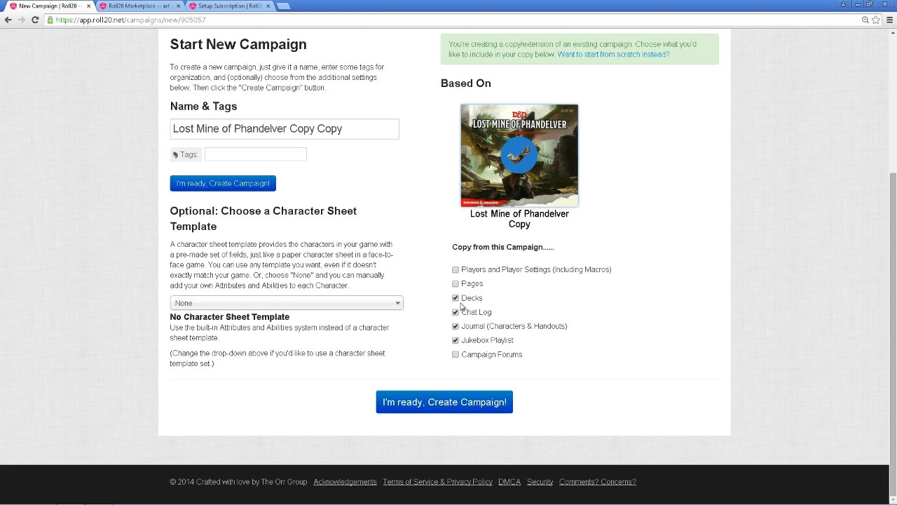
left_click(457, 299)
left_click(456, 327)
left_click(456, 340)
left_click(414, 409)
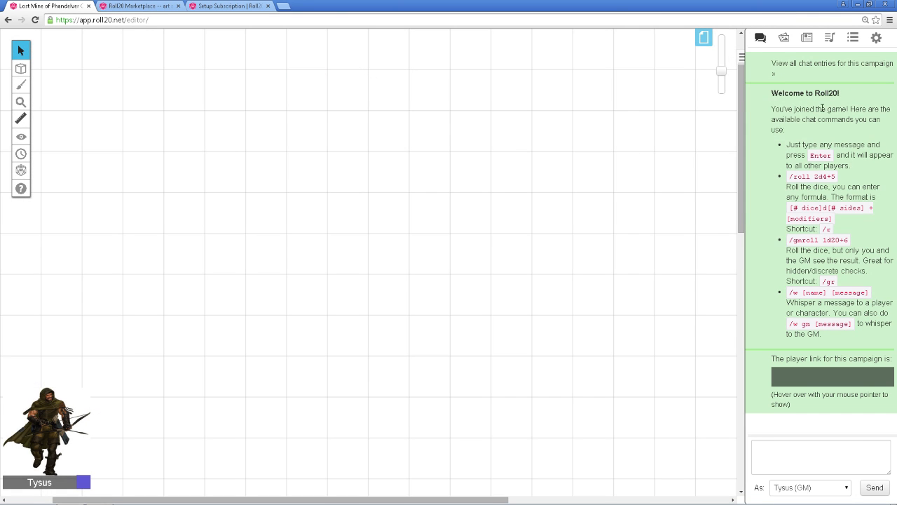
Inspect the new campaign's pages, art library, journal and Jukebox
left_click(720, 75)
left_click(702, 39)
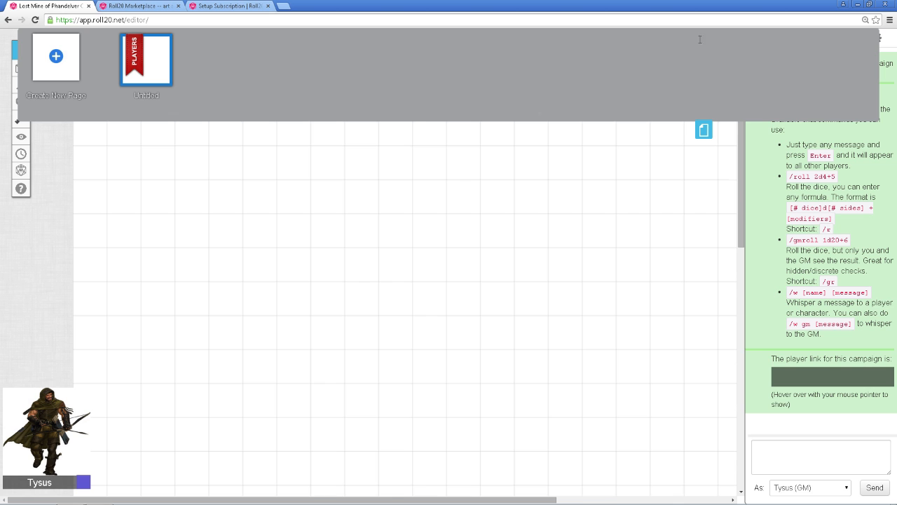
left_click(703, 130)
left_click(785, 38)
left_click(806, 38)
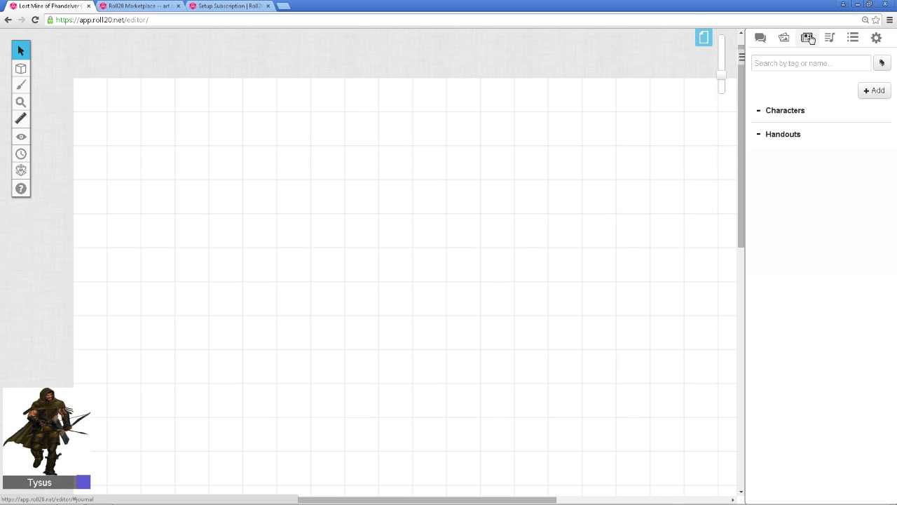
left_click(829, 38)
Return to the copy form, include only Pages, create another campaign copy, and show its list of pages
left_click(7, 19)
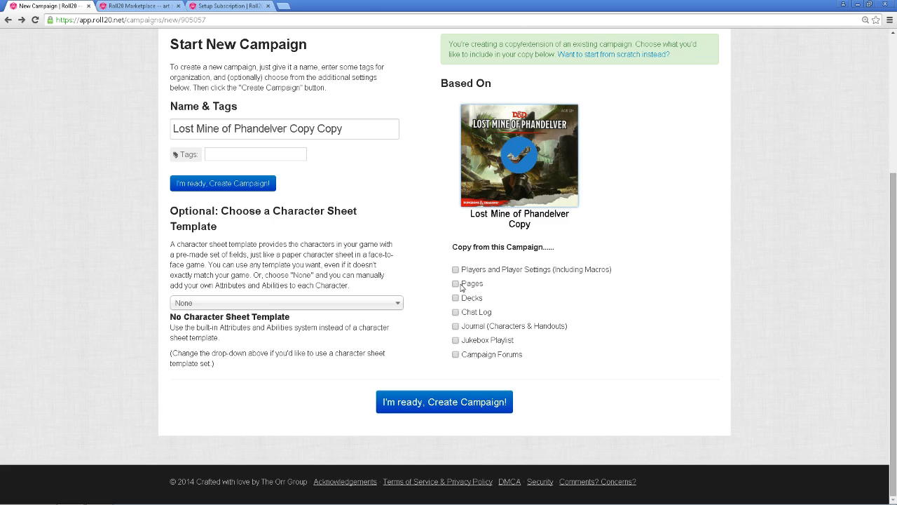
left_click(476, 404)
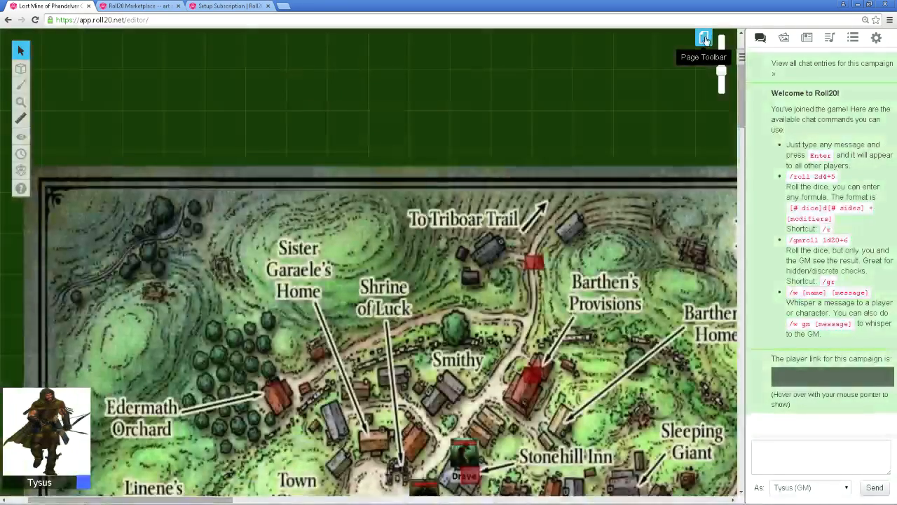
left_click(704, 38)
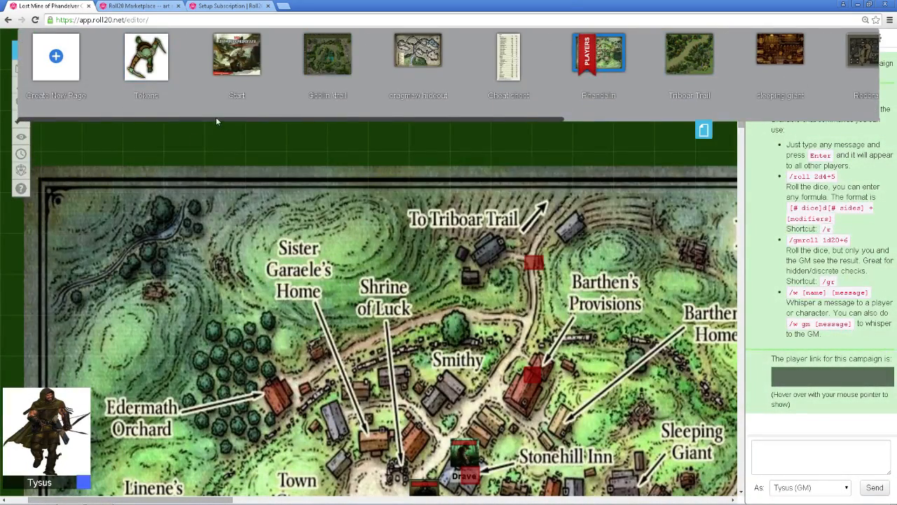
Look through the rest of the copied campaign's page list, close it, and check its settings and art library
left_click_drag(216, 117, 570, 120)
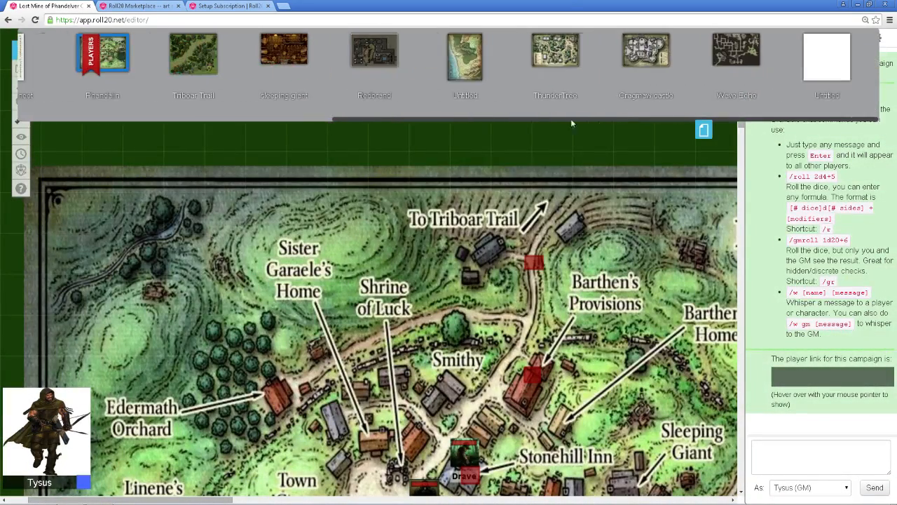
left_click(703, 129)
left_click(874, 39)
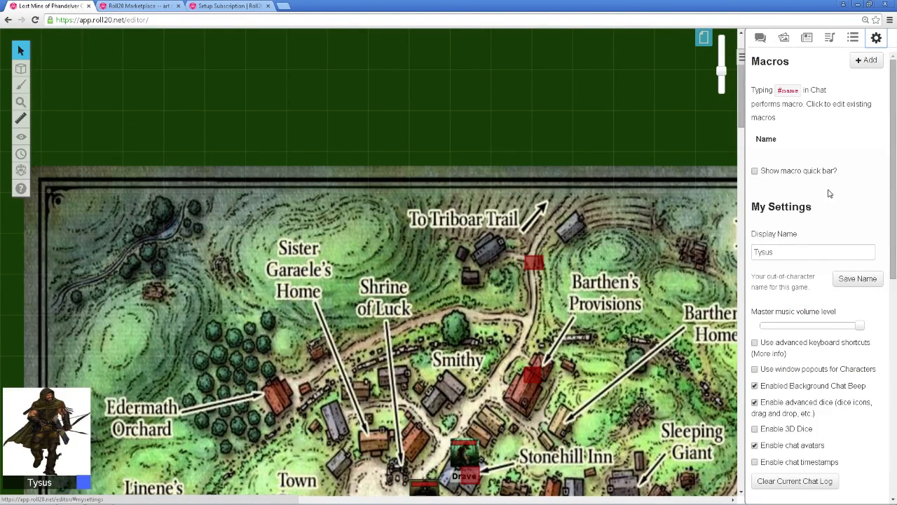
left_click(784, 38)
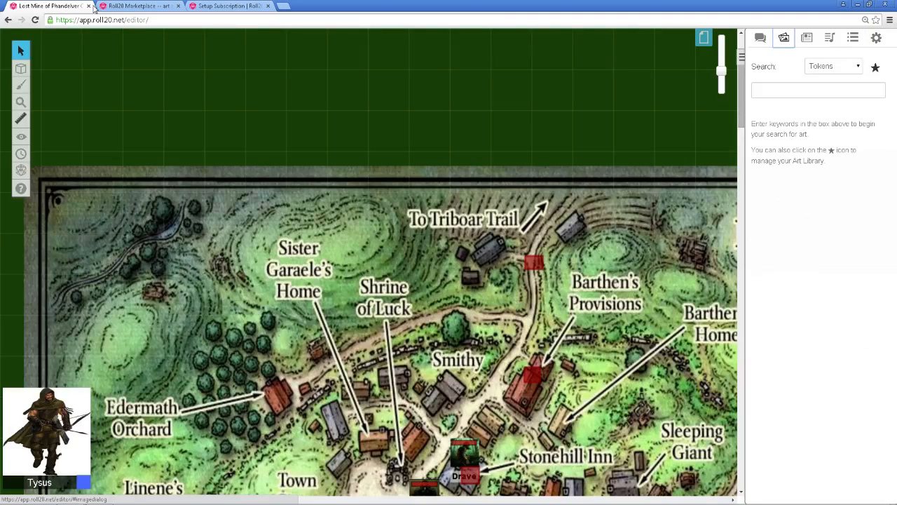
Return to the home page, refresh the recent campaigns, and check the player roster of the newest Lost Mine of Phandelver Copy Copy
left_click(8, 20)
left_click(9, 21)
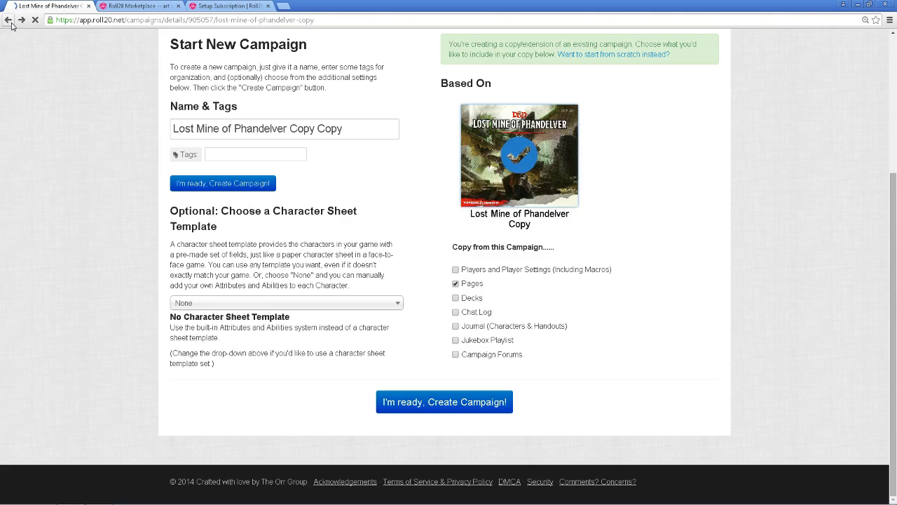
scroll(1, 43, "up", 5)
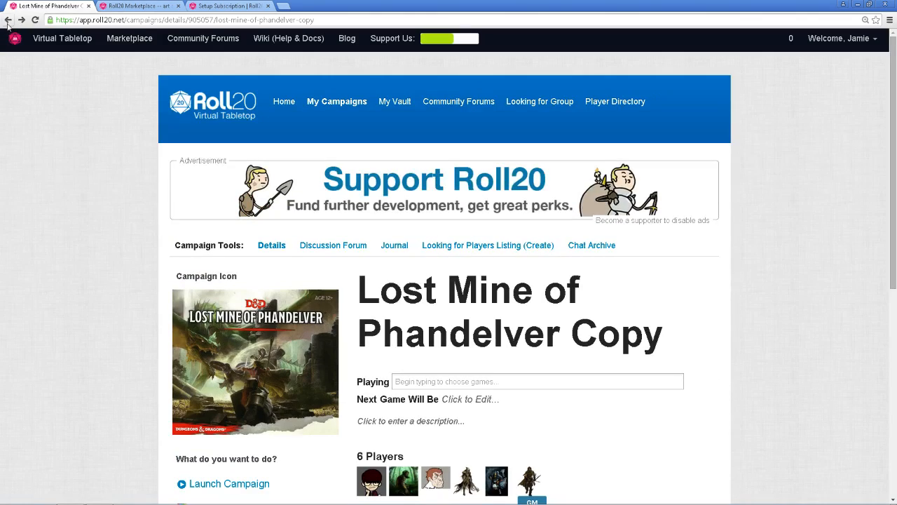
left_click(8, 20)
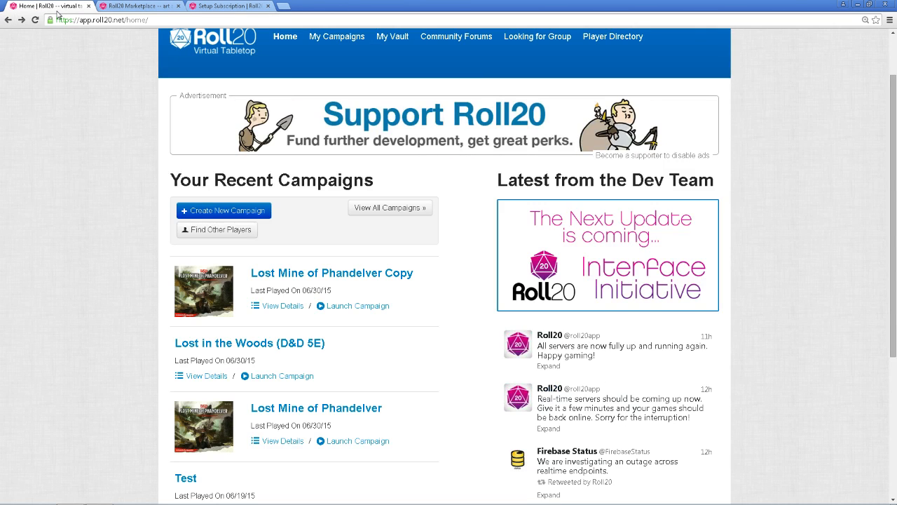
left_click(33, 22)
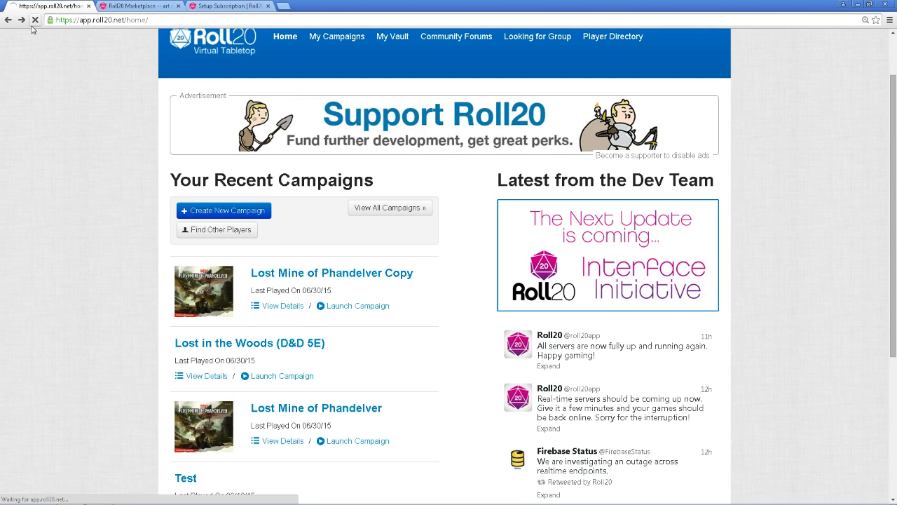
left_click(366, 279)
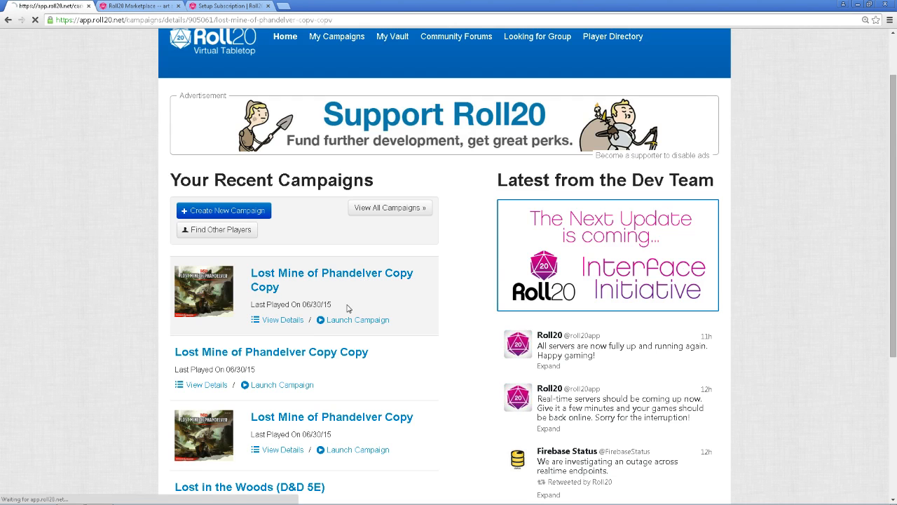
scroll(346, 310, "down", 3)
mouse_move(372, 347)
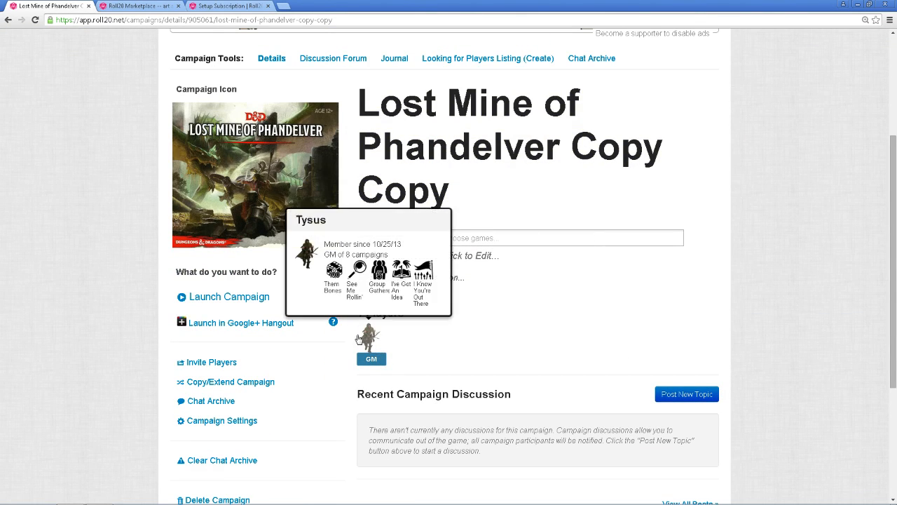
left_click(9, 21)
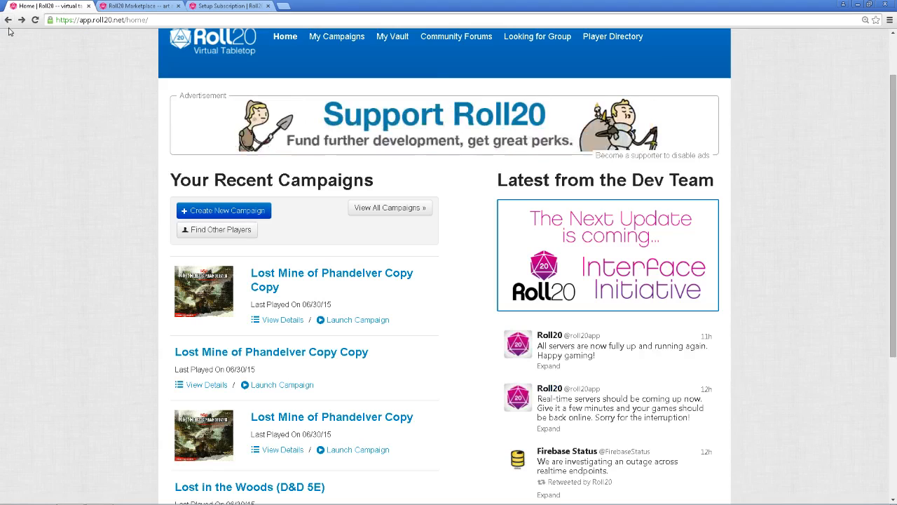
Look over the recent campaign copies, reopen the newest Lost Mine of Phandelver Copy Copy, and return to the list
scroll(332, 274, "down", 1)
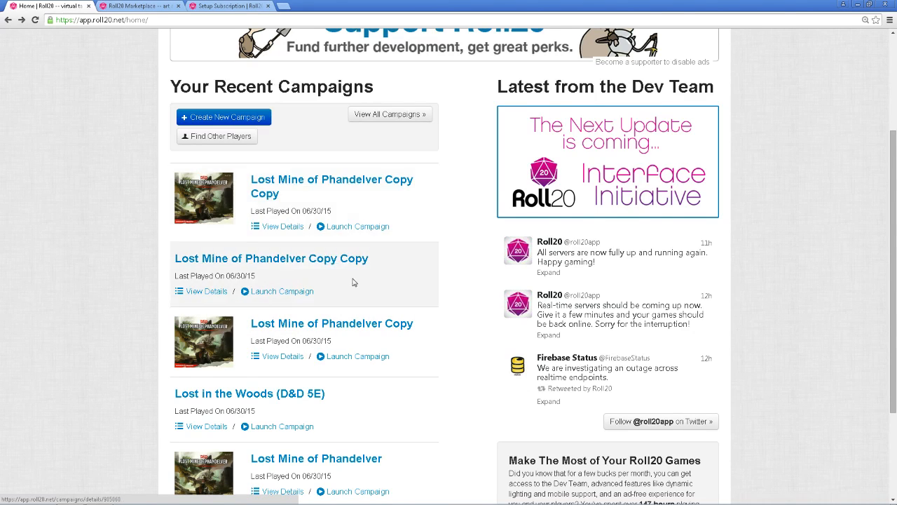
scroll(355, 282, "down", 1)
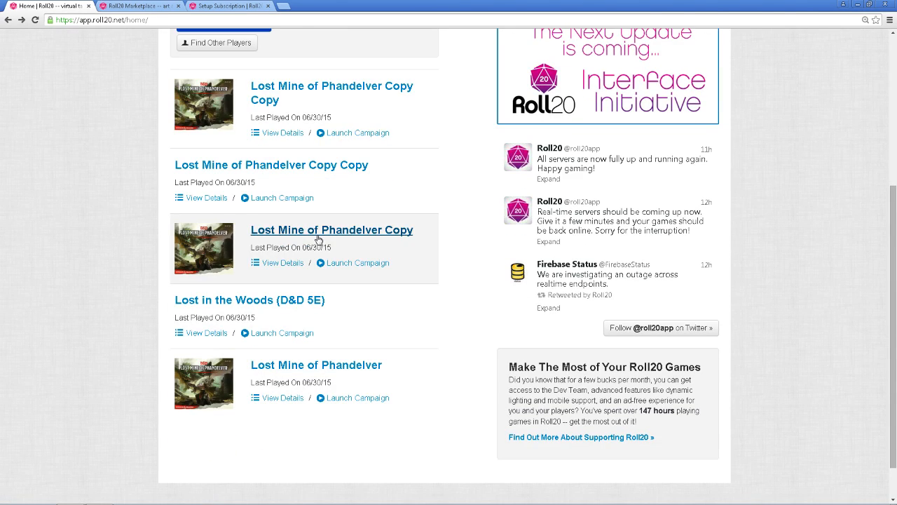
left_click(321, 172)
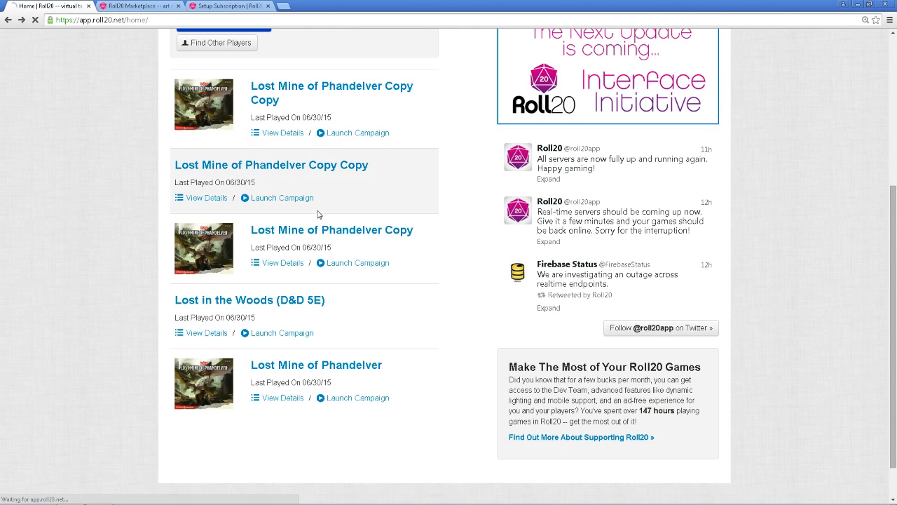
scroll(498, 323, "down", 2)
scroll(397, 286, "up", 2)
left_click(334, 103)
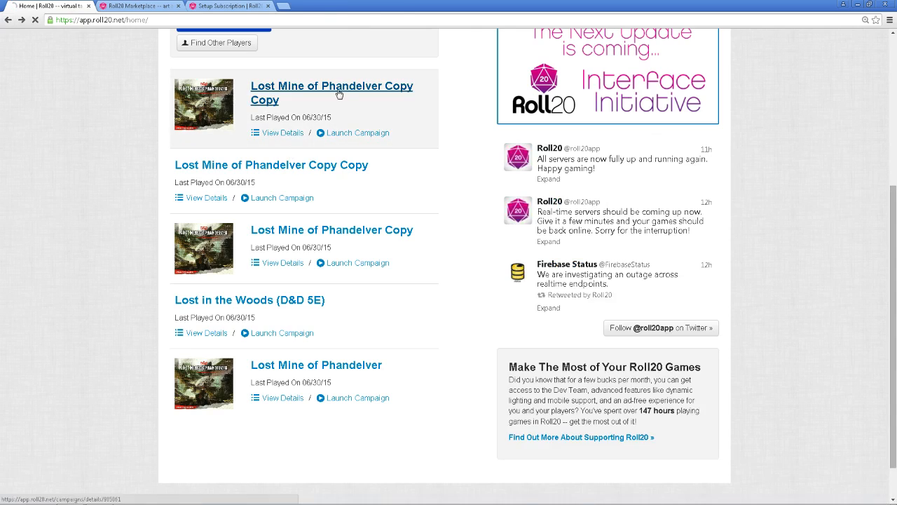
left_click(336, 94)
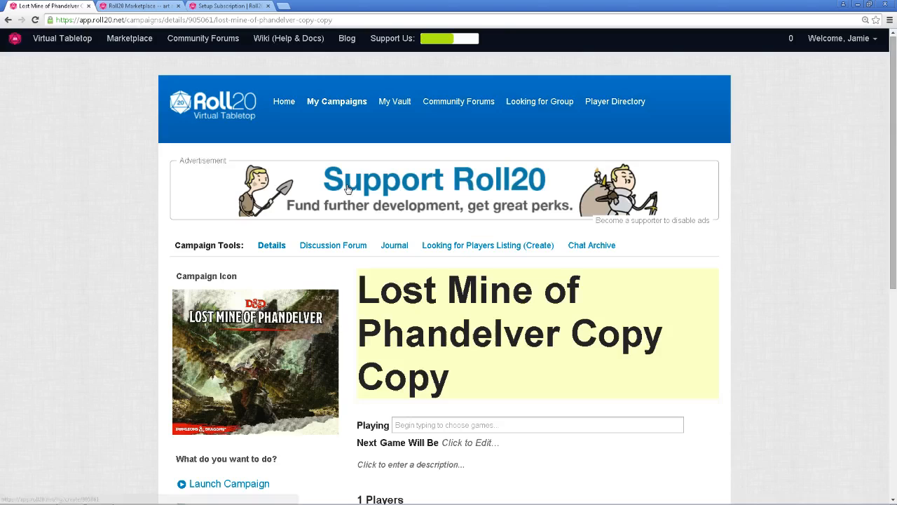
left_click(8, 20)
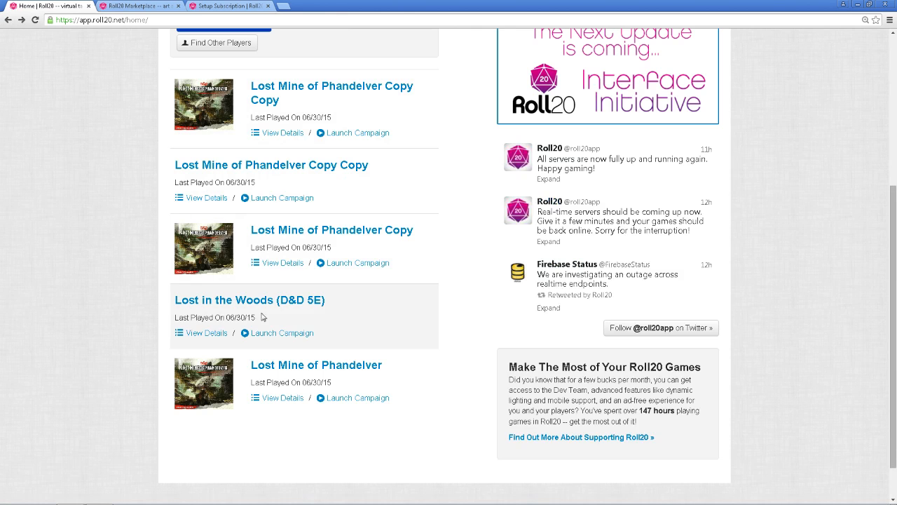
Open the Lost Mine of Phandelver Copy details and preview kicking the first player, cancelling the removal before returning to the campaign list
left_click(321, 233)
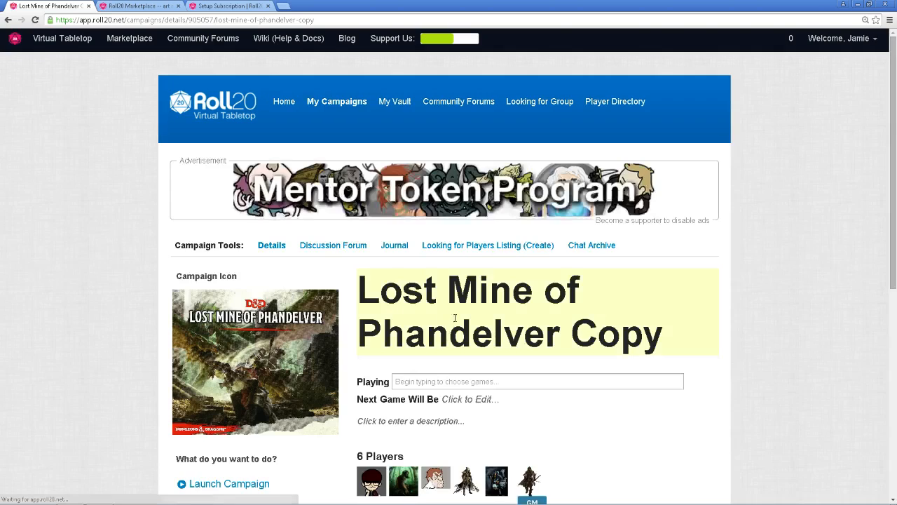
scroll(350, 280, "down", 3)
left_click(377, 327)
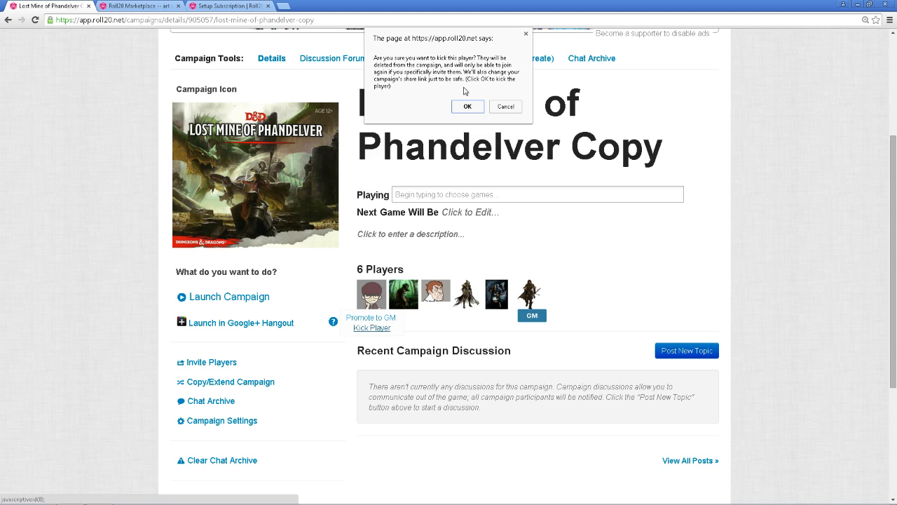
left_click(506, 106)
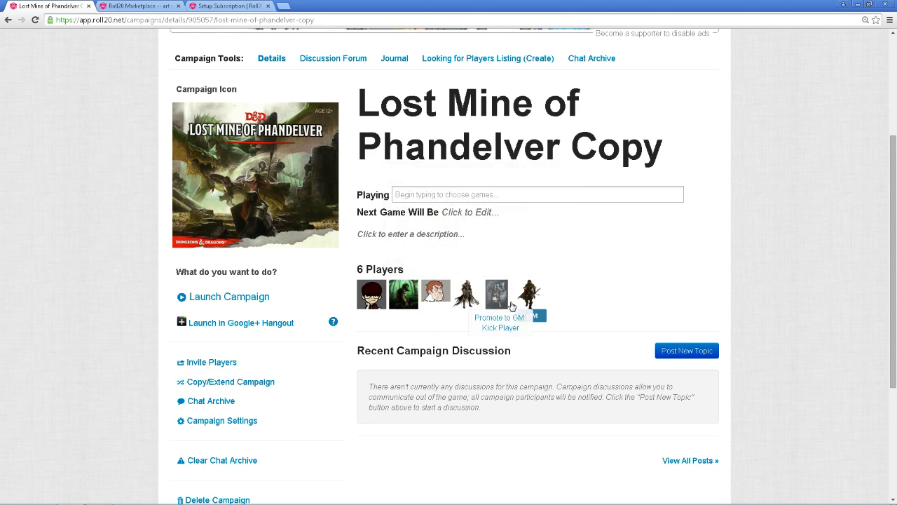
mouse_move(384, 290)
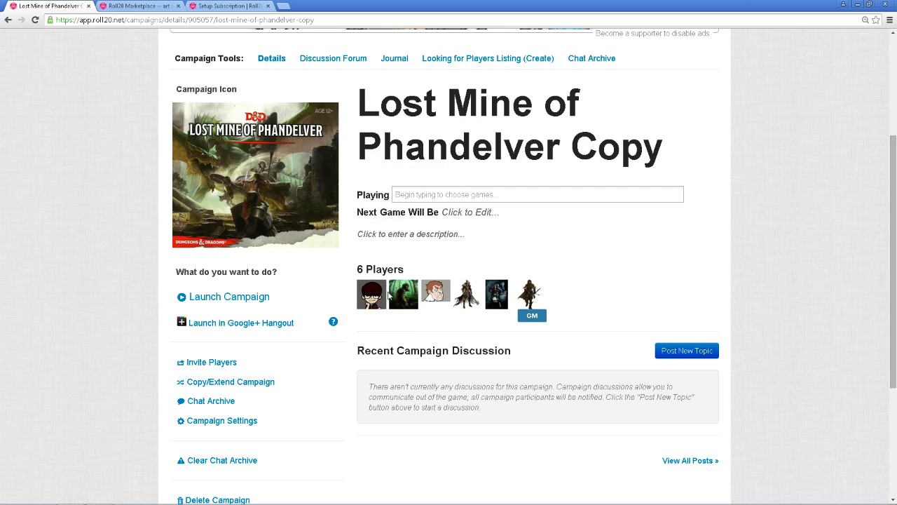
mouse_move(498, 305)
left_click(8, 20)
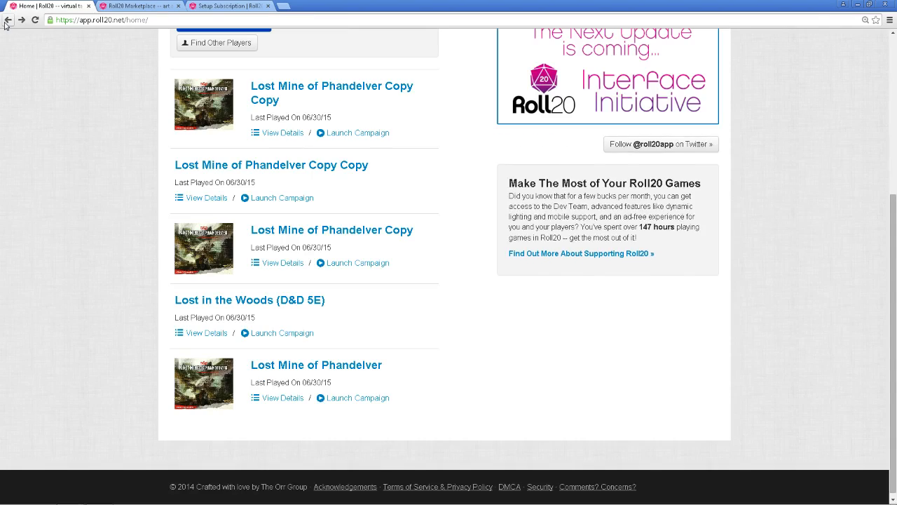
Delete the newest Lost Mine of Phandelver Copy Copy campaign, the one with cover art, confirming with DELETE
scroll(430, 218, "up", 3)
scroll(429, 242, "up", 1)
scroll(430, 238, "down", 3)
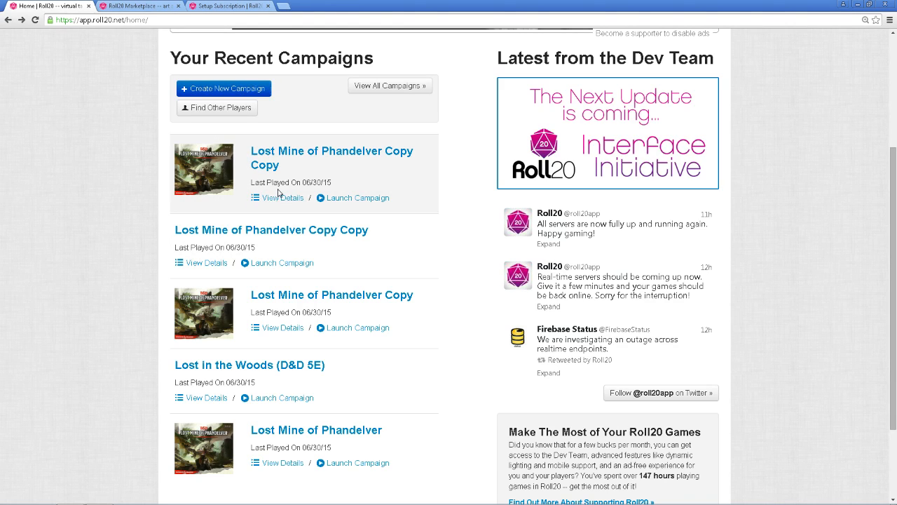
left_click(354, 159)
scroll(280, 281, "down", 5)
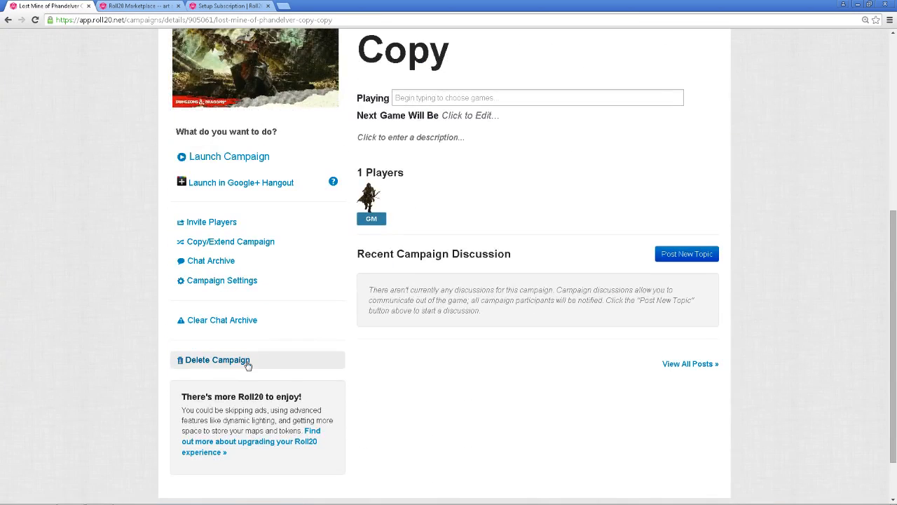
left_click(247, 362)
left_click(229, 391)
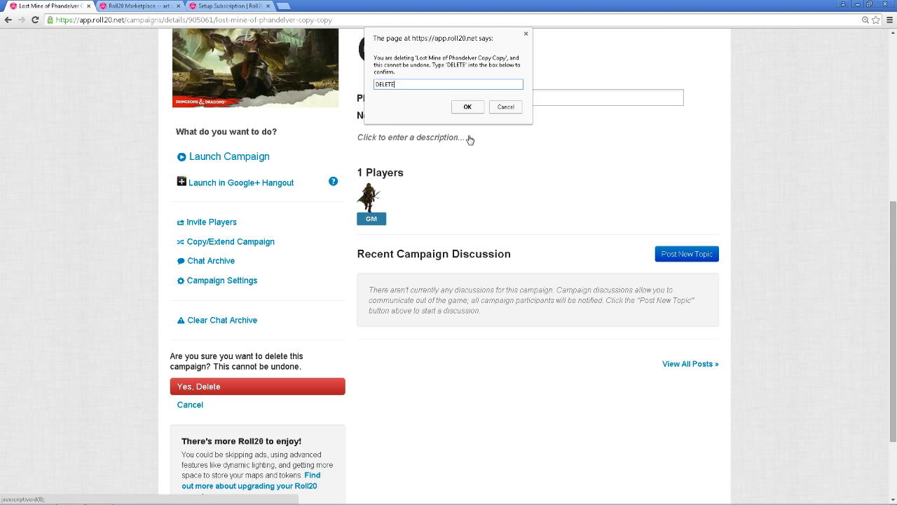
key("Return")
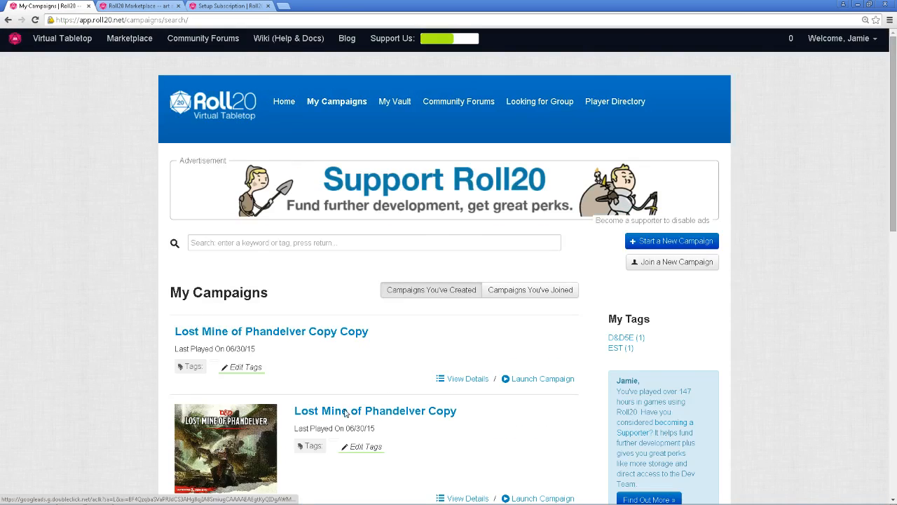
Open the Lost Mine of Phandelver Copy campaign and delete it, confirming with DELETE
scroll(393, 245, "down", 2)
left_click(396, 232)
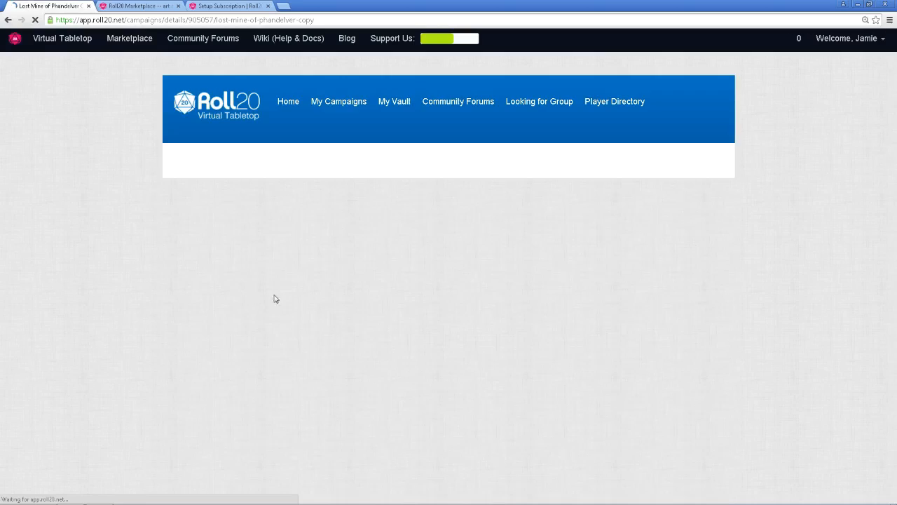
scroll(281, 309, "down", 3)
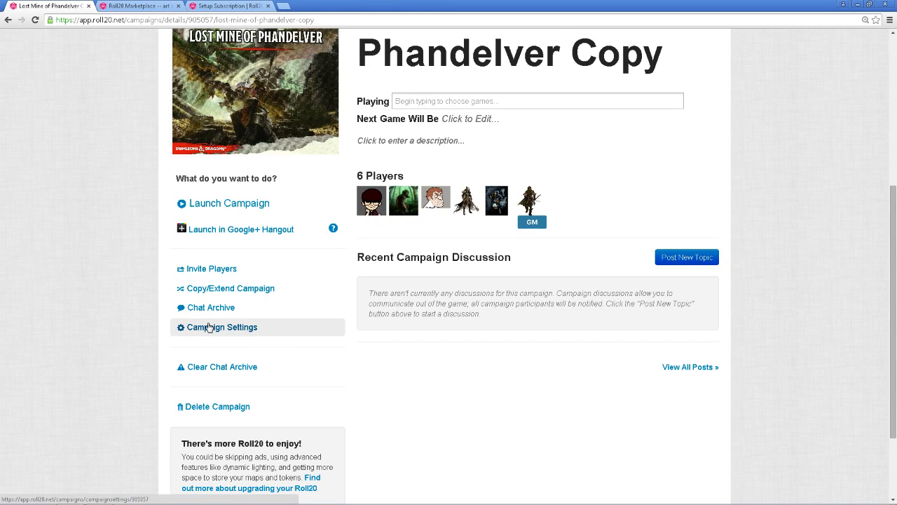
left_click(222, 406)
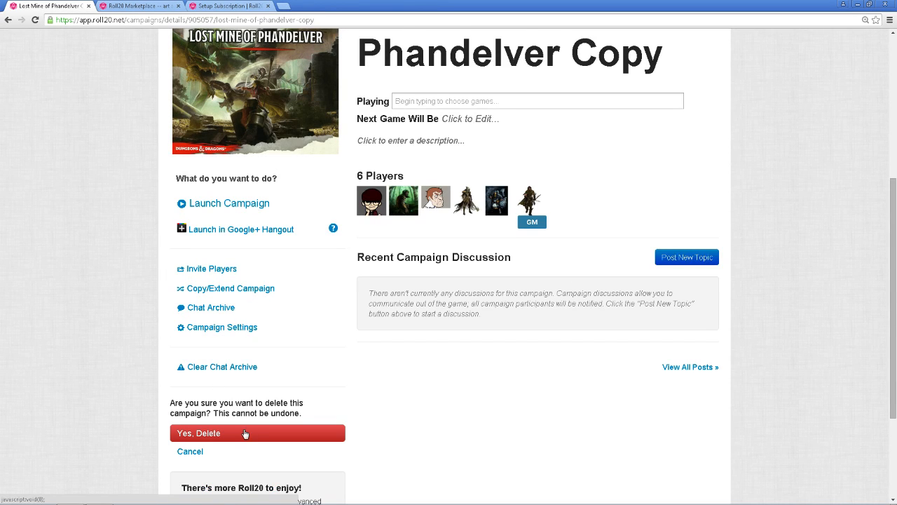
left_click(245, 432)
type("dELETE")
key("Return")
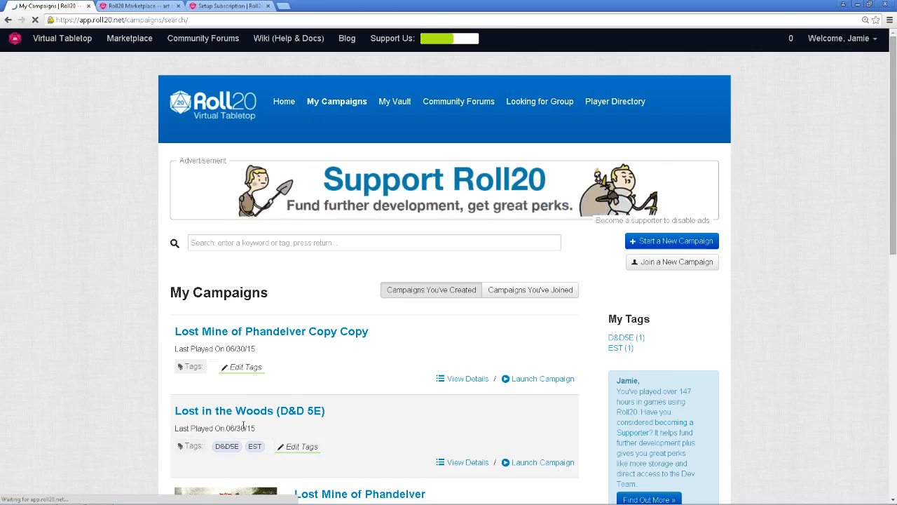
Delete the remaining Lost Mine of Phandelver Copy Copy campaign, the one without an icon, confirming with DELETE
scroll(219, 270, "down", 1)
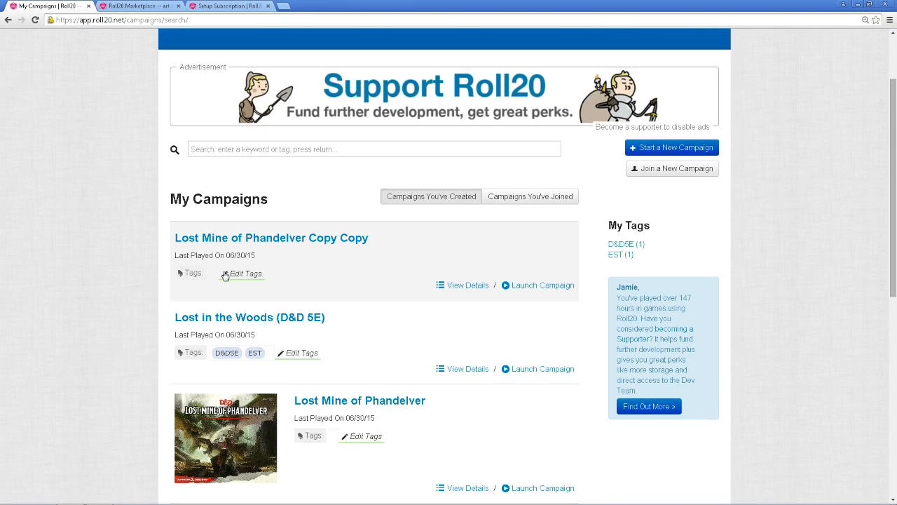
left_click(257, 240)
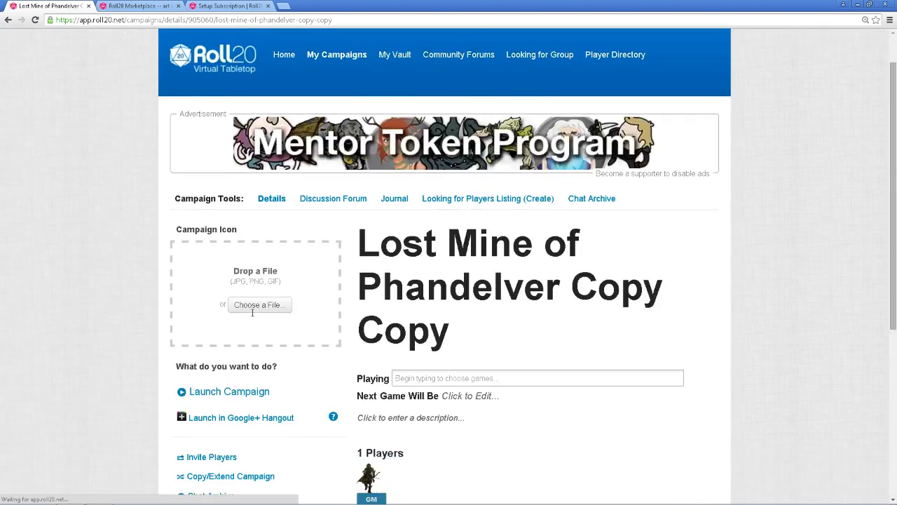
scroll(253, 315, "down", 3)
left_click(247, 316)
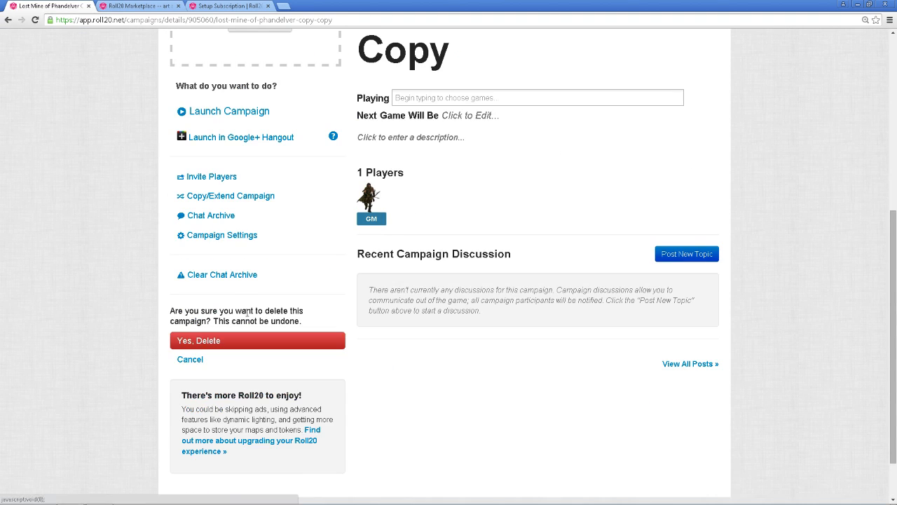
left_click(223, 343)
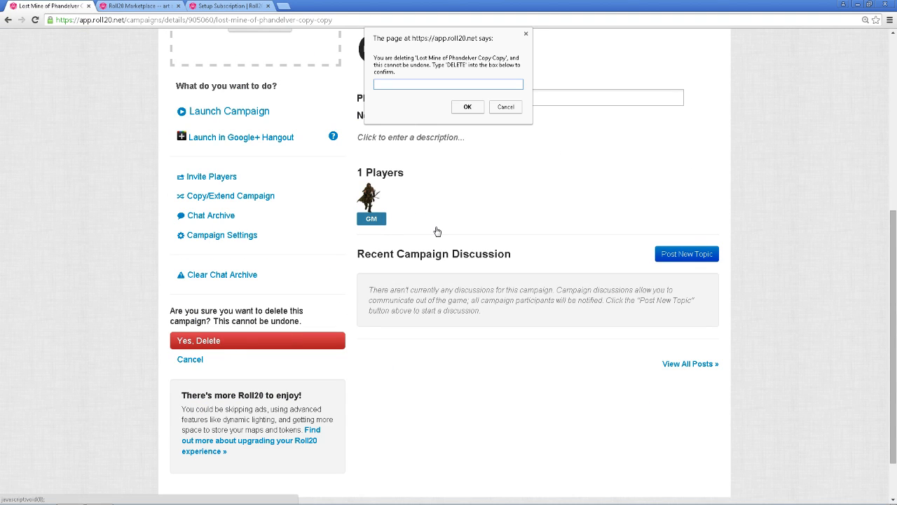
type("DELETE")
key("Return")
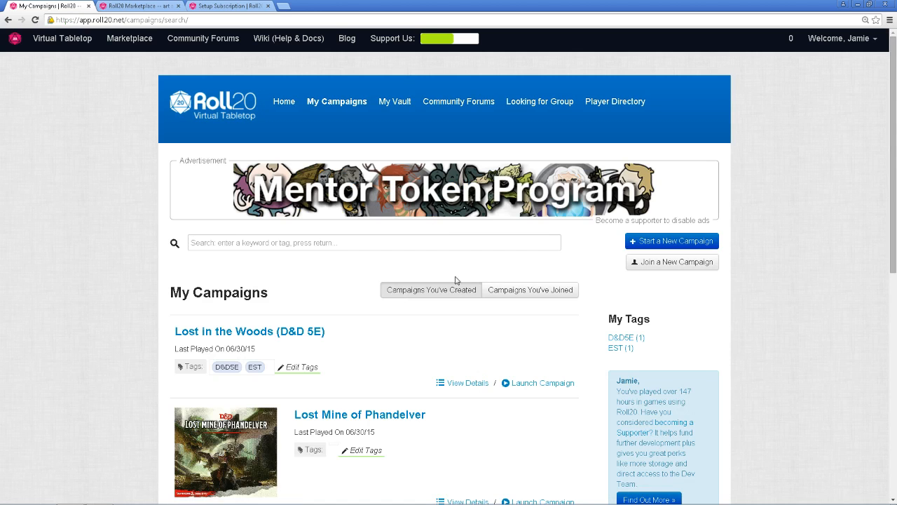
Review the remaining campaigns, view the players in the Adventures campaign details, and return to My Campaigns
scroll(455, 279, "down", 7)
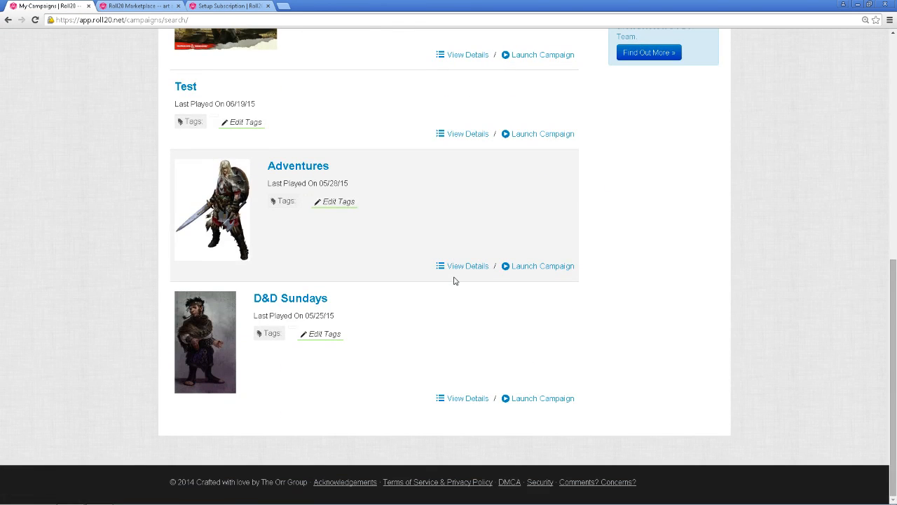
scroll(454, 280, "up", 3)
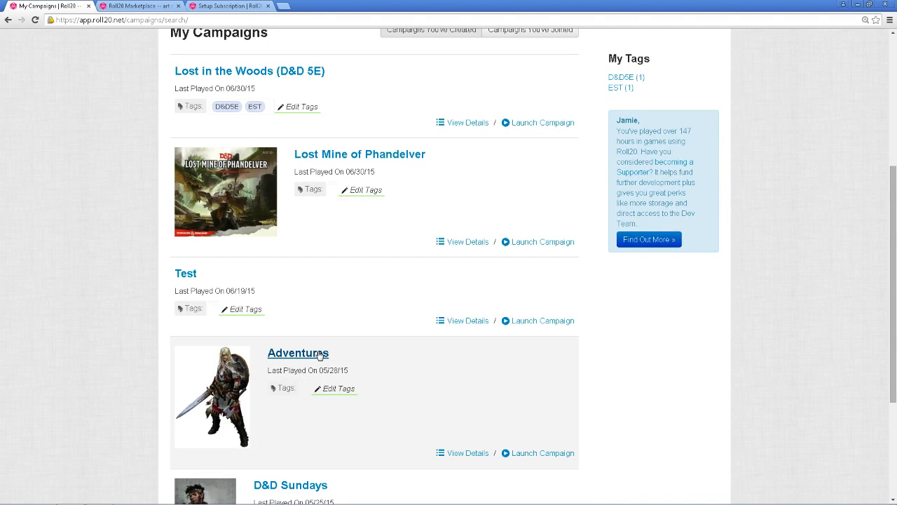
left_click(301, 384)
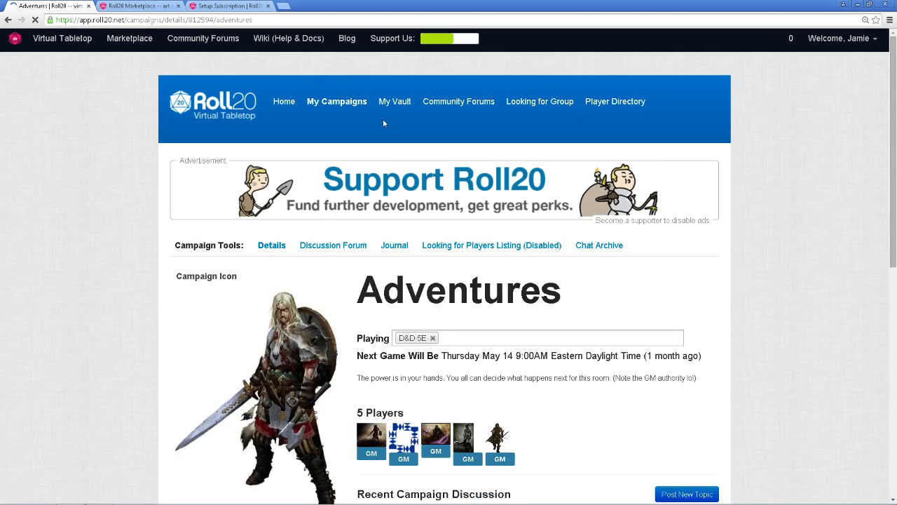
left_click(7, 19)
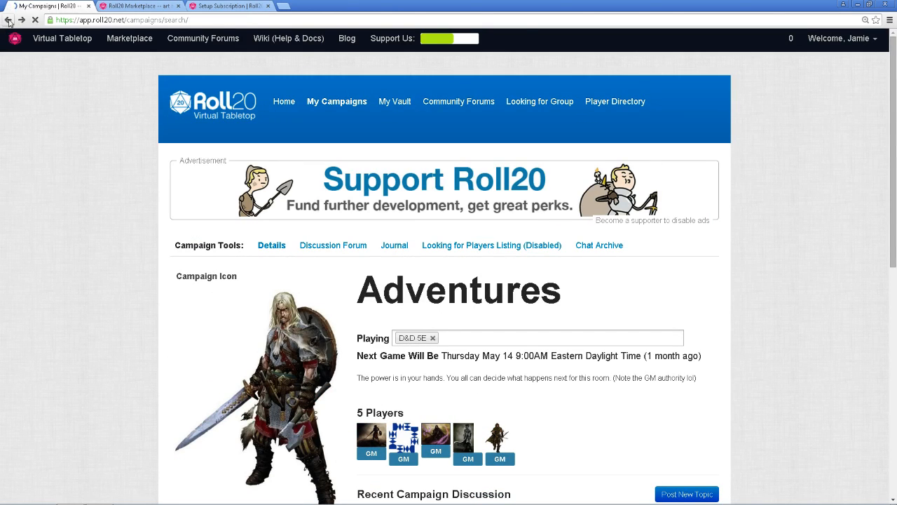